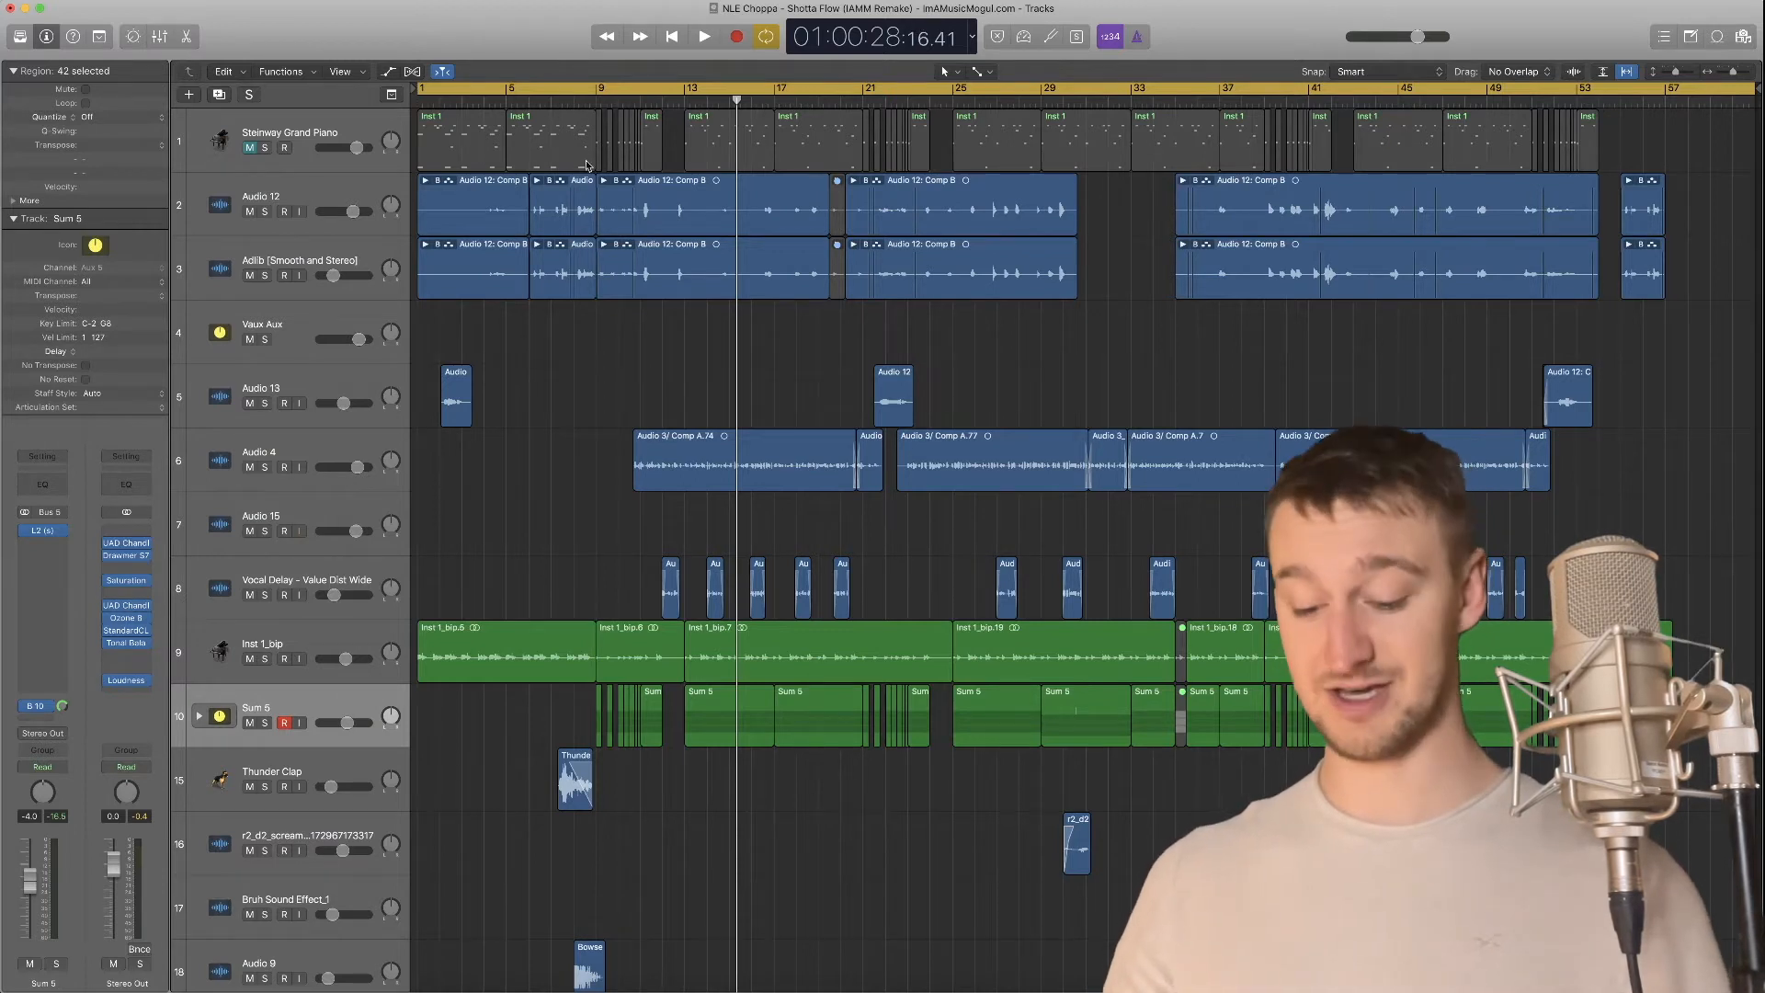
Turn off cycle mode and play the arrangement from around bar 11
{"action": "key", "text": "super+Down"}
{"action": "key", "text": "super+Down"}
{"action": "key", "text": "super+Down"}
{"action": "key", "text": "c"}
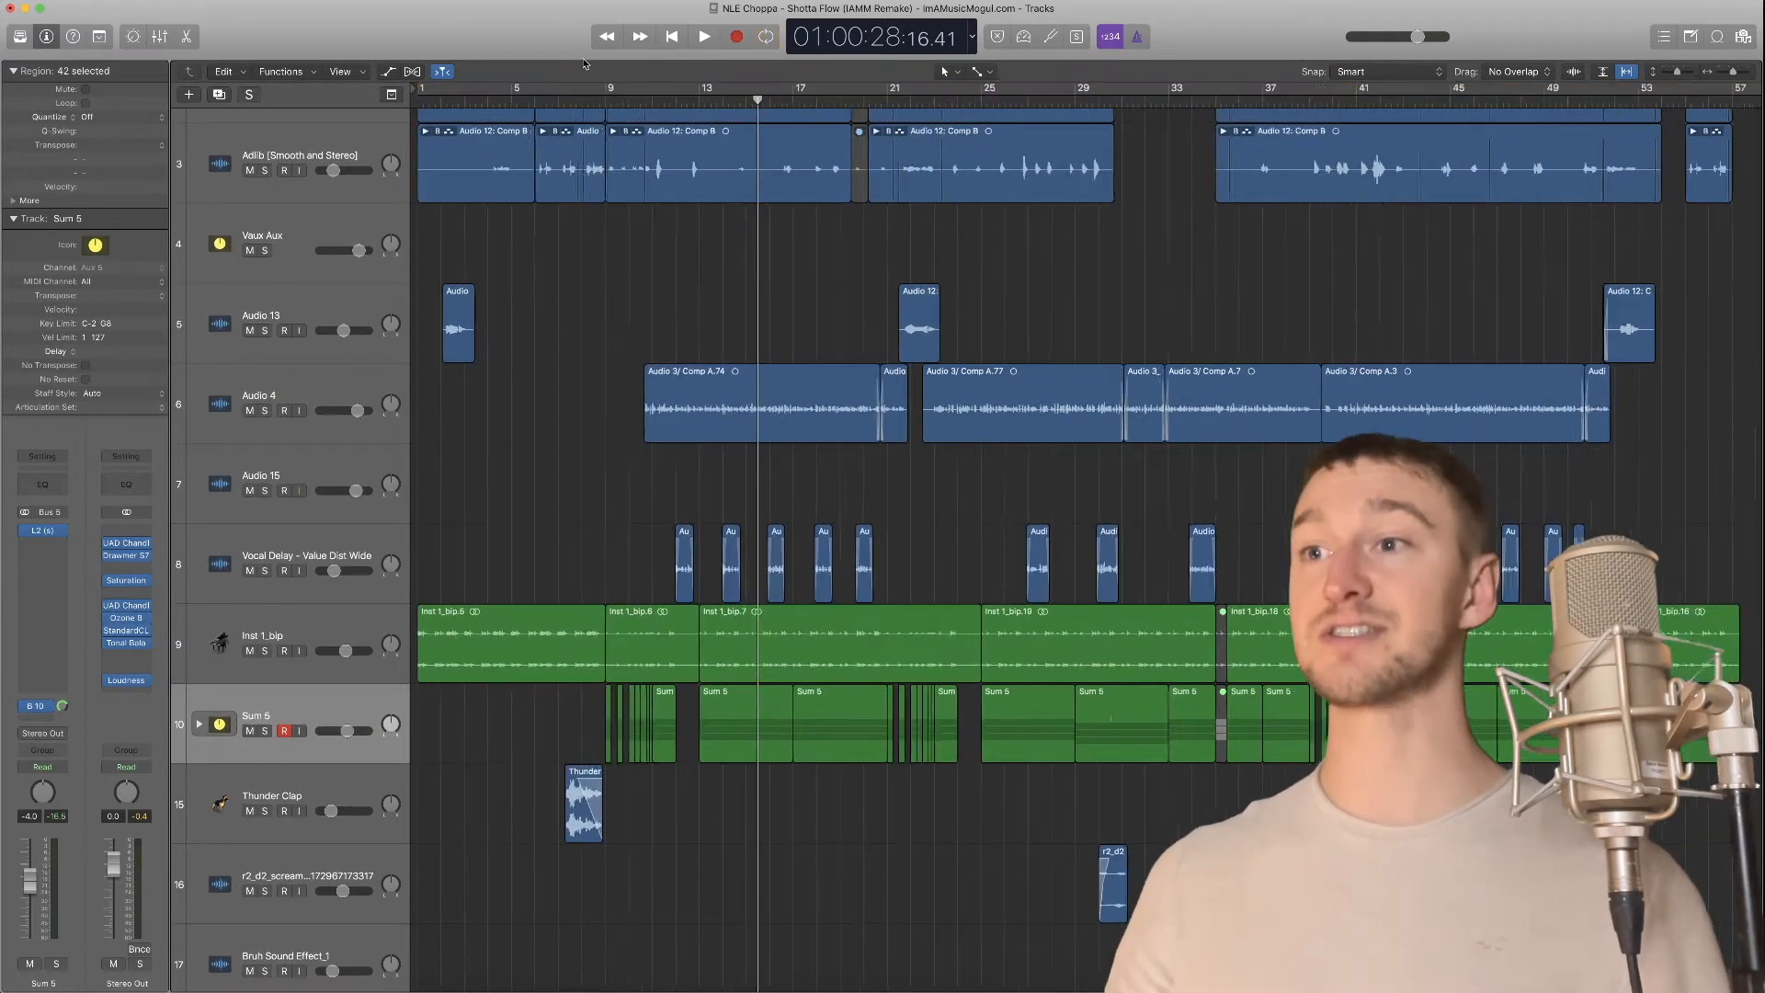
{"action": "key", "text": "space"}
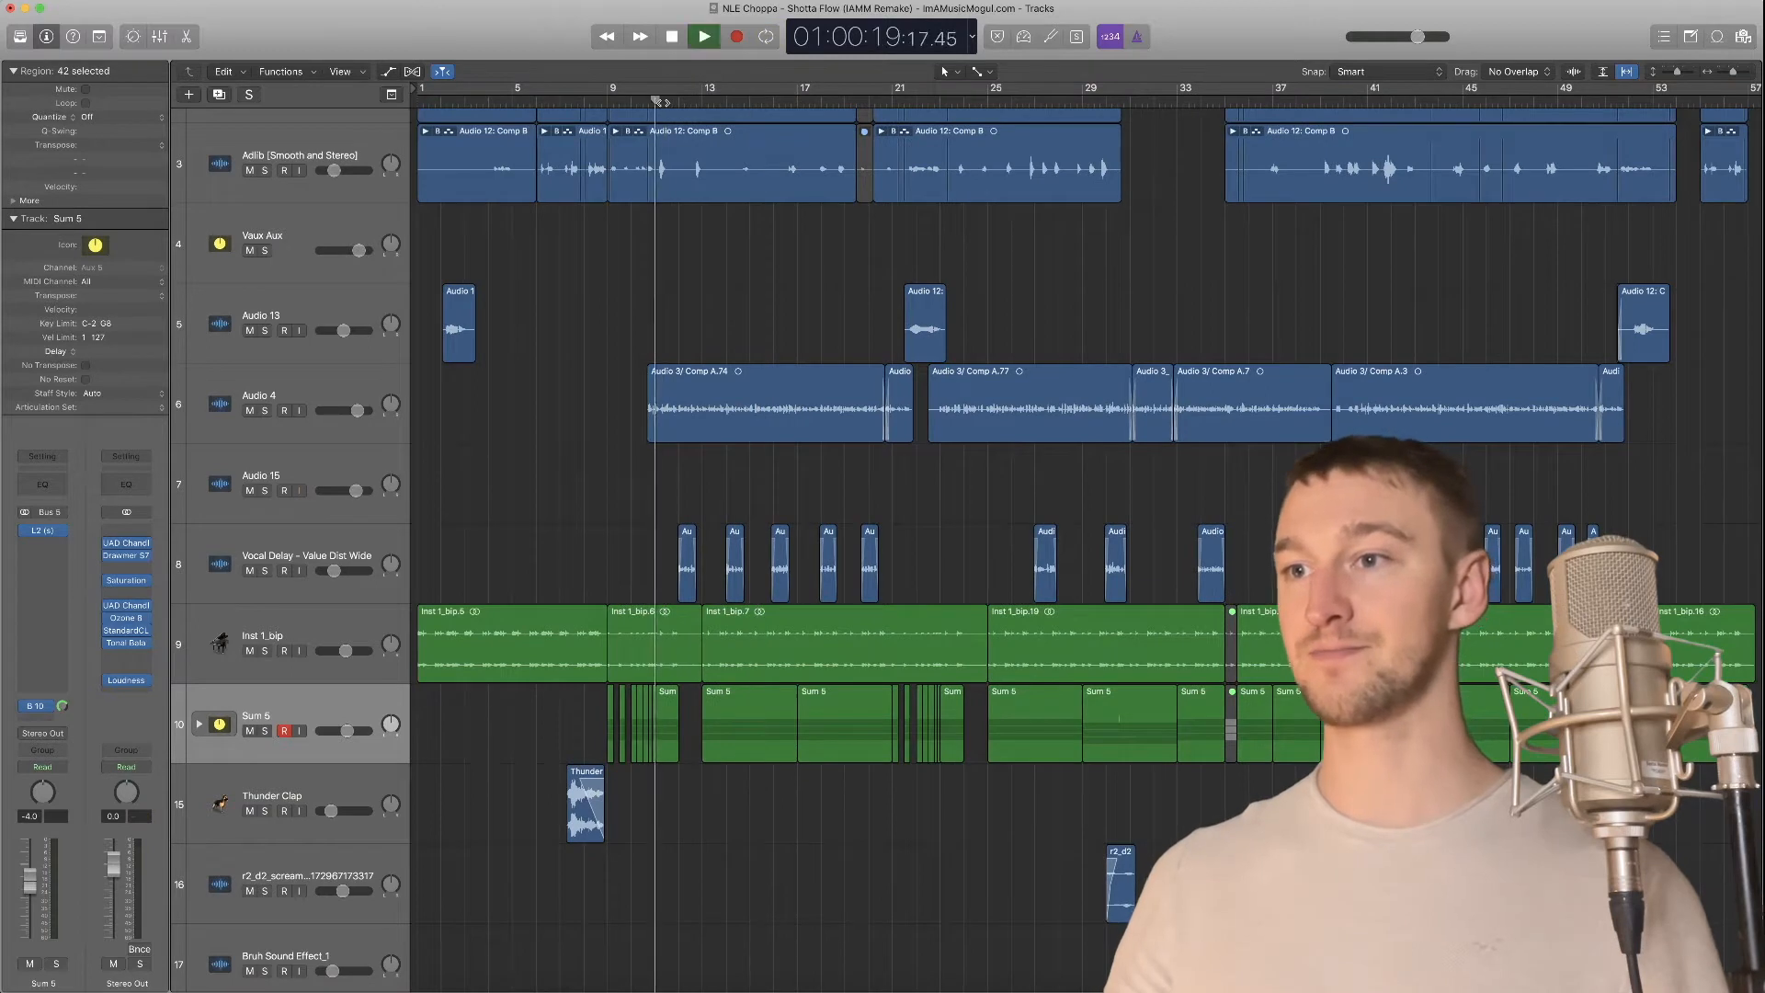
{"action": "scroll", "coordinate": [817, 474], "scroll_direction": "up", "scroll_amount": 3}
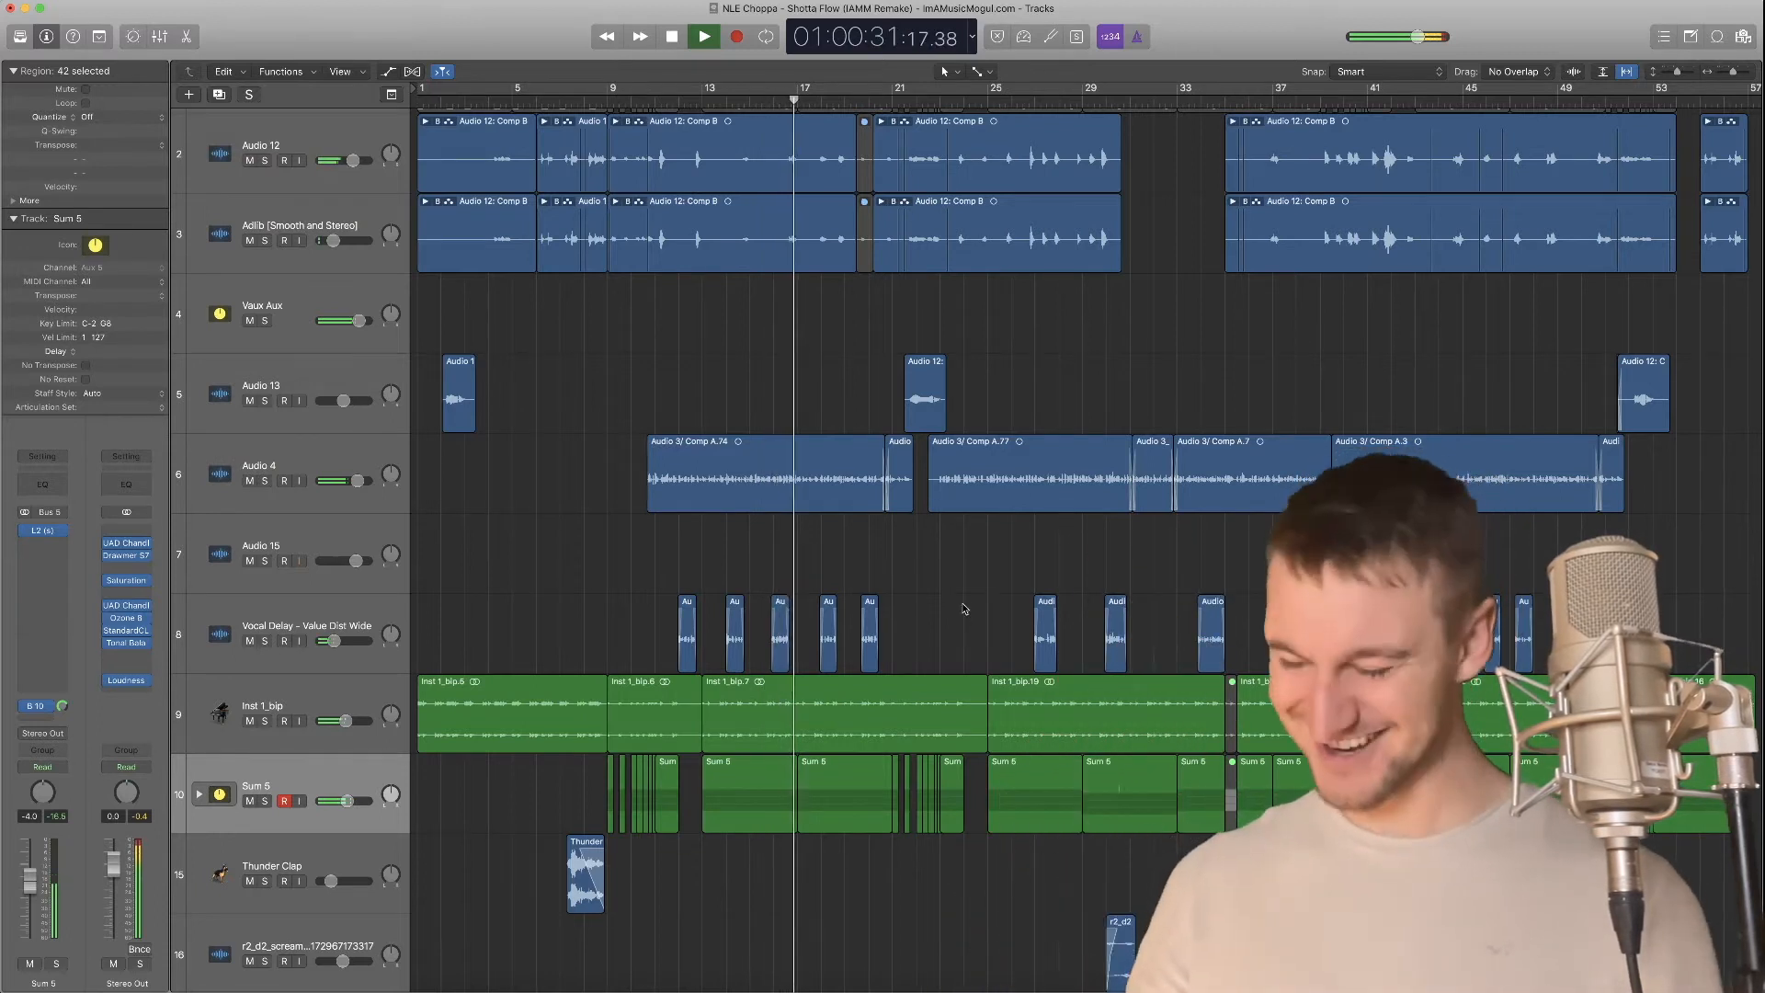
{"action": "key", "text": "space"}
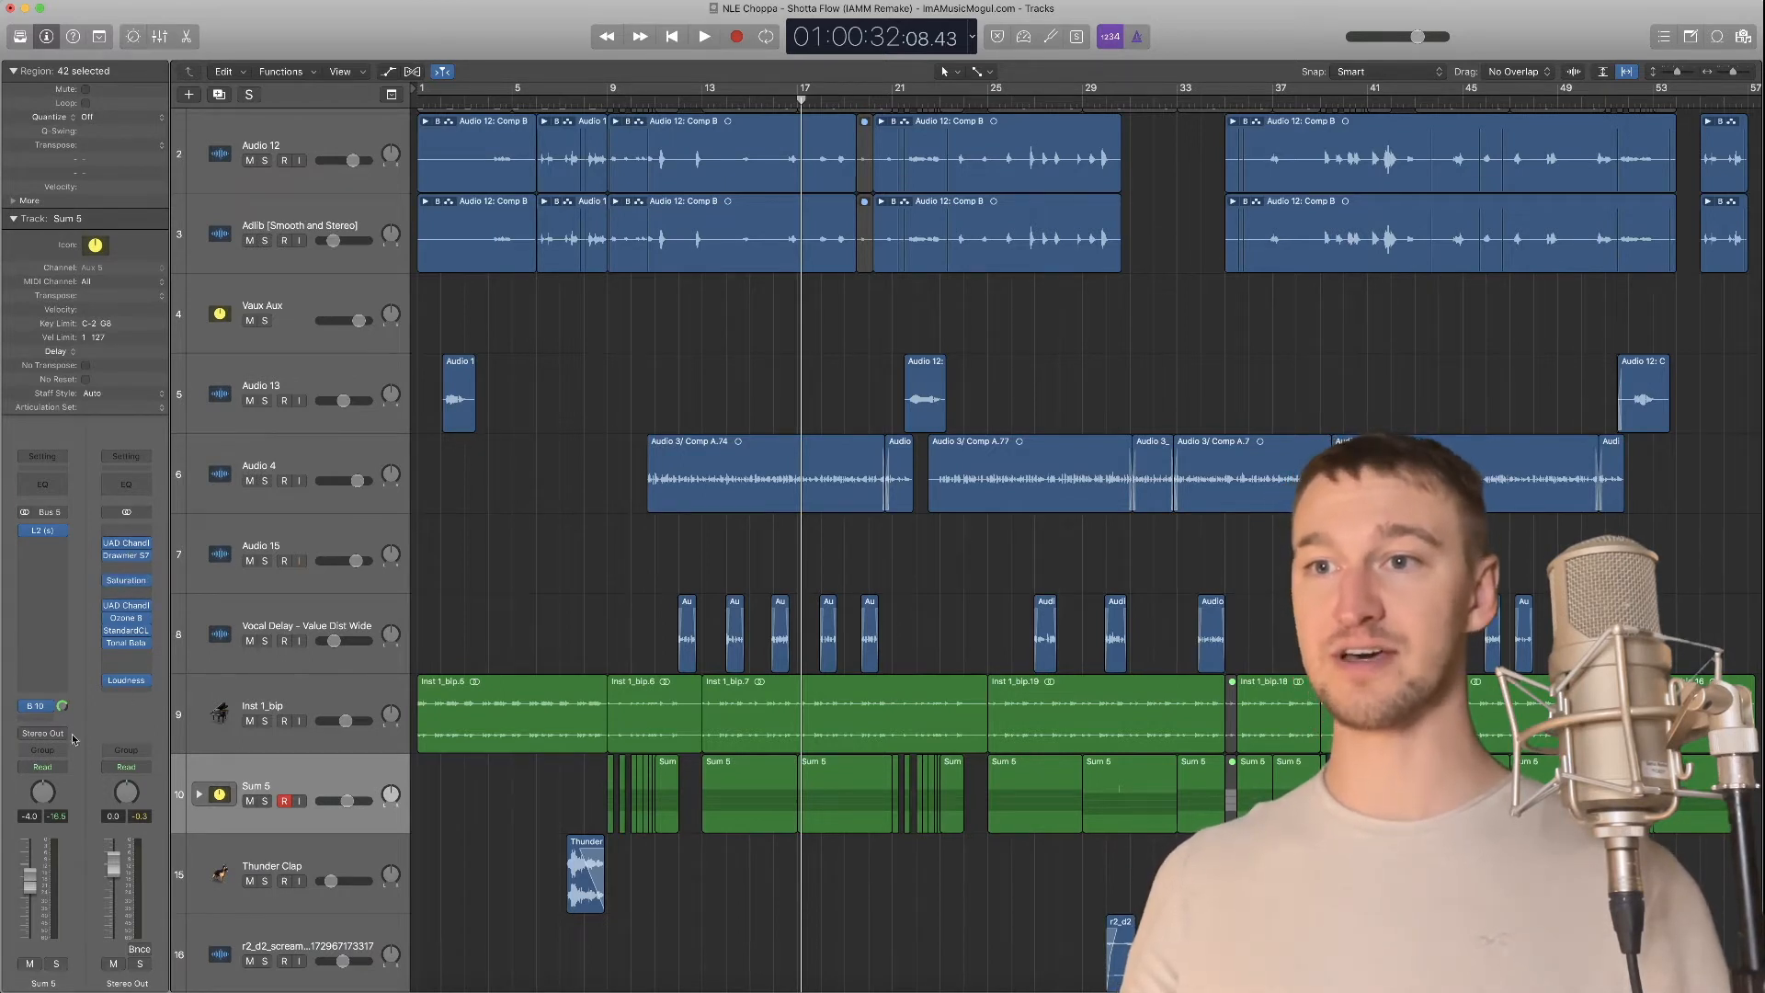
Review the Sibilance and RCompressor plug-ins on the Audio 4 channel in the mixer
{"action": "key", "text": "x"}
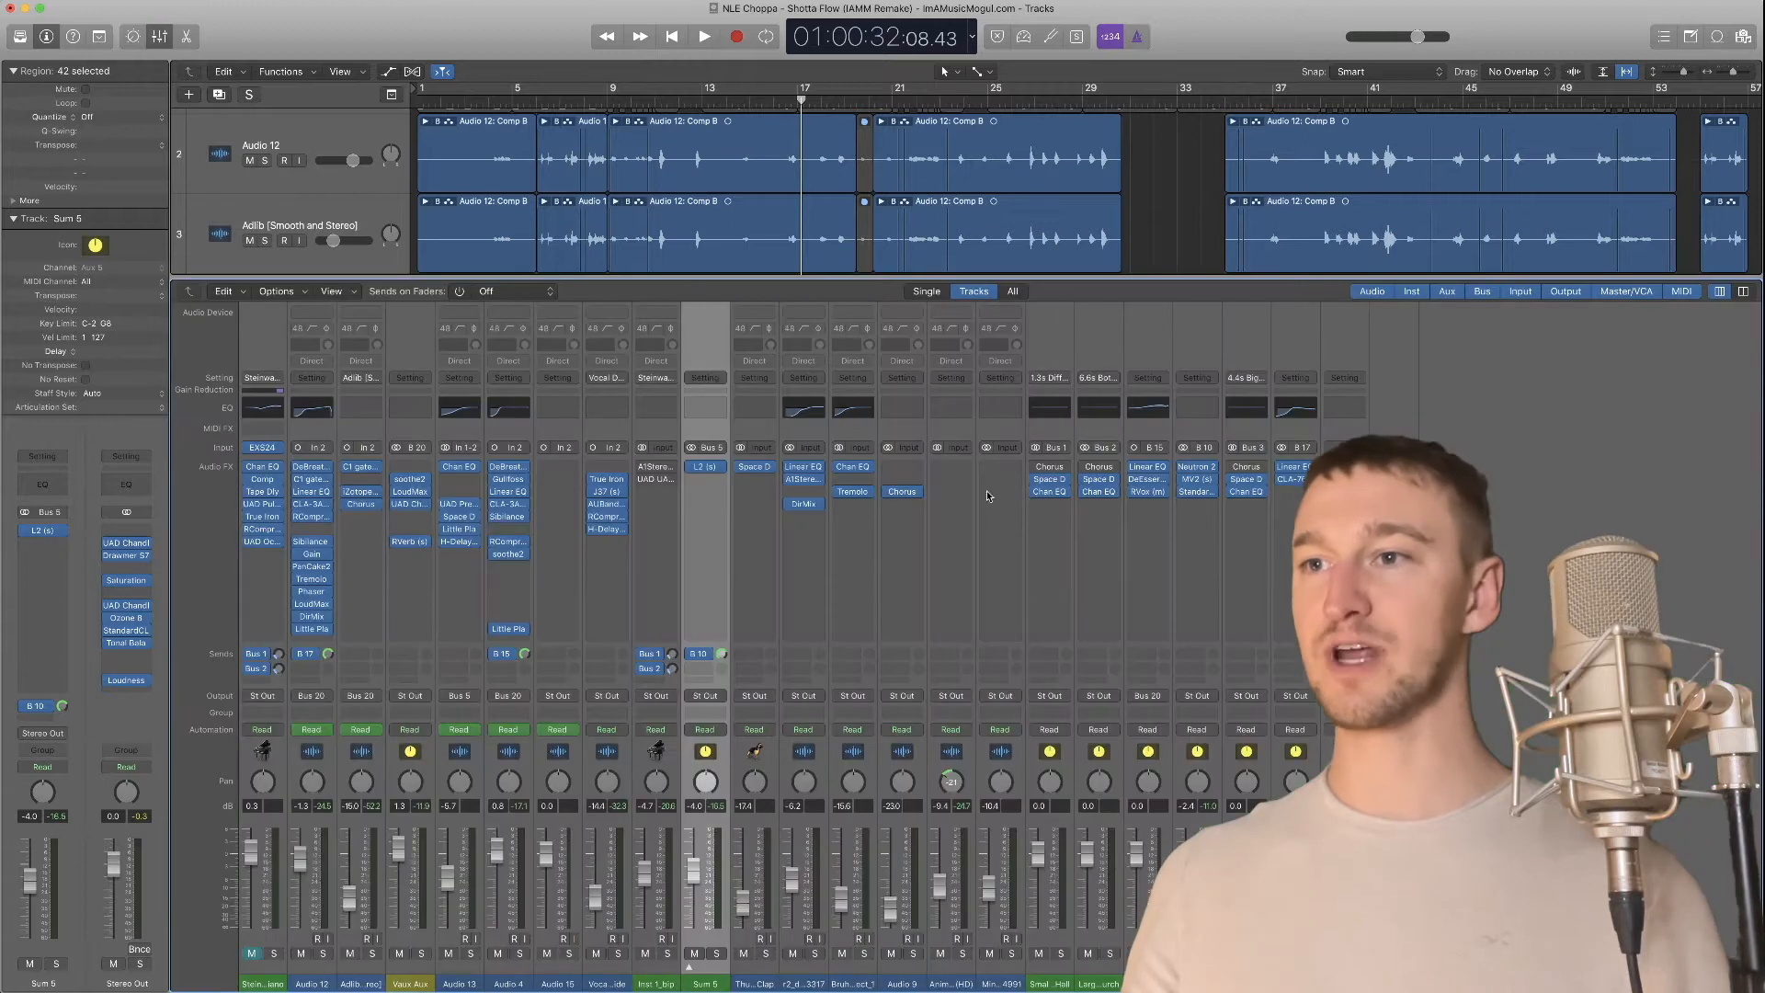
{"action": "left_click", "coordinate": [504, 518]}
{"action": "left_click_drag", "start_coordinate": [294, 42], "coordinate": [829, 94]}
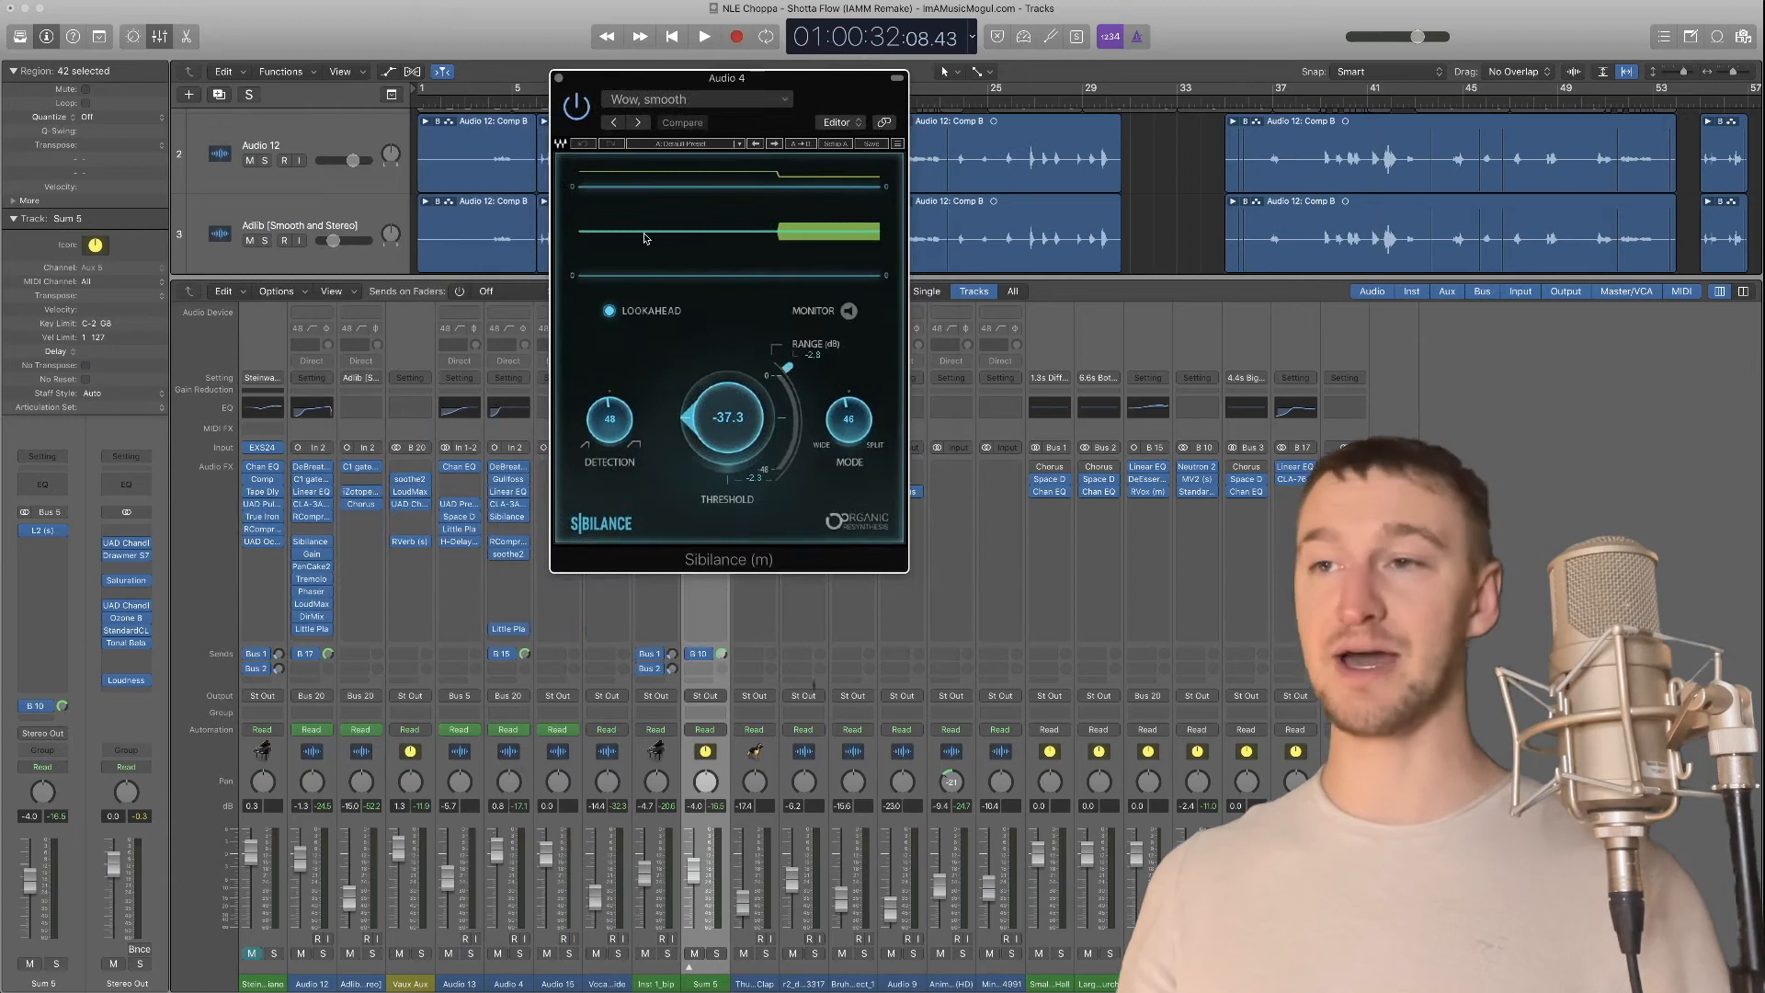
{"action": "left_click", "coordinate": [559, 79]}
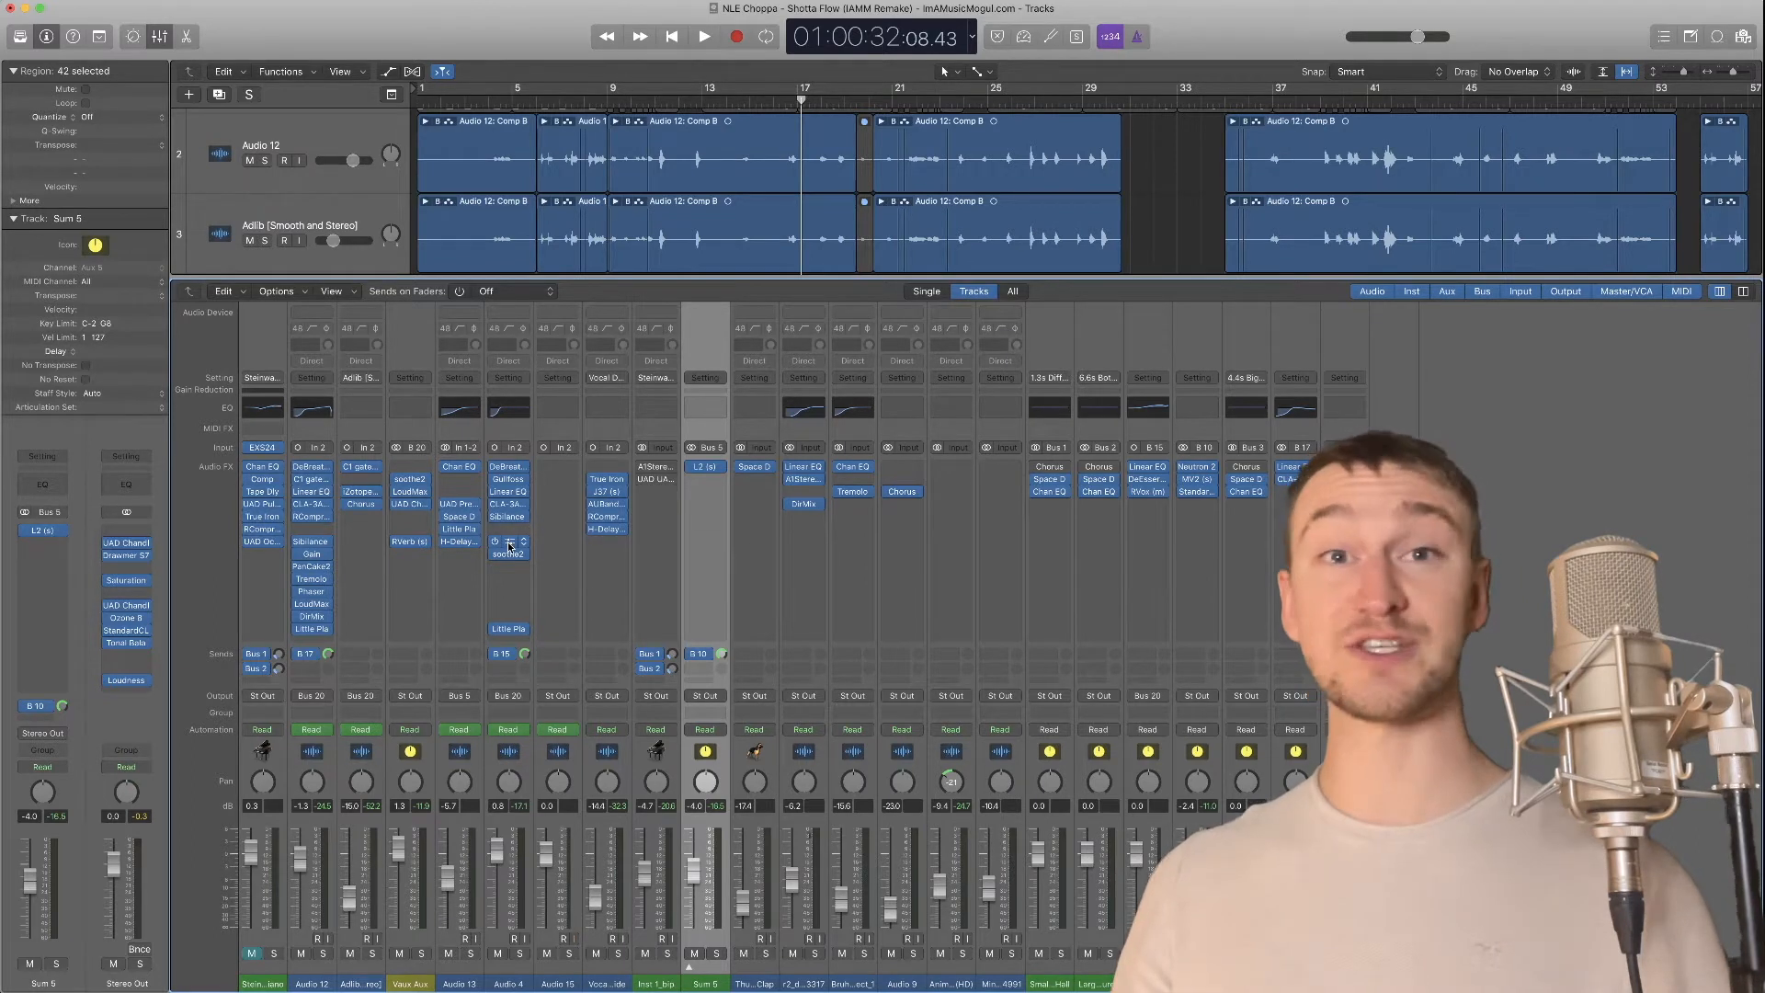
{"action": "left_click", "coordinate": [508, 546]}
{"action": "left_click_drag", "start_coordinate": [215, 55], "coordinate": [842, 287]}
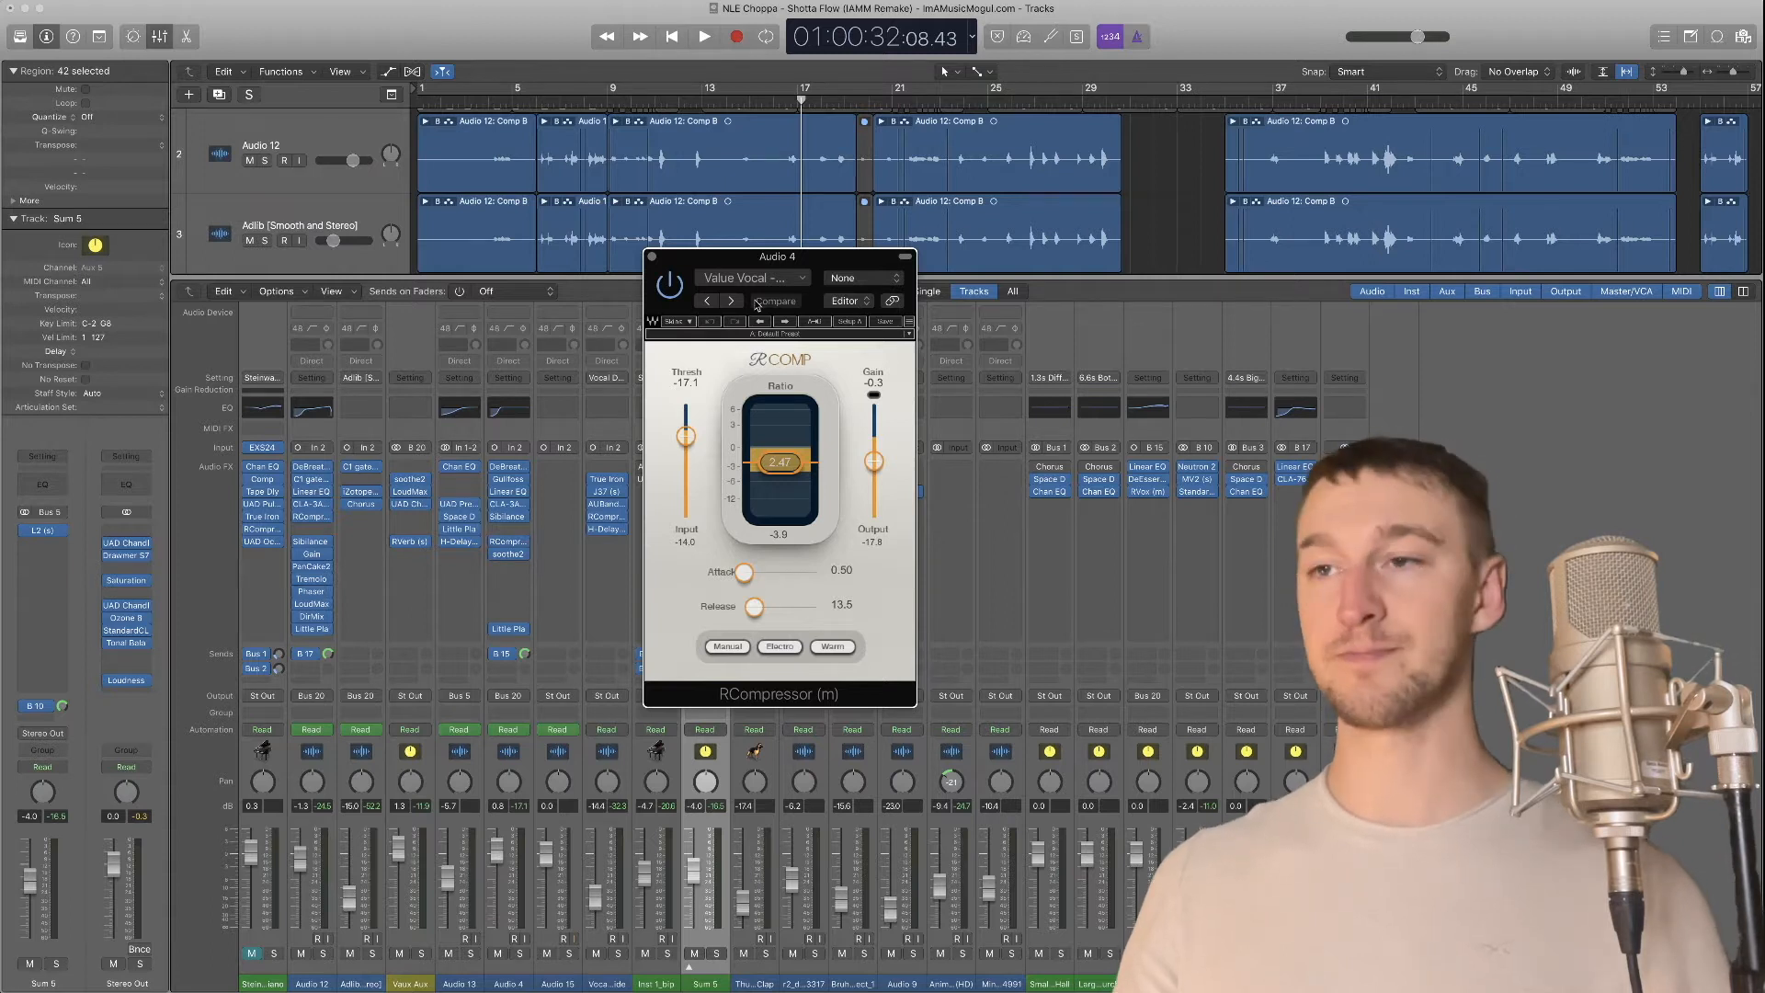
{"action": "left_click", "coordinate": [653, 259]}
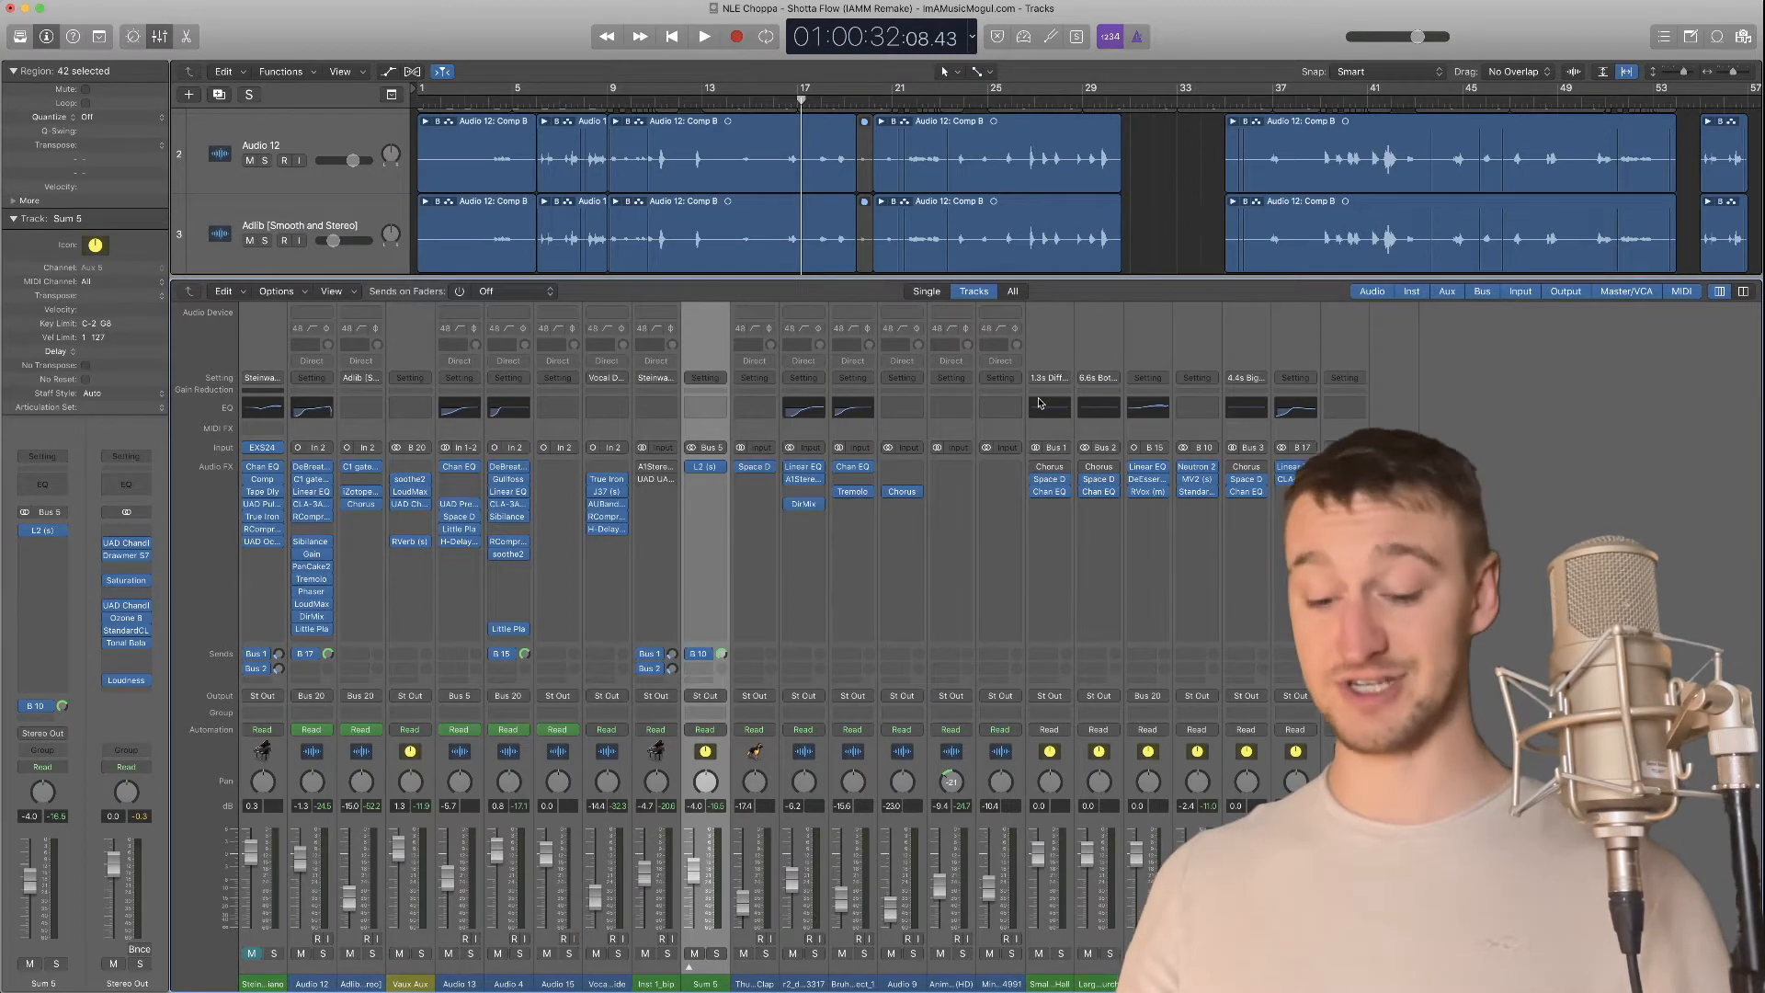
{"action": "key", "text": "x"}
Expand the Sum 5 track stack to reveal its drum and 808 subtracks
{"action": "scroll", "coordinate": [873, 533], "scroll_direction": "up", "scroll_amount": 2}
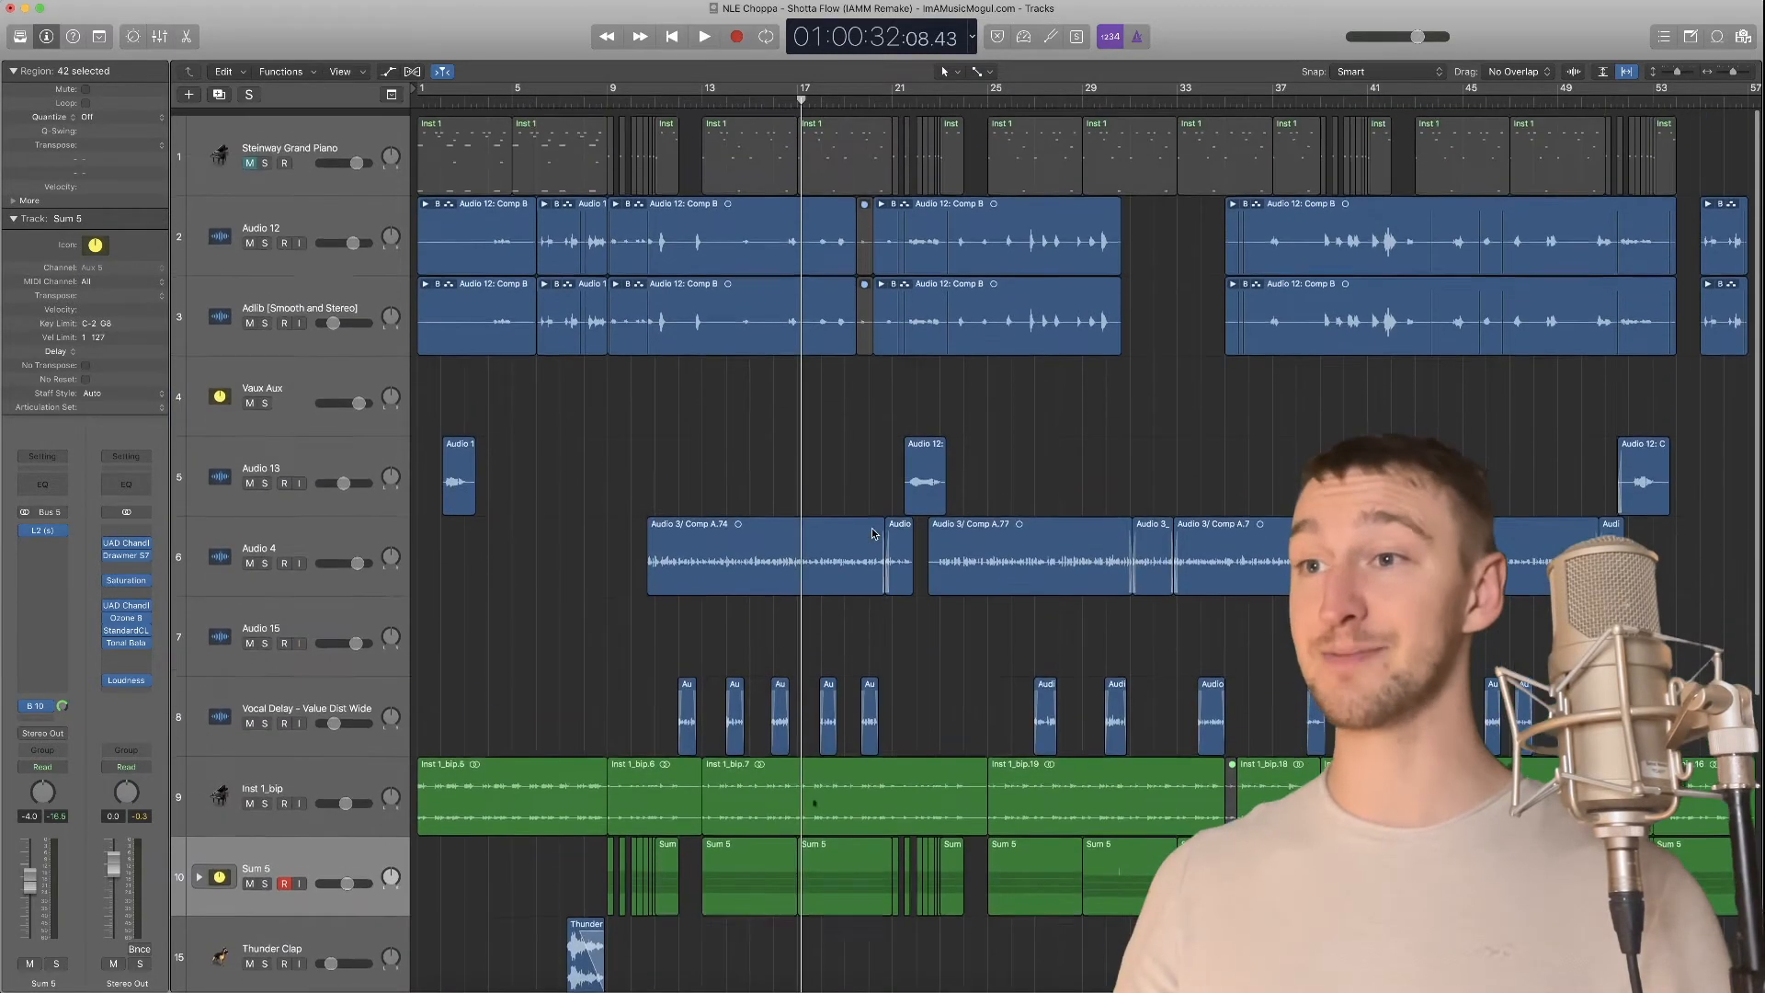
{"action": "scroll", "coordinate": [873, 534], "scroll_direction": "down", "scroll_amount": 5}
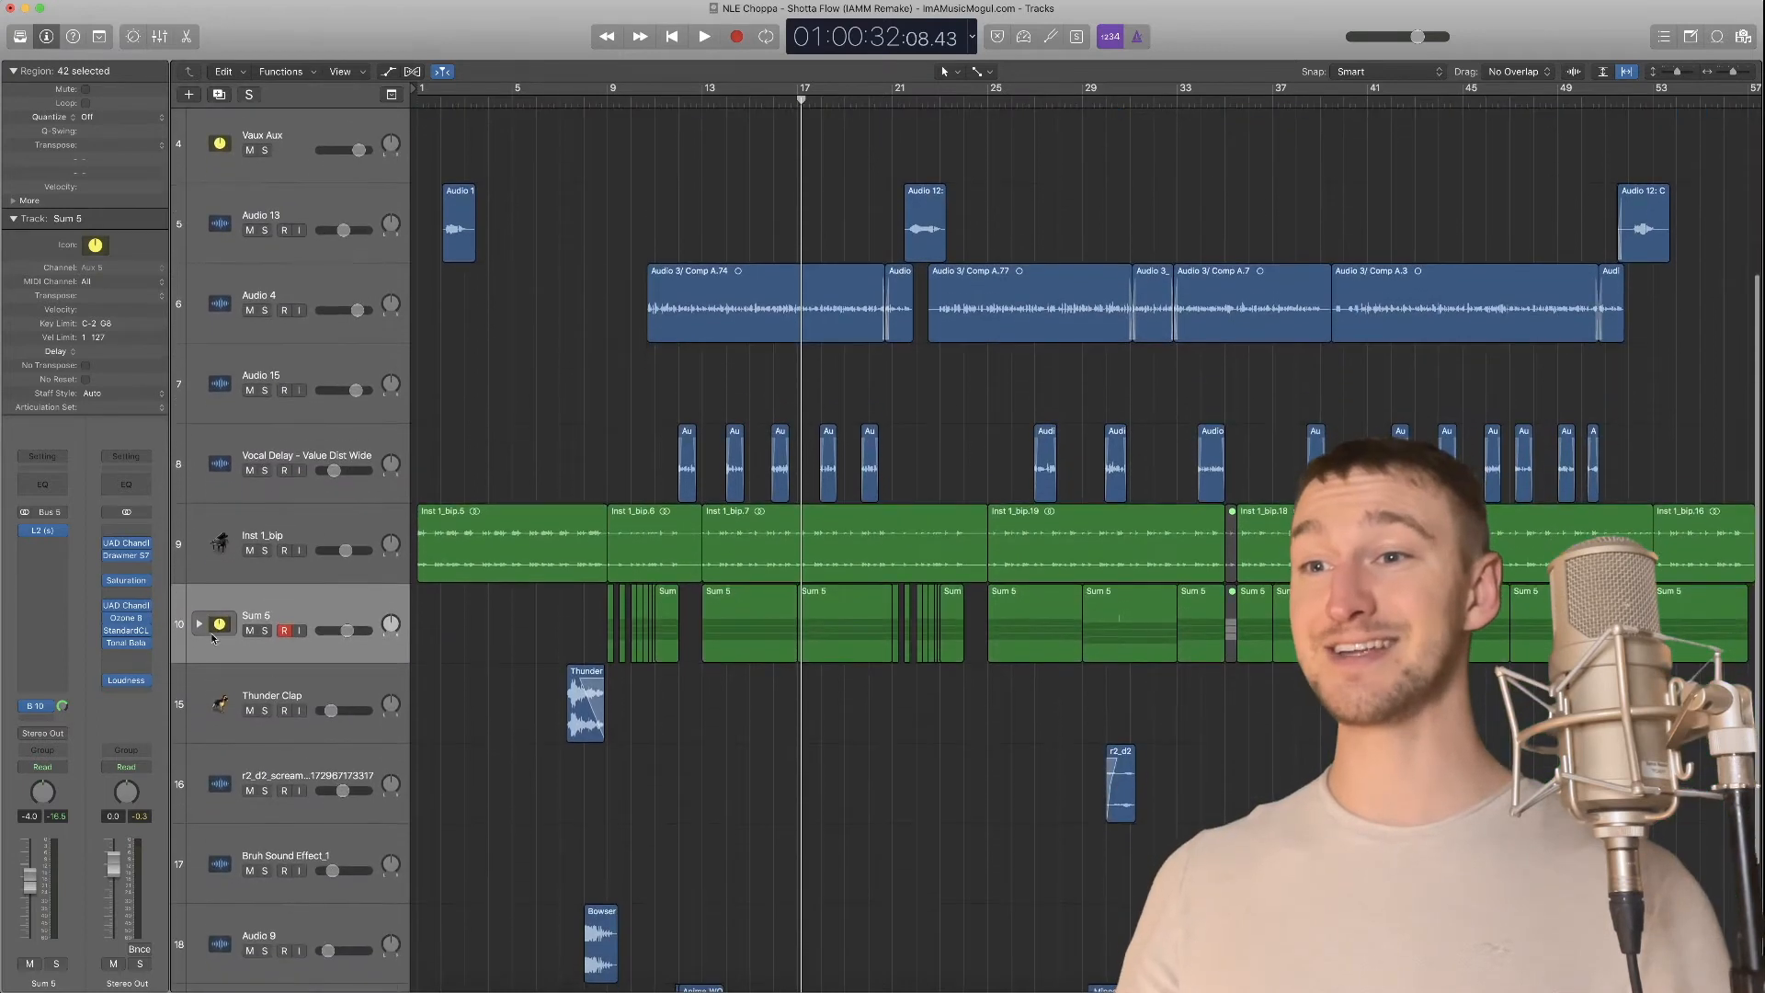
{"action": "left_click", "coordinate": [199, 626]}
{"action": "scroll", "coordinate": [710, 715], "scroll_direction": "down", "scroll_amount": 3}
{"action": "scroll", "coordinate": [710, 716], "scroll_direction": "down", "scroll_amount": 4}
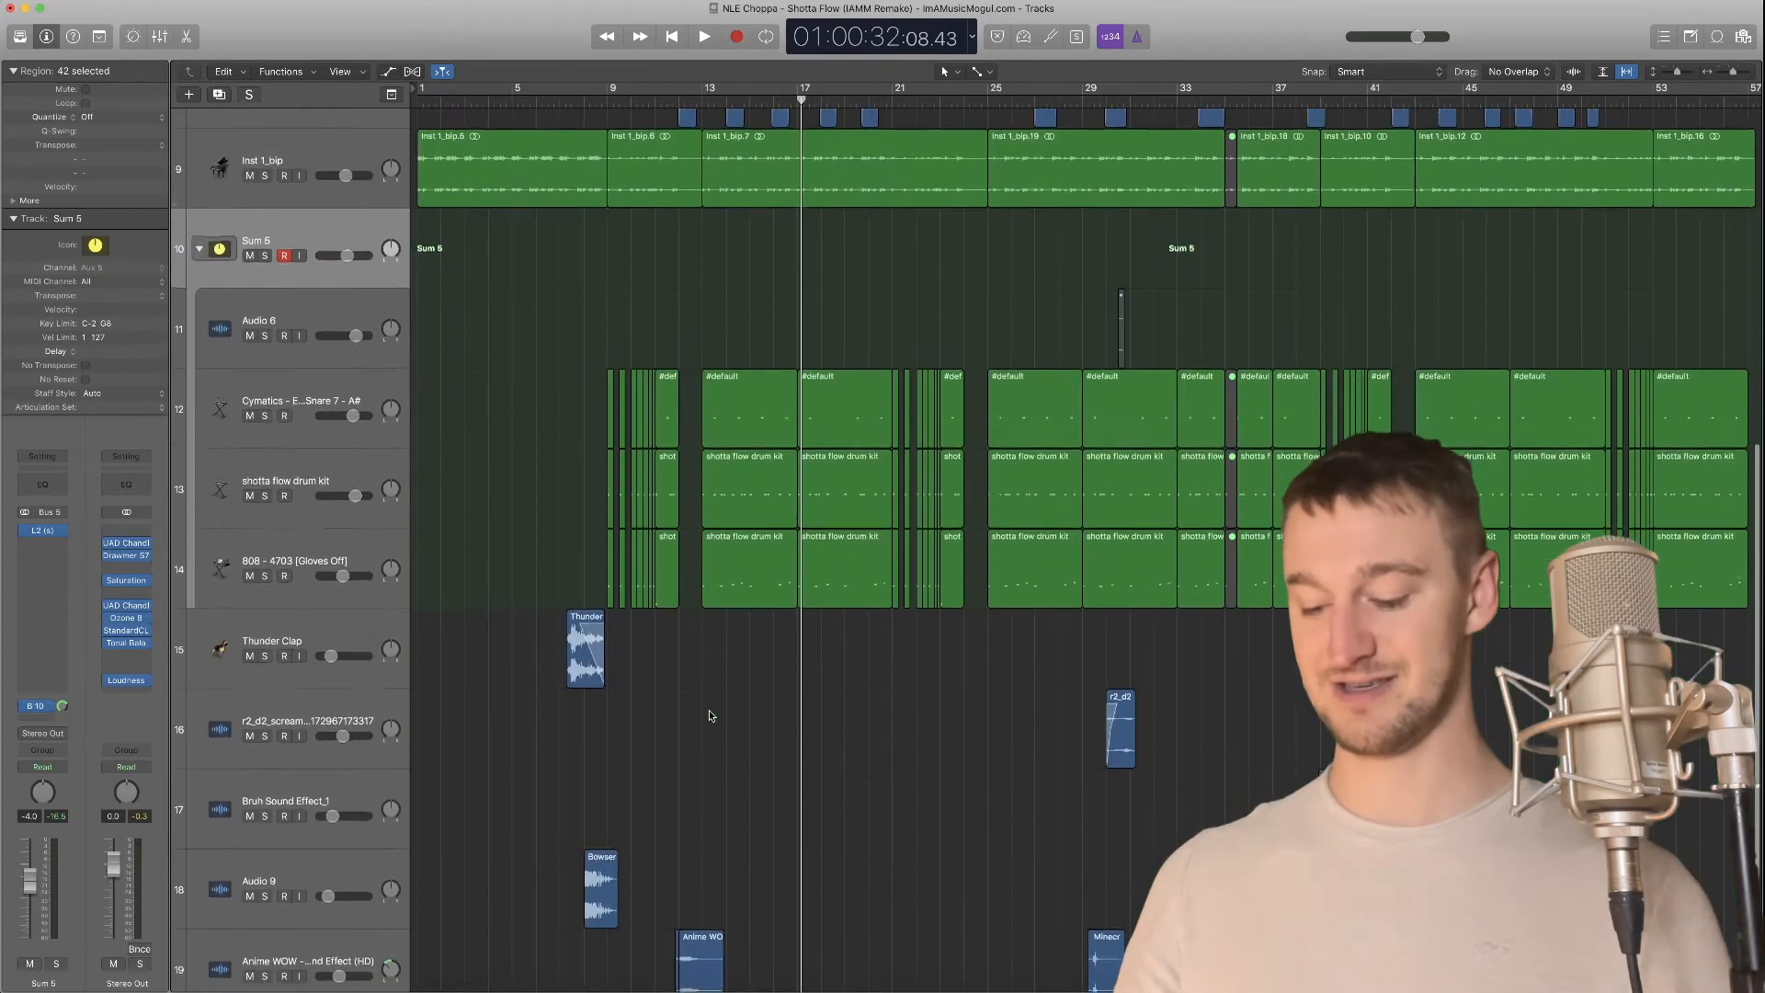
Turn on cycle mode and set the cycle range from bar 13 to bar 17
{"action": "key", "text": "super+Right"}
{"action": "key", "text": "super+Right"}
{"action": "key", "text": "super+Right"}
{"action": "key", "text": "super+Right"}
{"action": "scroll", "coordinate": [710, 715], "scroll_direction": "up", "scroll_amount": 3}
{"action": "scroll", "coordinate": [709, 716], "scroll_direction": "left", "scroll_amount": 3}
{"action": "scroll", "coordinate": [709, 715], "scroll_direction": "up", "scroll_amount": 2}
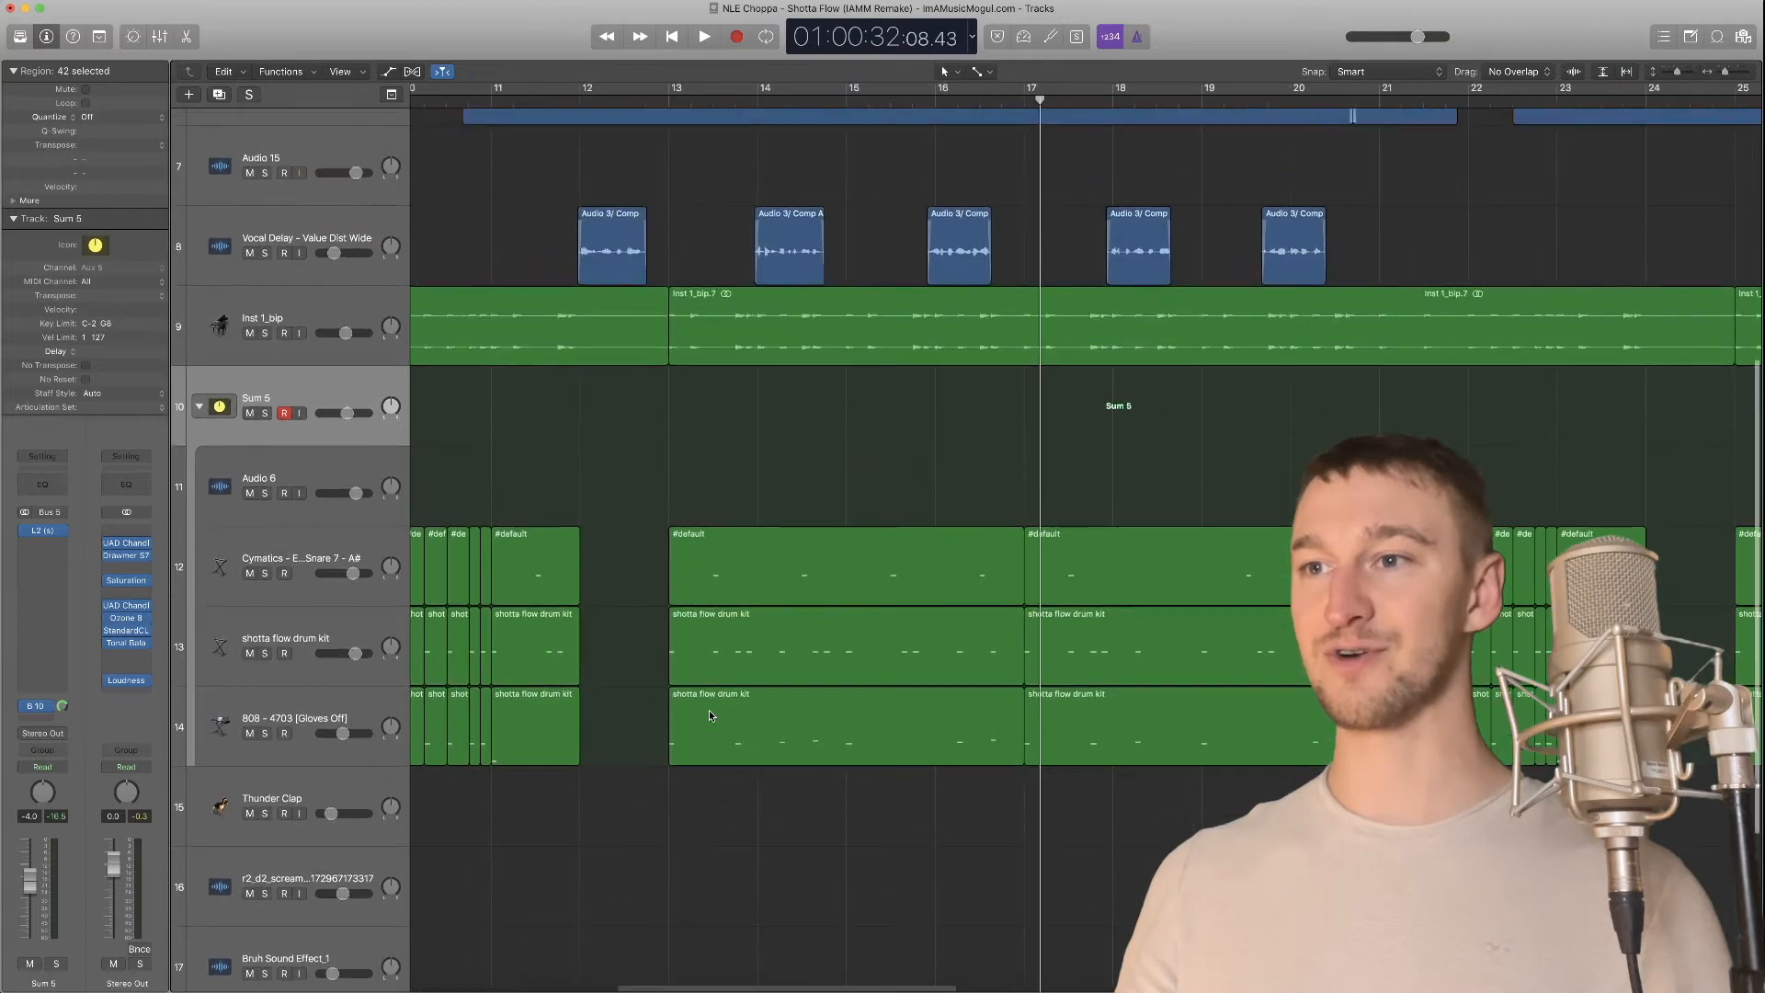
{"action": "left_click", "coordinate": [671, 89]}
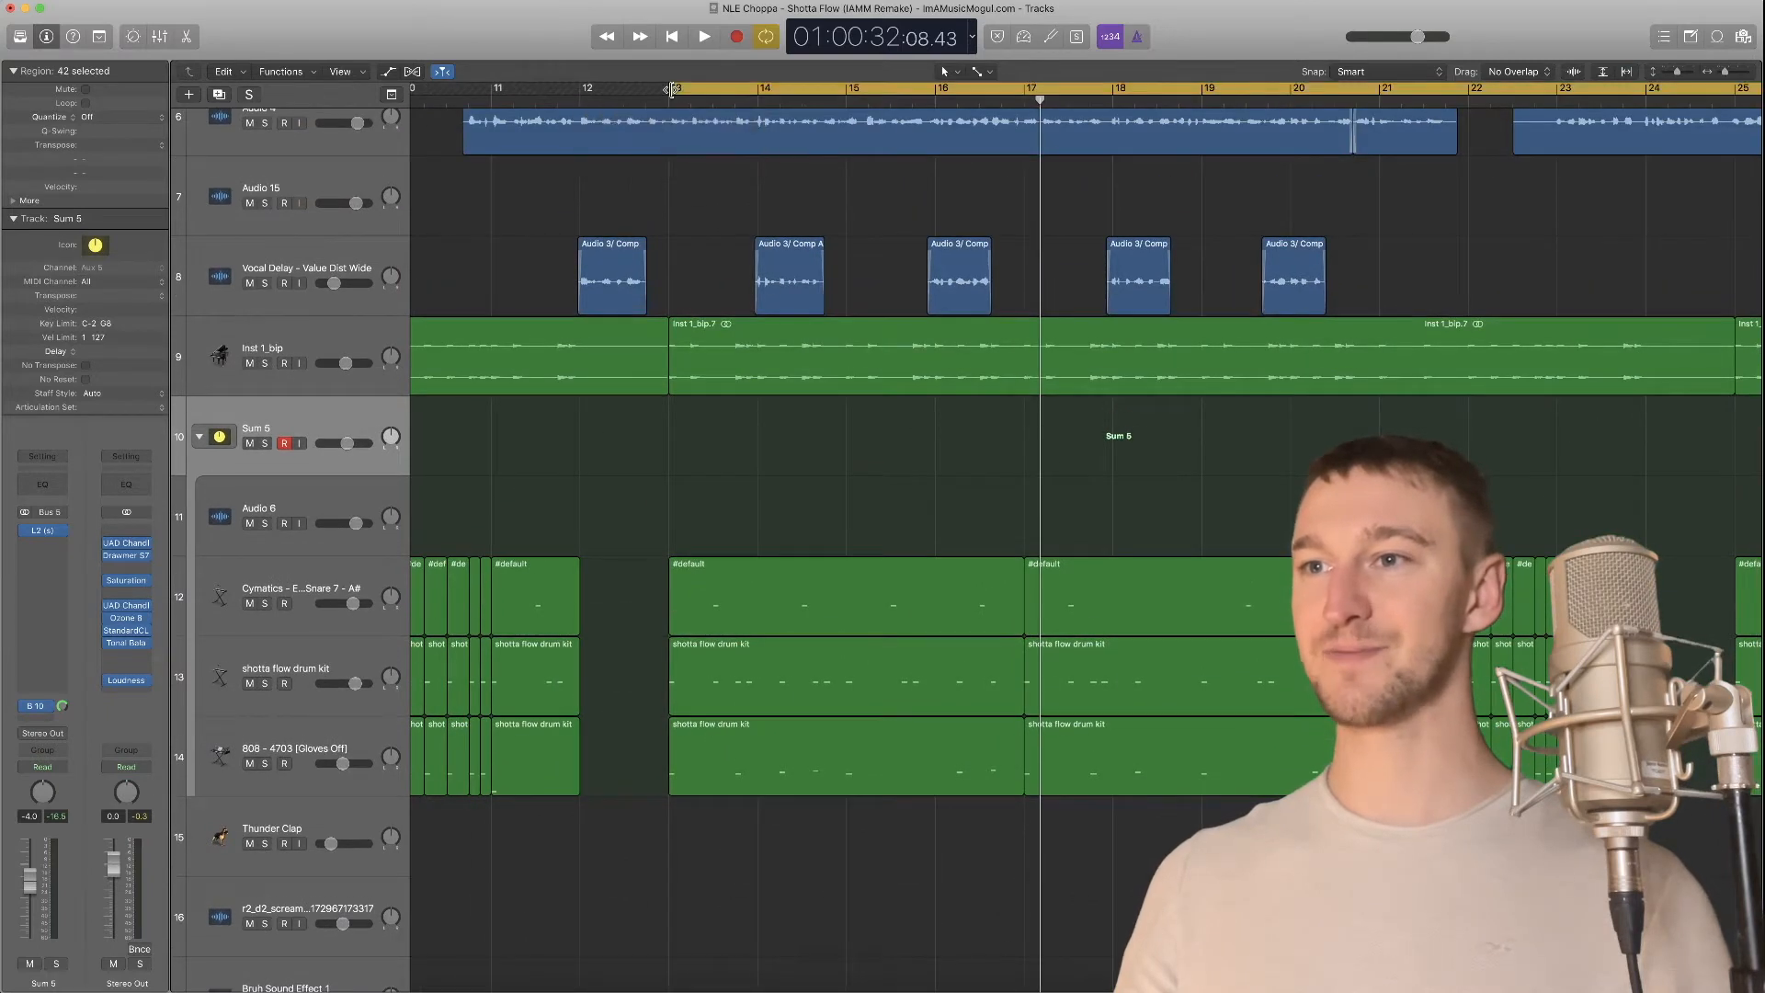
{"action": "left_click", "coordinate": [1030, 91]}
{"action": "left_click_drag", "start_coordinate": [1031, 90], "coordinate": [674, 208]}
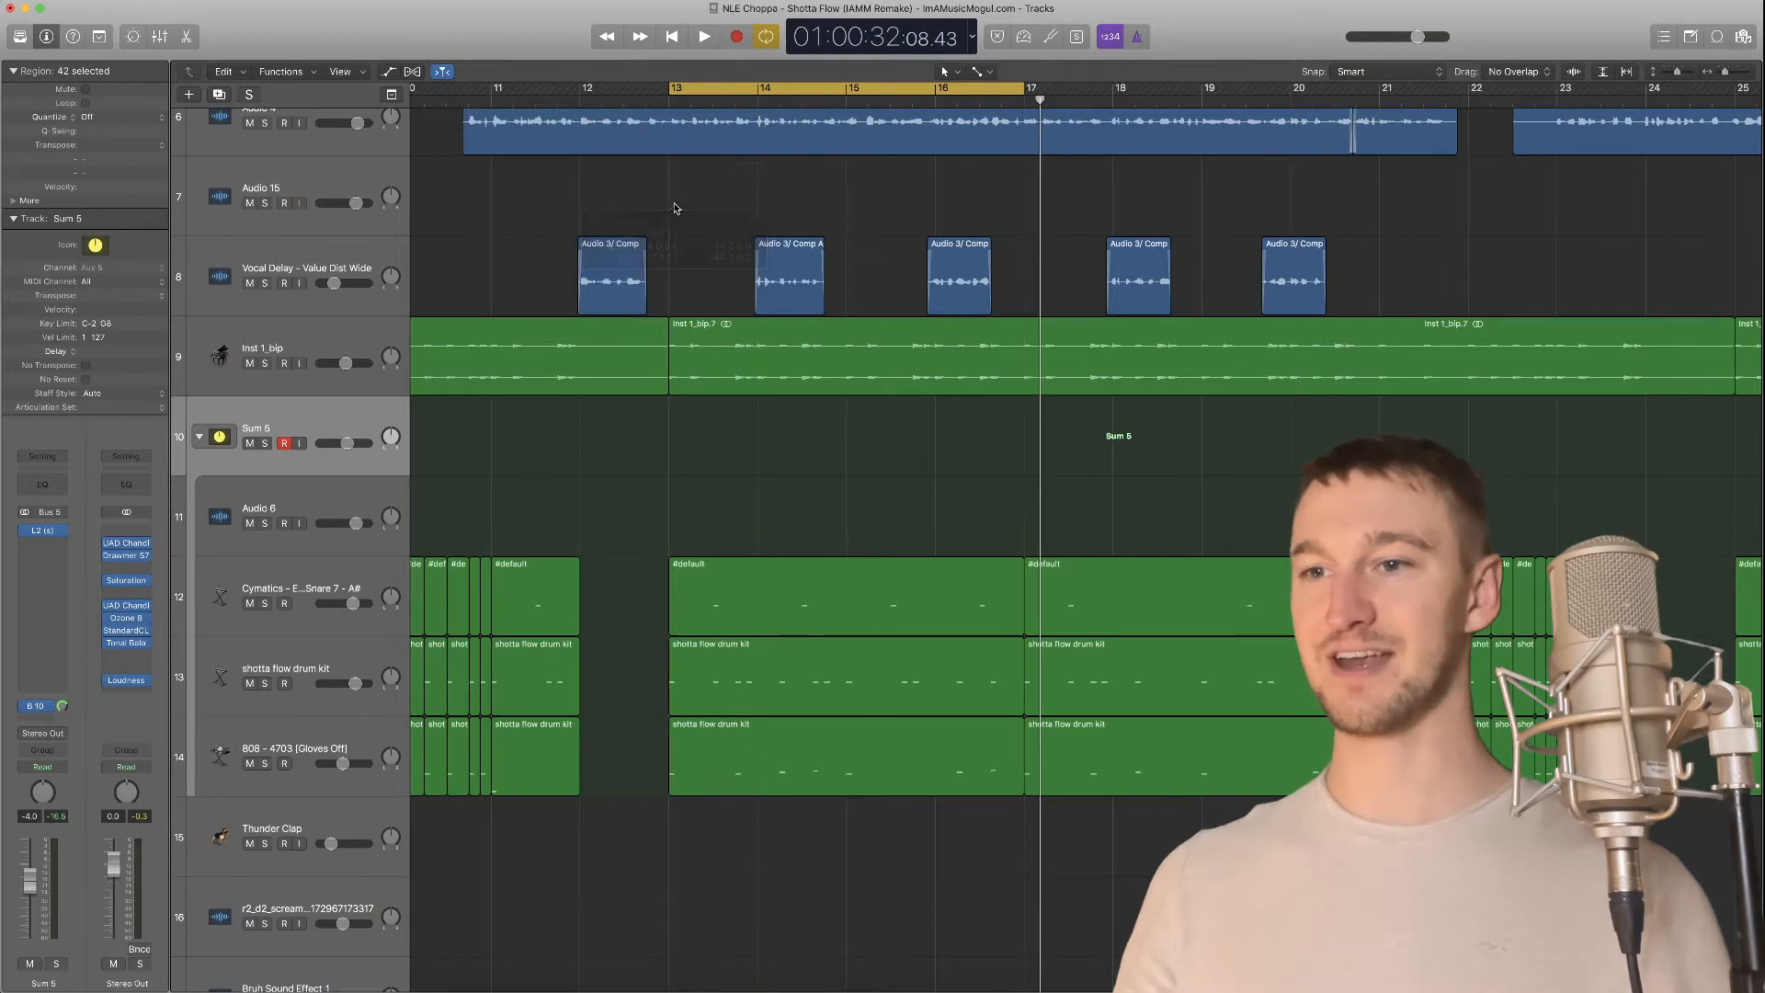
Solo the 808 - 4703 [Gloves Off] track and play the cycled section
{"action": "left_click", "coordinate": [292, 746]}
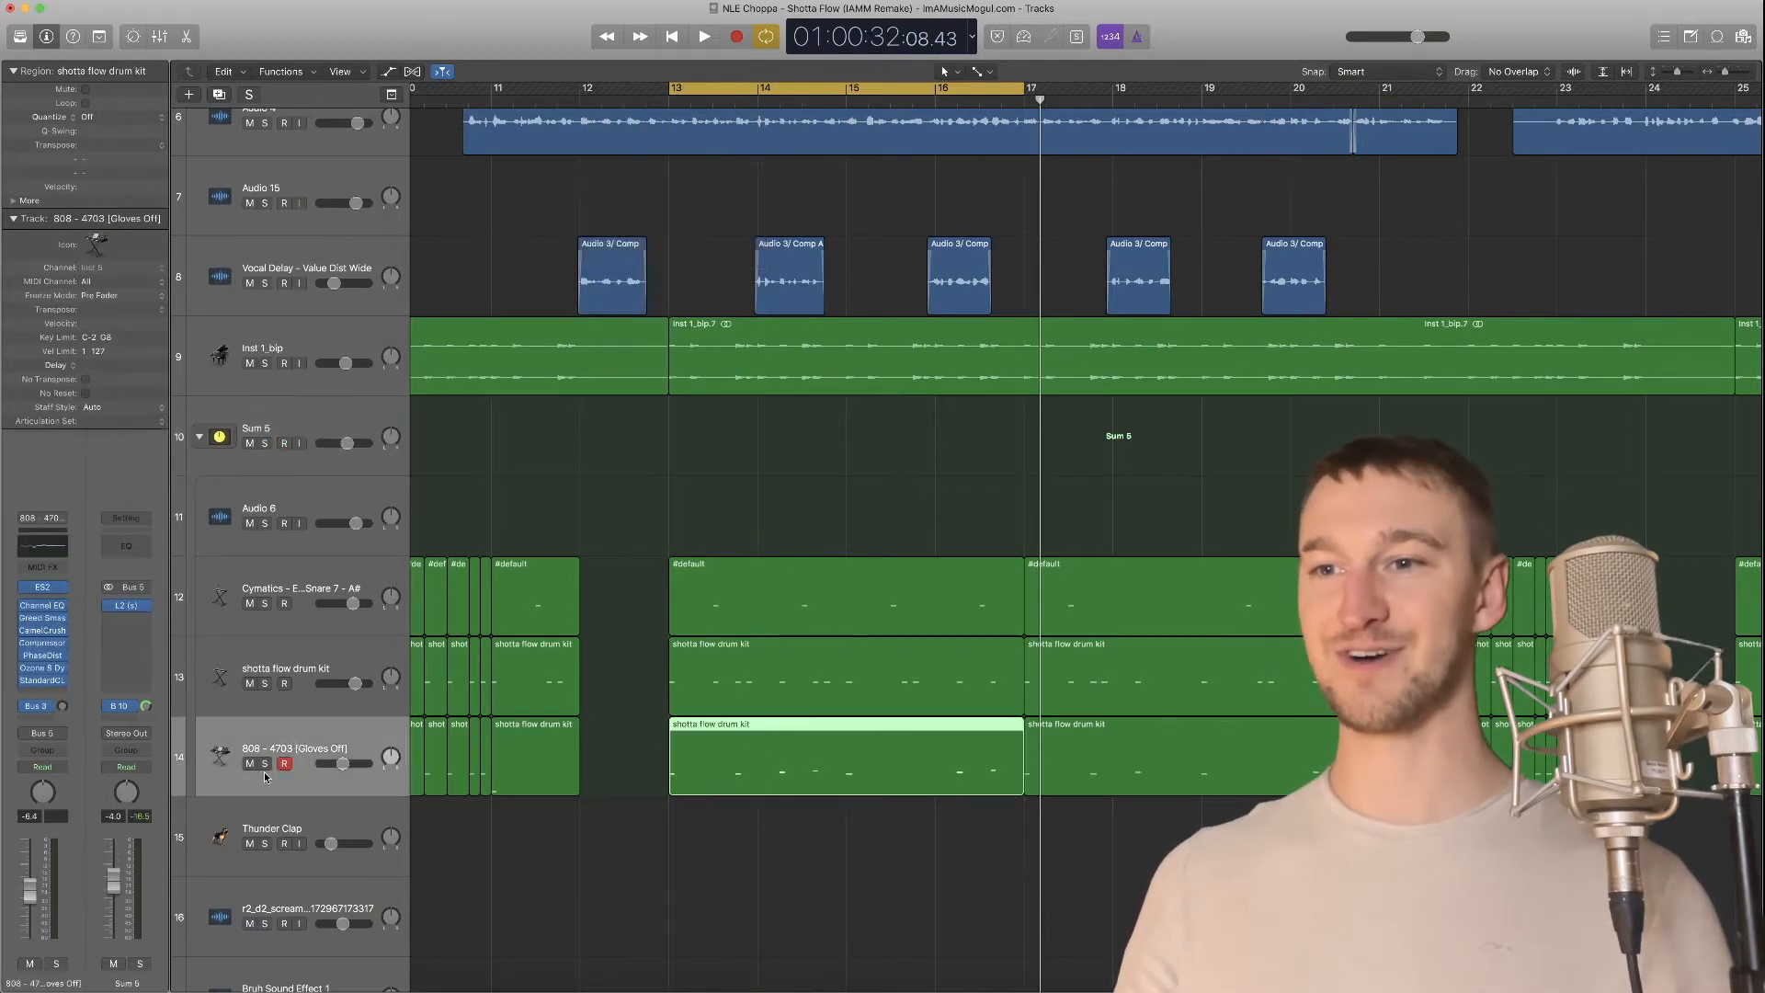
{"action": "left_click", "coordinate": [265, 764]}
{"action": "key", "text": "space"}
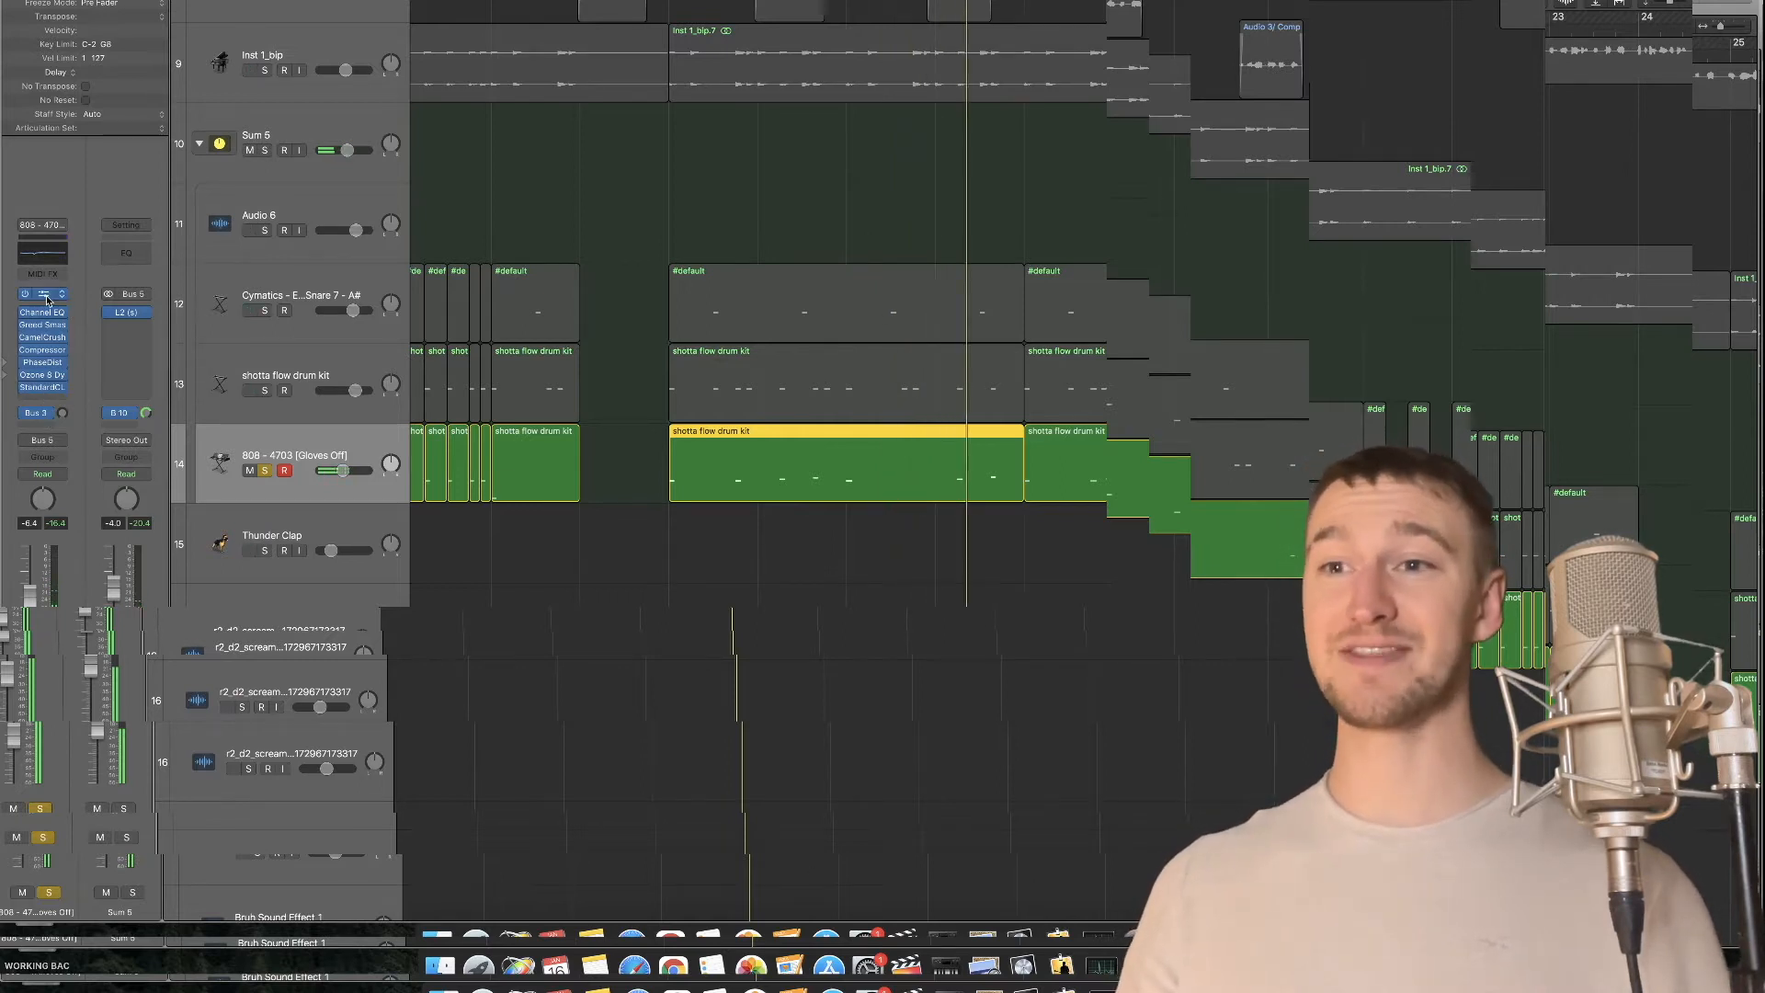
Open the 808 track's ES2 synth and audition it with the track's audio effects bypassed
{"action": "left_click", "coordinate": [43, 299]}
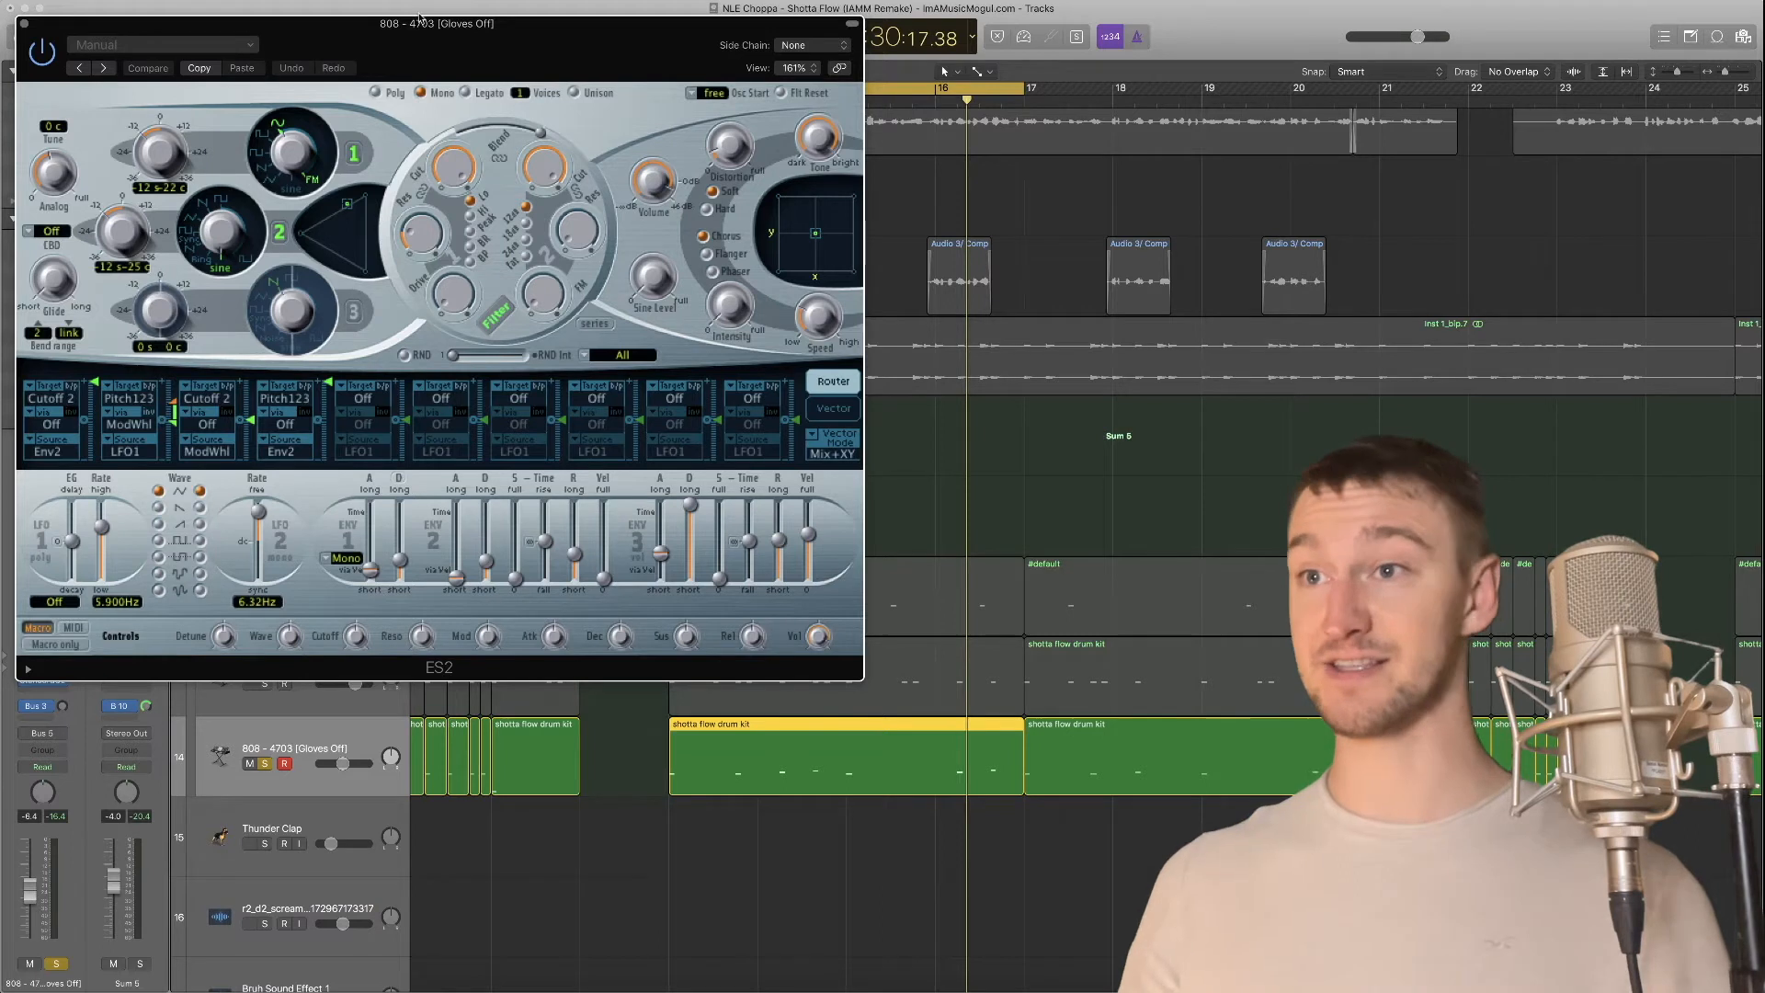
{"action": "left_click_drag", "start_coordinate": [483, 72], "coordinate": [972, 84]}
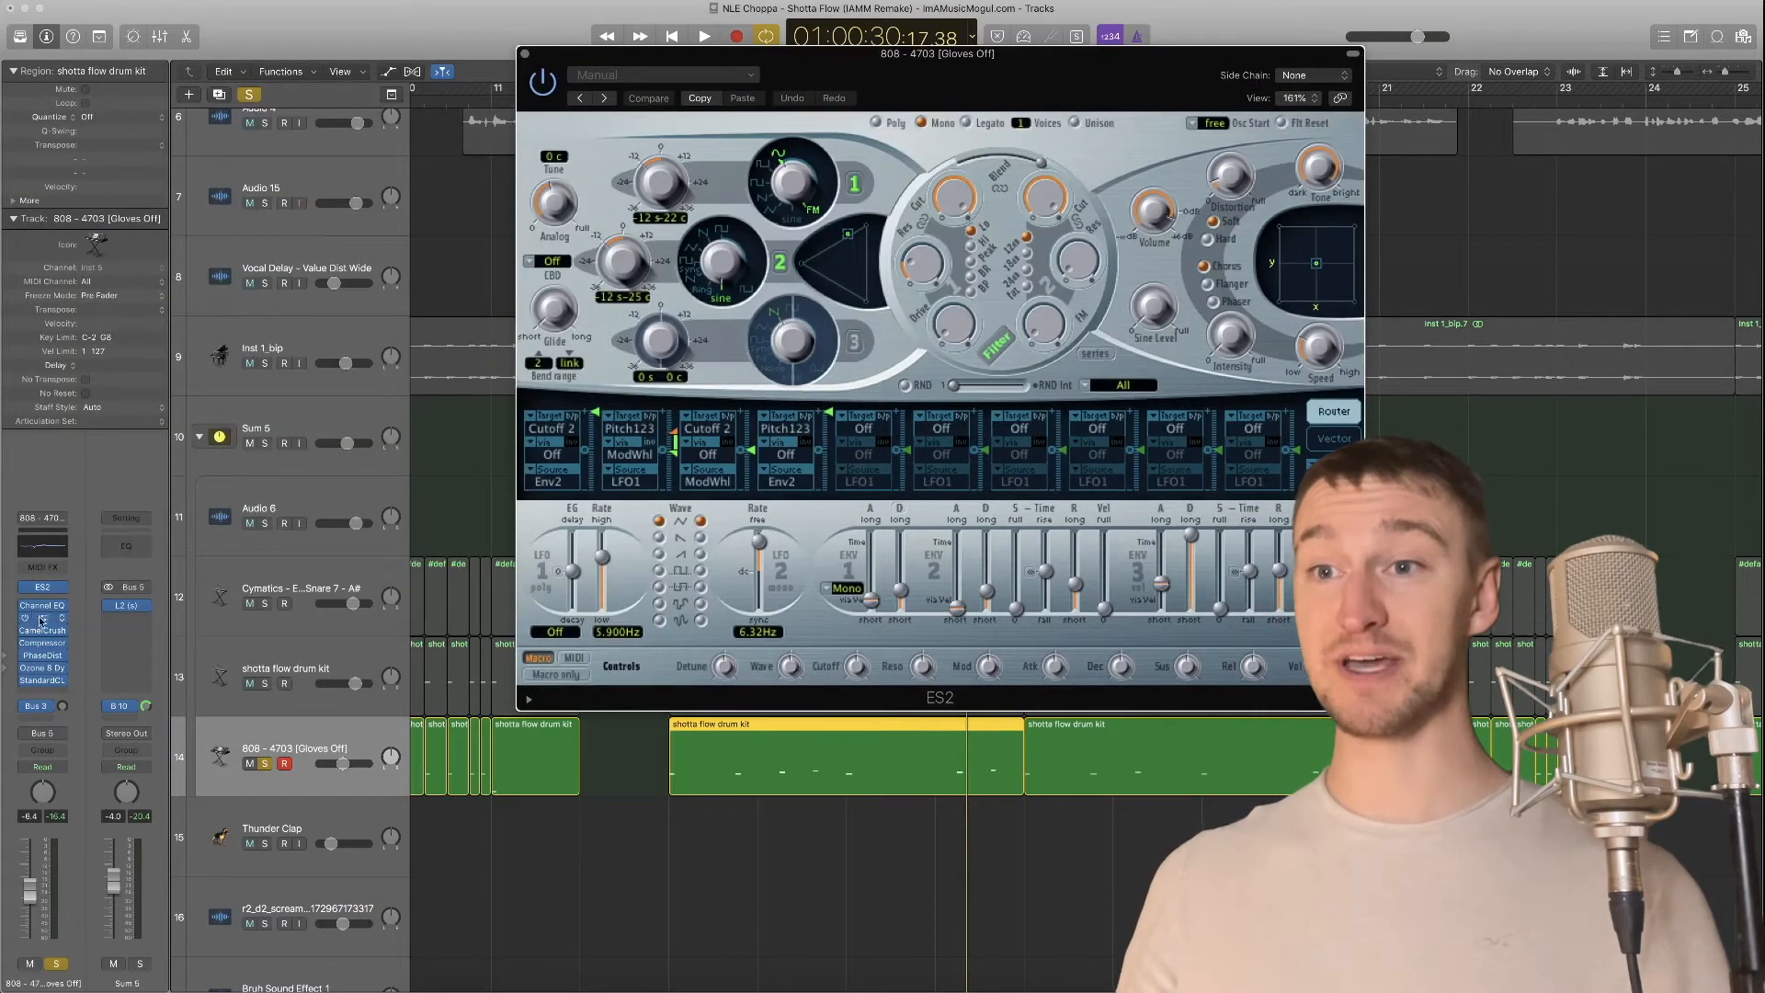
{"action": "left_click_drag", "start_coordinate": [25, 683], "coordinate": [25, 658]}
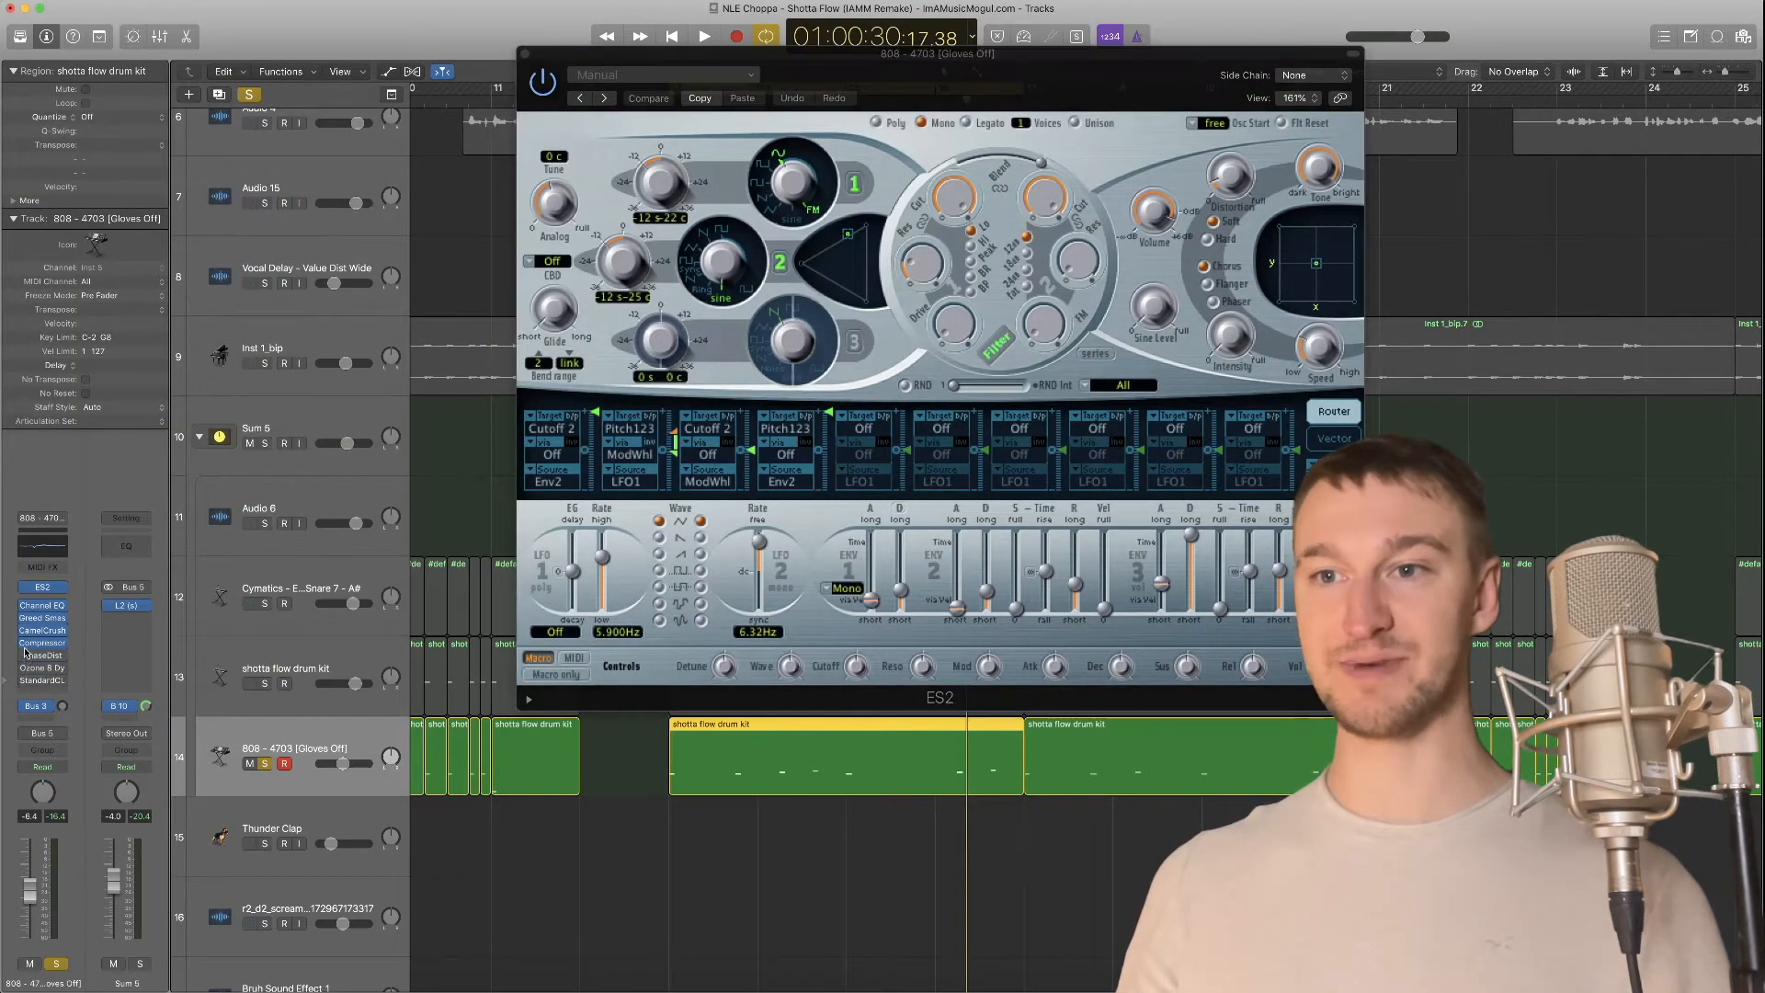
{"action": "key", "text": "space"}
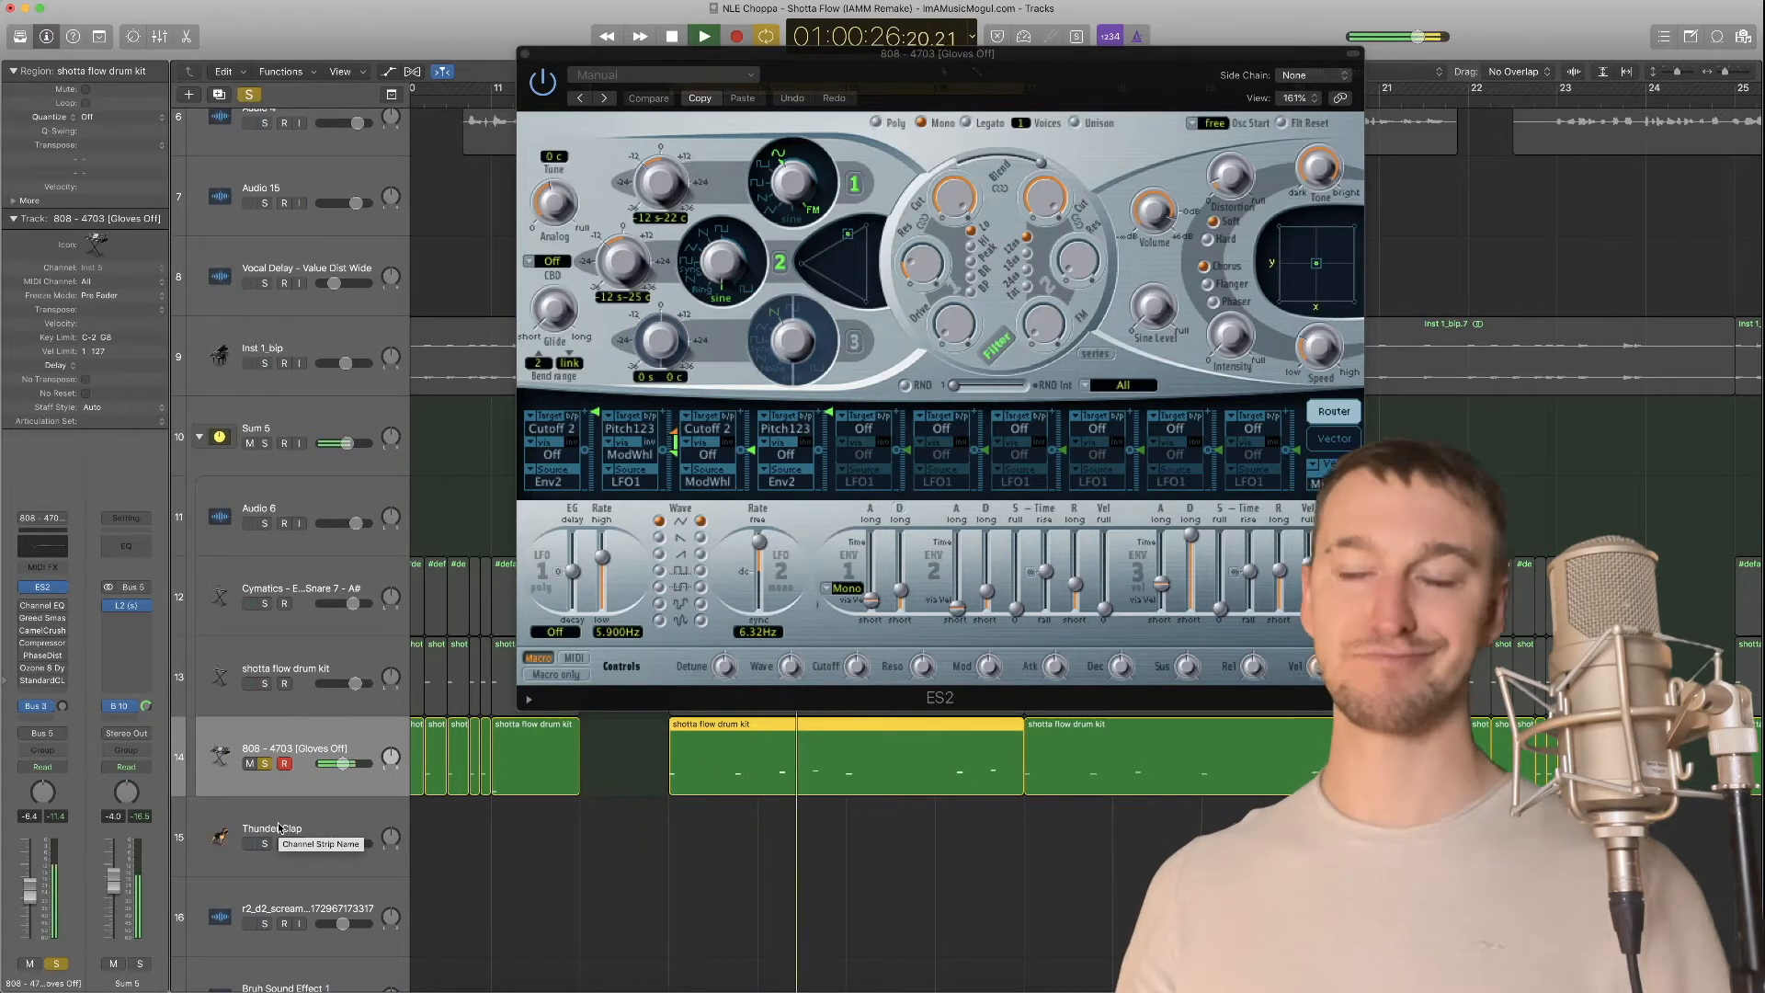
{"action": "key", "text": "space"}
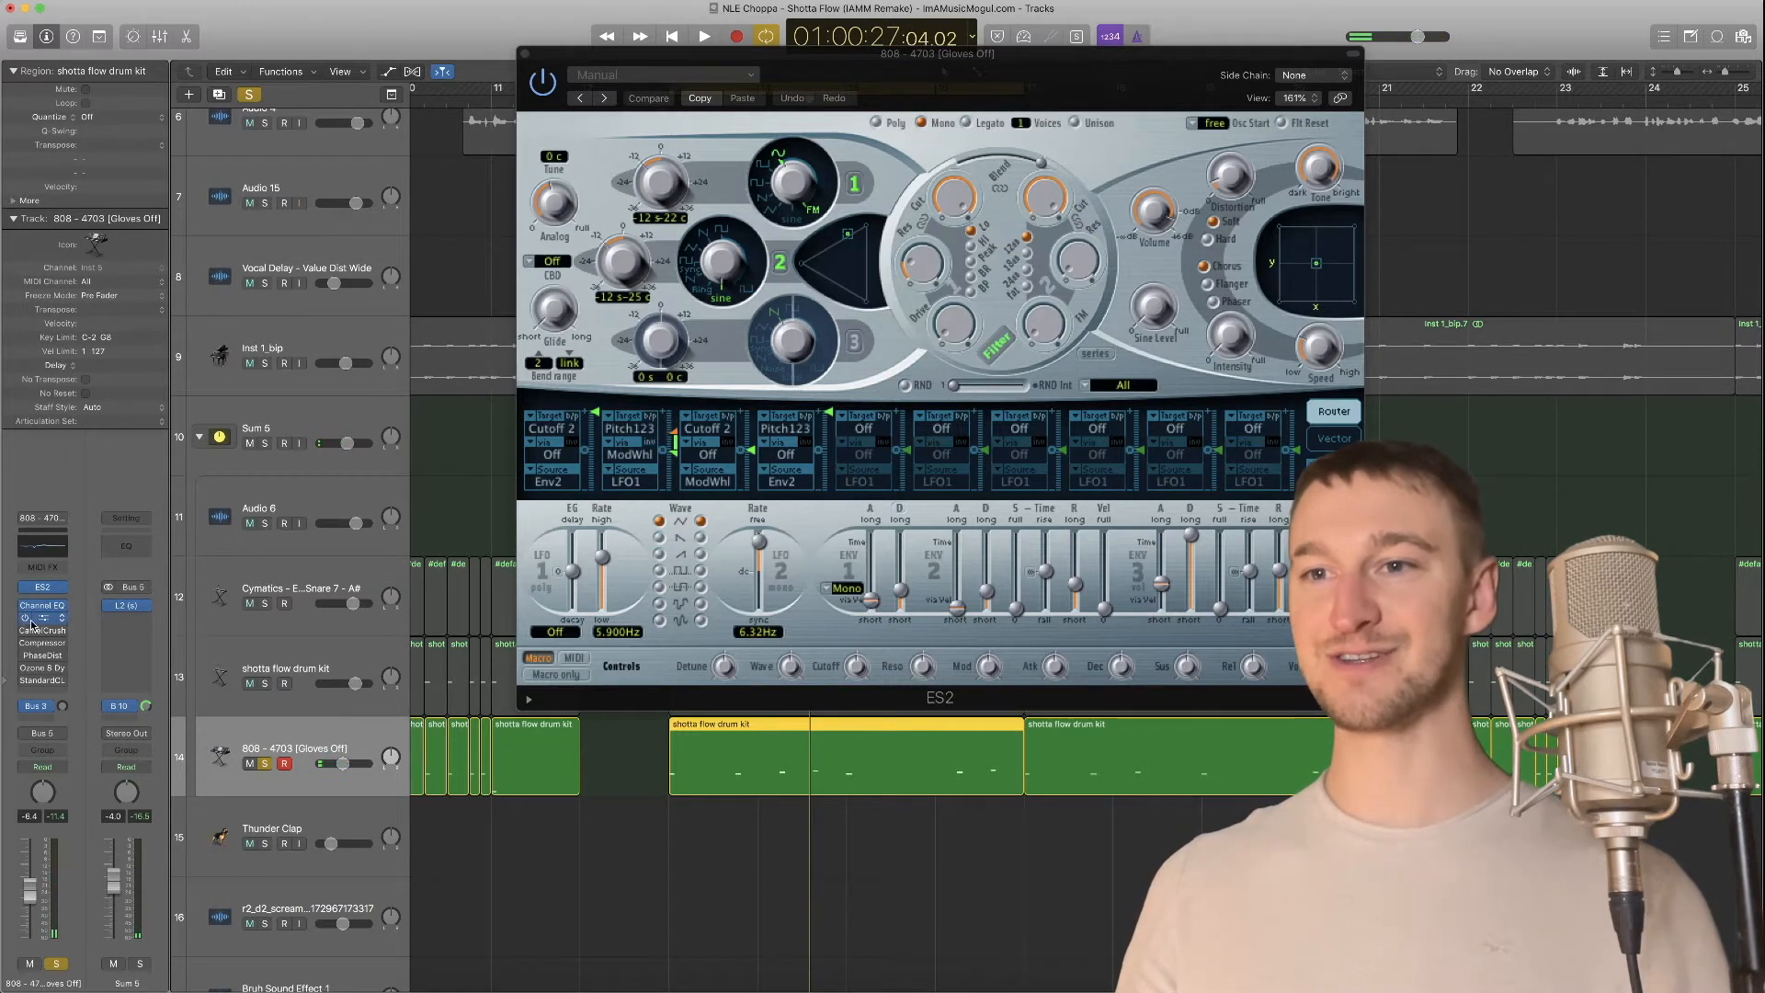
Re-enable Greed Smasher and CamelCrusher on the 808 track during looped playback, with their plug-in windows open
{"action": "left_click", "coordinate": [42, 620]}
{"action": "key", "text": "space"}
{"action": "left_click", "coordinate": [526, 54]}
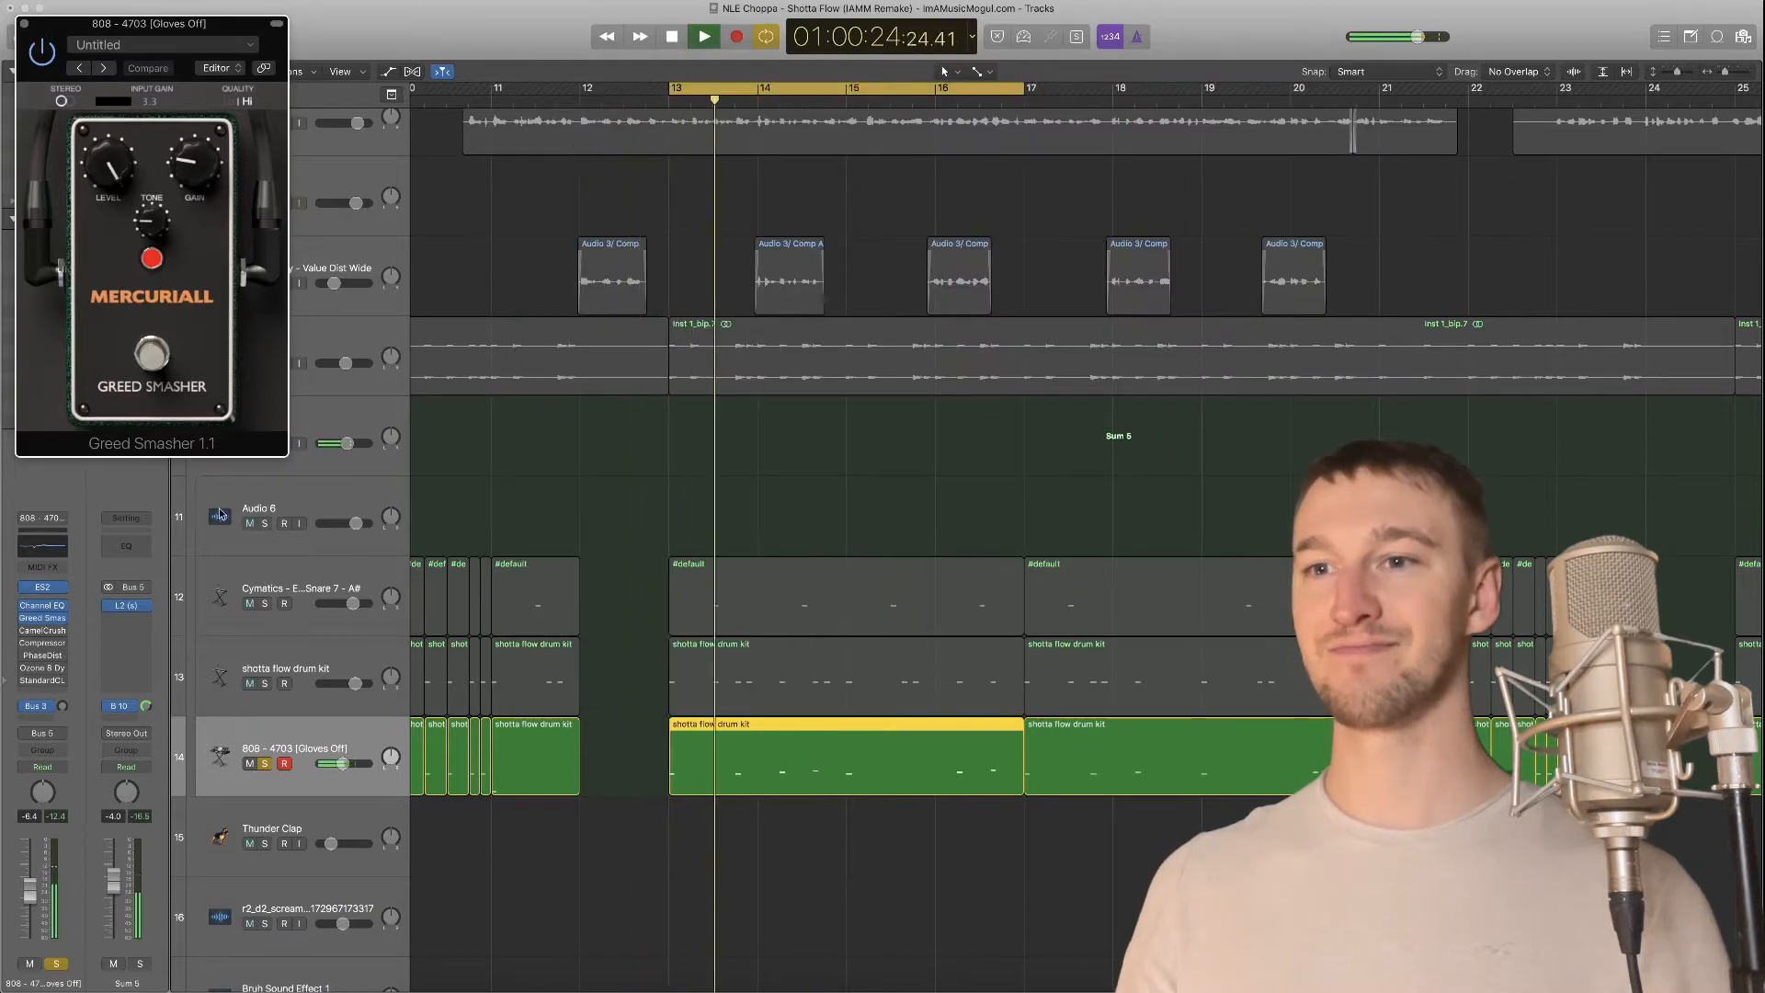
{"action": "left_click", "coordinate": [25, 620]}
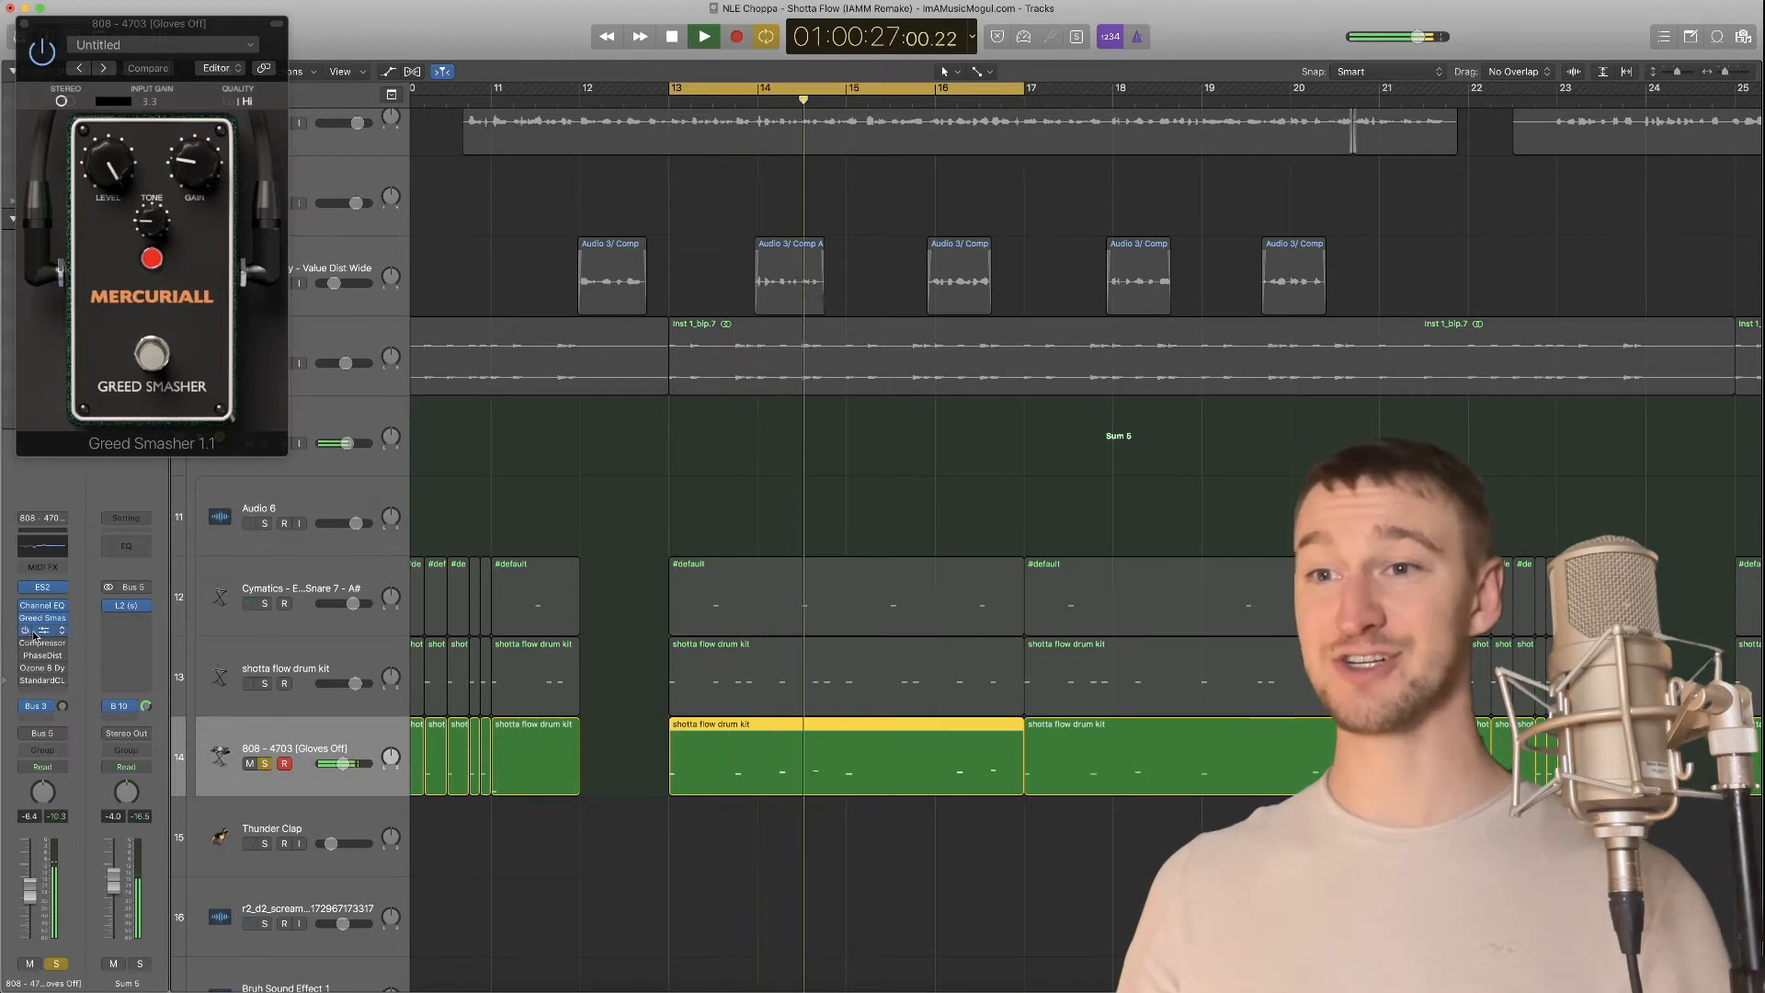
{"action": "left_click", "coordinate": [34, 634]}
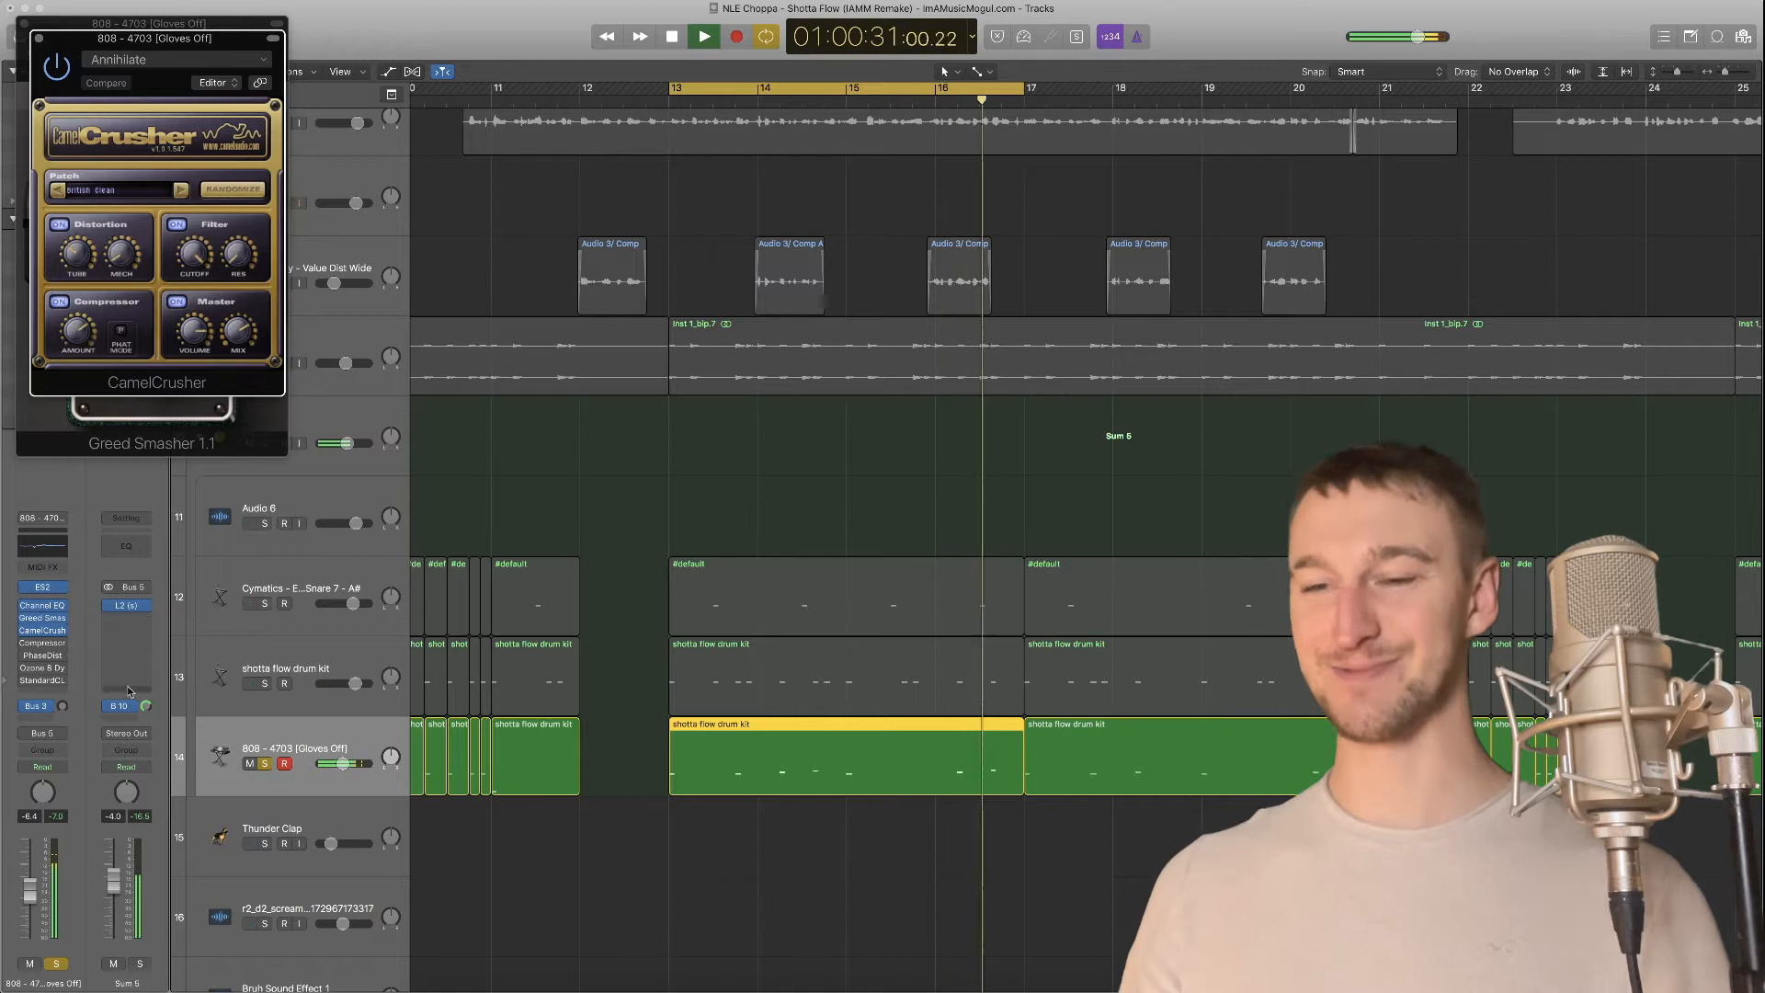
Re-enable the 808 track's Compressor, check its settings and meter, and close the open plug-in windows
{"action": "left_click", "coordinate": [26, 644]}
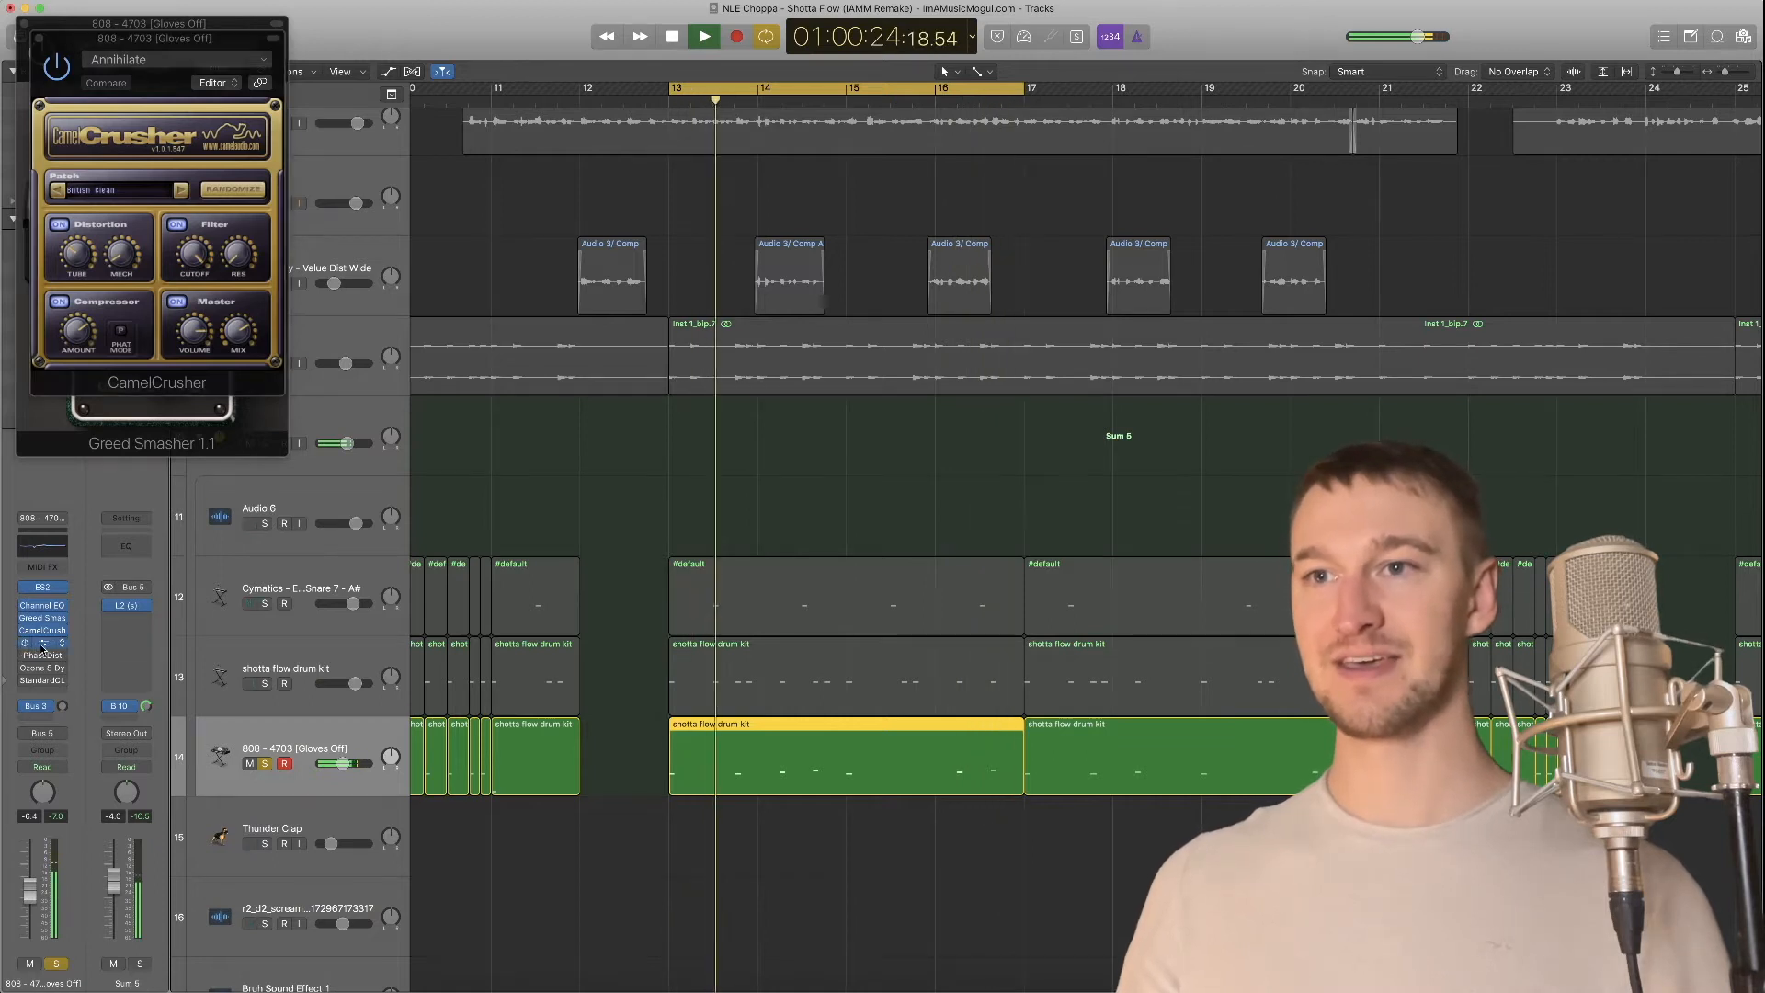
{"action": "left_click", "coordinate": [41, 643]}
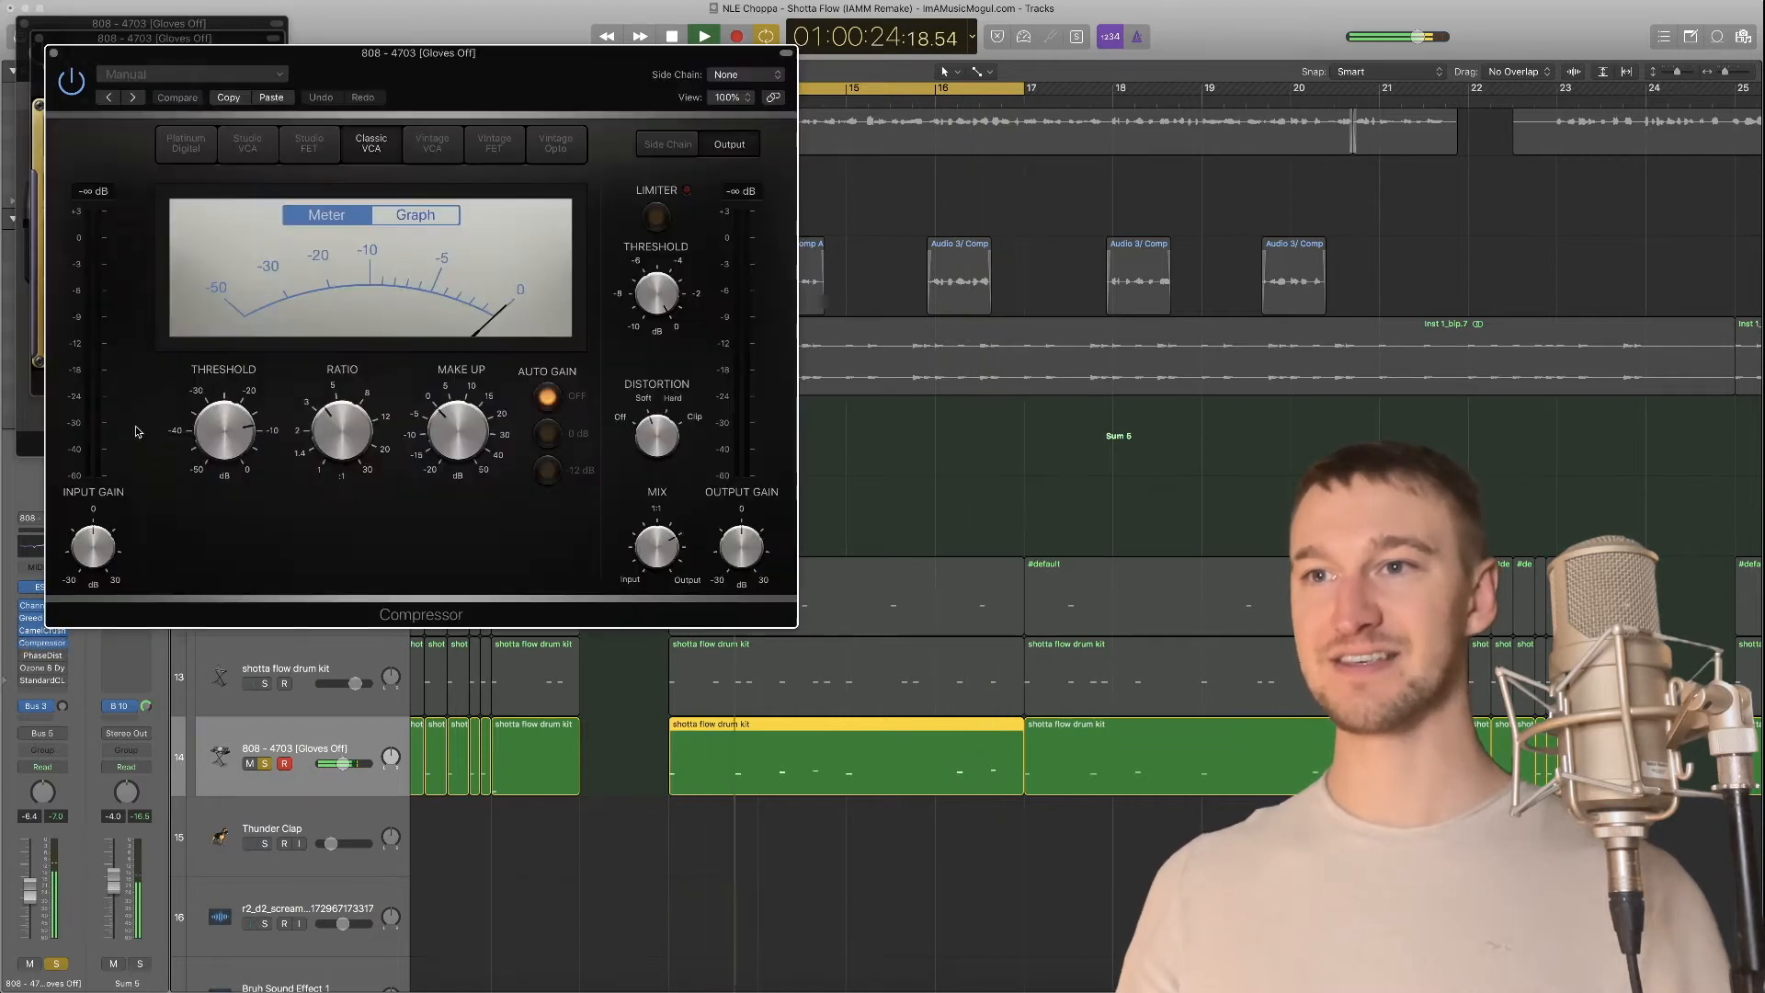
{"action": "left_click_drag", "start_coordinate": [65, 59], "coordinate": [286, 60]}
{"action": "left_click", "coordinate": [79, 53]}
{"action": "left_click", "coordinate": [136, 24]}
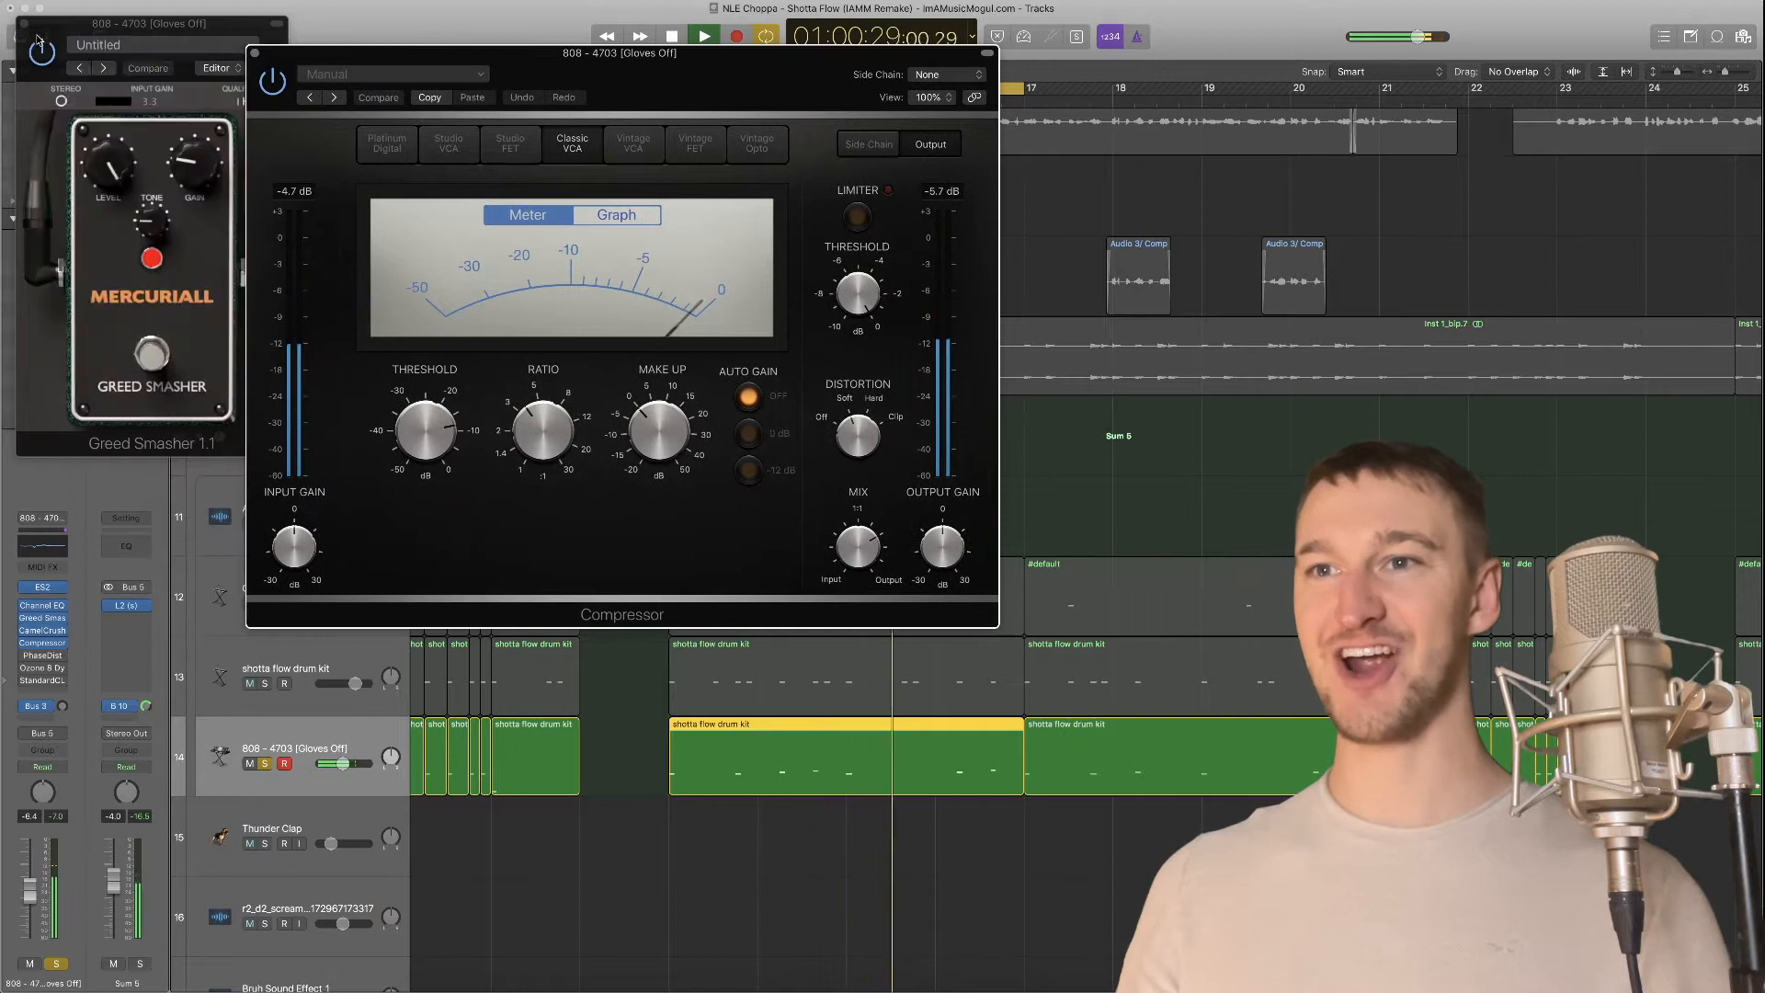
{"action": "left_click", "coordinate": [255, 47]}
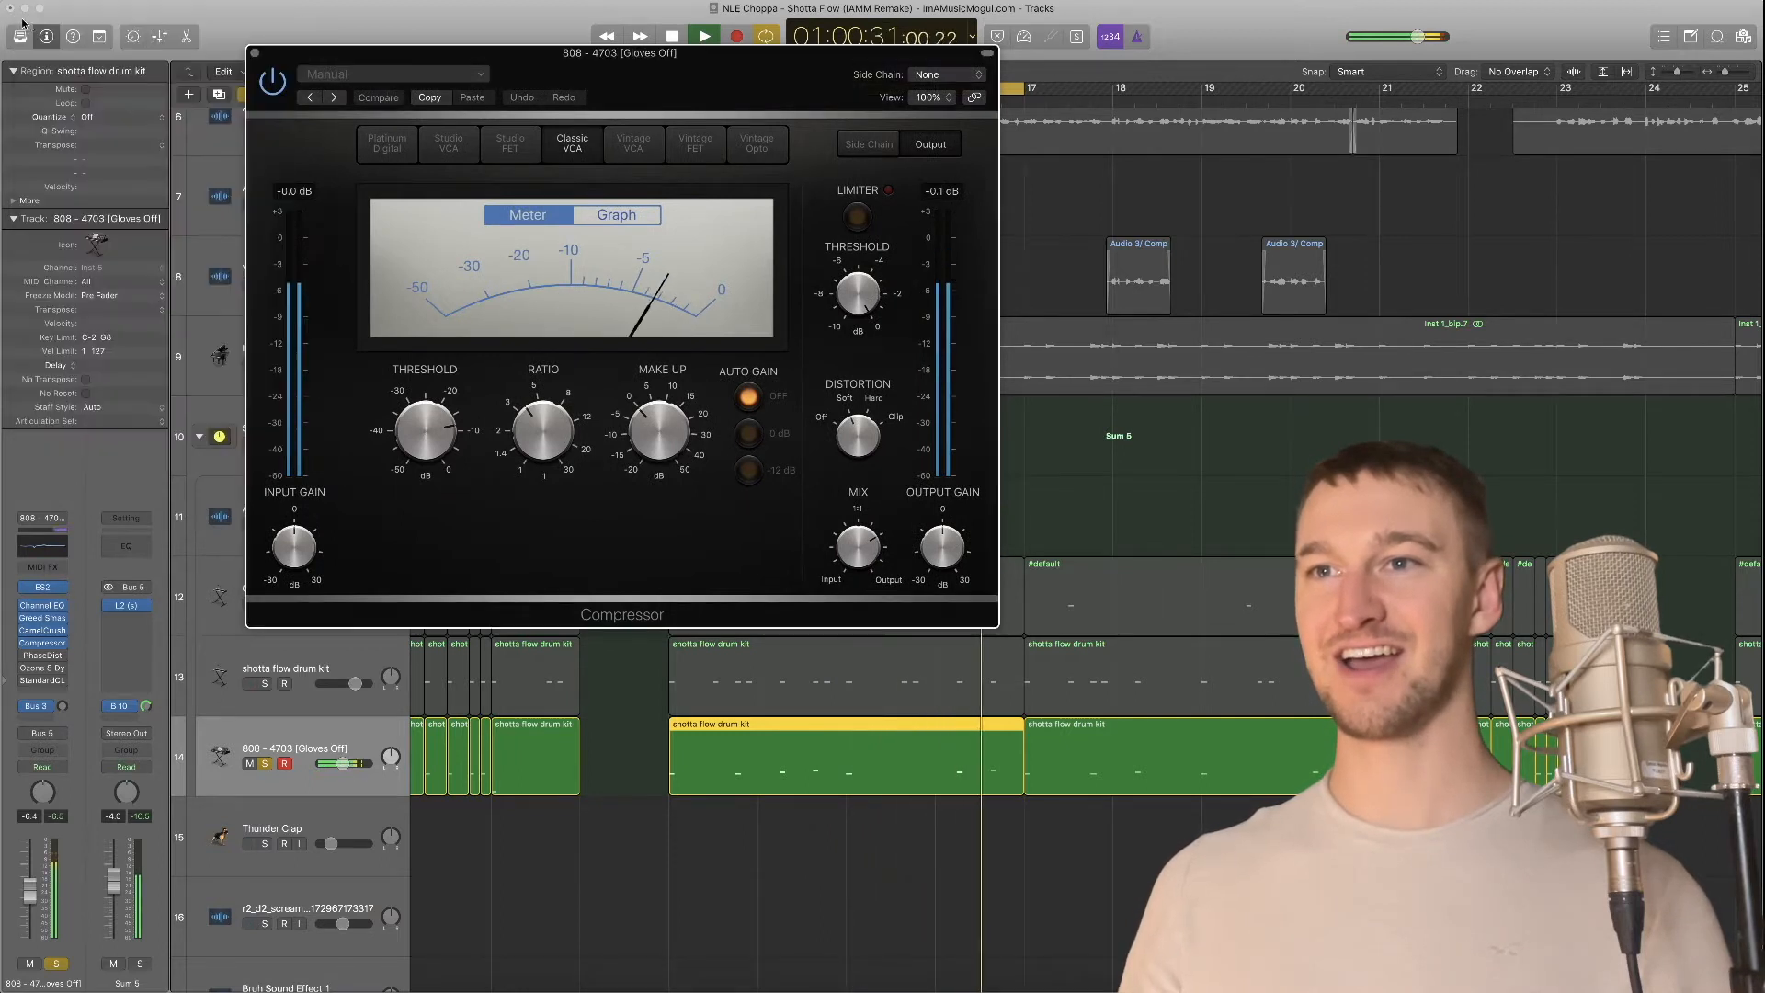
{"action": "left_click", "coordinate": [258, 53]}
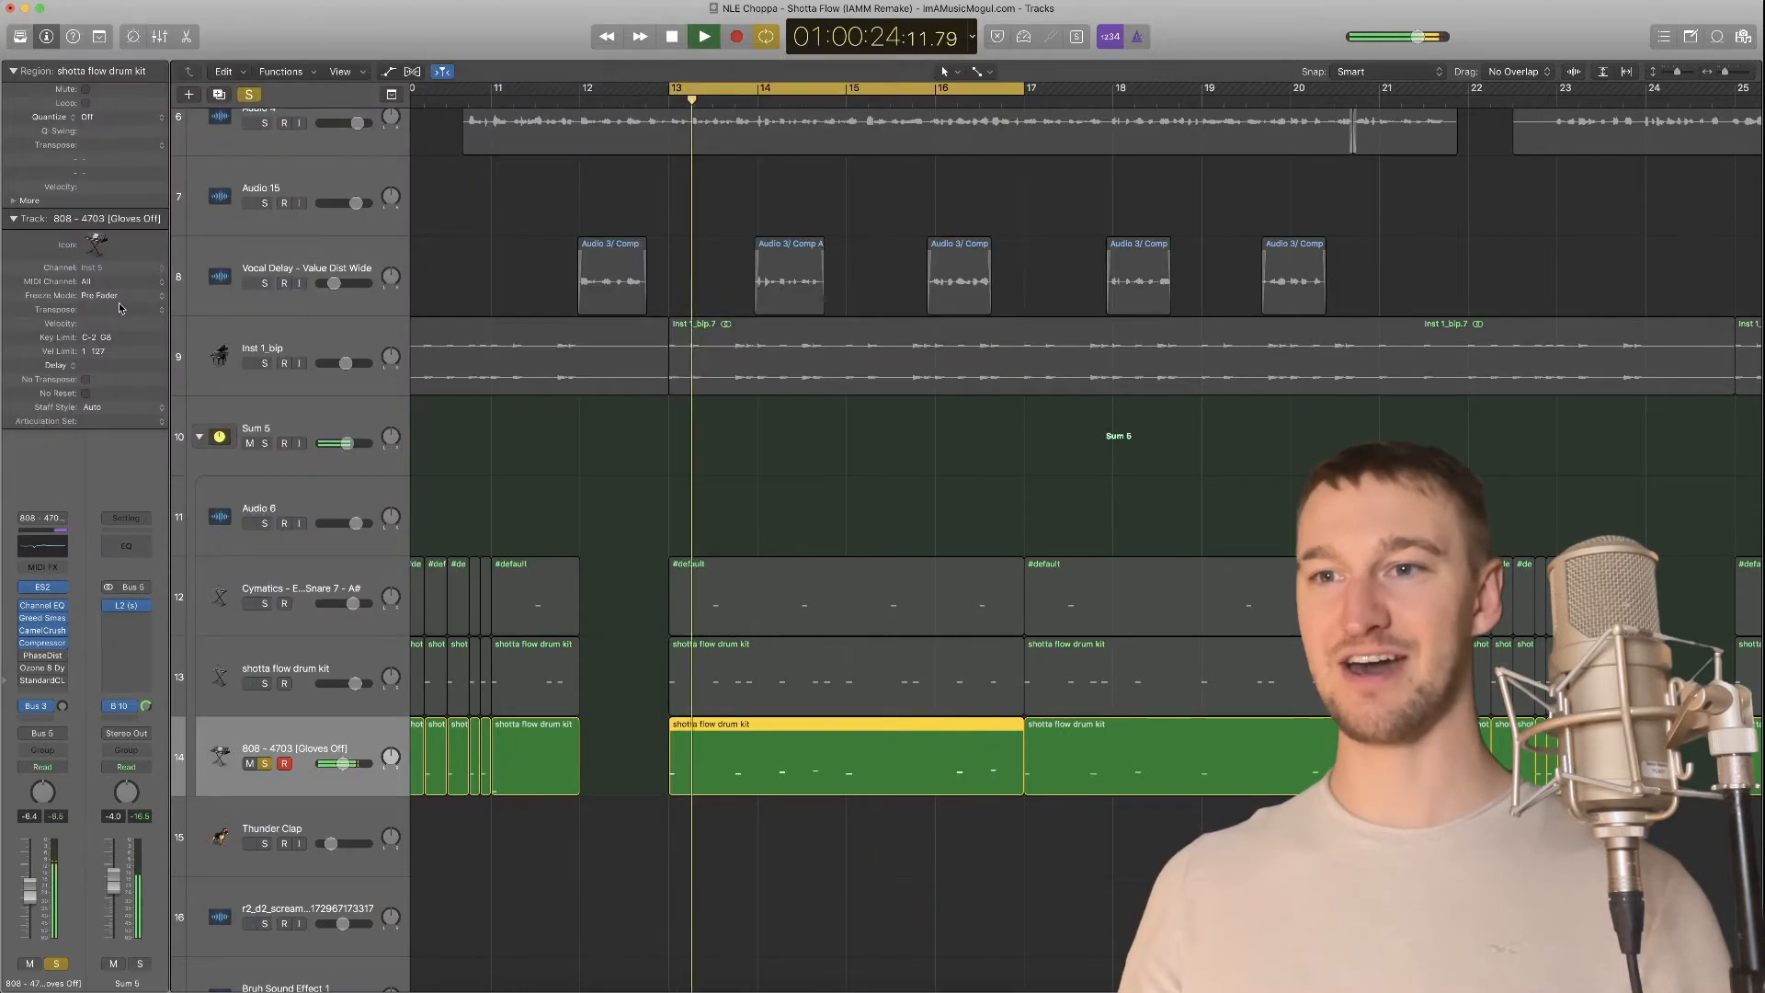
Re-enable Phase Distortion and Ozone 8 Dynamic EQ on the 808 track, leaving only the Dynamic EQ window open
{"action": "left_click", "coordinate": [42, 656]}
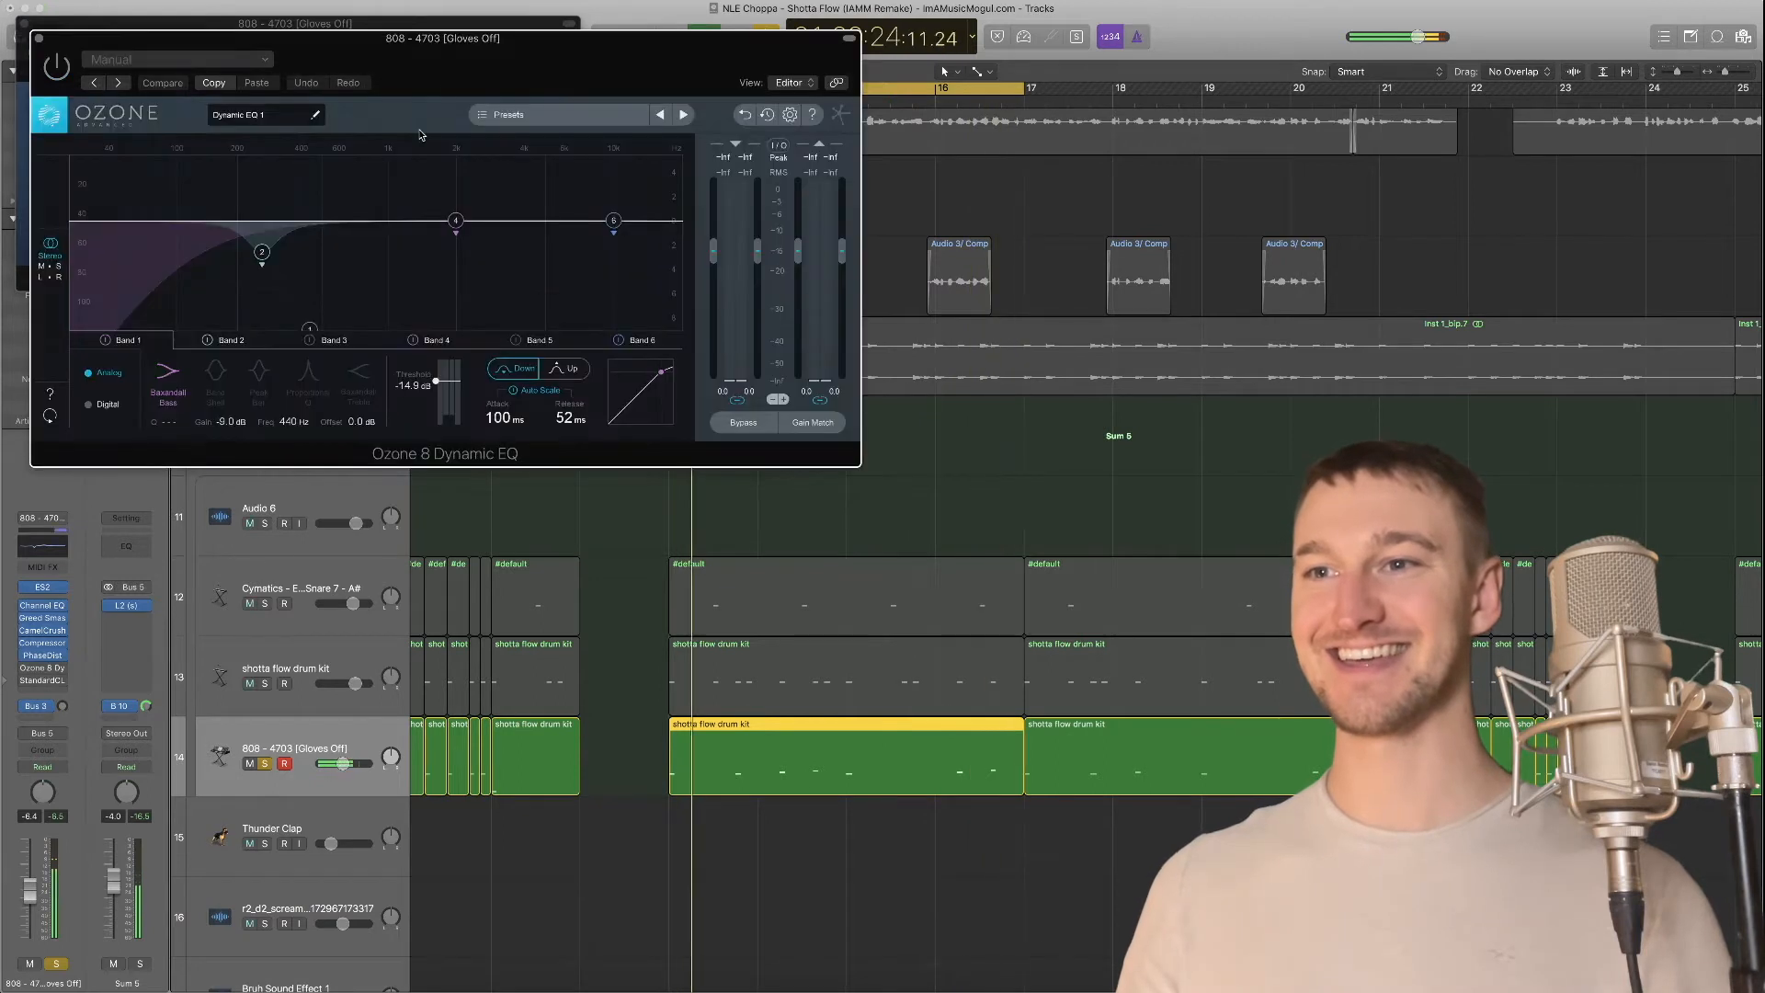
{"action": "left_click_drag", "start_coordinate": [296, 34], "coordinate": [618, 203]}
{"action": "left_click", "coordinate": [366, 227]}
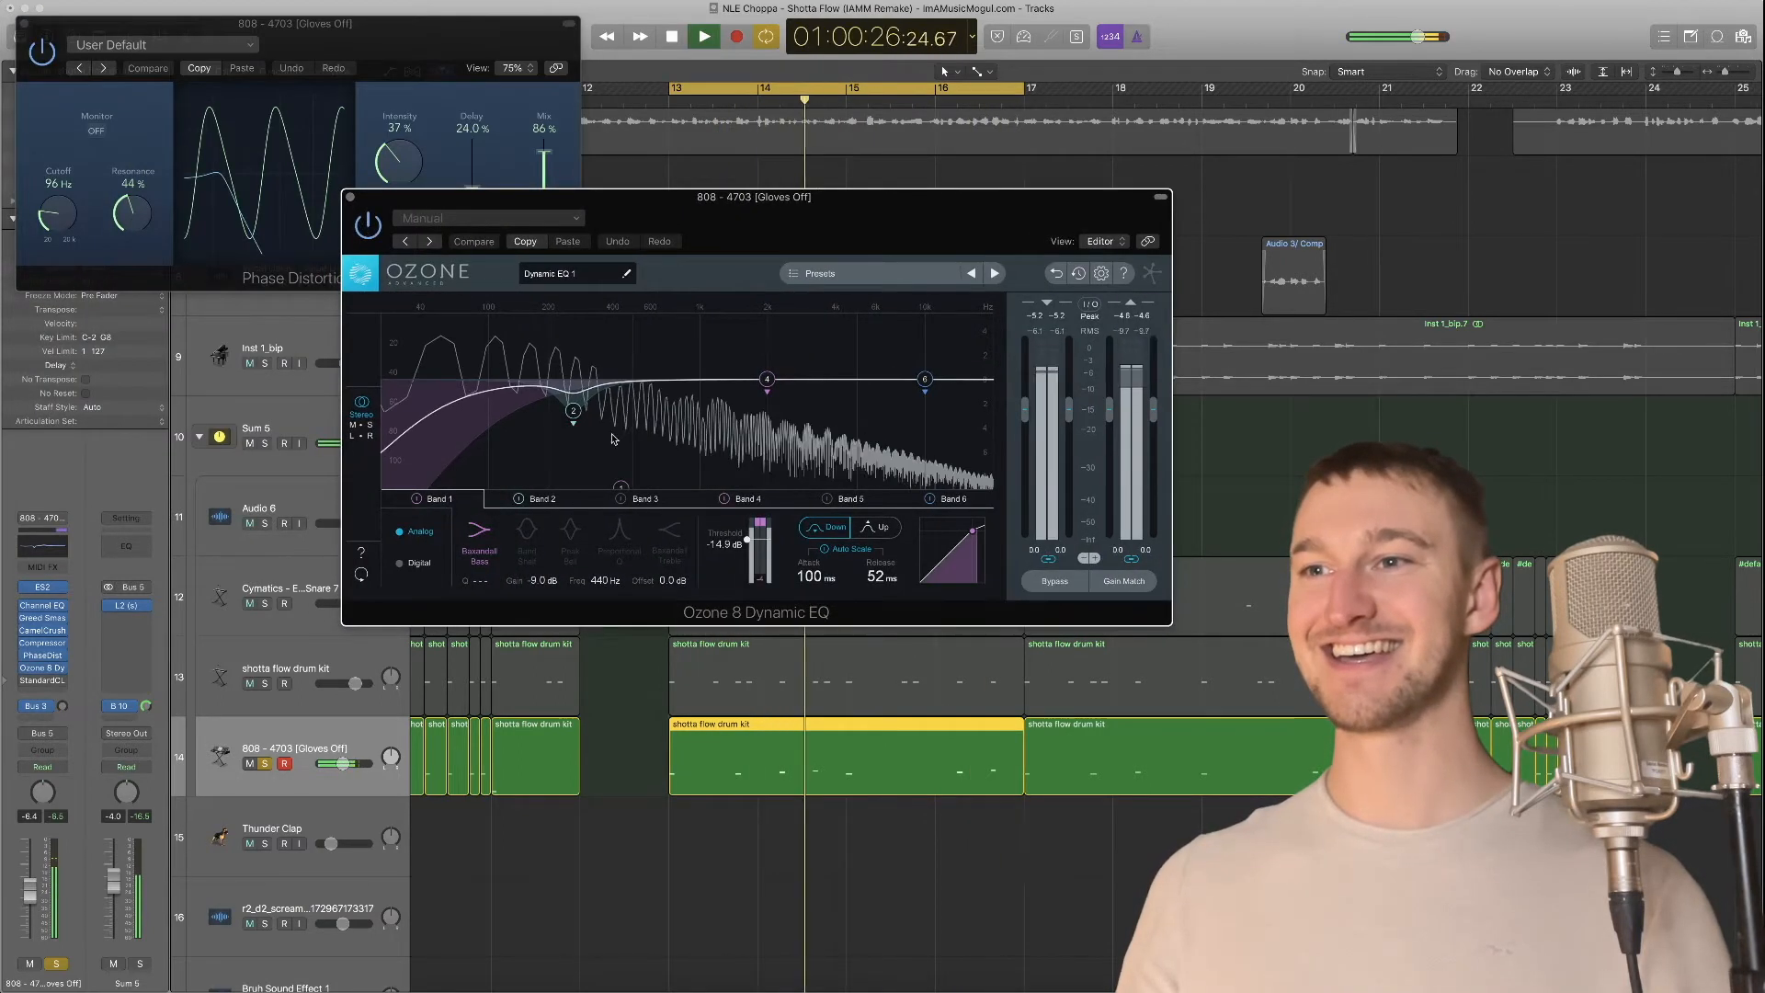
{"action": "left_click", "coordinate": [25, 24]}
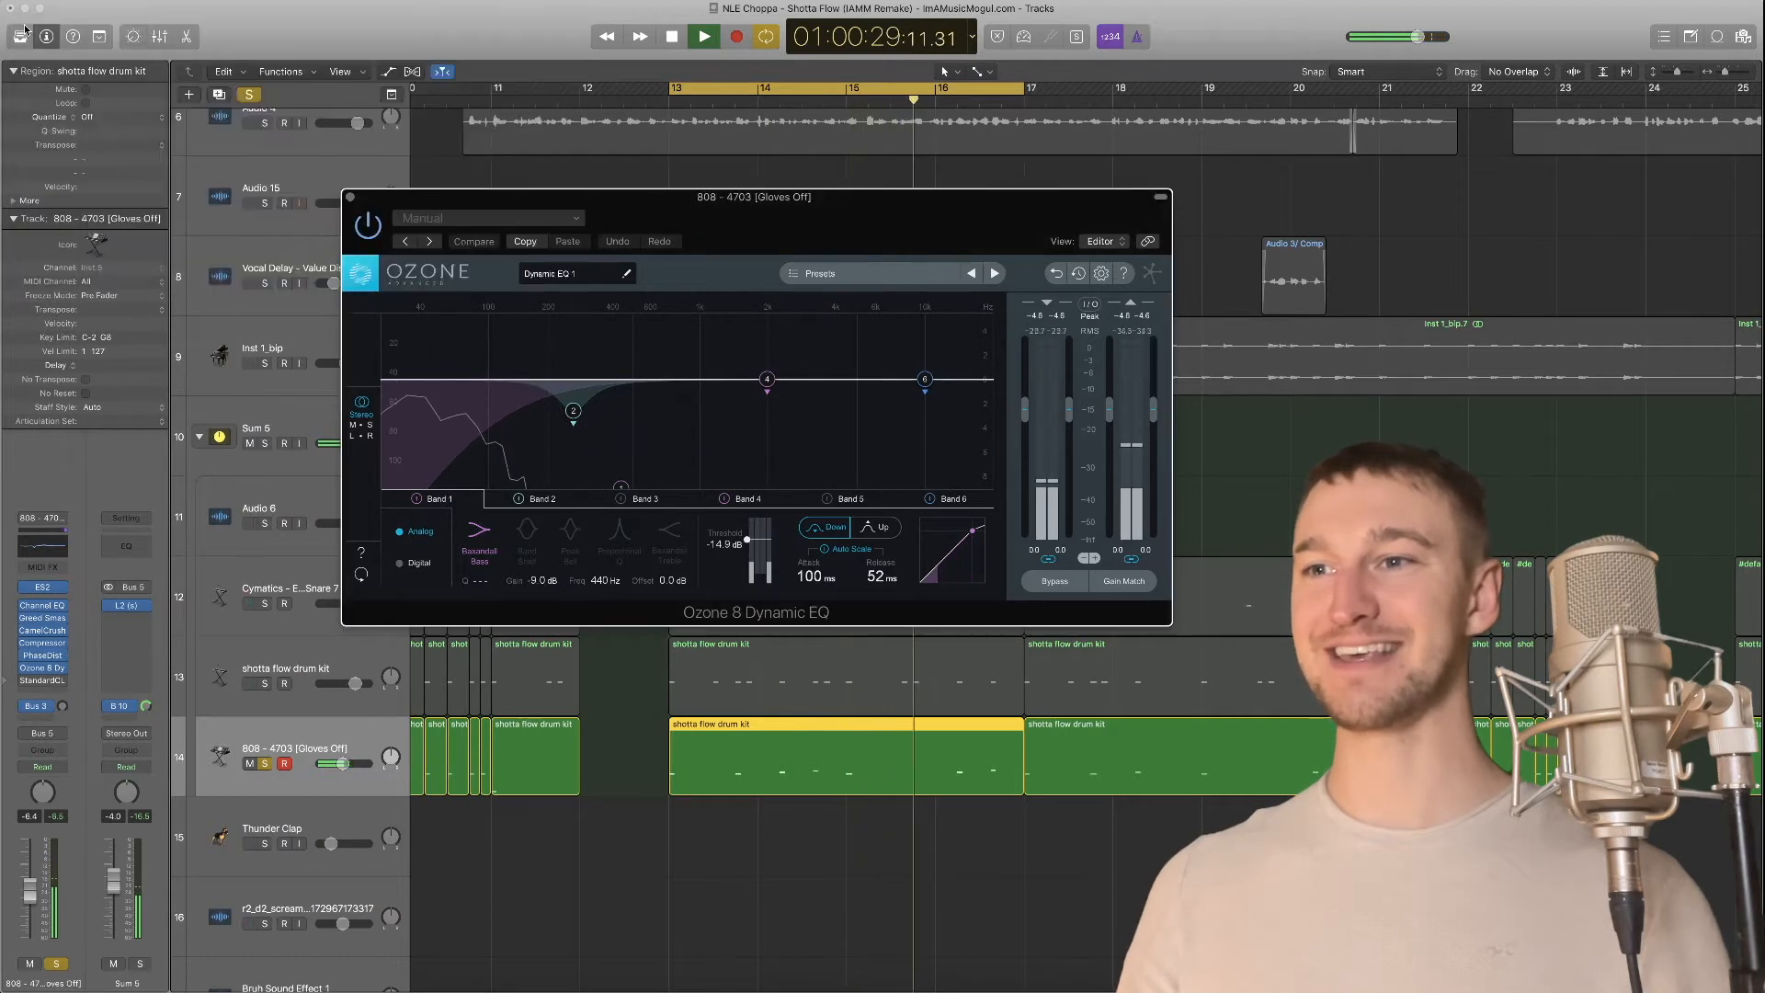
Open StandardCLIP on the 808 track, switch it back on, and bring the Ozone 8 Dynamic EQ window forward
{"action": "left_click", "coordinate": [42, 681]}
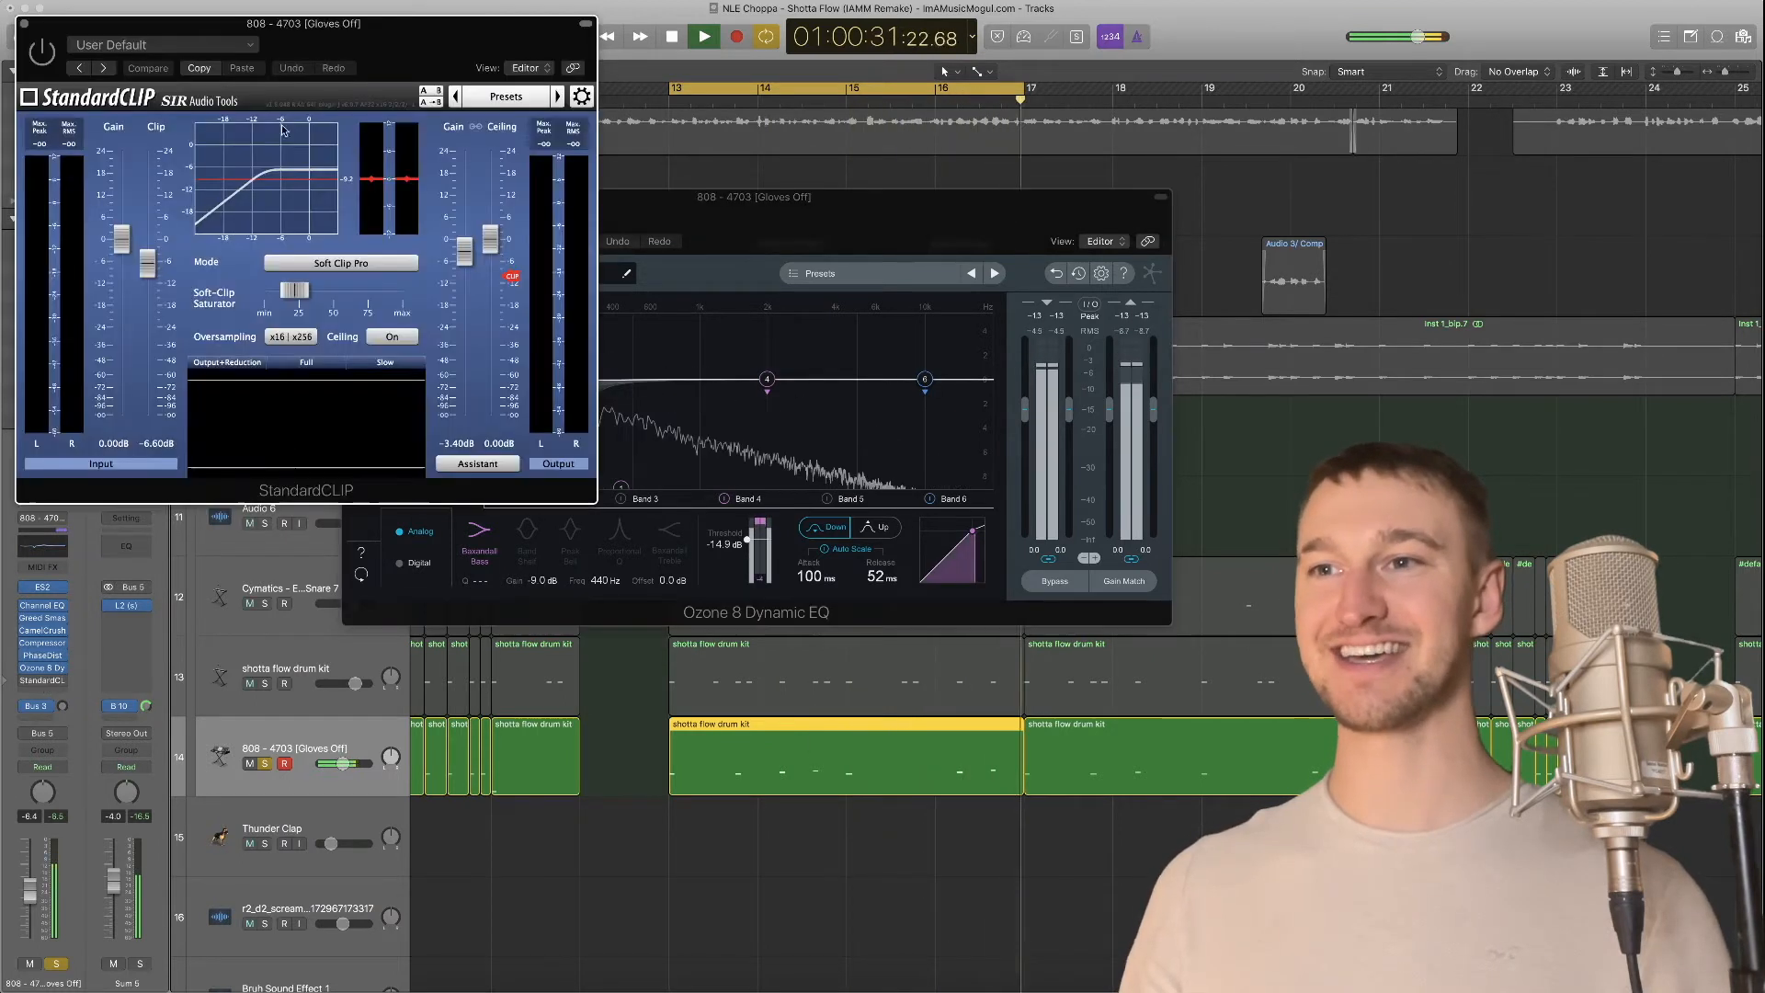
{"action": "left_click", "coordinate": [42, 51]}
{"action": "left_click", "coordinate": [893, 215]}
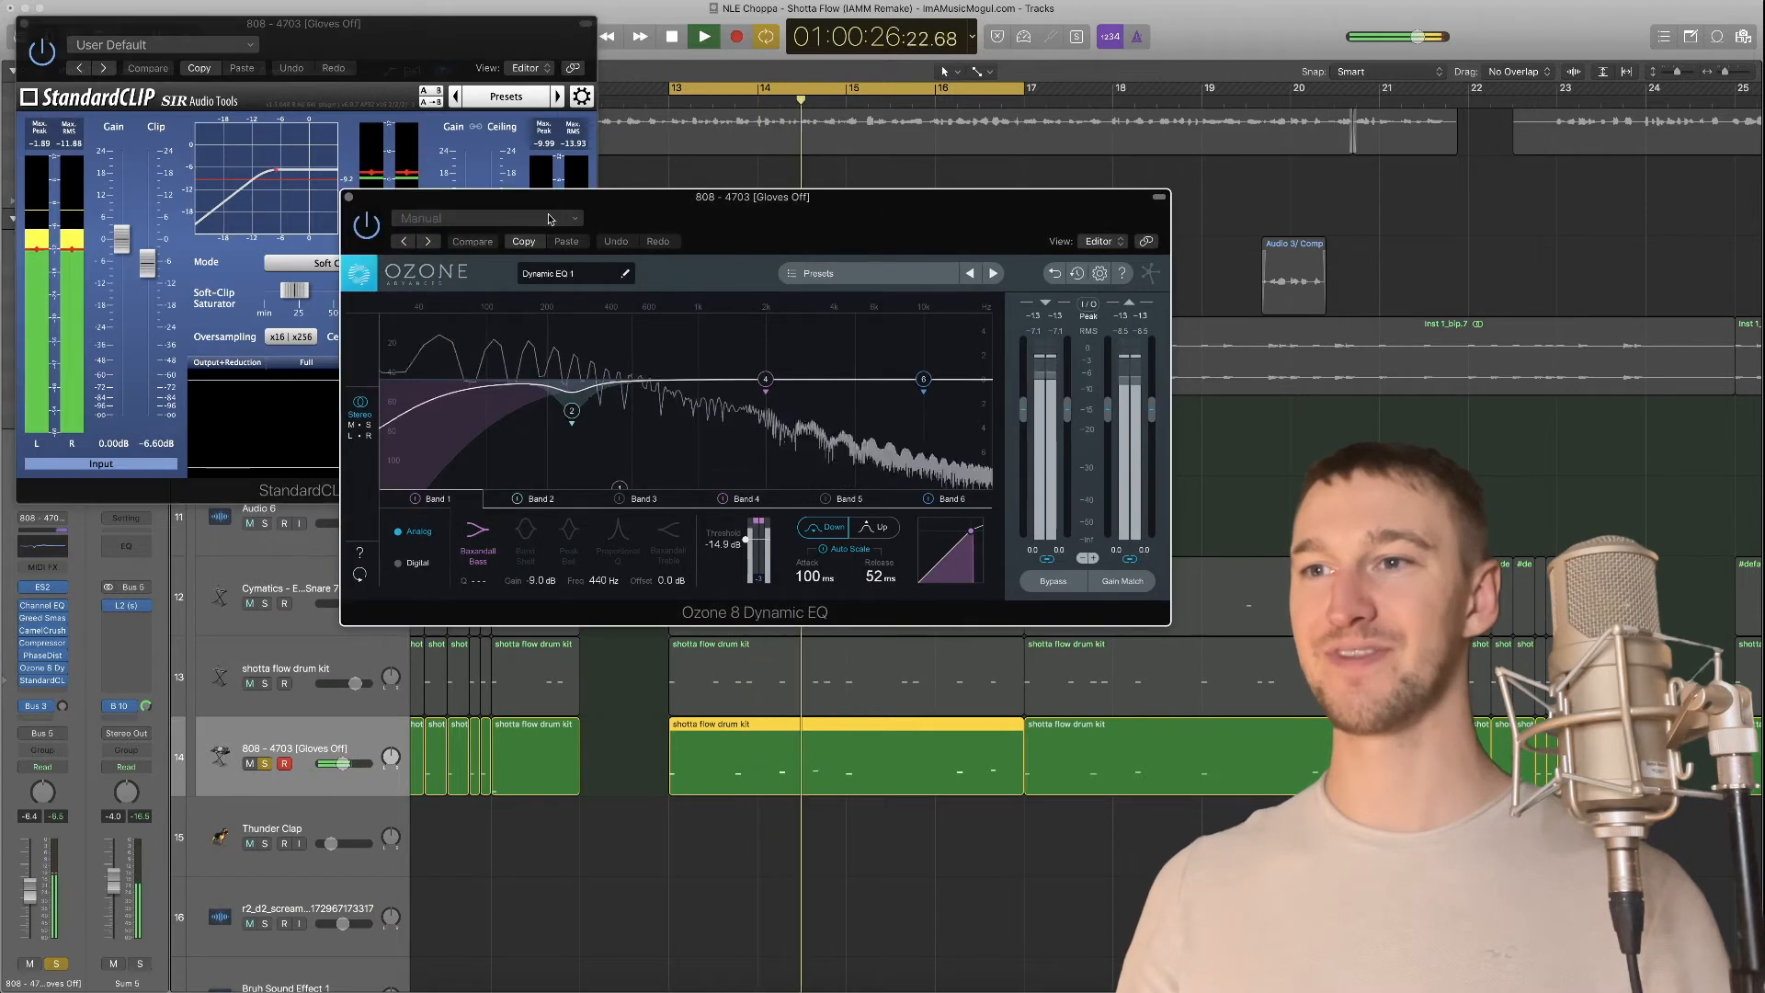
Close the Ozone 8 Dynamic EQ and StandardCLIP windows, stop playback, and take the 808 track out of solo
{"action": "left_click", "coordinate": [351, 197]}
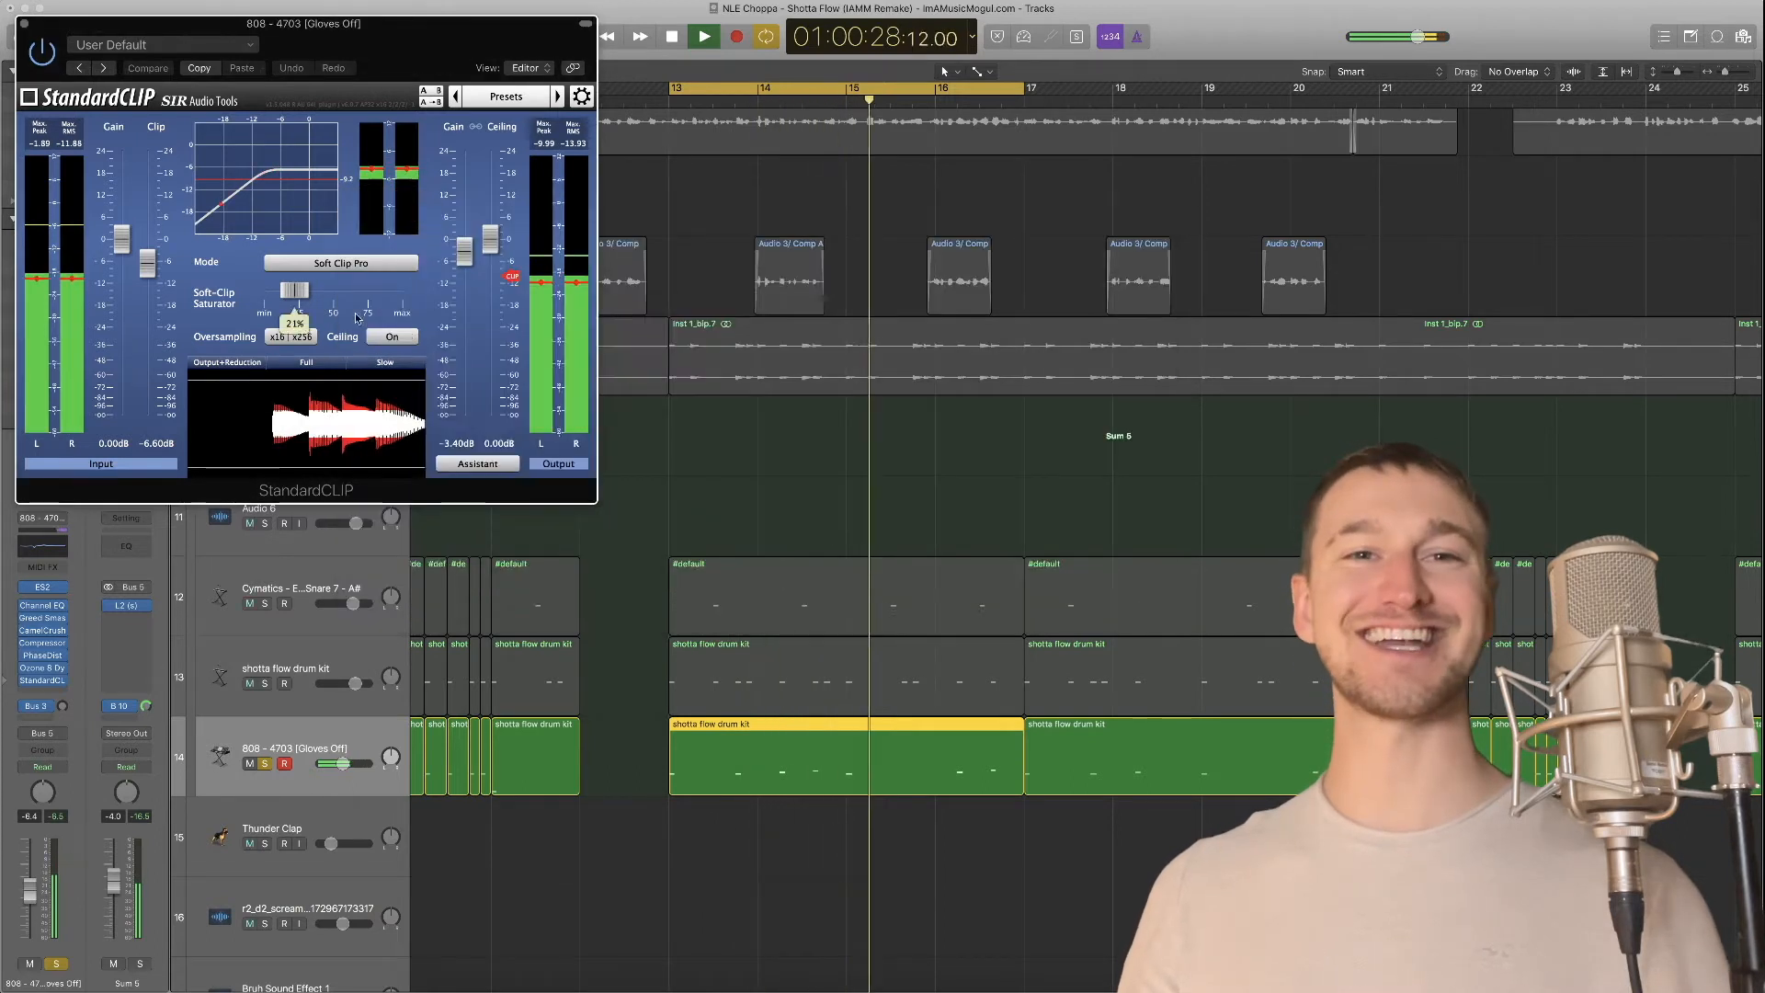
{"action": "left_click", "coordinate": [25, 23]}
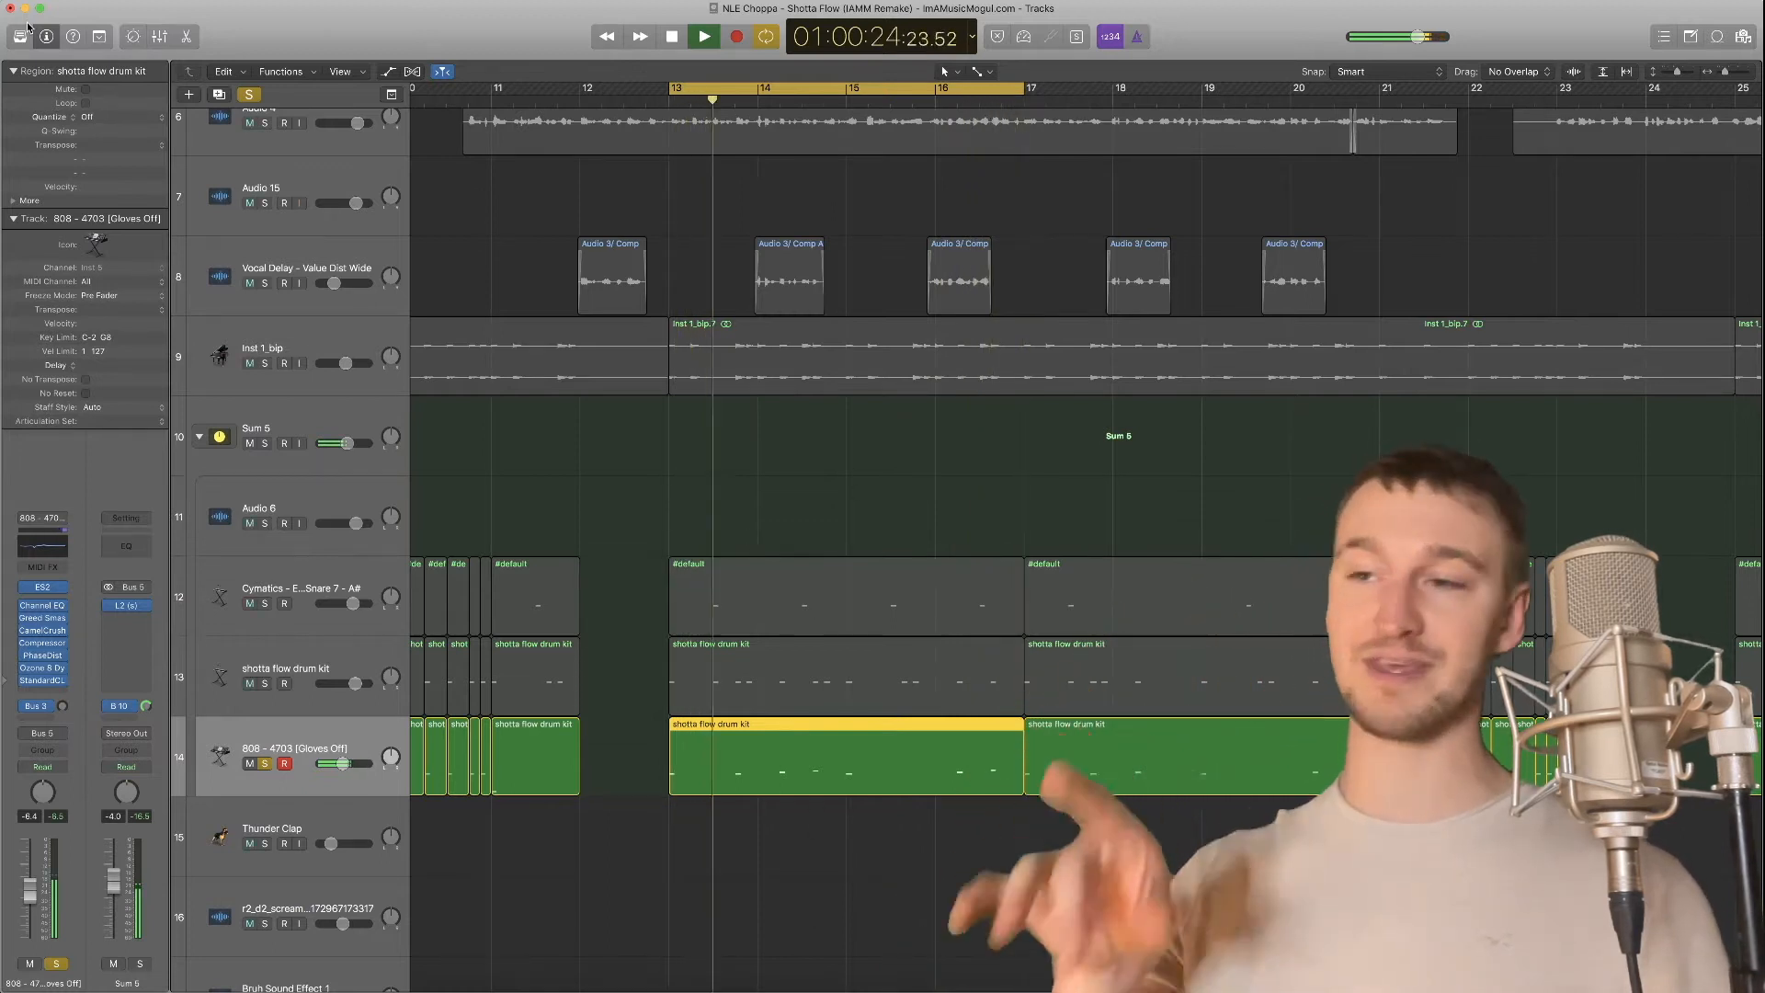
{"action": "key", "text": "space"}
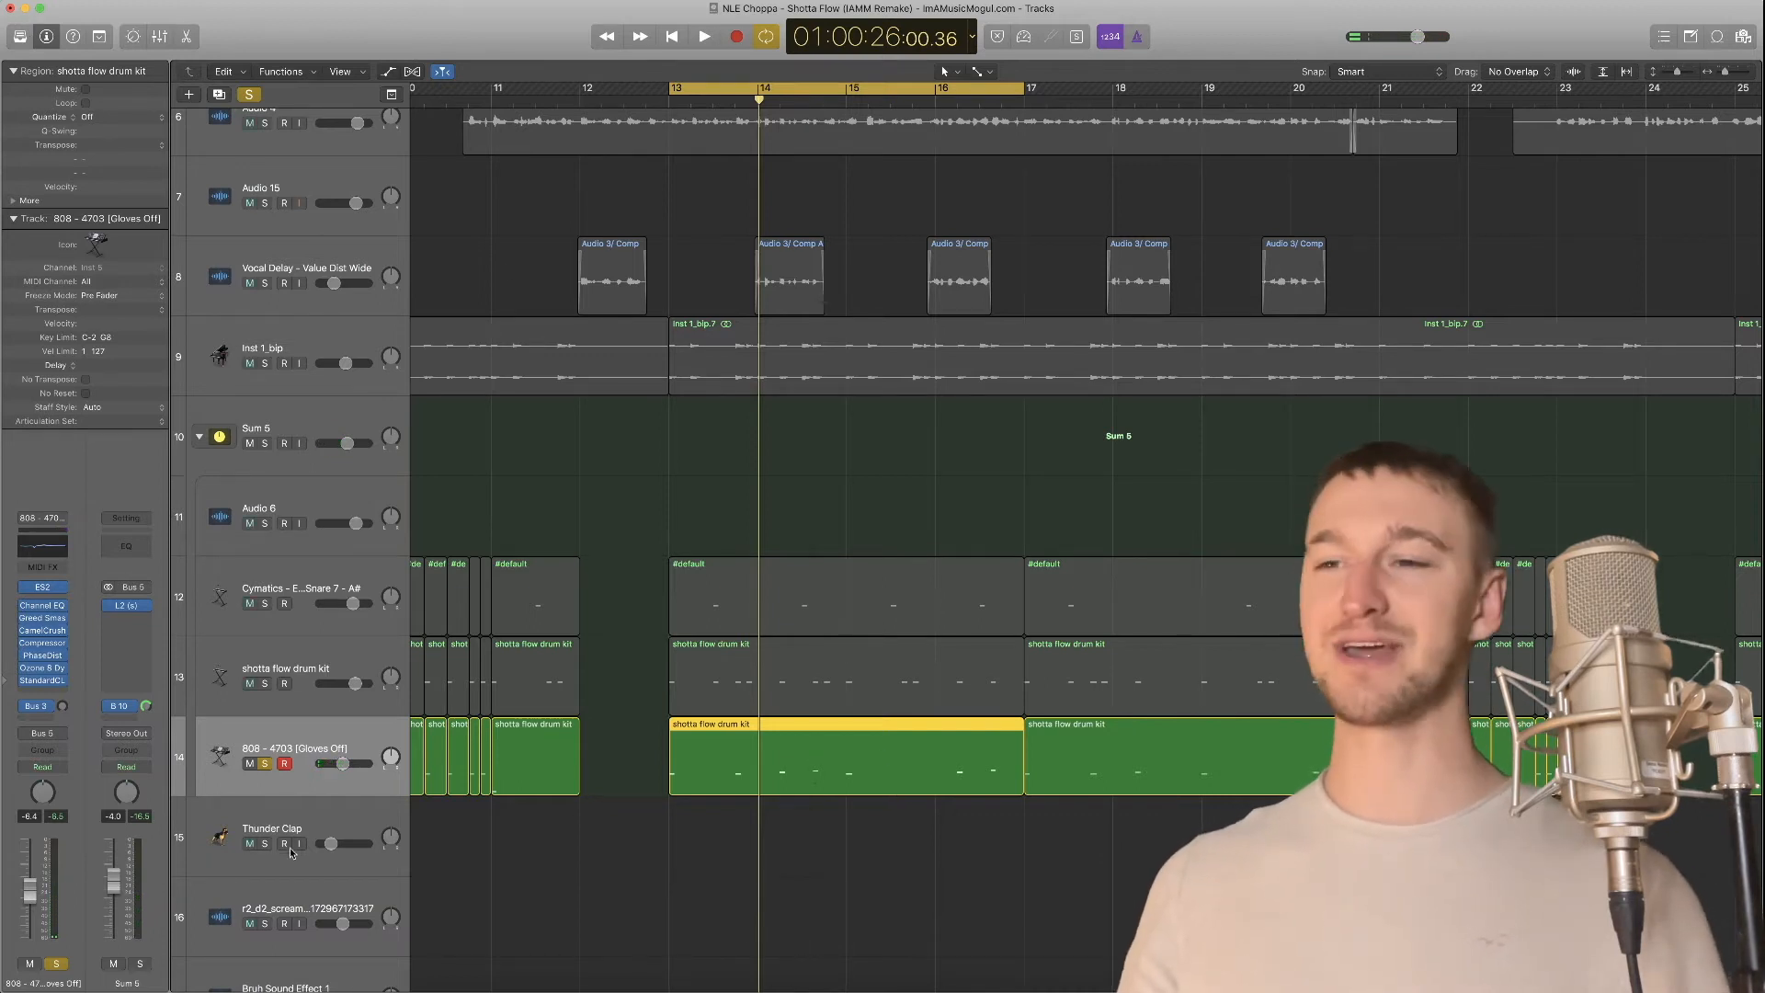
{"action": "left_click", "coordinate": [265, 765]}
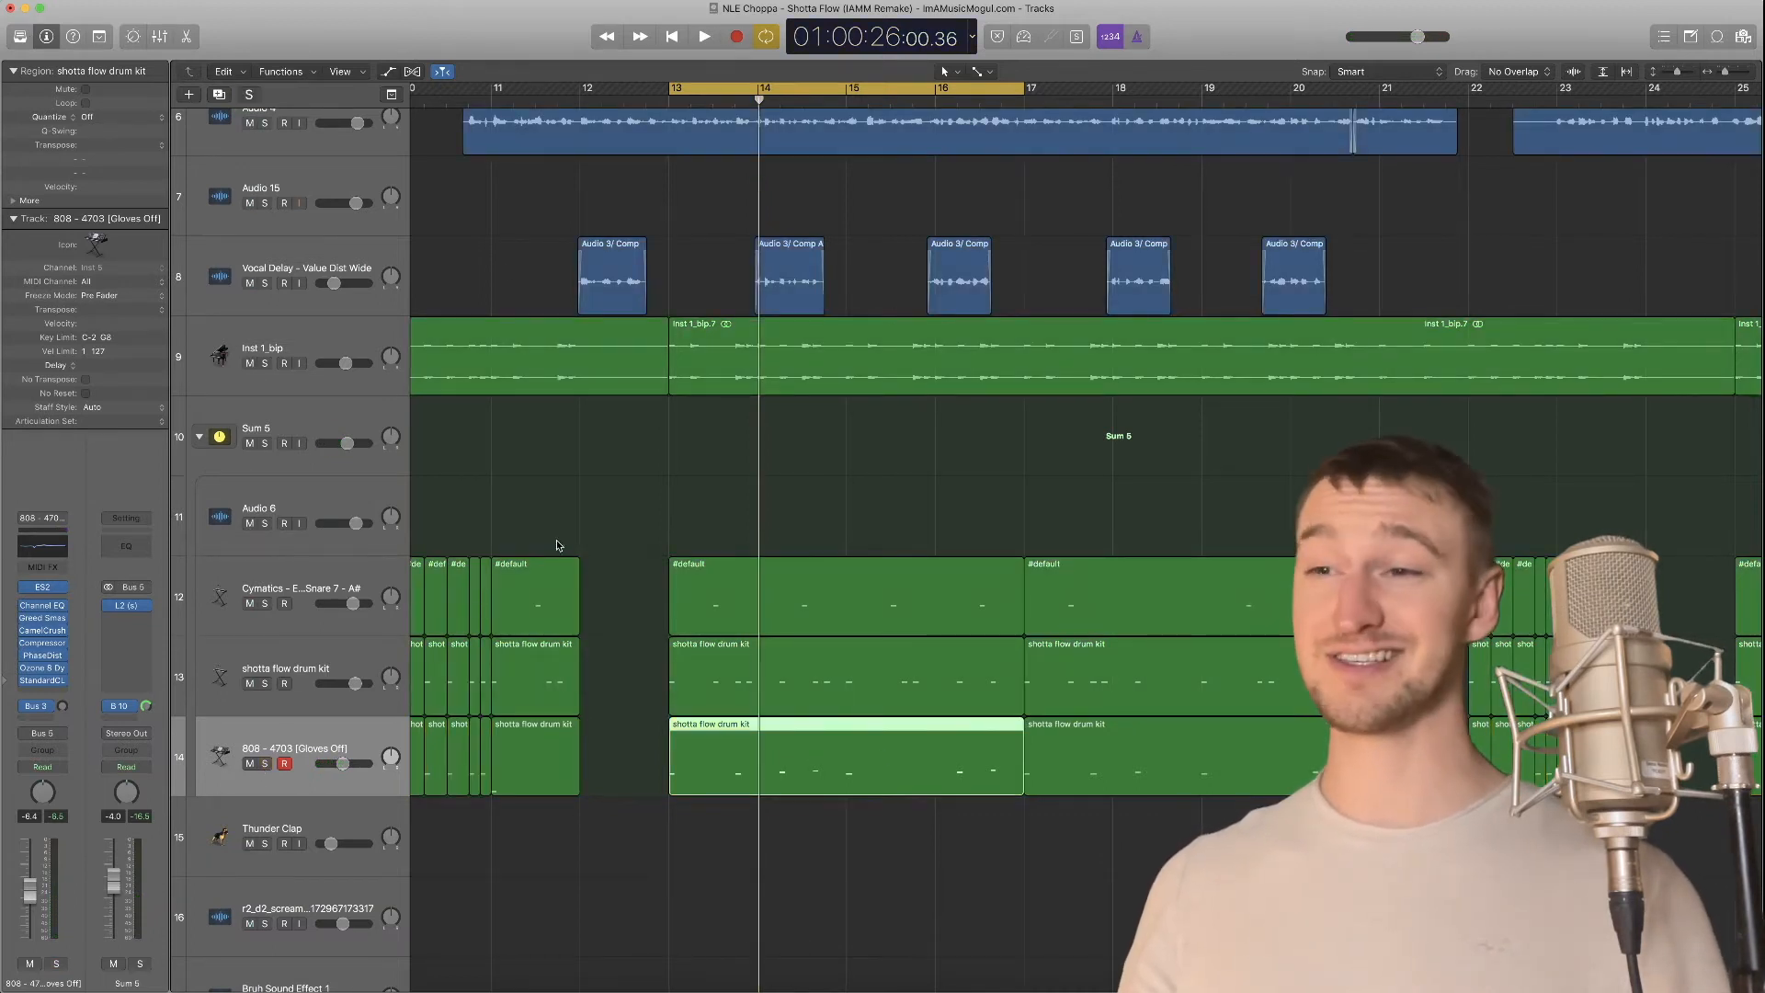
Solo the shotta flow drum kit track, play the loop, and check its AUGraphicEQ curve before closing the plug-in window
{"action": "left_click", "coordinate": [317, 656]}
{"action": "left_click", "coordinate": [263, 685]}
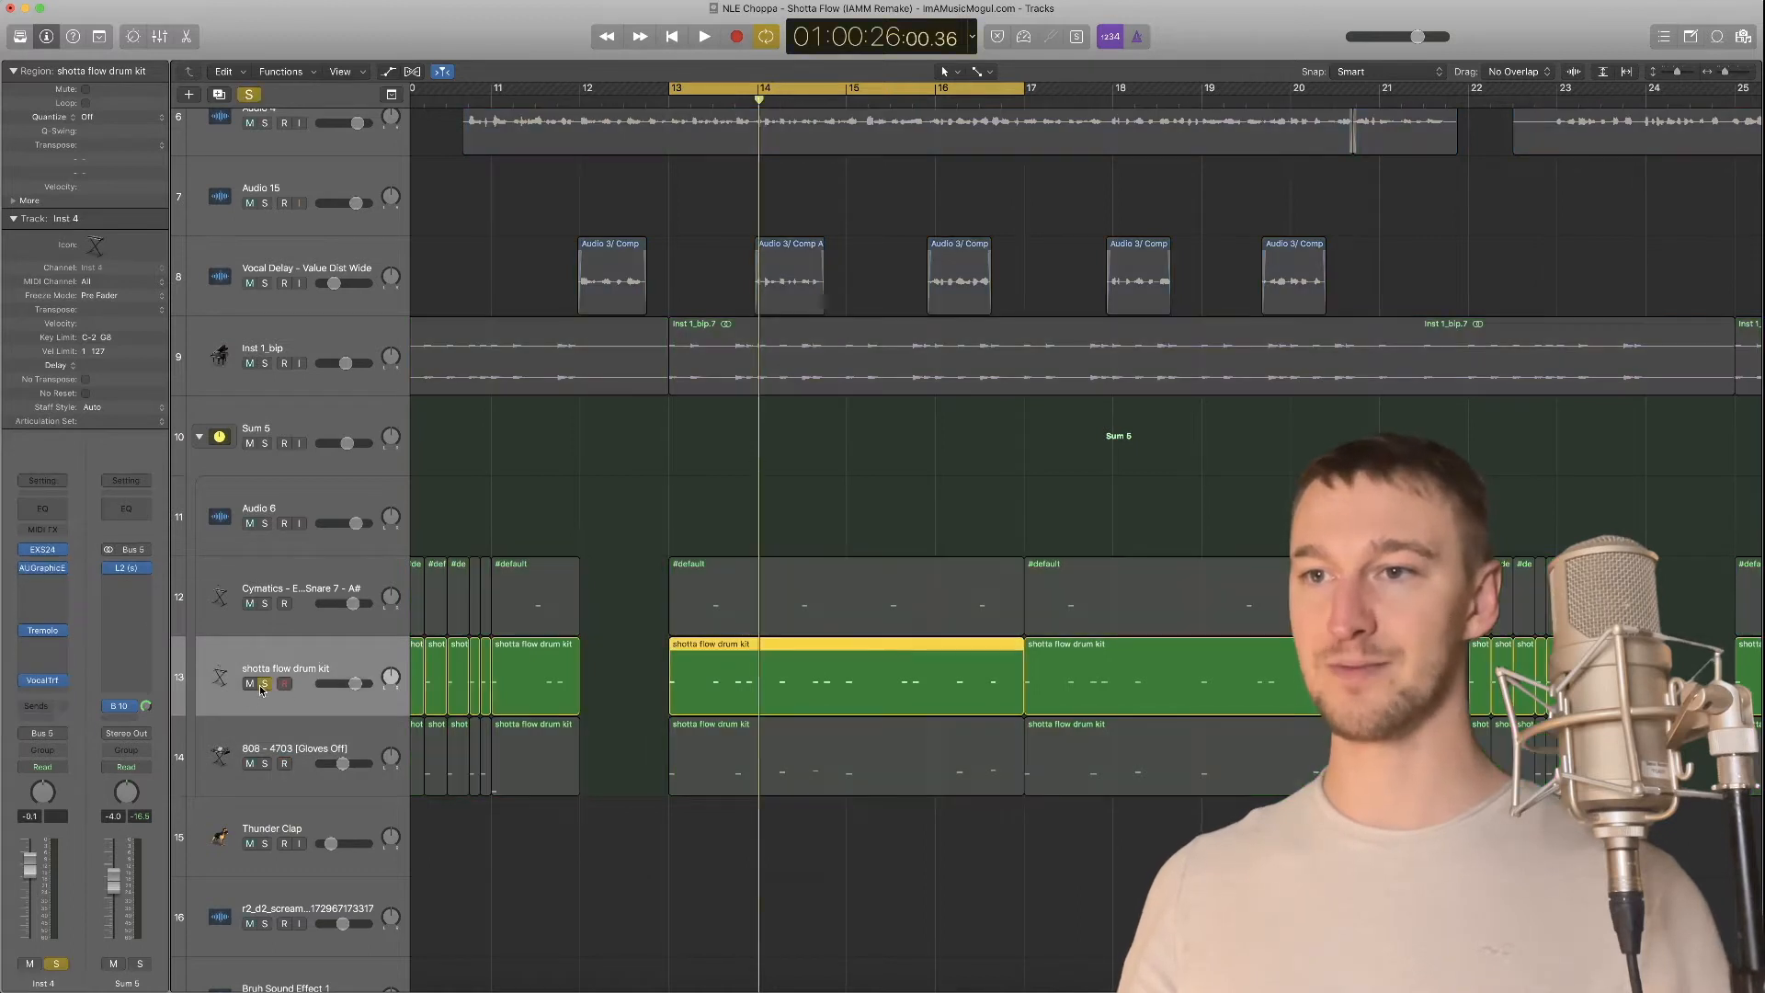
{"action": "key", "text": "space"}
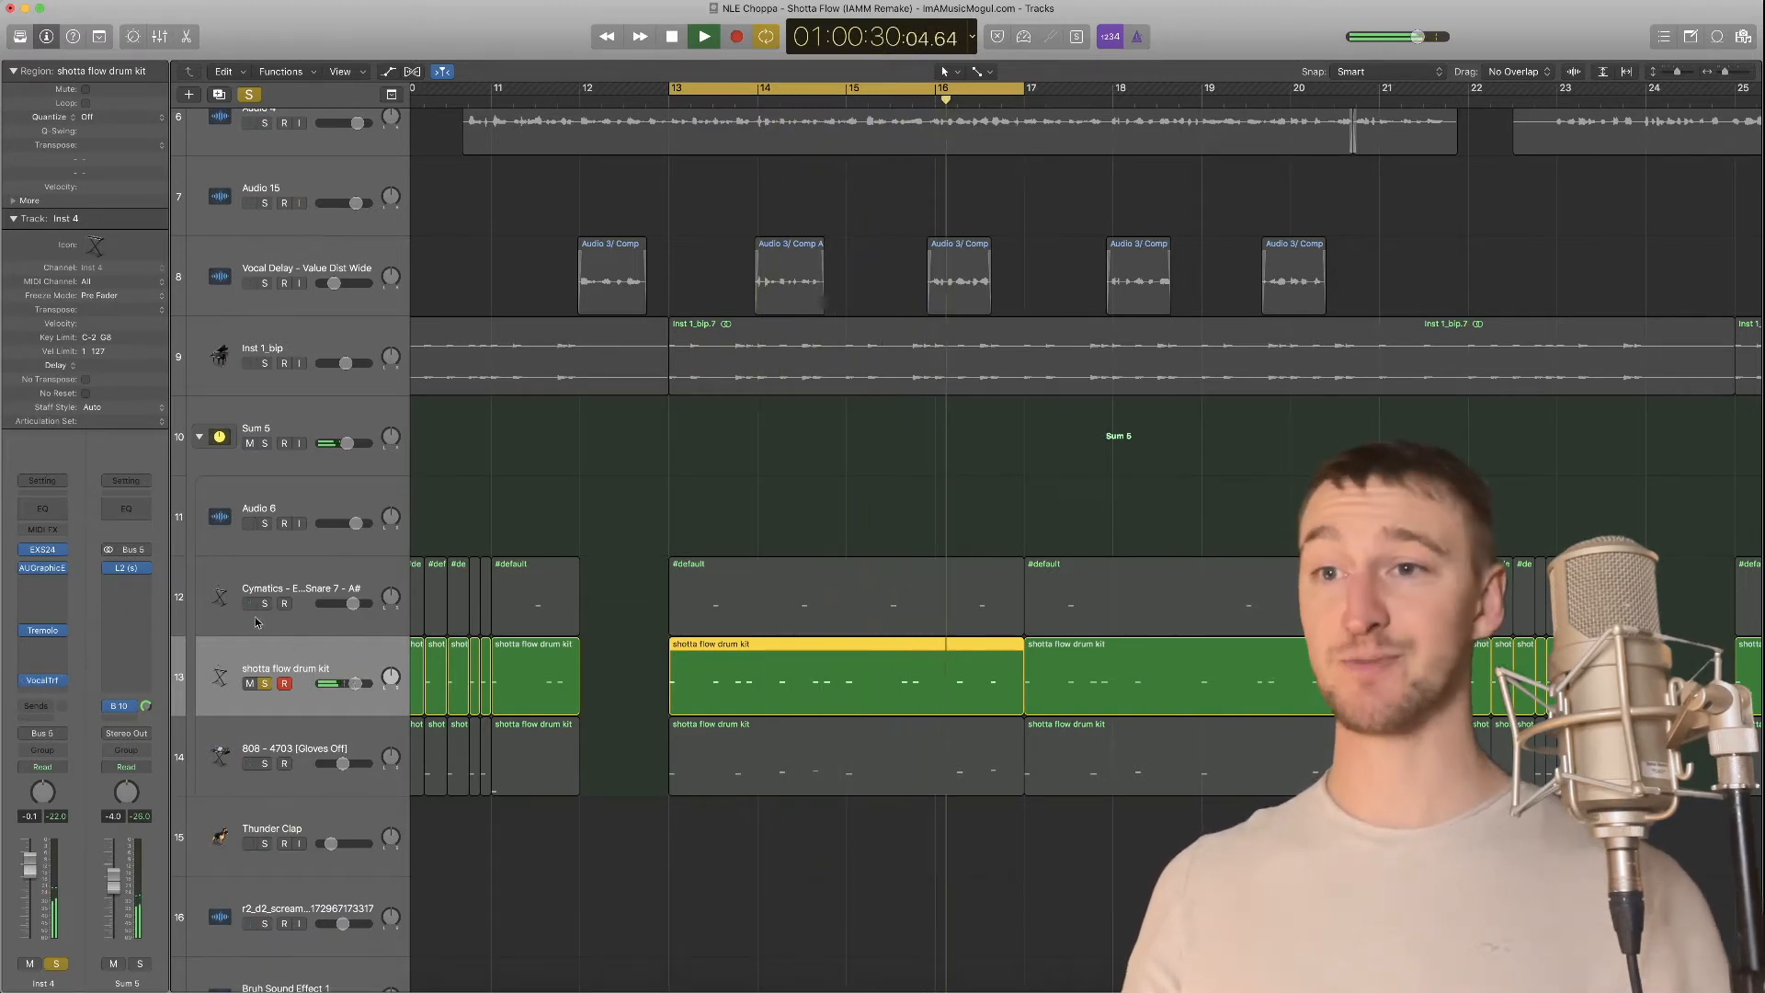
{"action": "left_click", "coordinate": [42, 568]}
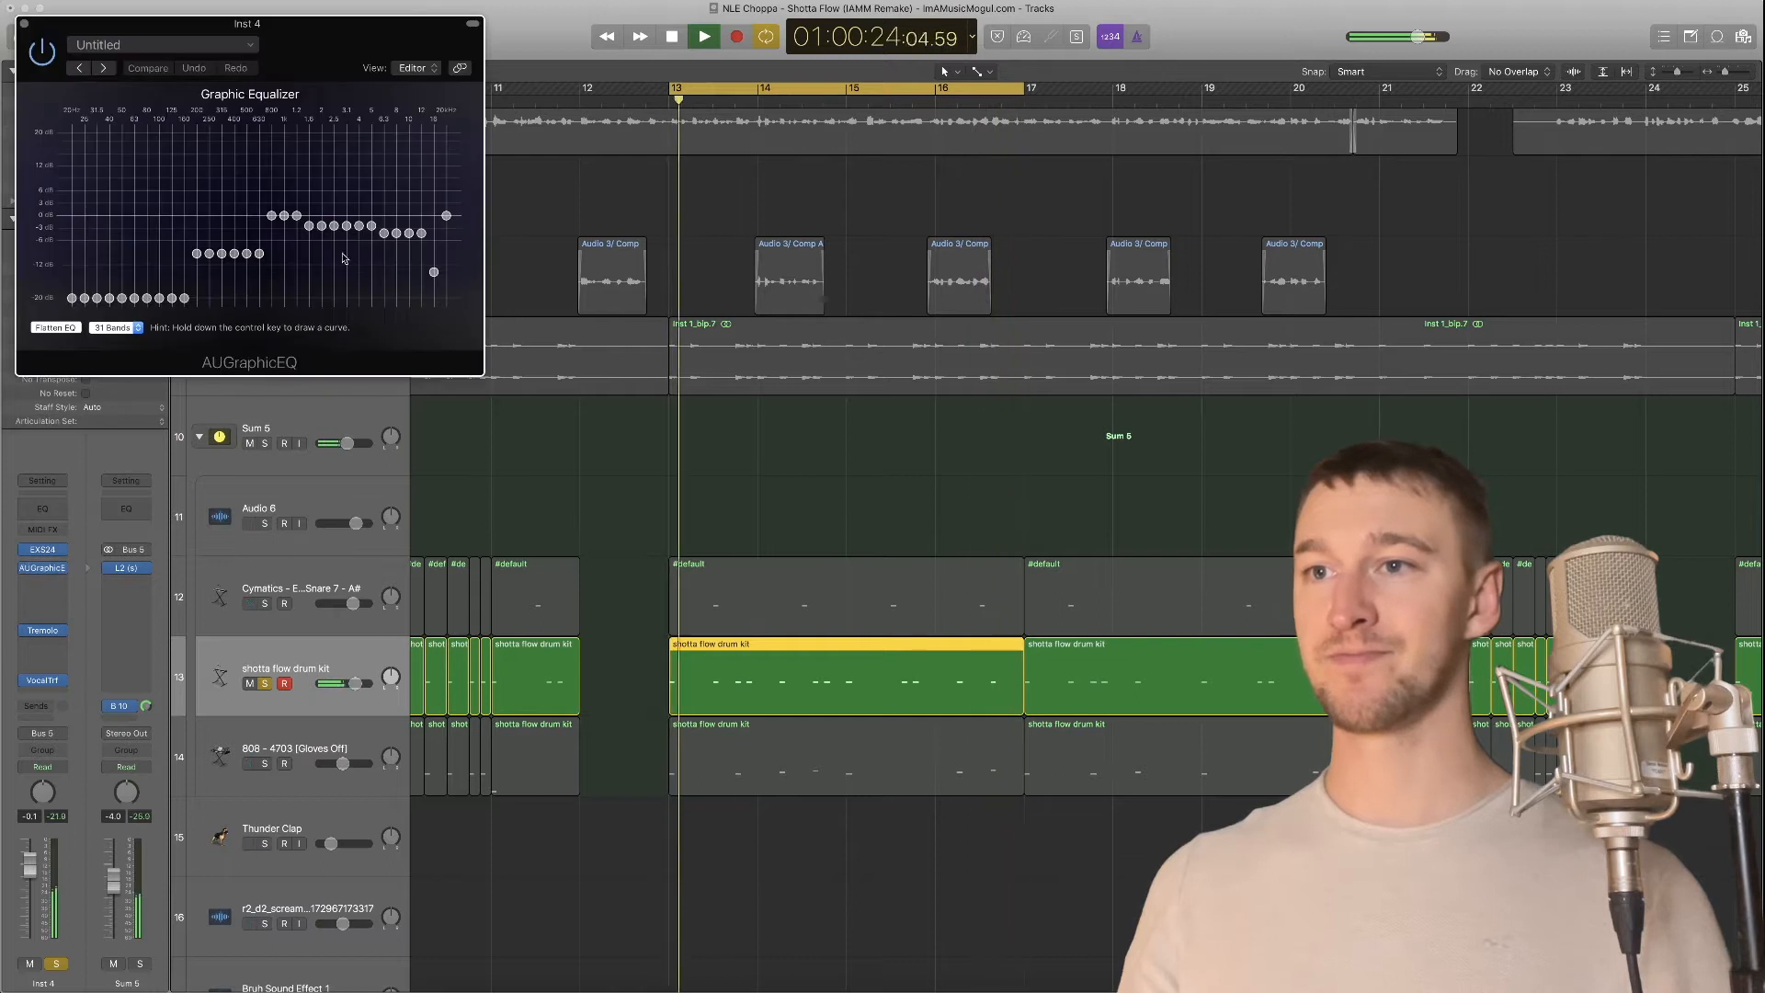
{"action": "left_click", "coordinate": [24, 23]}
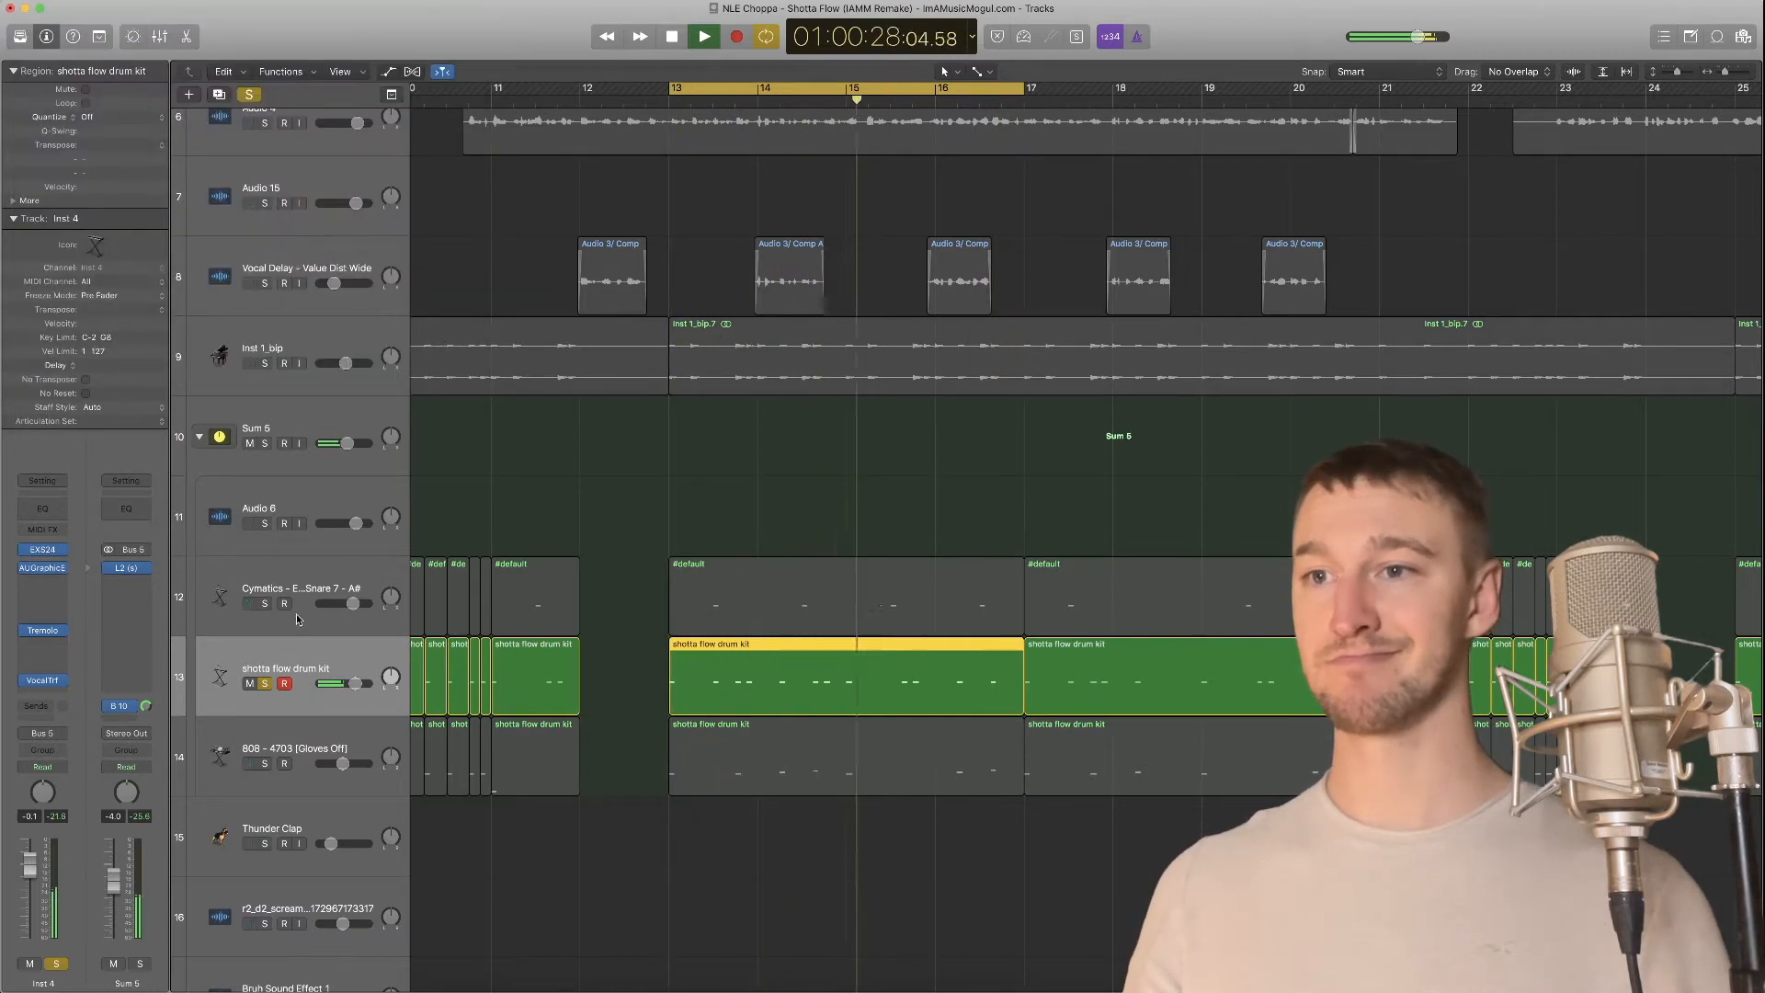
Solo the Cymatics snare track in place of the shotta flow drum kit and select it during looped playback
{"action": "left_click", "coordinate": [264, 604]}
{"action": "left_click", "coordinate": [265, 684]}
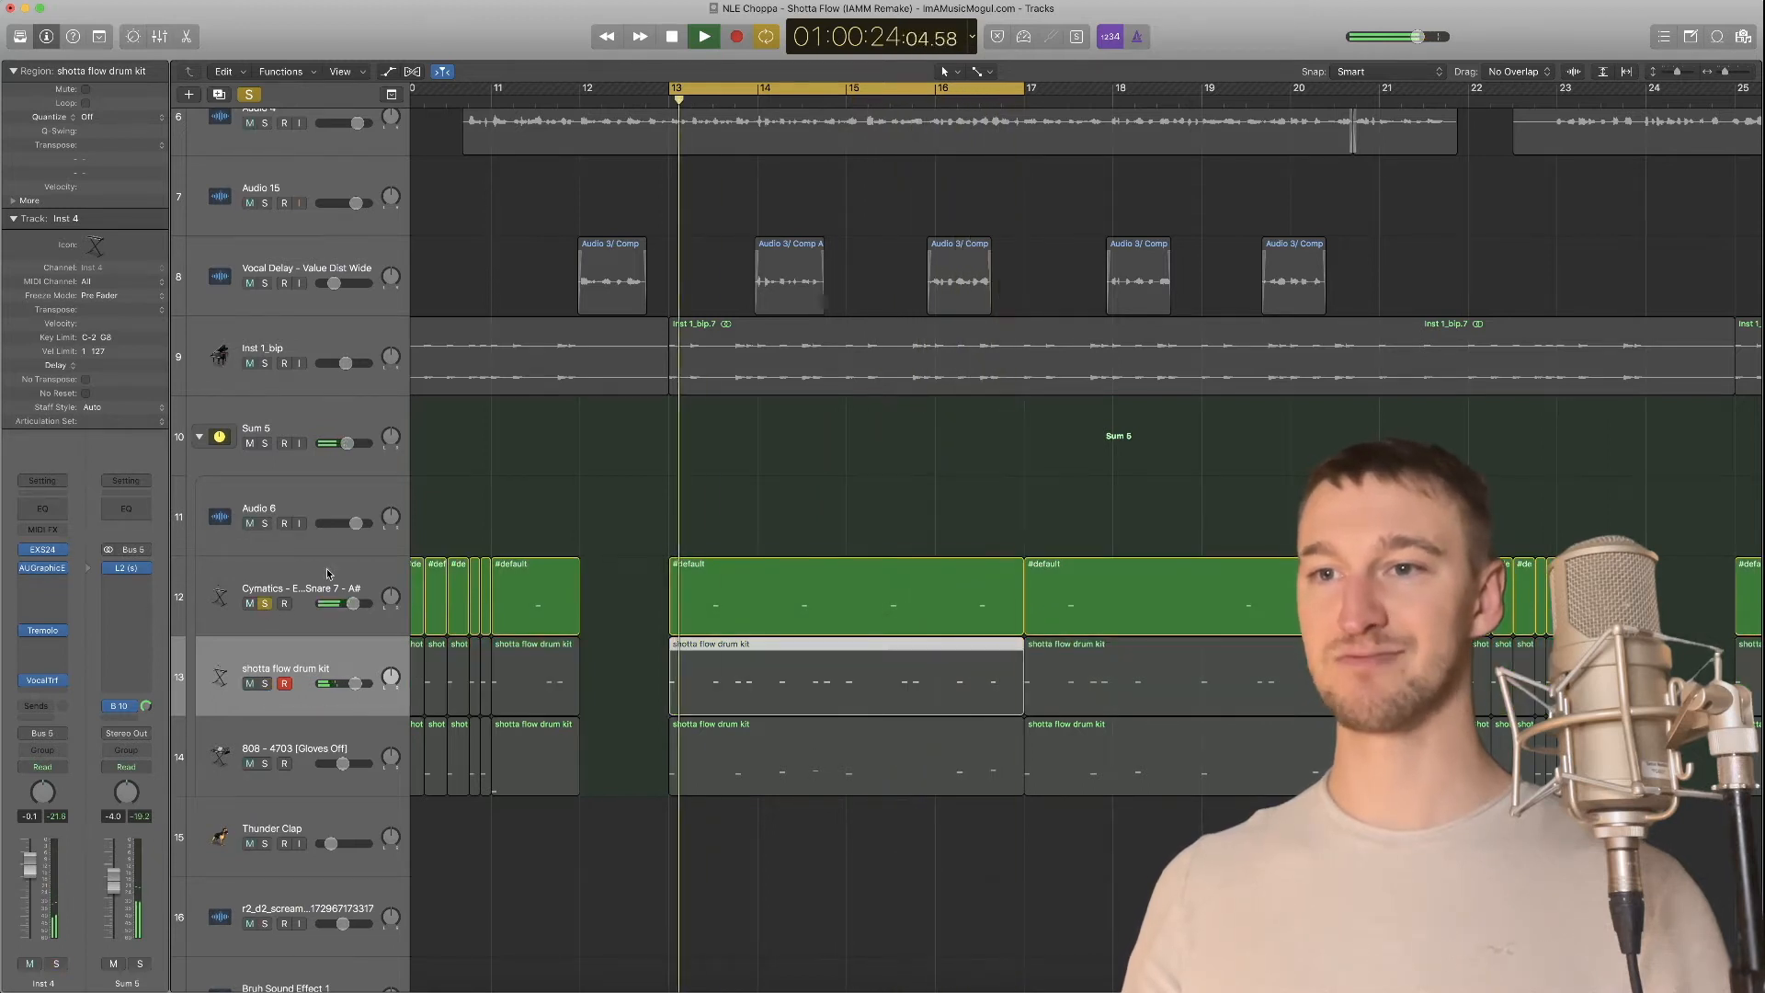
{"action": "left_click", "coordinate": [328, 574]}
Compare the snare with Kramer Tape bypassed and switched back on, close the plug-in window, and unsolo the snare
{"action": "left_click", "coordinate": [39, 679]}
{"action": "left_click", "coordinate": [27, 684]}
{"action": "left_click", "coordinate": [44, 682]}
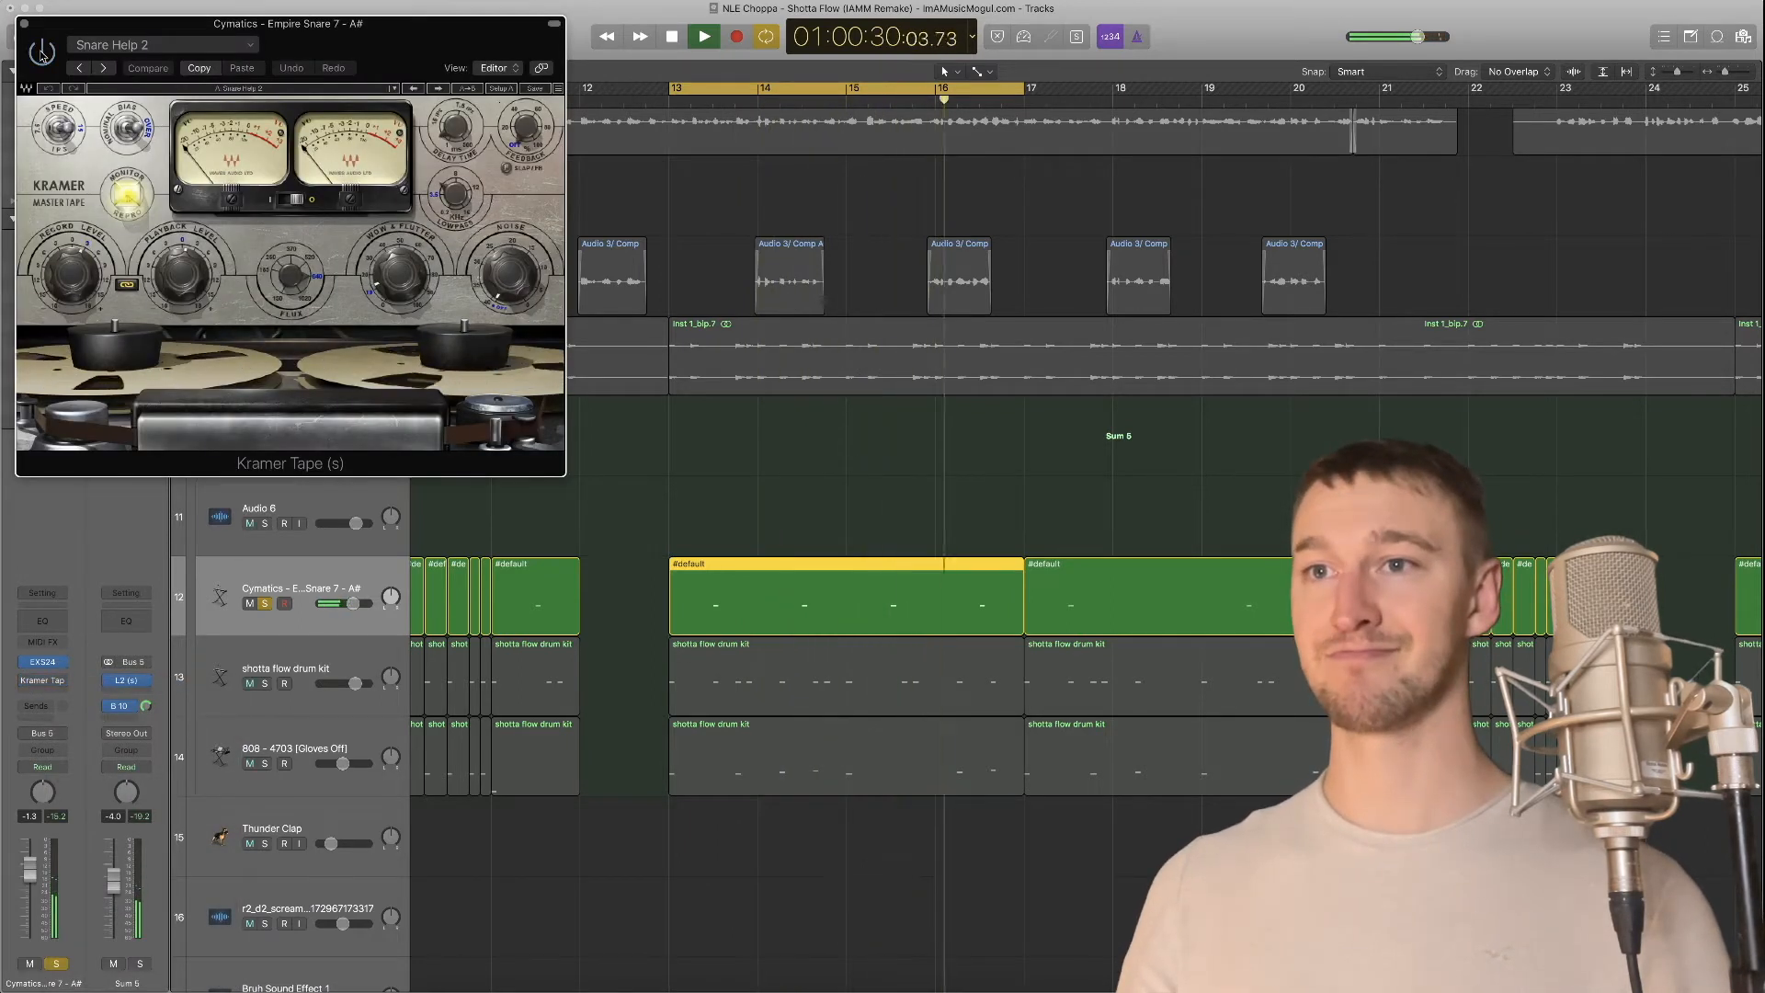
{"action": "left_click", "coordinate": [41, 53]}
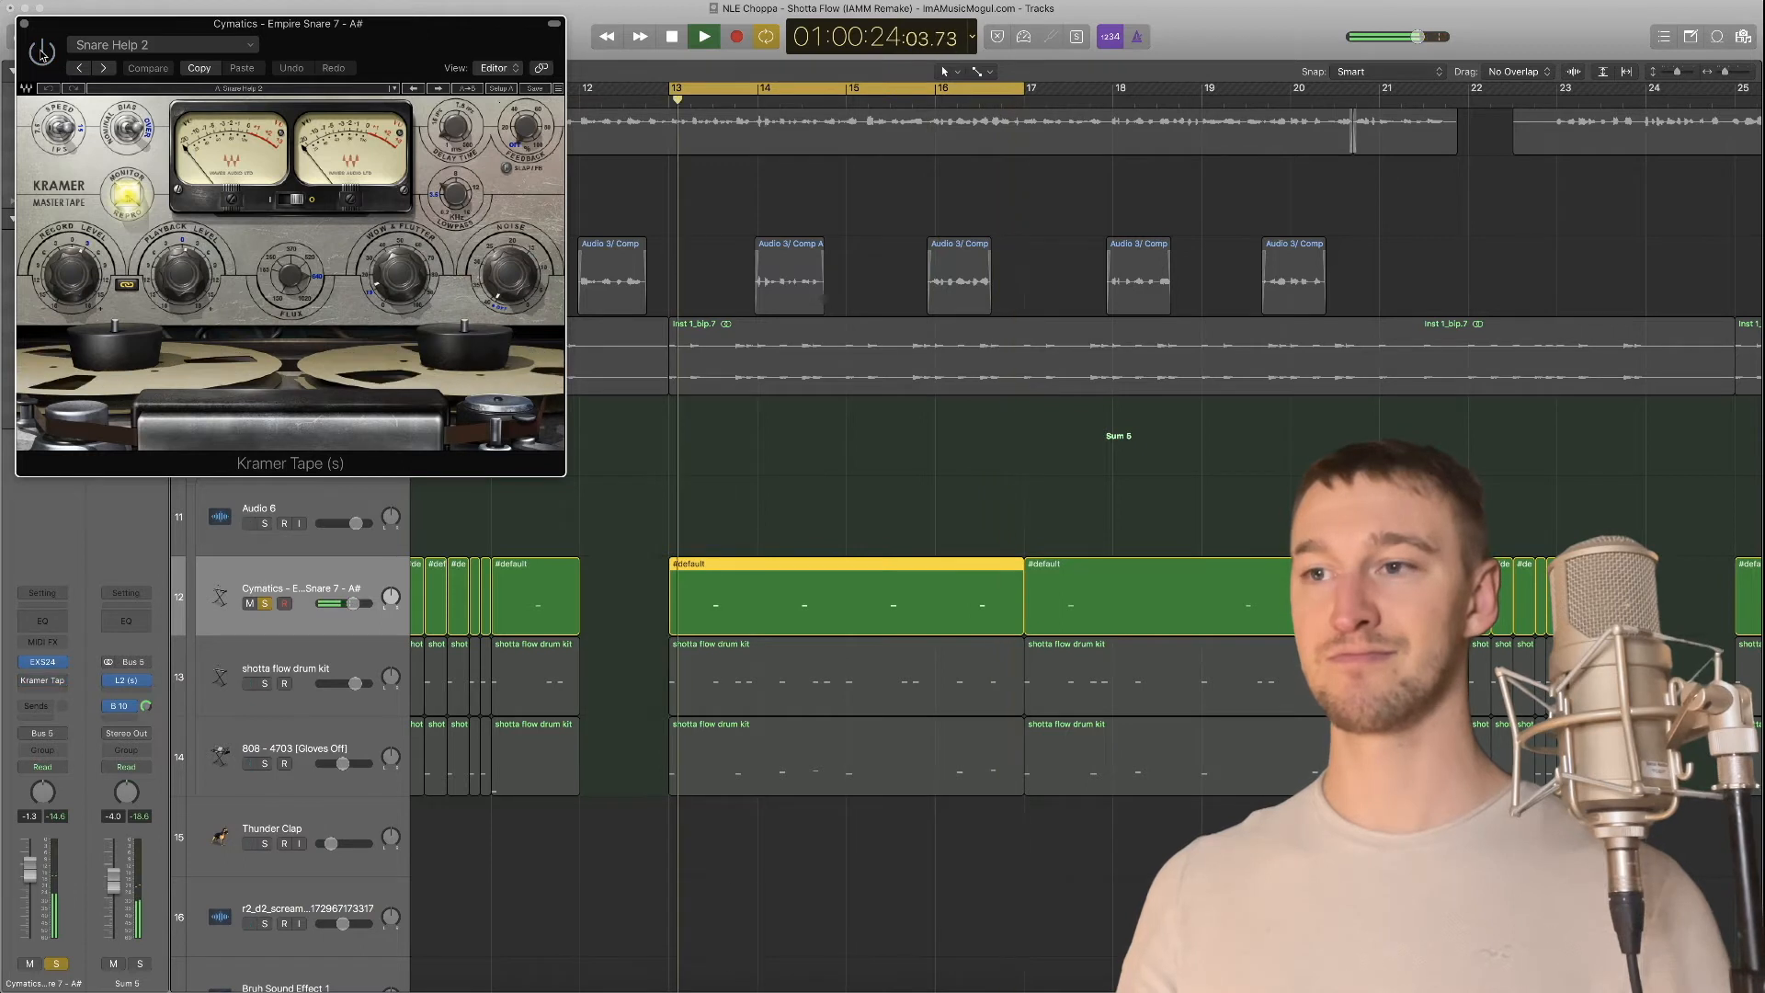
{"action": "left_click", "coordinate": [41, 53]}
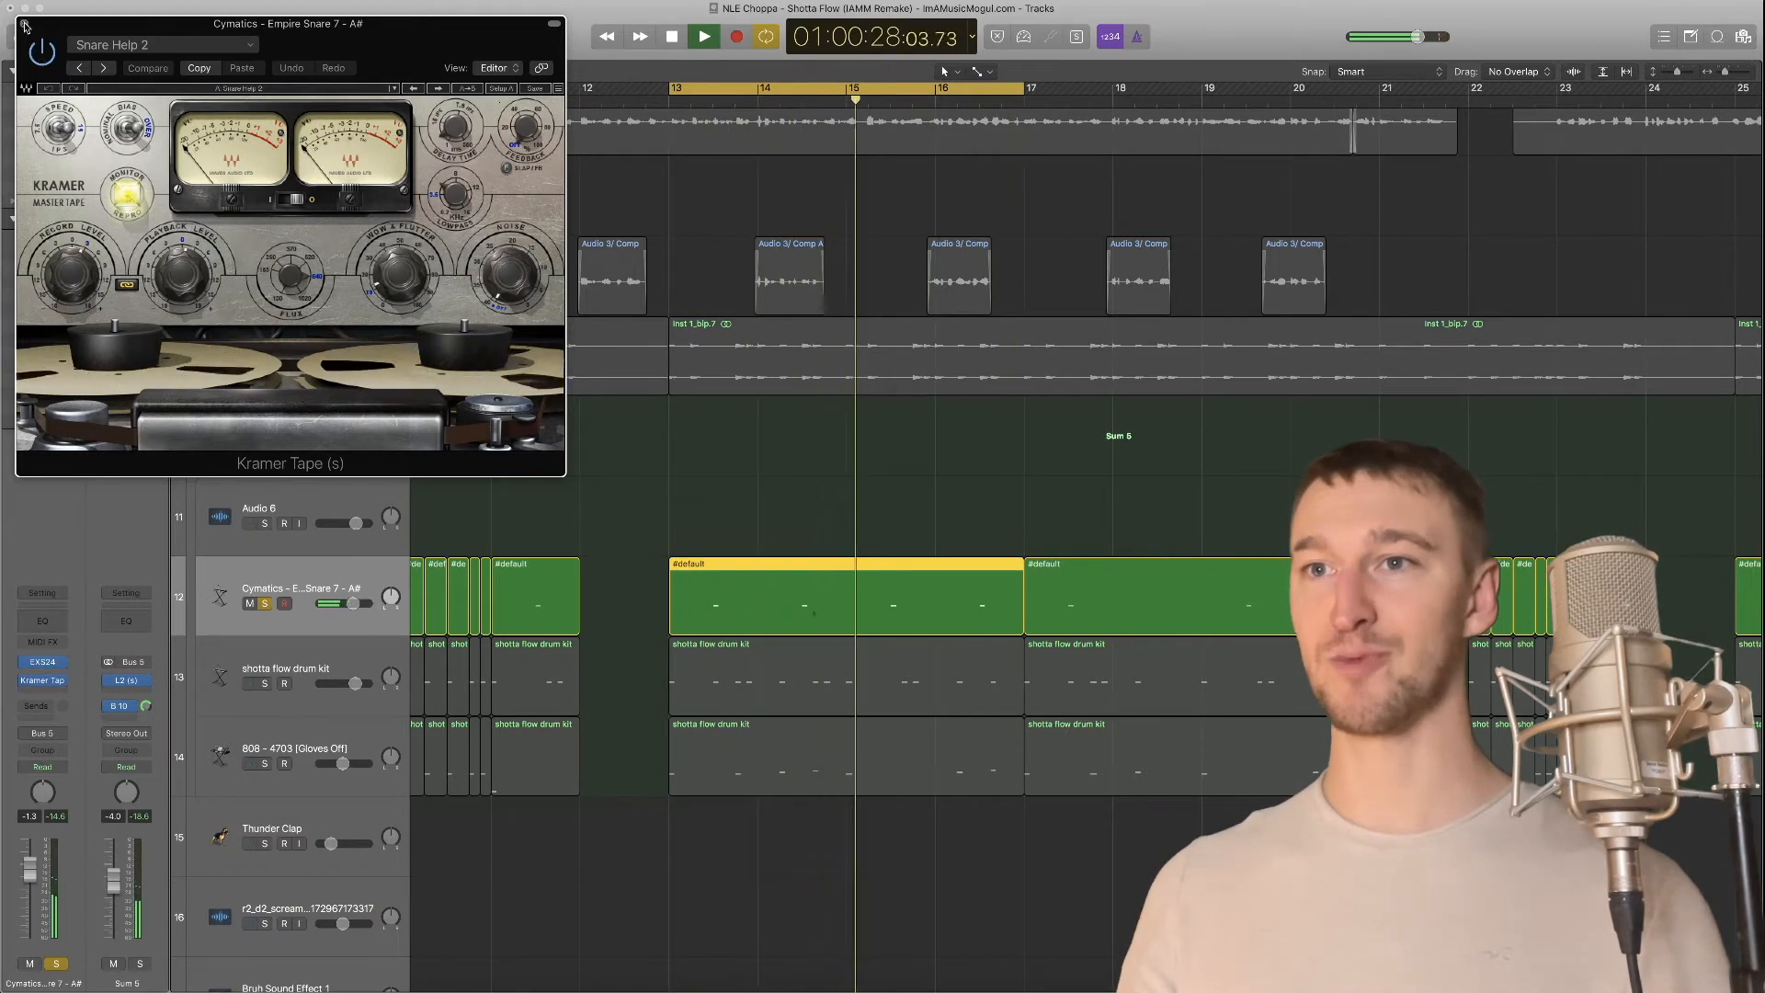
{"action": "left_click", "coordinate": [24, 23]}
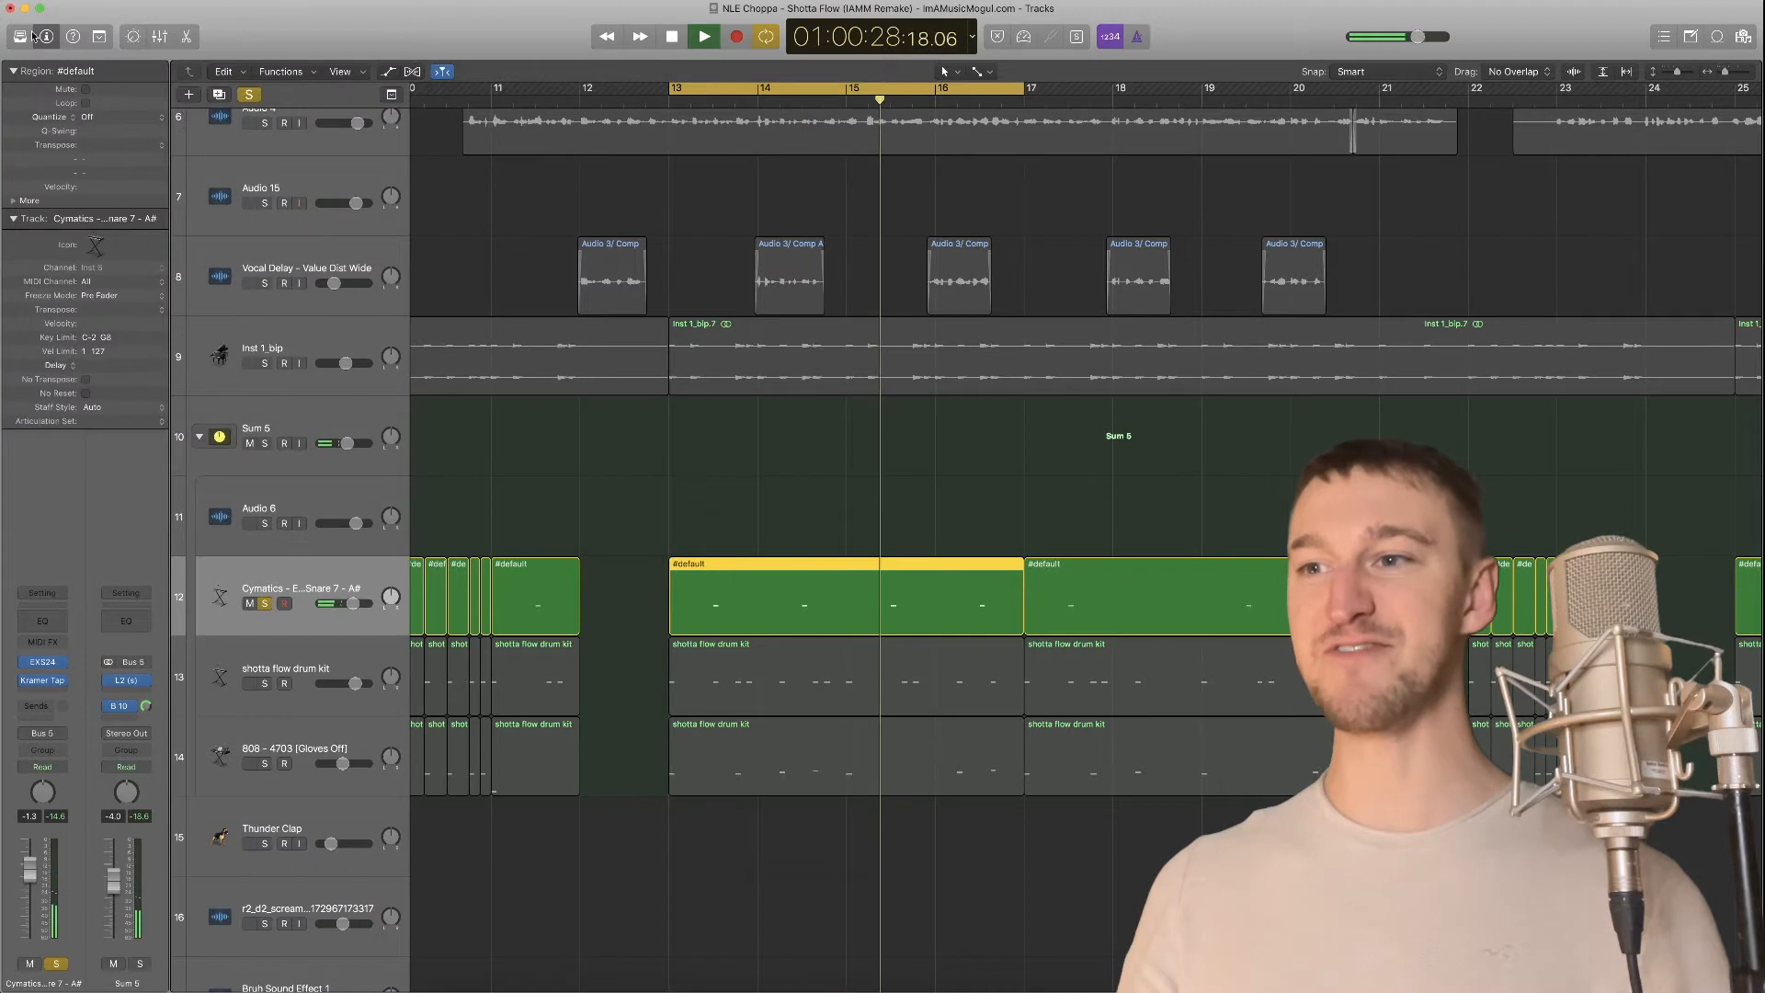
{"action": "left_click", "coordinate": [265, 604]}
Unmute, solo and select the Steinway Grand Piano track, audition it in the loop, and stop playback
{"action": "scroll", "coordinate": [513, 505], "scroll_direction": "up", "scroll_amount": 10}
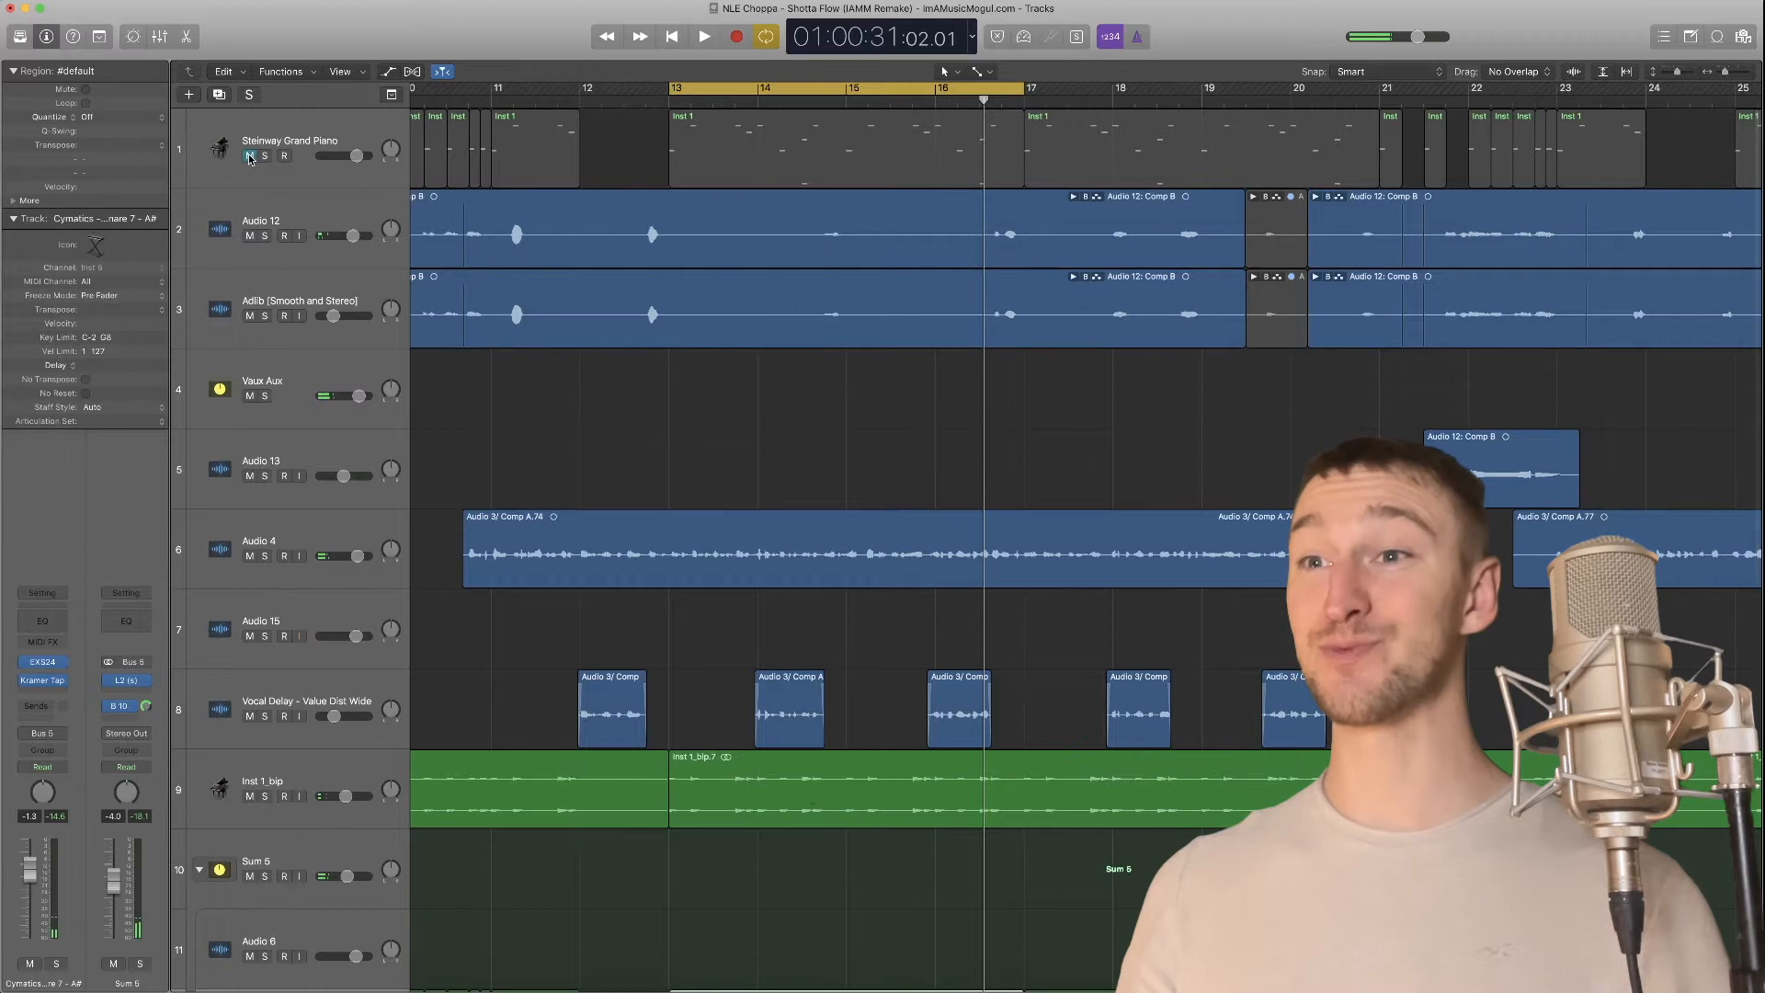
{"action": "left_click", "coordinate": [249, 155]}
{"action": "left_click", "coordinate": [265, 155]}
{"action": "left_click", "coordinate": [301, 141]}
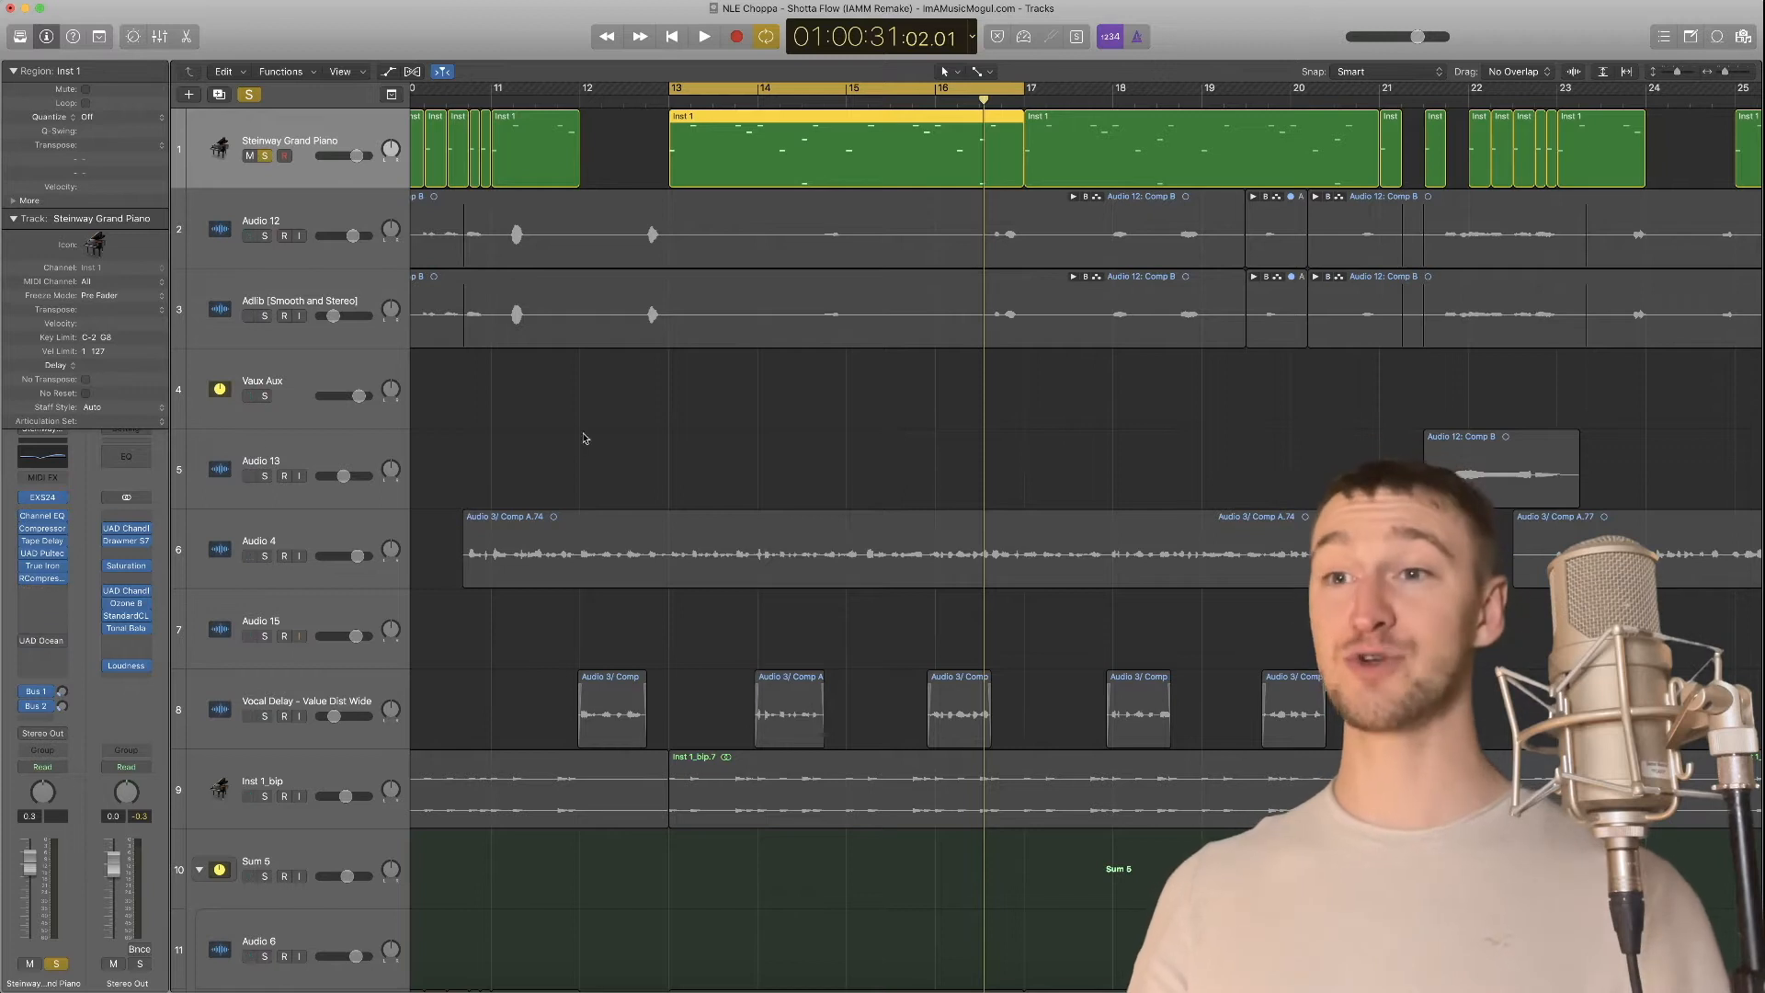
{"action": "key", "text": "space"}
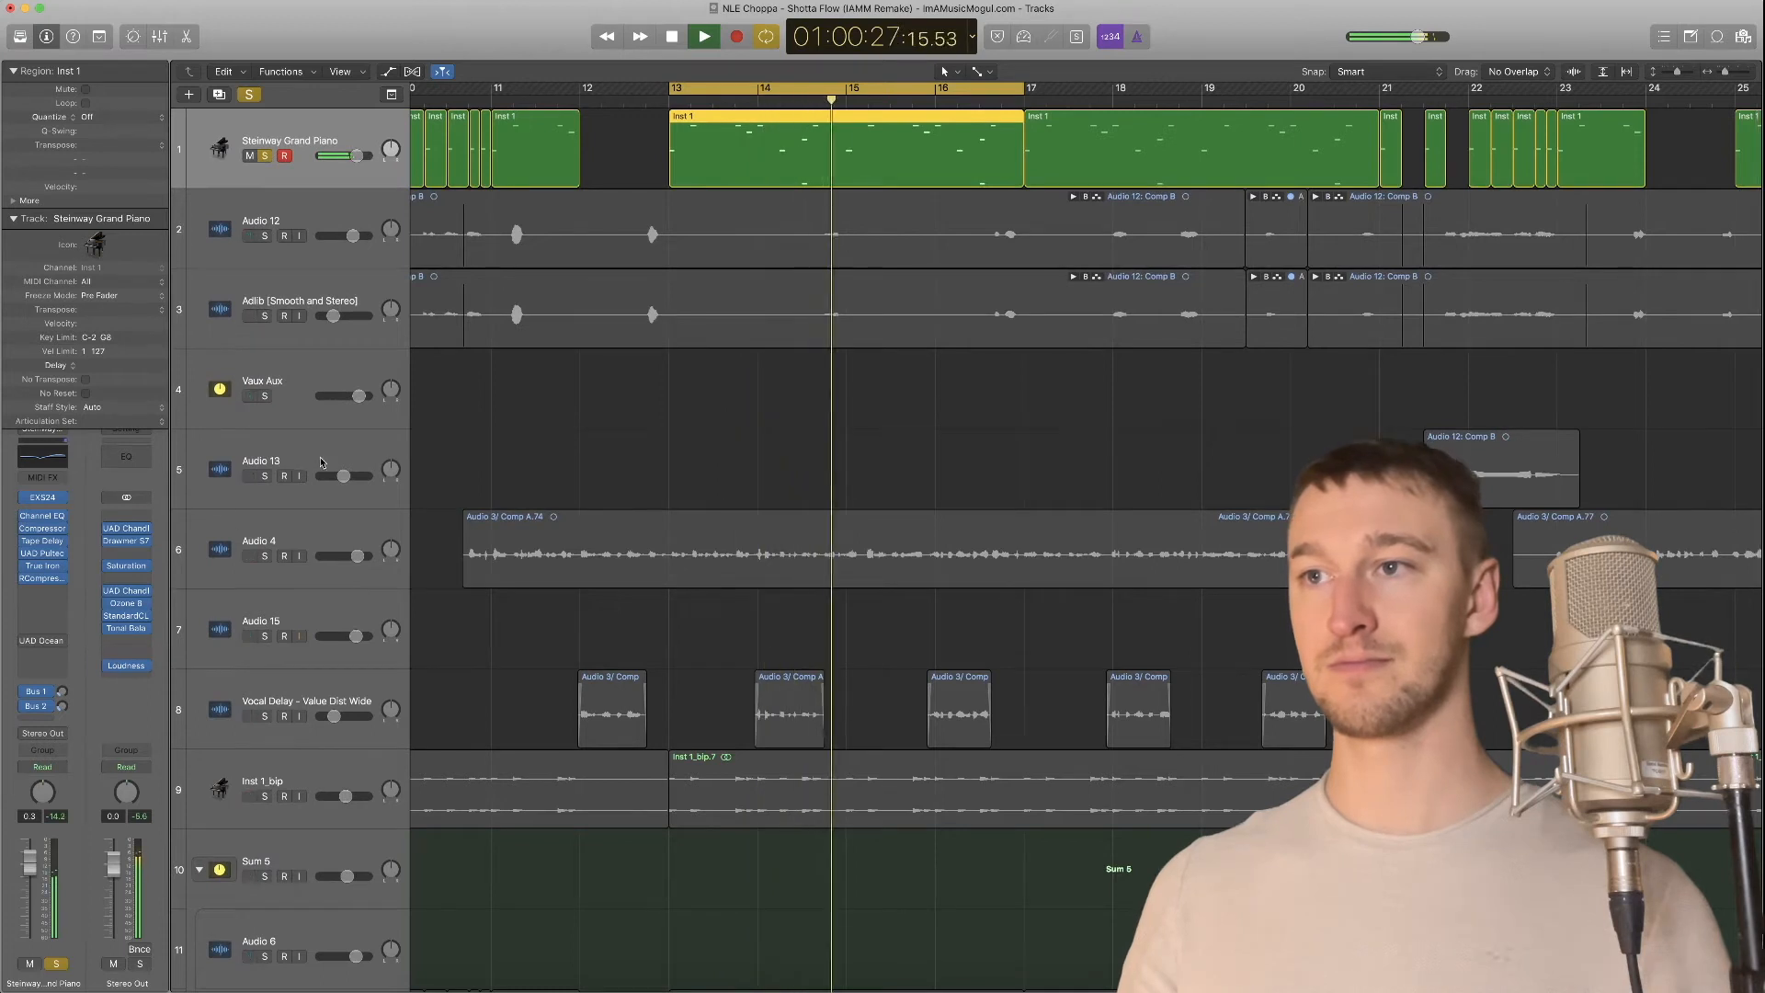
{"action": "key", "text": "space"}
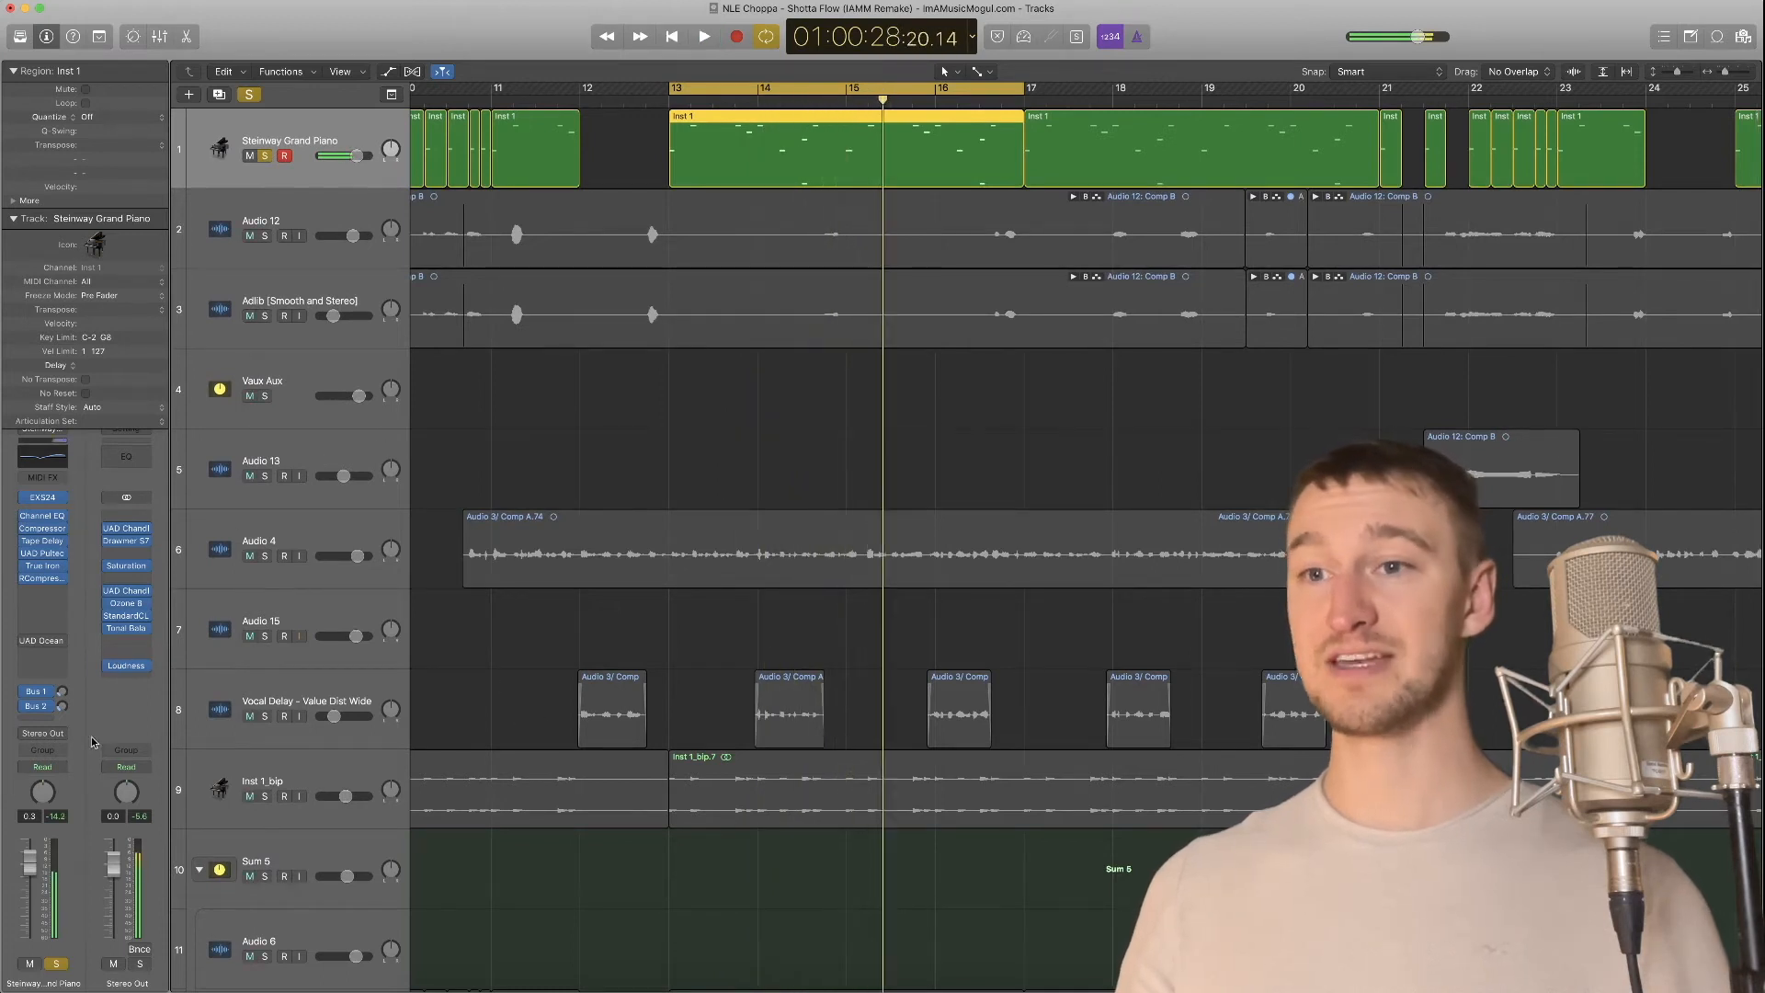
Check UAD Ocean Way Studios on the piano track, close its window, and unsolo and mute the piano
{"action": "left_click", "coordinate": [45, 643]}
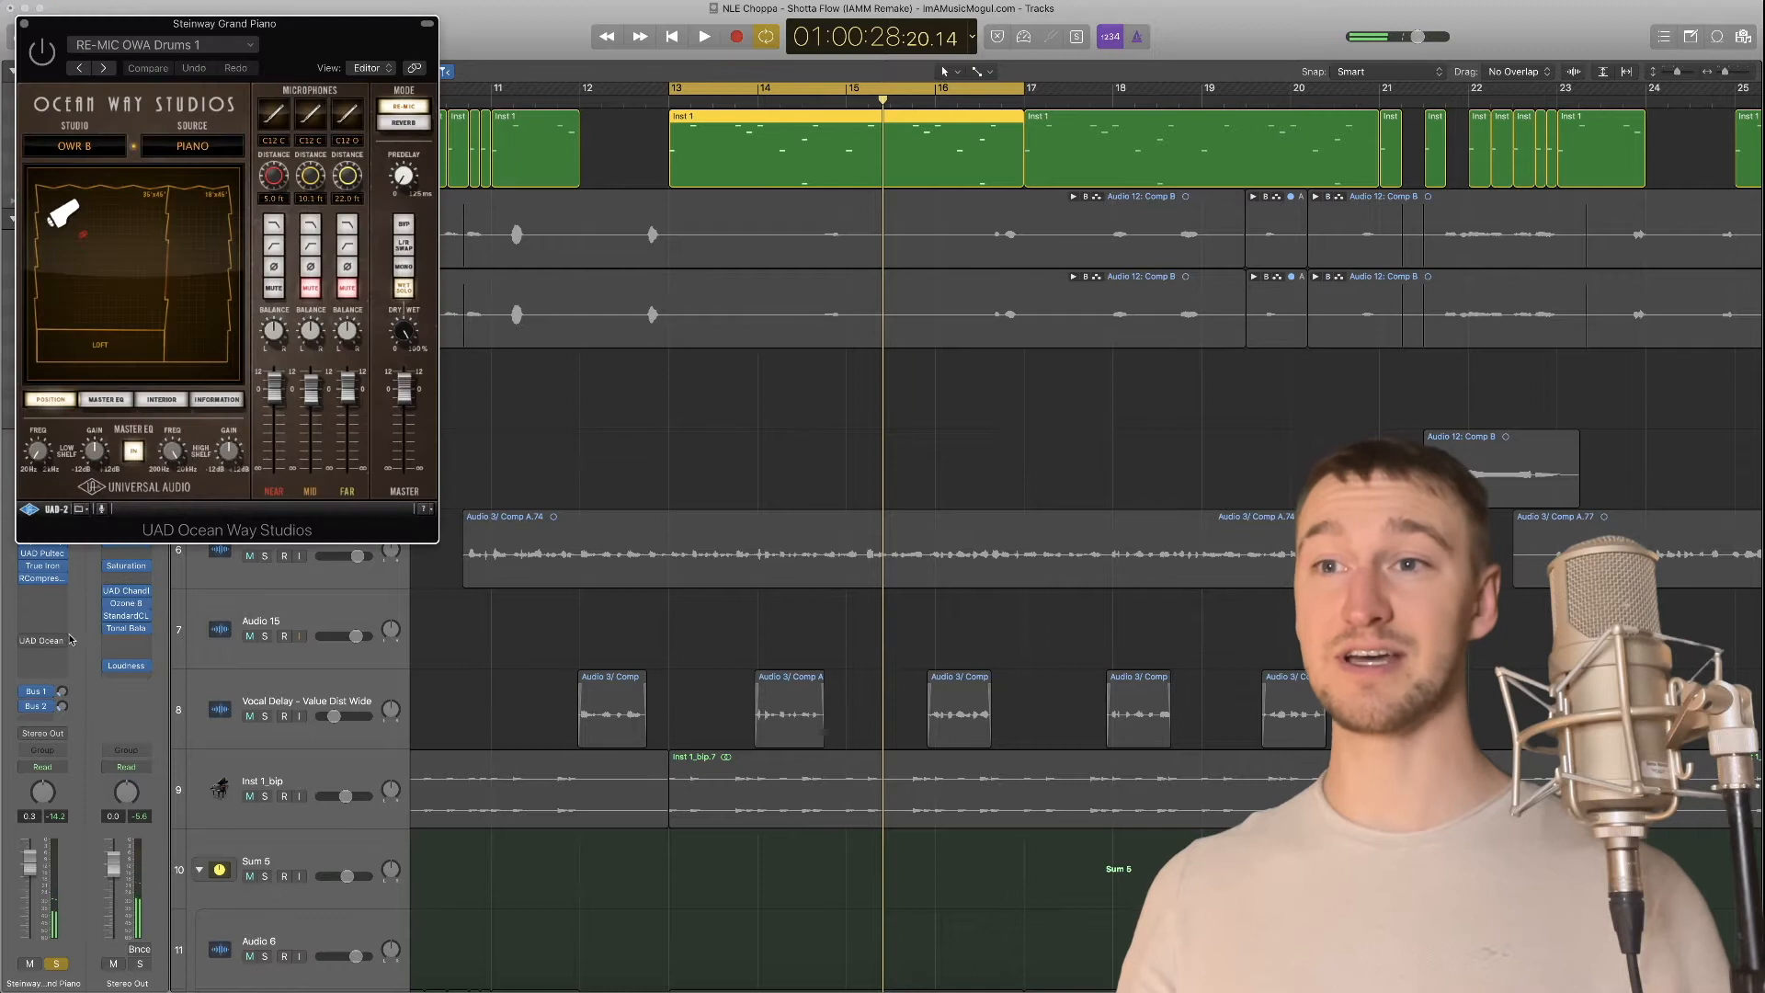
{"action": "left_click_drag", "start_coordinate": [55, 22], "coordinate": [169, 61]}
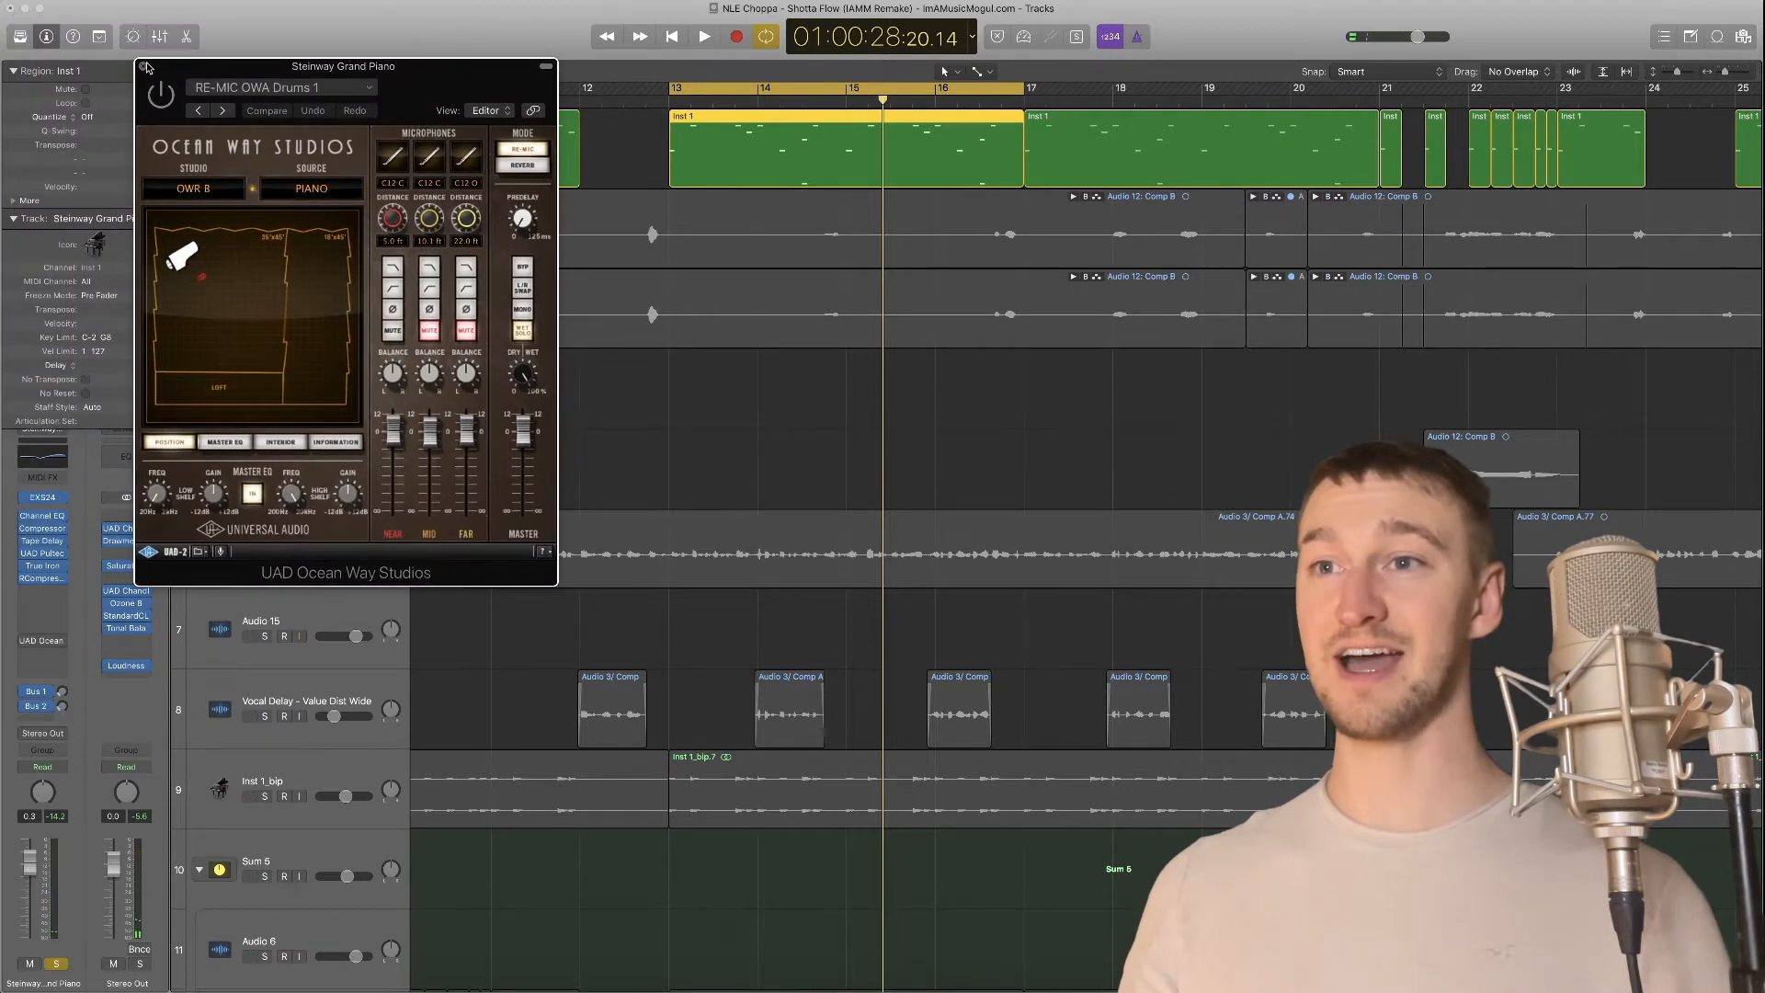
{"action": "left_click", "coordinate": [139, 62]}
{"action": "left_click", "coordinate": [264, 156]}
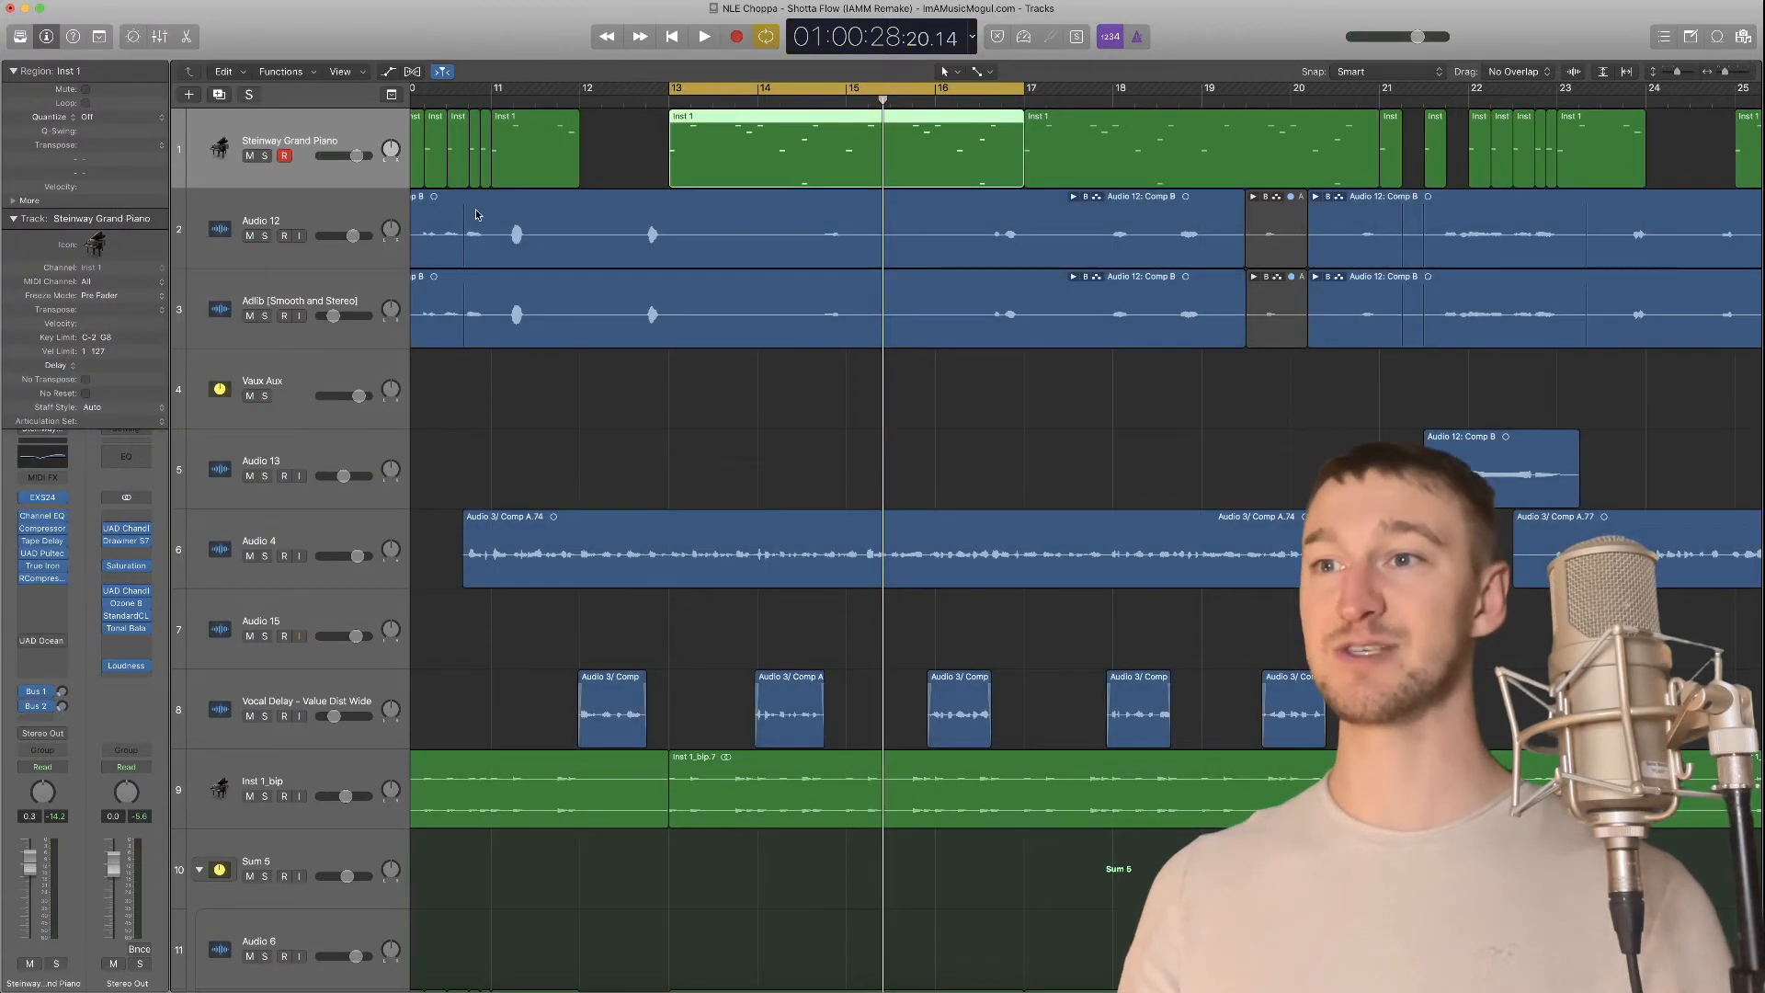
{"action": "left_click", "coordinate": [249, 157]}
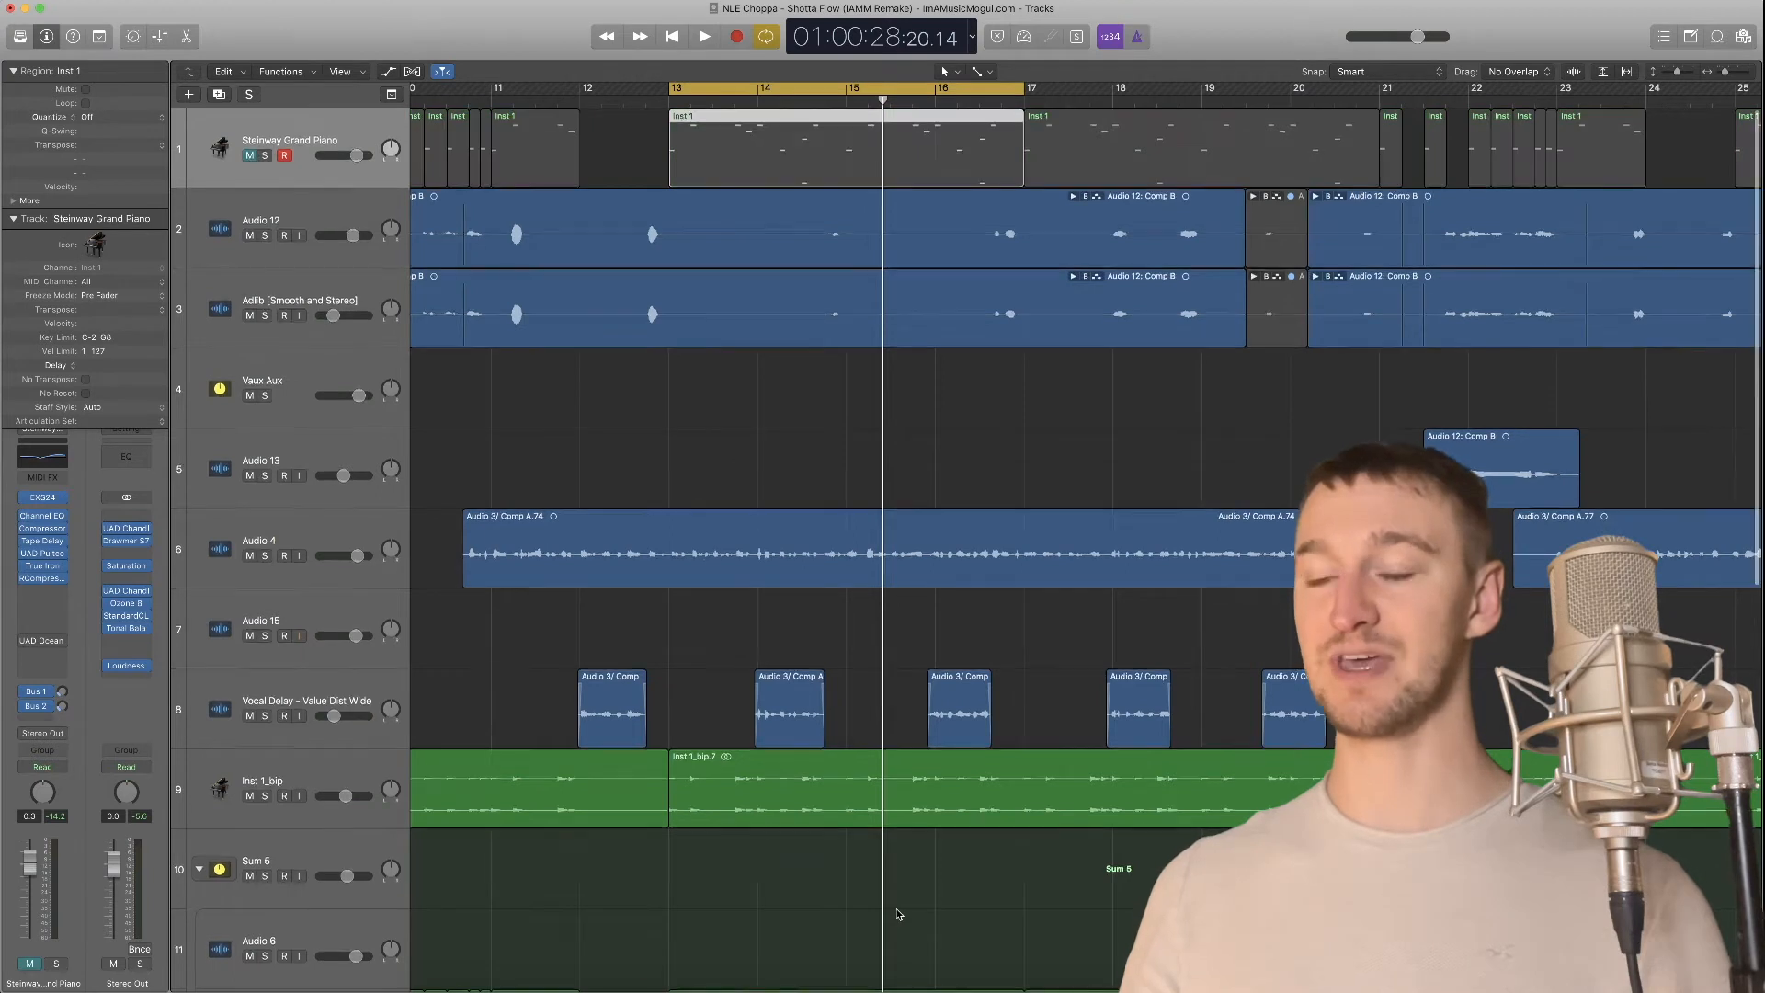
Solo and select the Inst 1_bip track and play it in the loop
{"action": "scroll", "coordinate": [375, 739], "scroll_direction": "down", "scroll_amount": 3}
{"action": "left_click", "coordinate": [265, 634]}
{"action": "left_click", "coordinate": [295, 631]}
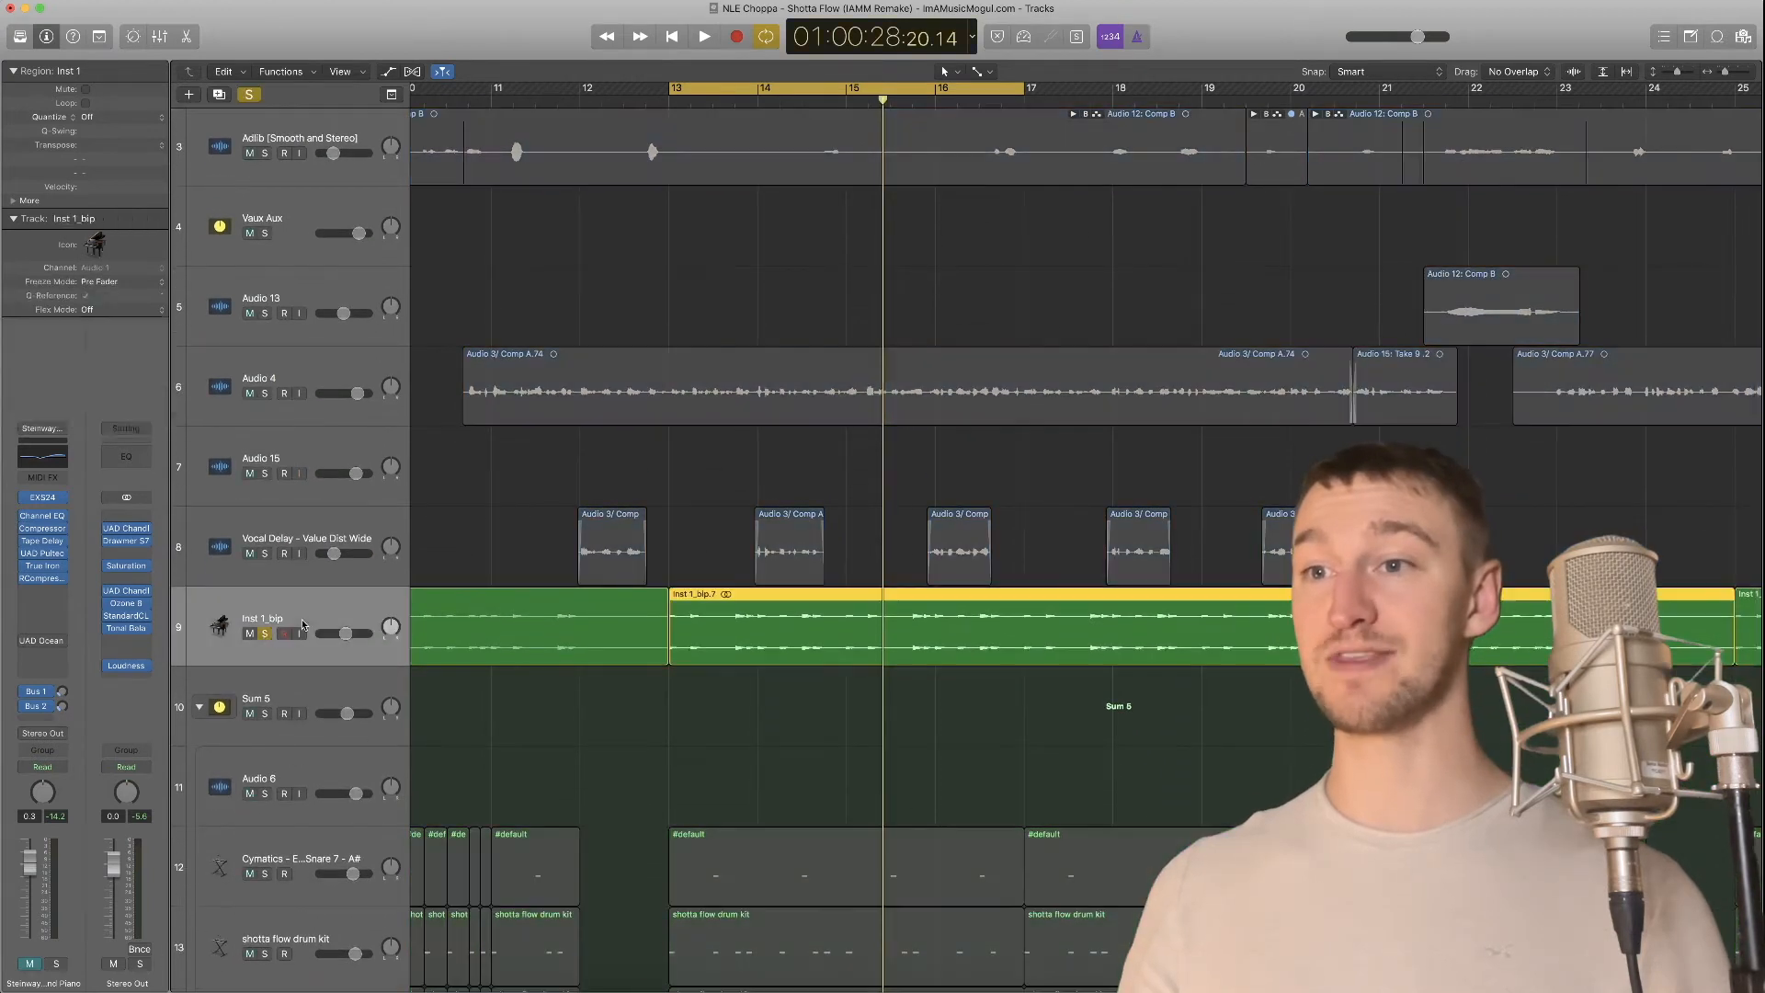
{"action": "key", "text": "space"}
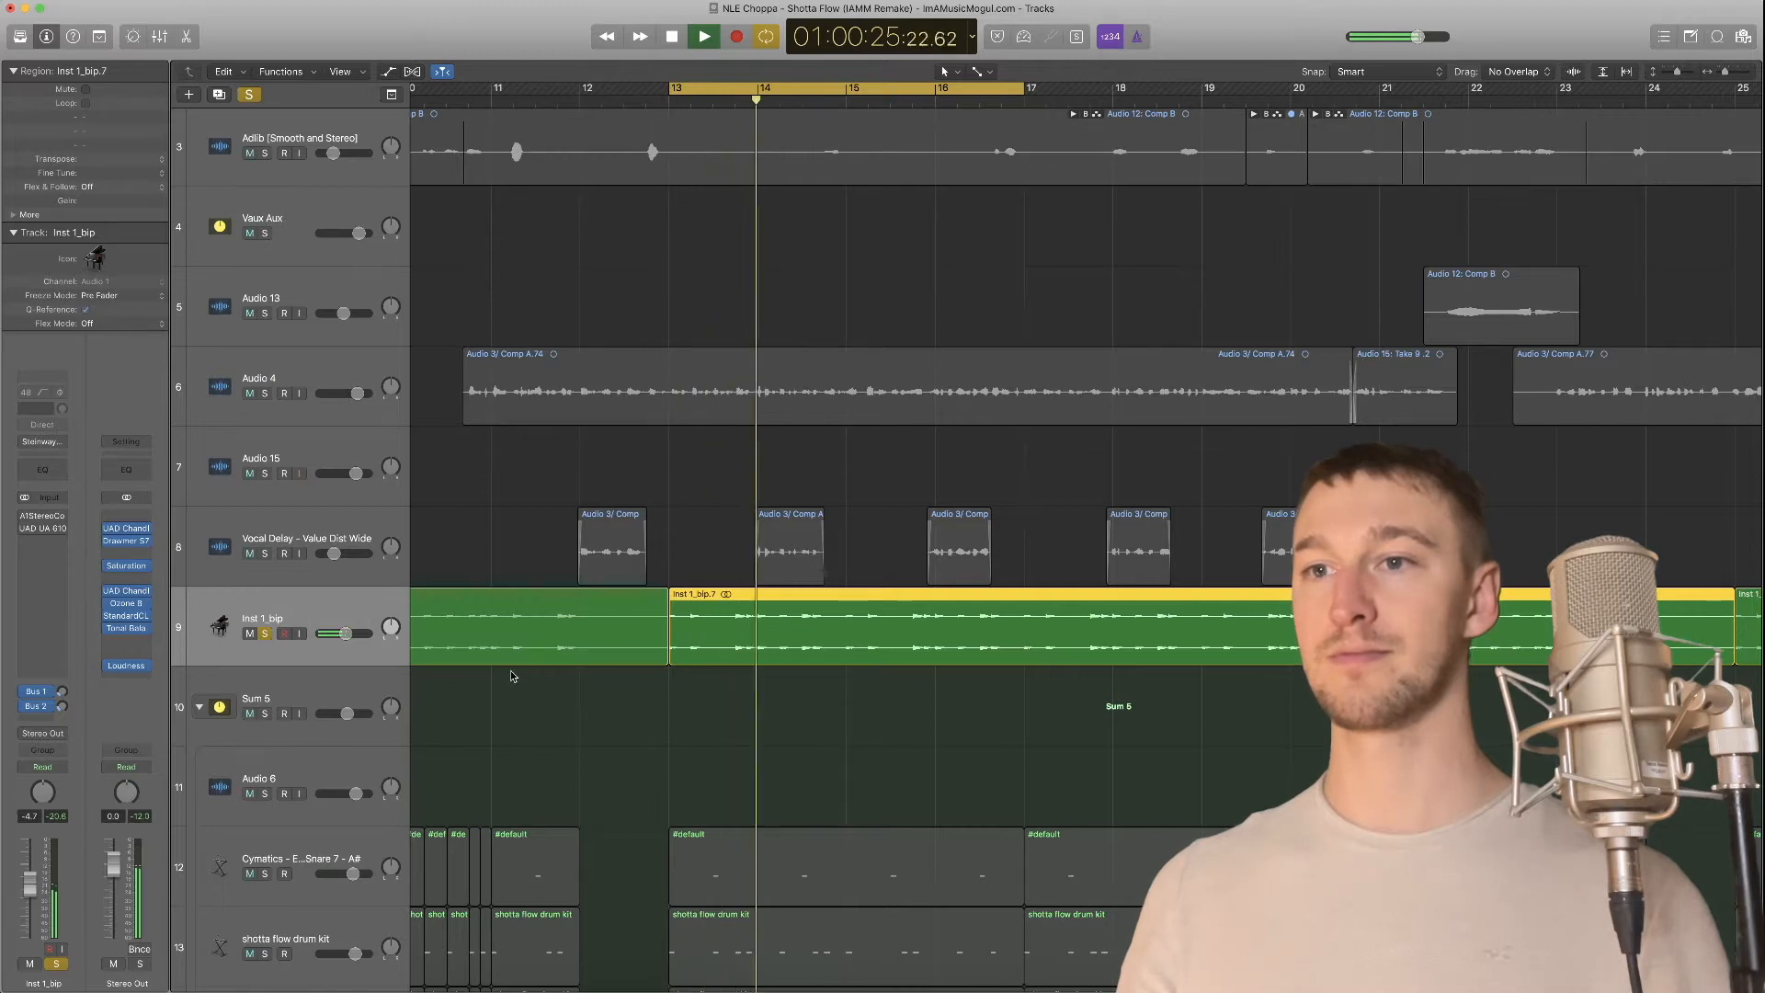
Compare Inst 1_bip with the Steinway Grand Piano by swapping their mutes during playback, ending with Inst 1_bip audible
{"action": "scroll", "coordinate": [722, 547], "scroll_direction": "up", "scroll_amount": 4}
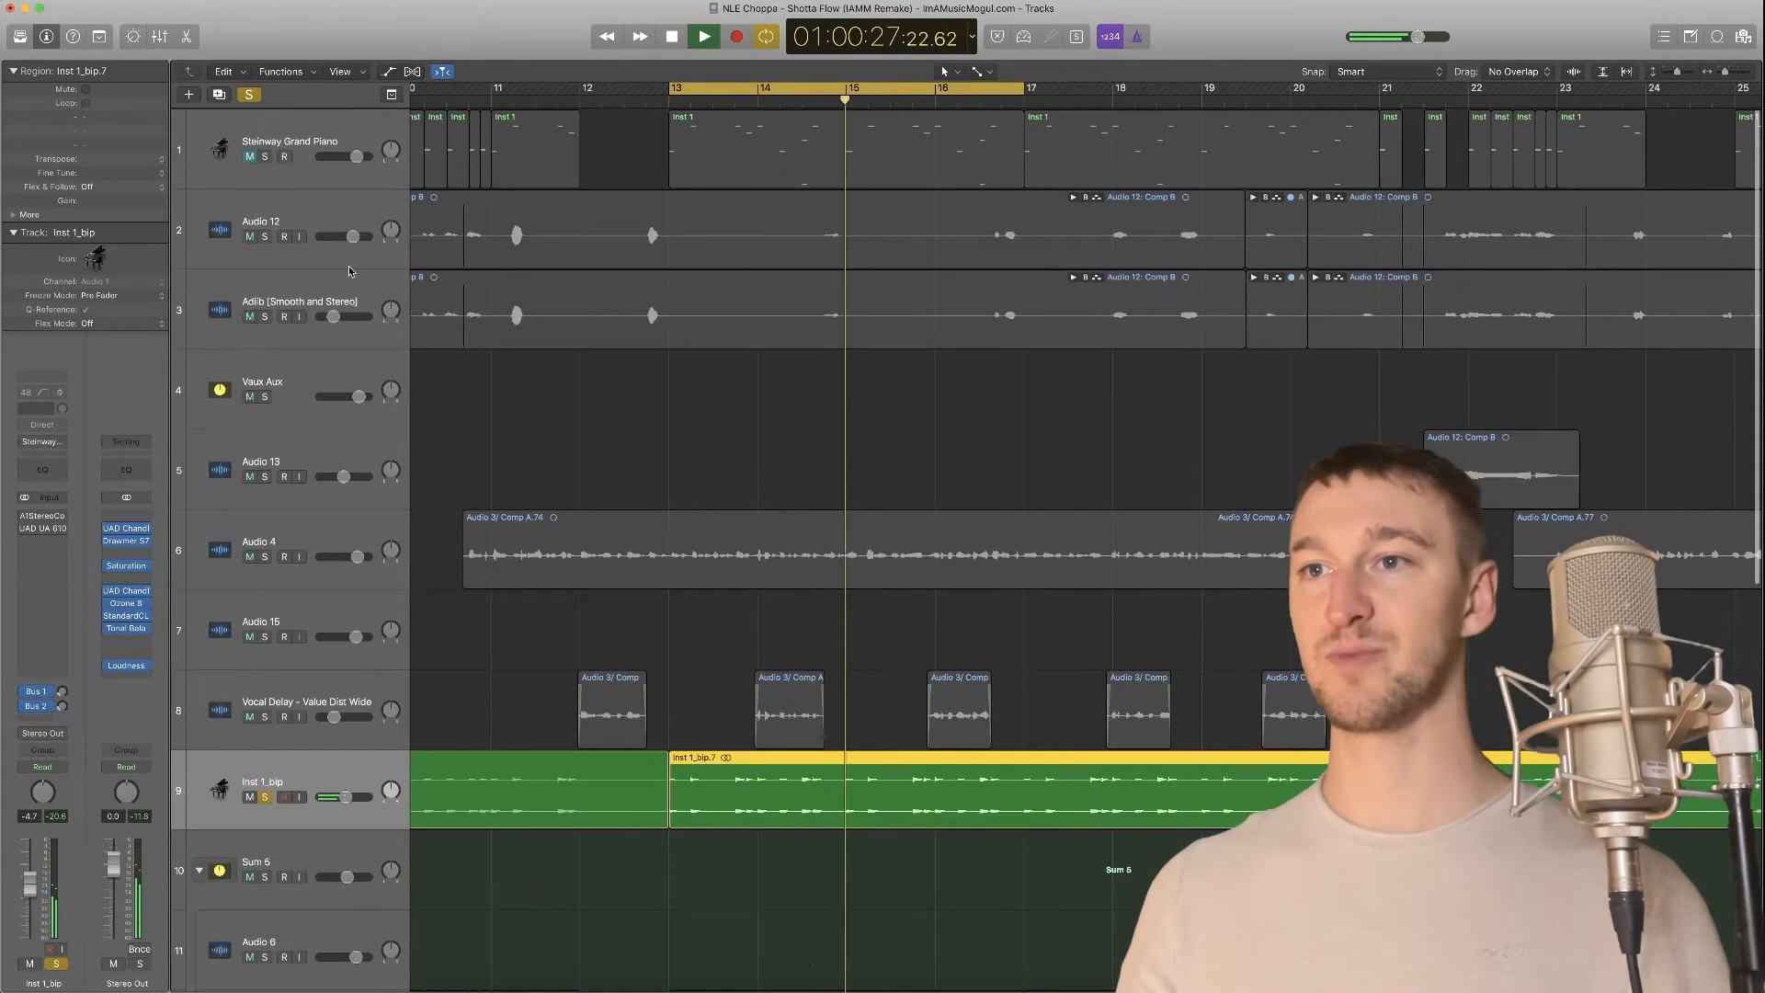
{"action": "left_click", "coordinate": [249, 797]}
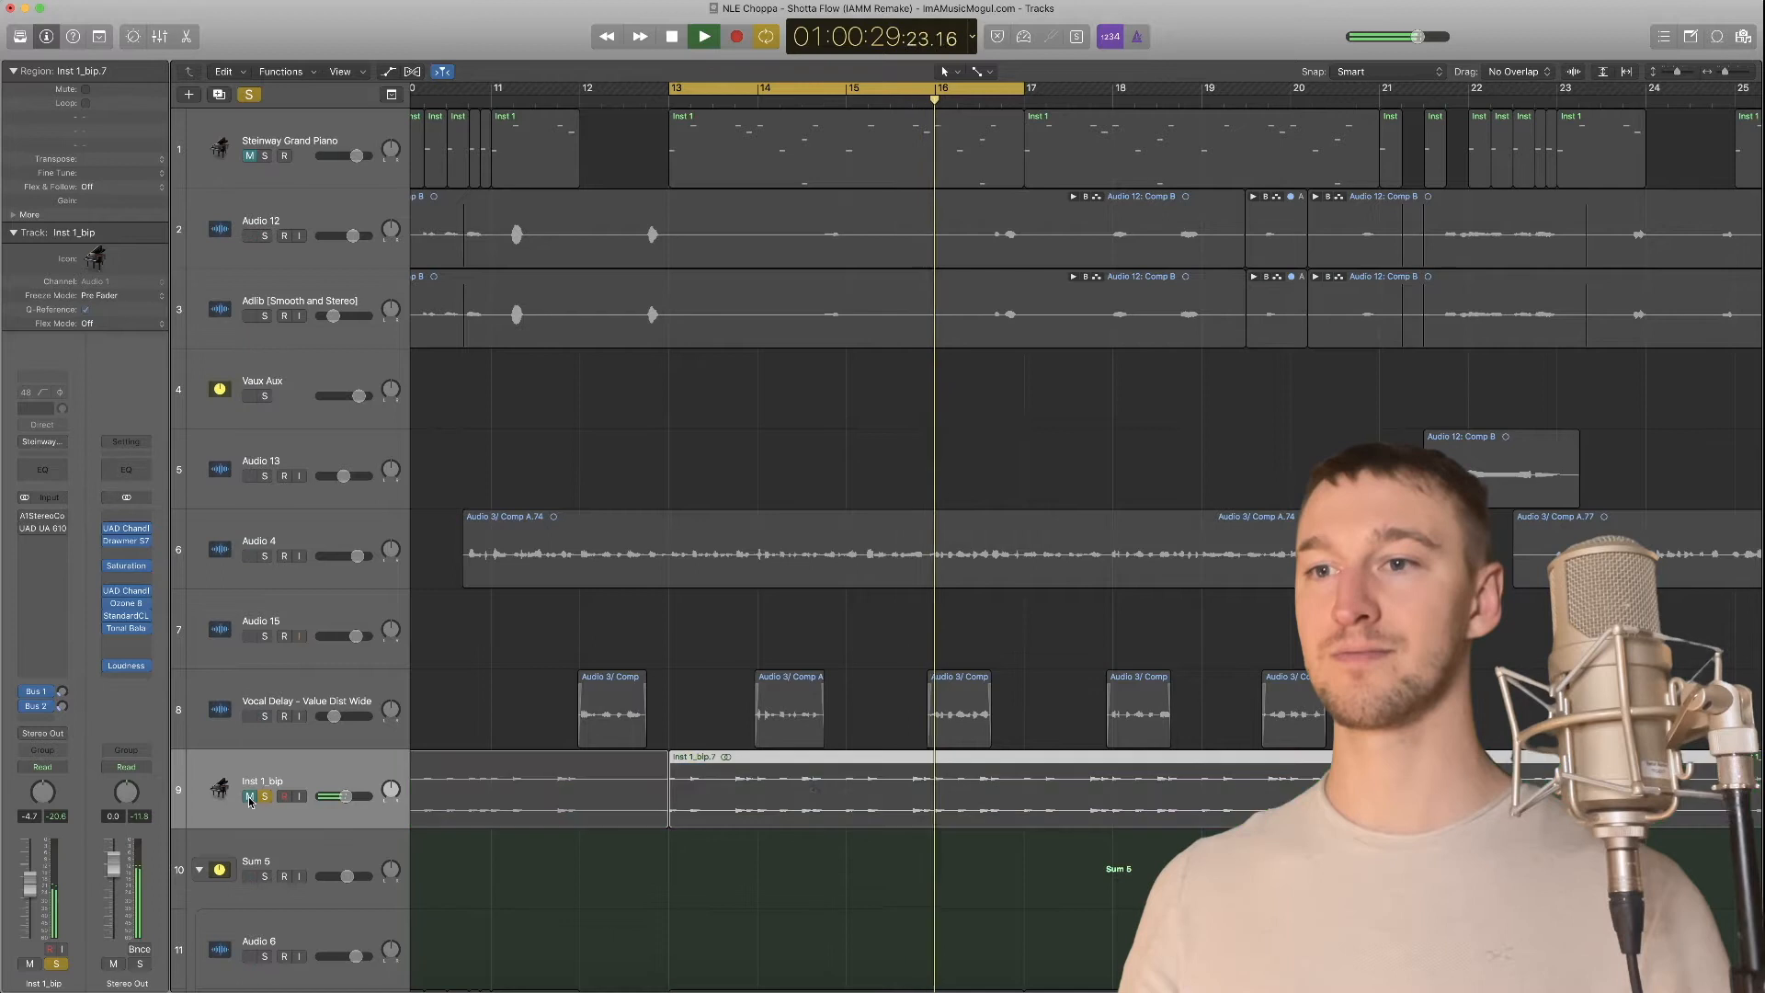
{"action": "left_click", "coordinate": [265, 156]}
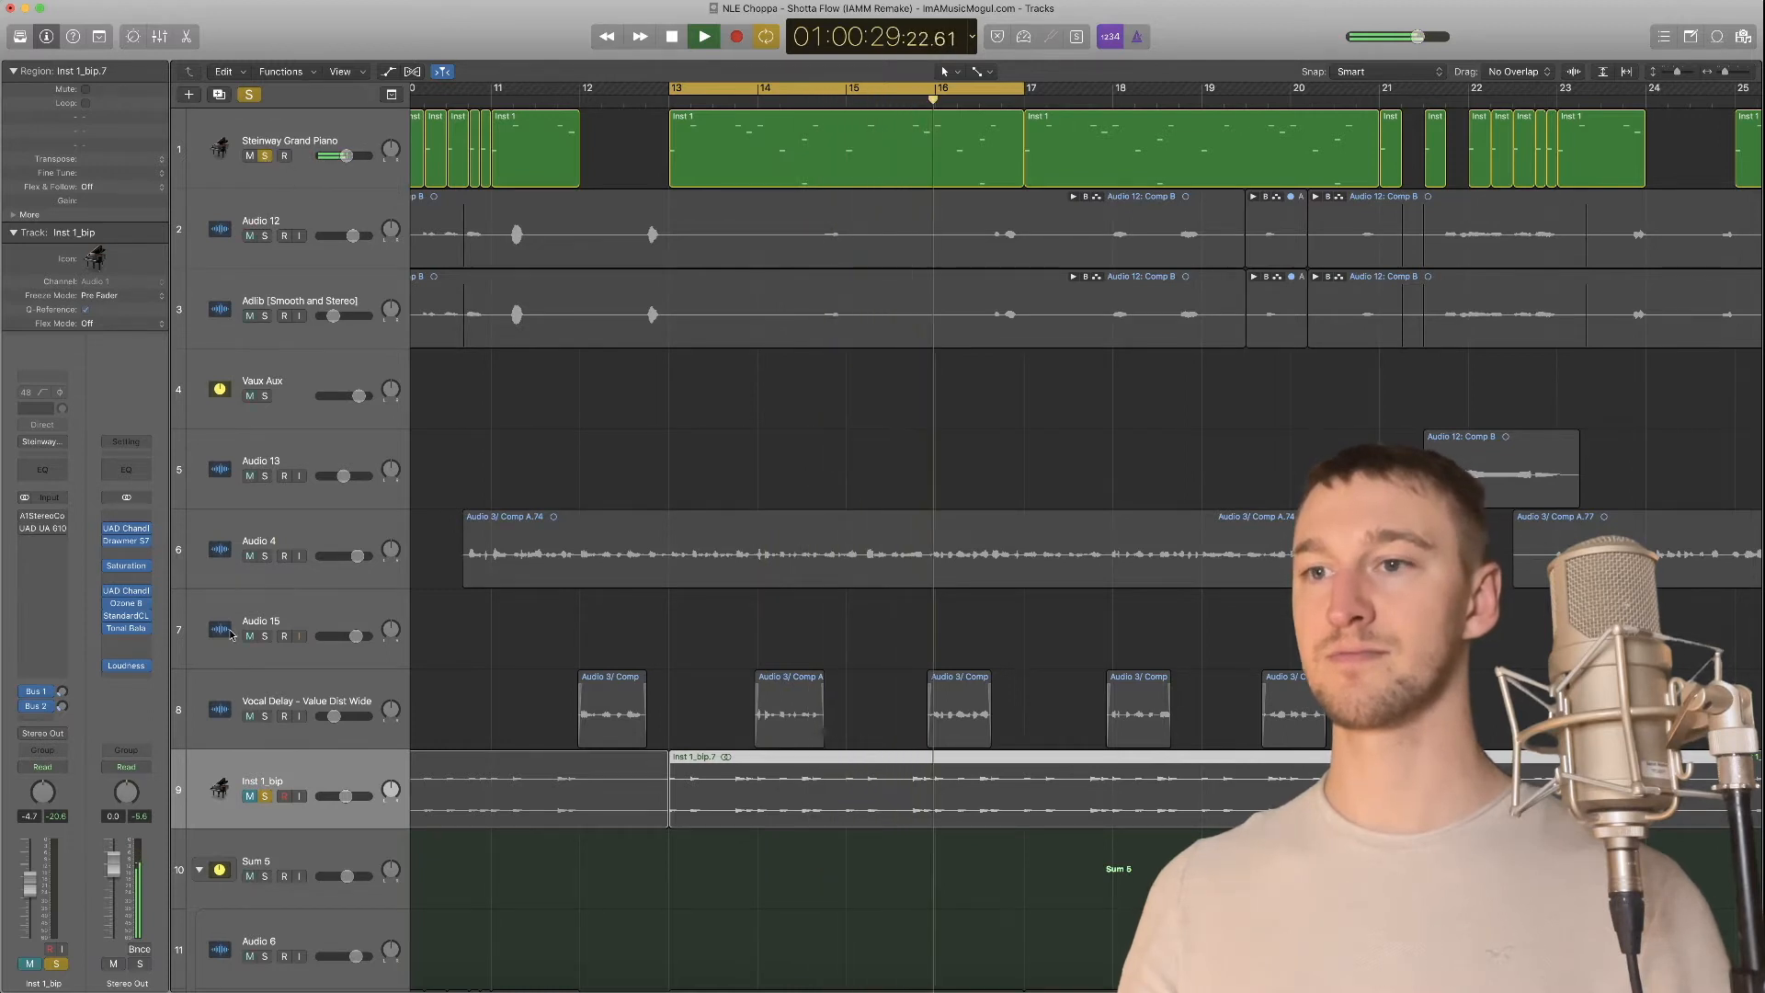
{"action": "left_click", "coordinate": [249, 155]}
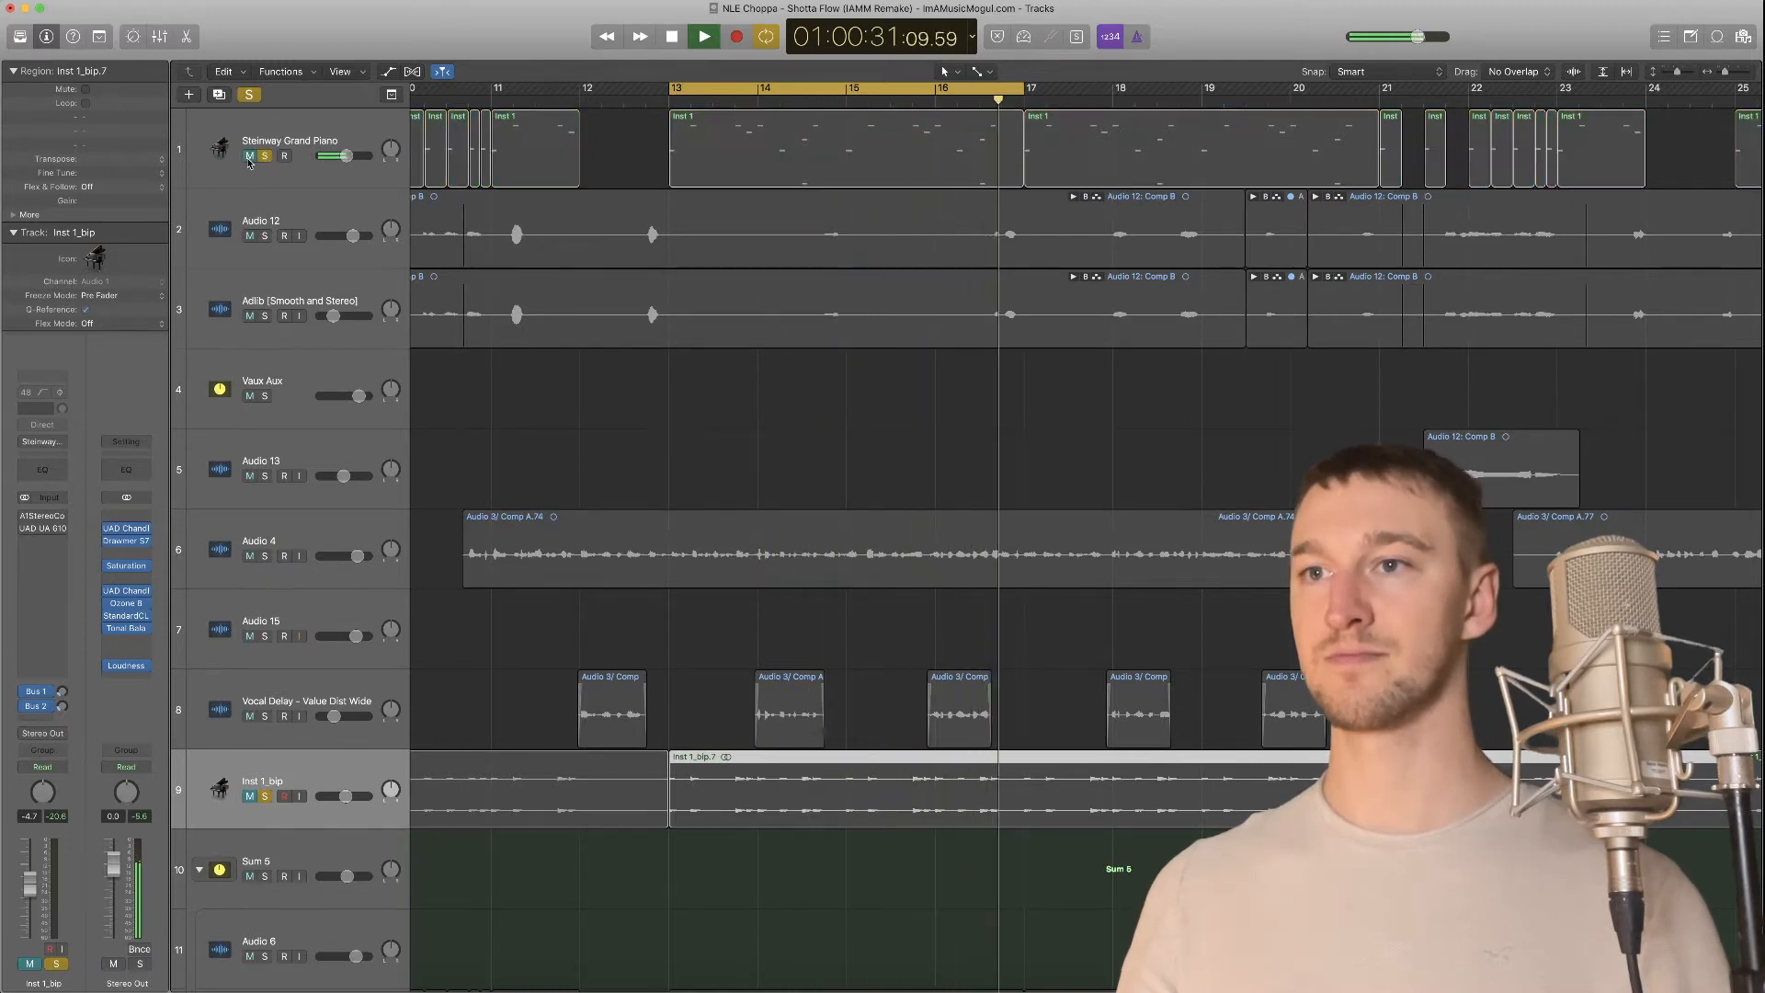
{"action": "left_click", "coordinate": [250, 798]}
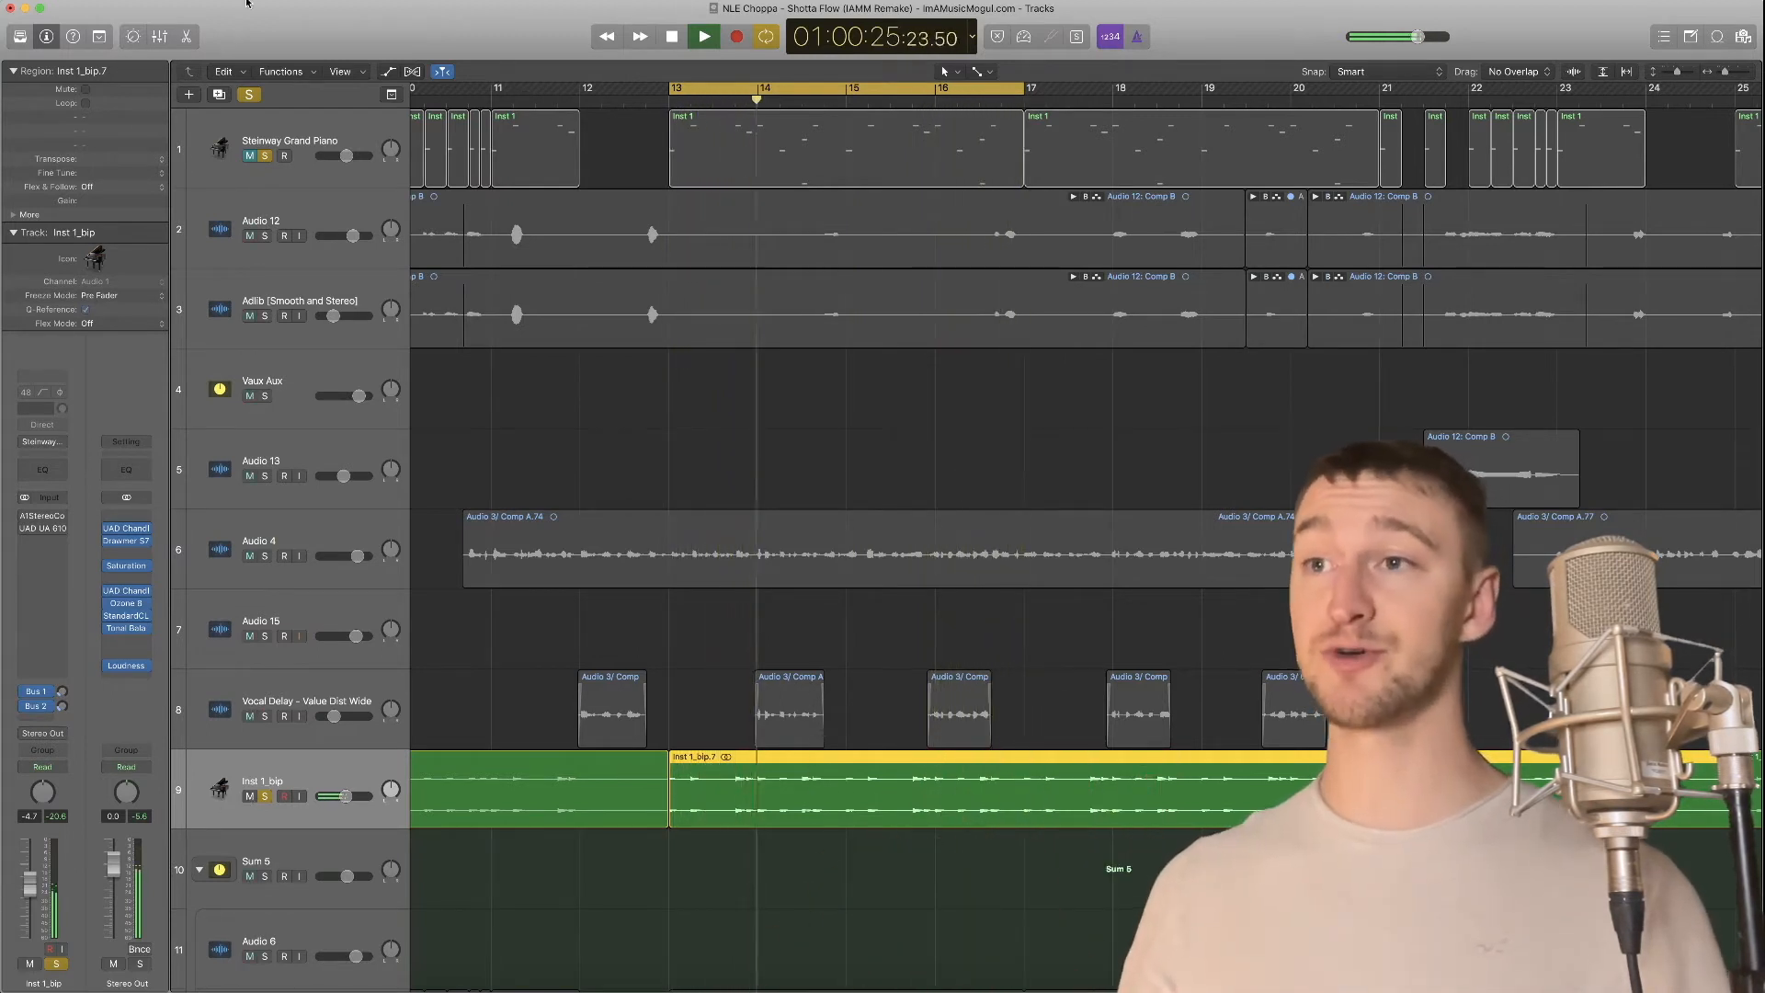
Unsolo Inst 1_bip and clear the remaining solos to play the full mix
{"action": "left_click", "coordinate": [266, 796]}
{"action": "scroll", "coordinate": [257, 157], "scroll_direction": "down", "scroll_amount": 4}
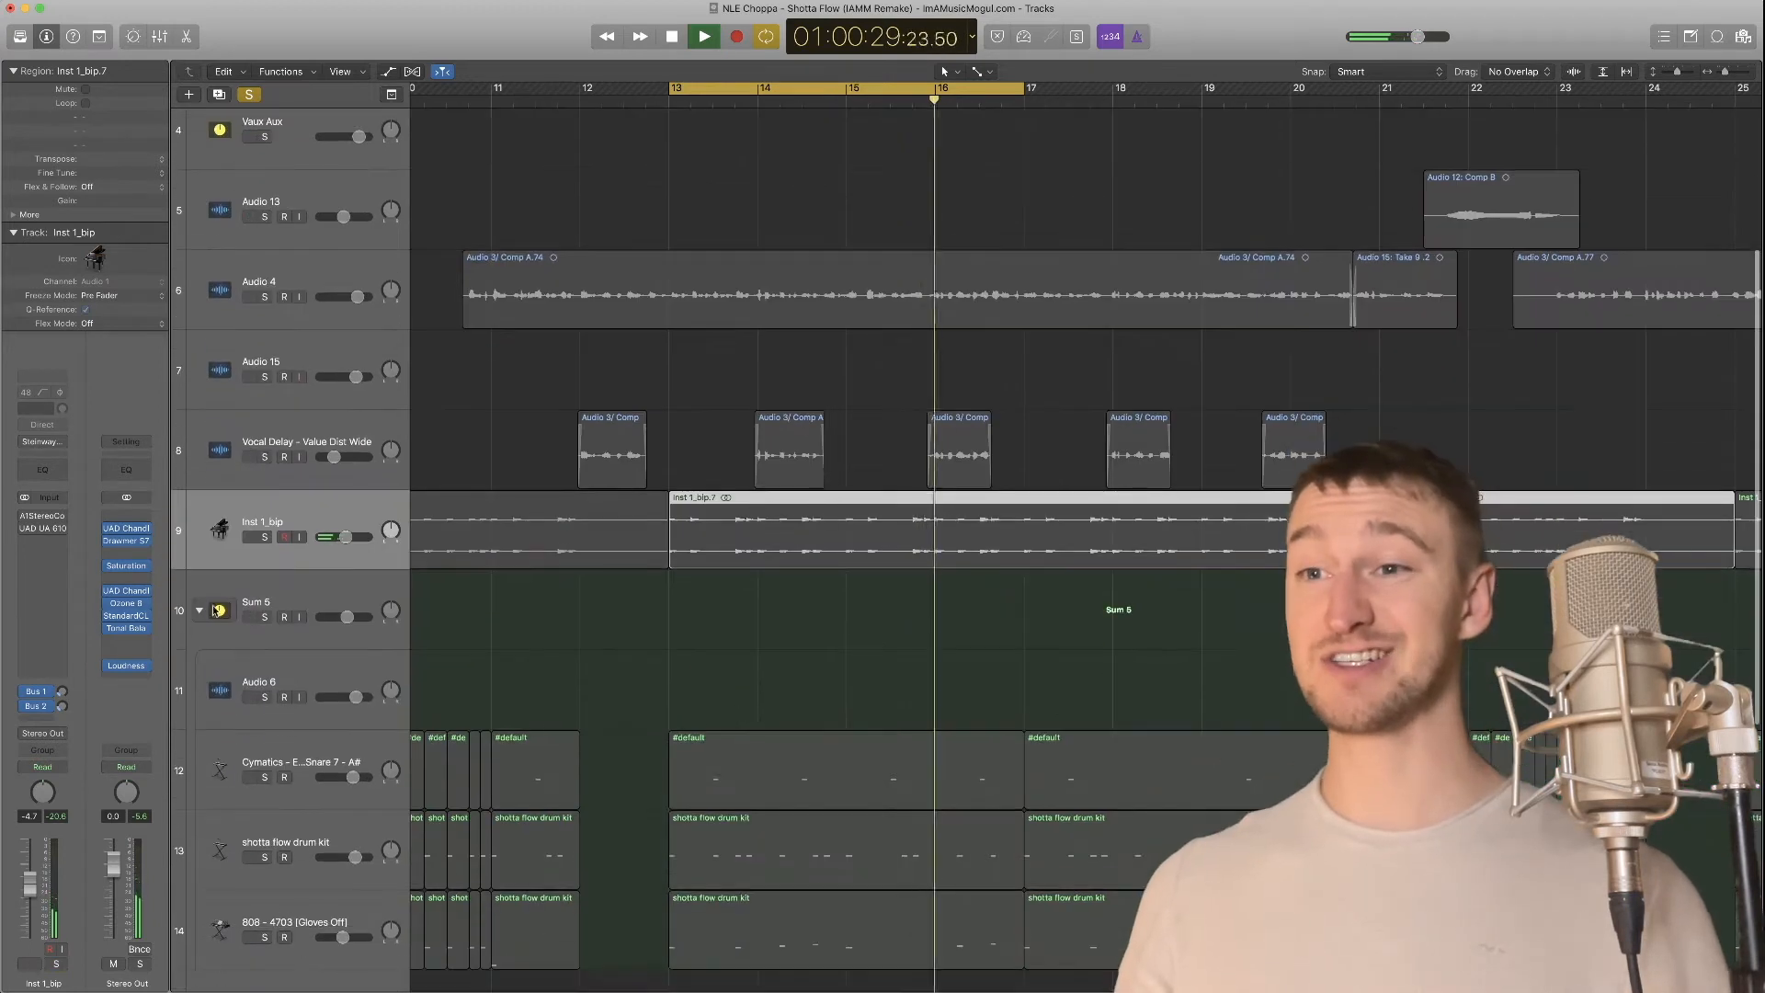
{"action": "left_click", "coordinate": [248, 94]}
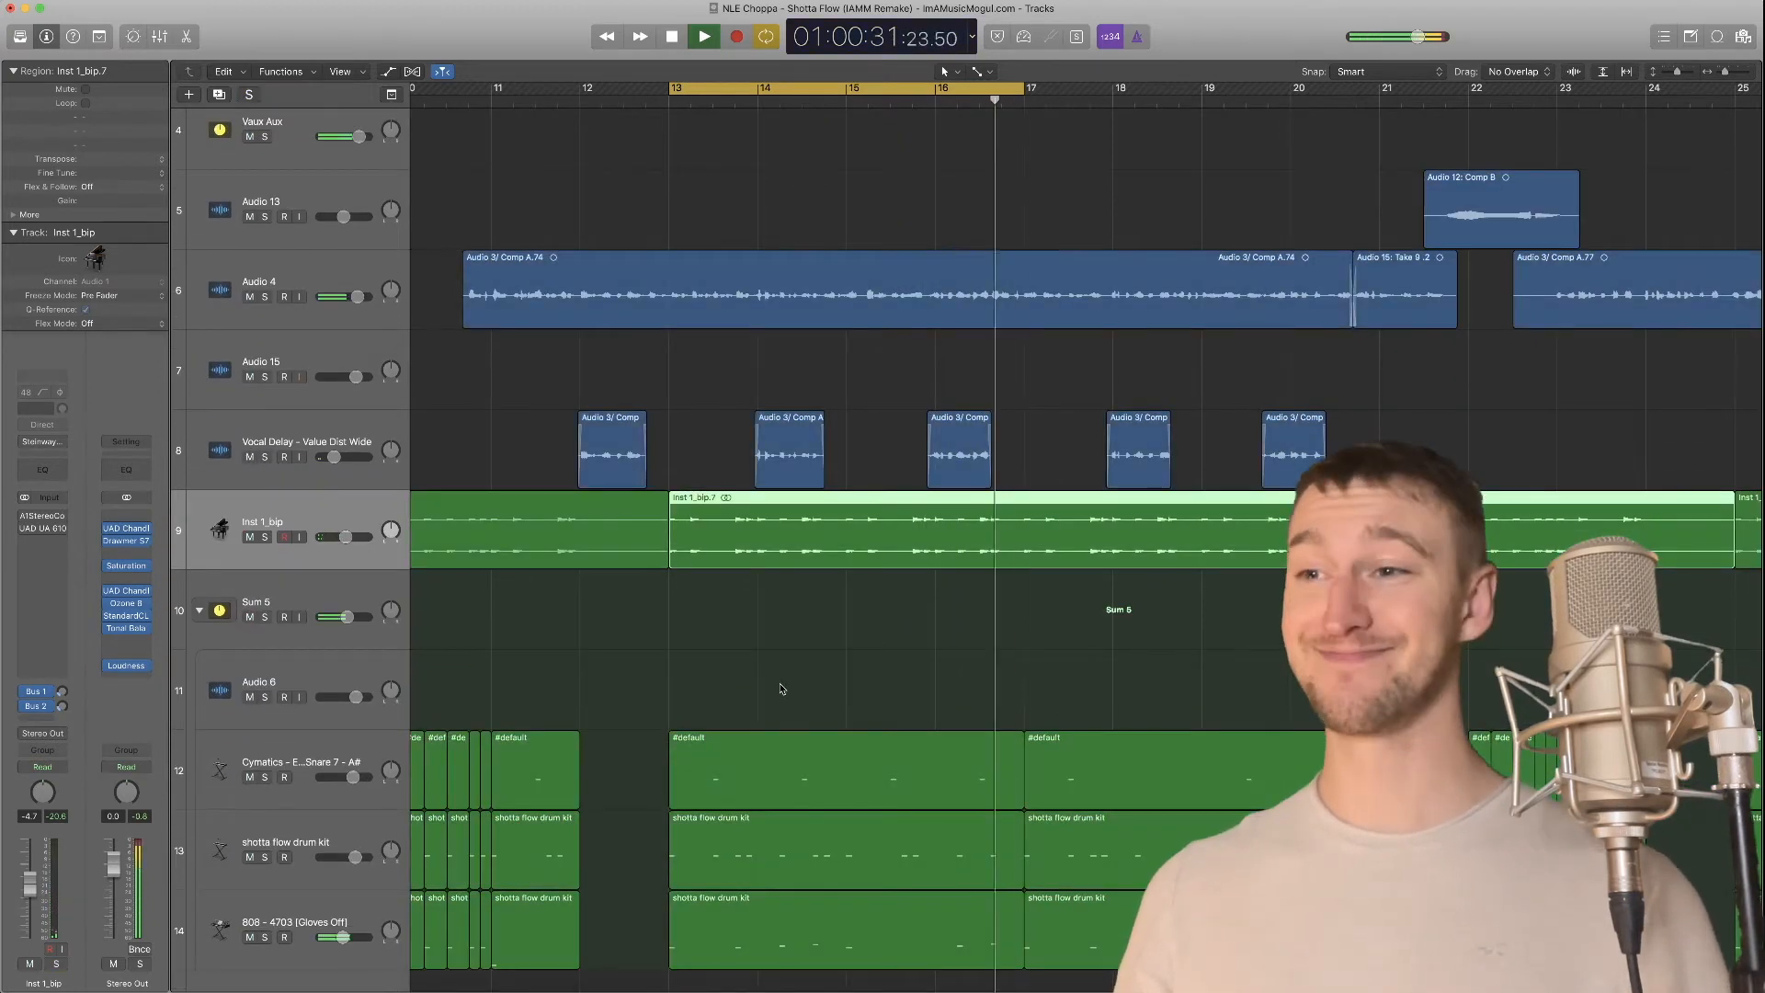
Look over the session's tracks from the piano down to the sound effects while the full mix plays, and stop playback
{"action": "scroll", "coordinate": [781, 689], "scroll_direction": "down", "scroll_amount": 2}
{"action": "scroll", "coordinate": [781, 688], "scroll_direction": "down", "scroll_amount": 2}
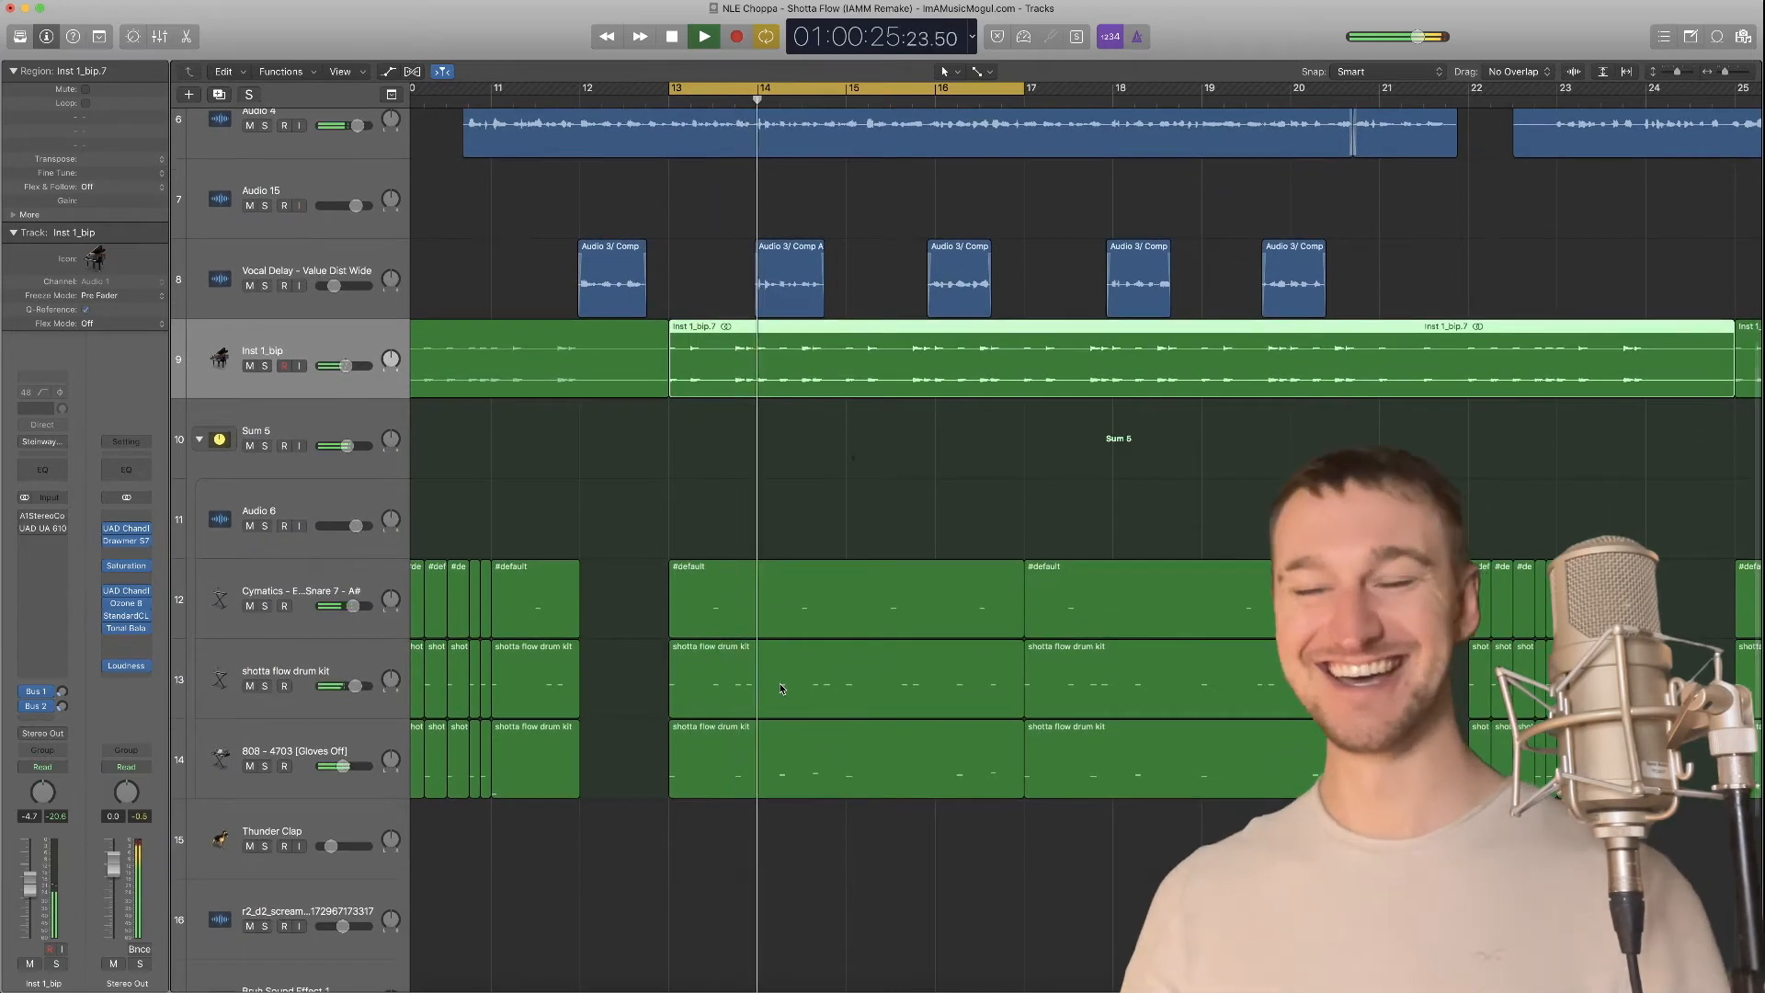
{"action": "scroll", "coordinate": [938, 540], "scroll_direction": "down", "scroll_amount": 5}
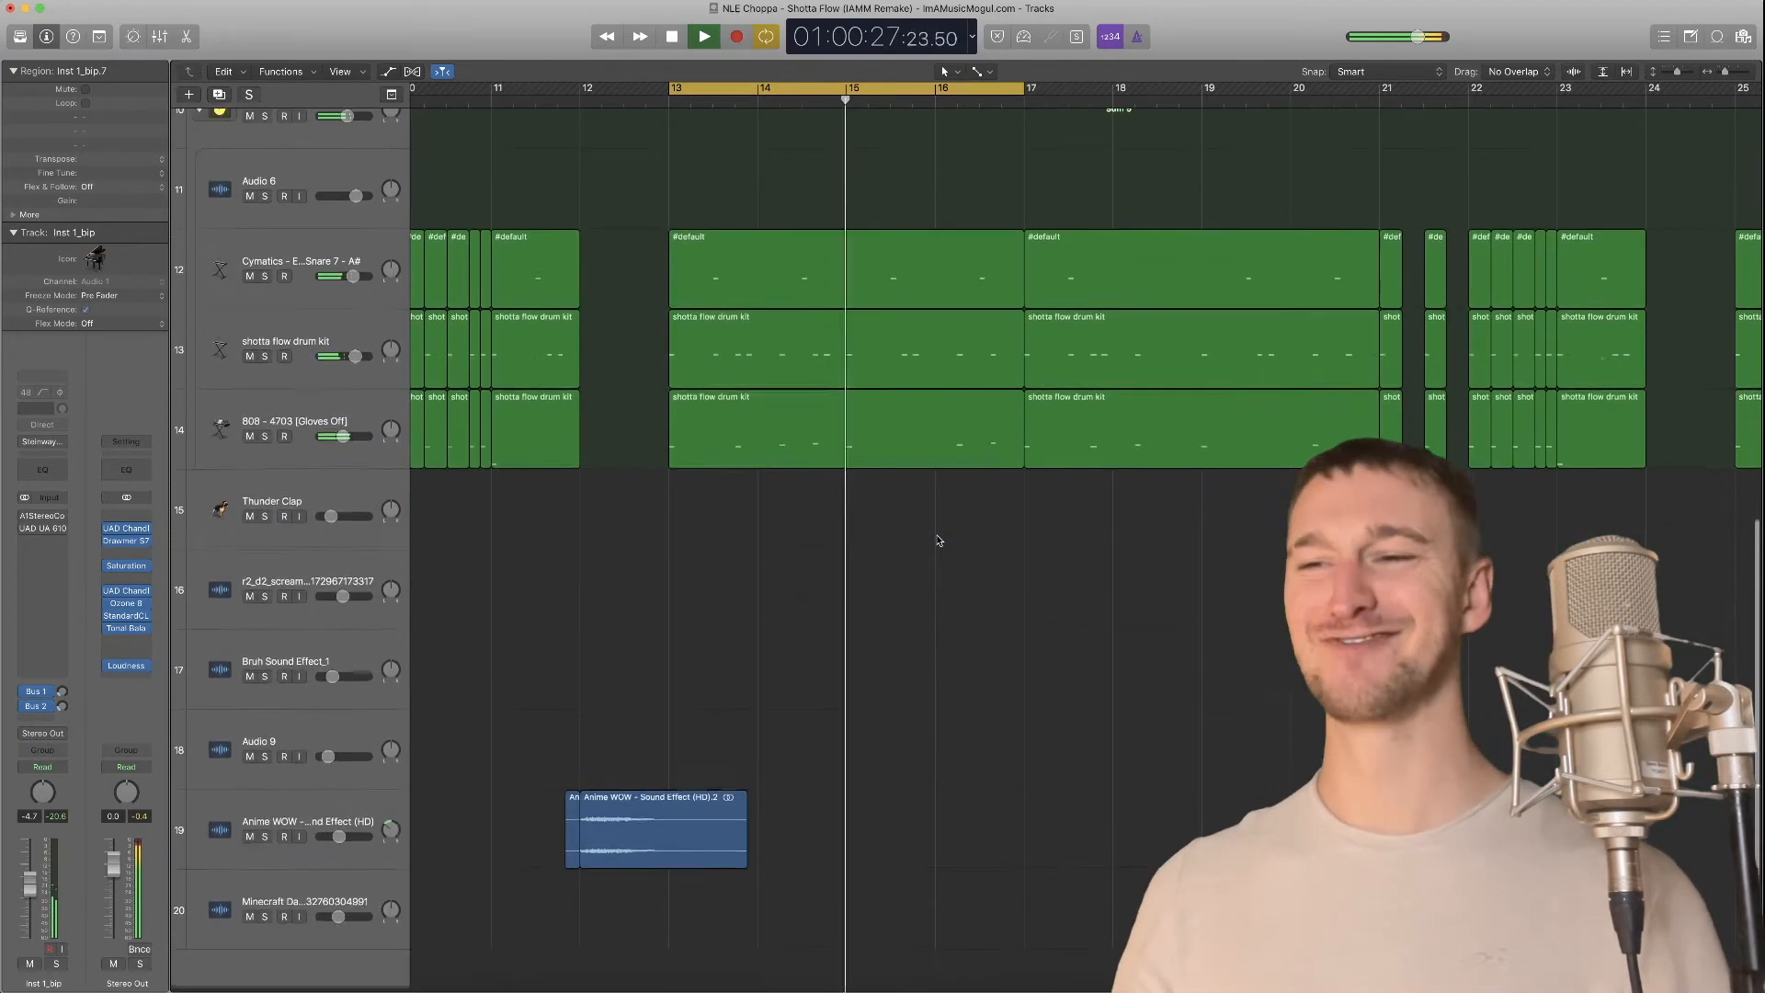
{"action": "scroll", "coordinate": [938, 540], "scroll_direction": "up", "scroll_amount": 7}
{"action": "scroll", "coordinate": [938, 540], "scroll_direction": "up", "scroll_amount": 4}
{"action": "key", "text": "space"}
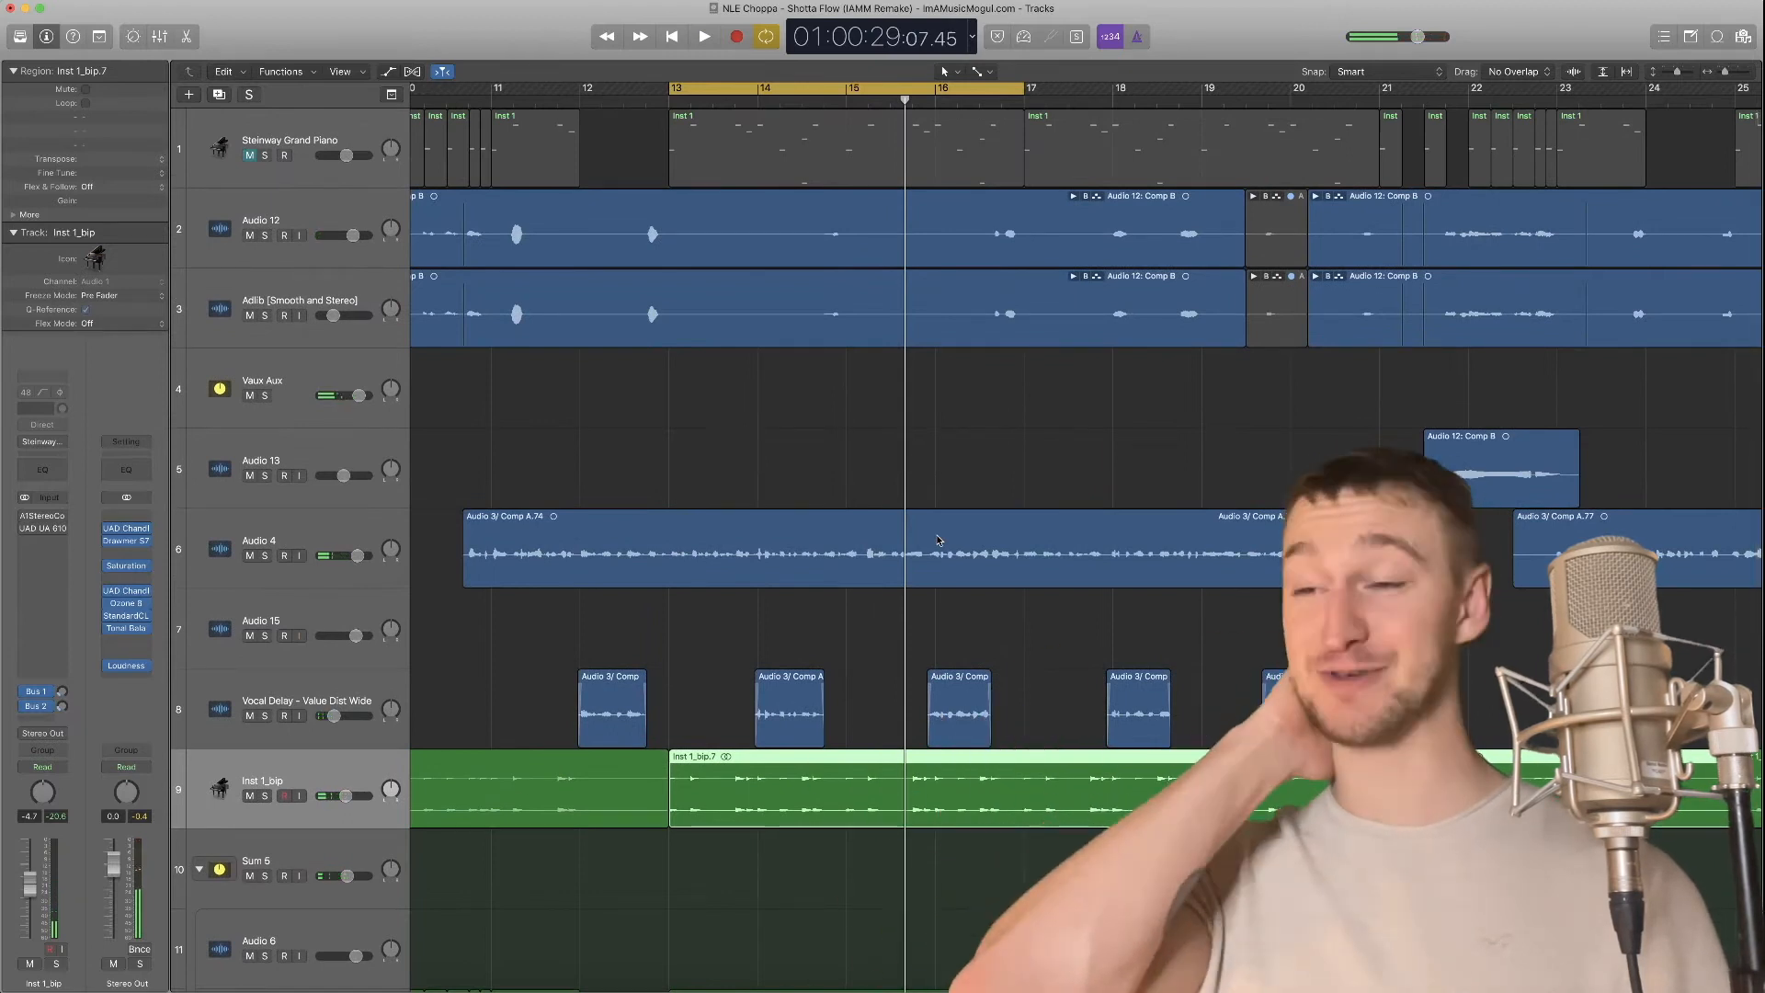
{"action": "scroll", "coordinate": [938, 540], "scroll_direction": "up", "scroll_amount": 1}
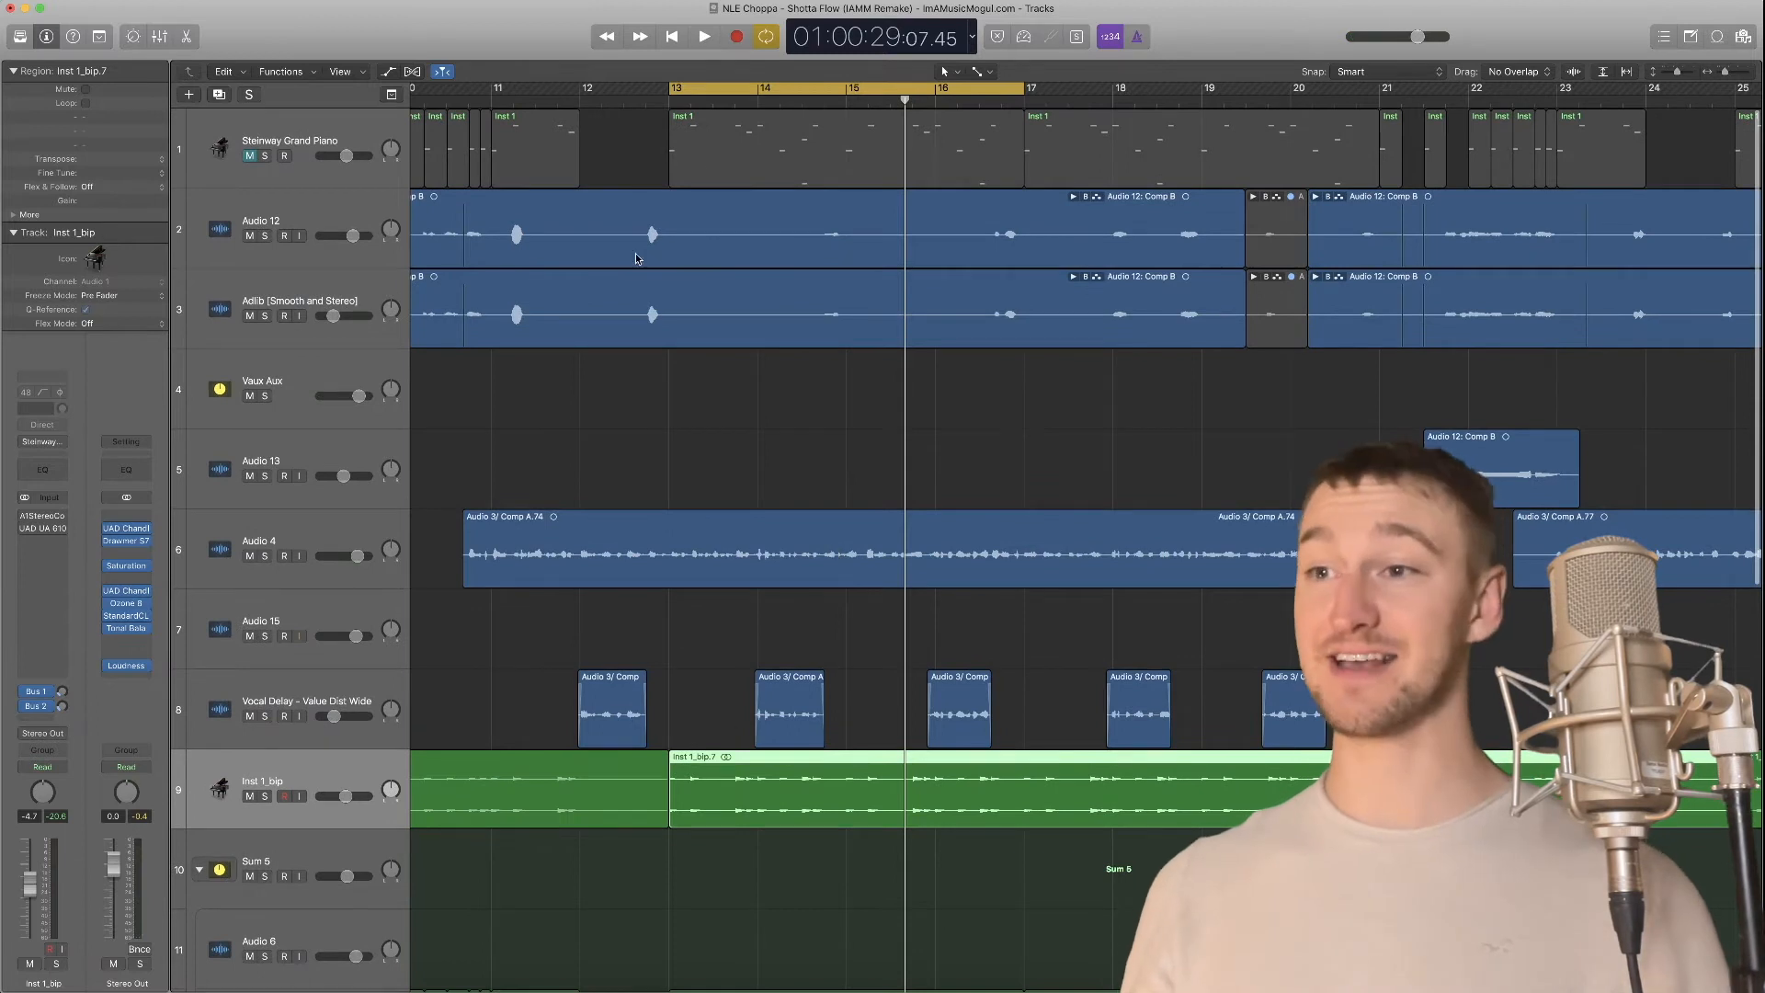
{"action": "scroll", "coordinate": [782, 731], "scroll_direction": "down", "scroll_amount": 10}
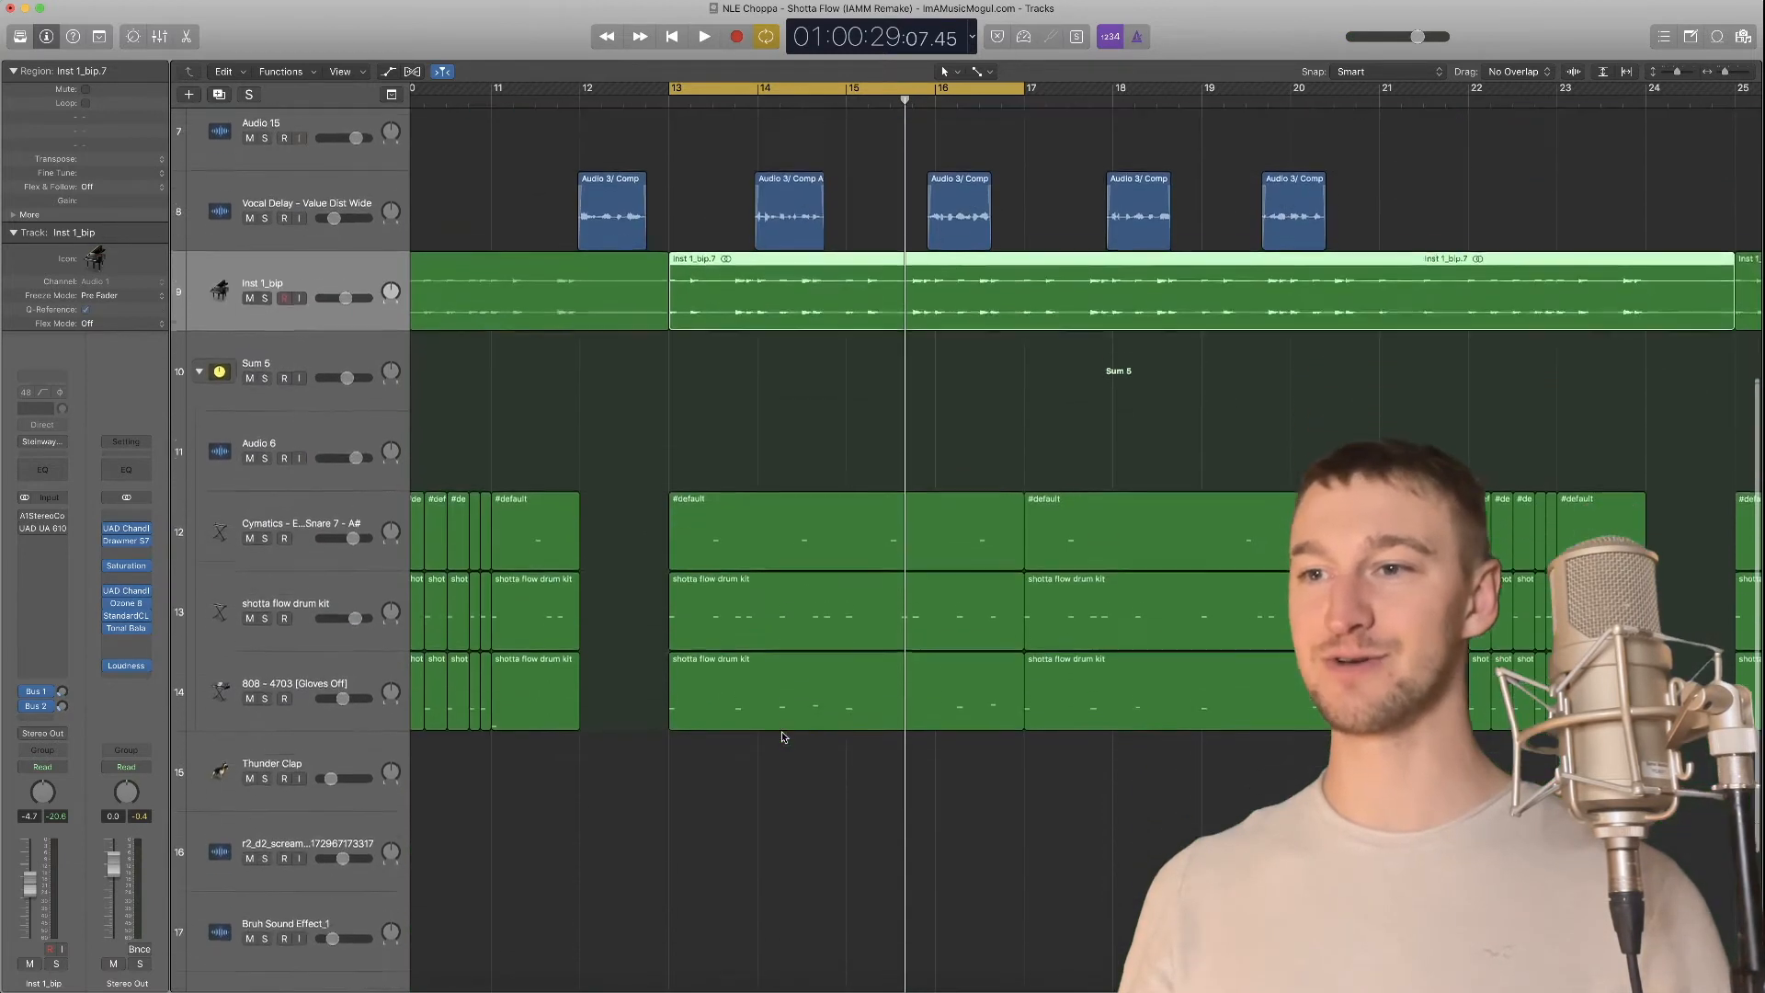
Turn off cycle mode and place the playhead near bar 7, just before the Thunder Clap region
{"action": "scroll", "coordinate": [782, 731], "scroll_direction": "left", "scroll_amount": 6}
{"action": "scroll", "coordinate": [782, 737], "scroll_direction": "down", "scroll_amount": 6}
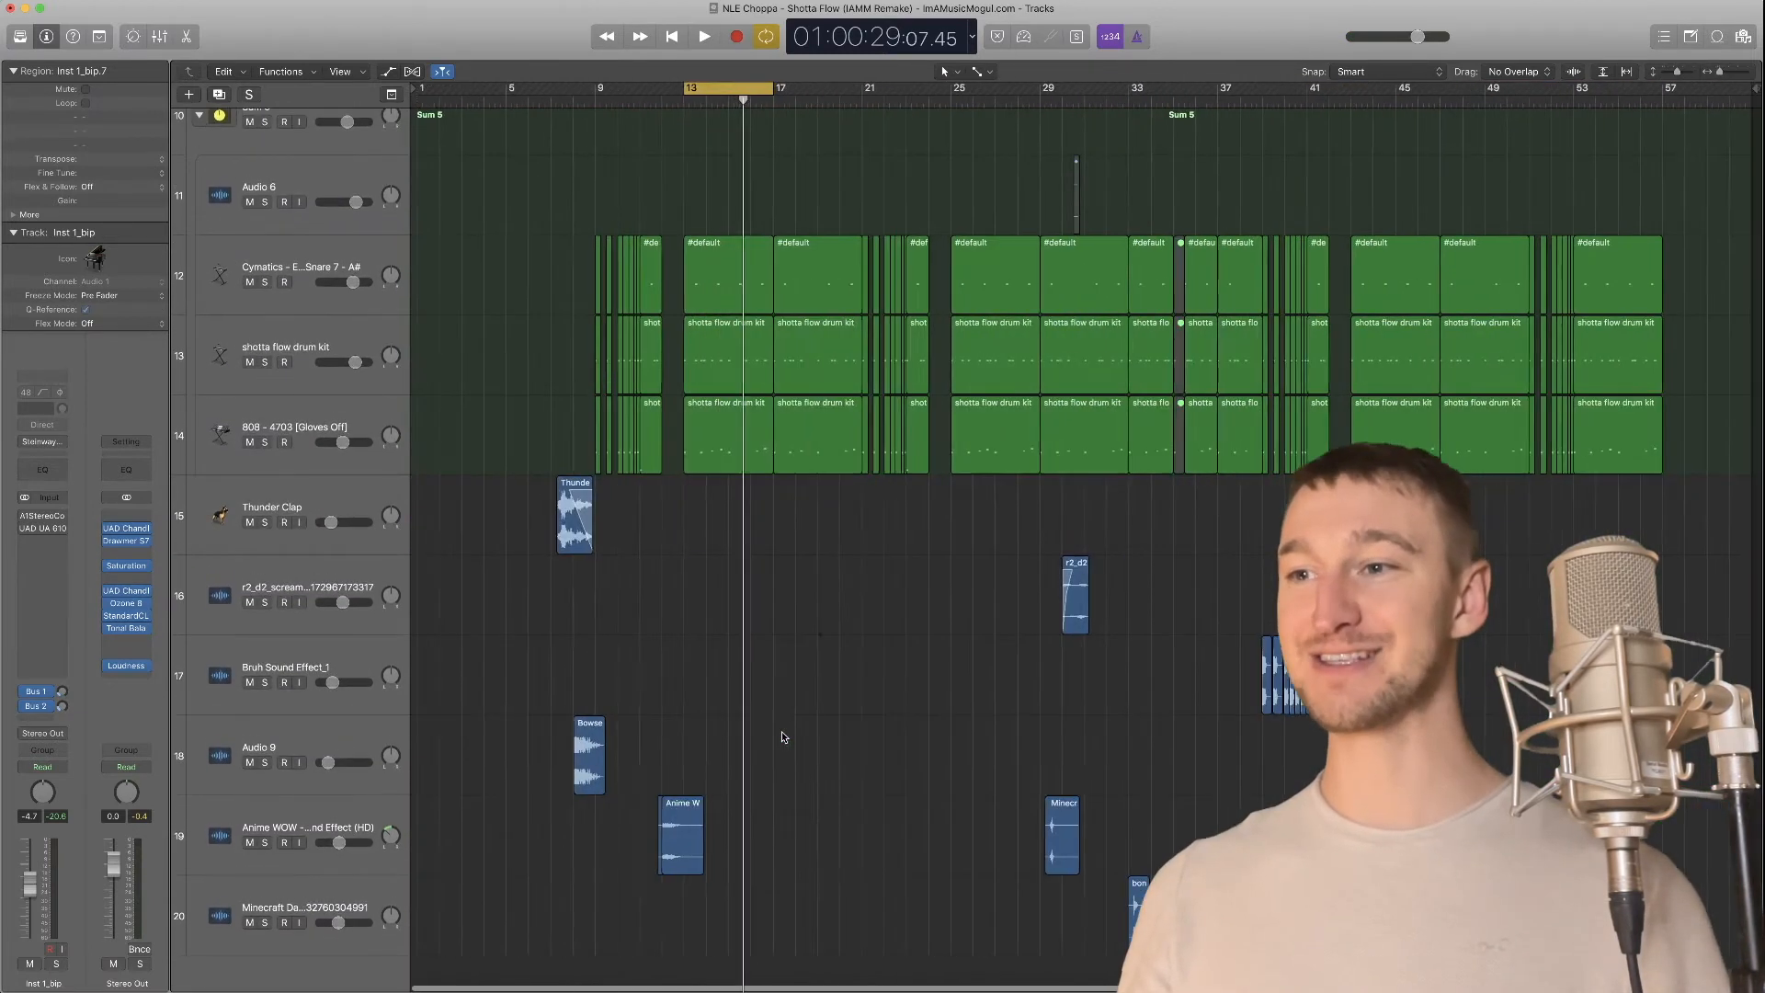
{"action": "key", "text": "c"}
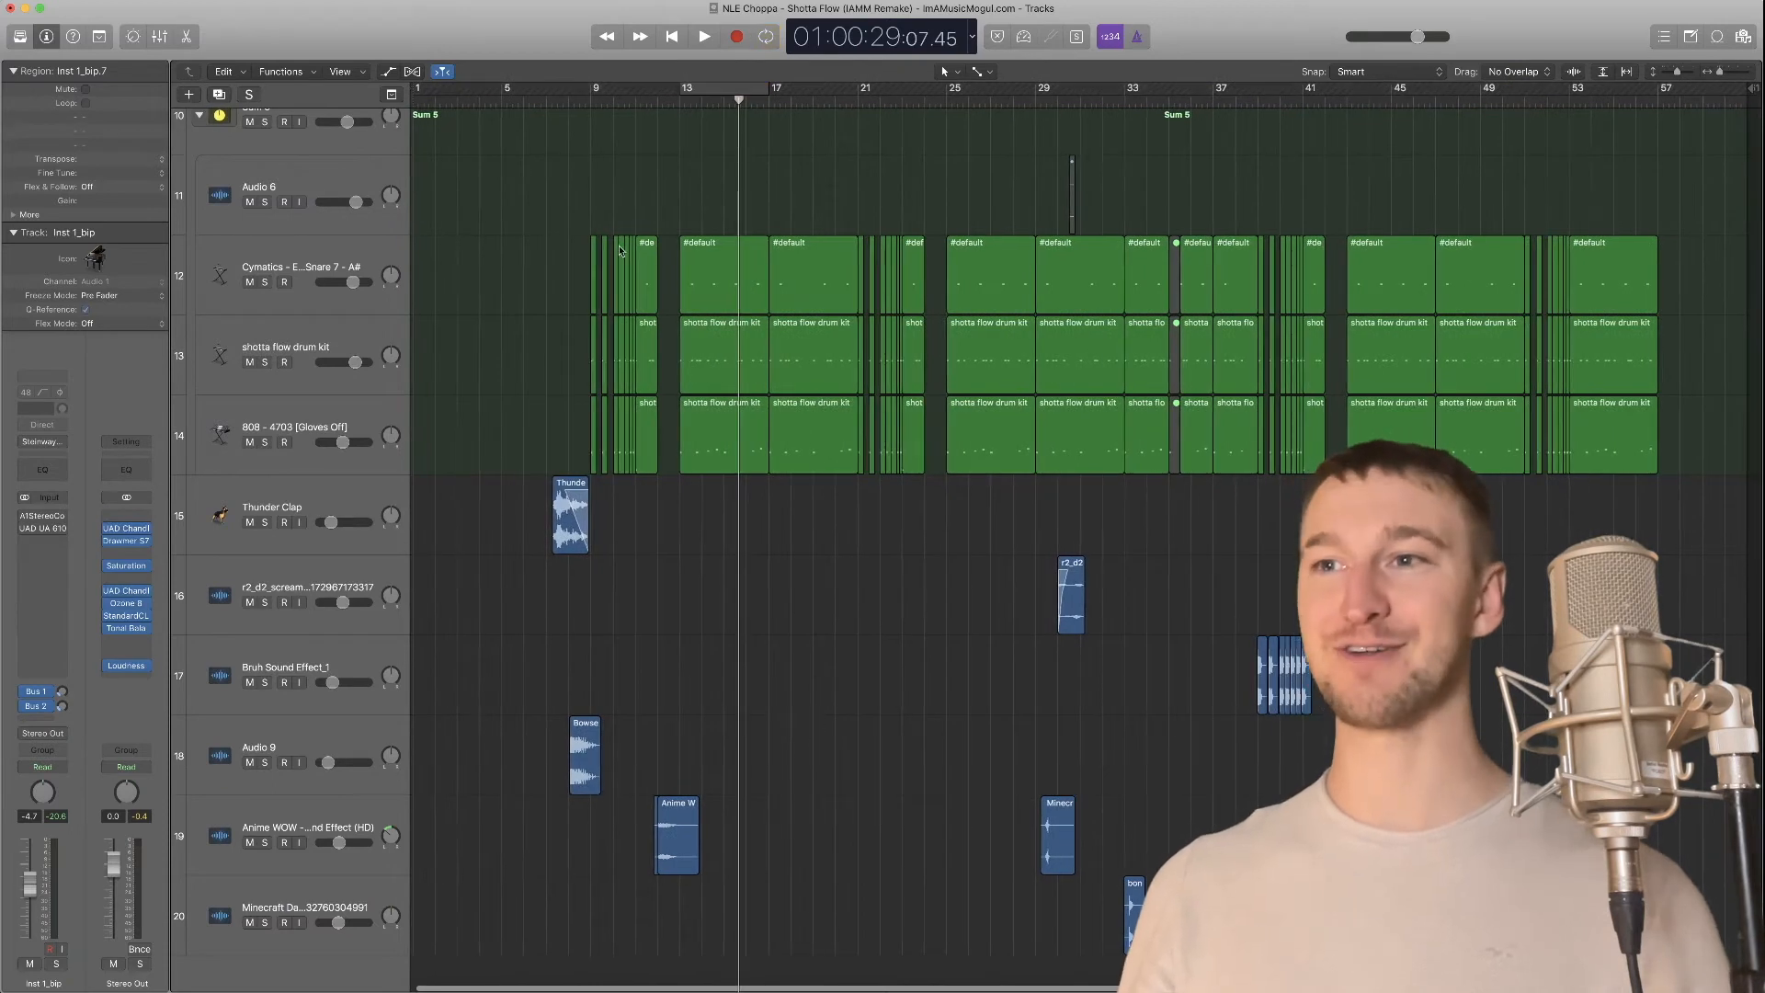
{"action": "left_click", "coordinate": [555, 100]}
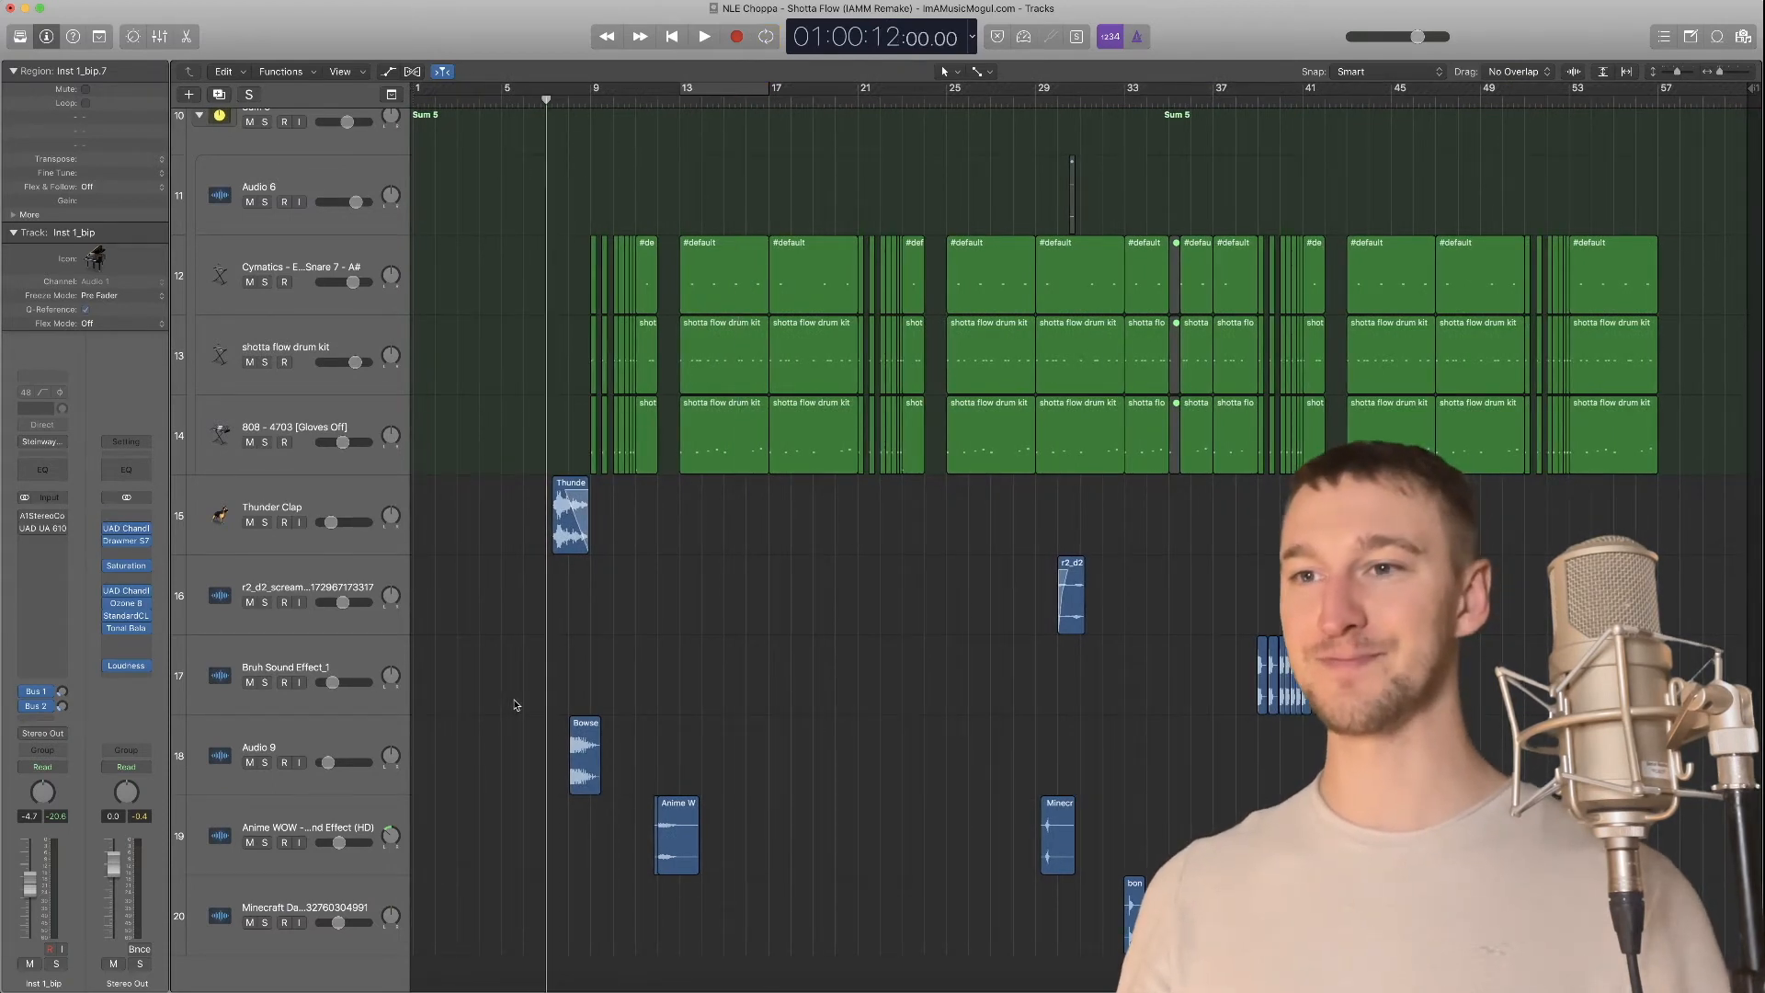
Solo the Thunder Clap and Audio 9 tracks and play their sound effects together
{"action": "scroll", "coordinate": [515, 705], "scroll_direction": "up", "scroll_amount": 5}
{"action": "scroll", "coordinate": [515, 705], "scroll_direction": "left", "scroll_amount": 5}
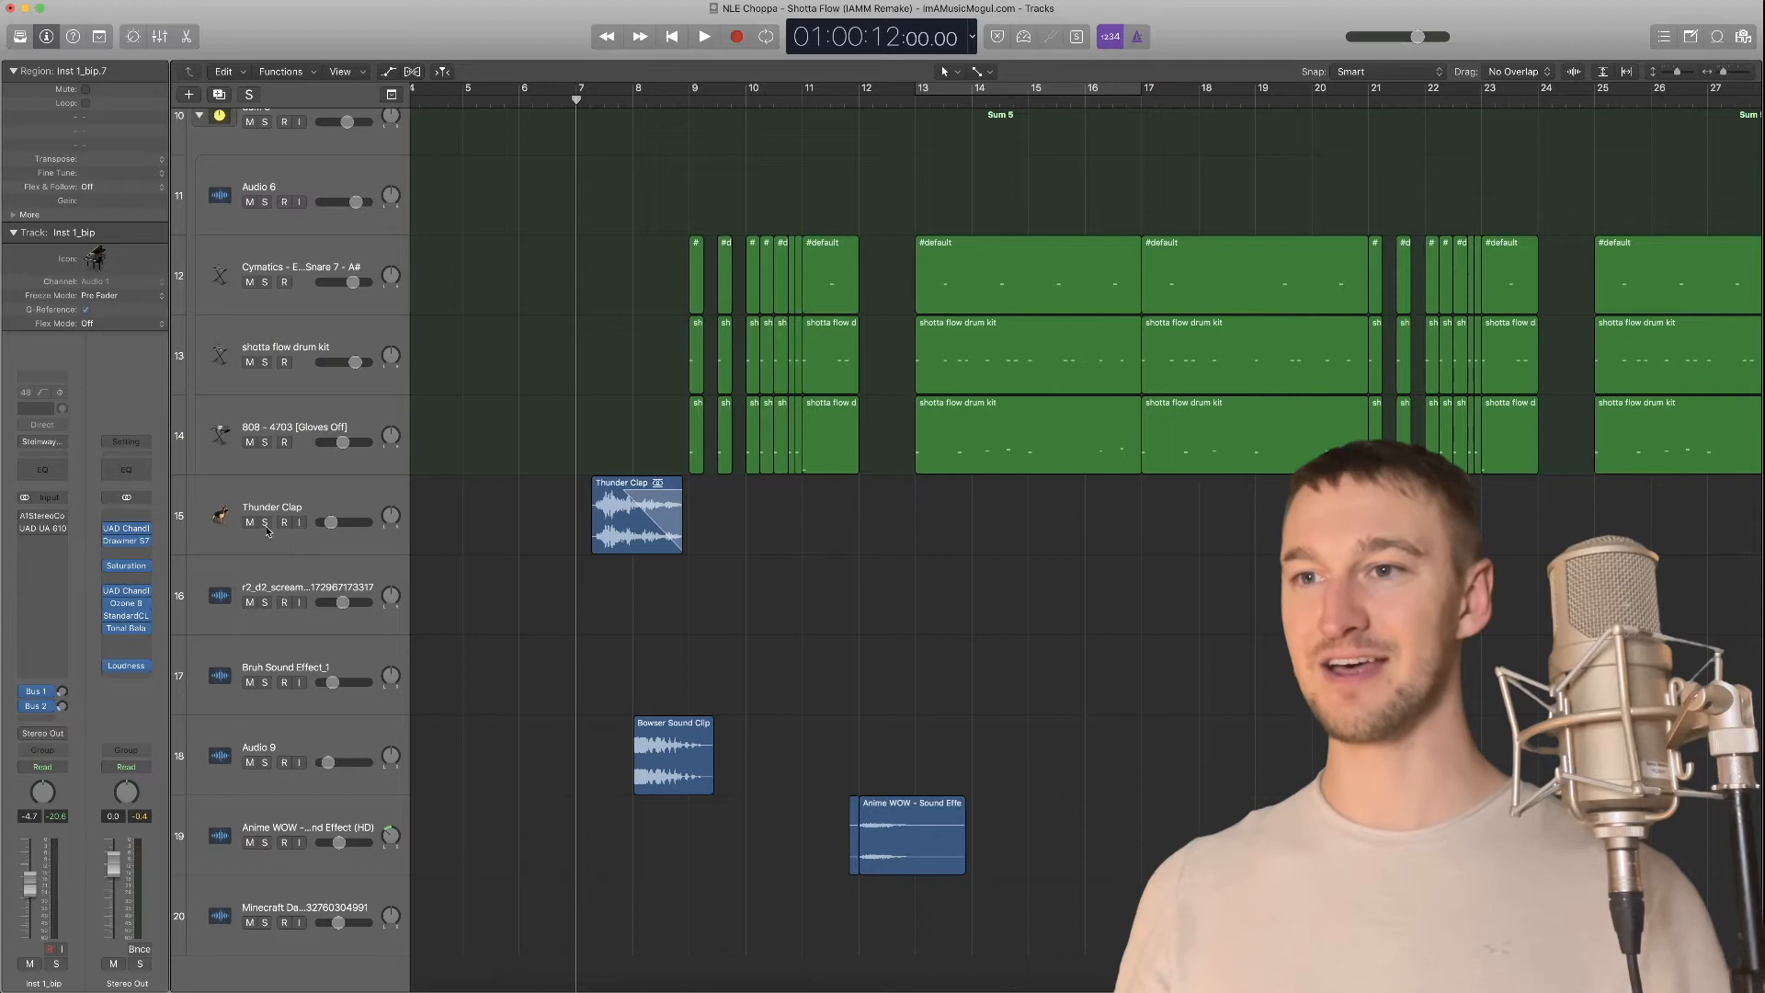
{"action": "left_click", "coordinate": [265, 522]}
{"action": "left_click", "coordinate": [265, 763]}
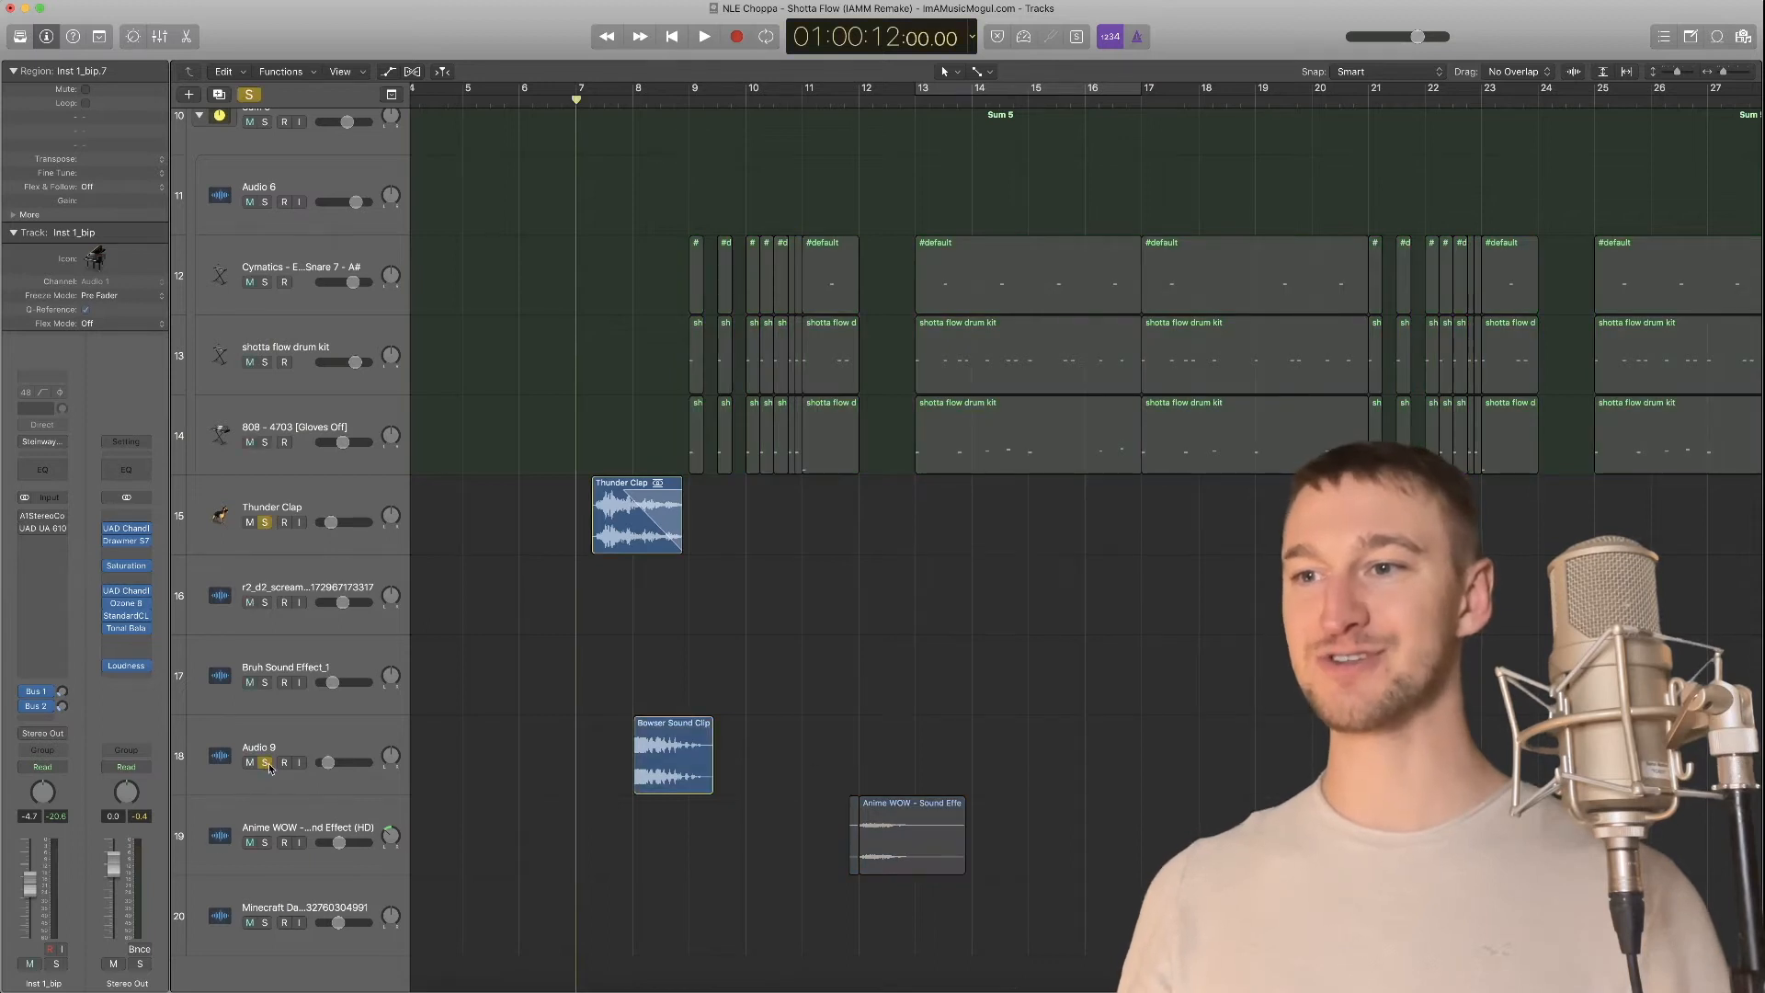
{"action": "key", "text": "space"}
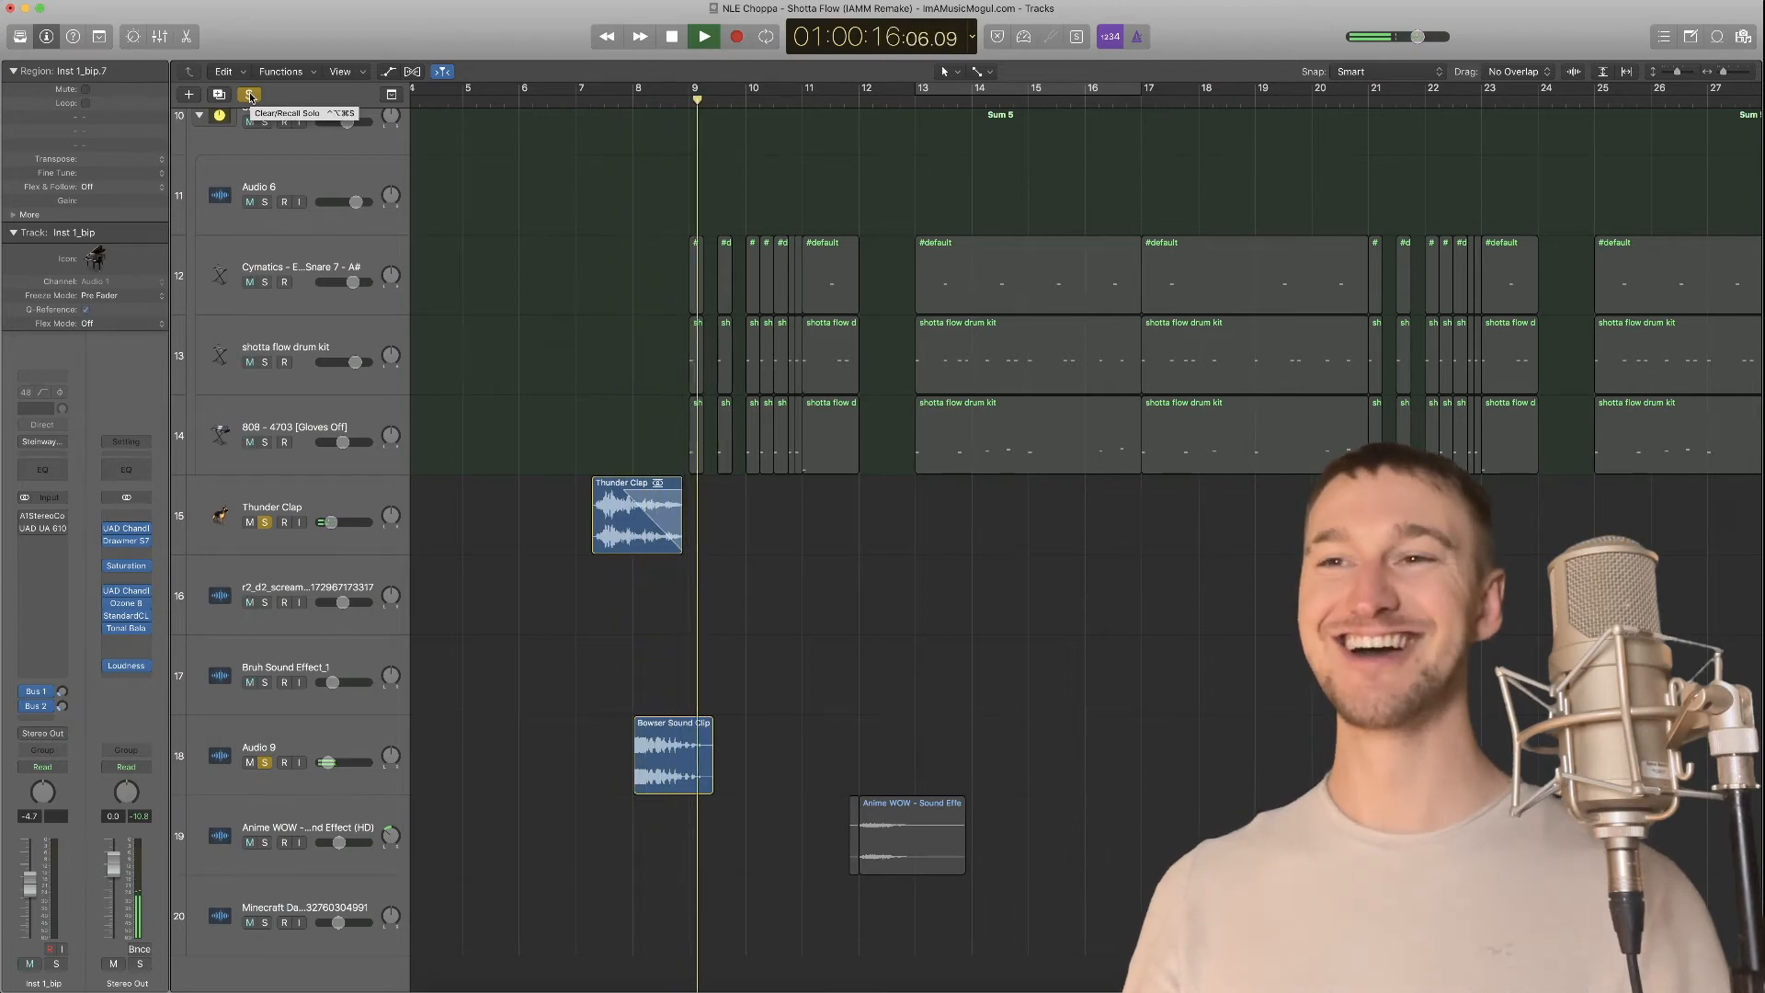
Clear all solos, play the full mix past the Anime WOW effect and on to about bar 28, and stop playback
{"action": "left_click", "coordinate": [249, 96]}
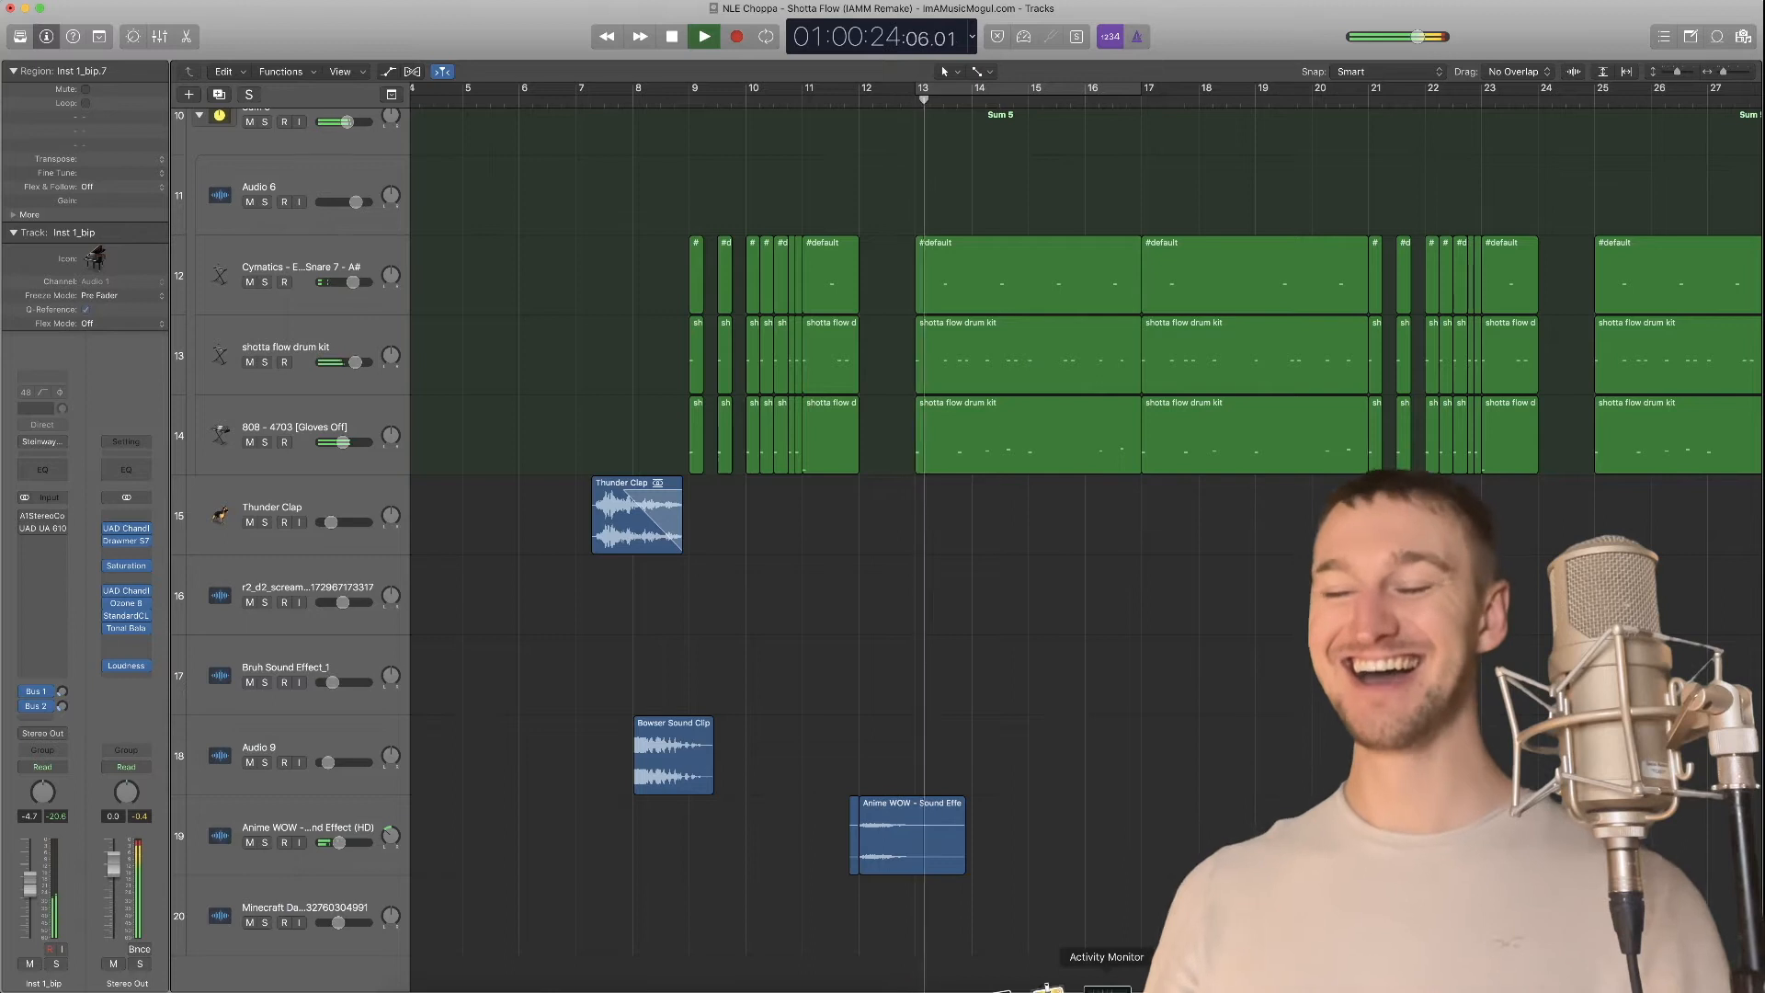
{"action": "scroll", "coordinate": [1032, 795], "scroll_direction": "right", "scroll_amount": 15}
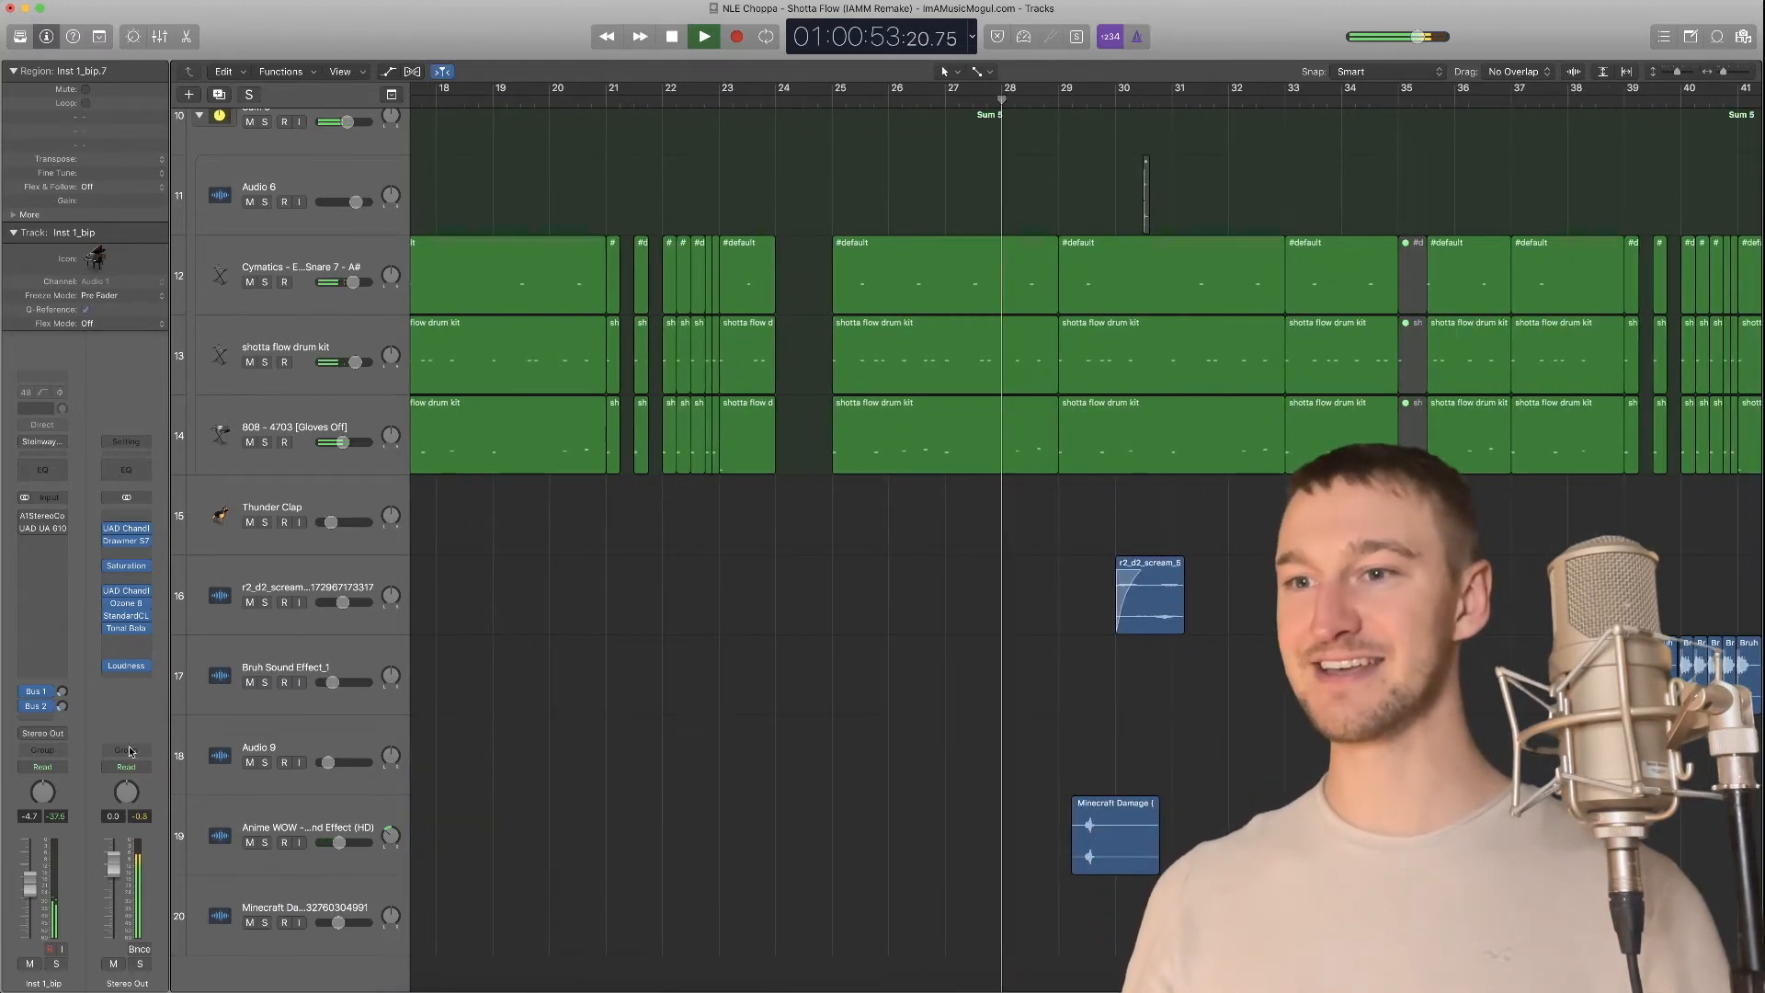
{"action": "scroll", "coordinate": [482, 818], "scroll_direction": "right", "scroll_amount": 5}
{"action": "key", "text": "space"}
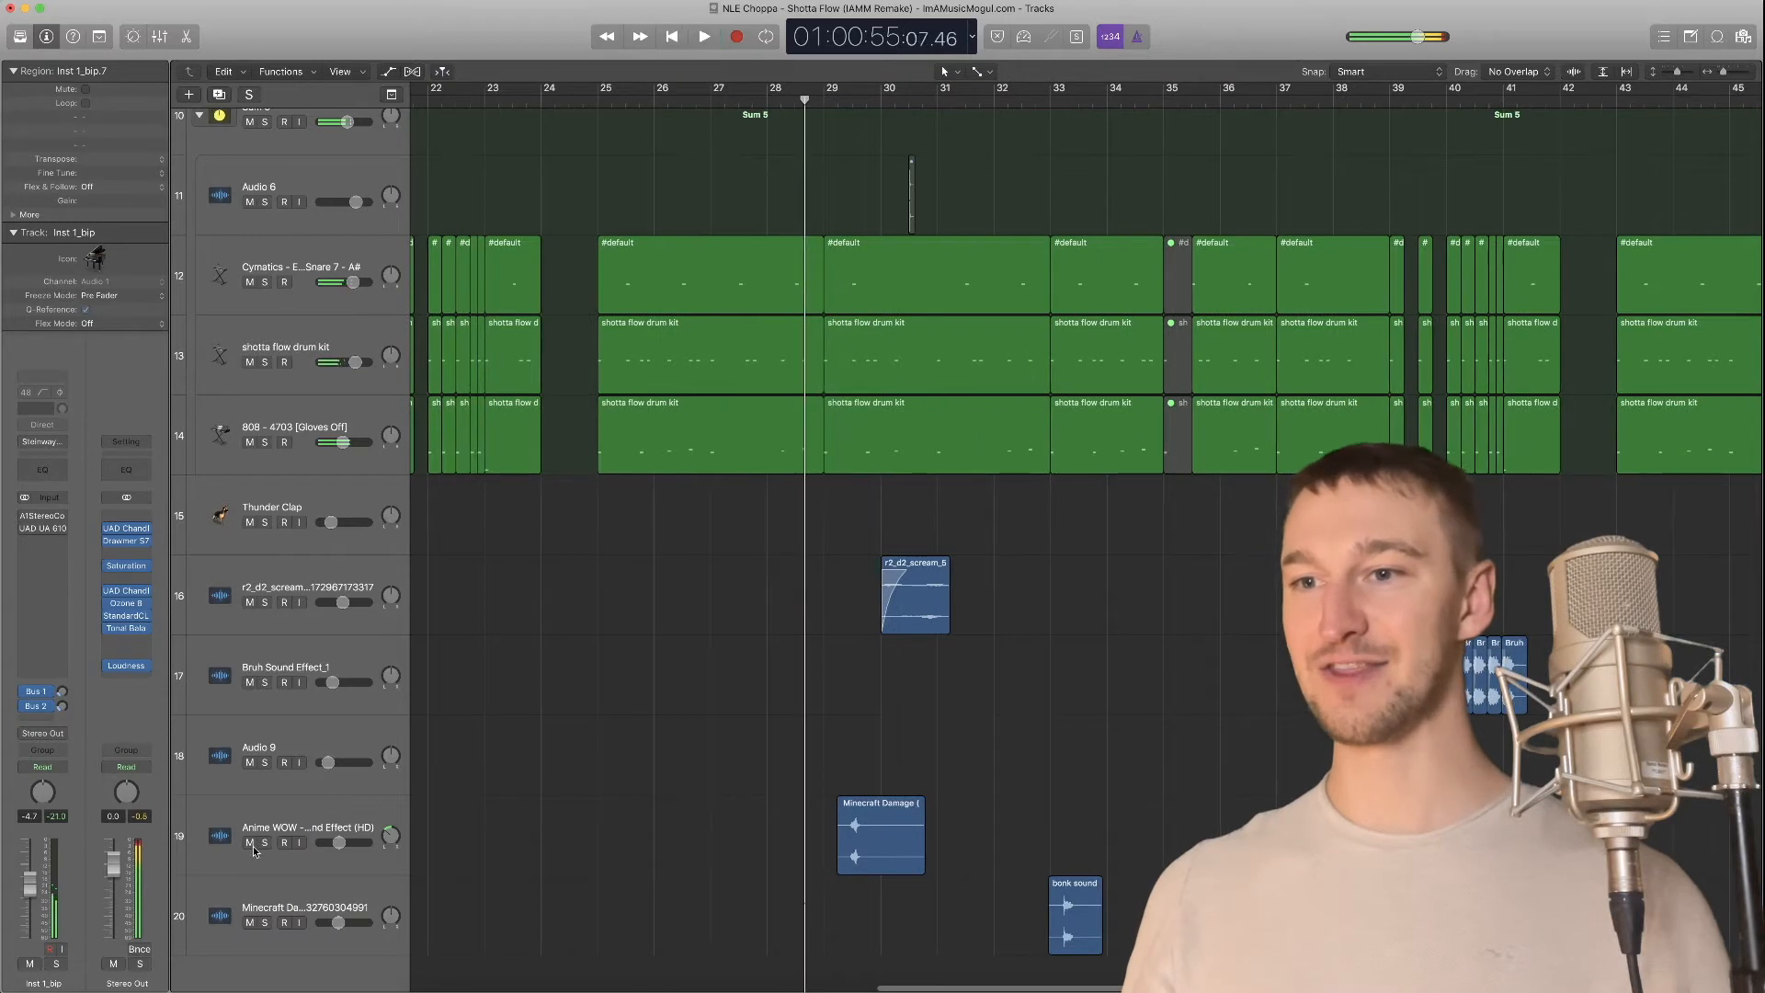
Solo the Anime WOW track, play through its Minecraft Damage region near bar 29, and unsolo the track
{"action": "left_click", "coordinate": [266, 849]}
{"action": "key", "text": "space"}
{"action": "scroll", "coordinate": [682, 787], "scroll_direction": "right", "scroll_amount": 3}
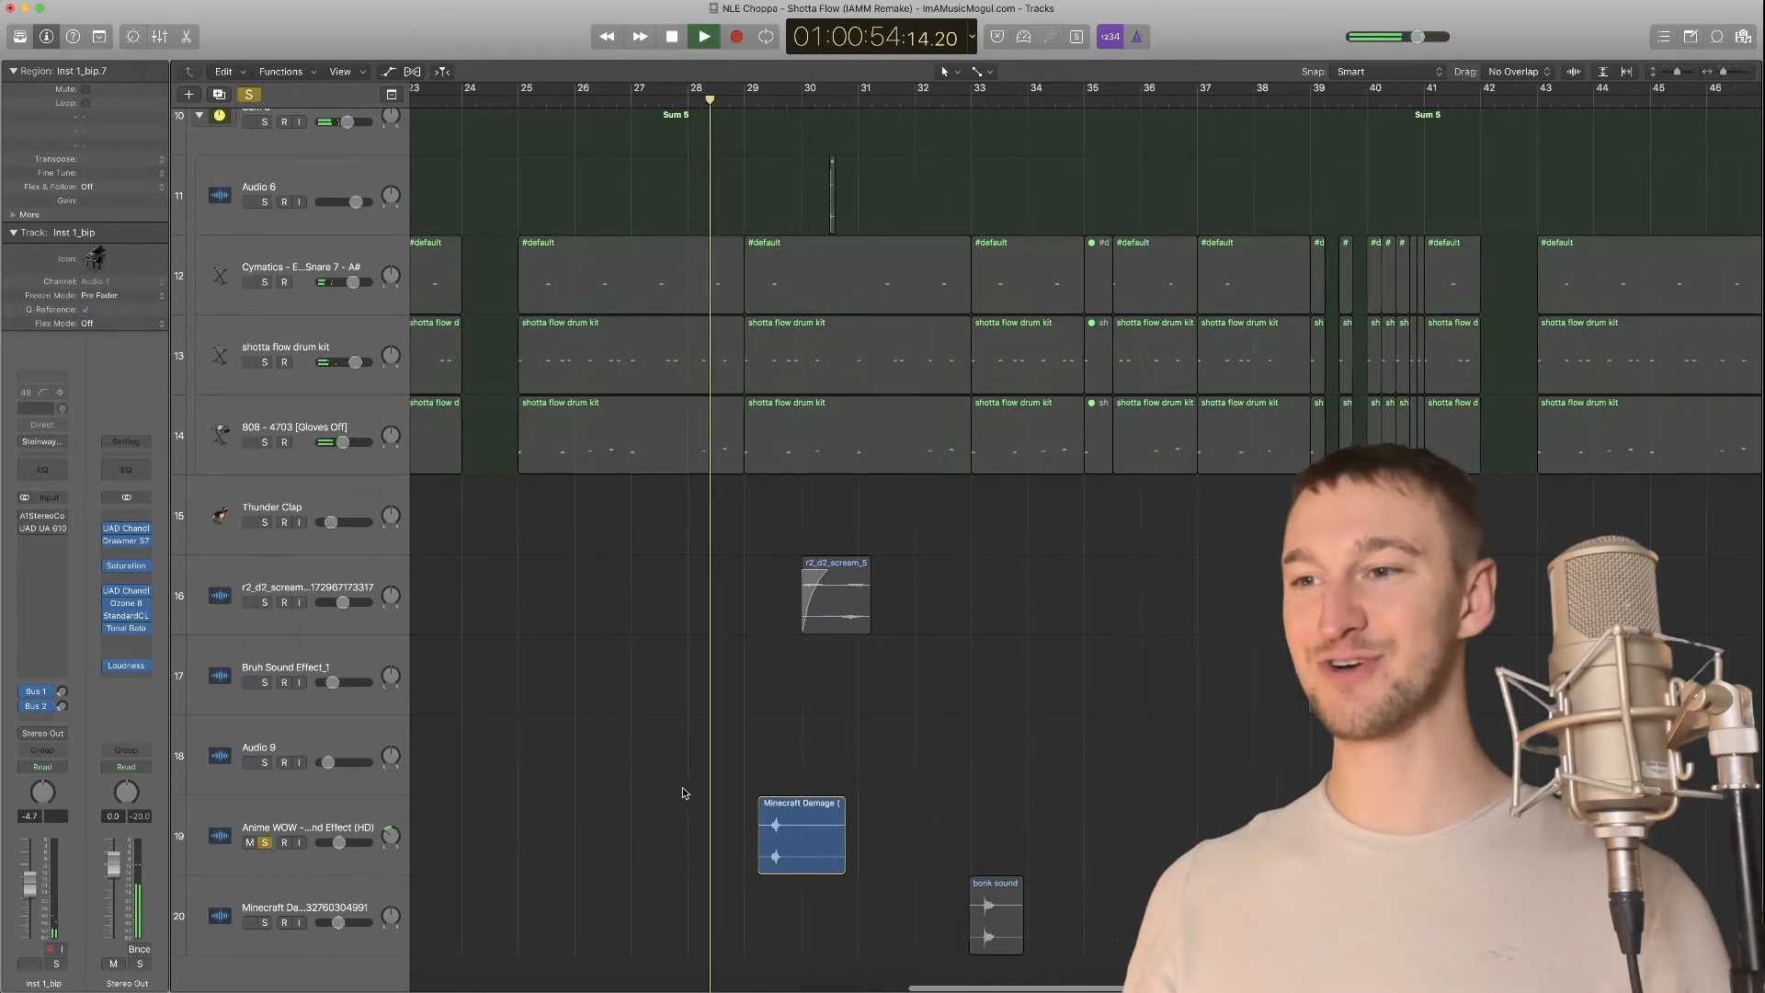
{"action": "key", "text": "space"}
{"action": "left_click", "coordinate": [265, 843]}
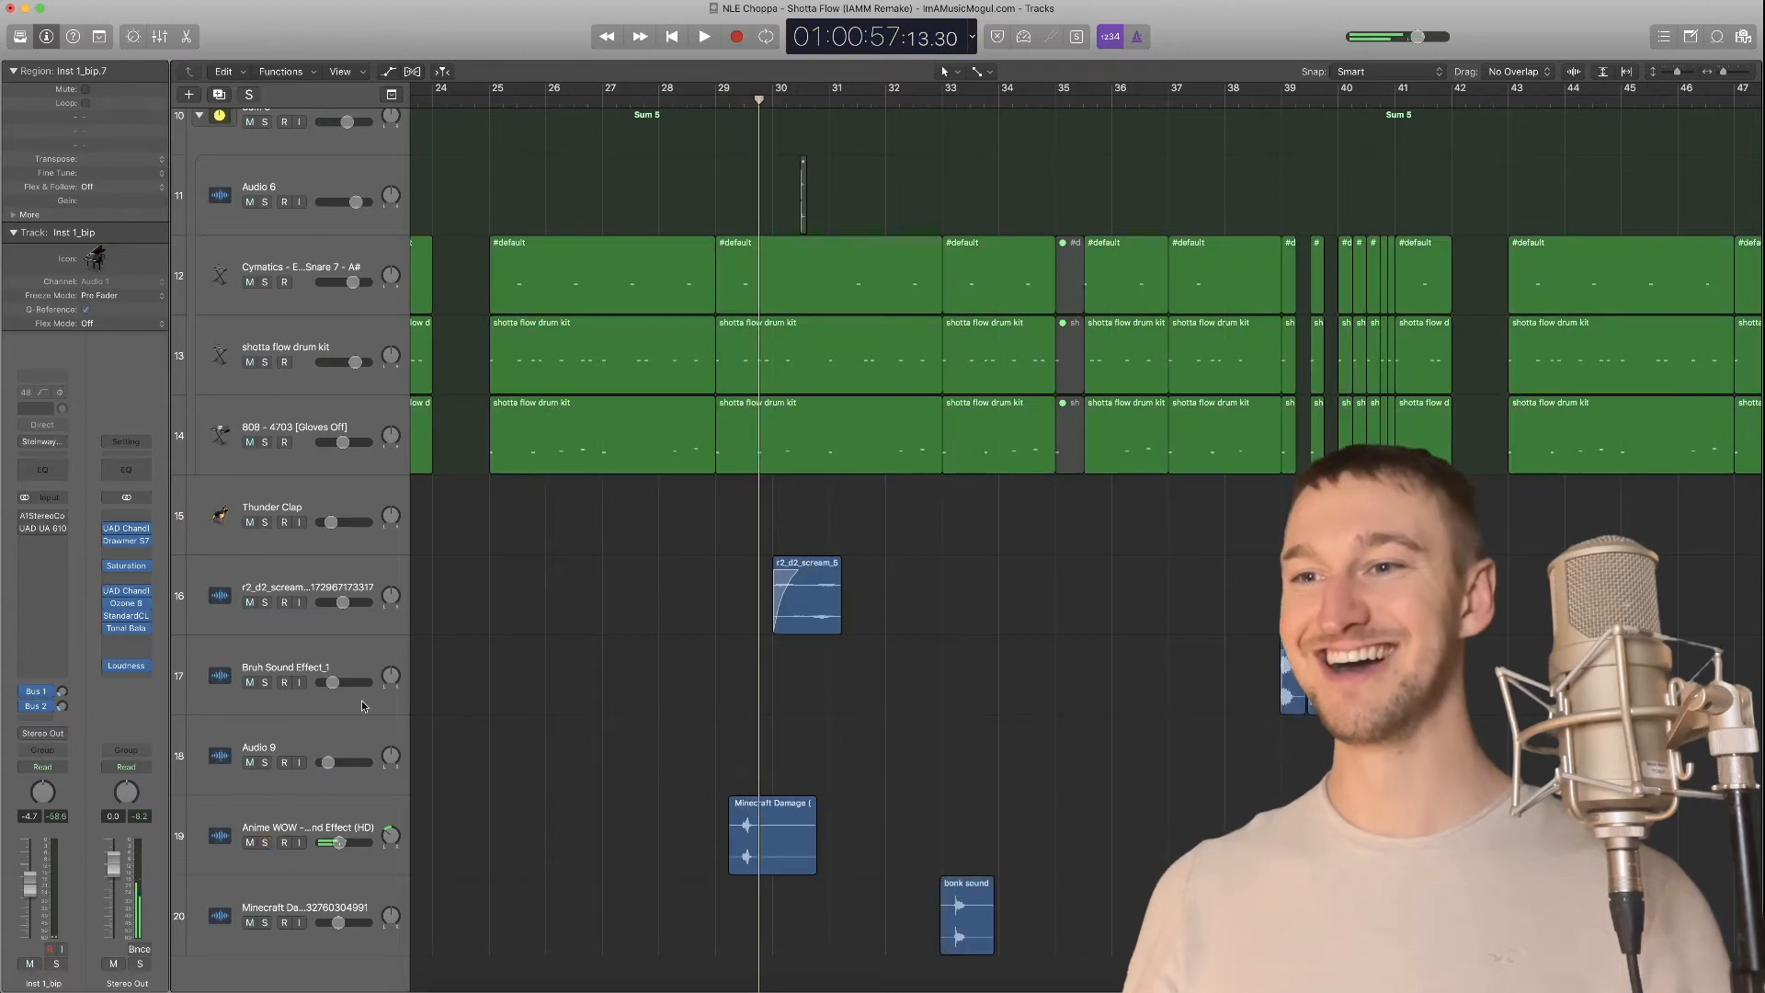
Solo the r2_d2_scream track, play its region at bar 30, then unsolo it and stop playback
{"action": "left_click", "coordinate": [265, 604]}
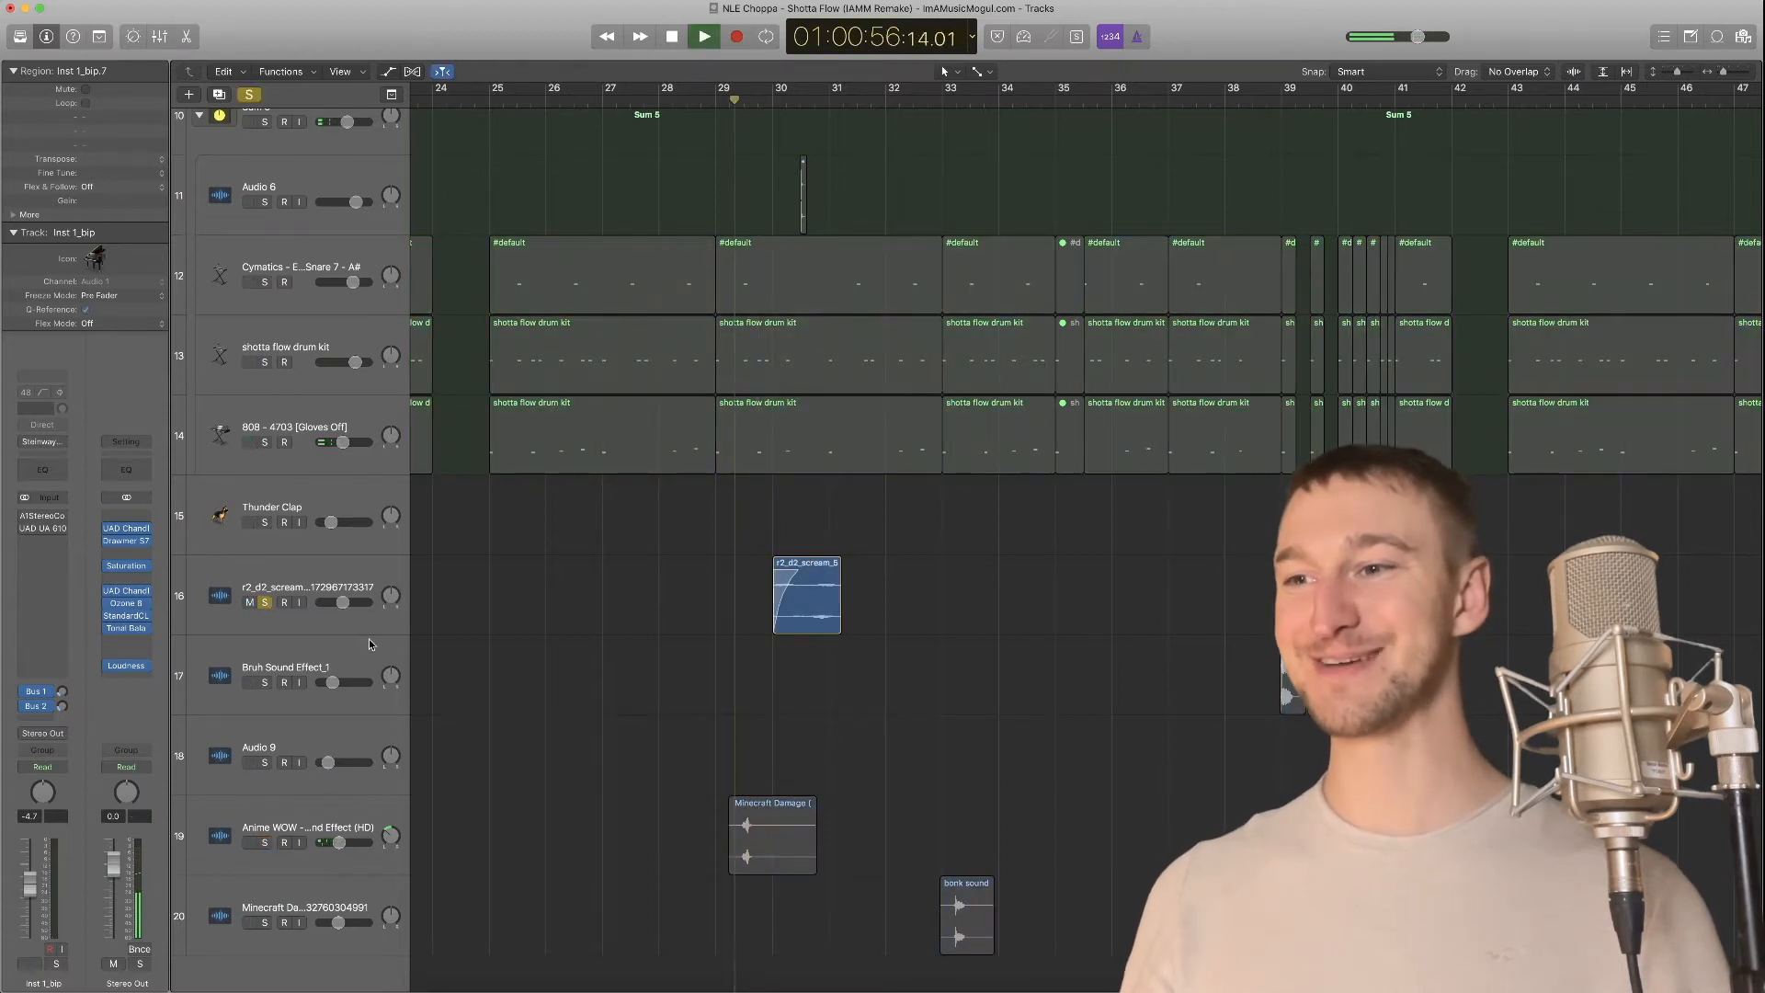
{"action": "left_click", "coordinate": [266, 602]}
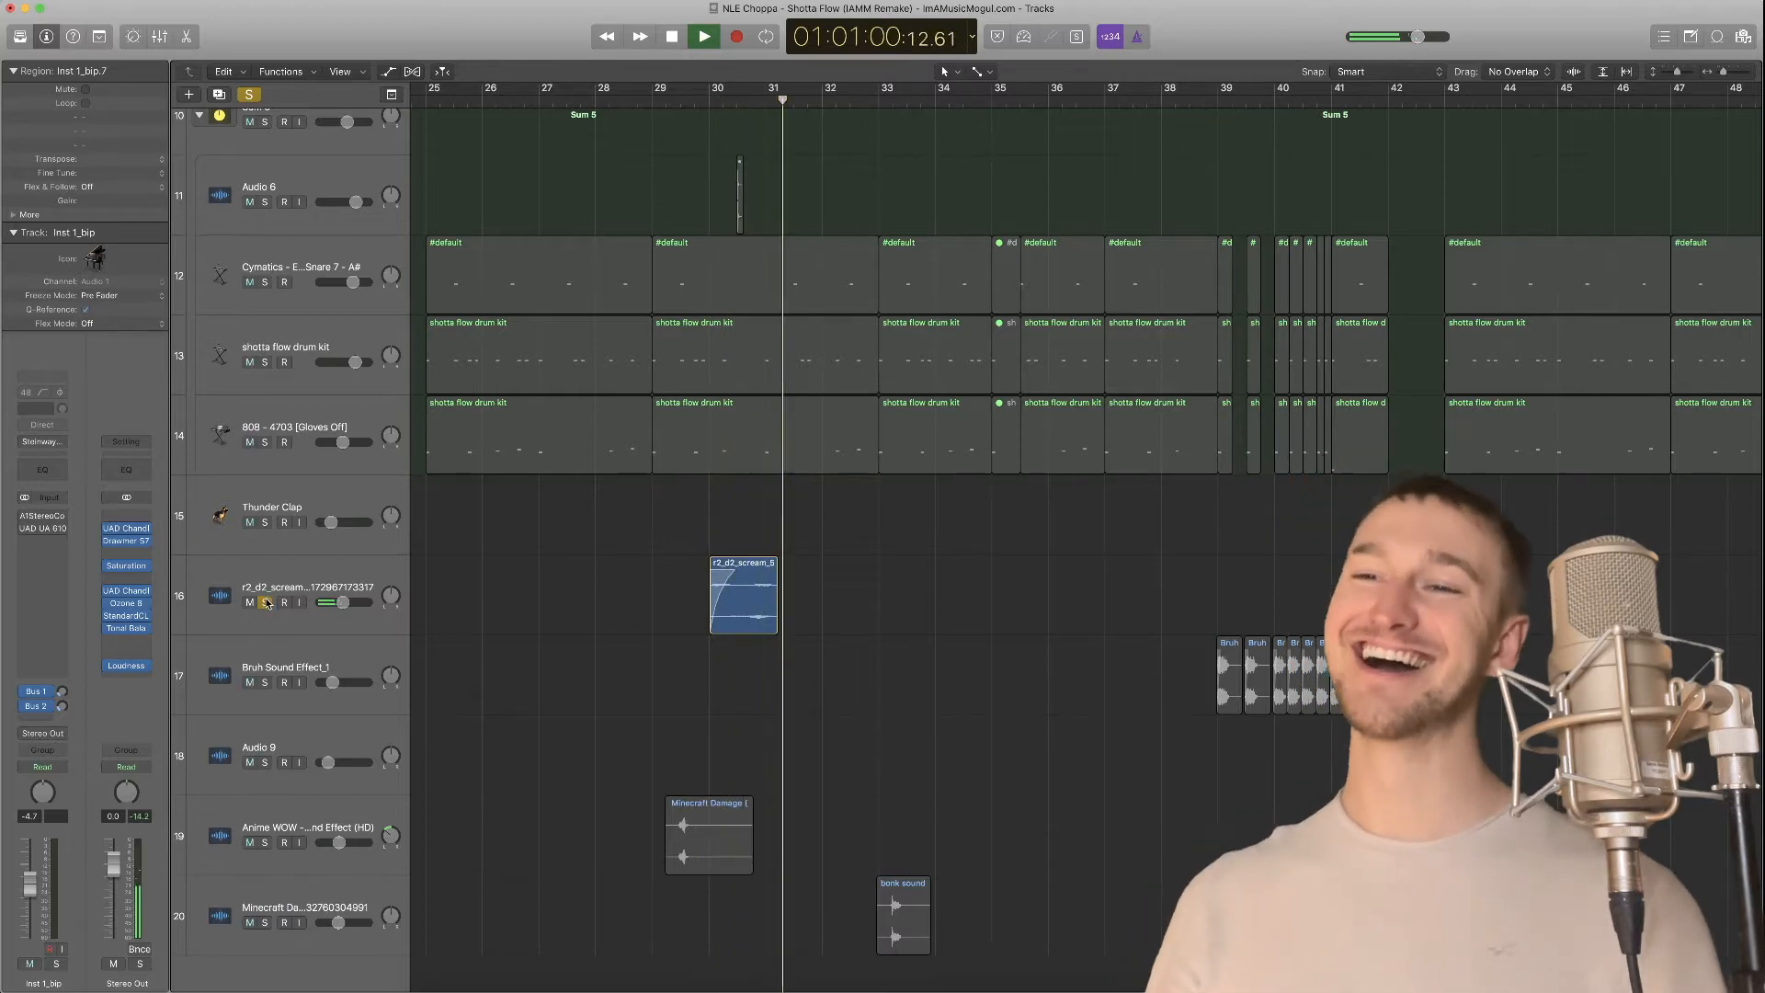
{"action": "key", "text": "space"}
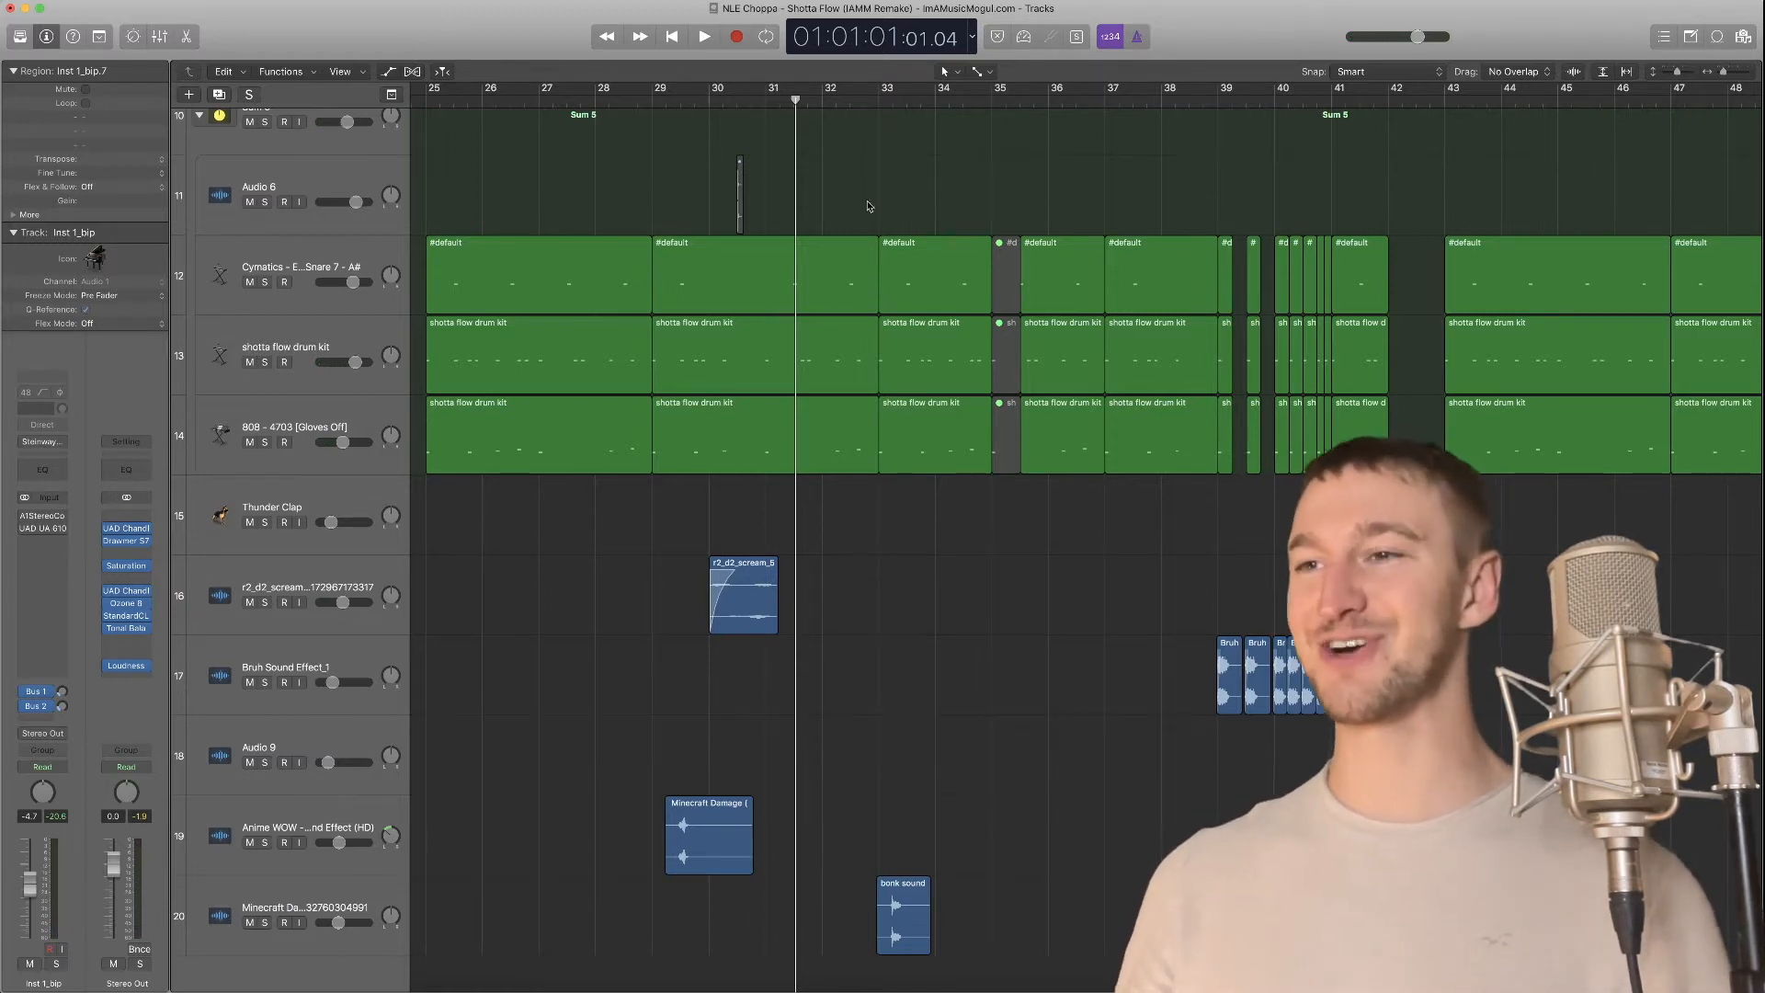
Place the playhead just before bar 33, audition the bonk sound region with its track soloed, and unsolo the track
{"action": "left_click", "coordinate": [859, 106]}
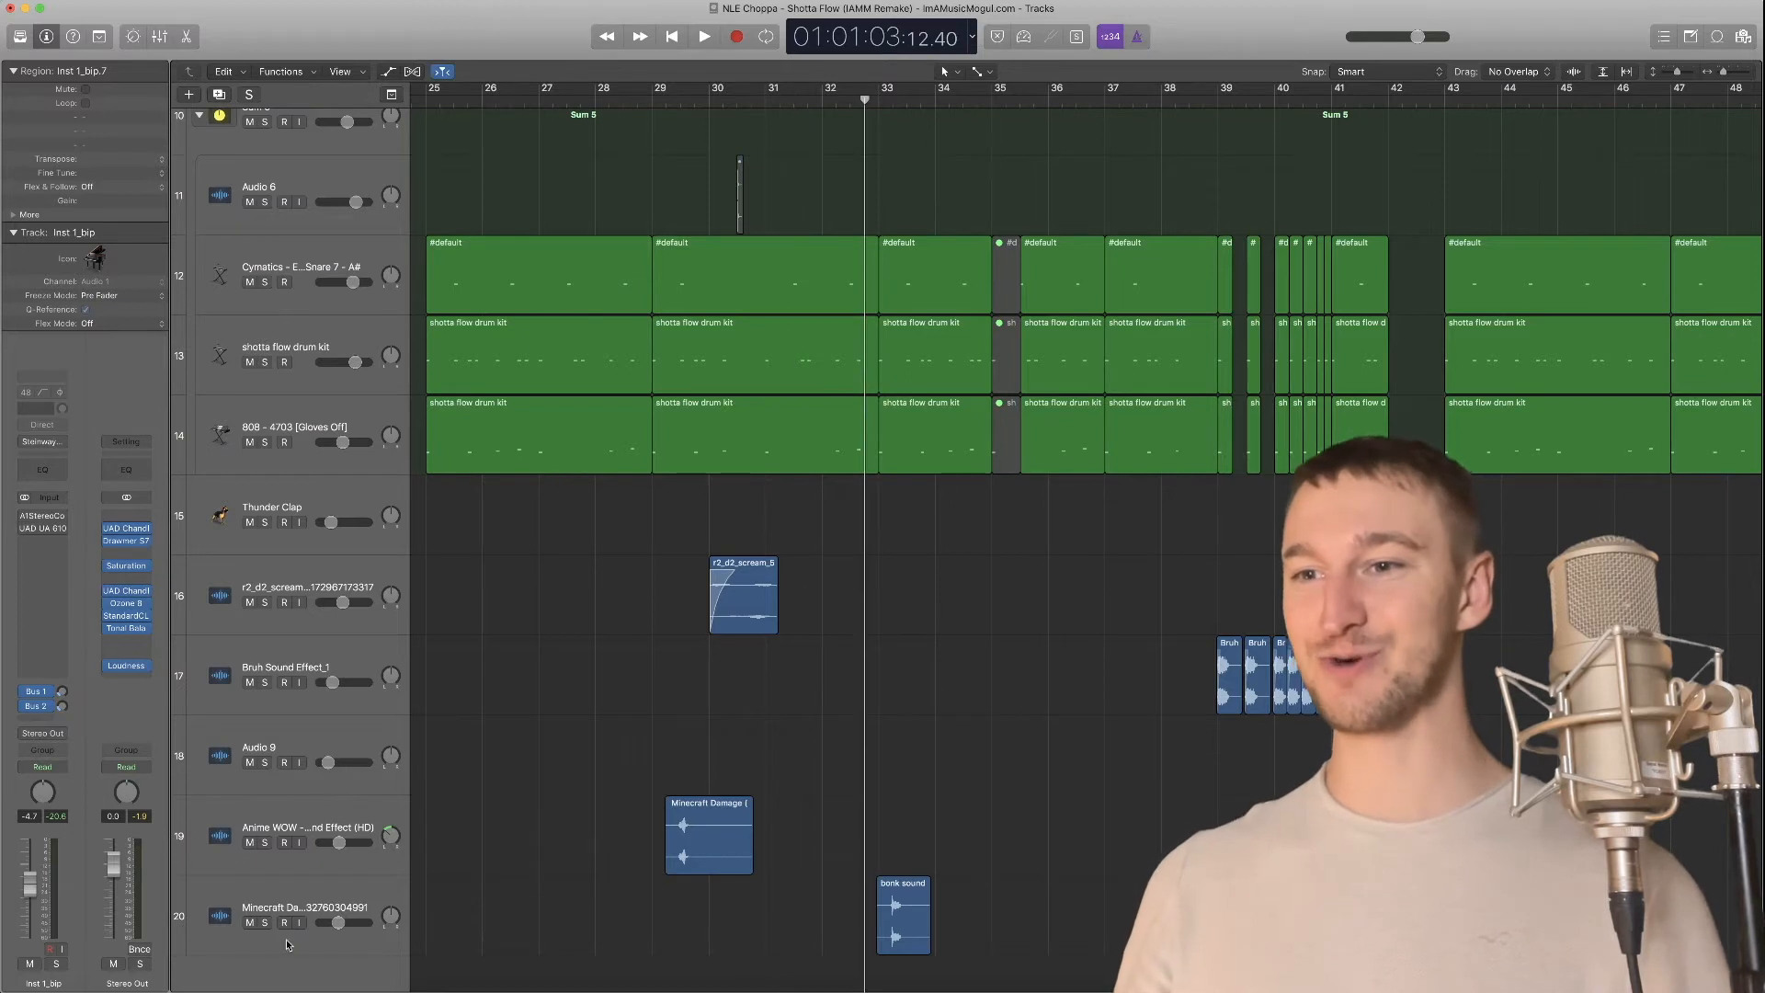
{"action": "left_click", "coordinate": [266, 923]}
{"action": "key", "text": "space"}
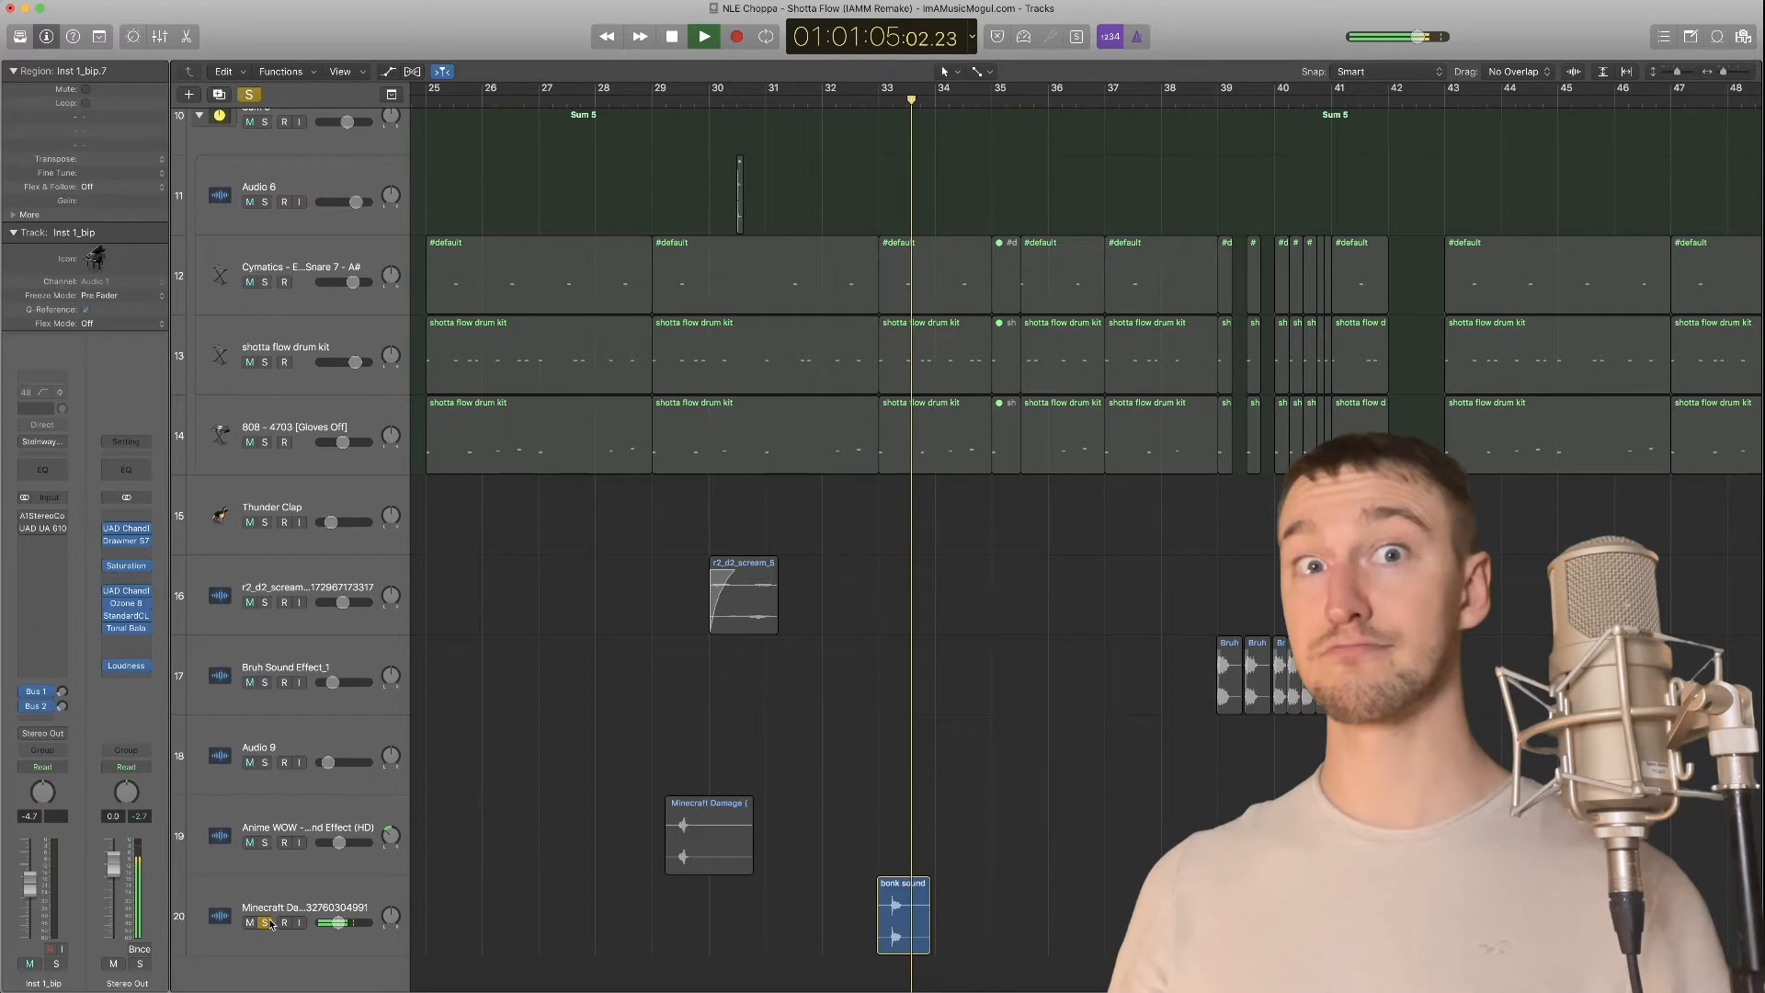
{"action": "key", "text": "space"}
{"action": "left_click", "coordinate": [267, 923]}
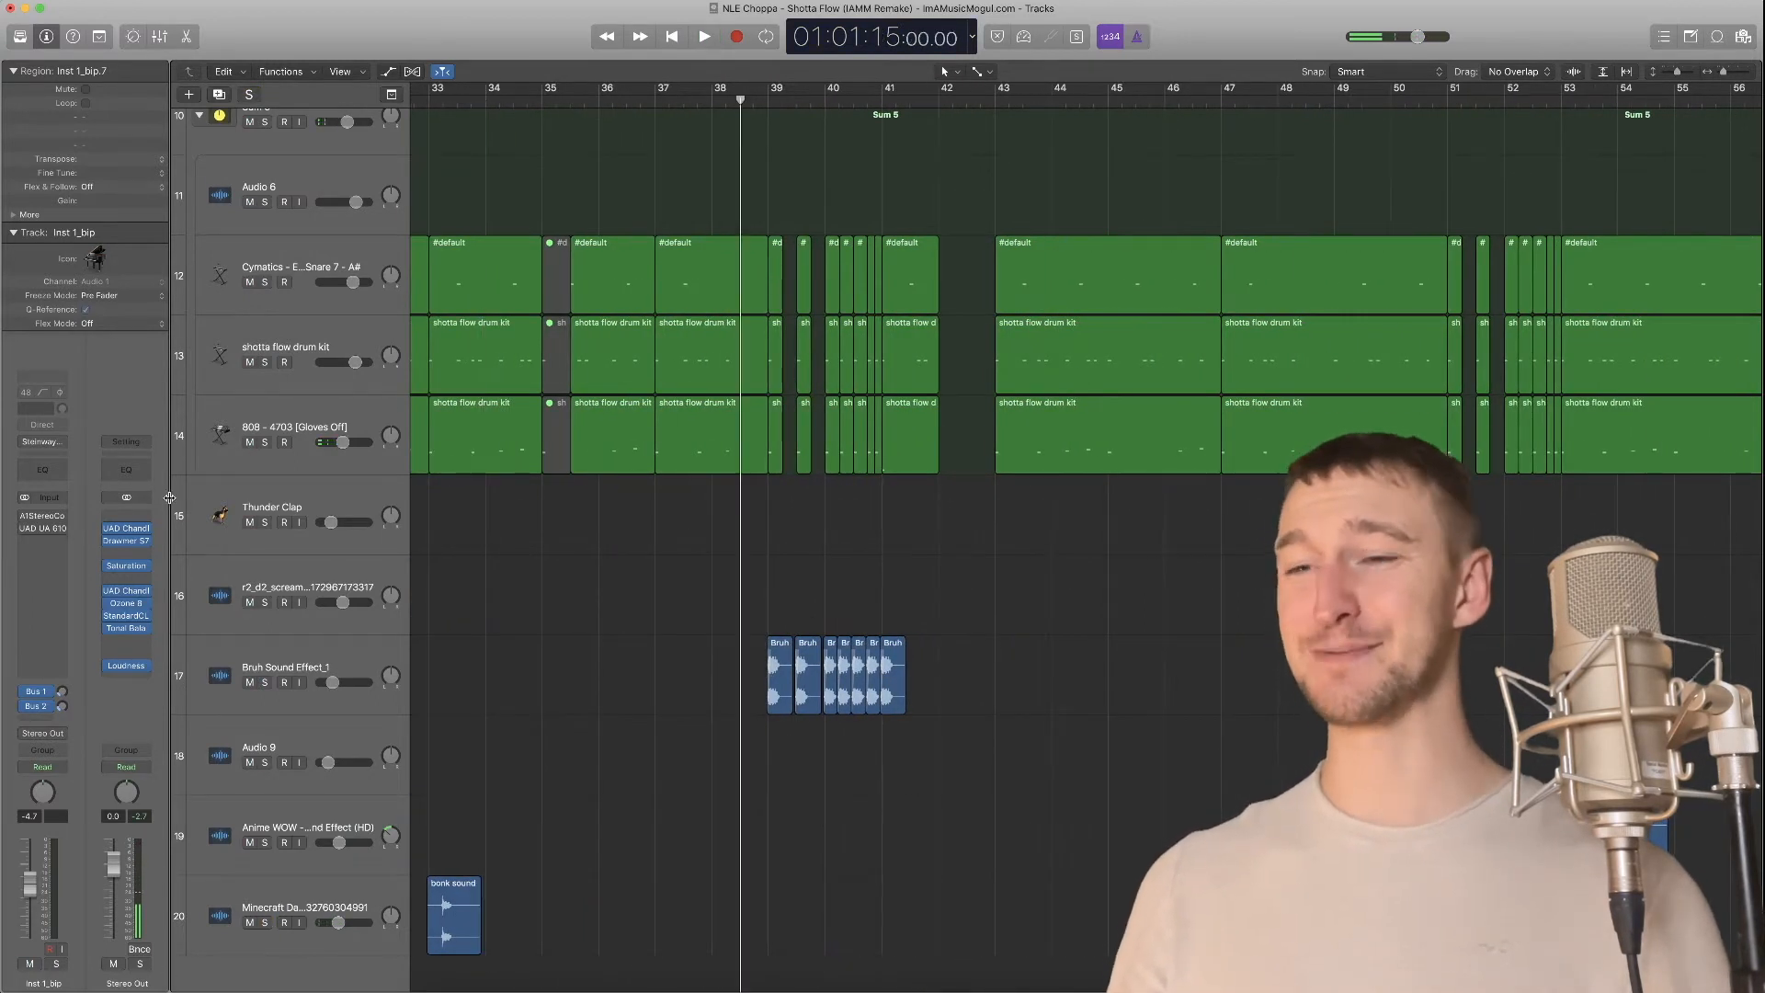
Play the full mix from about bar 38 through the Bruh Sound Effect regions and stop at about bar 44
{"action": "scroll", "coordinate": [1107, 719], "scroll_direction": "up", "scroll_amount": 5}
{"action": "scroll", "coordinate": [1107, 719], "scroll_direction": "down", "scroll_amount": 4}
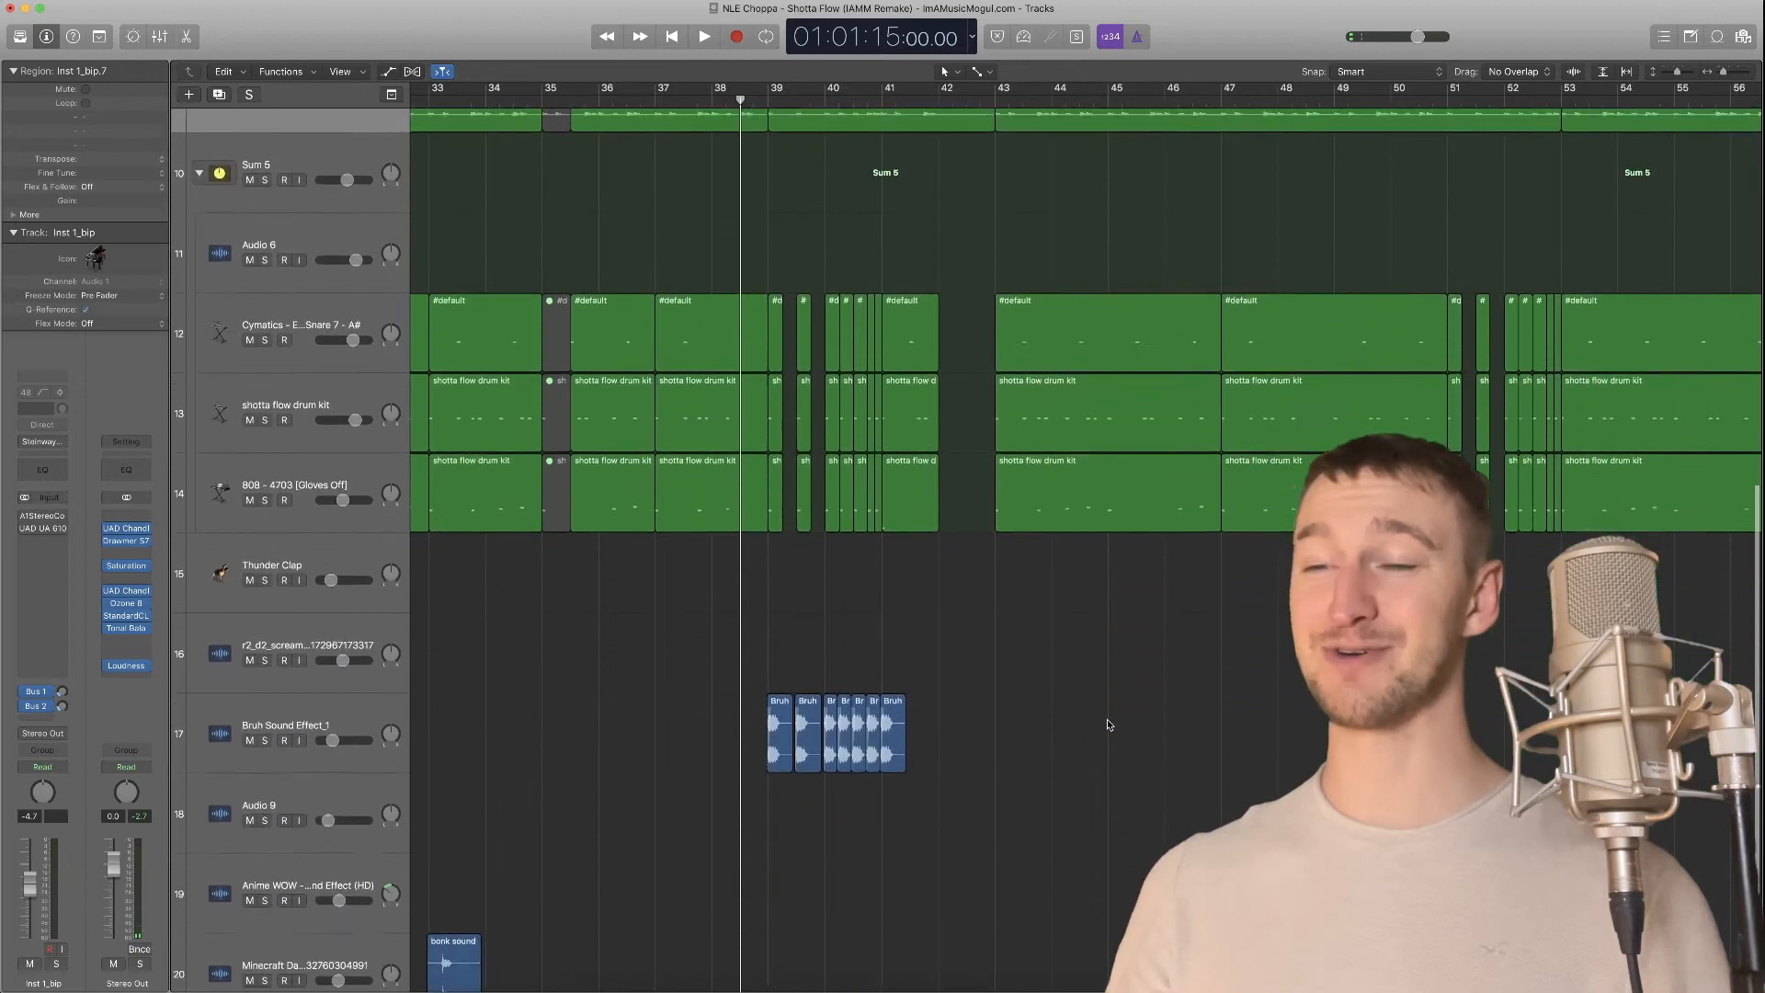
{"action": "scroll", "coordinate": [1109, 725], "scroll_direction": "down", "scroll_amount": 2}
{"action": "key", "text": "space"}
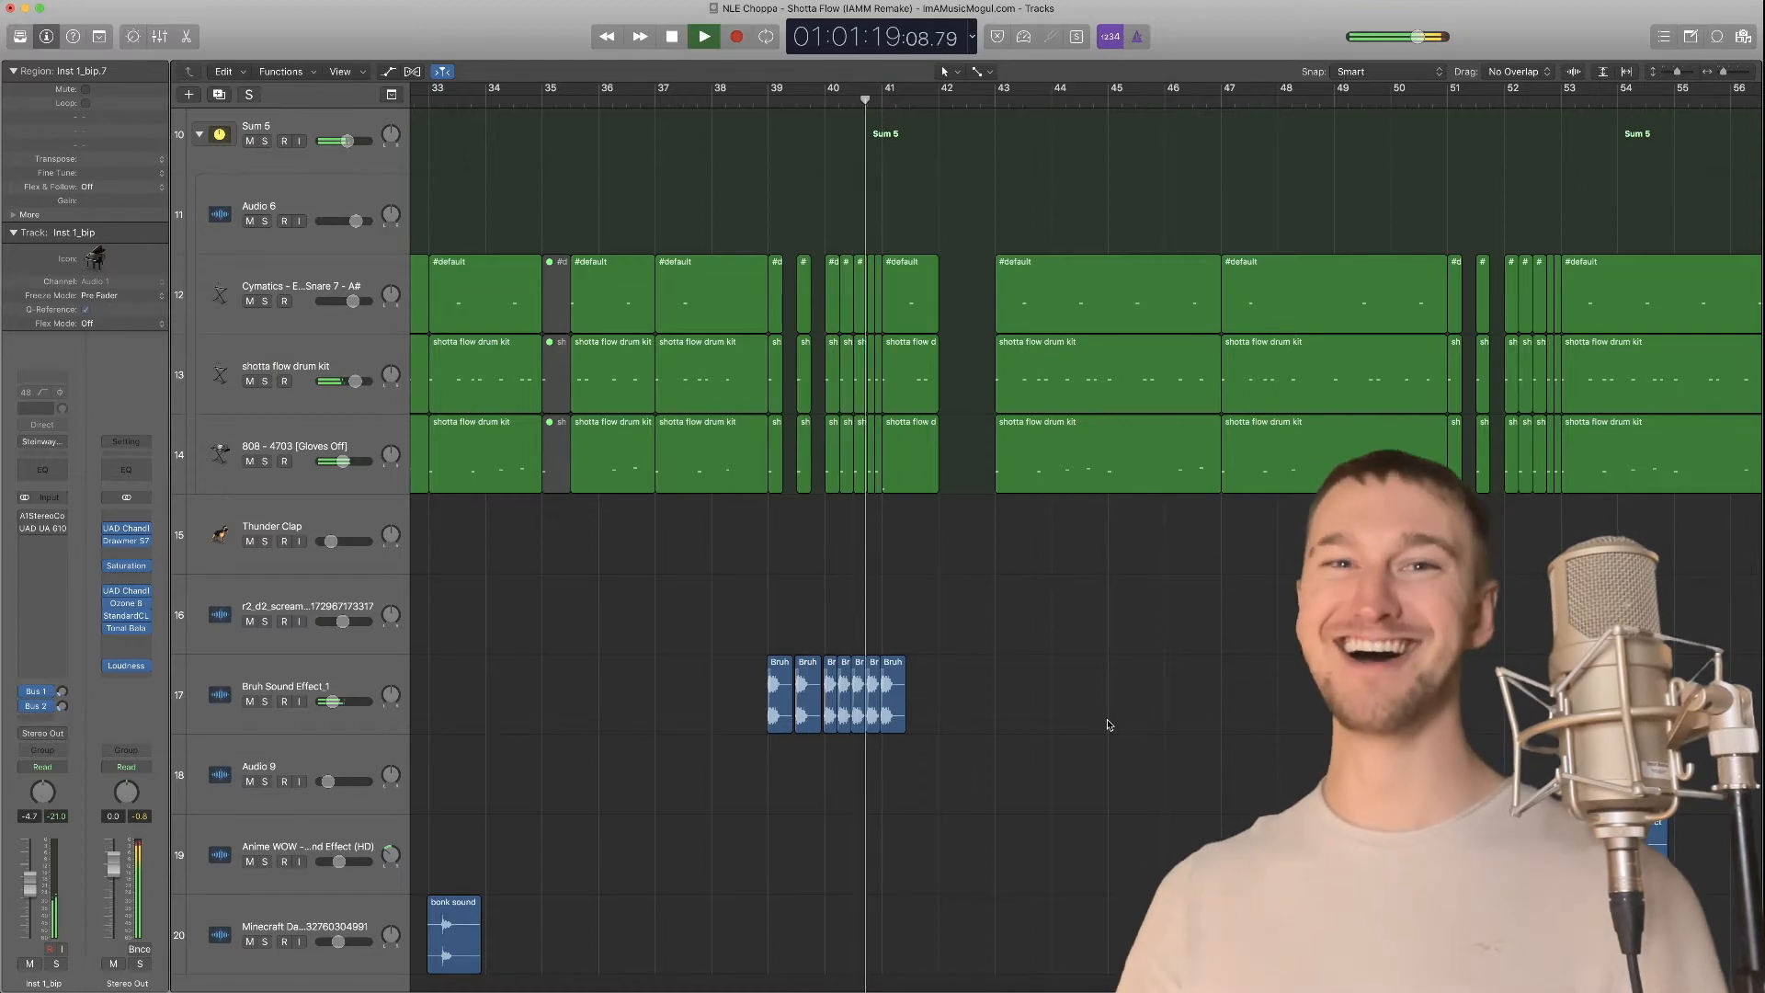
{"action": "scroll", "coordinate": [1103, 721], "scroll_direction": "right", "scroll_amount": 5}
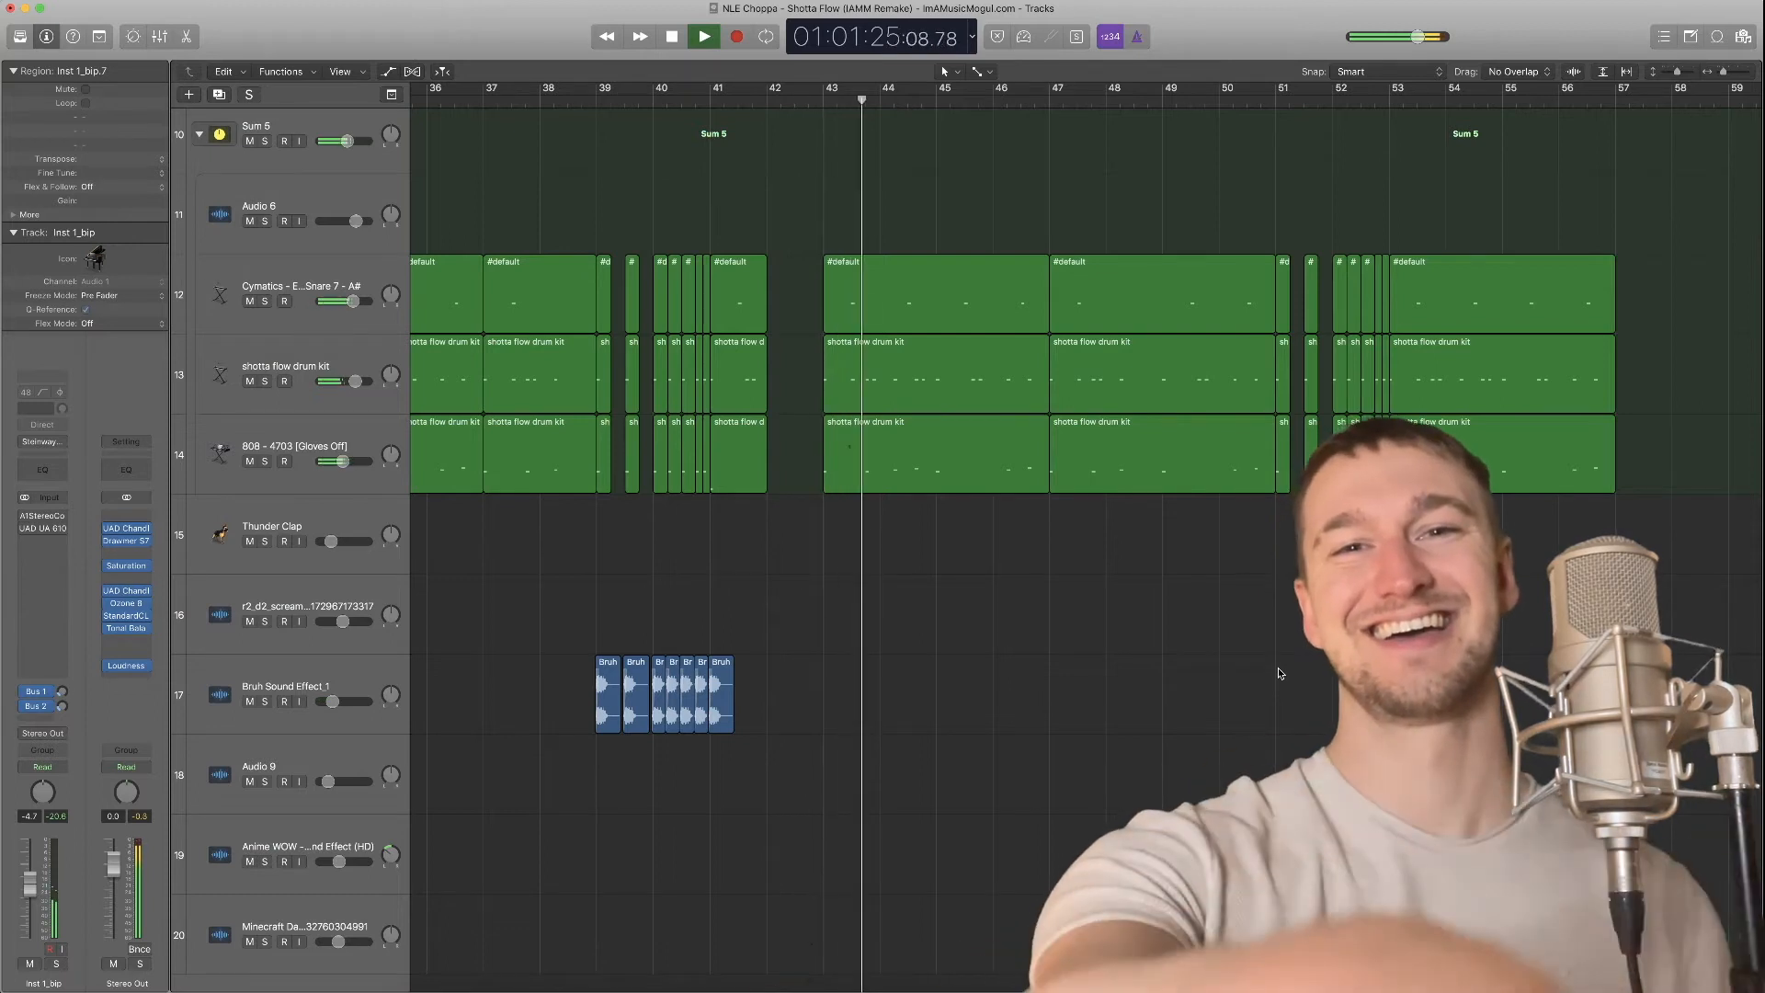
{"action": "key", "text": "space"}
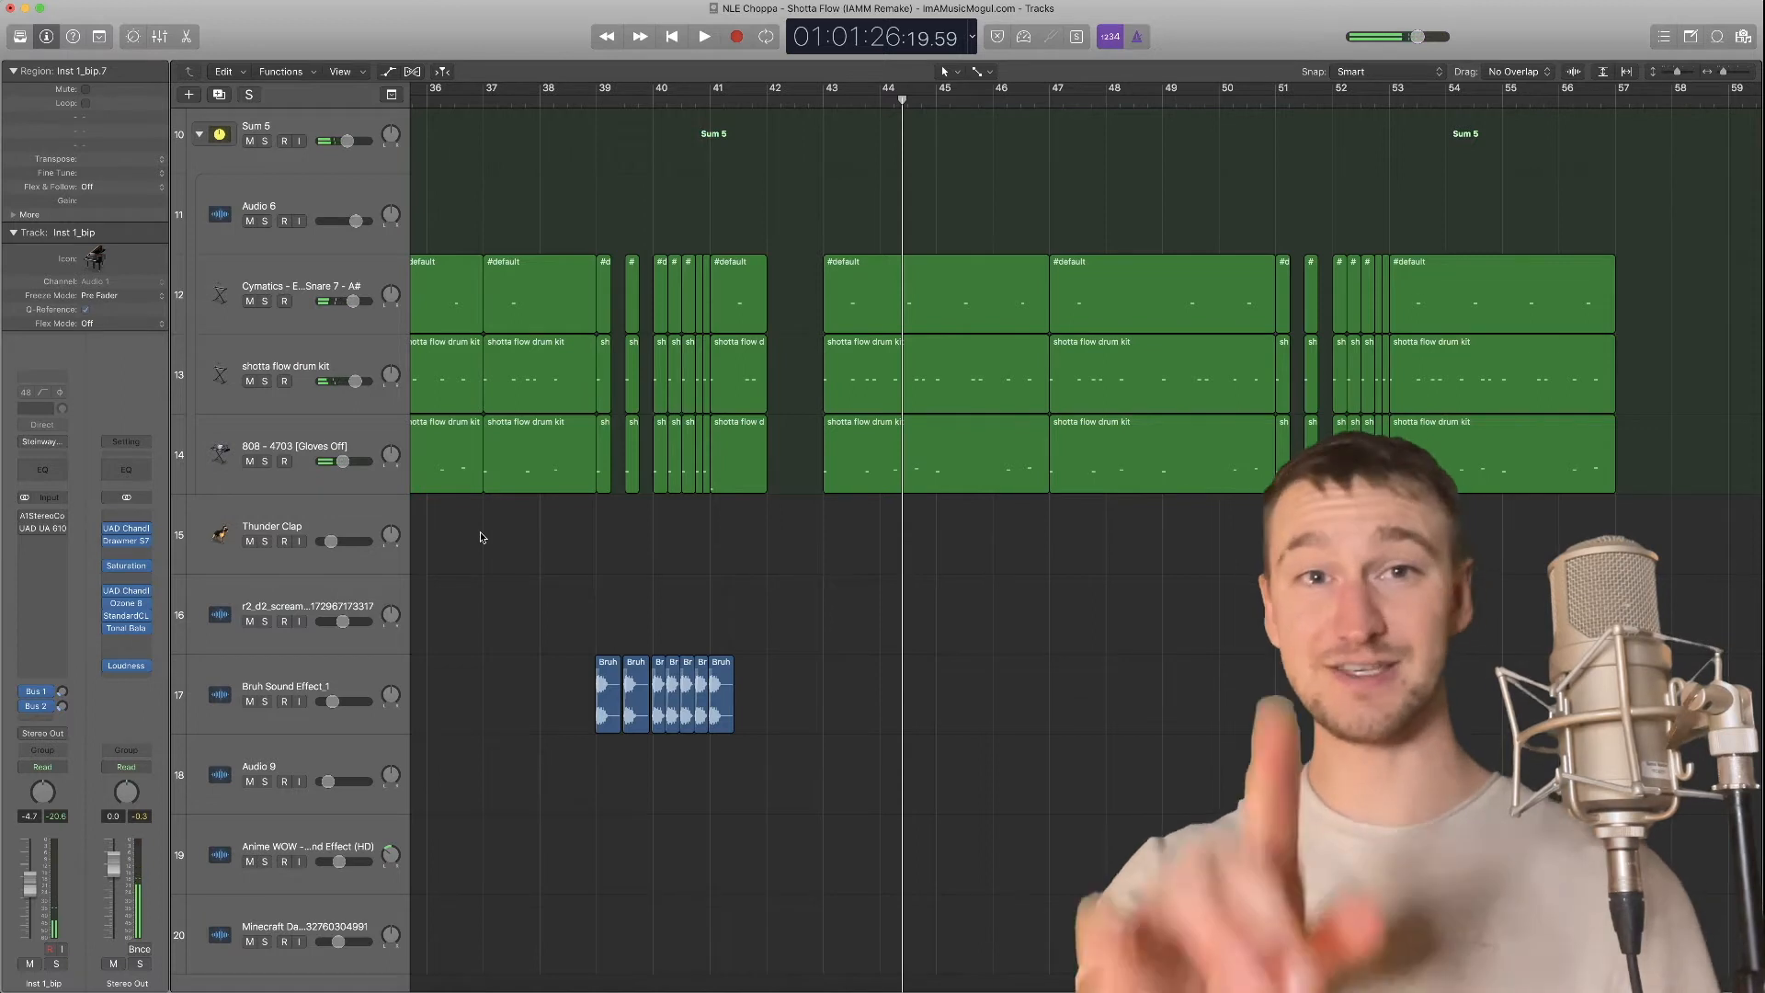
Select the Sum 5 drum summing stack and collapse it to a single track
{"action": "scroll", "coordinate": [960, 715], "scroll_direction": "up", "scroll_amount": 6}
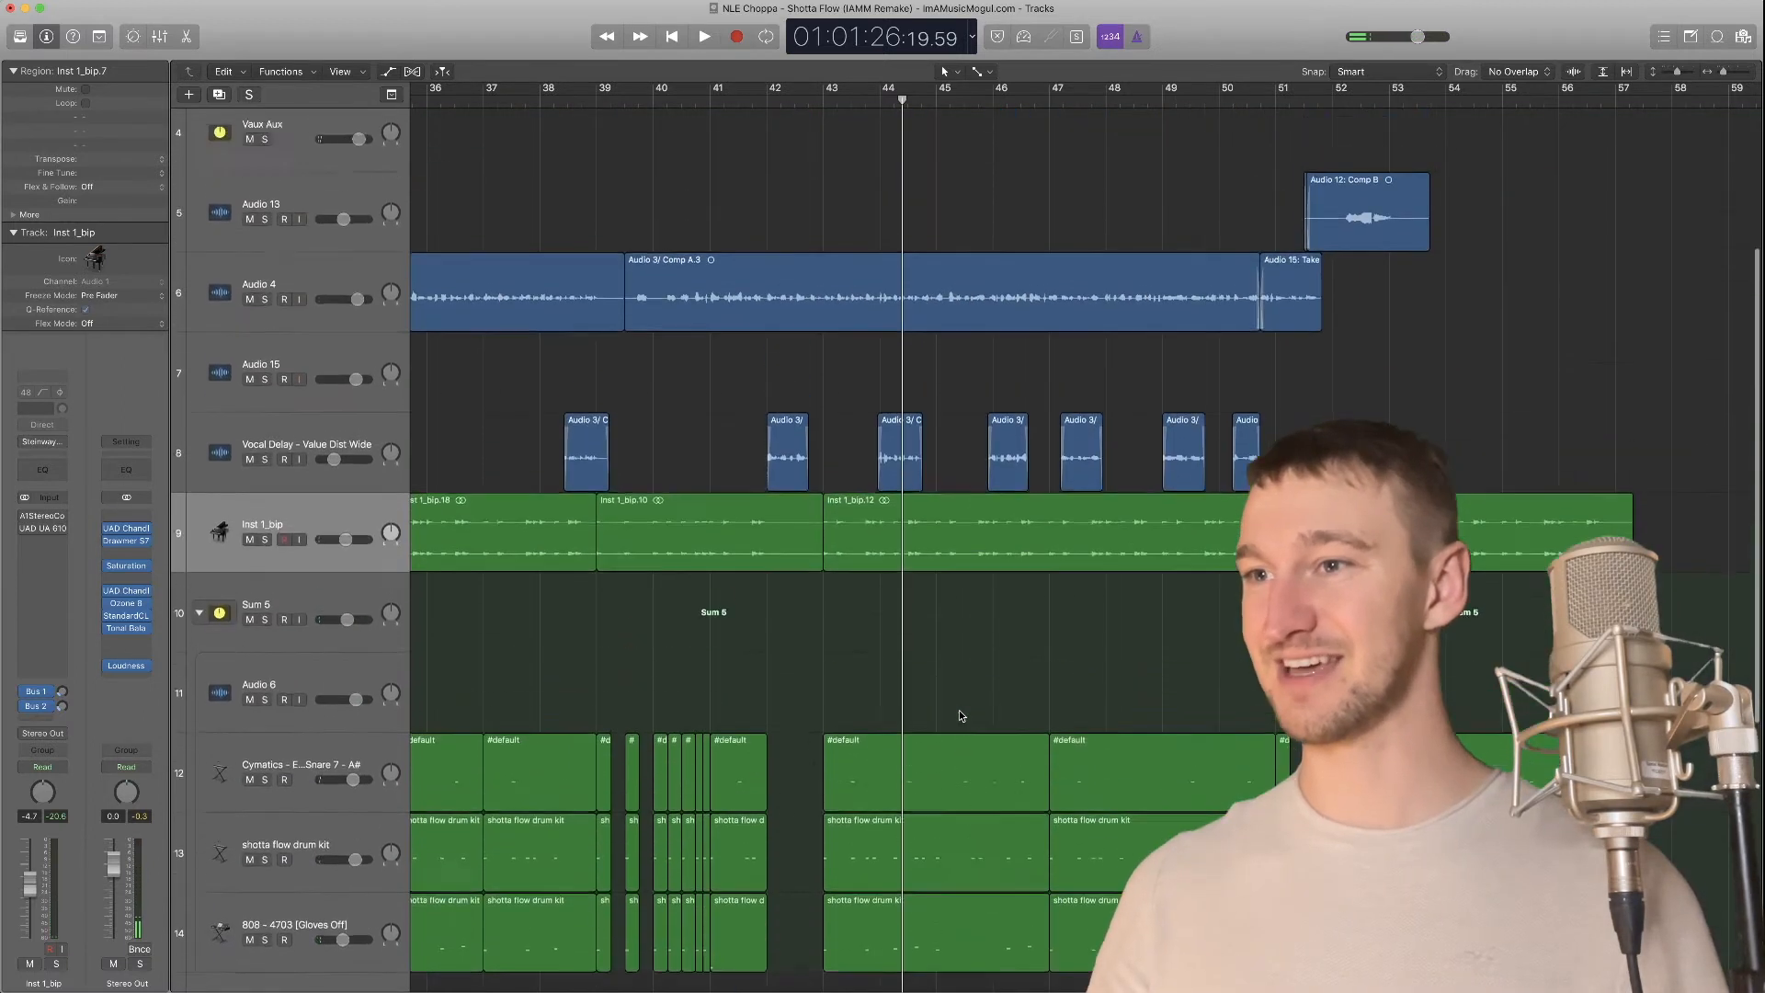
{"action": "scroll", "coordinate": [961, 715], "scroll_direction": "up", "scroll_amount": 4}
{"action": "scroll", "coordinate": [961, 715], "scroll_direction": "left", "scroll_amount": 7}
{"action": "key", "text": "super+Left"}
{"action": "key", "text": "super+Left"}
{"action": "key", "text": "super+Left"}
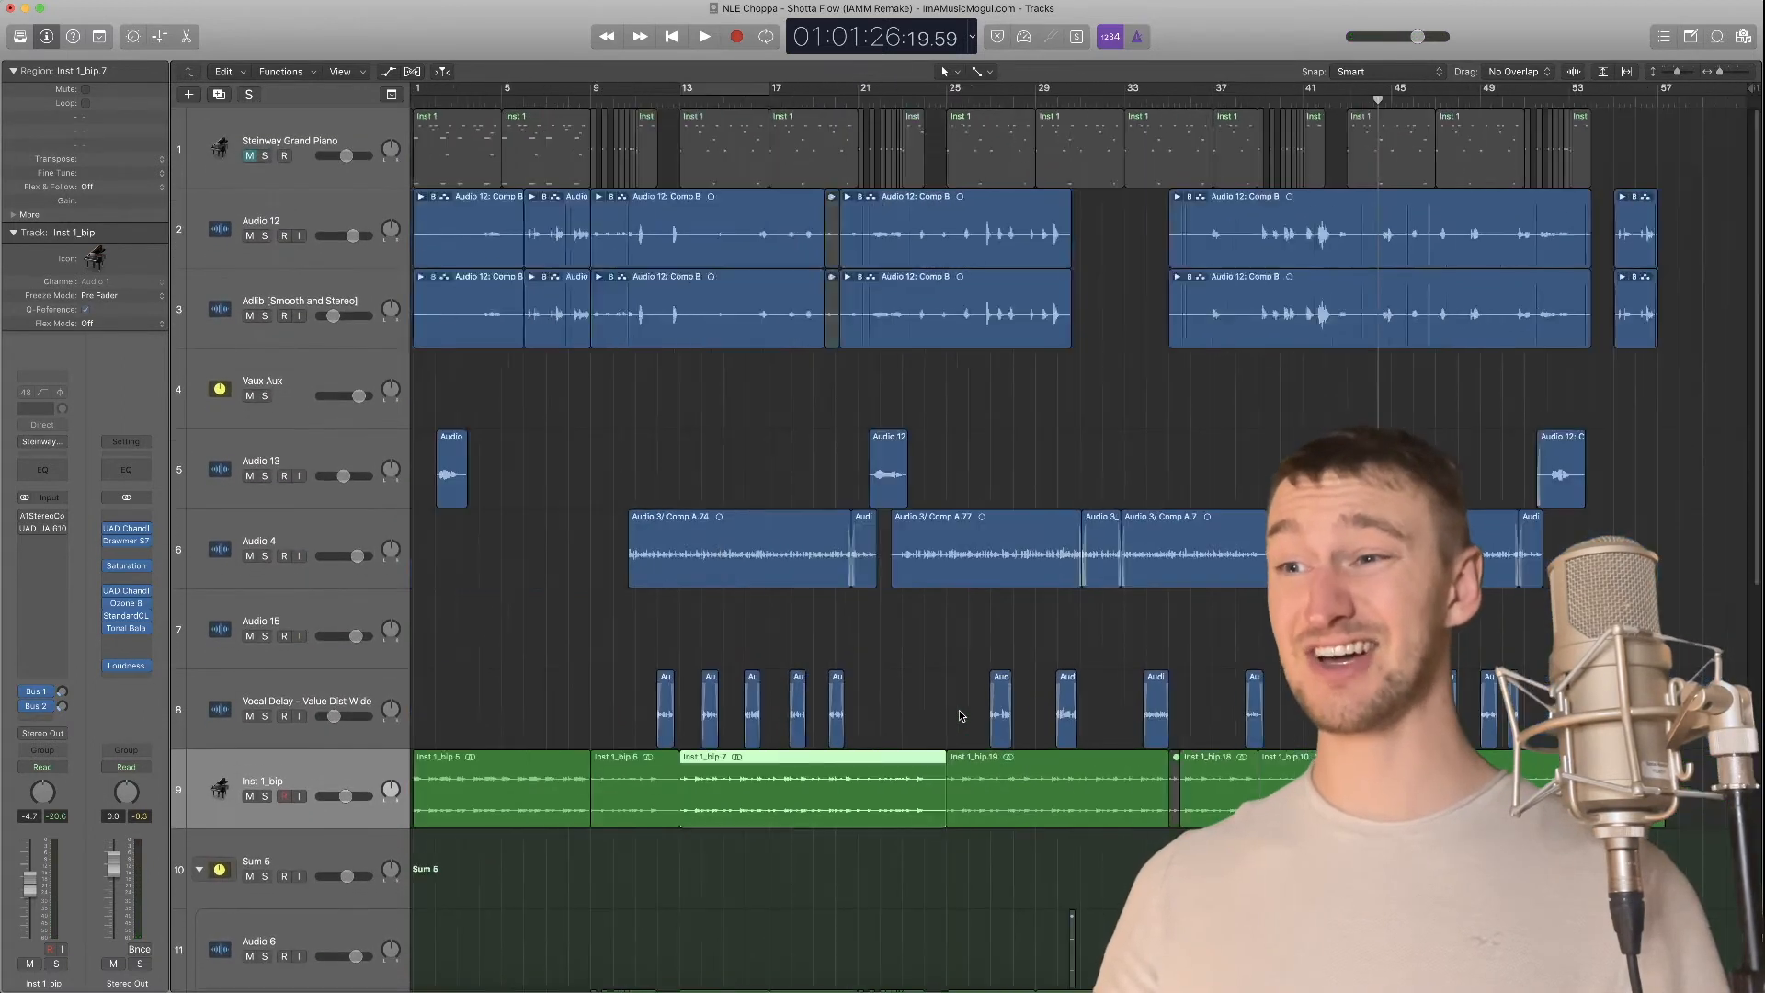
{"action": "scroll", "coordinate": [961, 716], "scroll_direction": "down", "scroll_amount": 3}
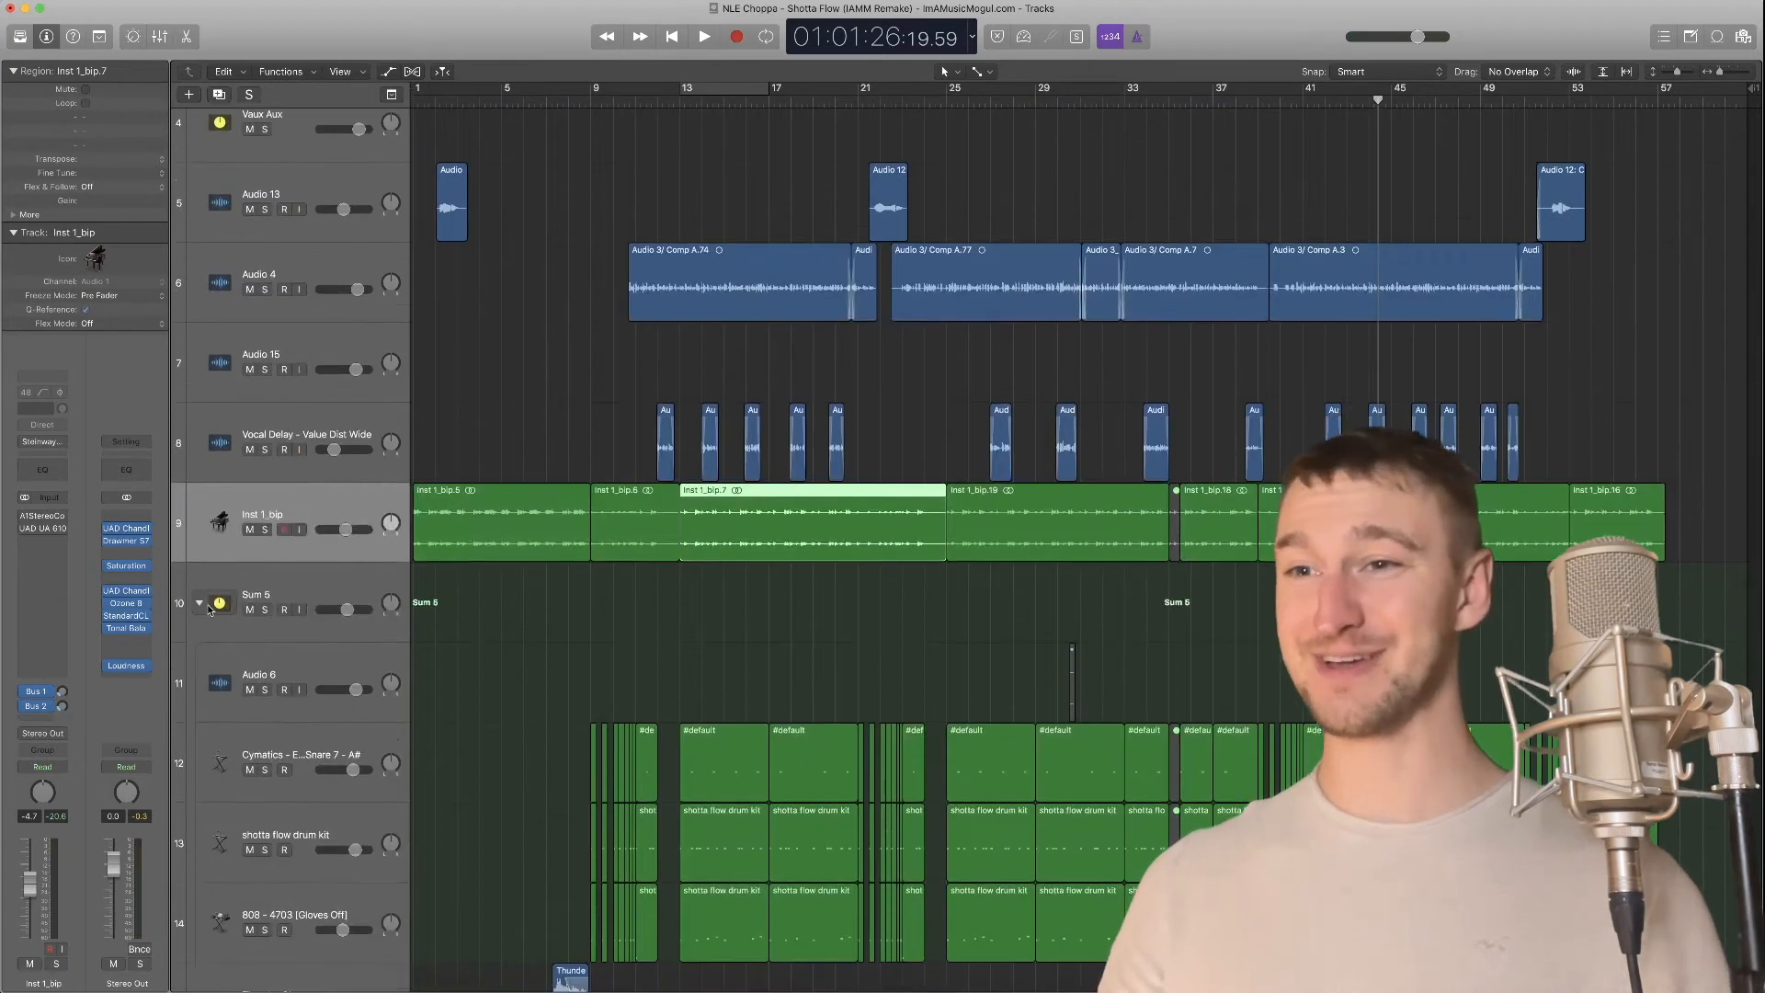
{"action": "left_click", "coordinate": [210, 608]}
{"action": "left_click", "coordinate": [199, 603]}
{"action": "scroll", "coordinate": [630, 686], "scroll_direction": "down", "scroll_amount": 1}
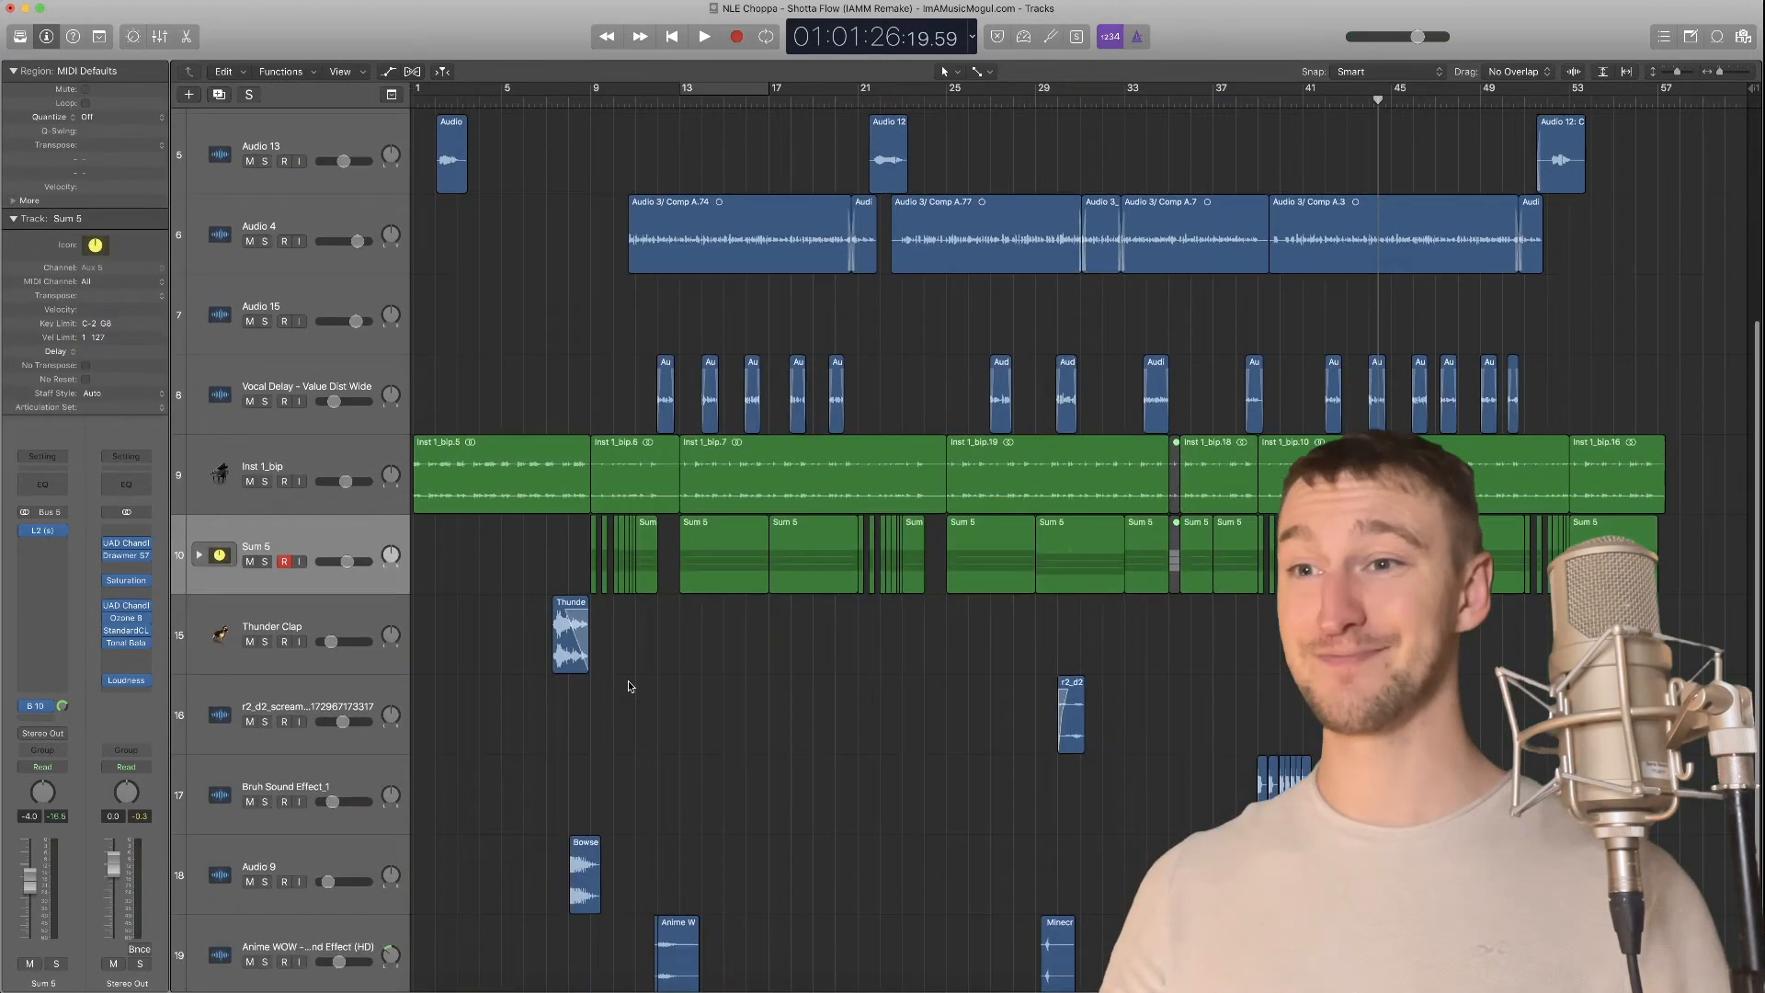
Turn on cycle mode for bars 13 to 17 and solo the Sum 5 track
{"action": "scroll", "coordinate": [630, 686], "scroll_direction": "down", "scroll_amount": 2}
{"action": "left_click", "coordinate": [305, 467]}
{"action": "key", "text": "c"}
{"action": "left_click", "coordinate": [266, 497]}
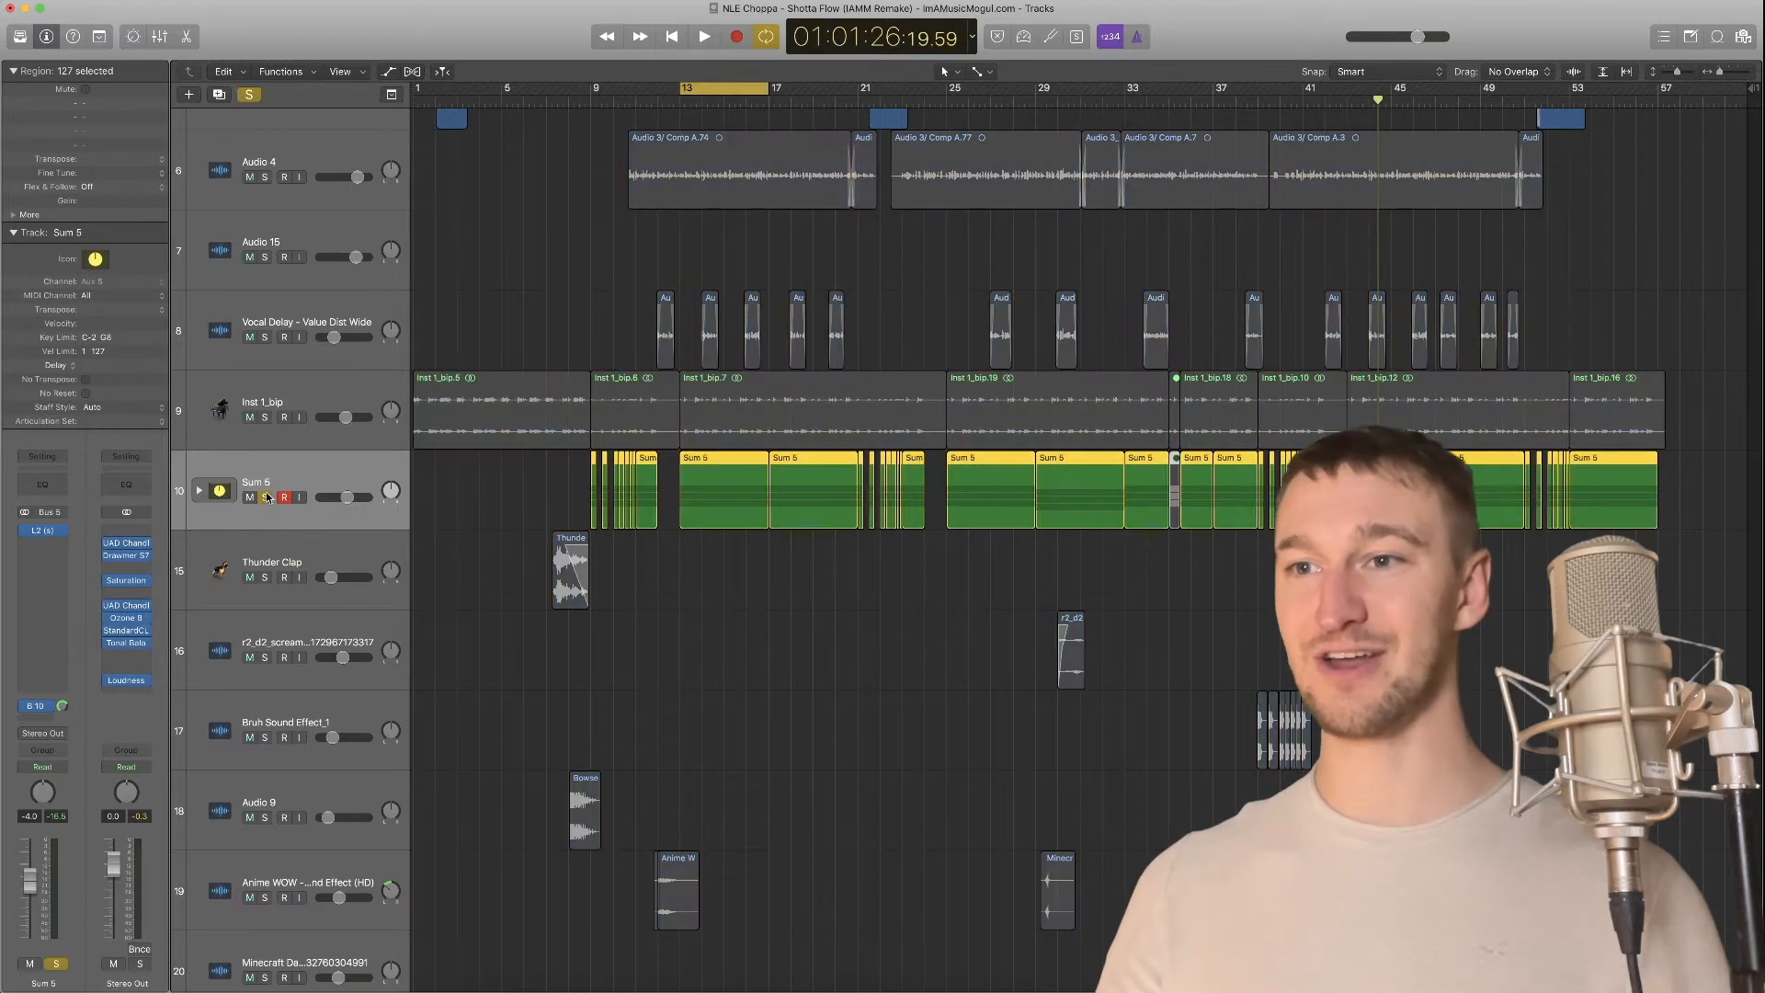
{"action": "left_click", "coordinate": [322, 470]}
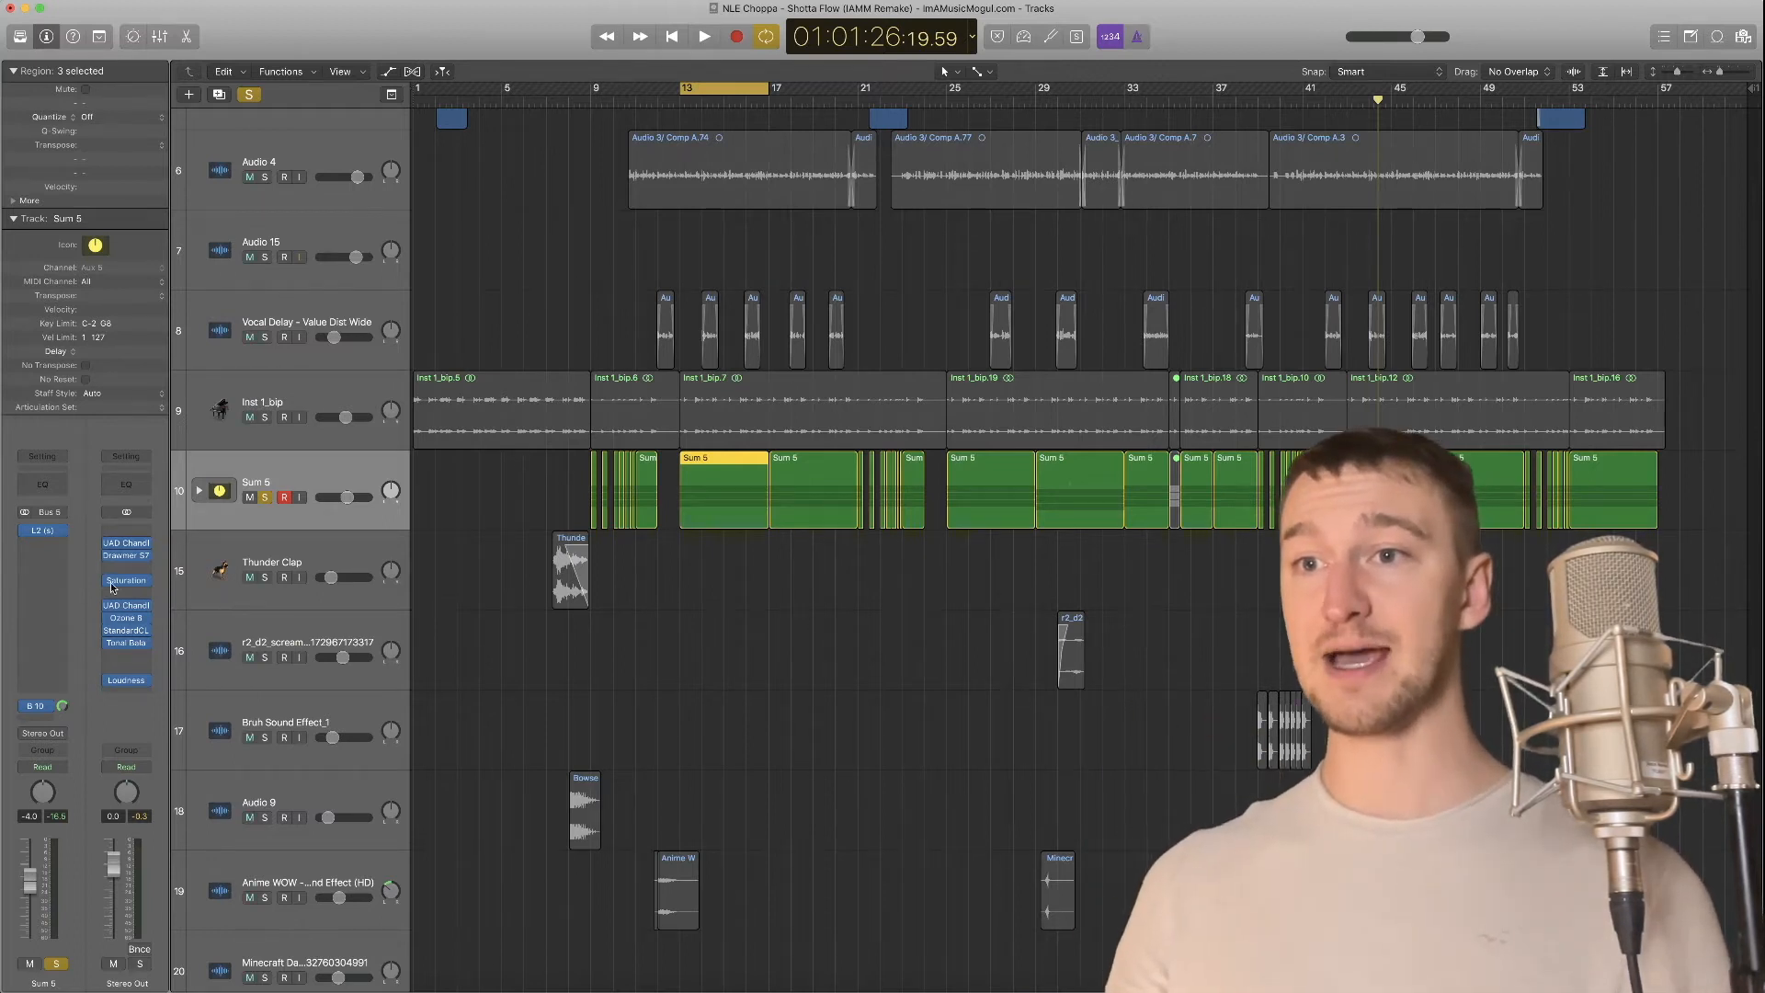
Play the soloed Sum 5 drums, examine the L2 limiter settings on its channel, and close the plug-in
{"action": "key", "text": "space"}
{"action": "left_click", "coordinate": [42, 532]}
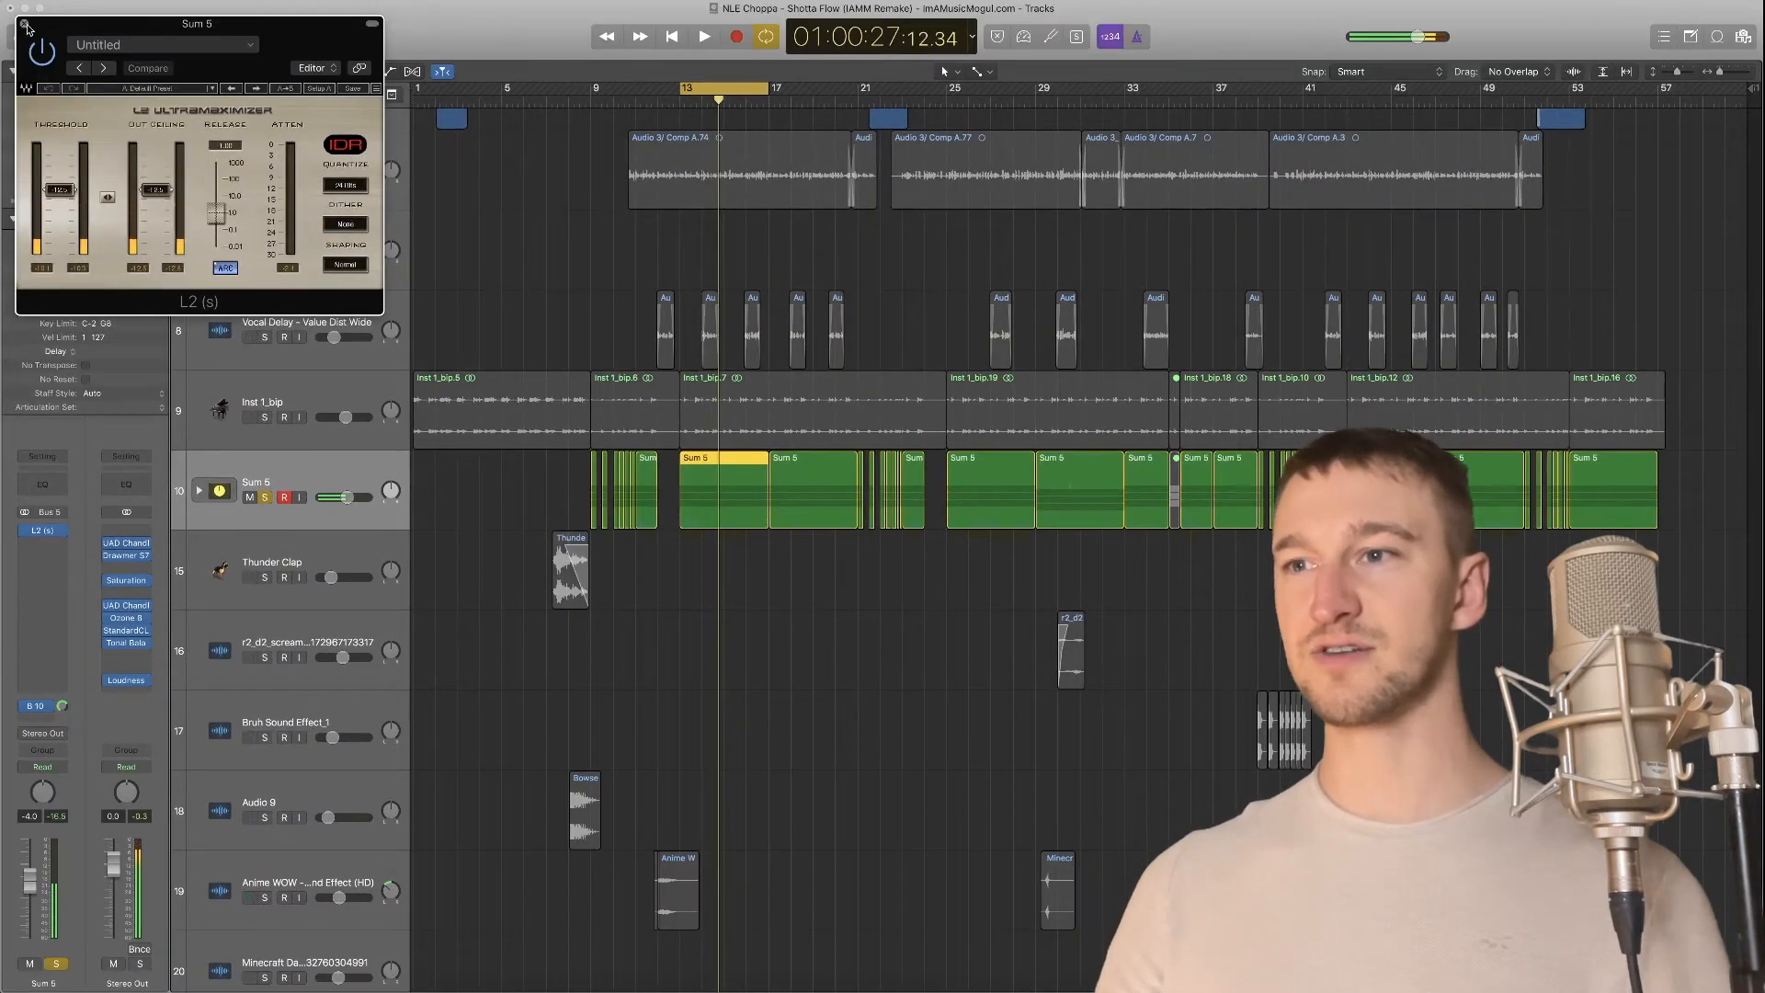
{"action": "left_click", "coordinate": [25, 24]}
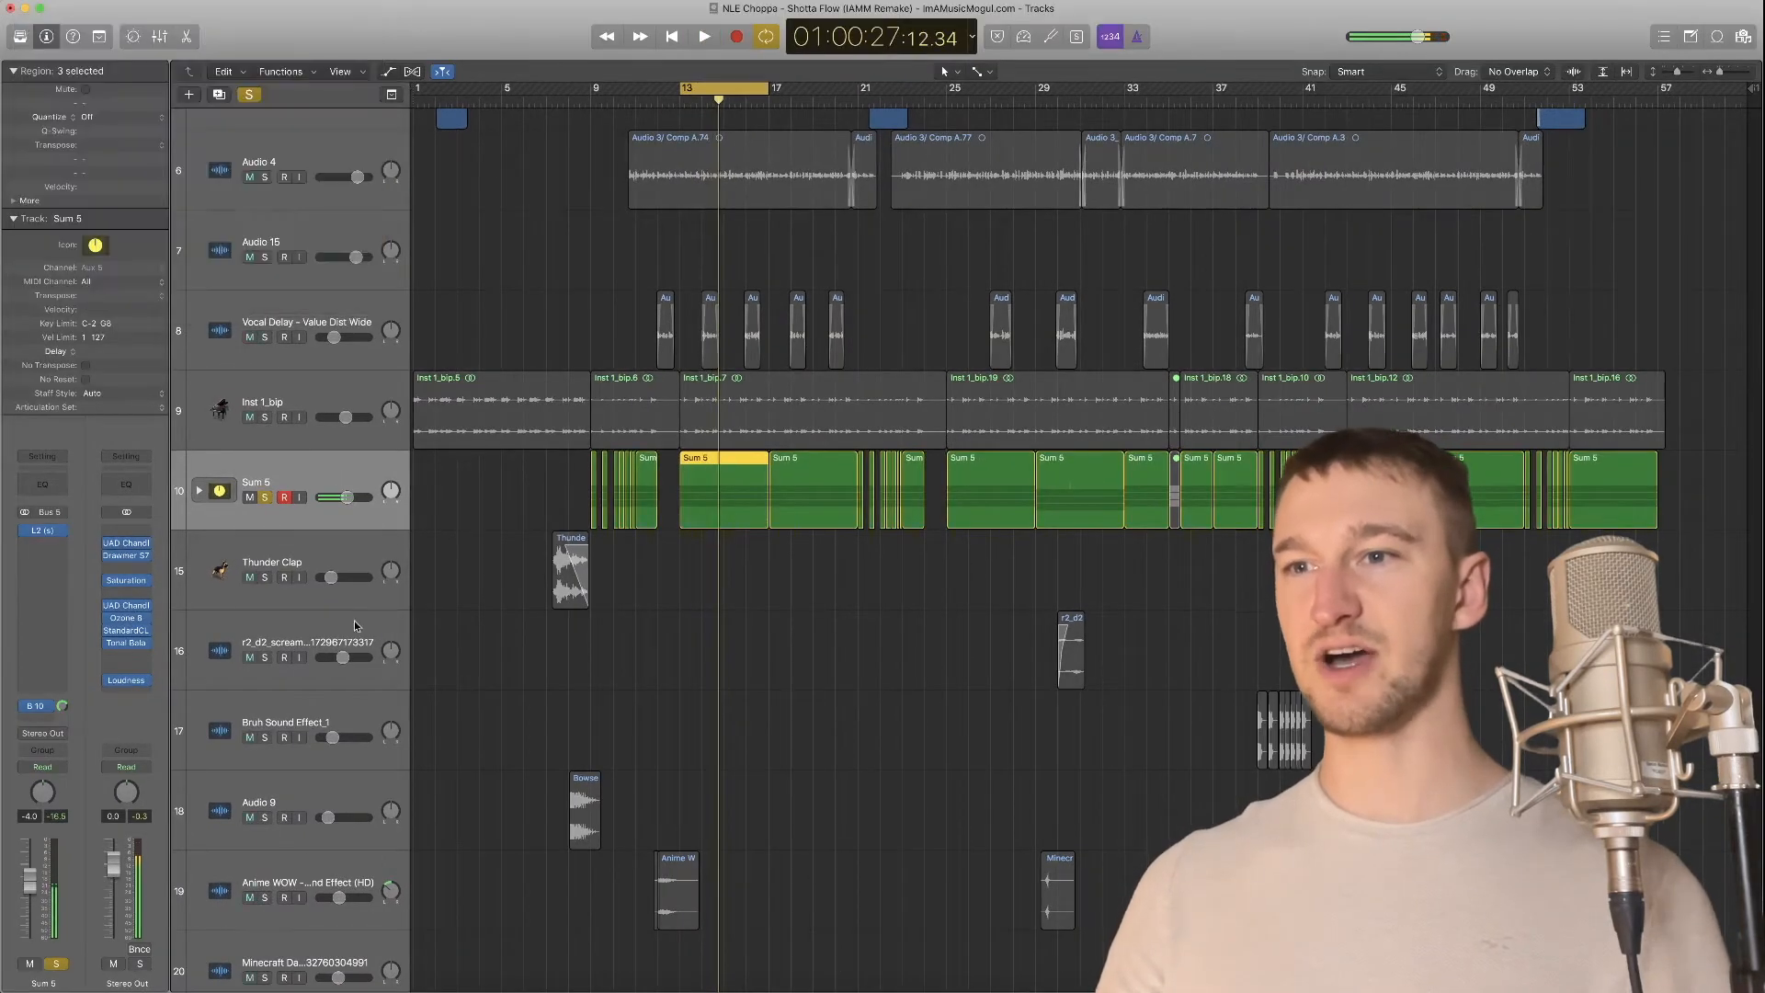
Show the Aux 6 channel fed by Sum 5's Bus 10 send, stop playback, and solo Aux 6 instead of Sum 5
{"action": "left_click", "coordinate": [40, 712]}
{"action": "left_click", "coordinate": [131, 563]}
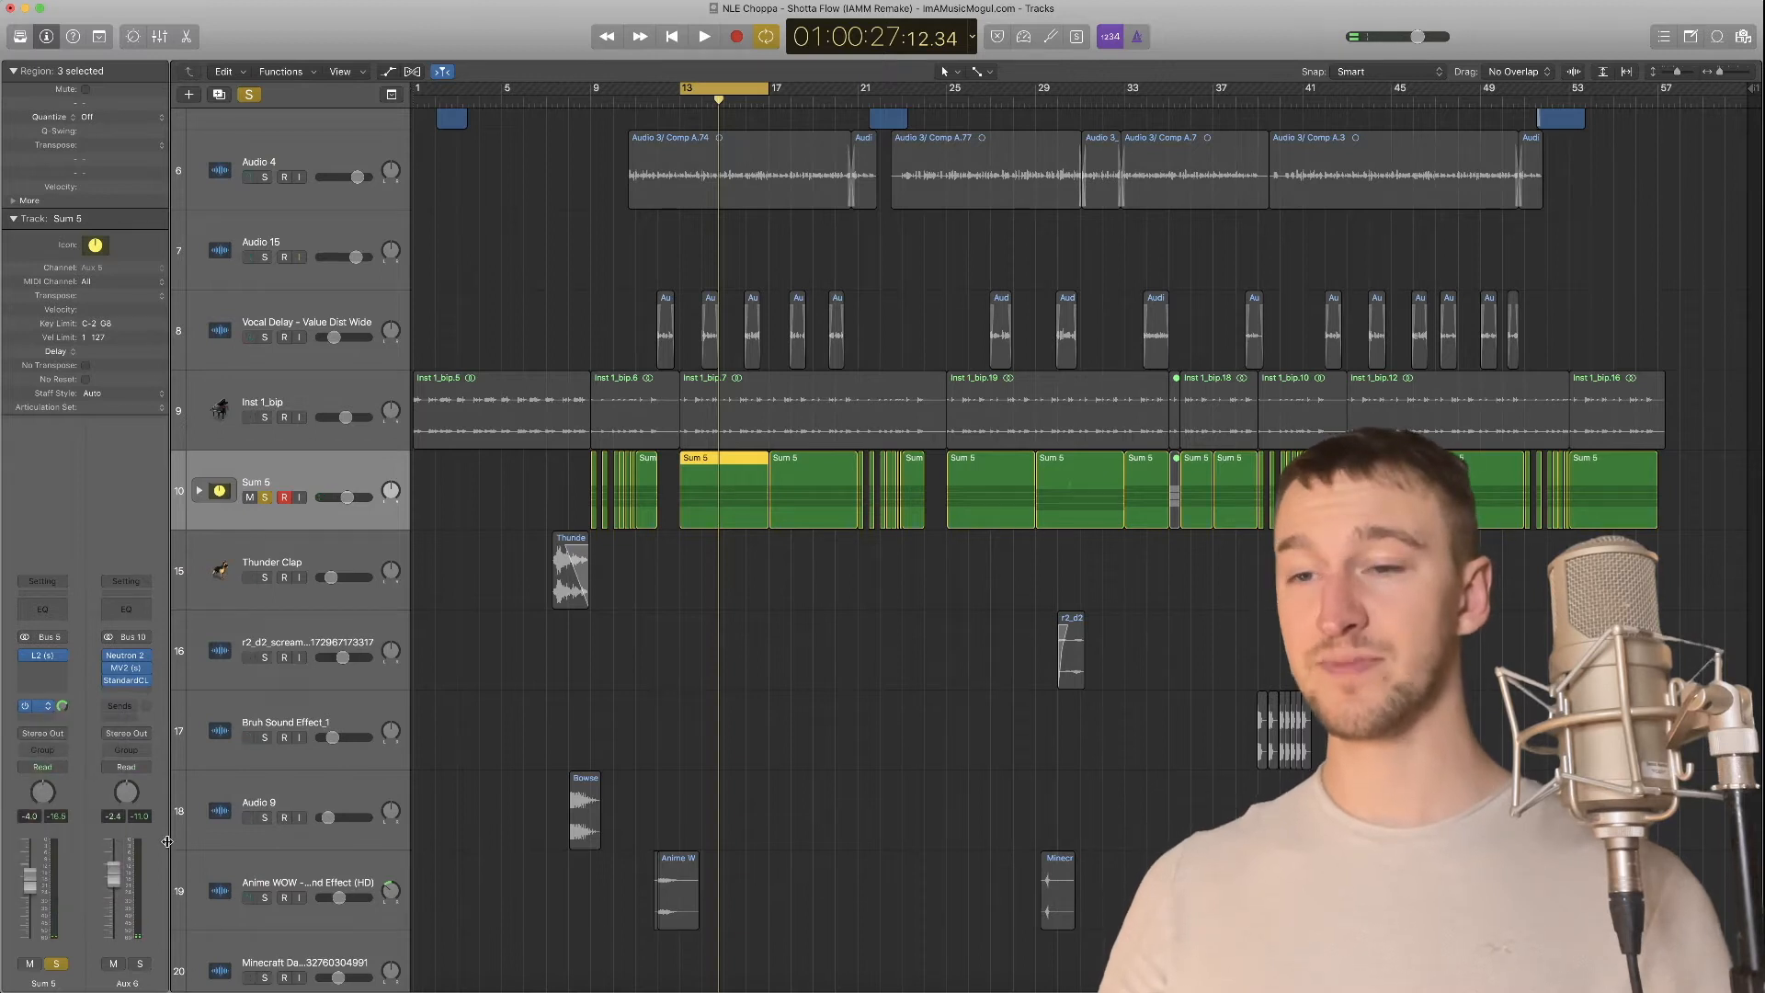
{"action": "left_click", "coordinate": [58, 965]}
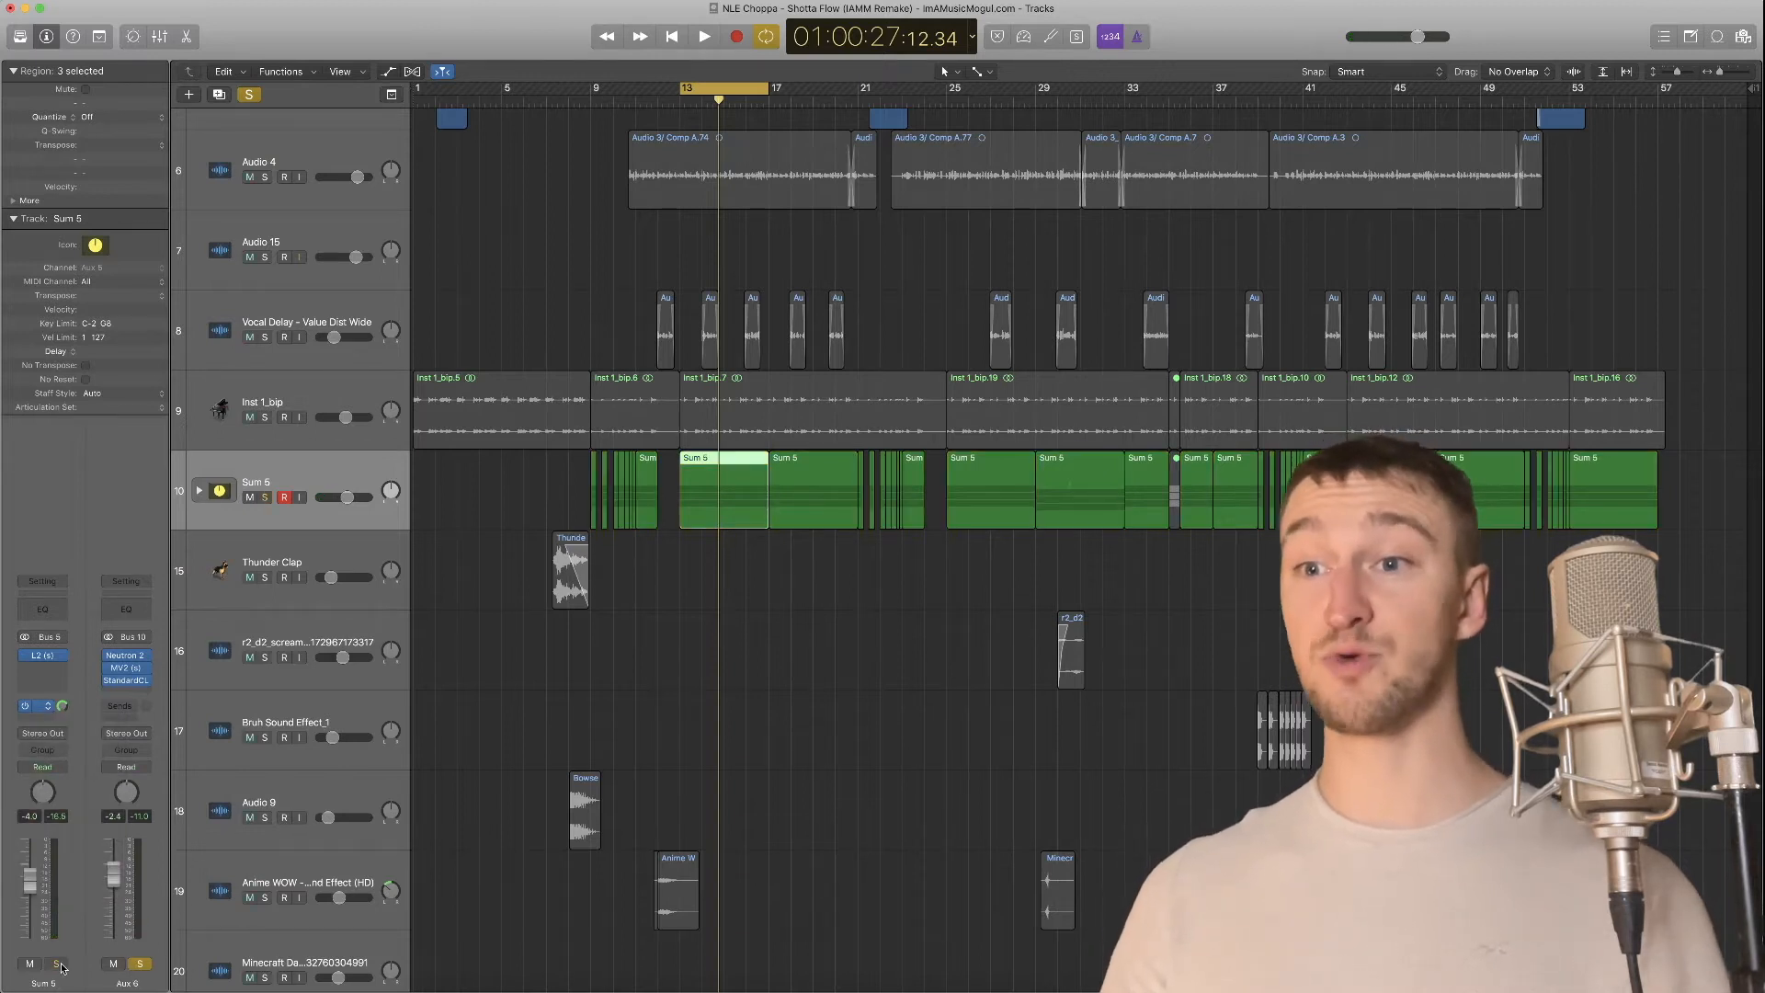
Open Aux 6's Neutron 2 Transient Shaper and MV2 plug-ins and arrange their windows so both settings can be examined
{"action": "left_click", "coordinate": [126, 657]}
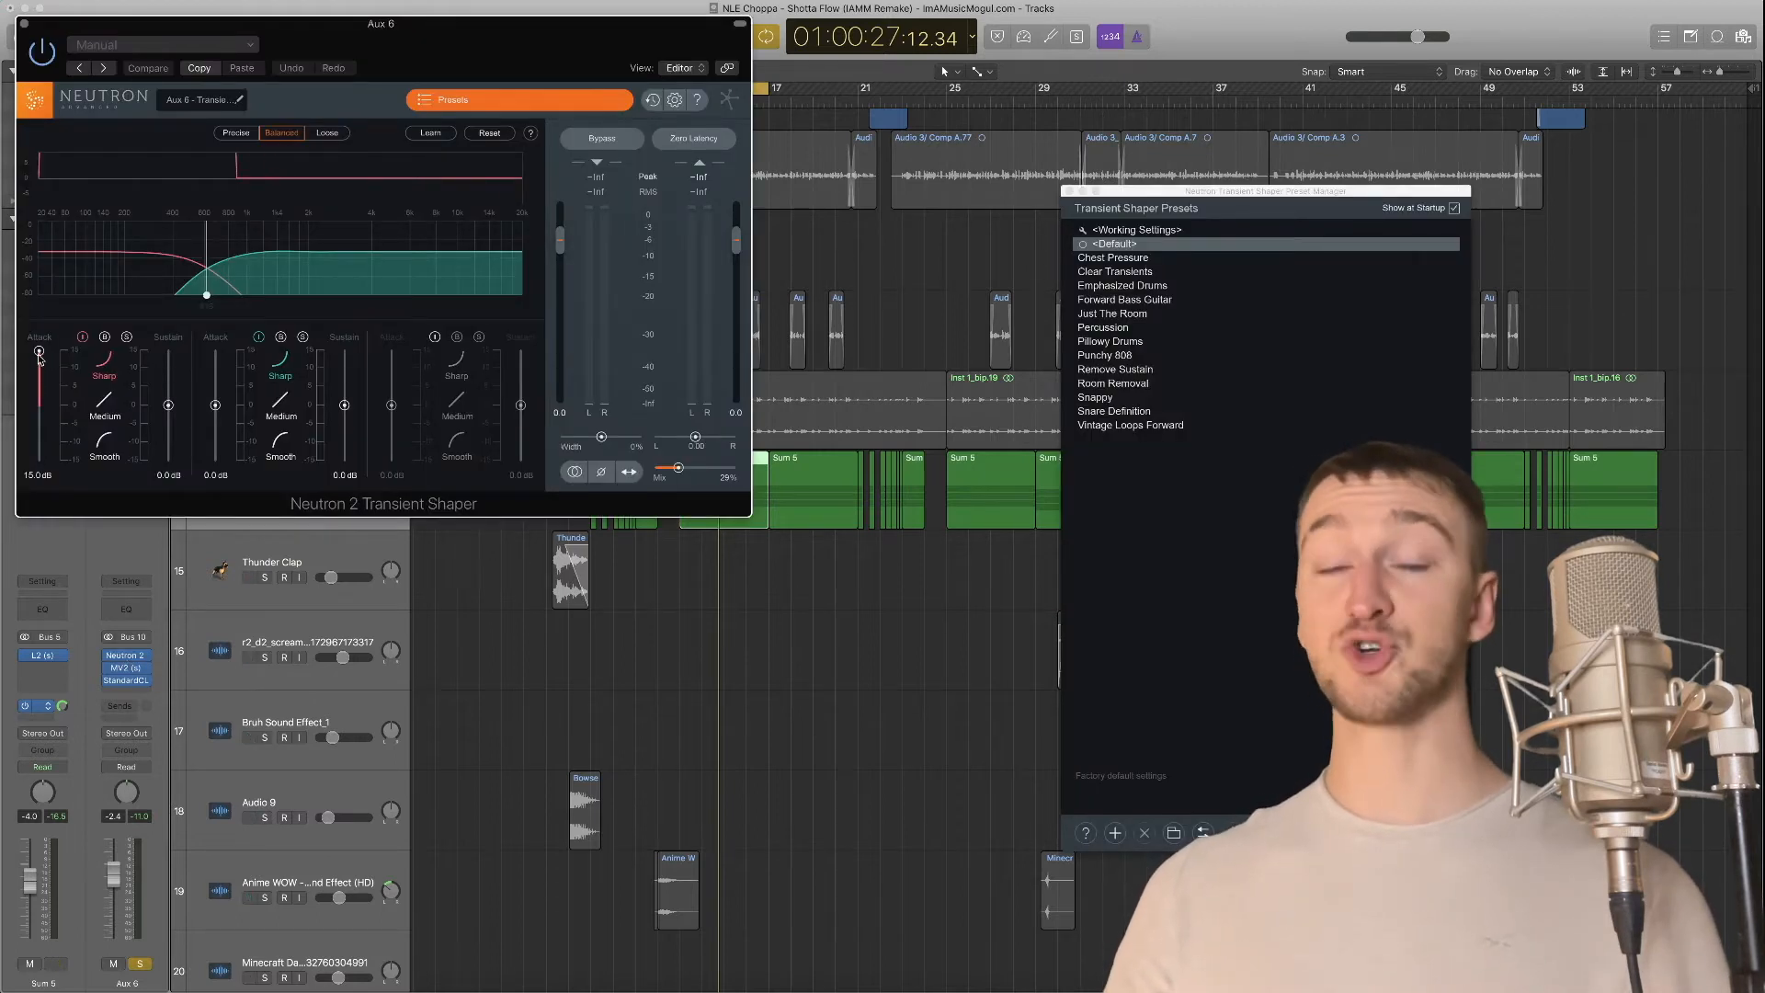
{"action": "left_click_drag", "start_coordinate": [409, 46], "coordinate": [625, 175]}
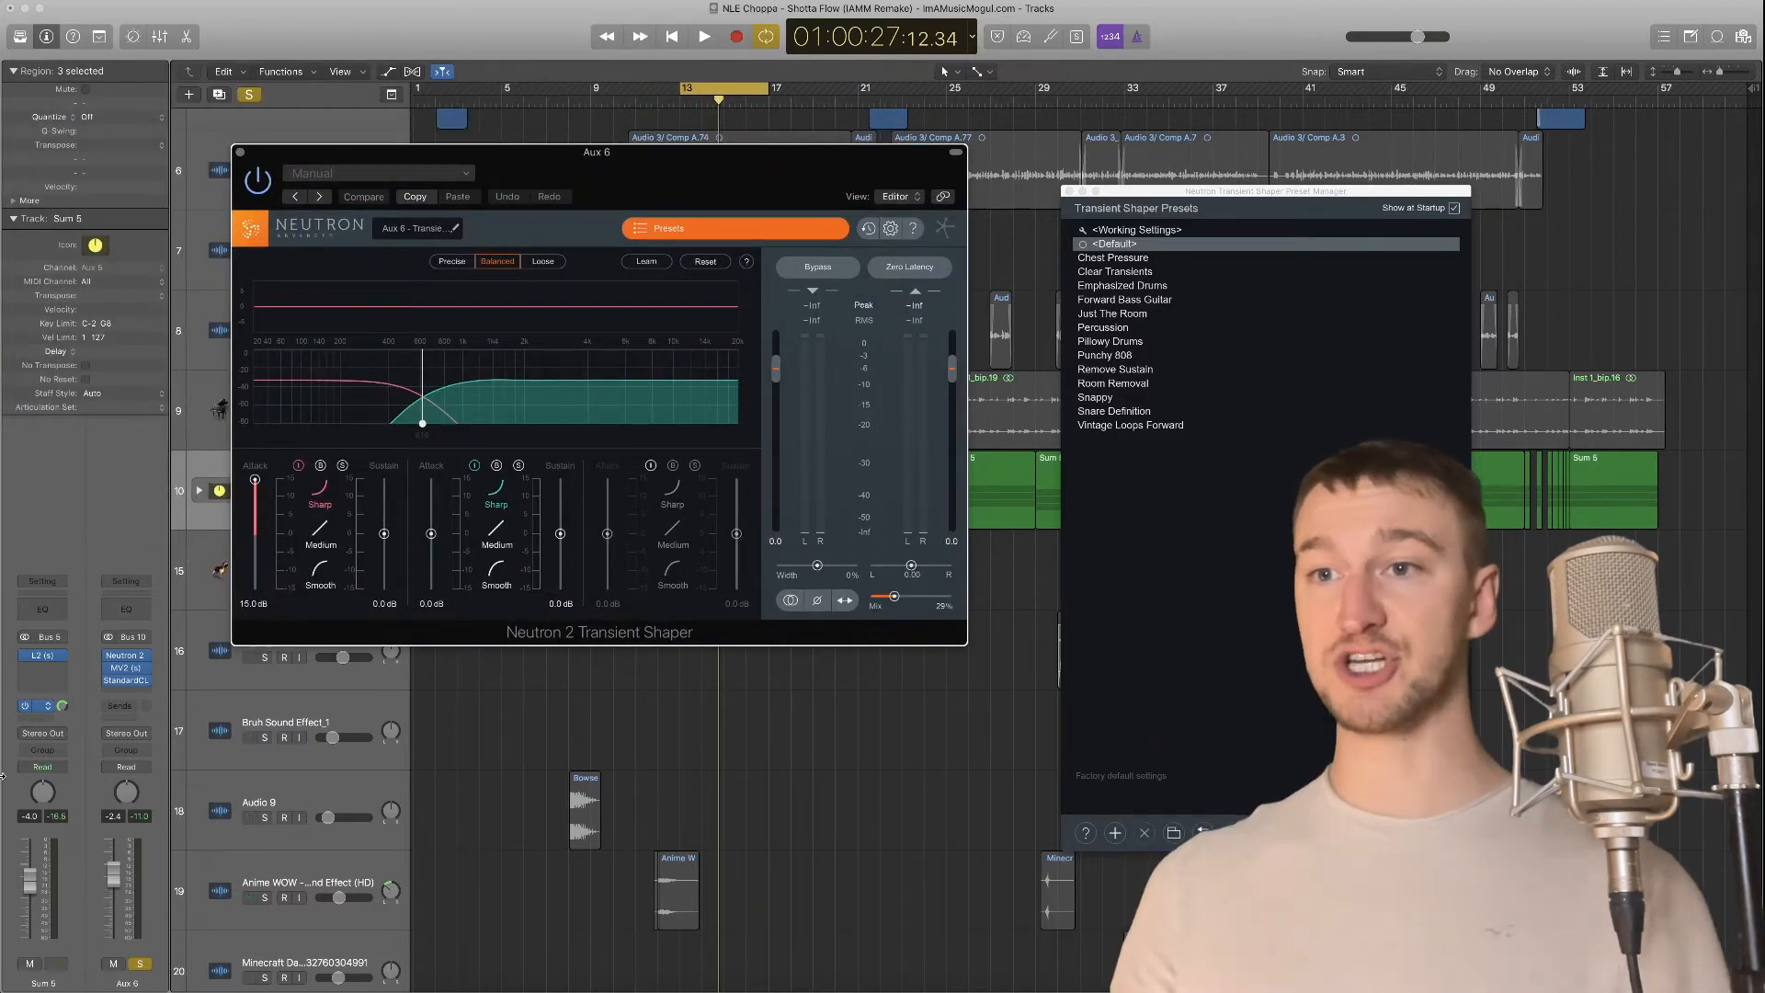
{"action": "left_click", "coordinate": [127, 668]}
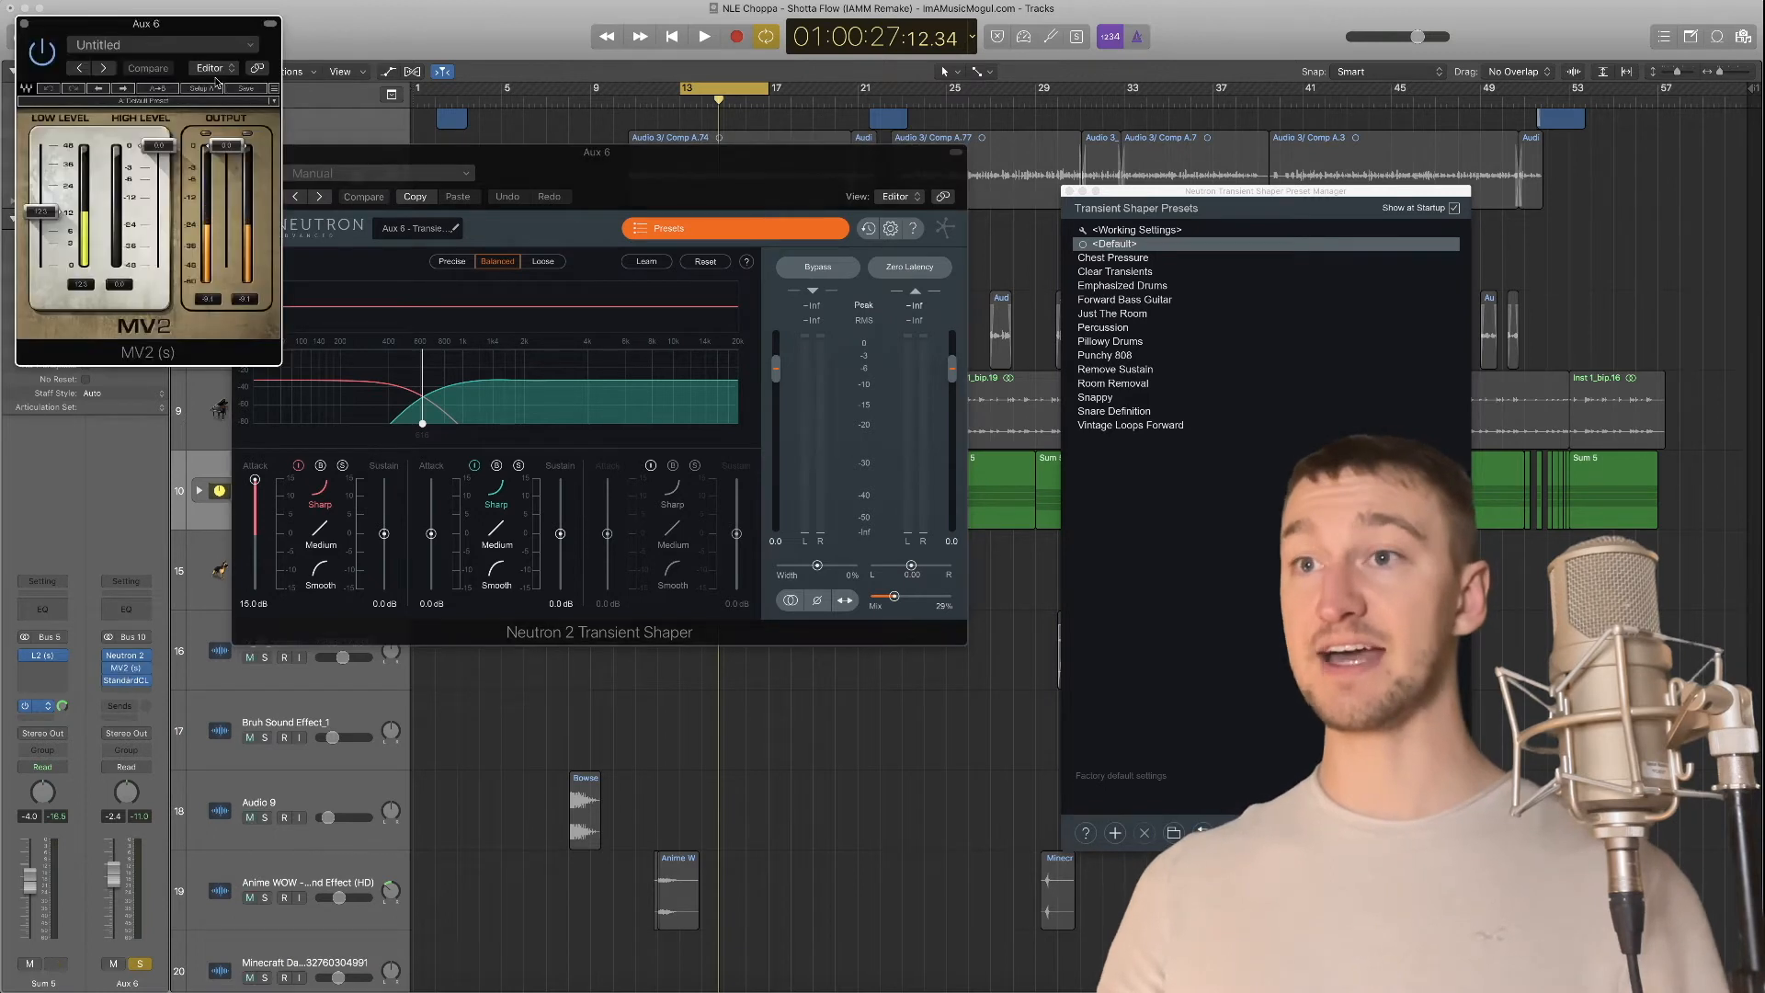
{"action": "left_click_drag", "start_coordinate": [182, 32], "coordinate": [698, 317]}
{"action": "left_click_drag", "start_coordinate": [673, 177], "coordinate": [442, 33]}
{"action": "left_click", "coordinate": [778, 565]}
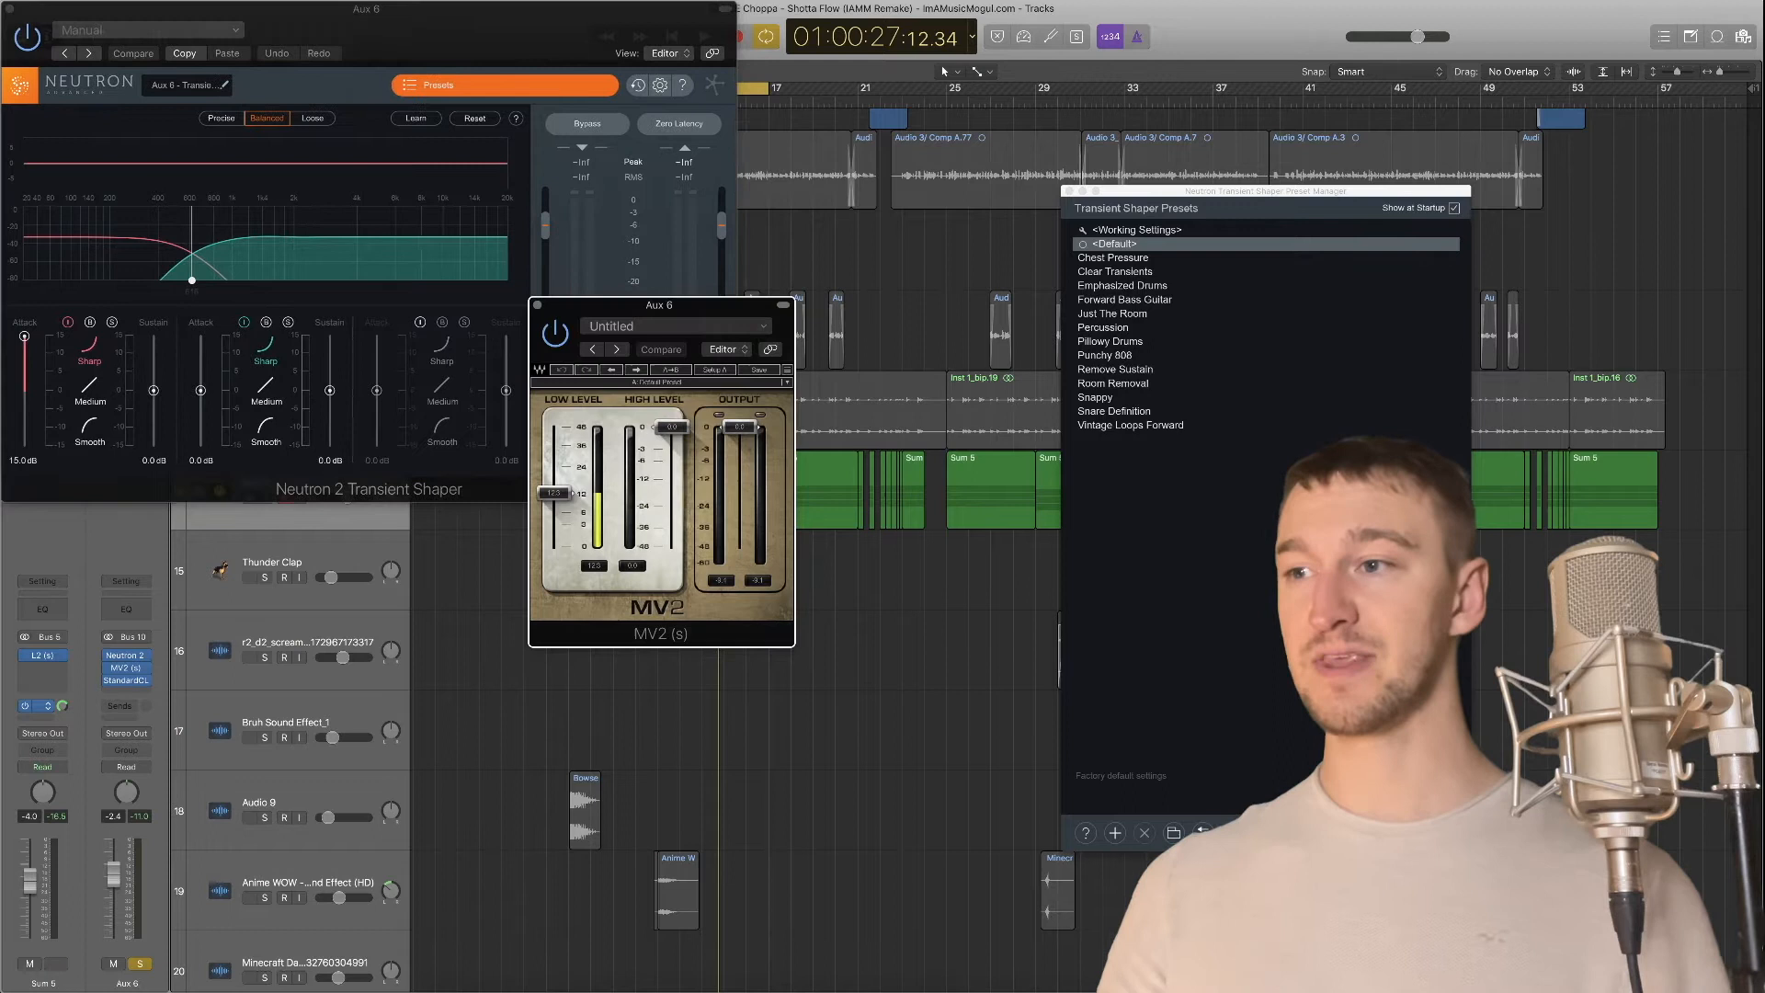
Close the Neutron preset manager, open StandardCLIP on Aux 6, and place its window beside MV2 for examination
{"action": "left_click", "coordinate": [1043, 791]}
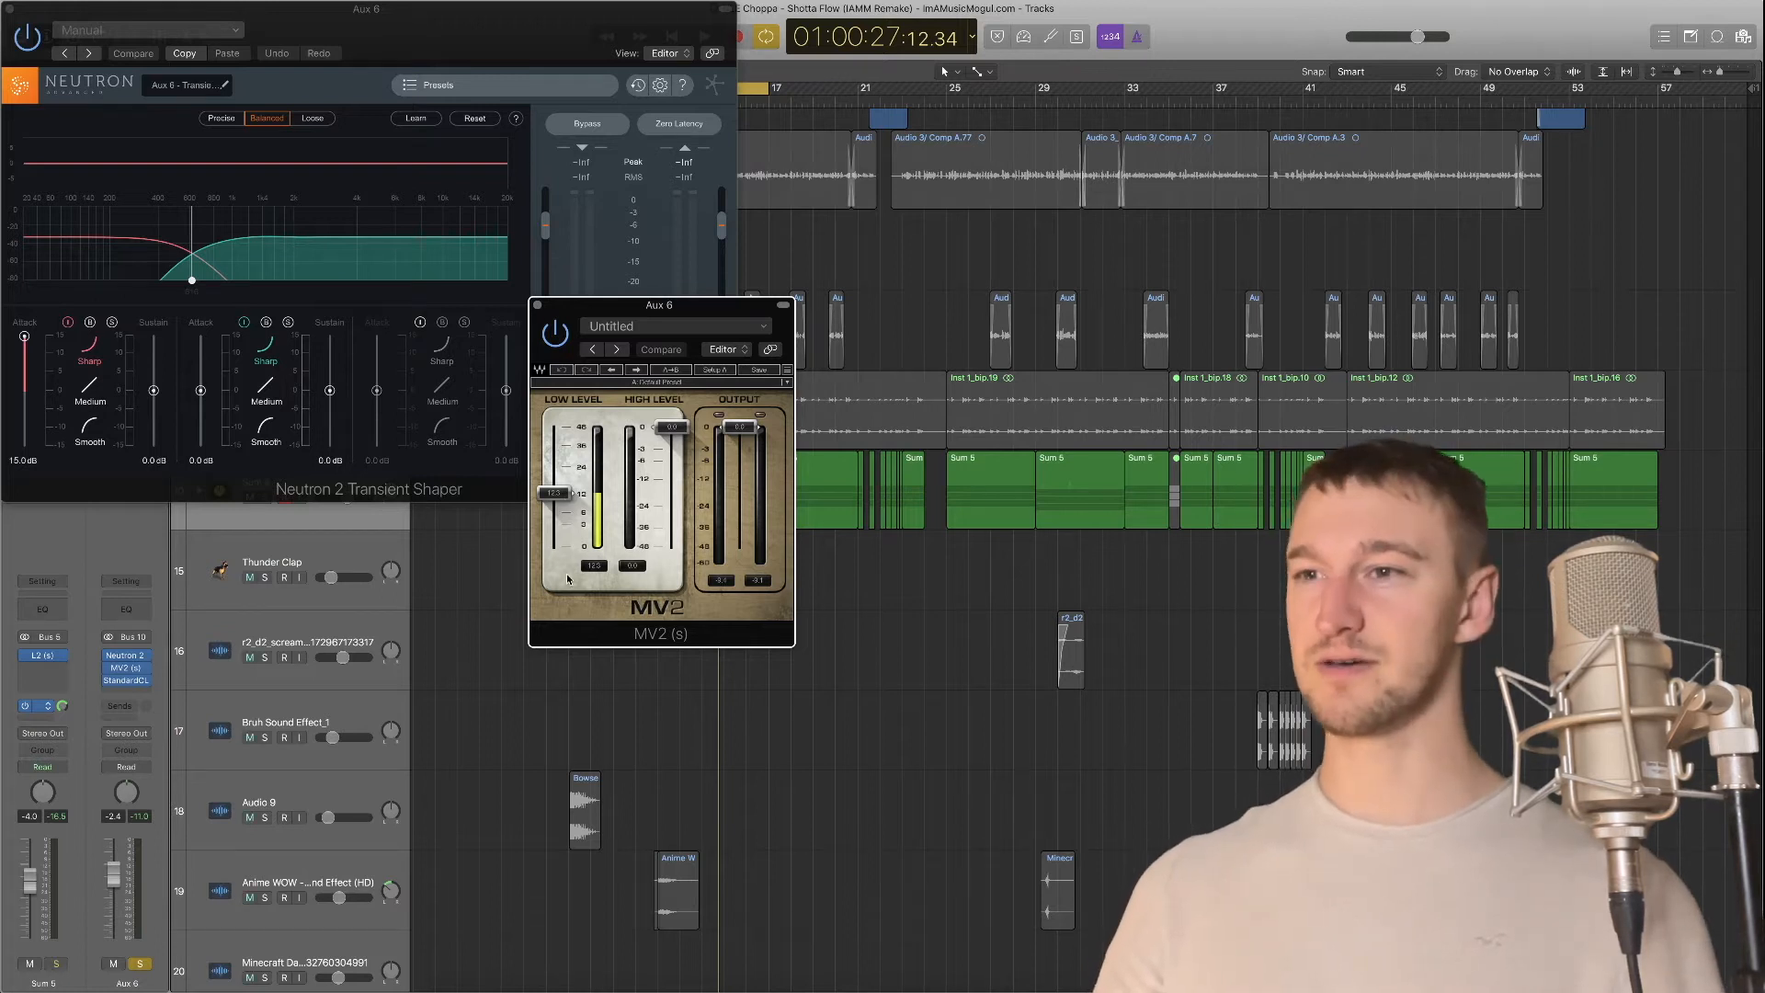
{"action": "left_click", "coordinate": [144, 688]}
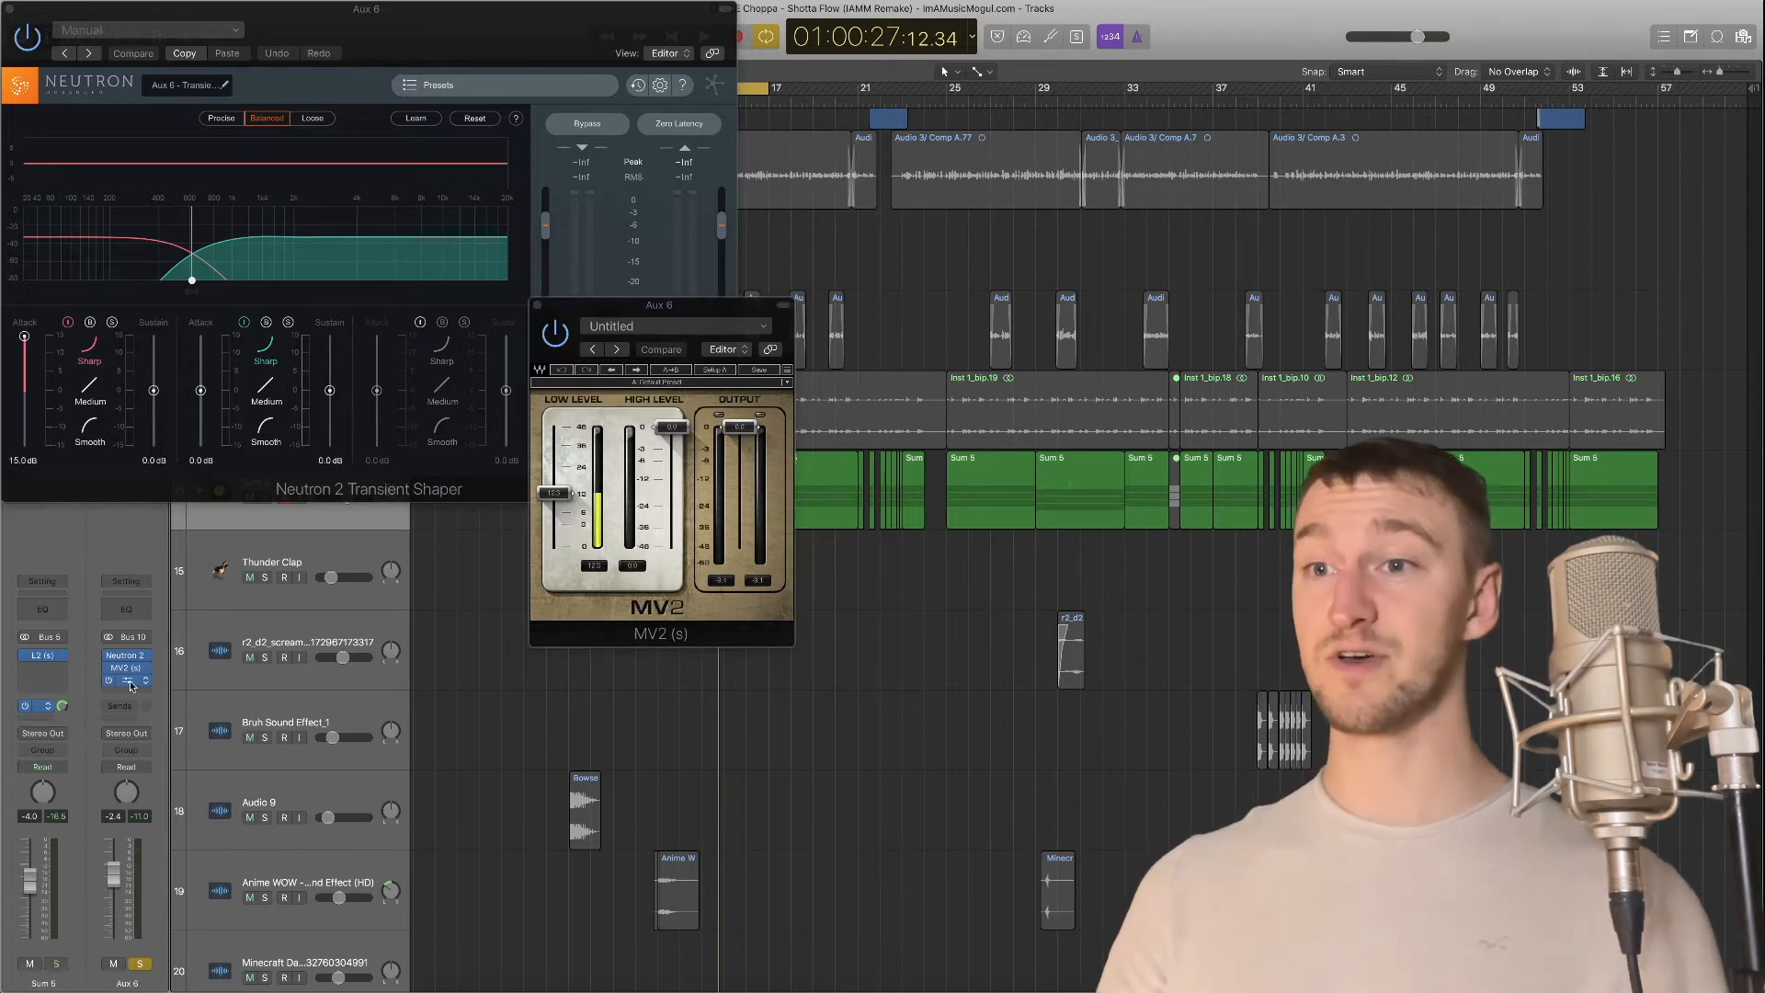
{"action": "left_click_drag", "start_coordinate": [383, 64], "coordinate": [1246, 387]}
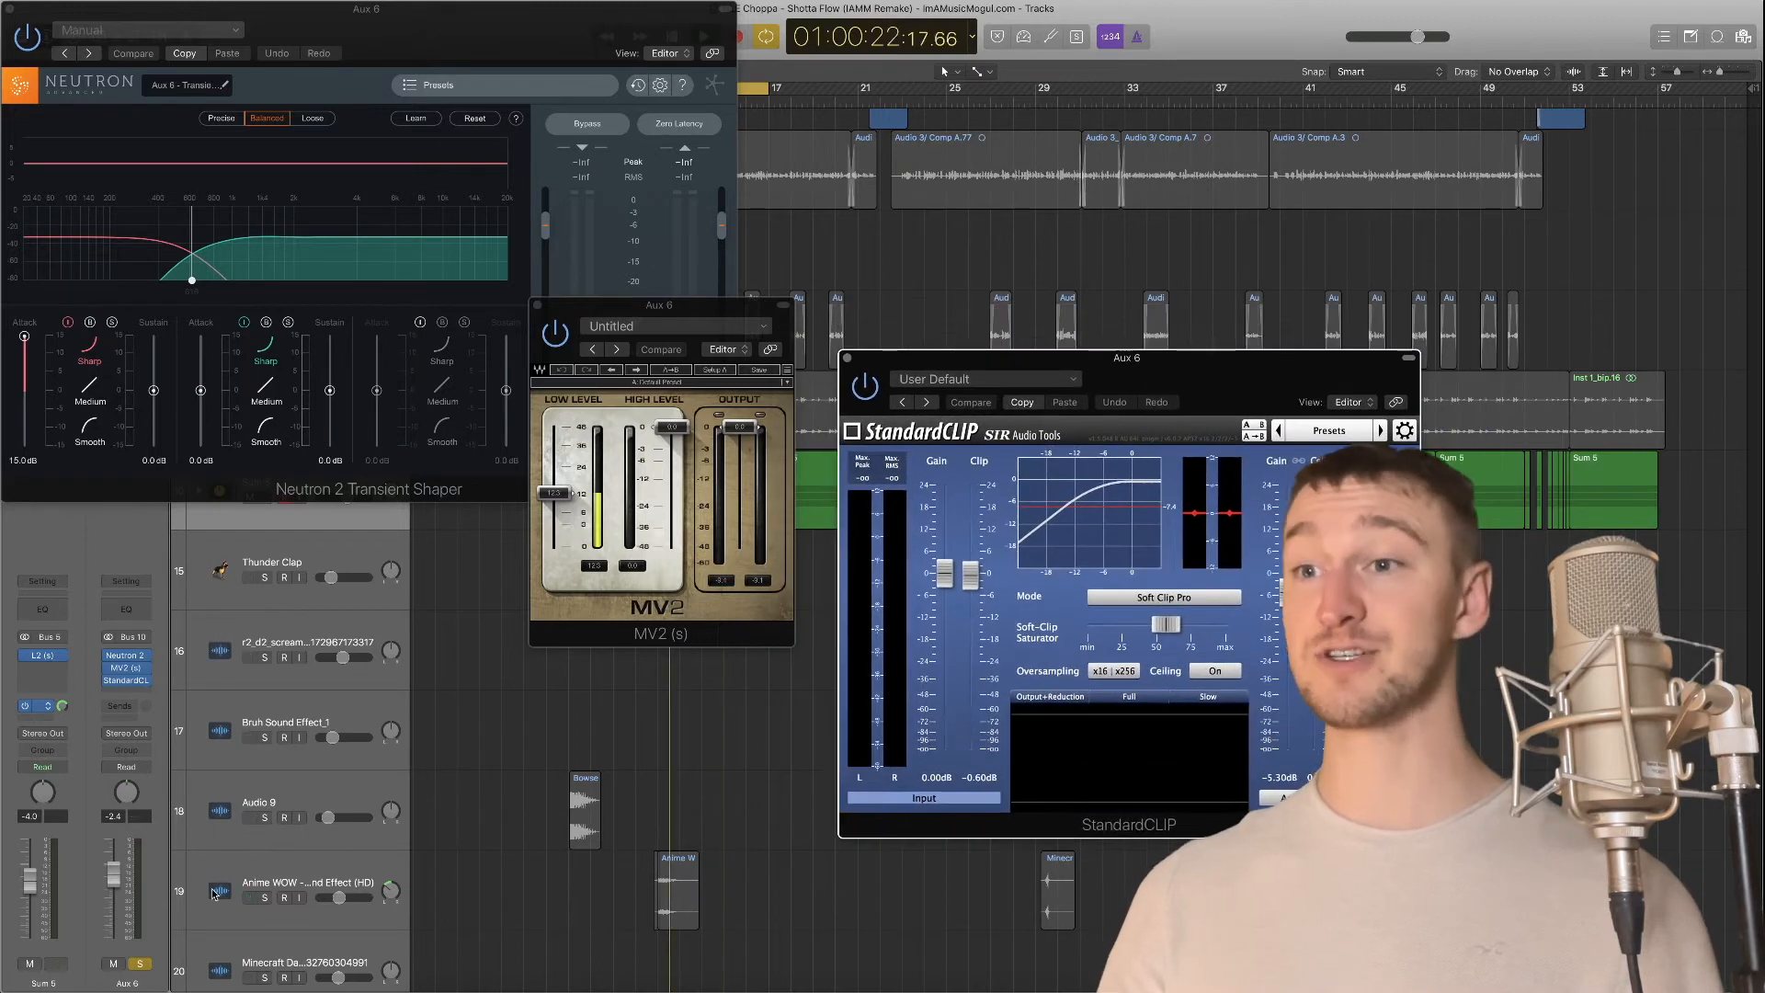
Play the soloed Aux 6 drums, compare its three plug-ins bypassed and active, and close all their windows
{"action": "key", "text": "space"}
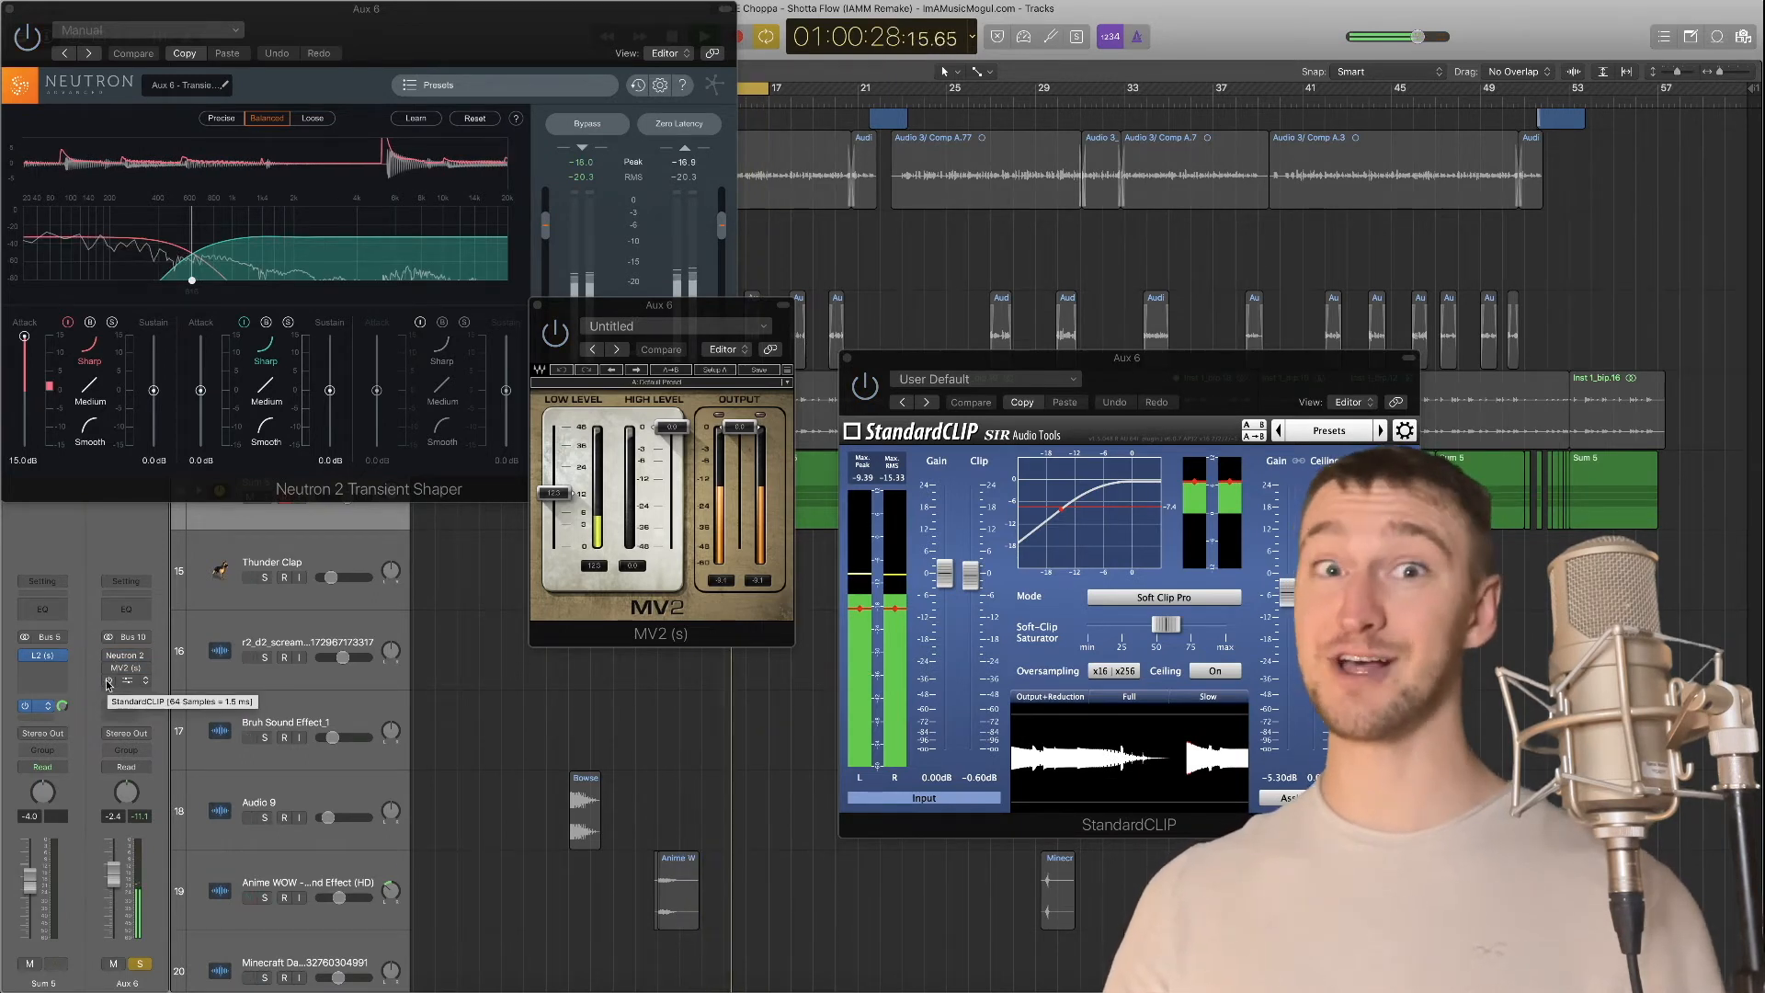
{"action": "left_click_drag", "start_coordinate": [107, 682], "coordinate": [107, 657]}
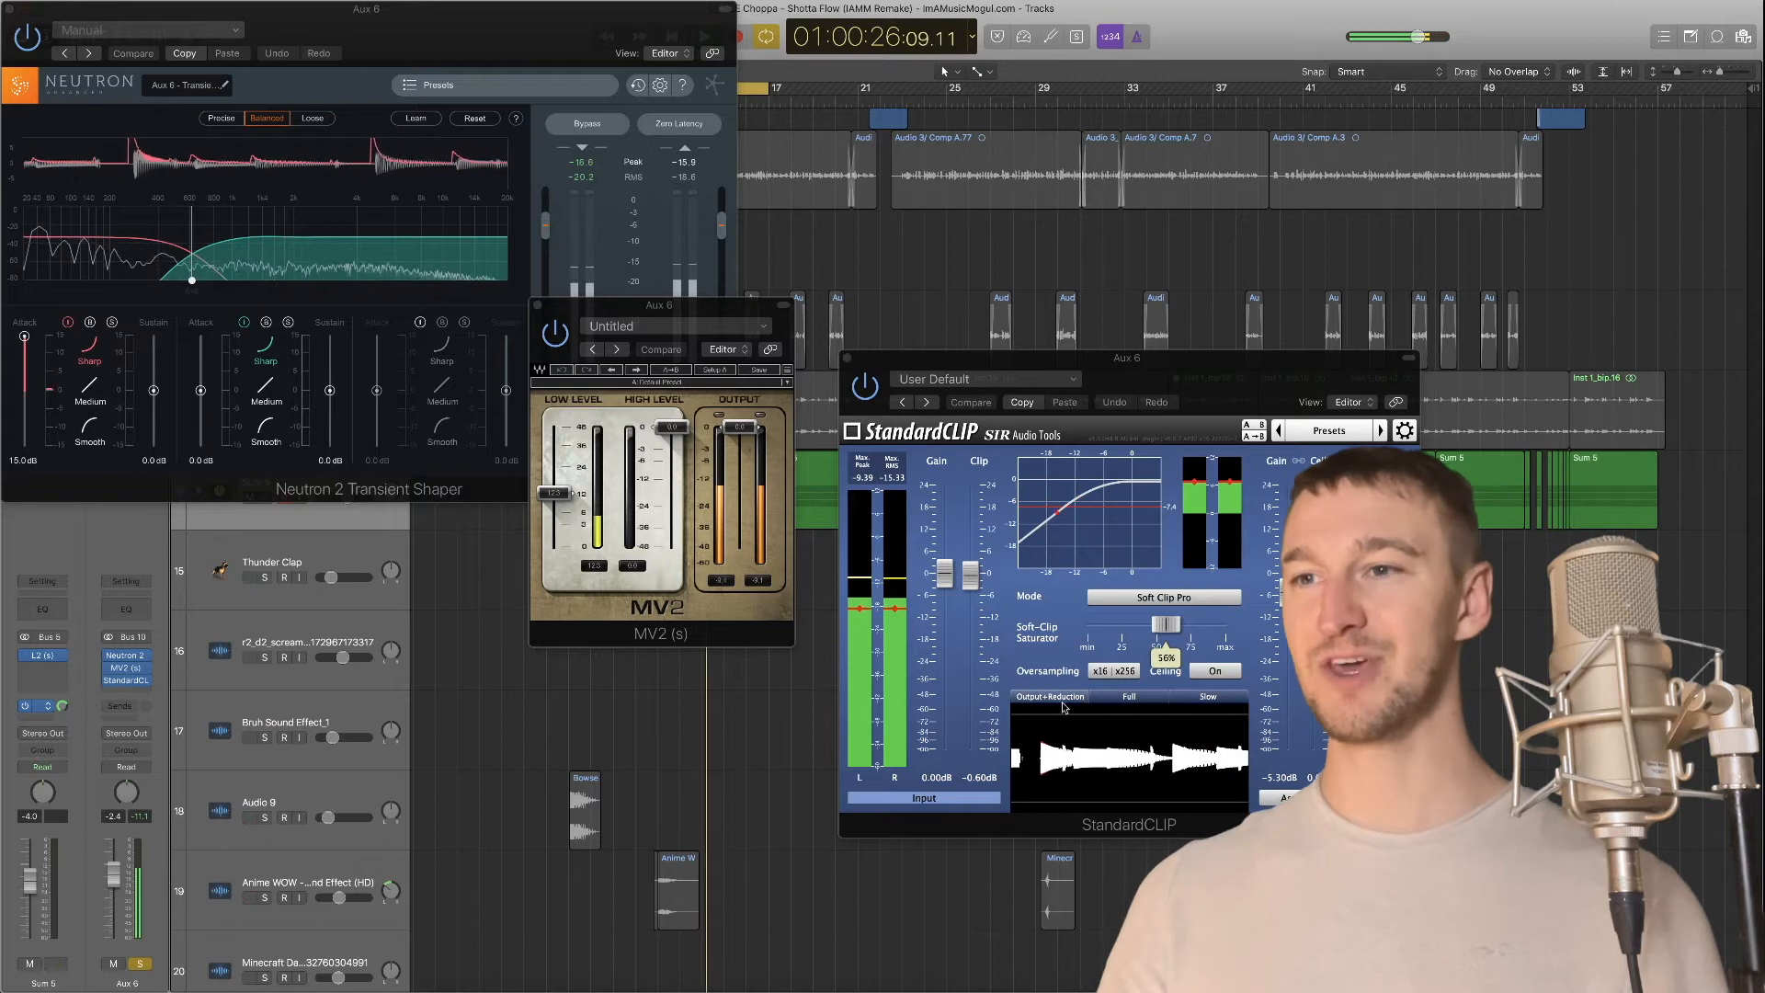
{"action": "left_click", "coordinate": [10, 10]}
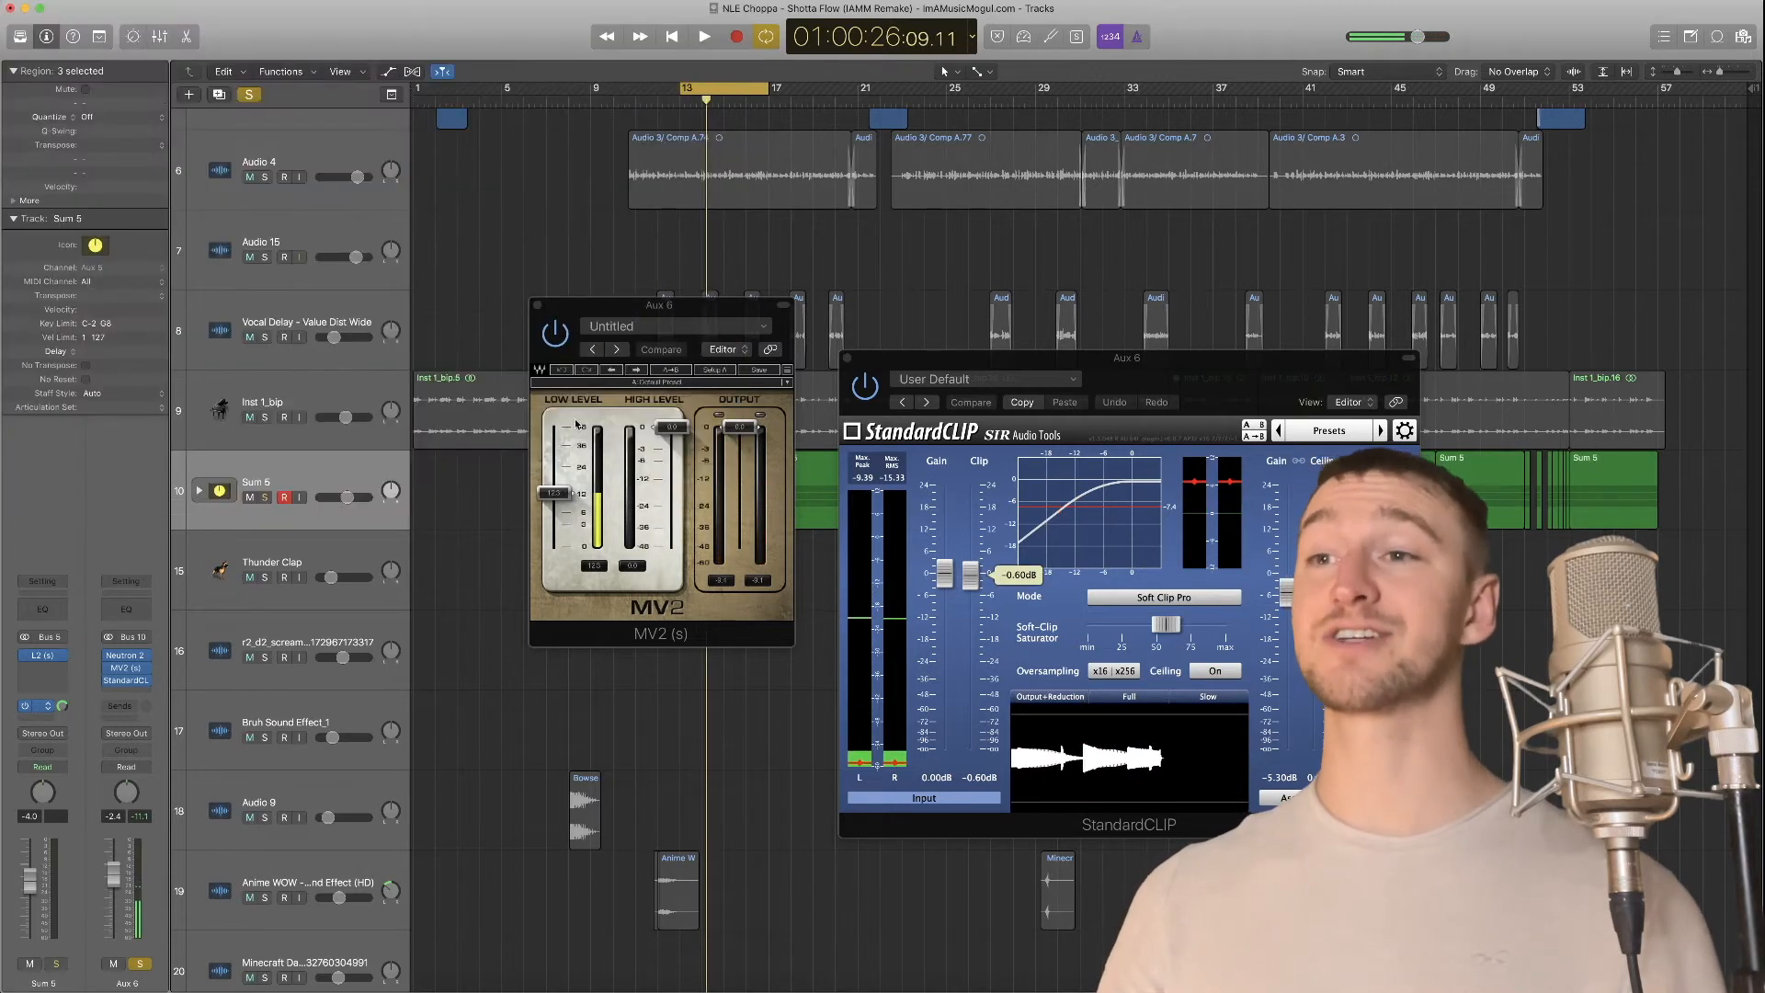
{"action": "left_click", "coordinate": [538, 306]}
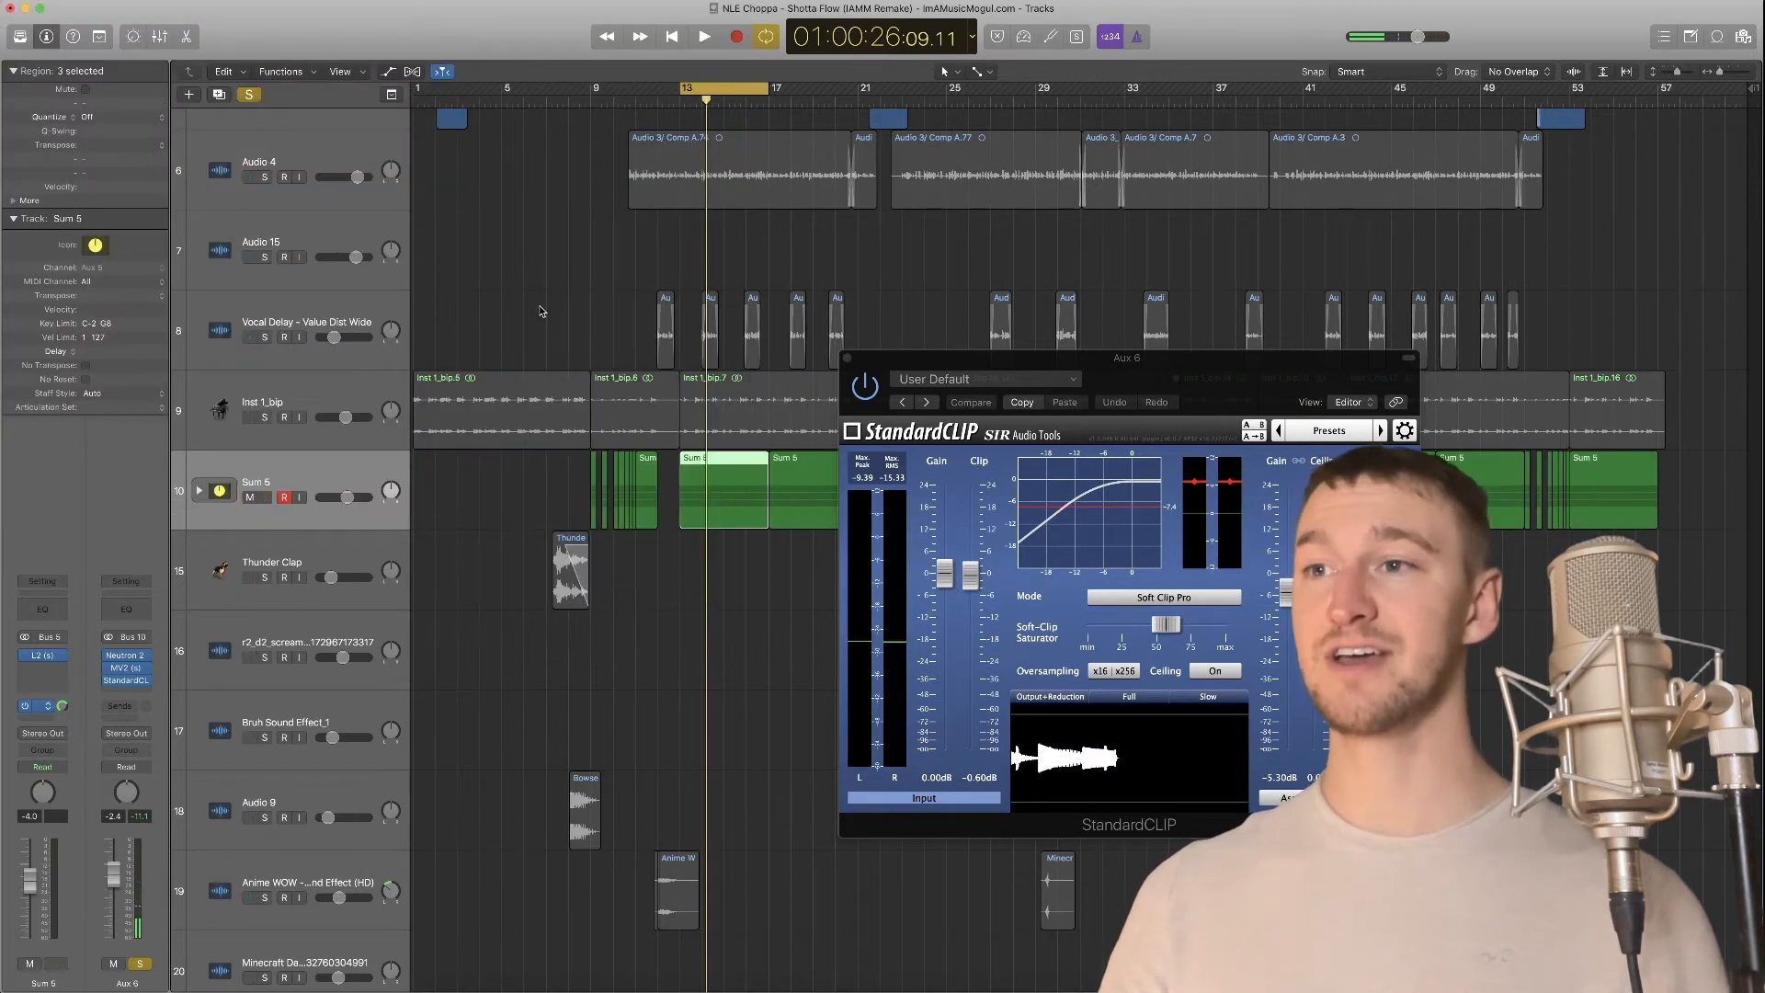
{"action": "left_click", "coordinate": [848, 358]}
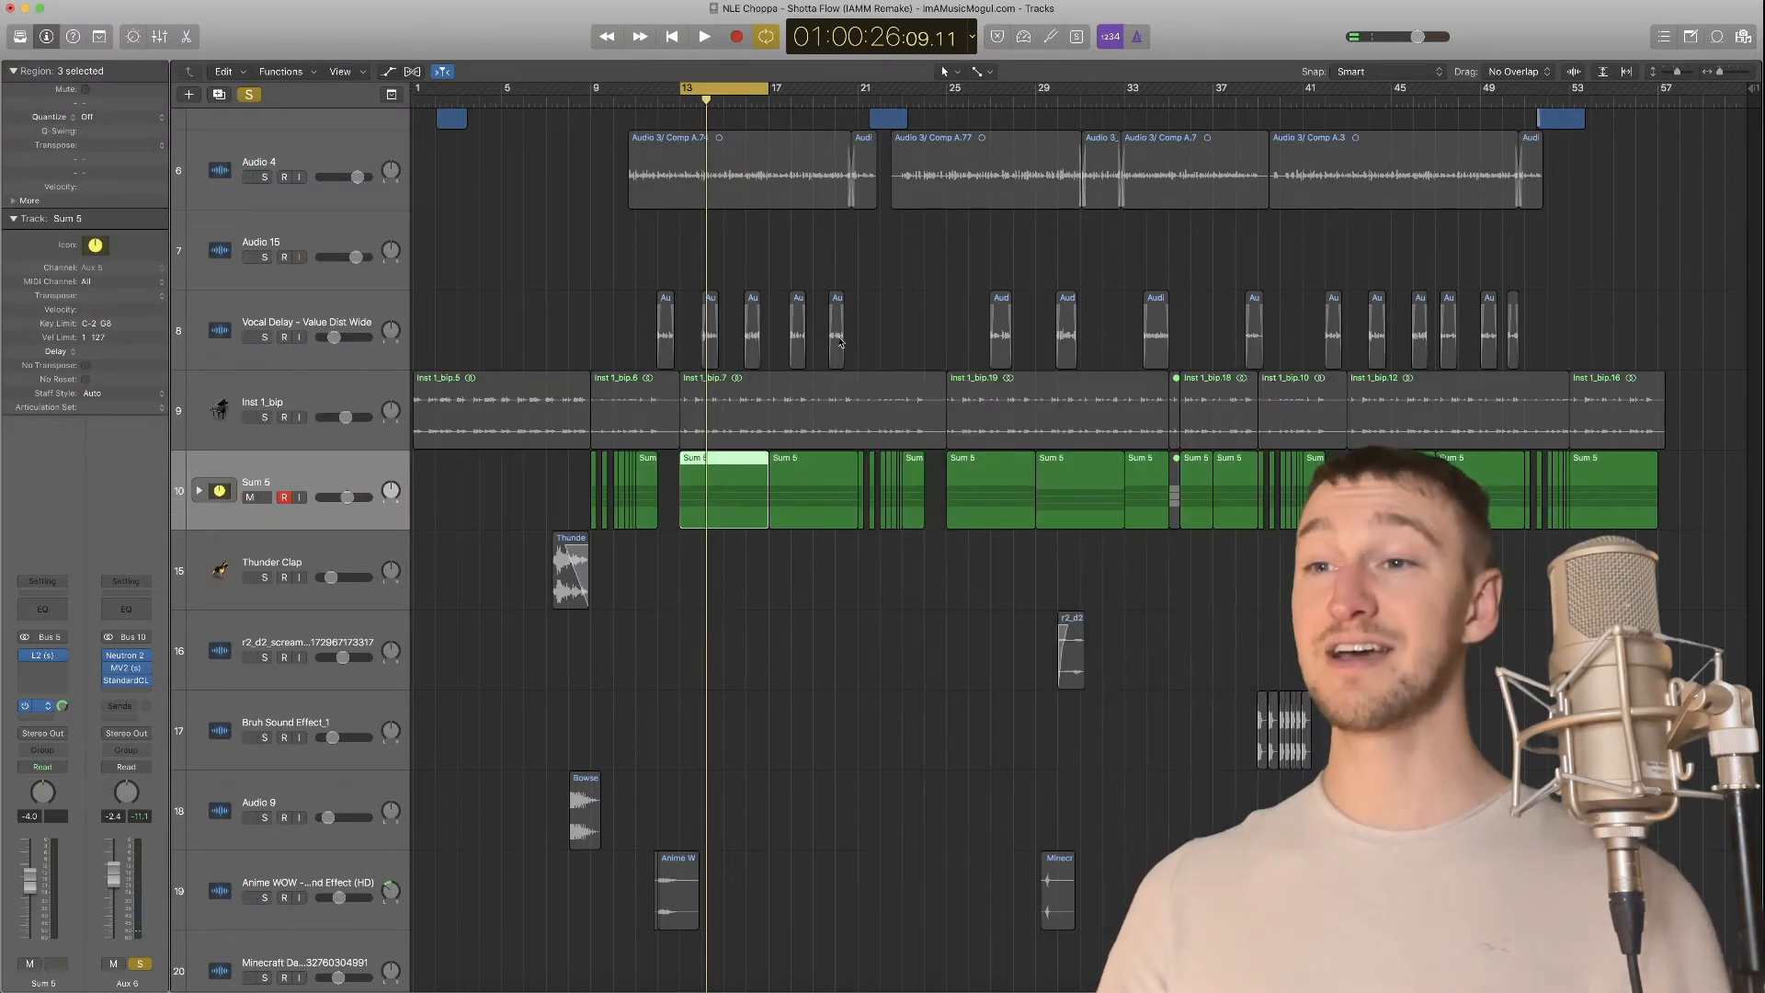
Solo Sum 5 alongside Aux 6, play the blended drums, and clear all solos after stopping playback
{"action": "left_click", "coordinate": [264, 498]}
{"action": "key", "text": "space"}
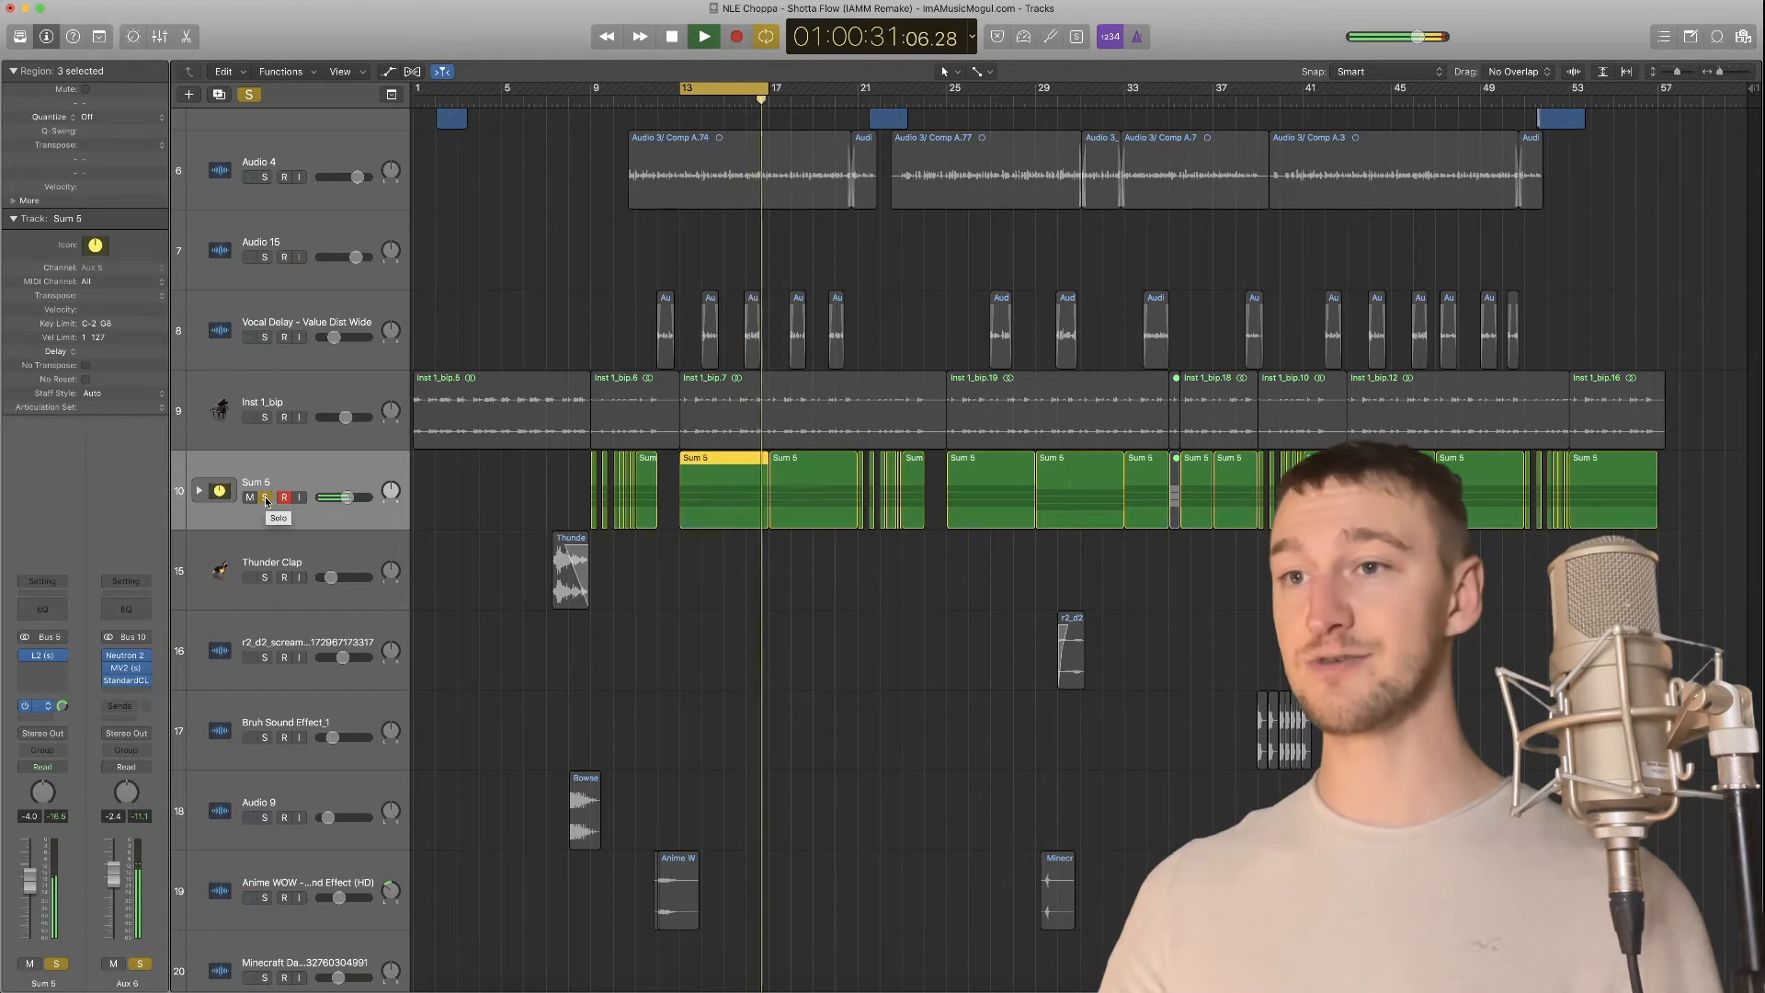
{"action": "left_click", "coordinate": [266, 498]}
{"action": "key", "text": "space"}
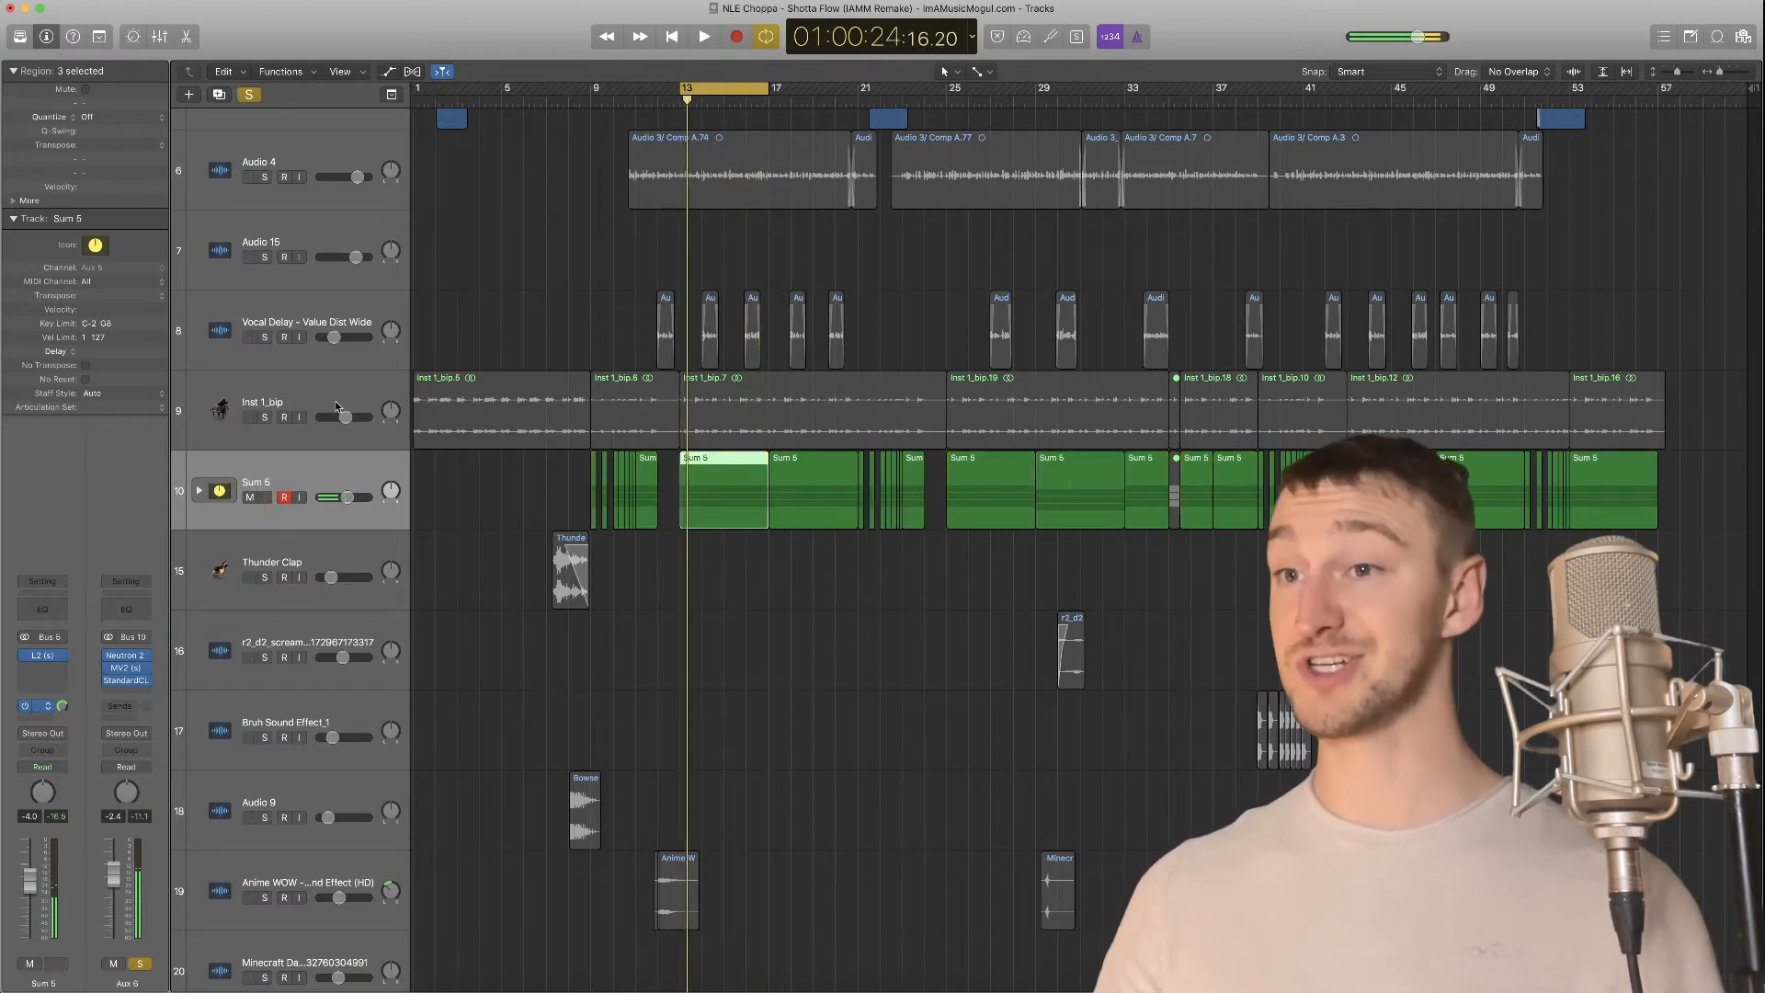
{"action": "left_click", "coordinate": [248, 95]}
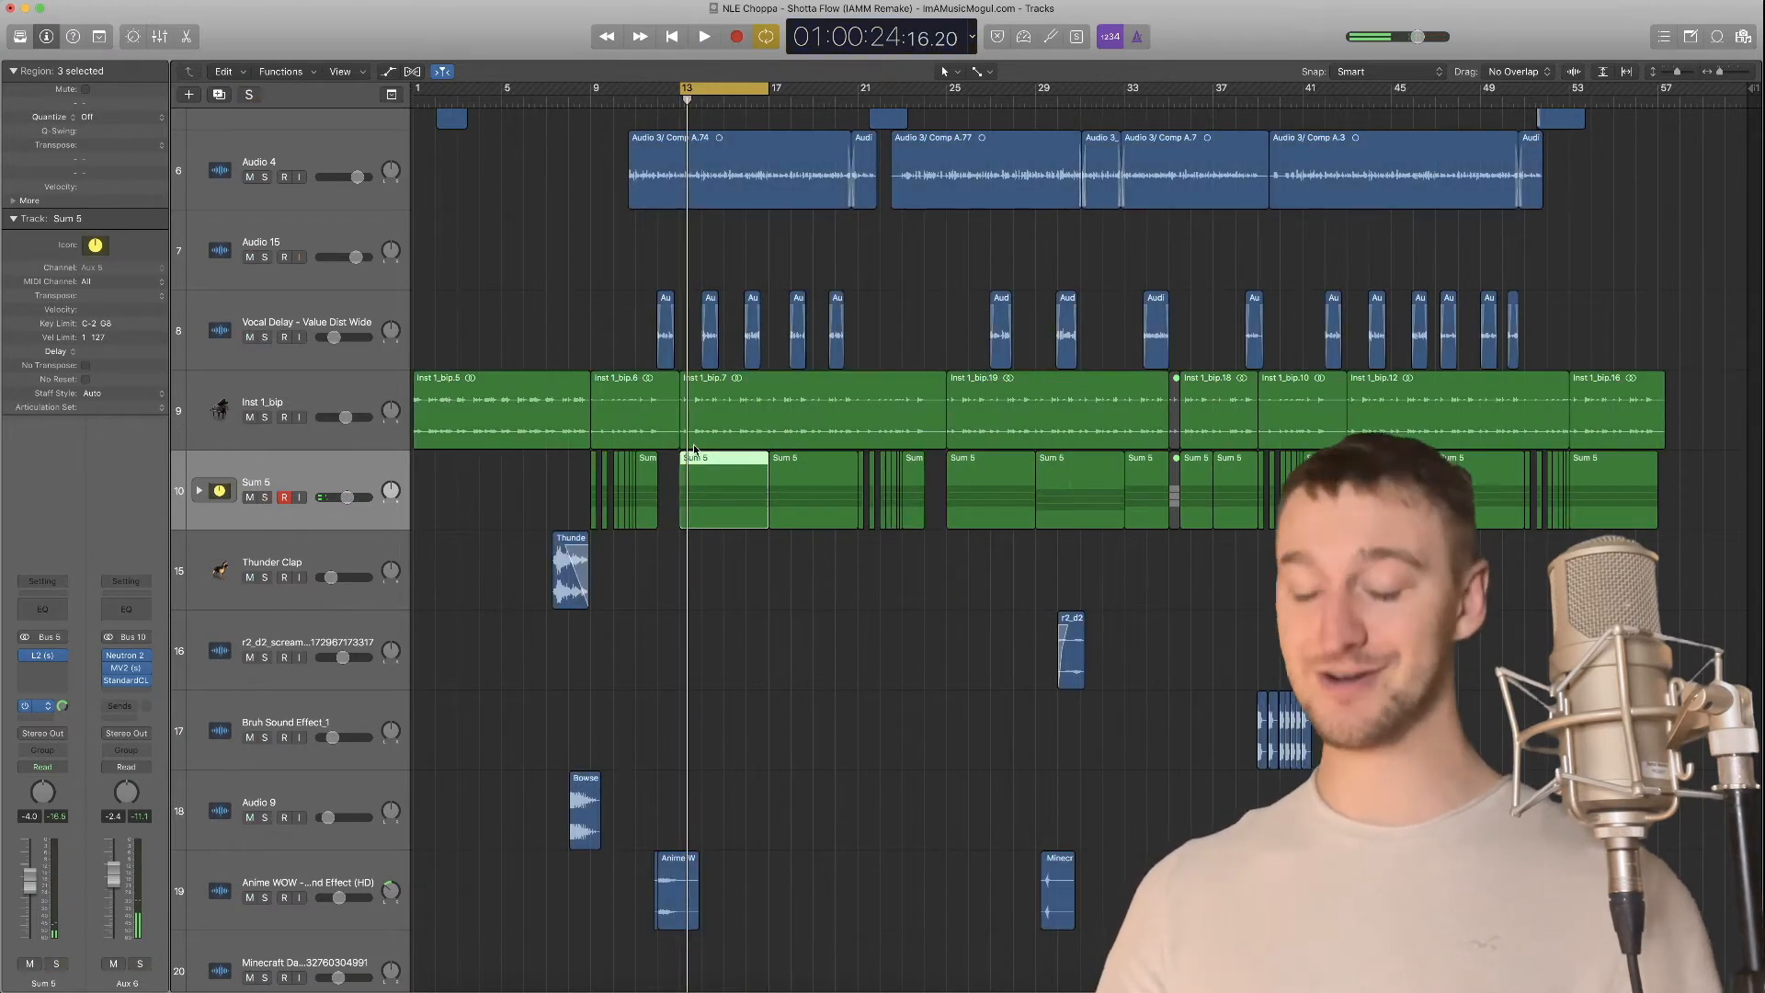
Turn off cycle mode and select the Audio 4 vocal track
{"action": "scroll", "coordinate": [644, 368], "scroll_direction": "up", "scroll_amount": 3}
{"action": "key", "text": "x"}
{"action": "key", "text": "x"}
{"action": "key", "text": "c"}
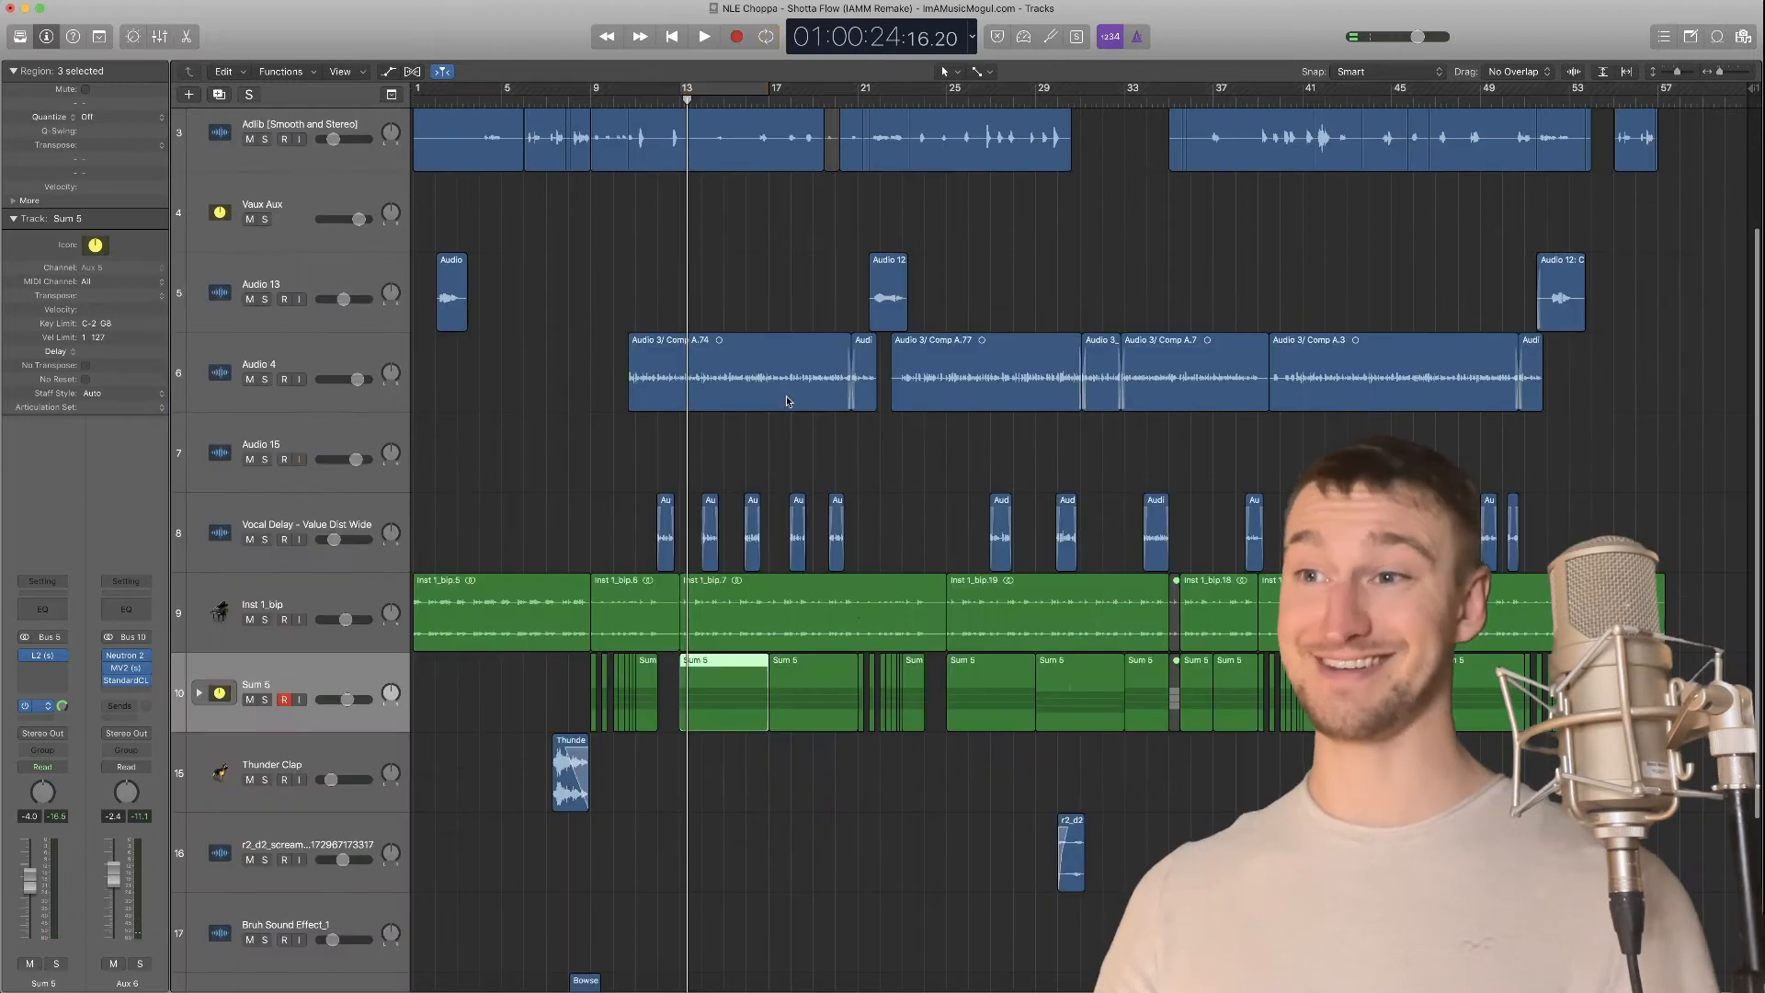
{"action": "scroll", "coordinate": [786, 396], "scroll_direction": "up", "scroll_amount": 1}
{"action": "key", "text": "super+Right"}
{"action": "key", "text": "super+Right"}
{"action": "key", "text": "super+Right"}
{"action": "key", "text": "super+Left"}
{"action": "key", "text": "super+Left"}
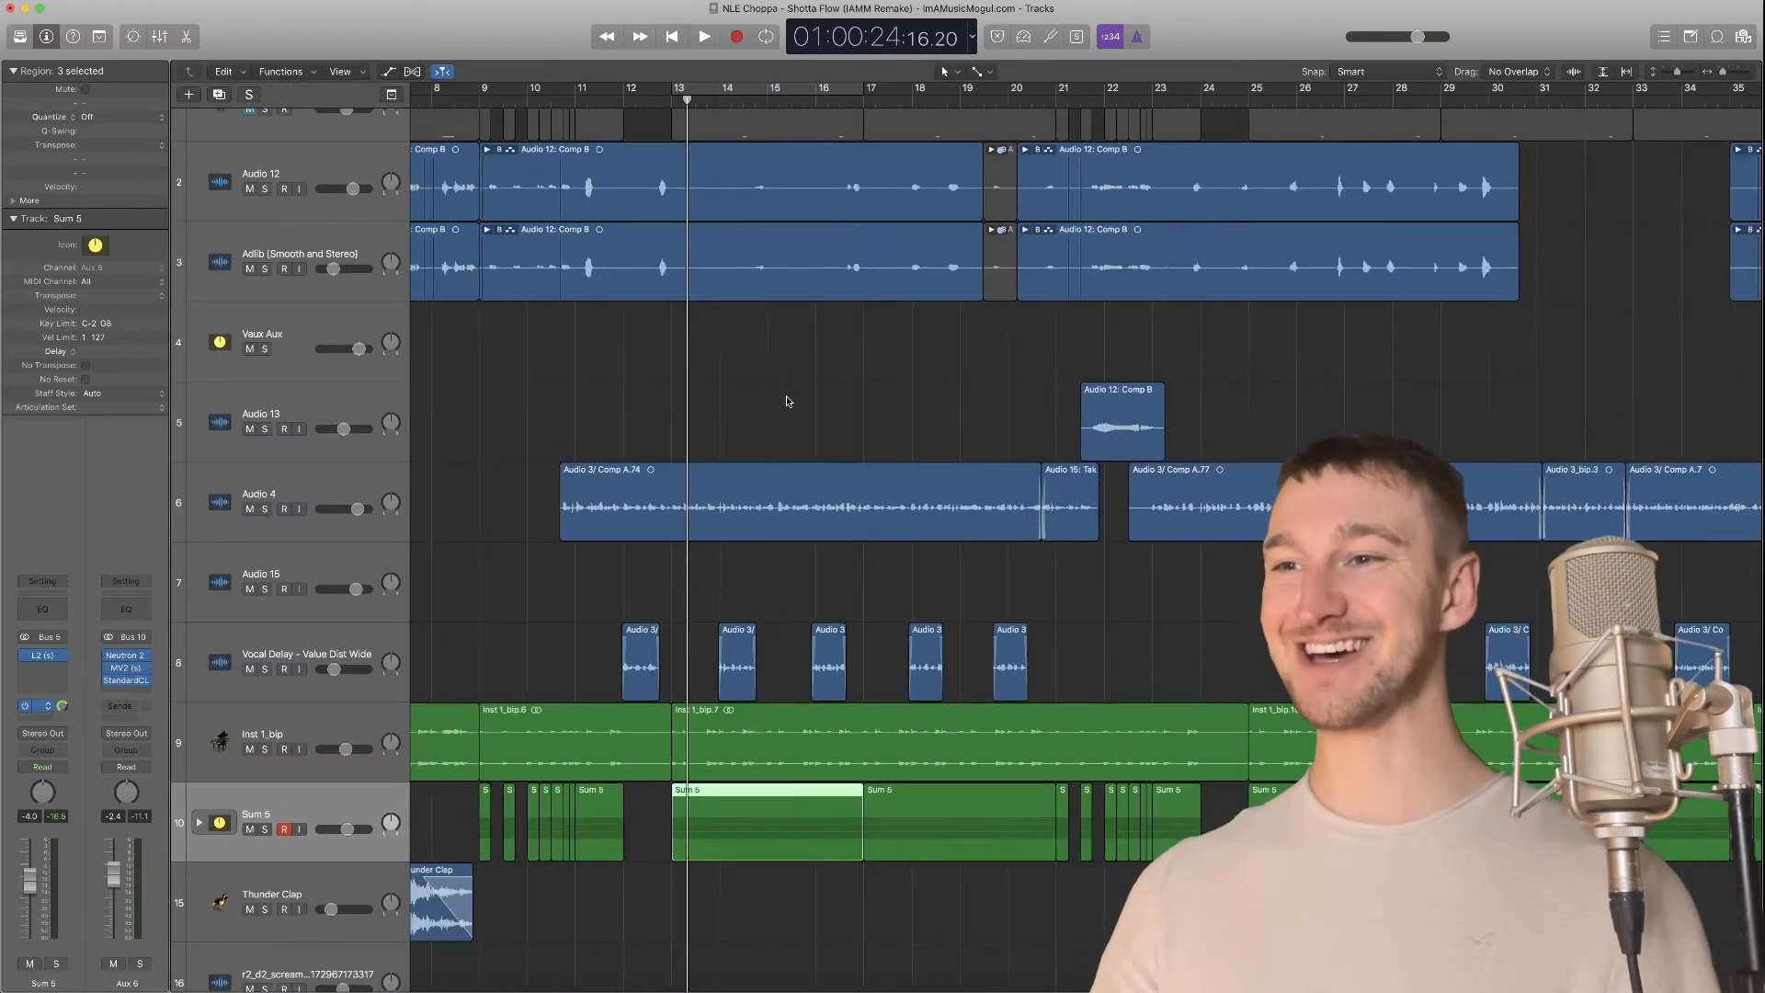
{"action": "scroll", "coordinate": [786, 395], "scroll_direction": "up", "scroll_amount": 1}
{"action": "left_click", "coordinate": [335, 504]}
{"action": "scroll", "coordinate": [331, 533], "scroll_direction": "down", "scroll_amount": 1}
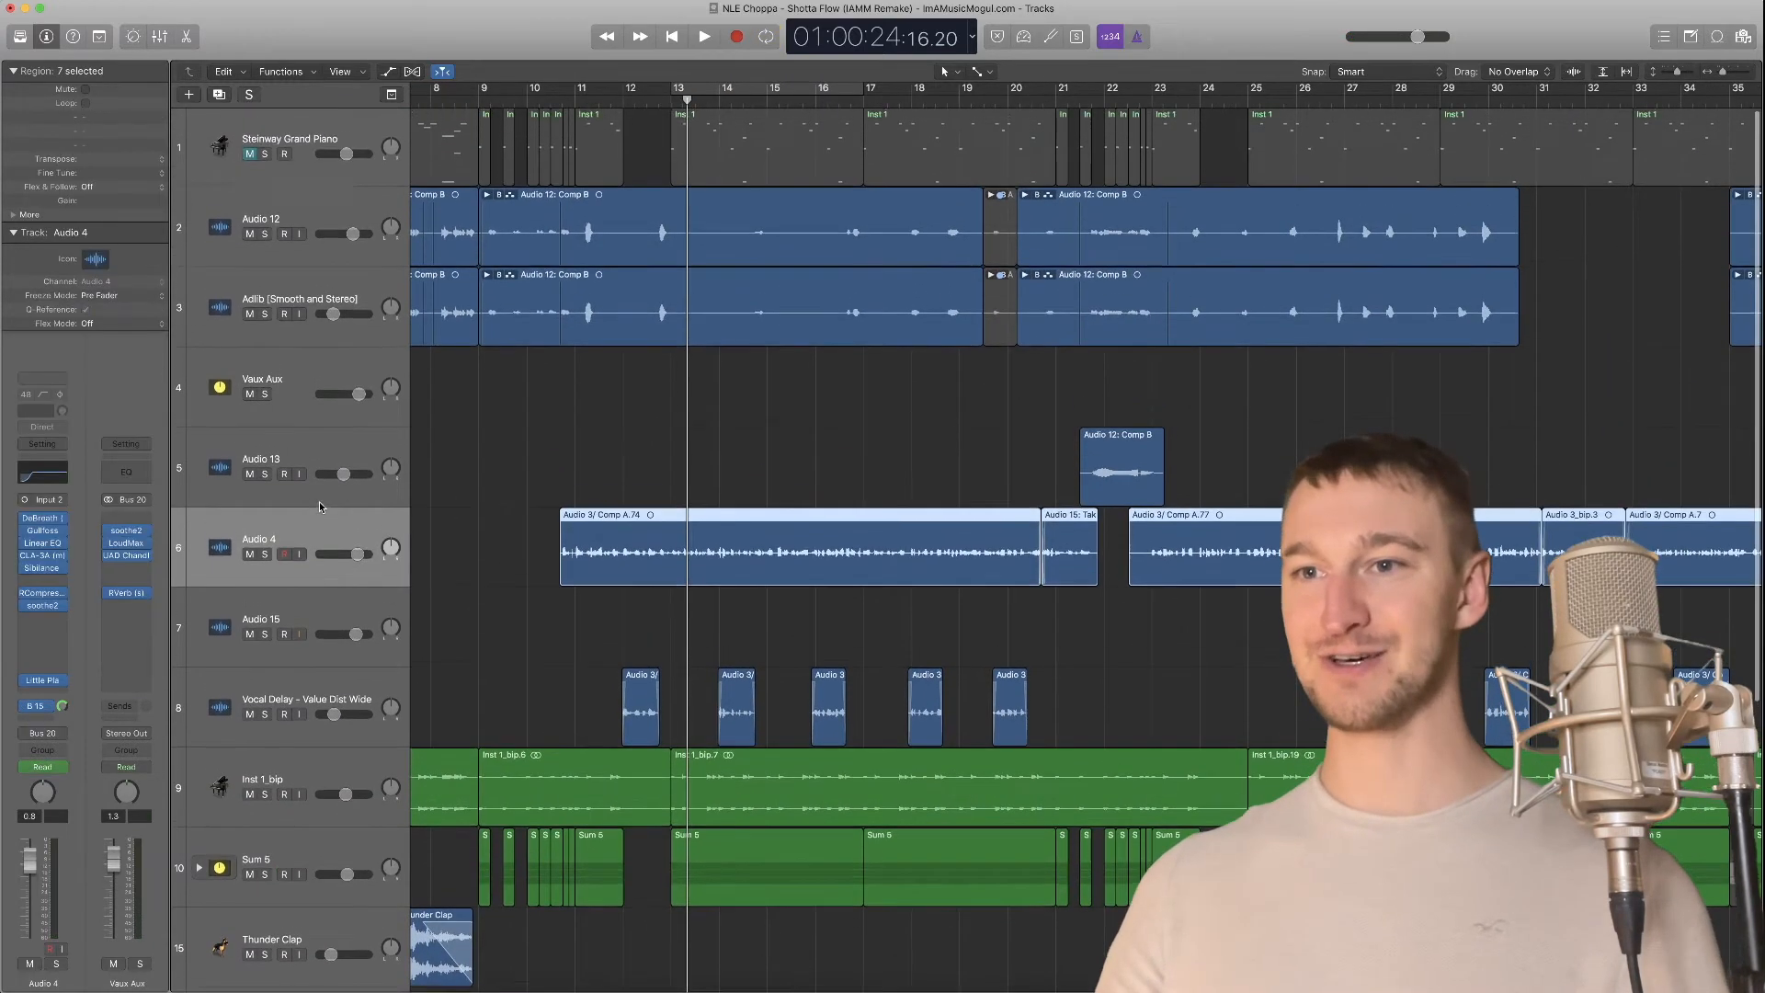
Set a cycle range from about bar 10.5 to bar 21 and solo the Audio 4 track
{"action": "left_click_drag", "start_coordinate": [581, 89], "coordinate": [1070, 138]}
{"action": "left_click_drag", "start_coordinate": [570, 89], "coordinate": [552, 134]}
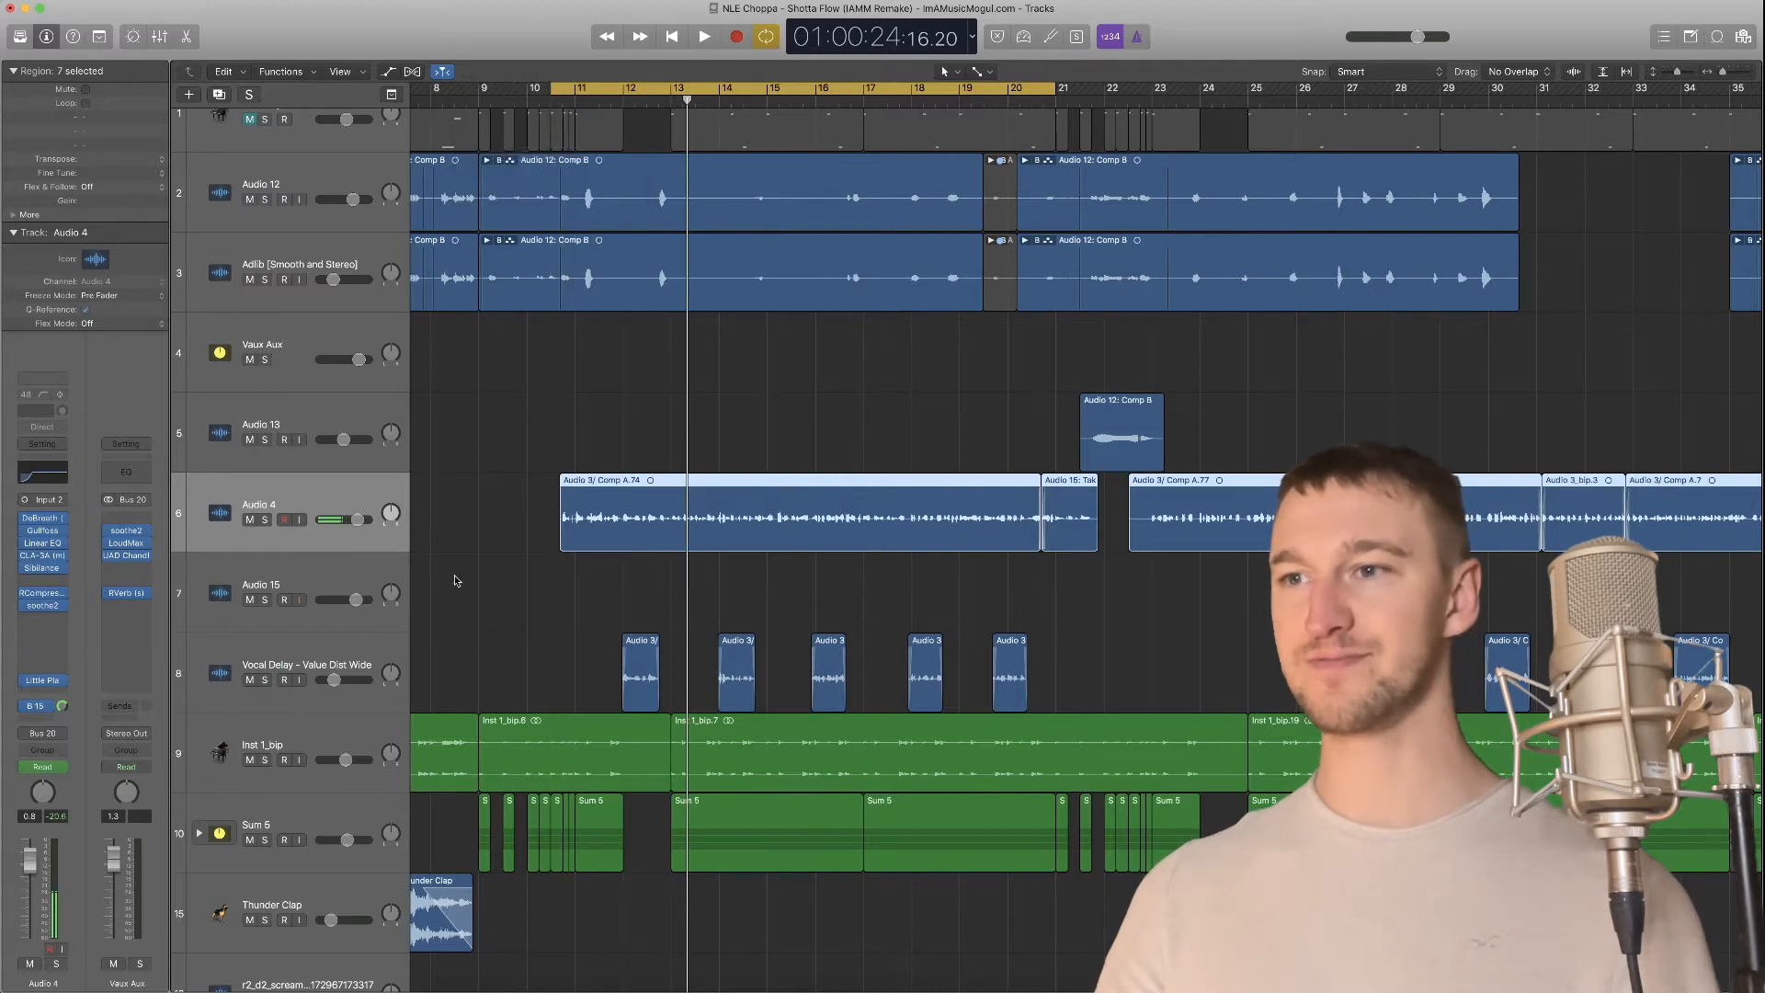
{"action": "left_click", "coordinate": [265, 520]}
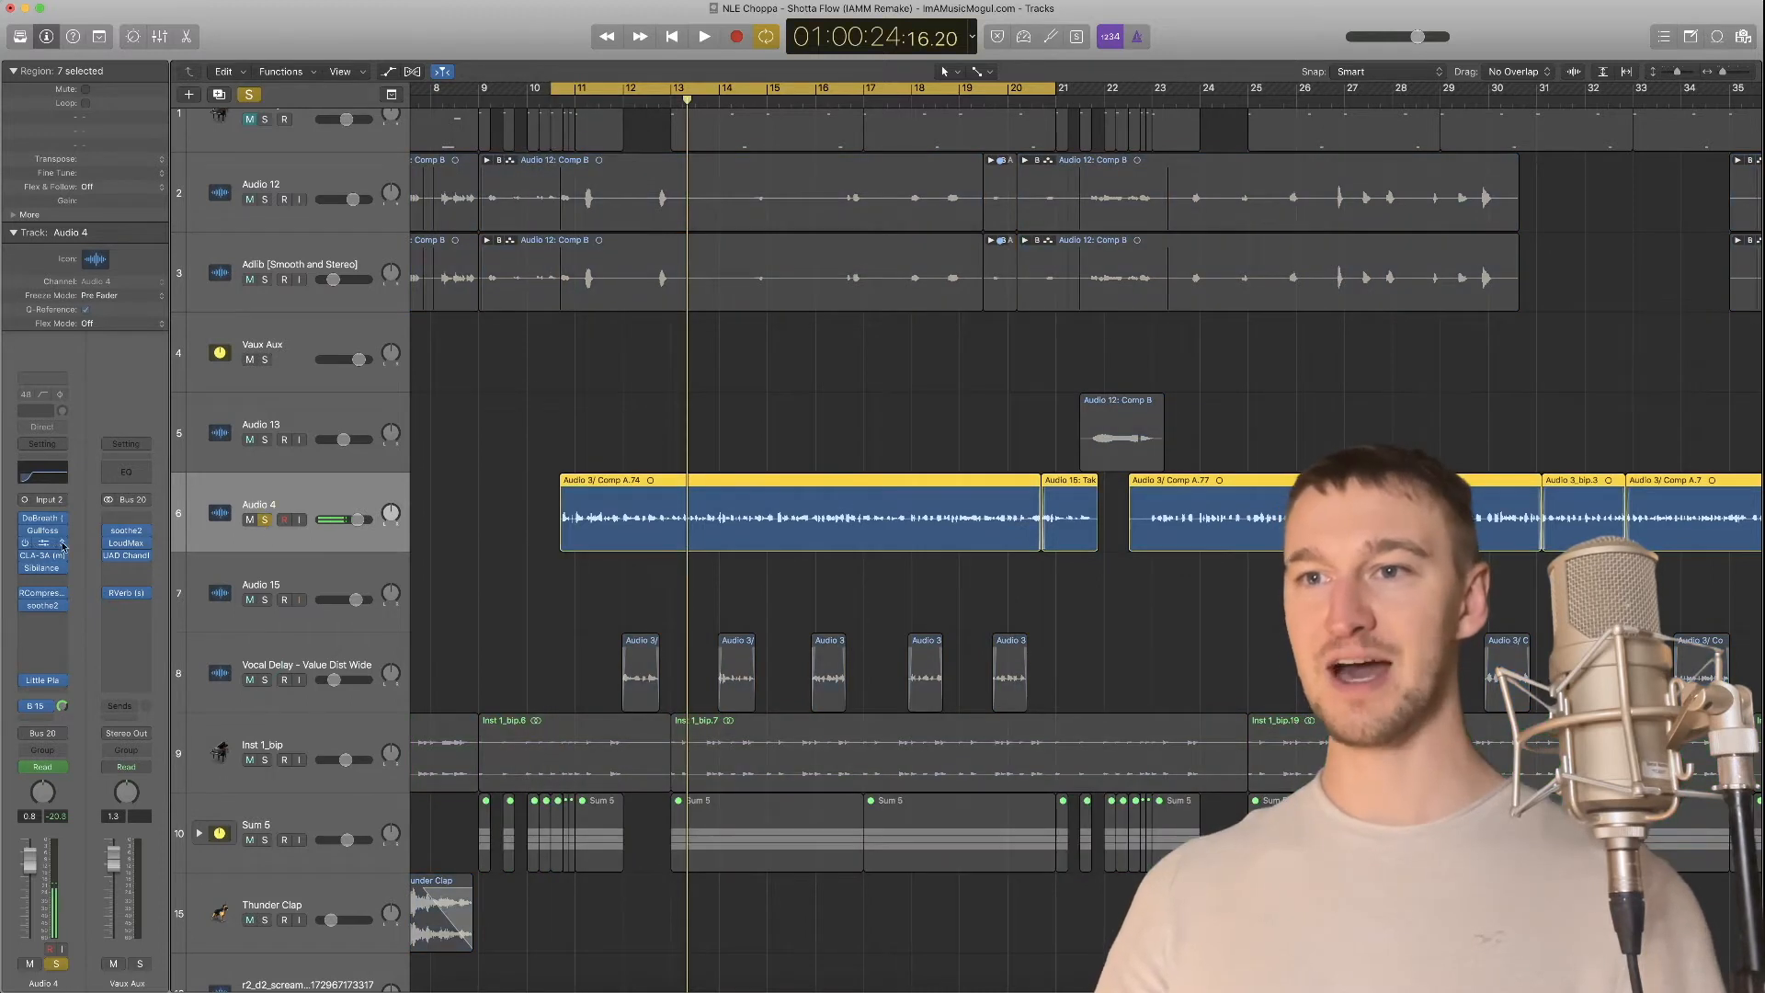
Examine and close Audio 4's DeBreath plug-in, and open Gullfoss to watch its curve while the vocal plays
{"action": "left_click", "coordinate": [44, 520]}
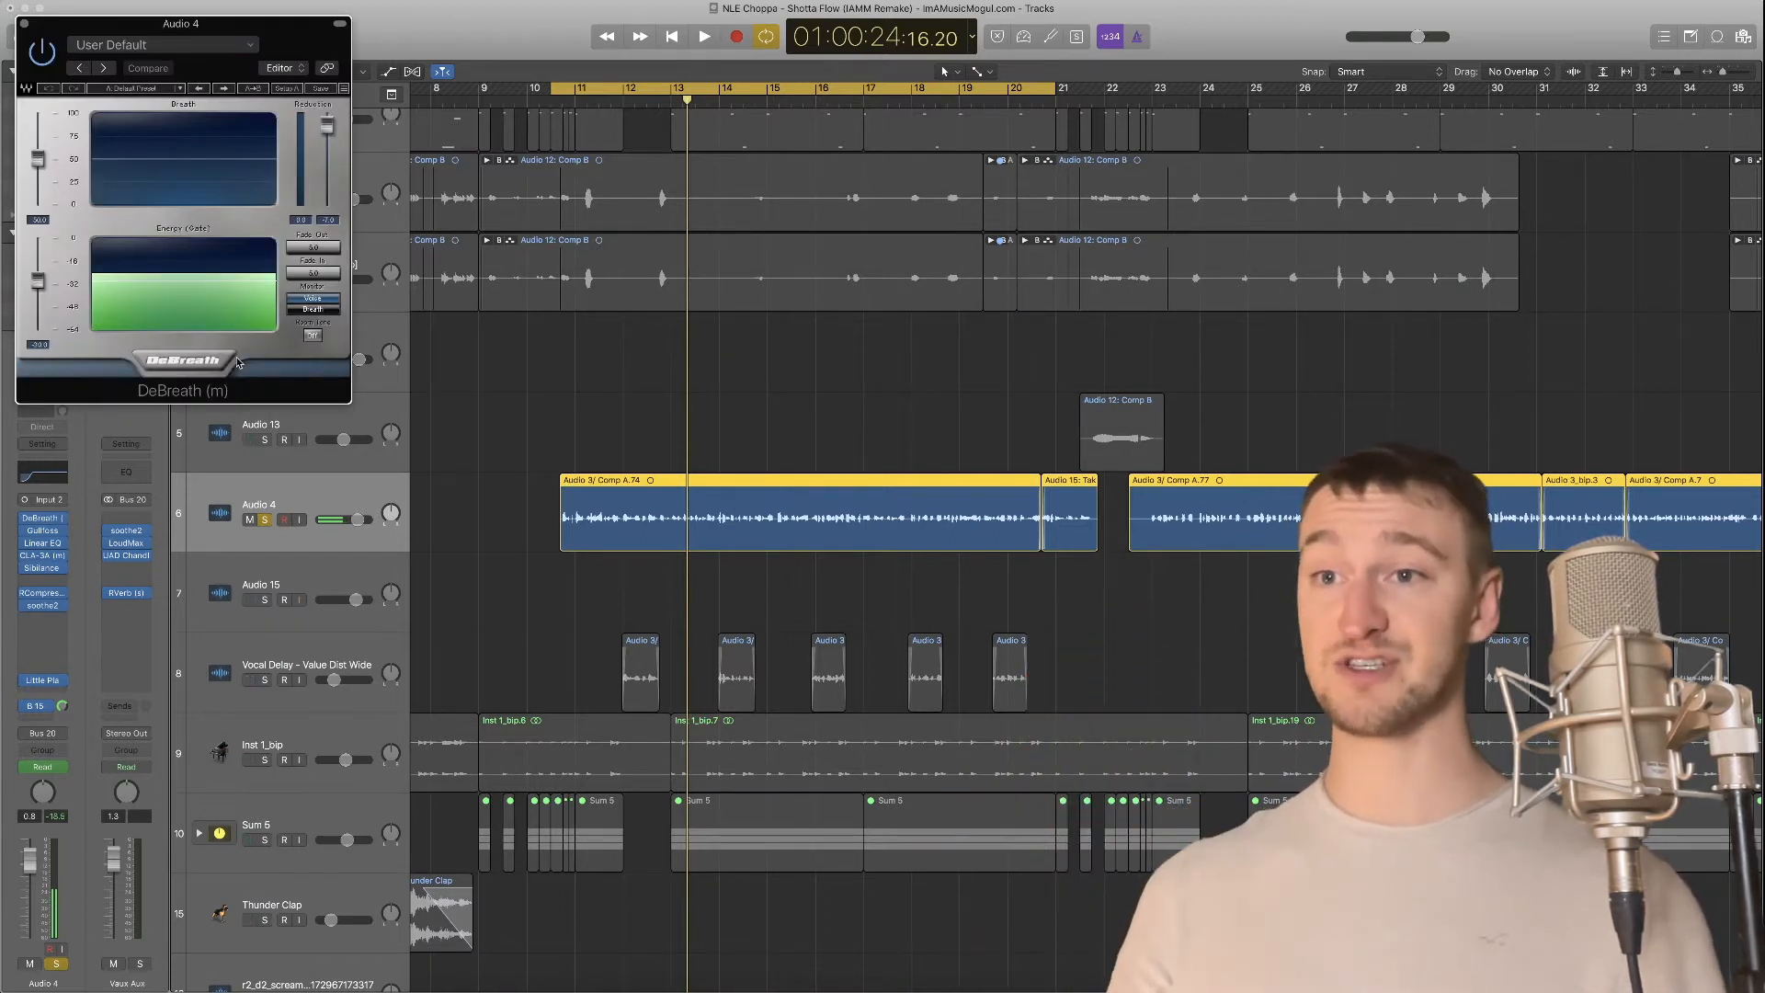
{"action": "left_click", "coordinate": [24, 24]}
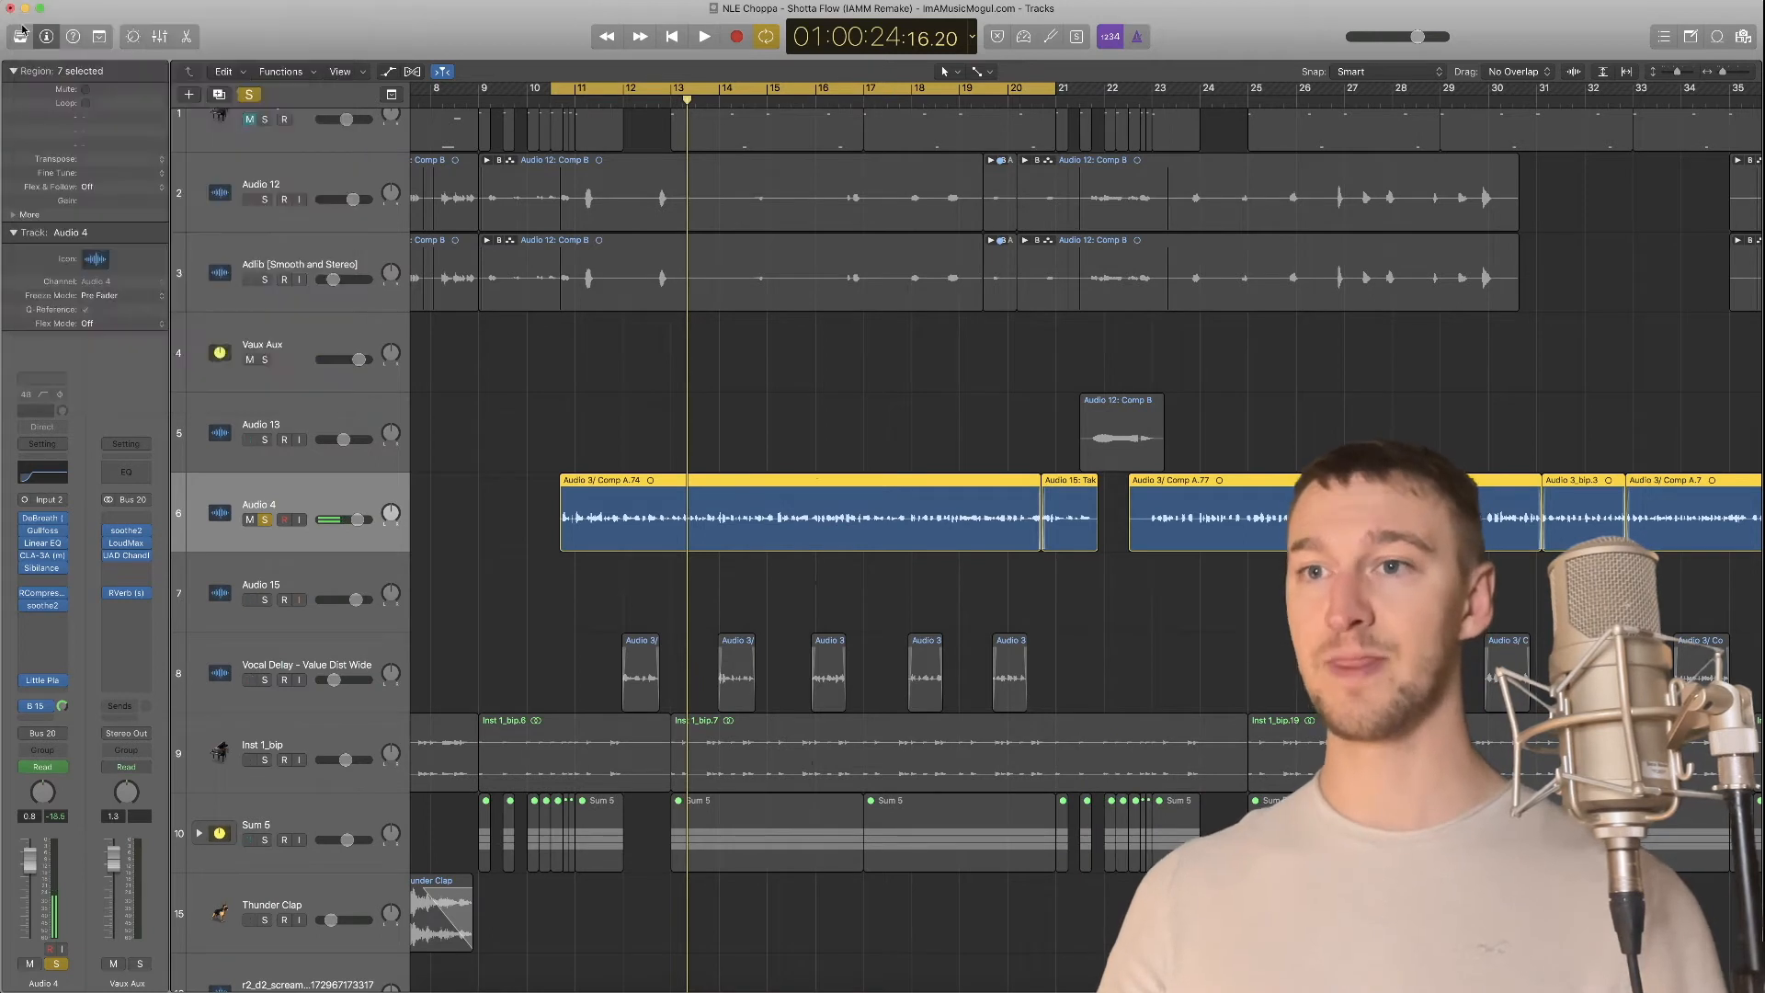
{"action": "left_click", "coordinate": [44, 532]}
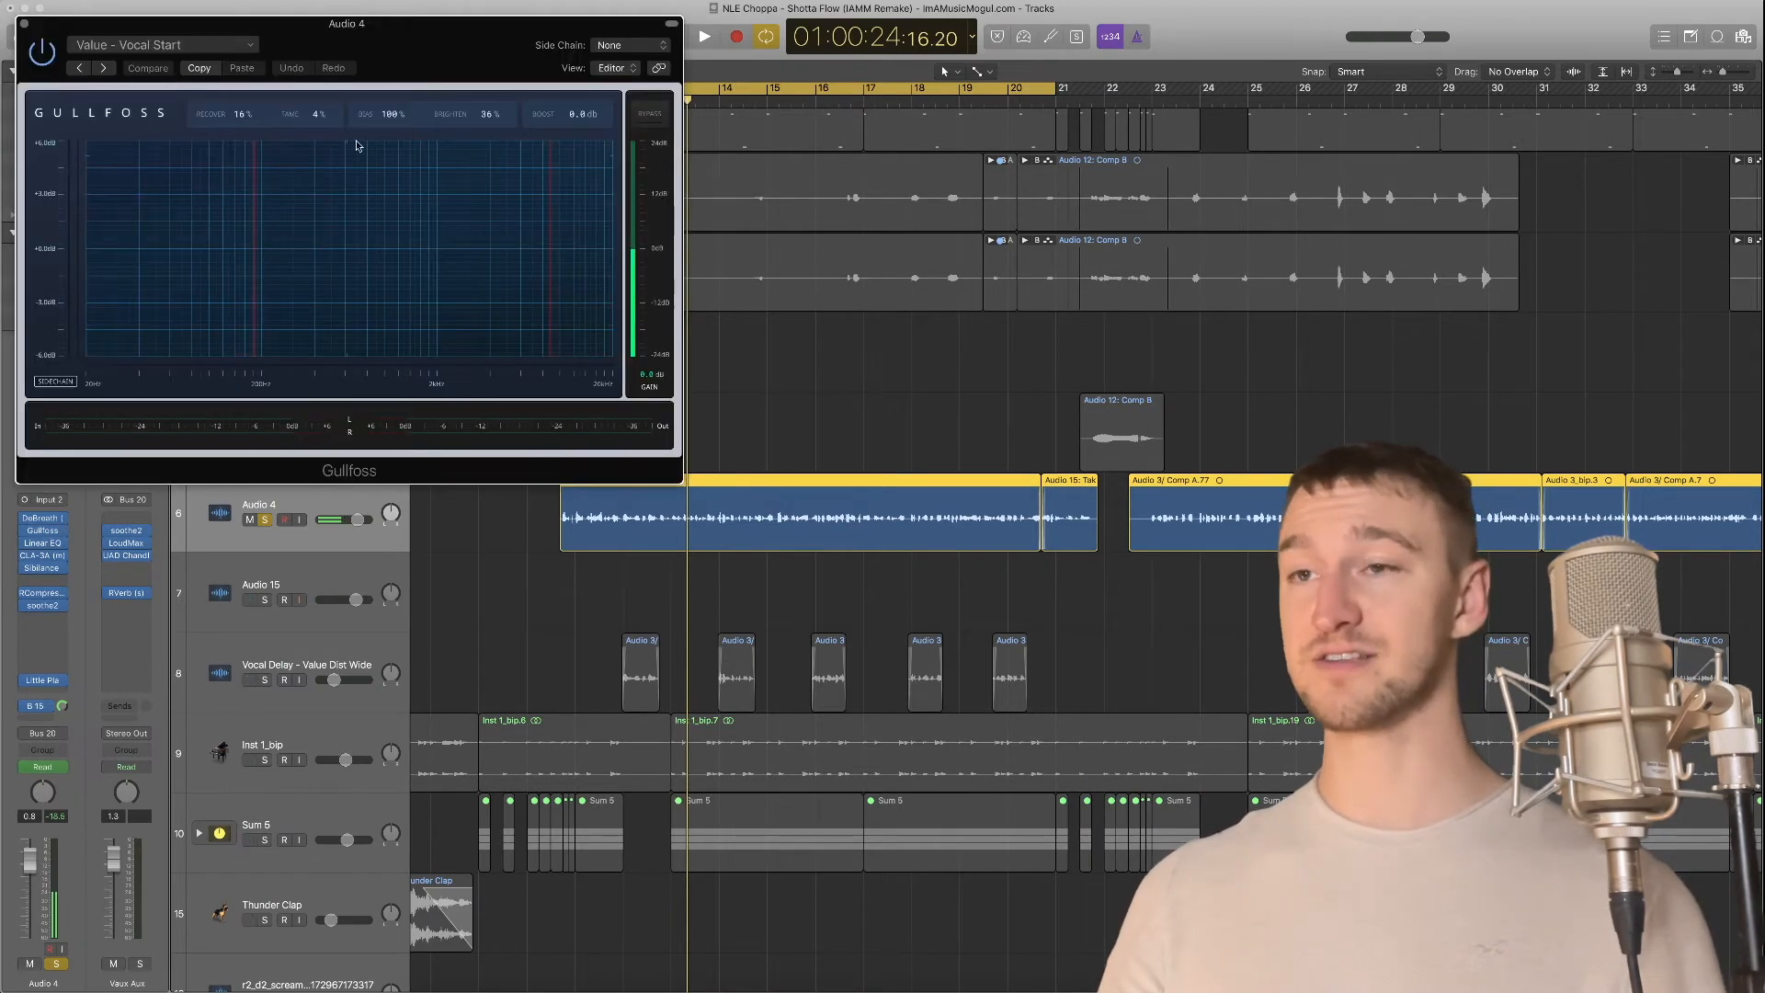
{"action": "left_click_drag", "start_coordinate": [401, 78], "coordinate": [560, 204]}
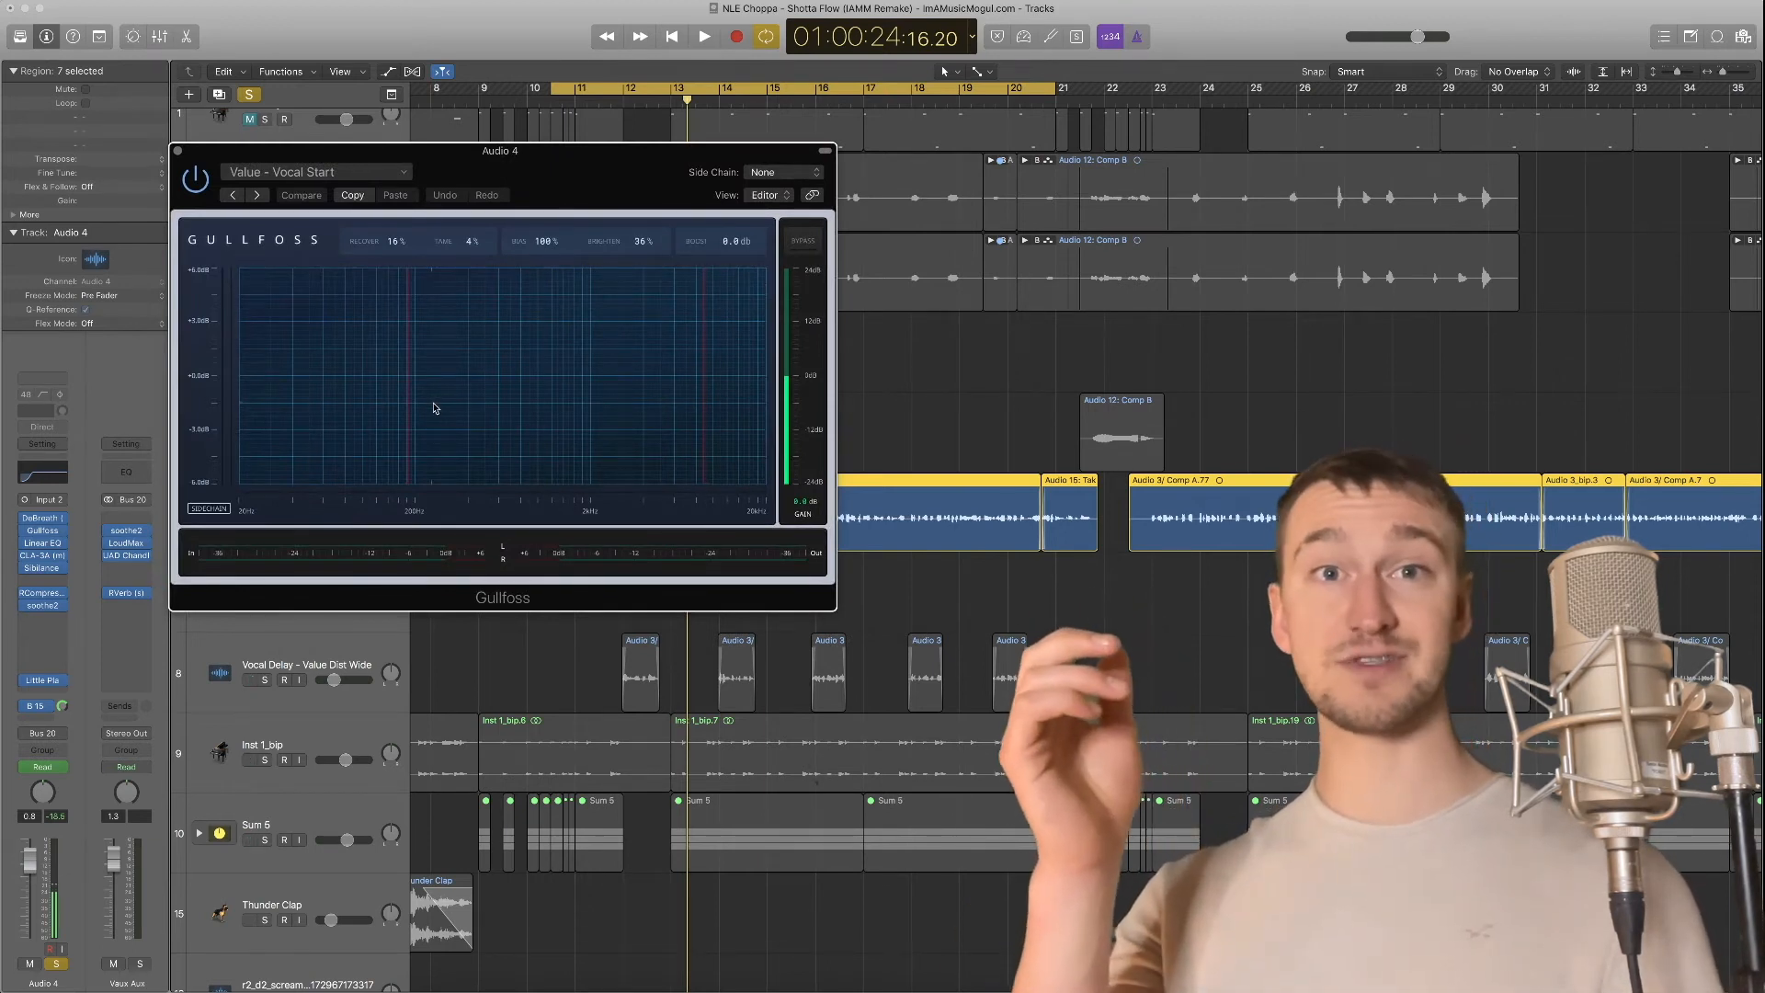
{"action": "key", "text": "space"}
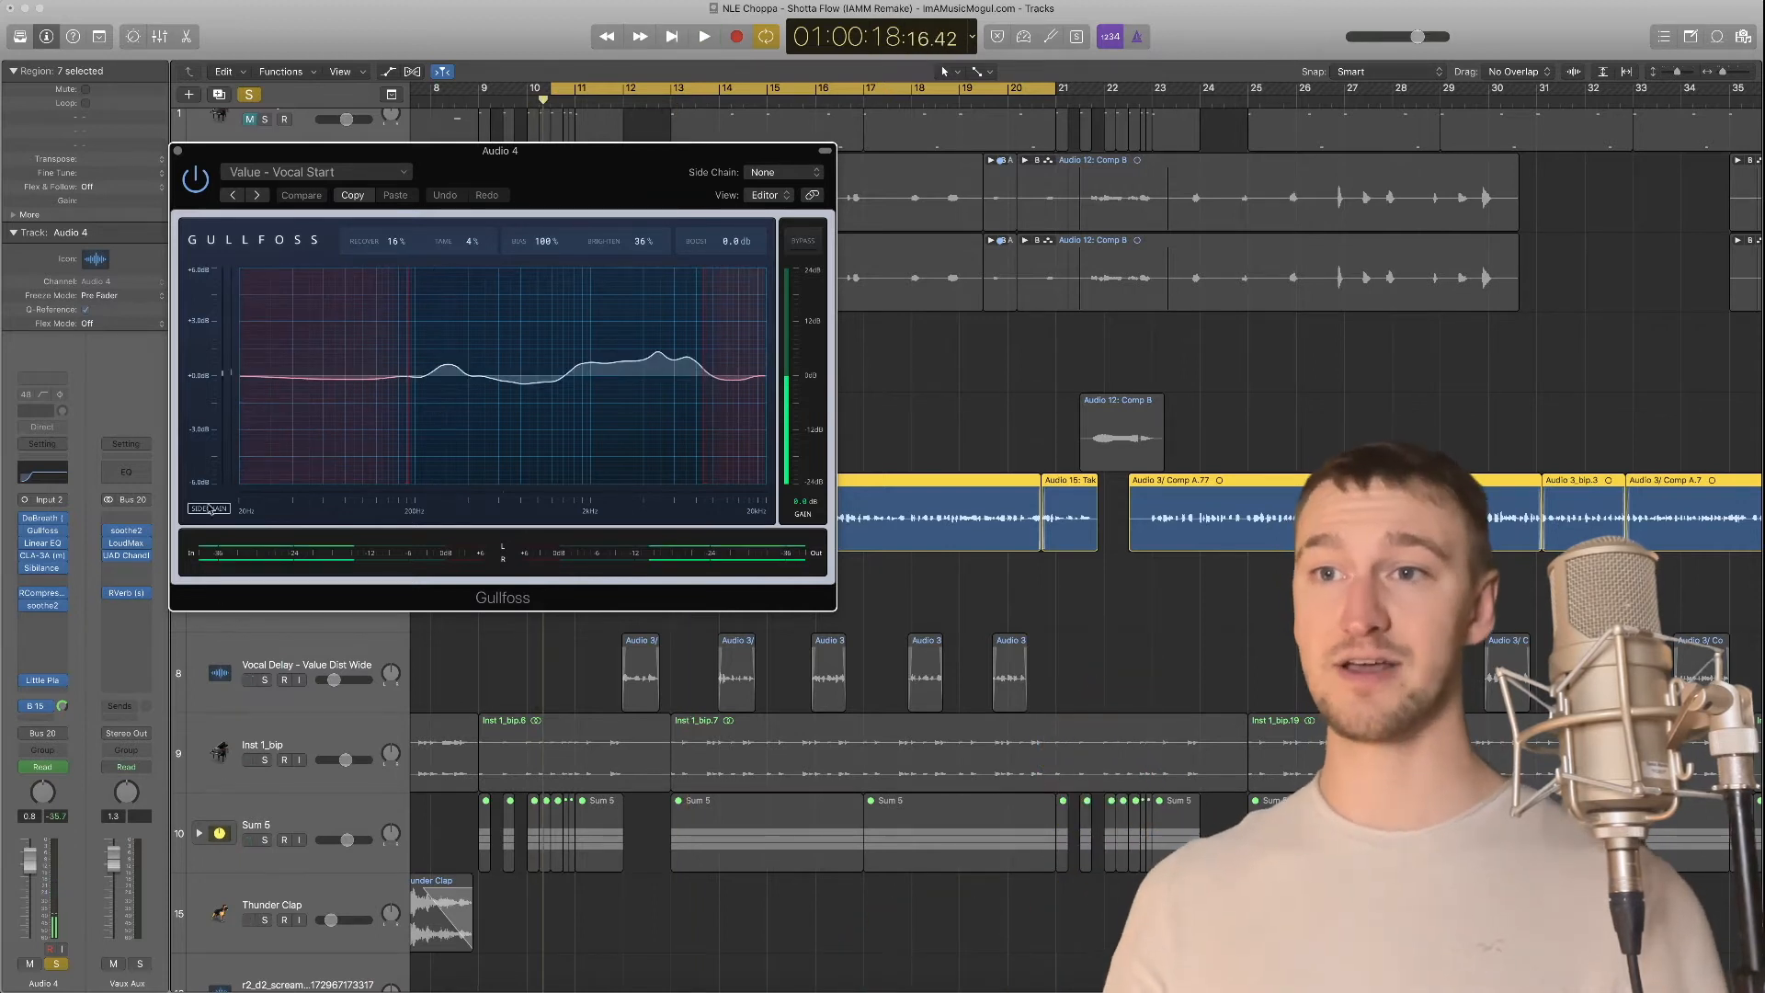
Bypass Audio 4's send and the plug-ins after Gullfoss, plus the whole Vaux Aux chain, and reselect Audio 4
{"action": "left_click", "coordinate": [24, 710]}
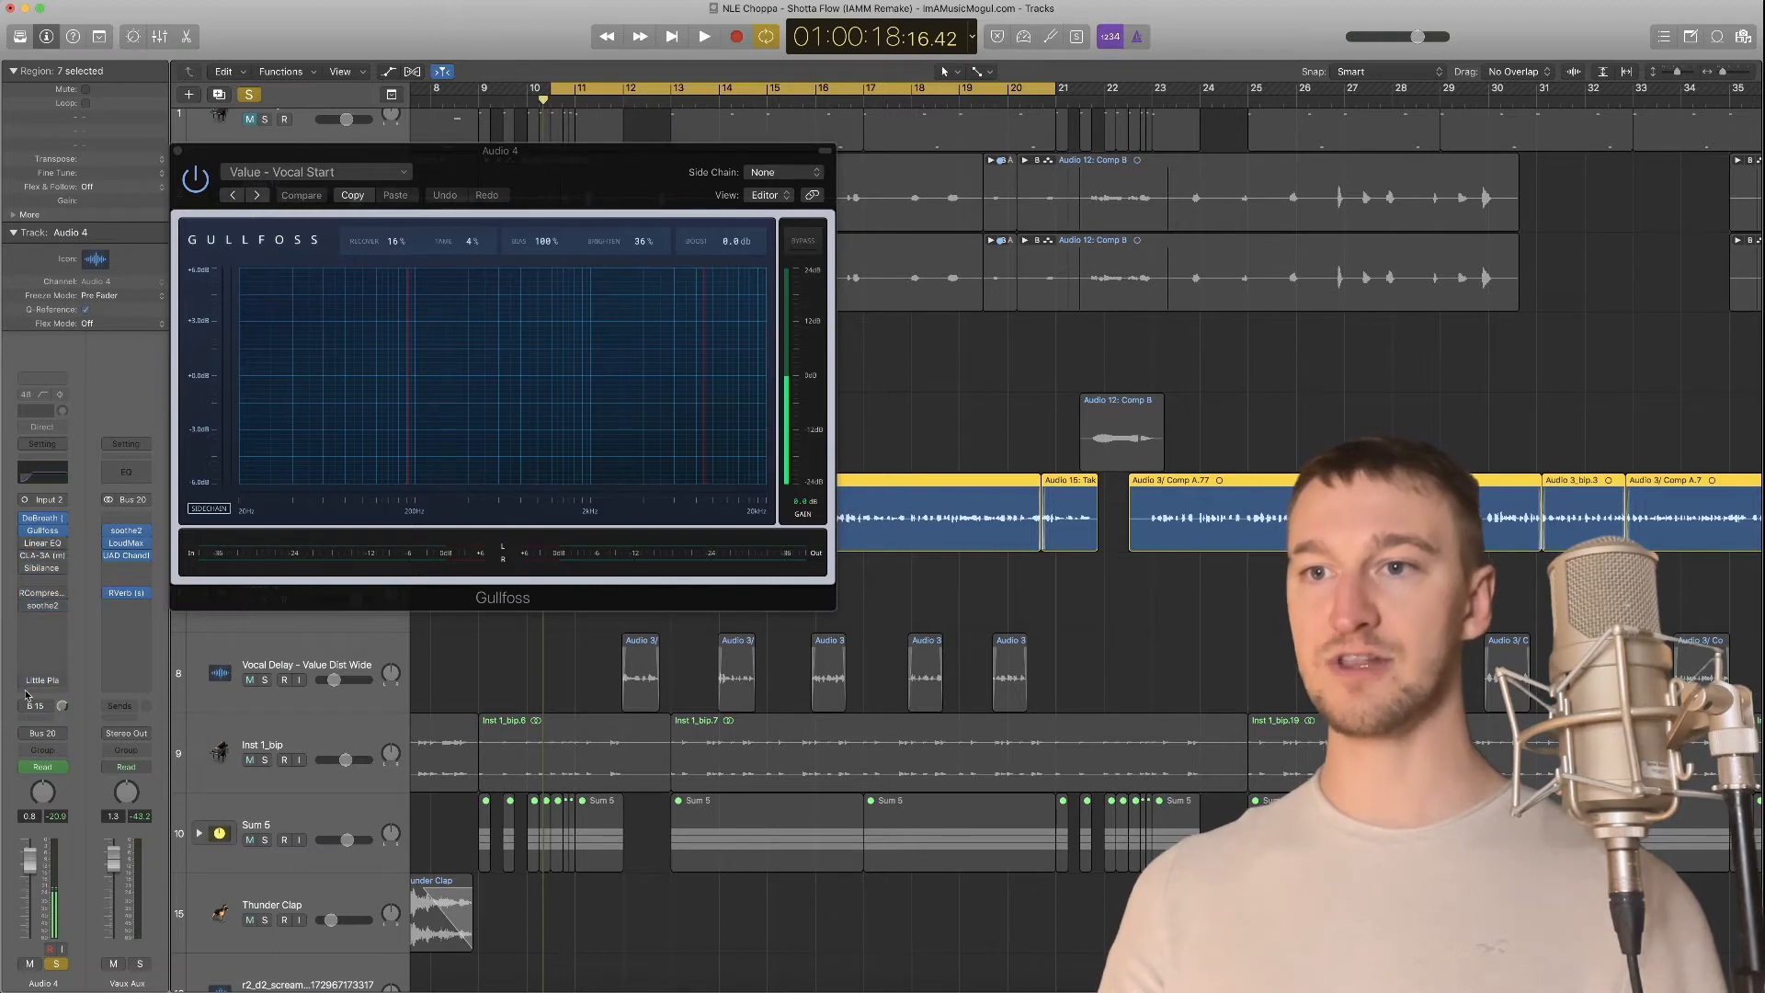
{"action": "left_click_drag", "start_coordinate": [488, 172], "coordinate": [1422, 172]}
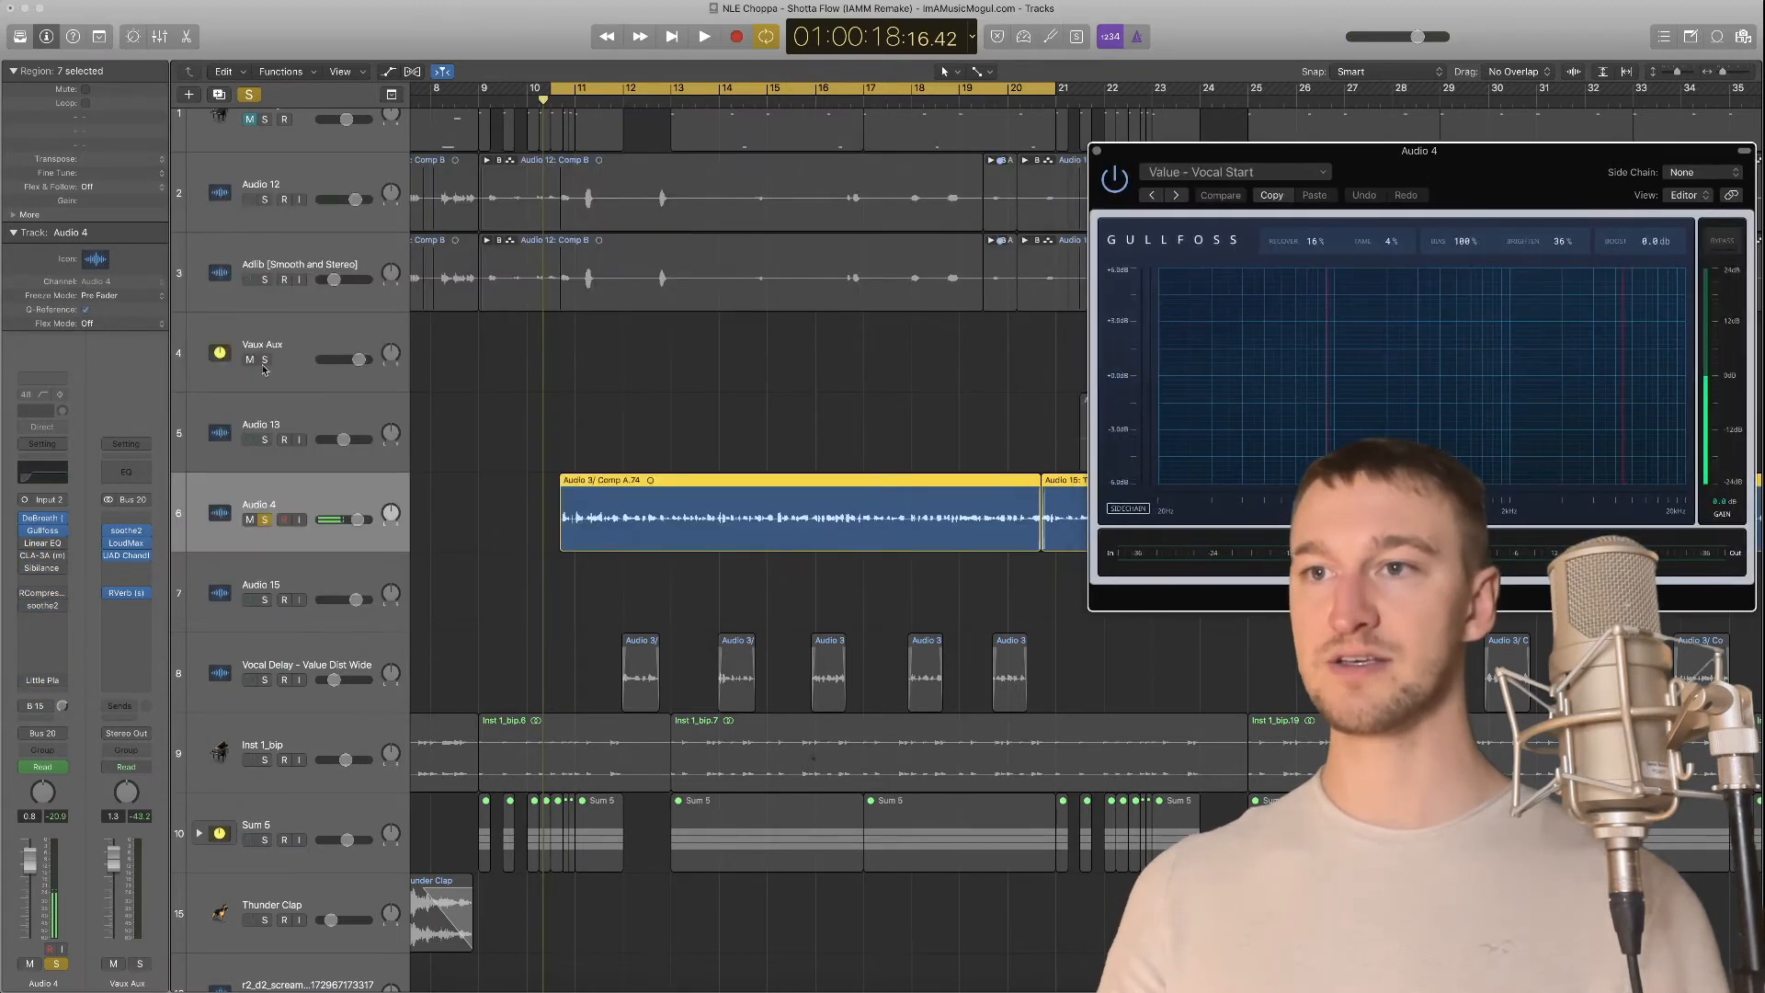
{"action": "left_click", "coordinate": [297, 351]}
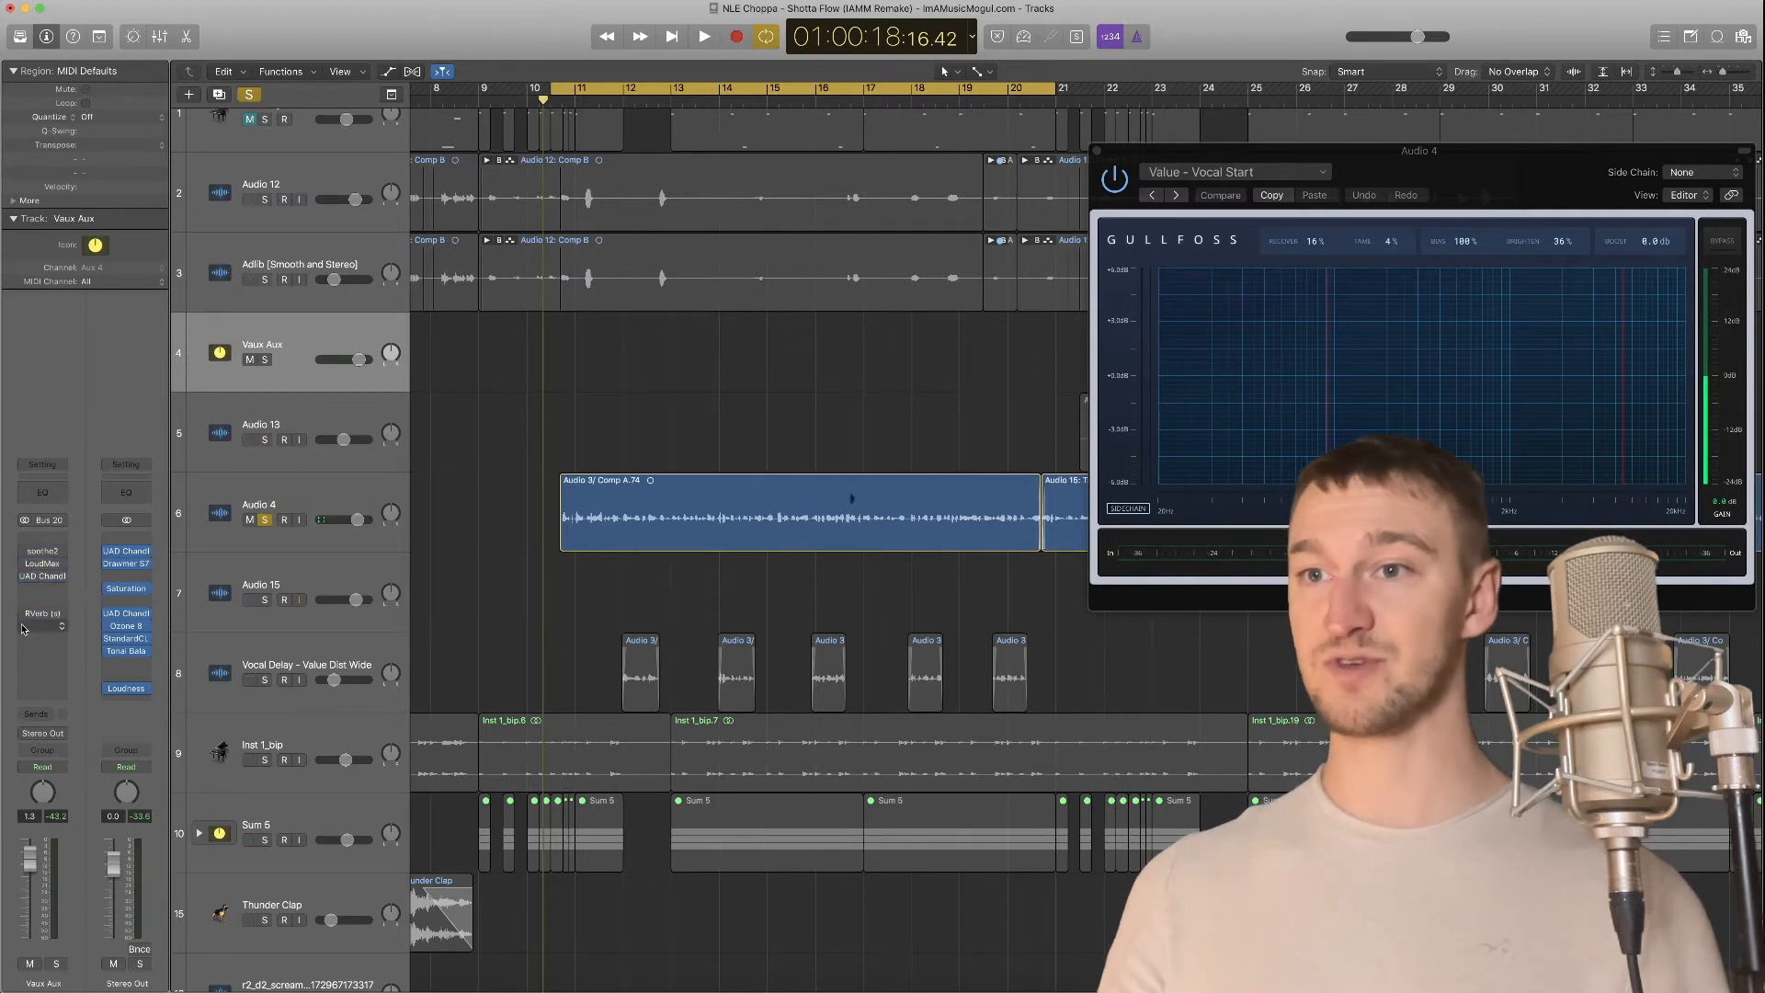
{"action": "left_click", "coordinate": [300, 494]}
Play the vocal with the cycle range shortened to bar 11 through about bar 20, comparing Gullfoss bypassed and active
{"action": "key", "text": "space"}
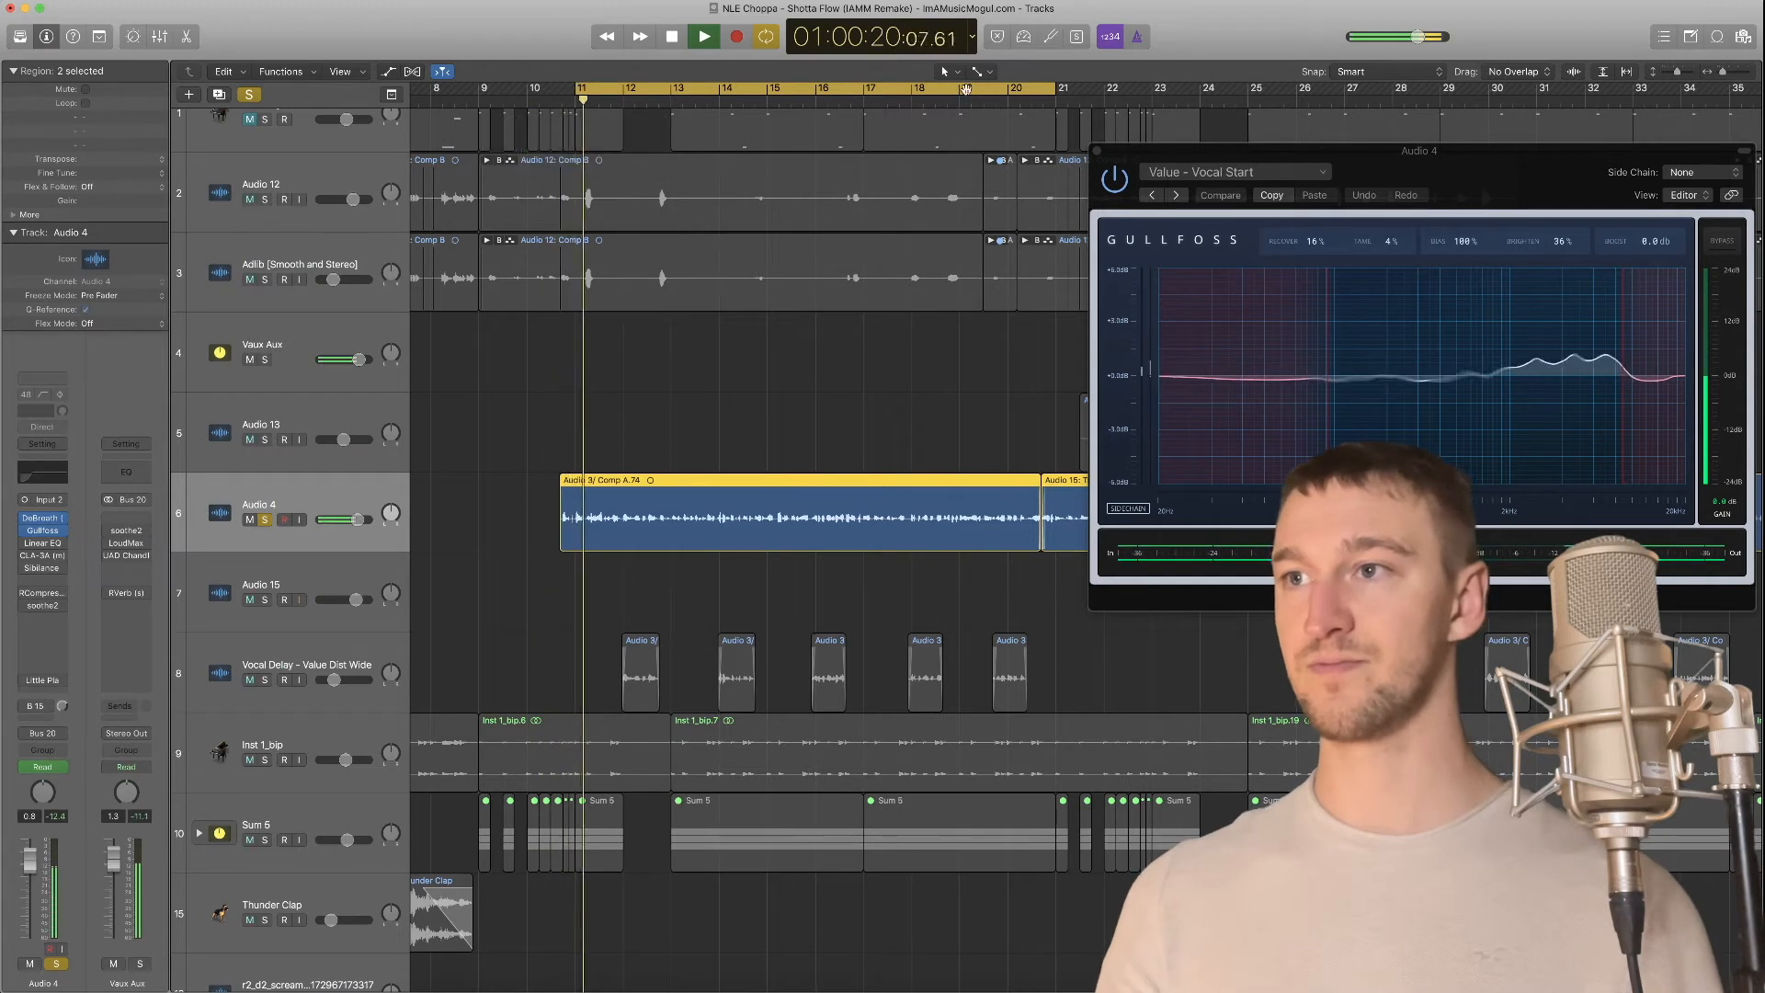
{"action": "left_click_drag", "start_coordinate": [1047, 88], "coordinate": [1002, 88]}
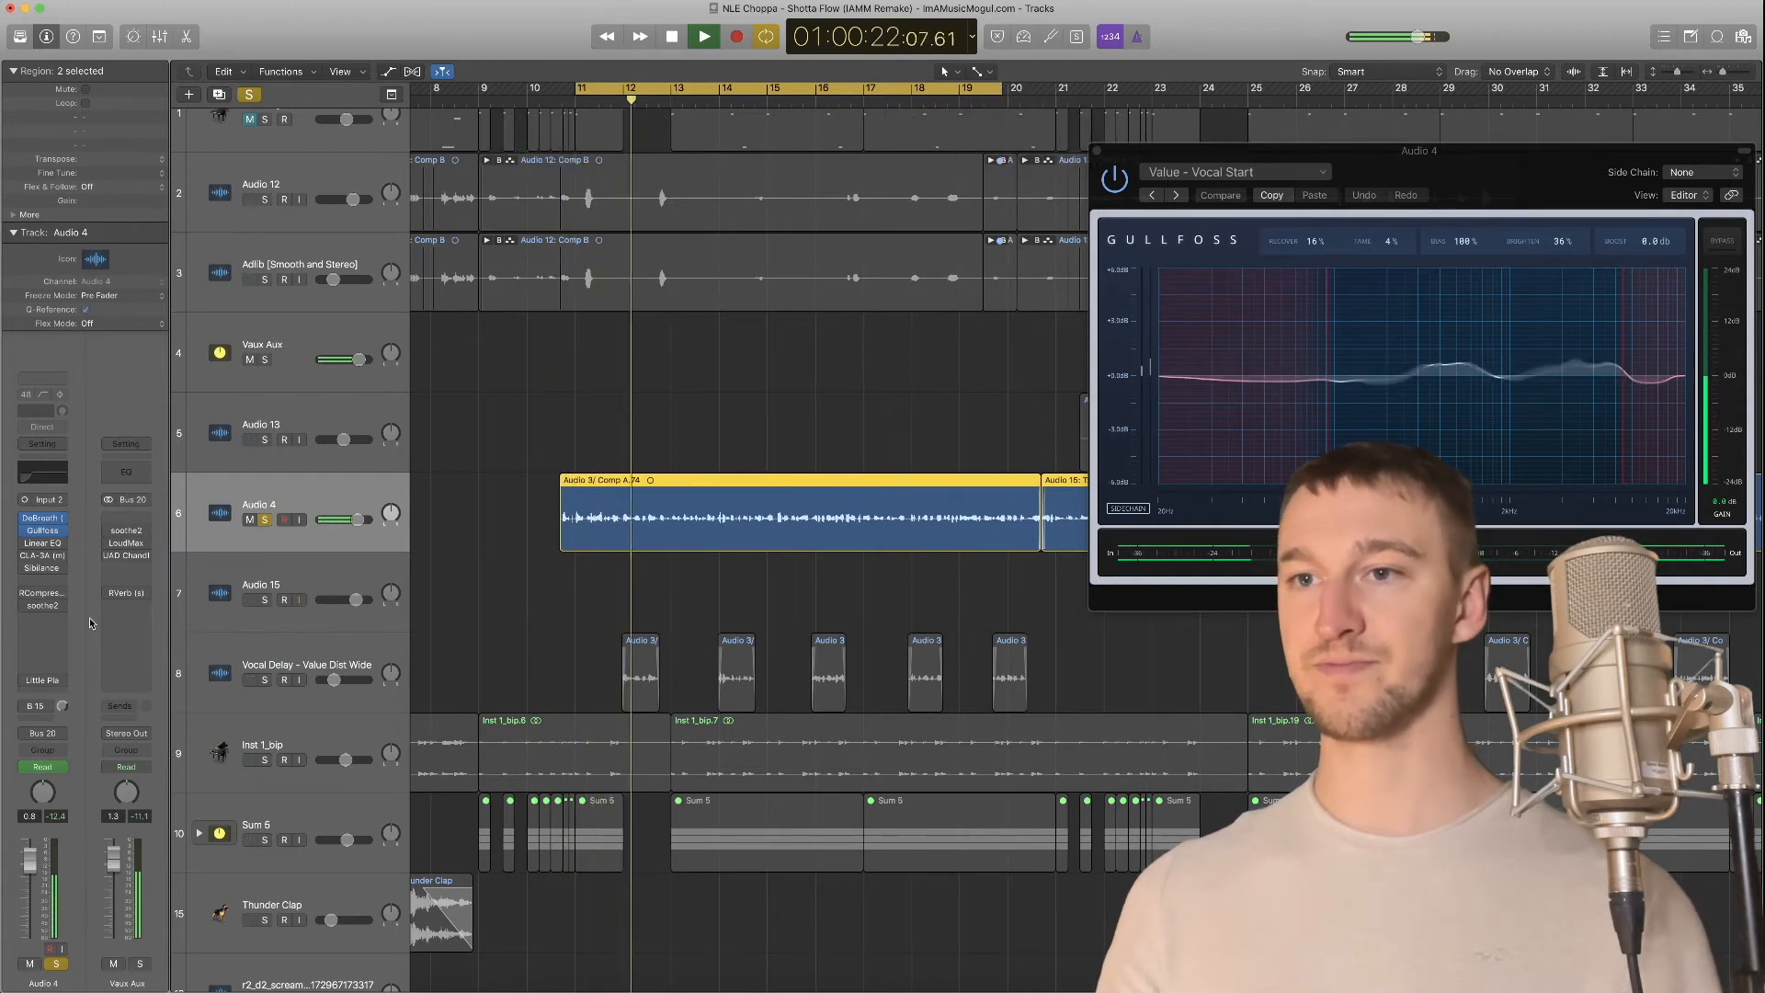
{"action": "left_click", "coordinate": [25, 532]}
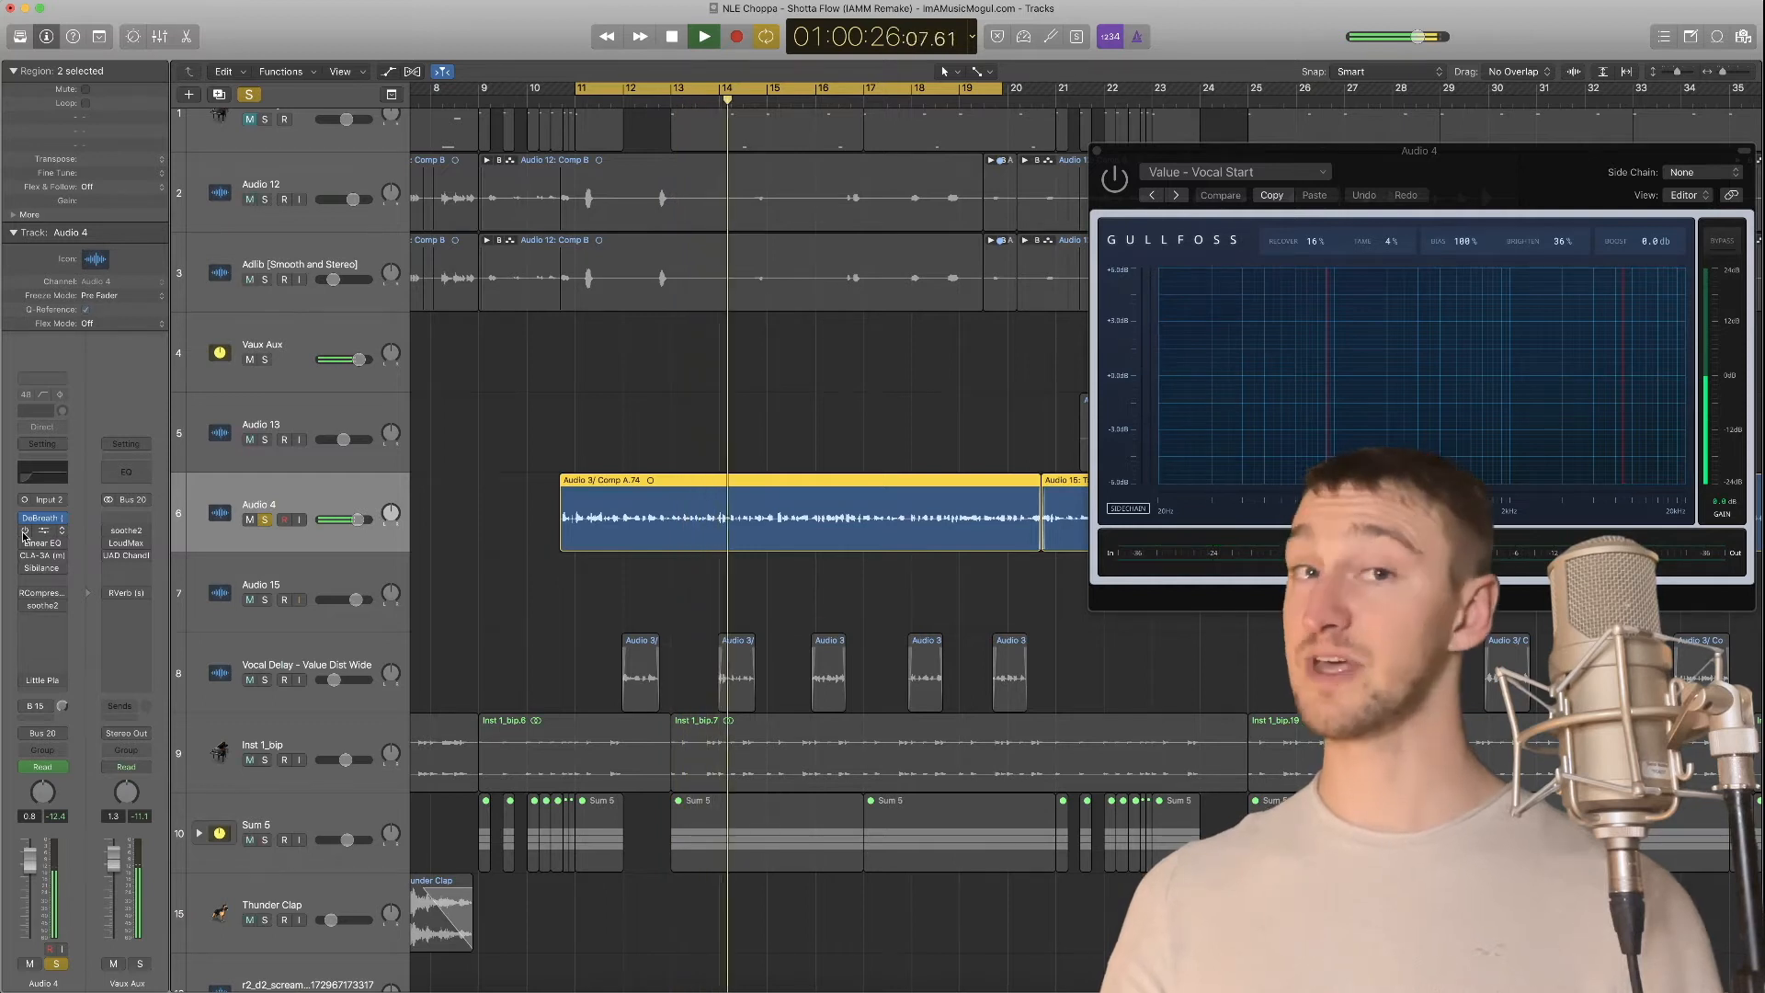
{"action": "left_click", "coordinate": [24, 533]}
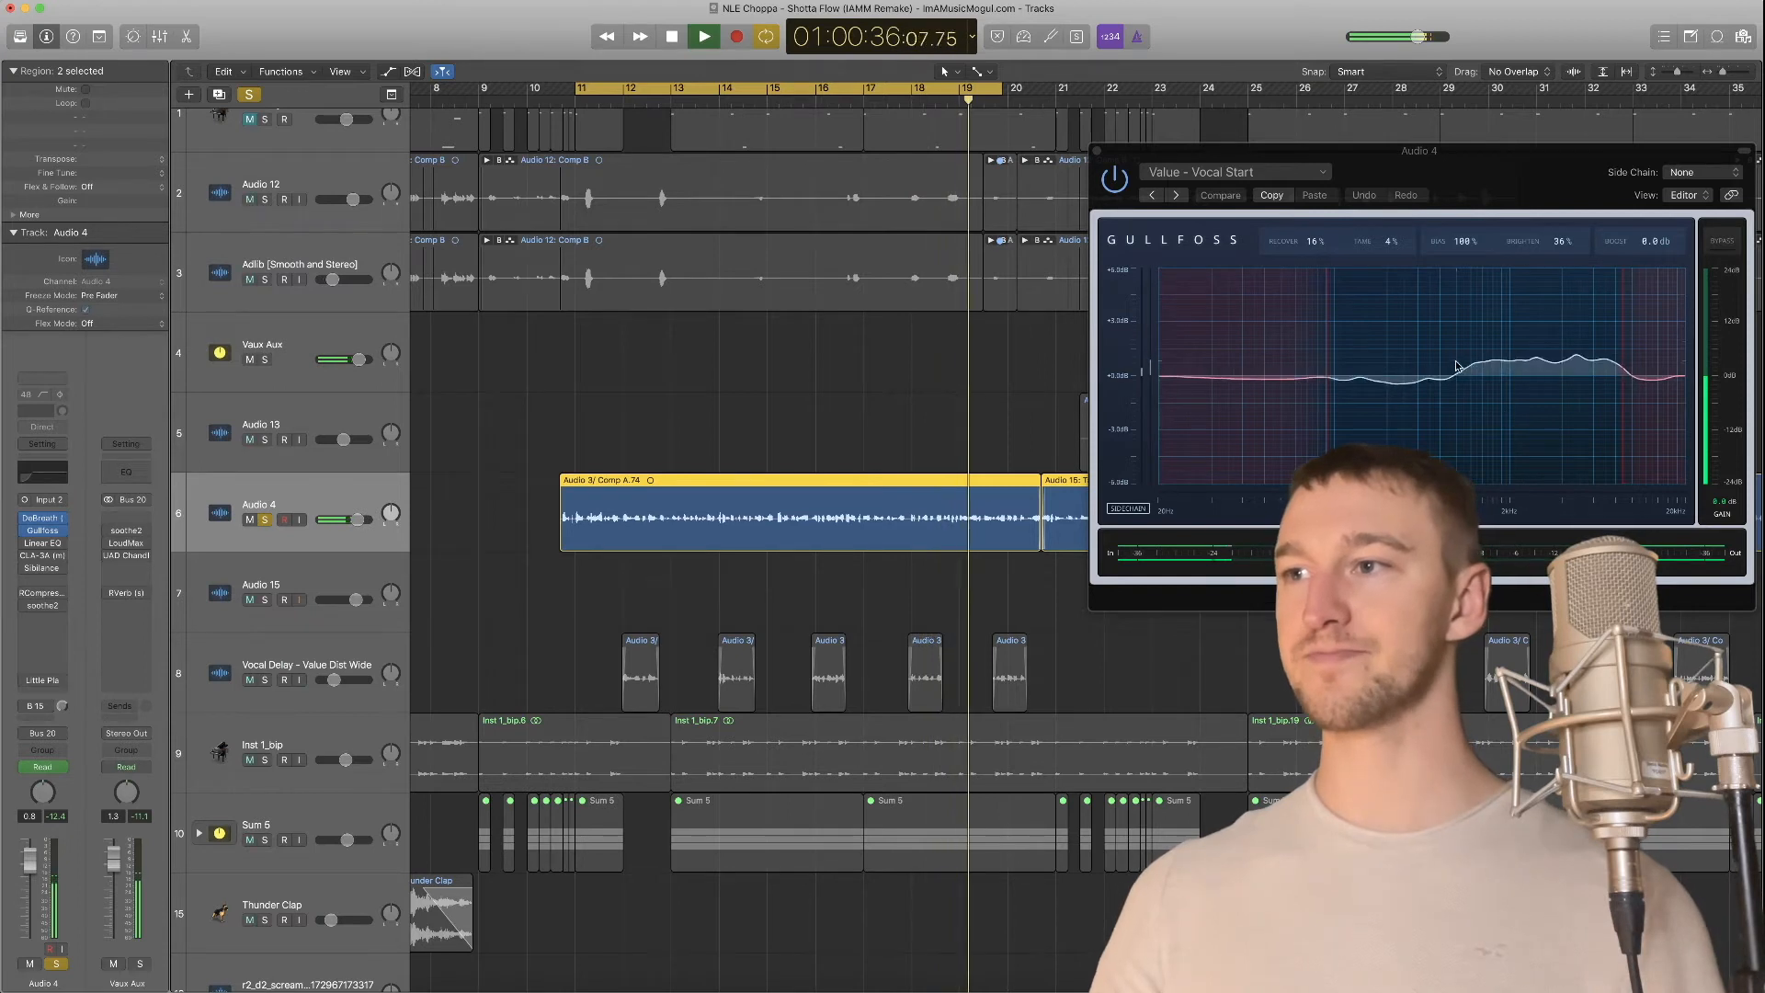
{"action": "key", "text": "space"}
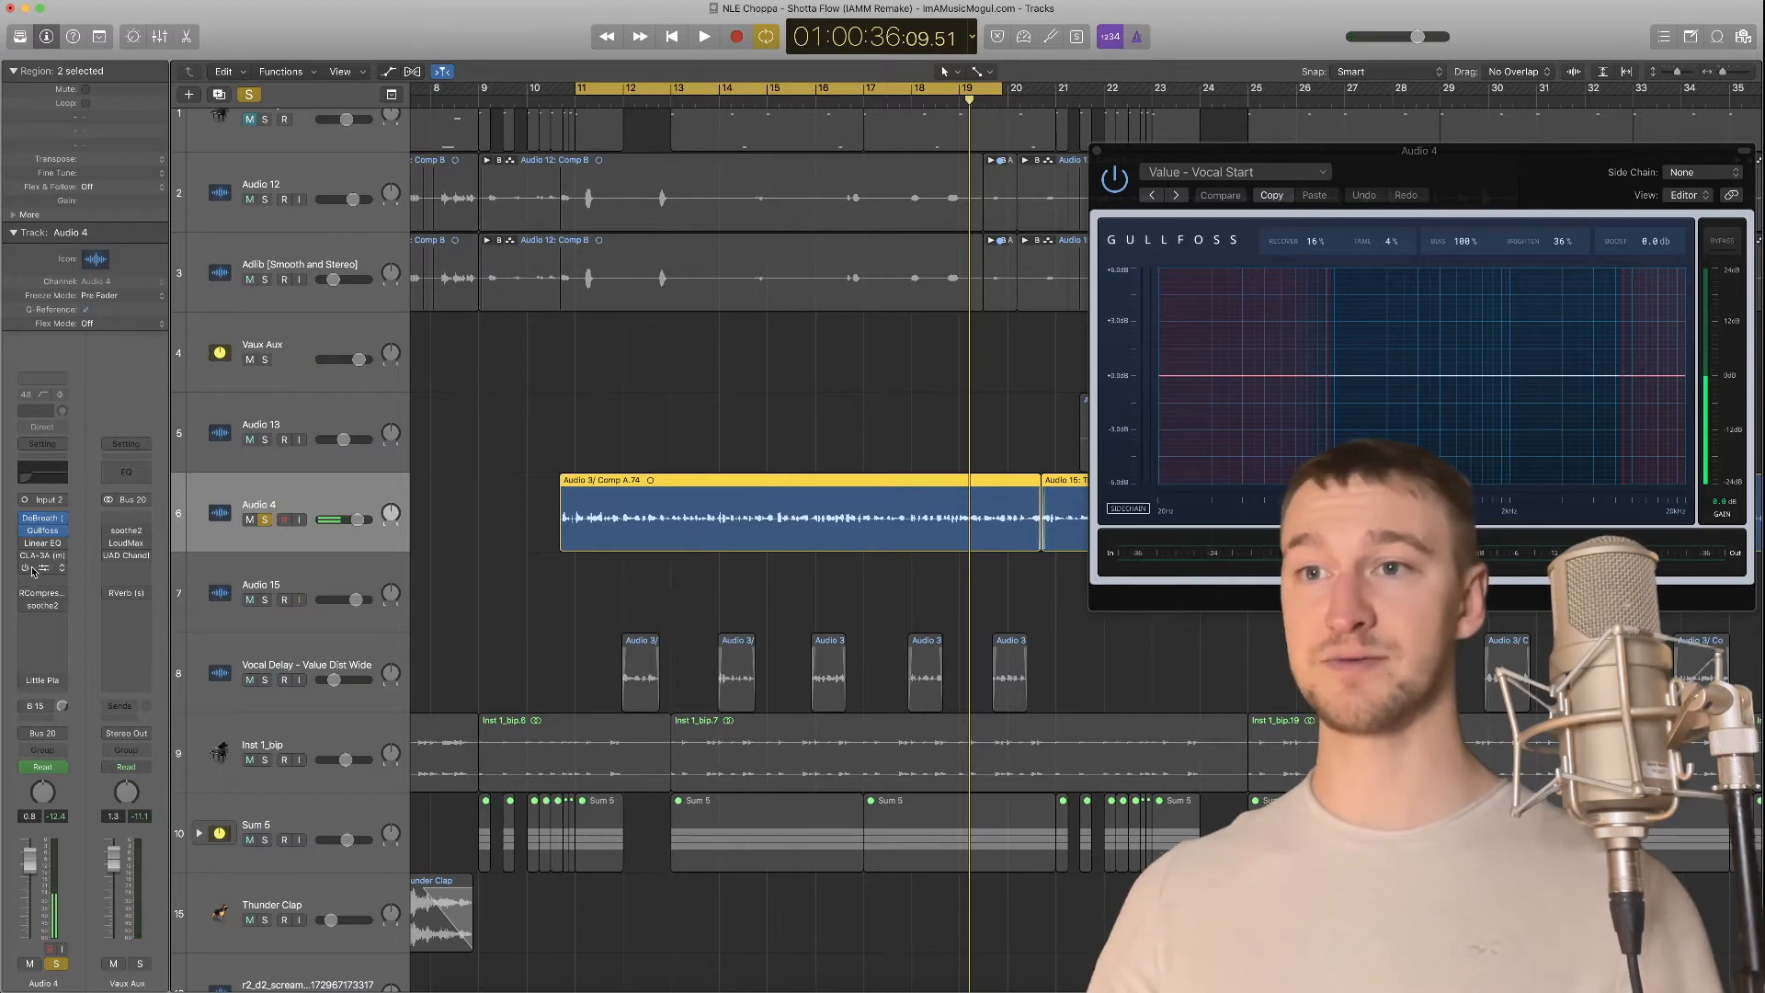
Open Audio 4's Linear Phase EQ, switch it on, and compare the playing vocal with the EQ bypassed and active
{"action": "left_click", "coordinate": [45, 546]}
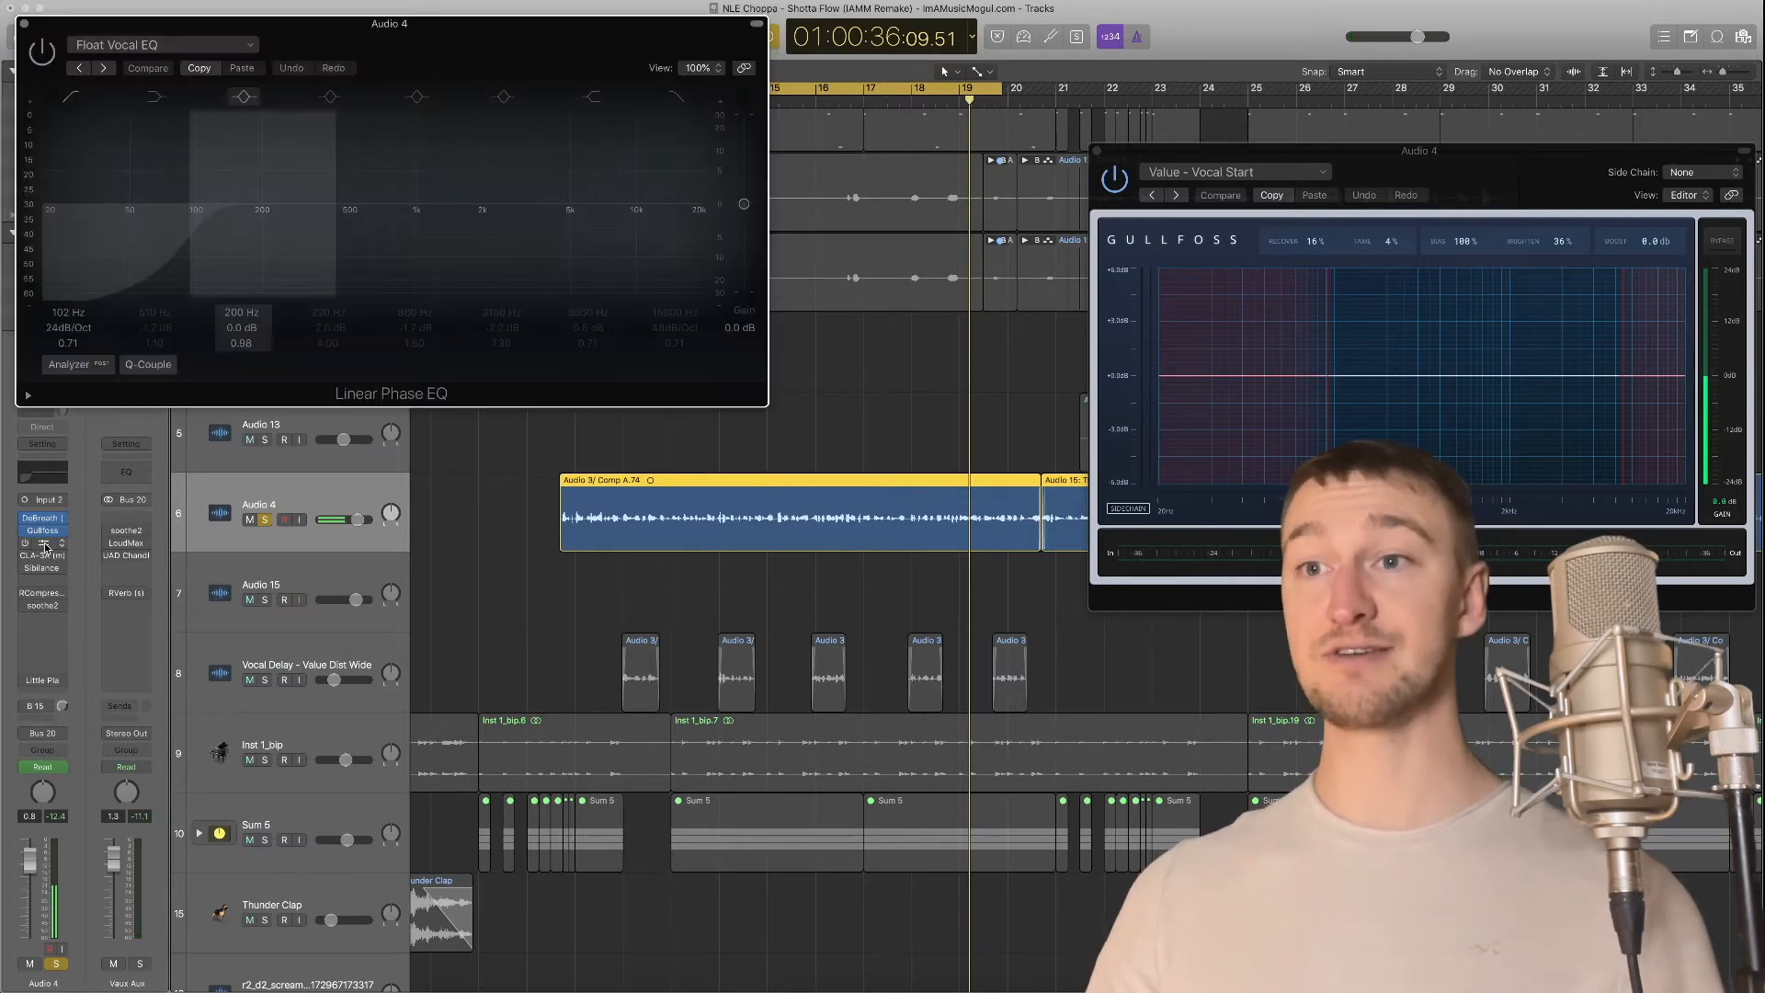
{"action": "left_click", "coordinate": [45, 53]}
{"action": "key", "text": "space"}
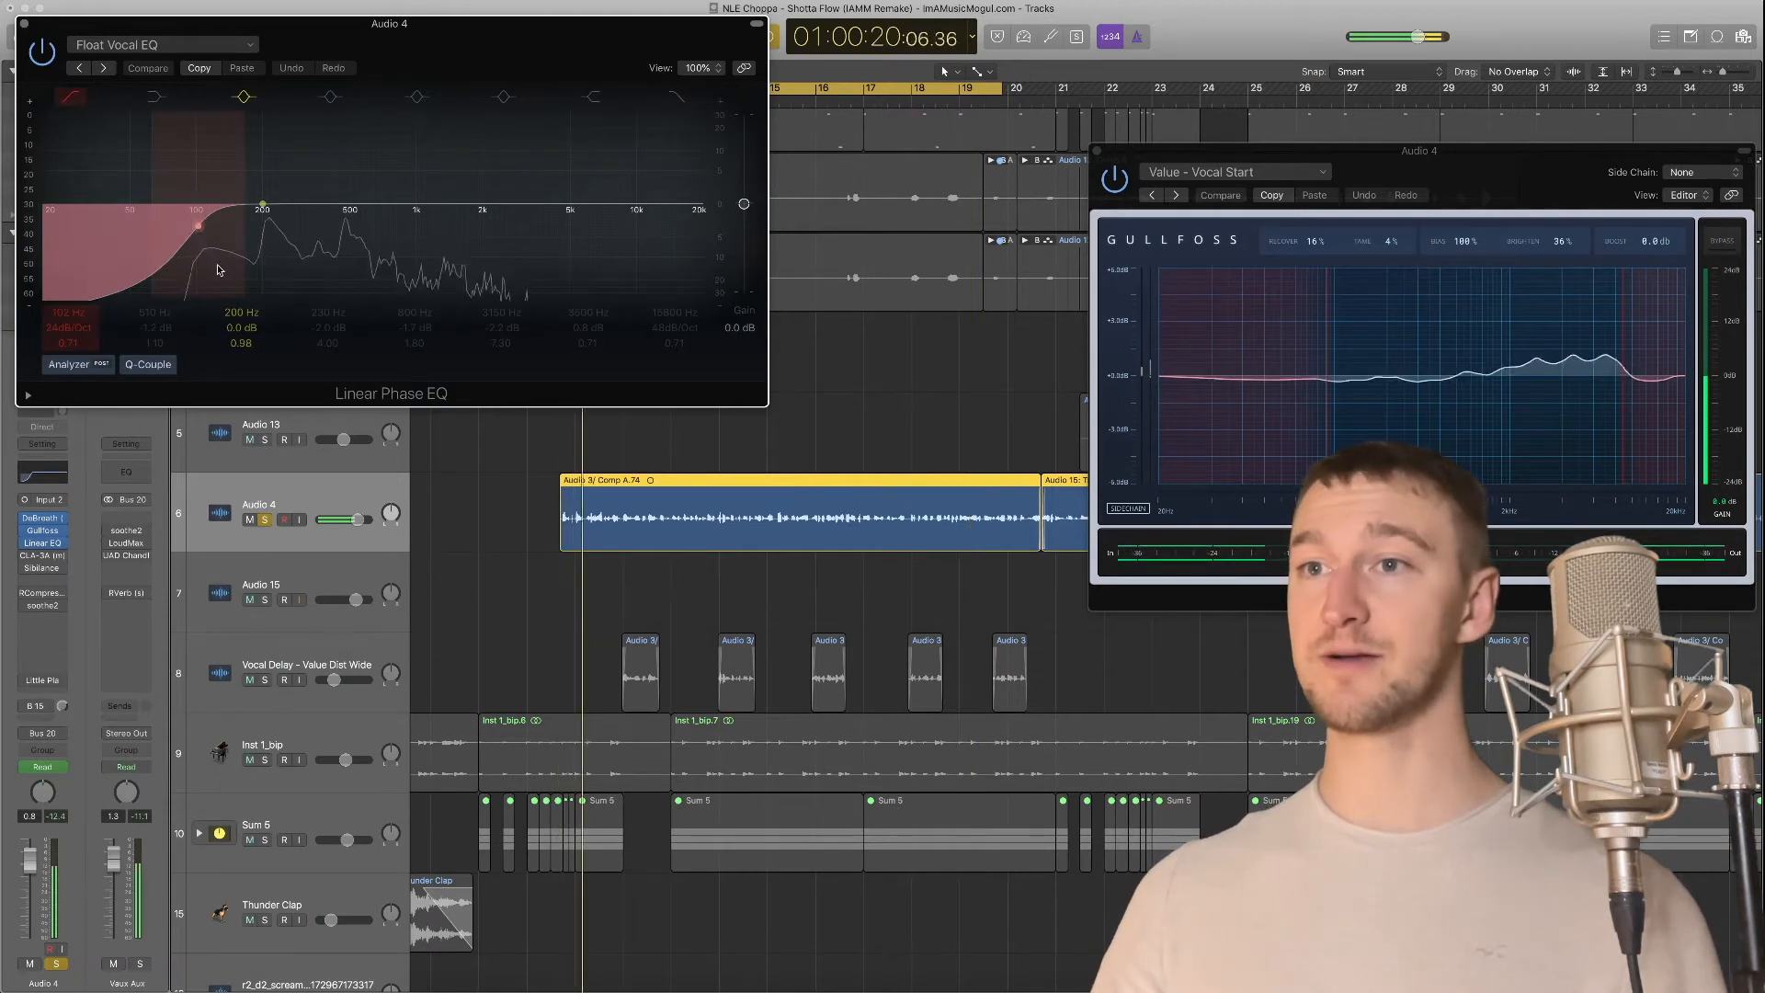
{"action": "left_click", "coordinate": [45, 53]}
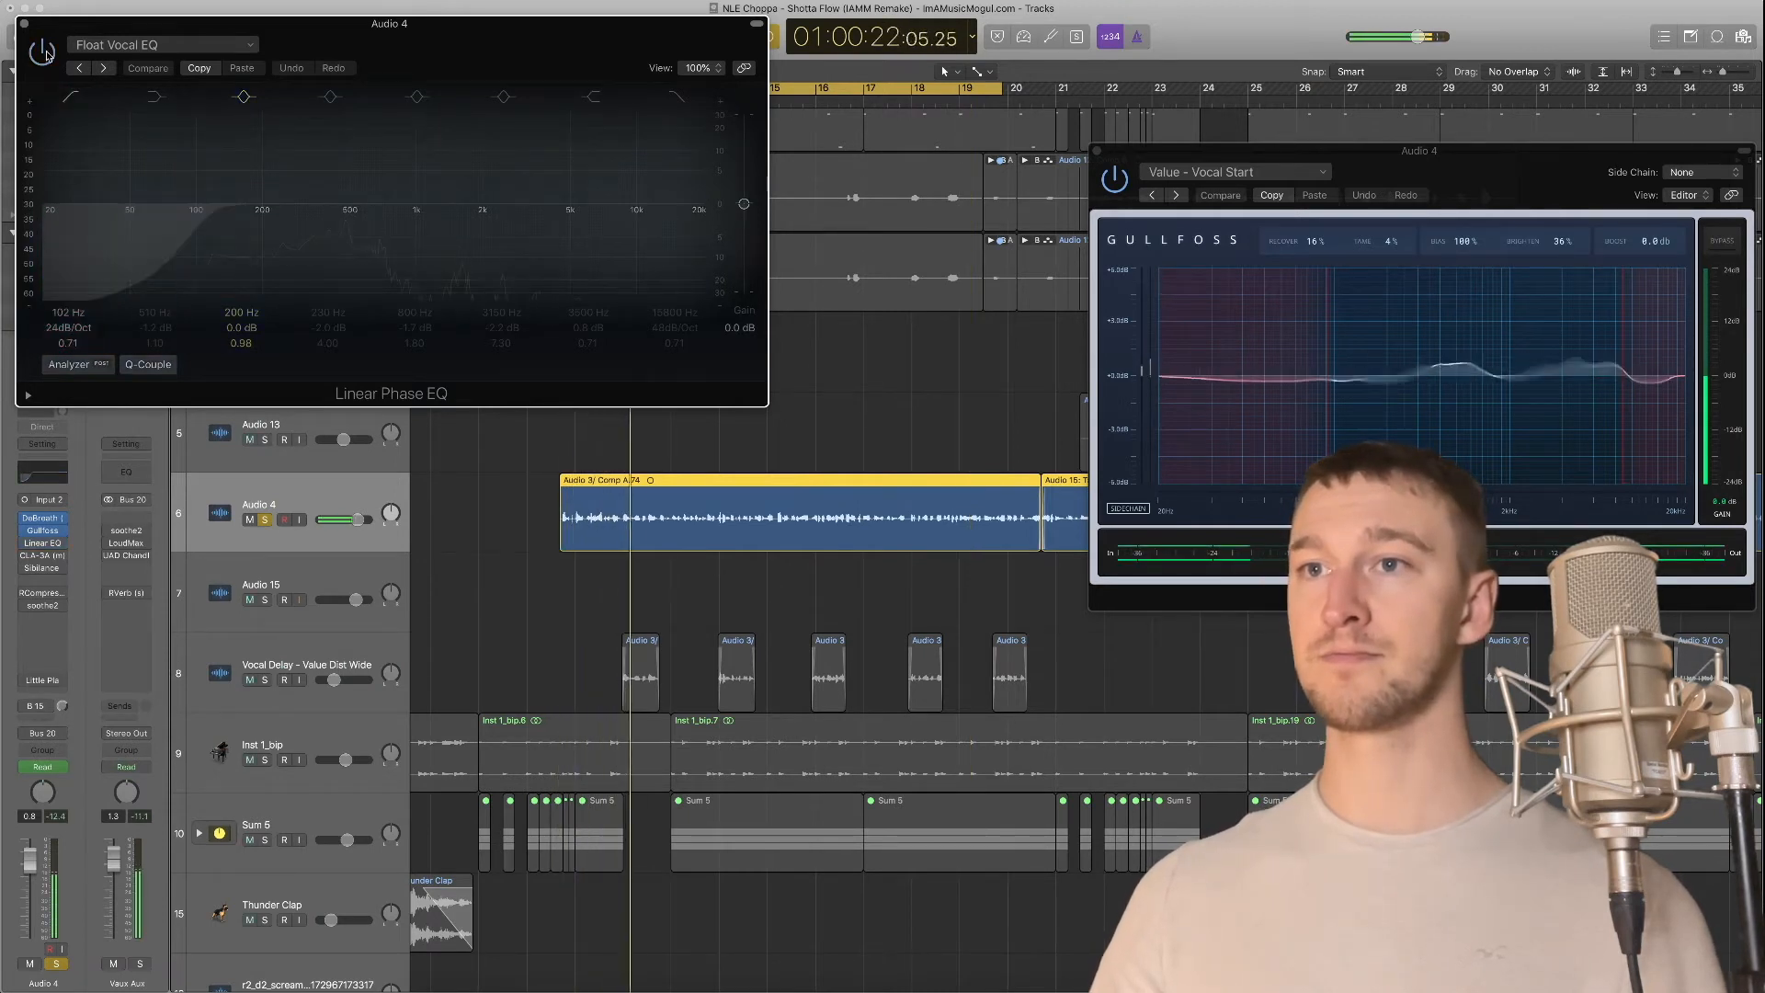
{"action": "left_click", "coordinate": [45, 53]}
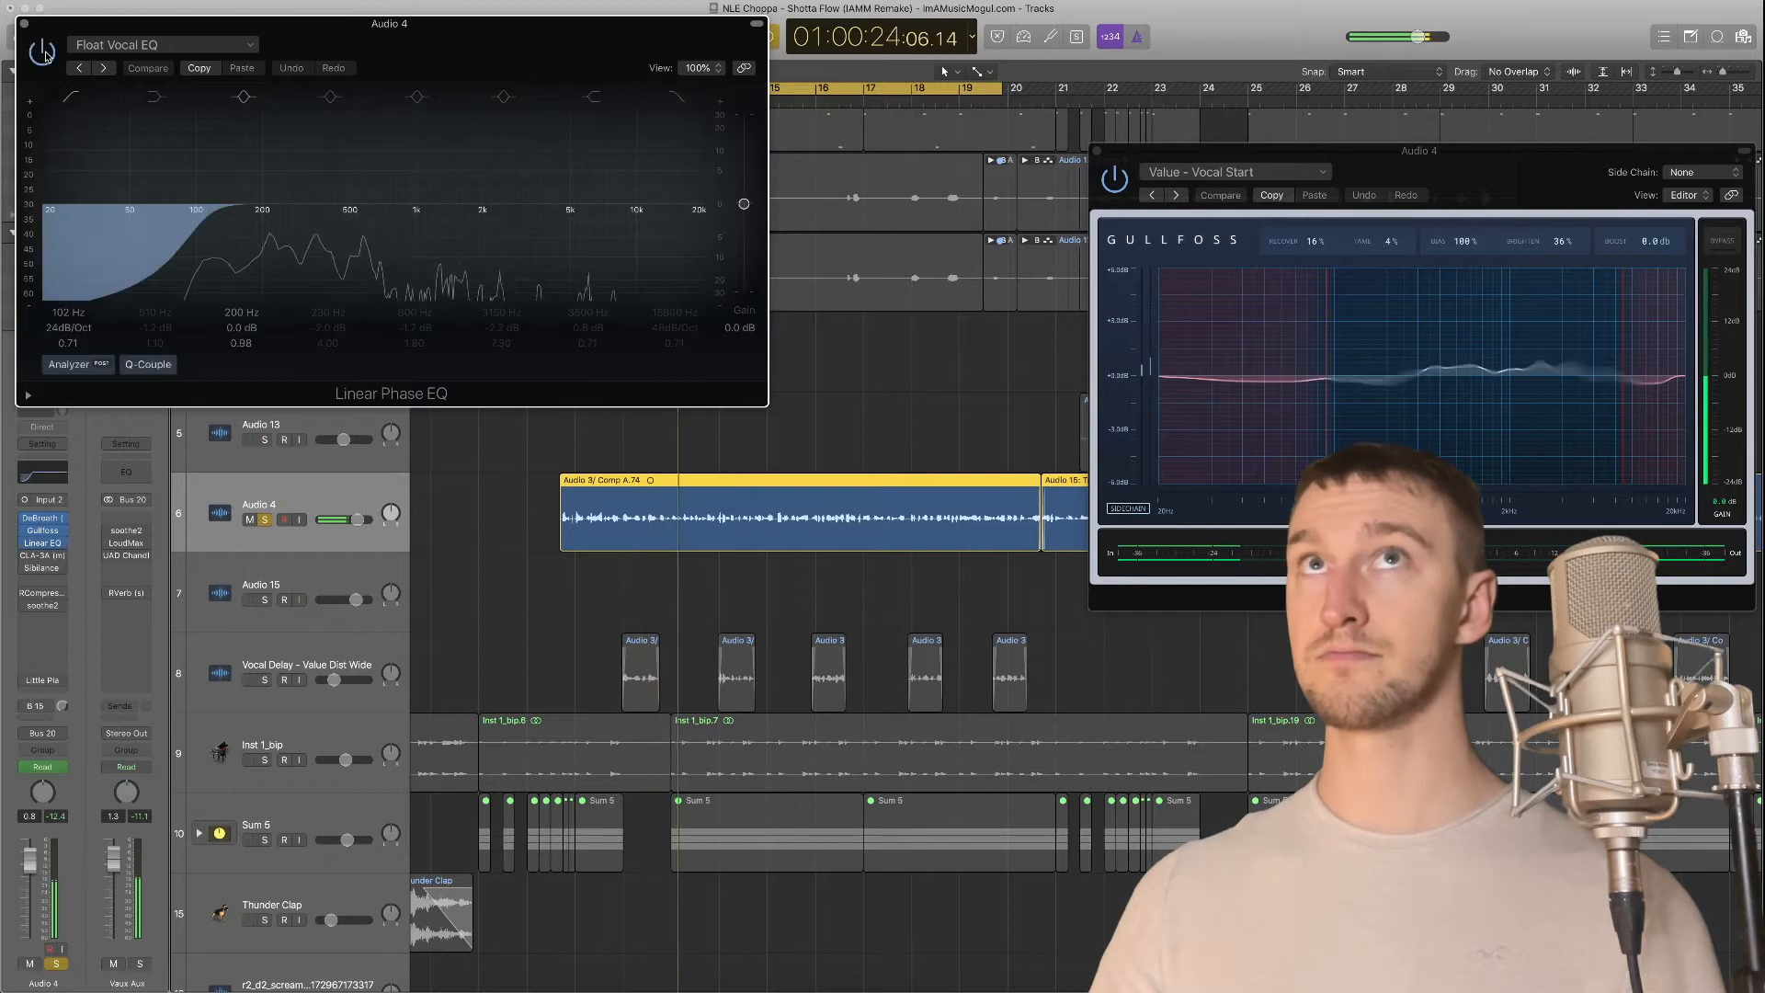
Close the Gullfoss window and open the CLA-3A compressor on Audio 4 with the plug-in active
{"action": "left_click", "coordinate": [1099, 154]}
{"action": "left_click", "coordinate": [1098, 151]}
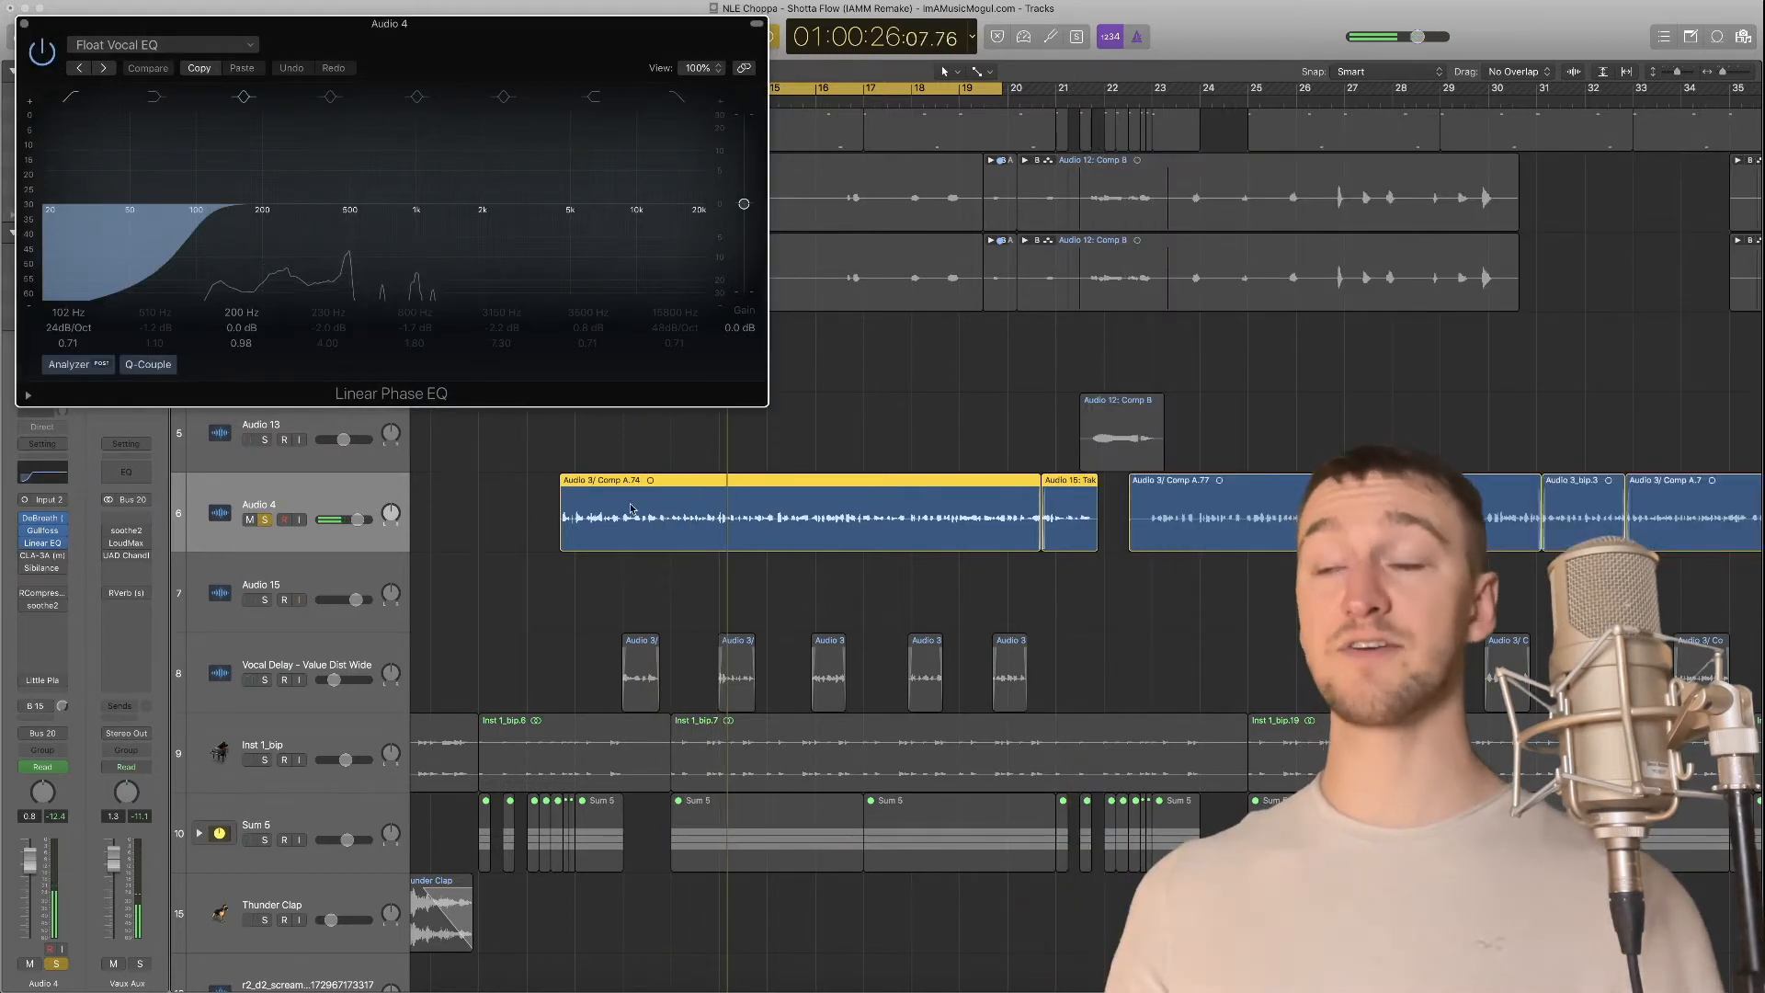
{"action": "left_click", "coordinate": [43, 558]}
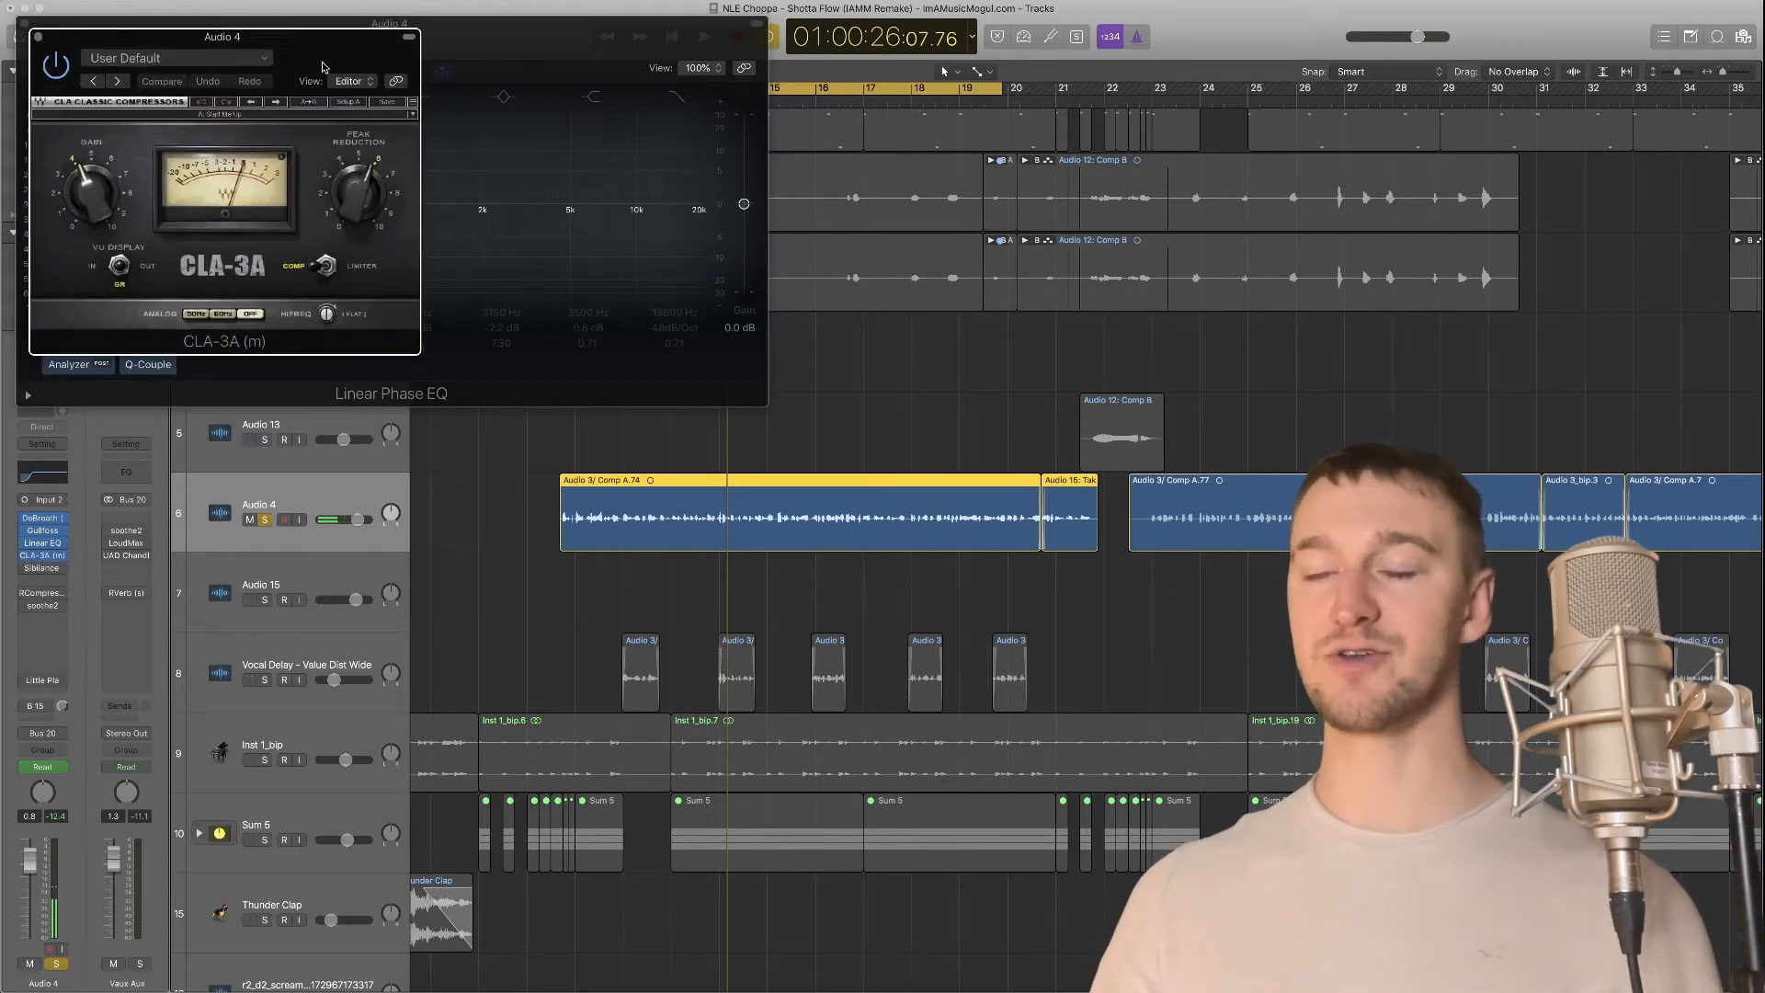
Close the Linear Phase EQ and play the vocal through Audio 4's CLA-3A before closing the compressor
{"action": "left_click_drag", "start_coordinate": [322, 76], "coordinate": [705, 109]}
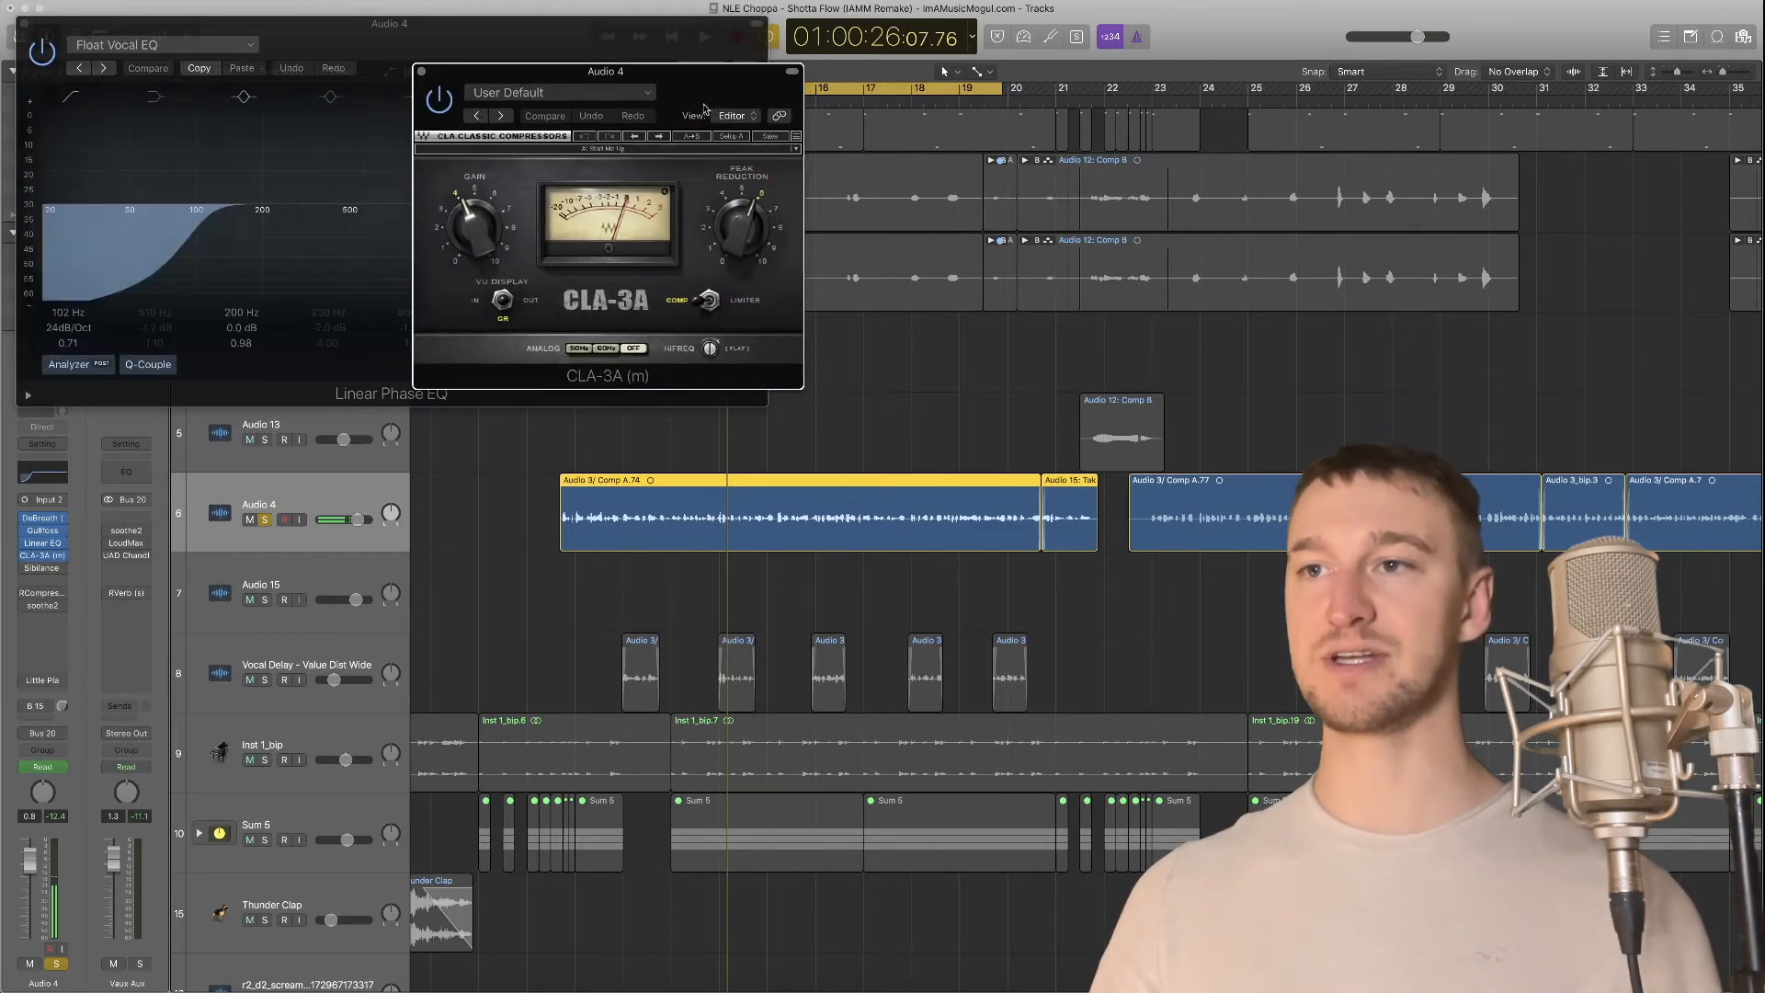
{"action": "left_click", "coordinate": [24, 26]}
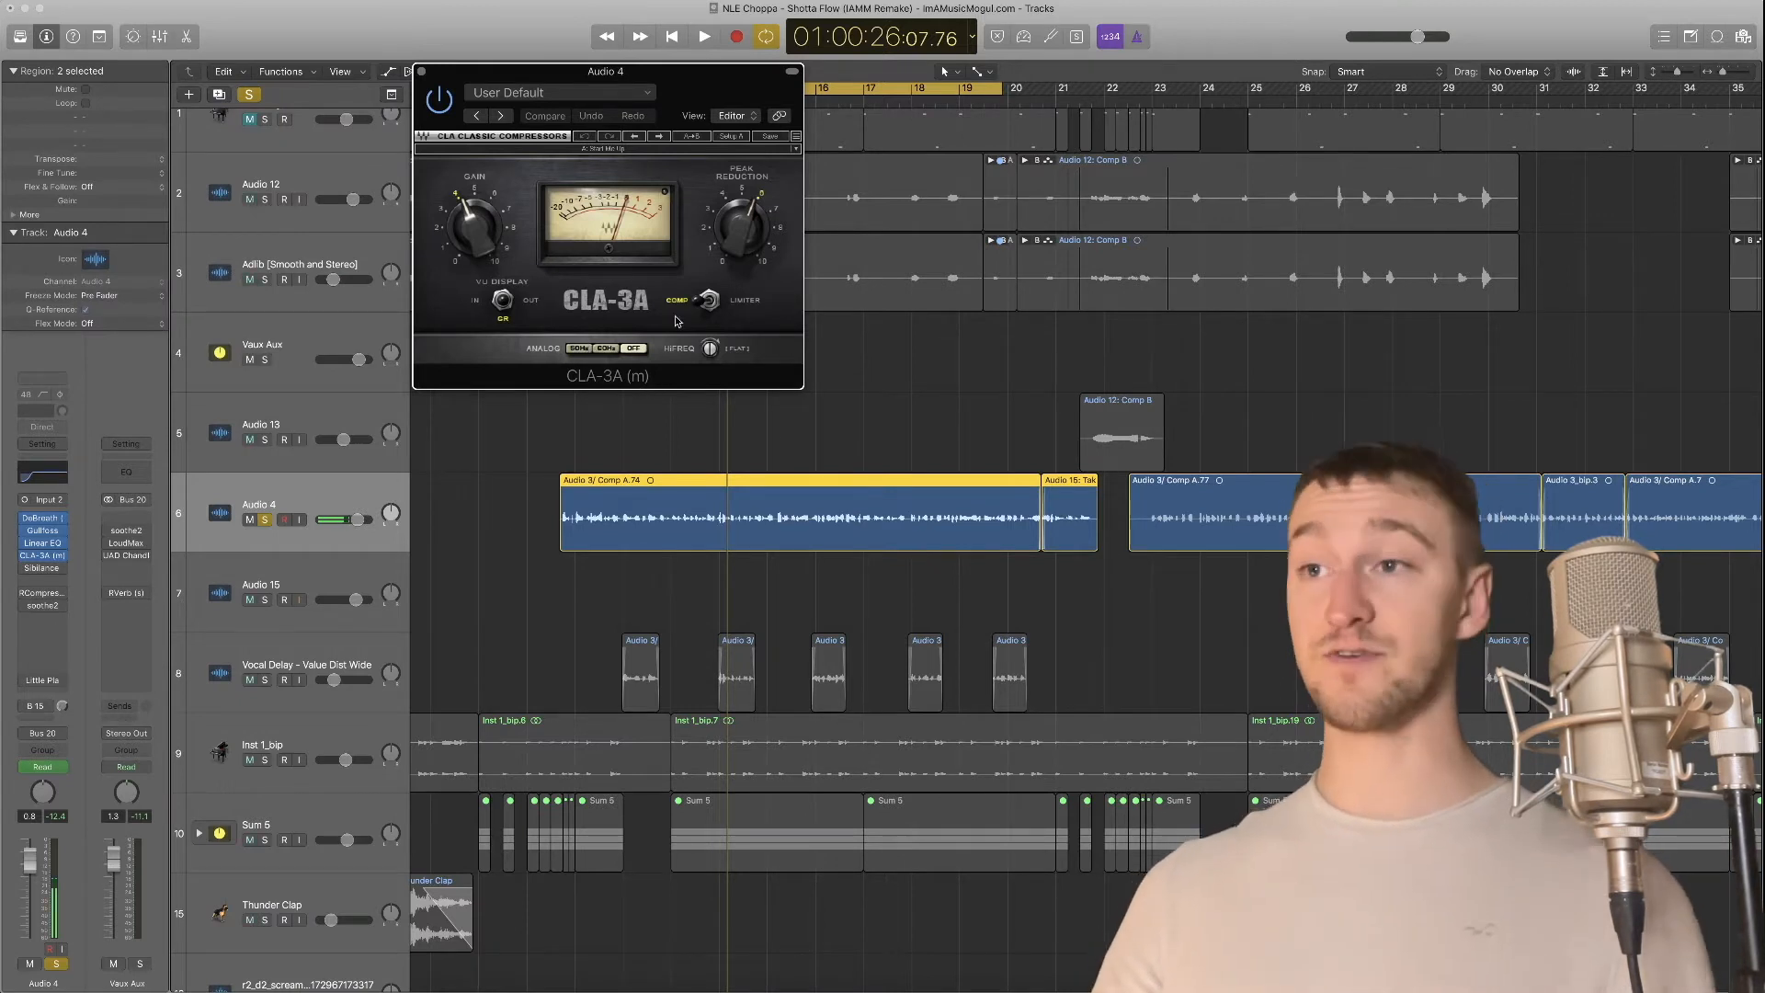
{"action": "left_click_drag", "start_coordinate": [644, 71], "coordinate": [620, 161]}
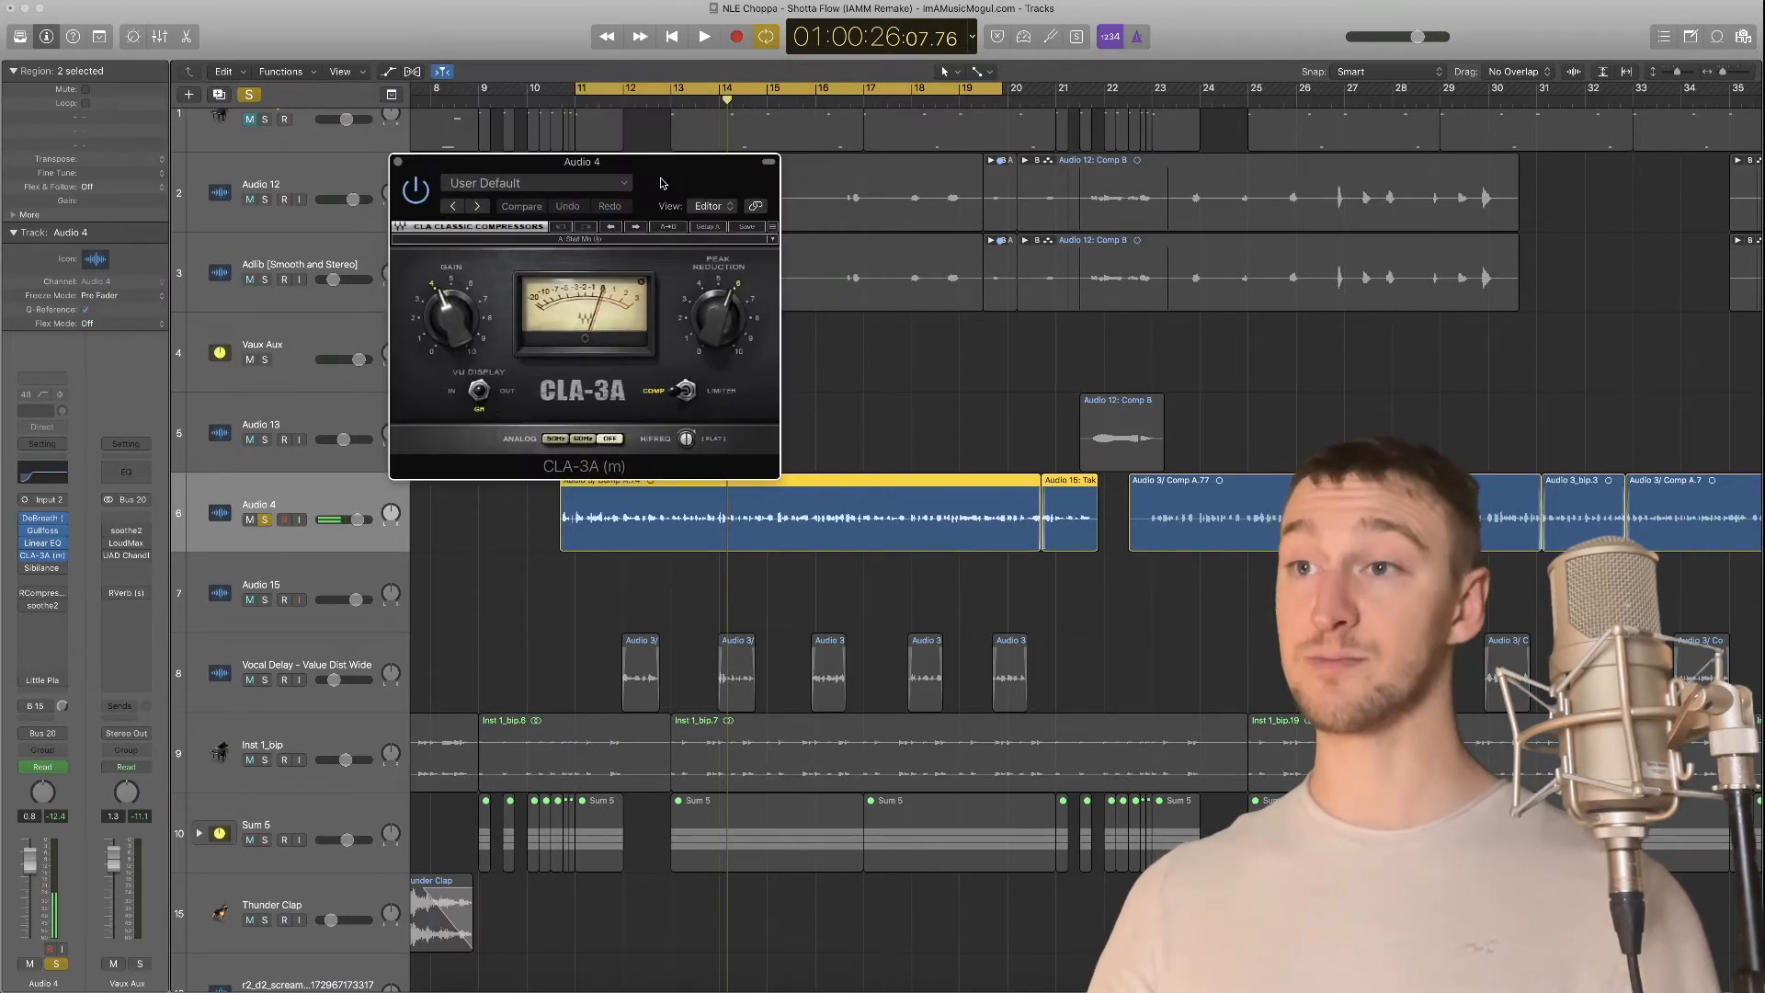
{"action": "key", "text": "space"}
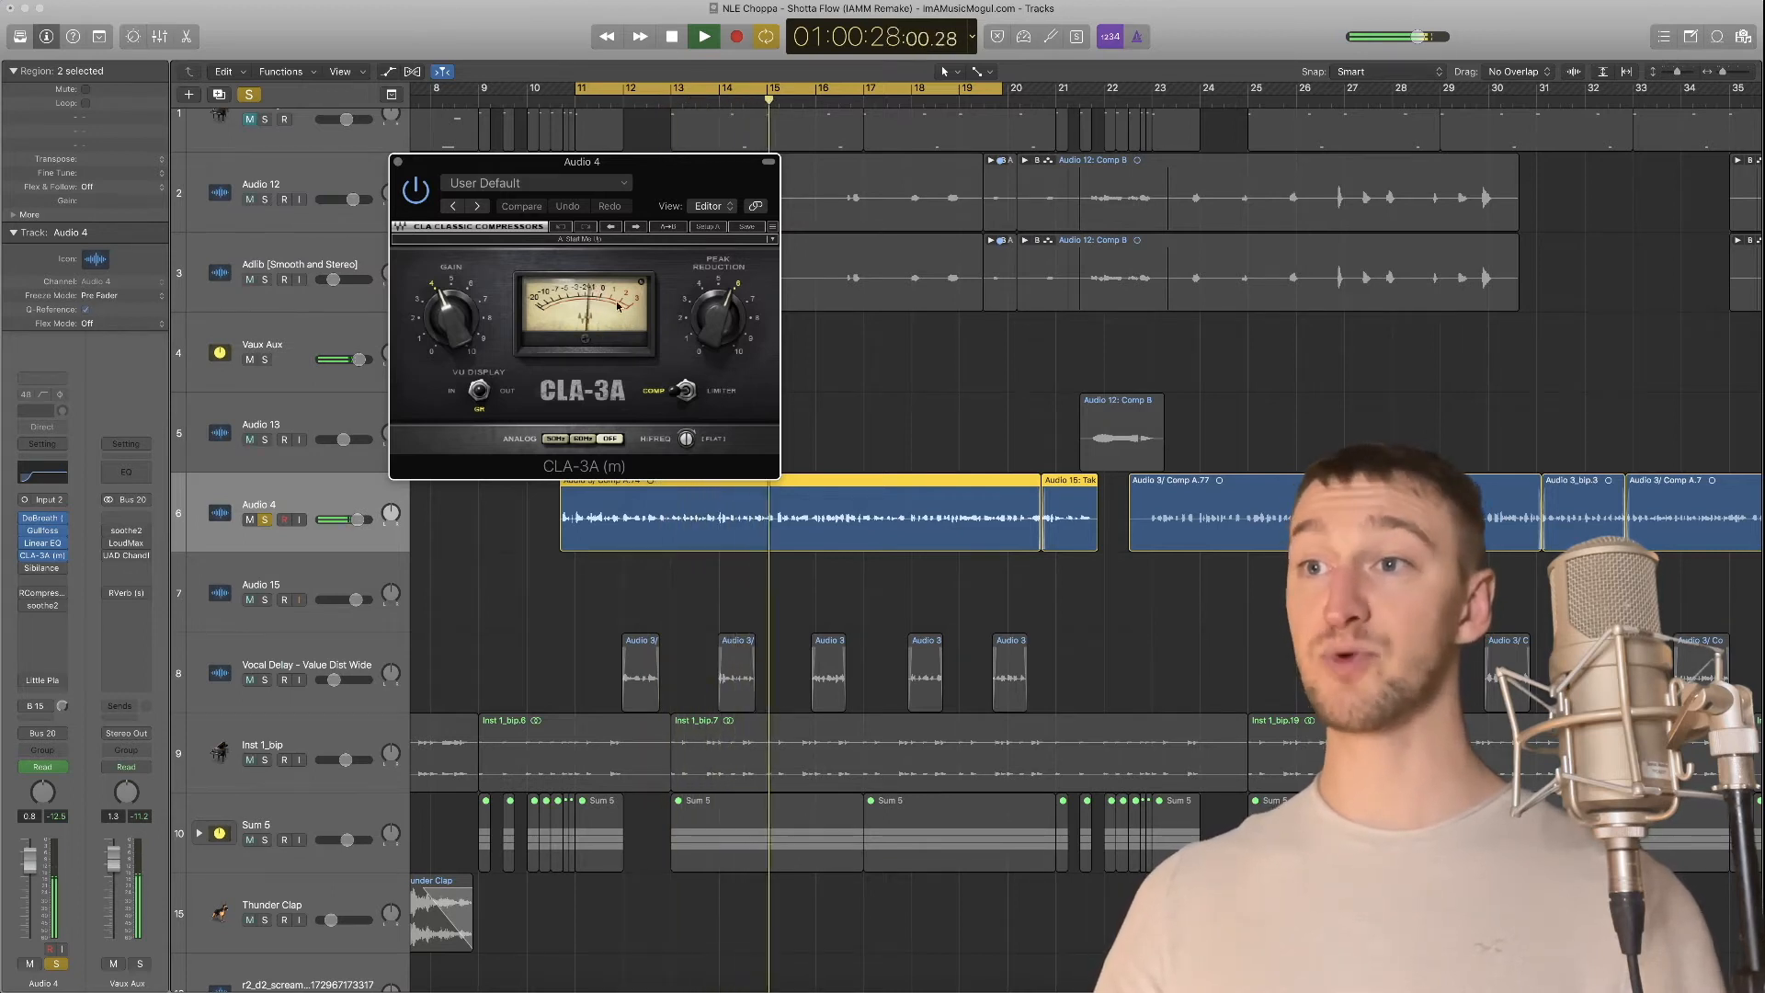
{"action": "mouse_move", "coordinate": [730, 311]}
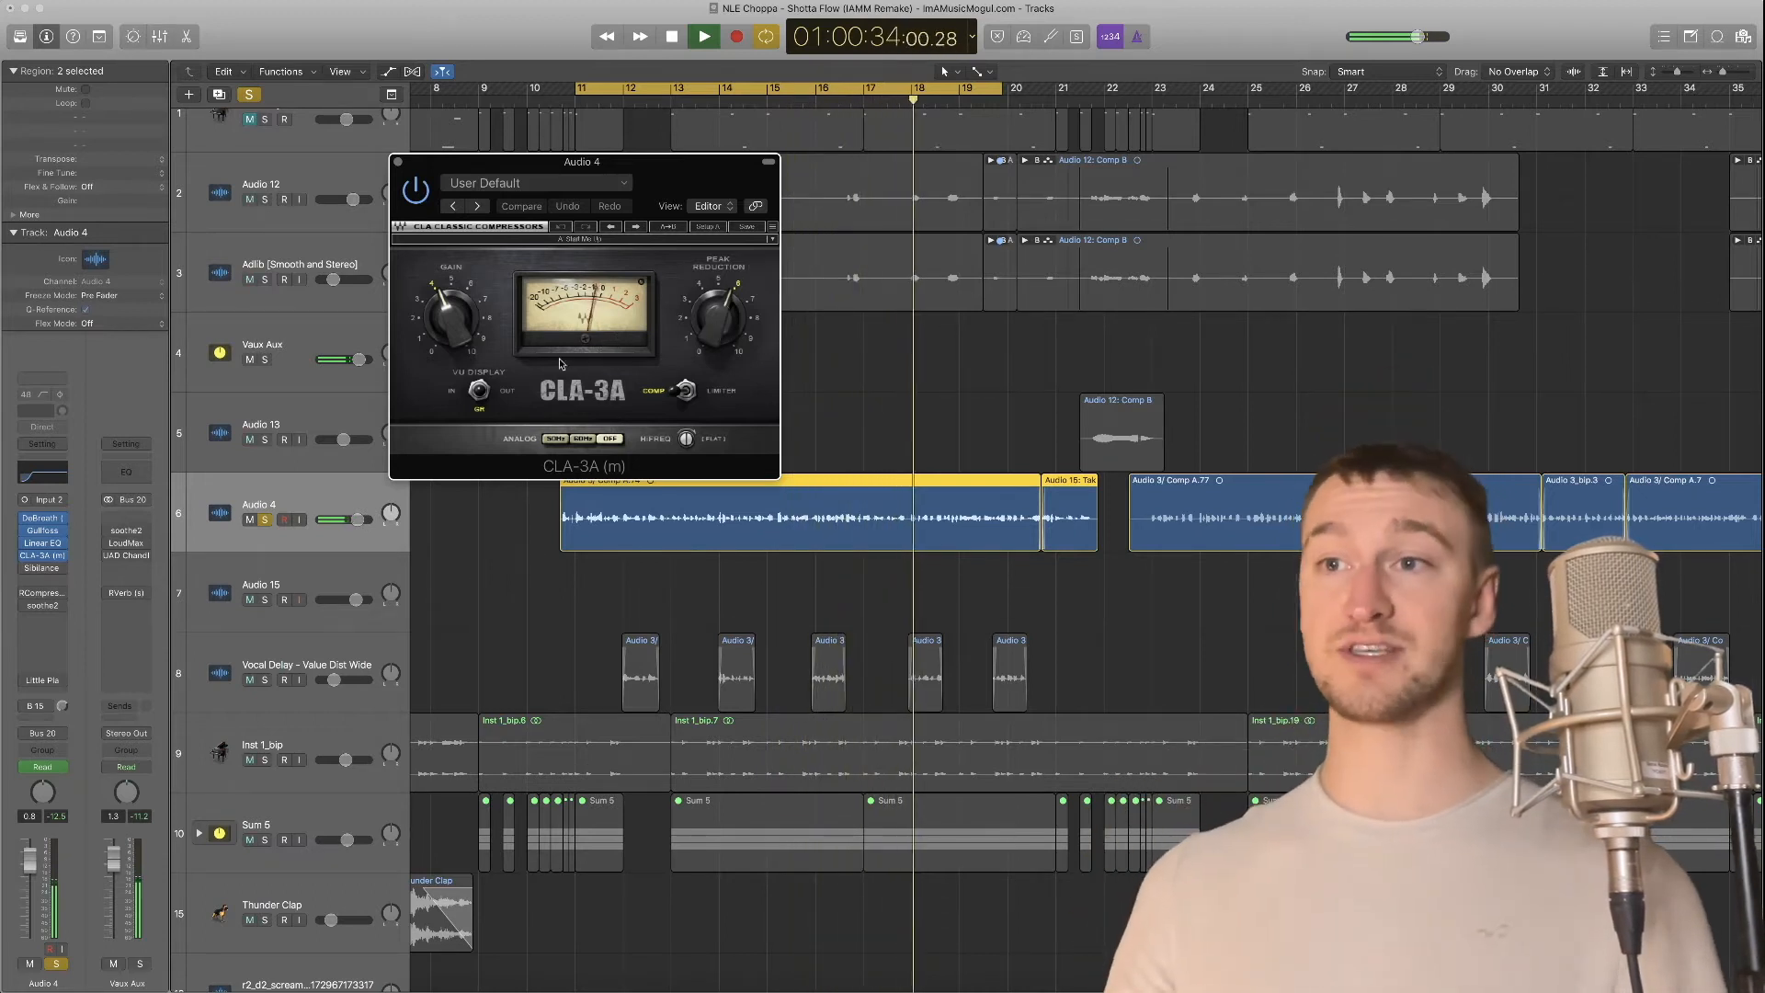
{"action": "left_click", "coordinate": [398, 163]}
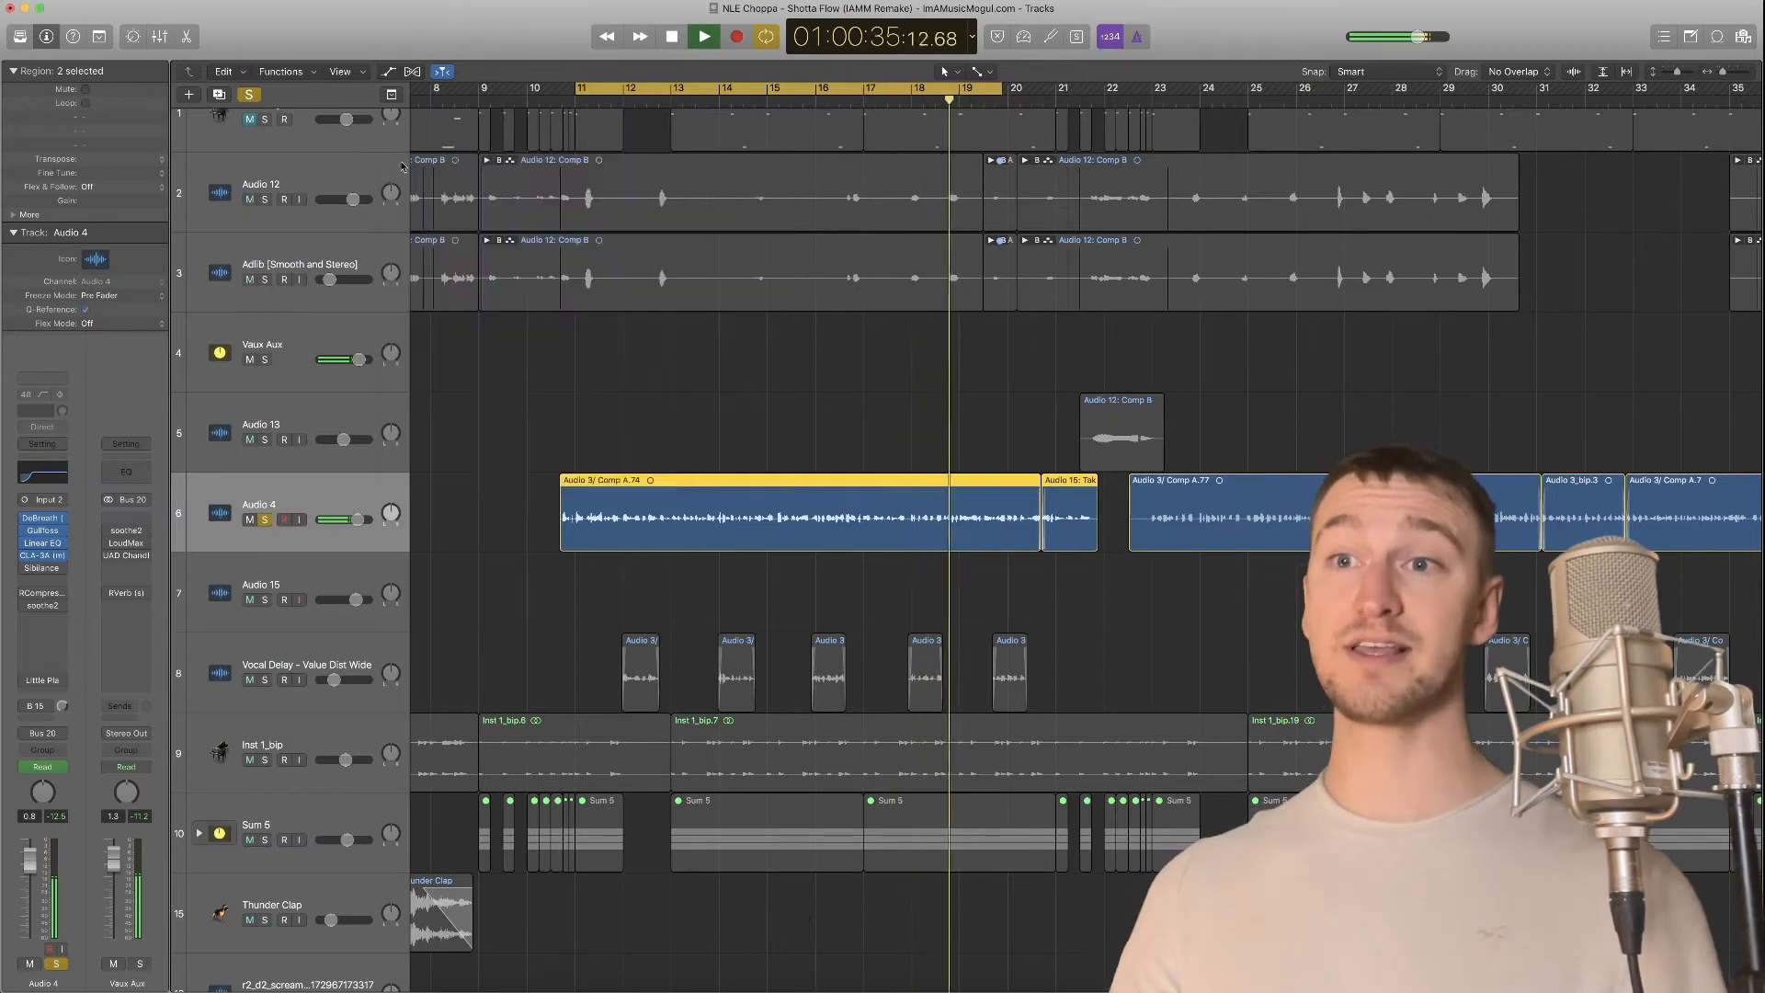
Open Audio 4's Sibilance de-esser and switch it on while the vocal plays
{"action": "left_click", "coordinate": [41, 569]}
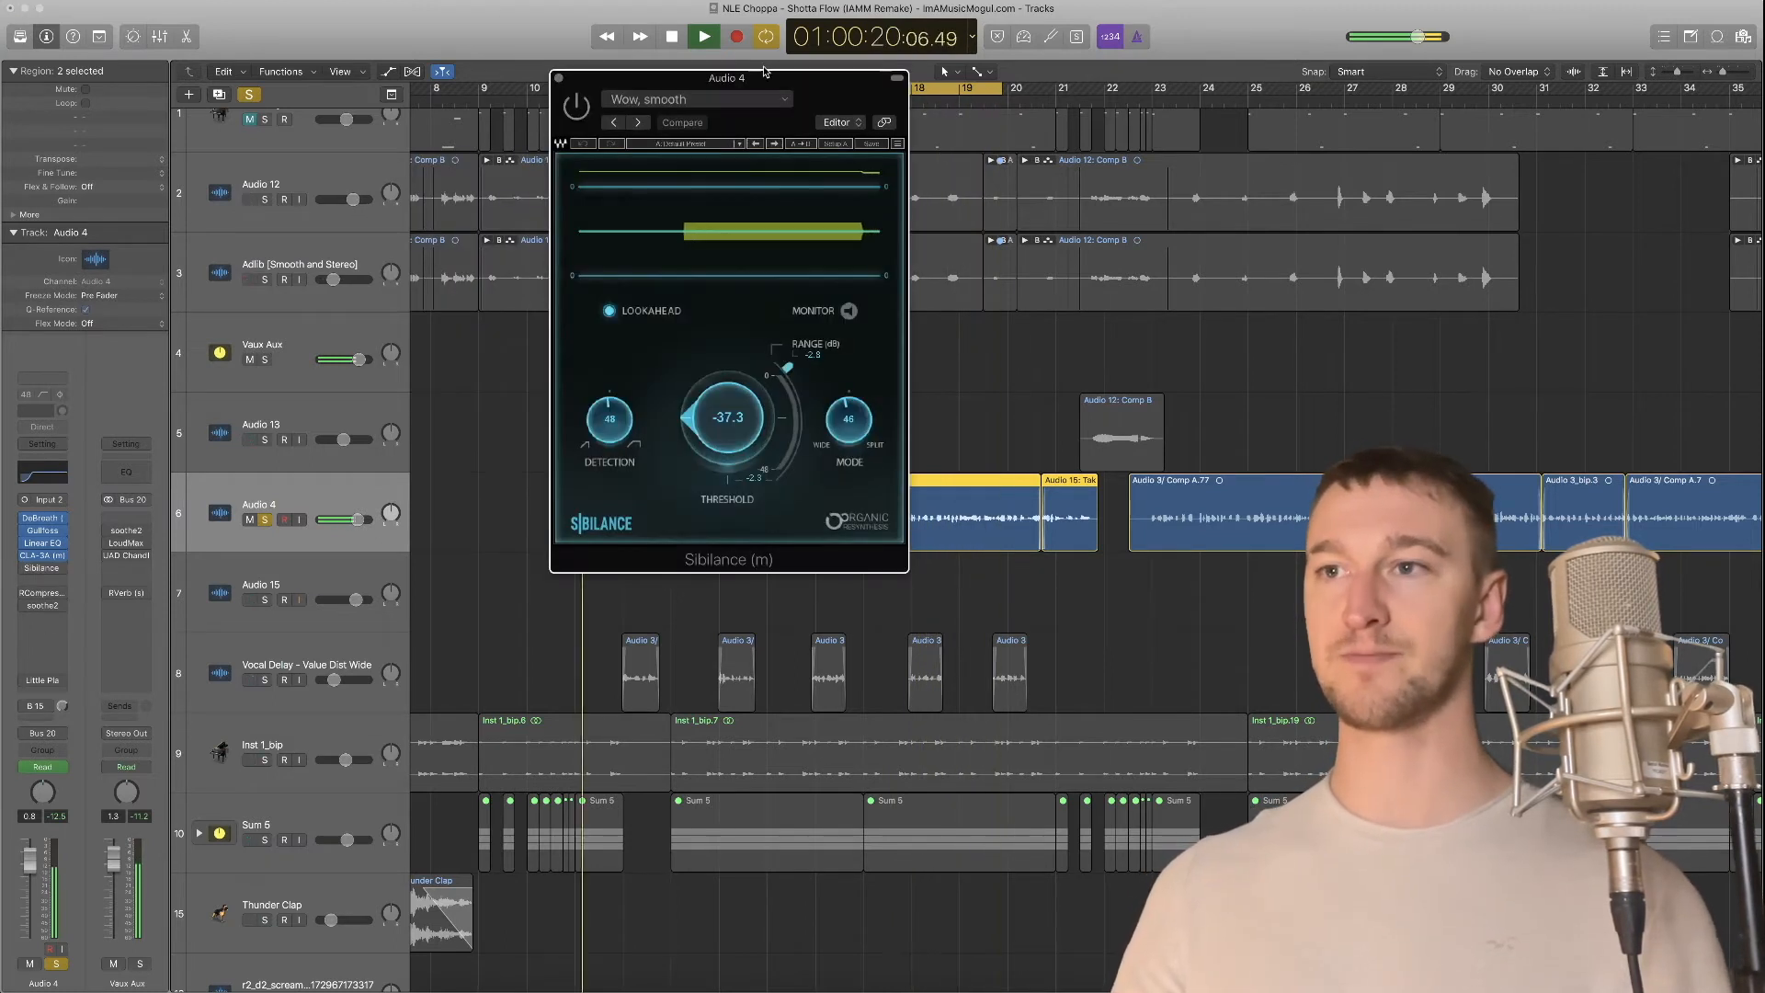
{"action": "left_click", "coordinate": [576, 108]}
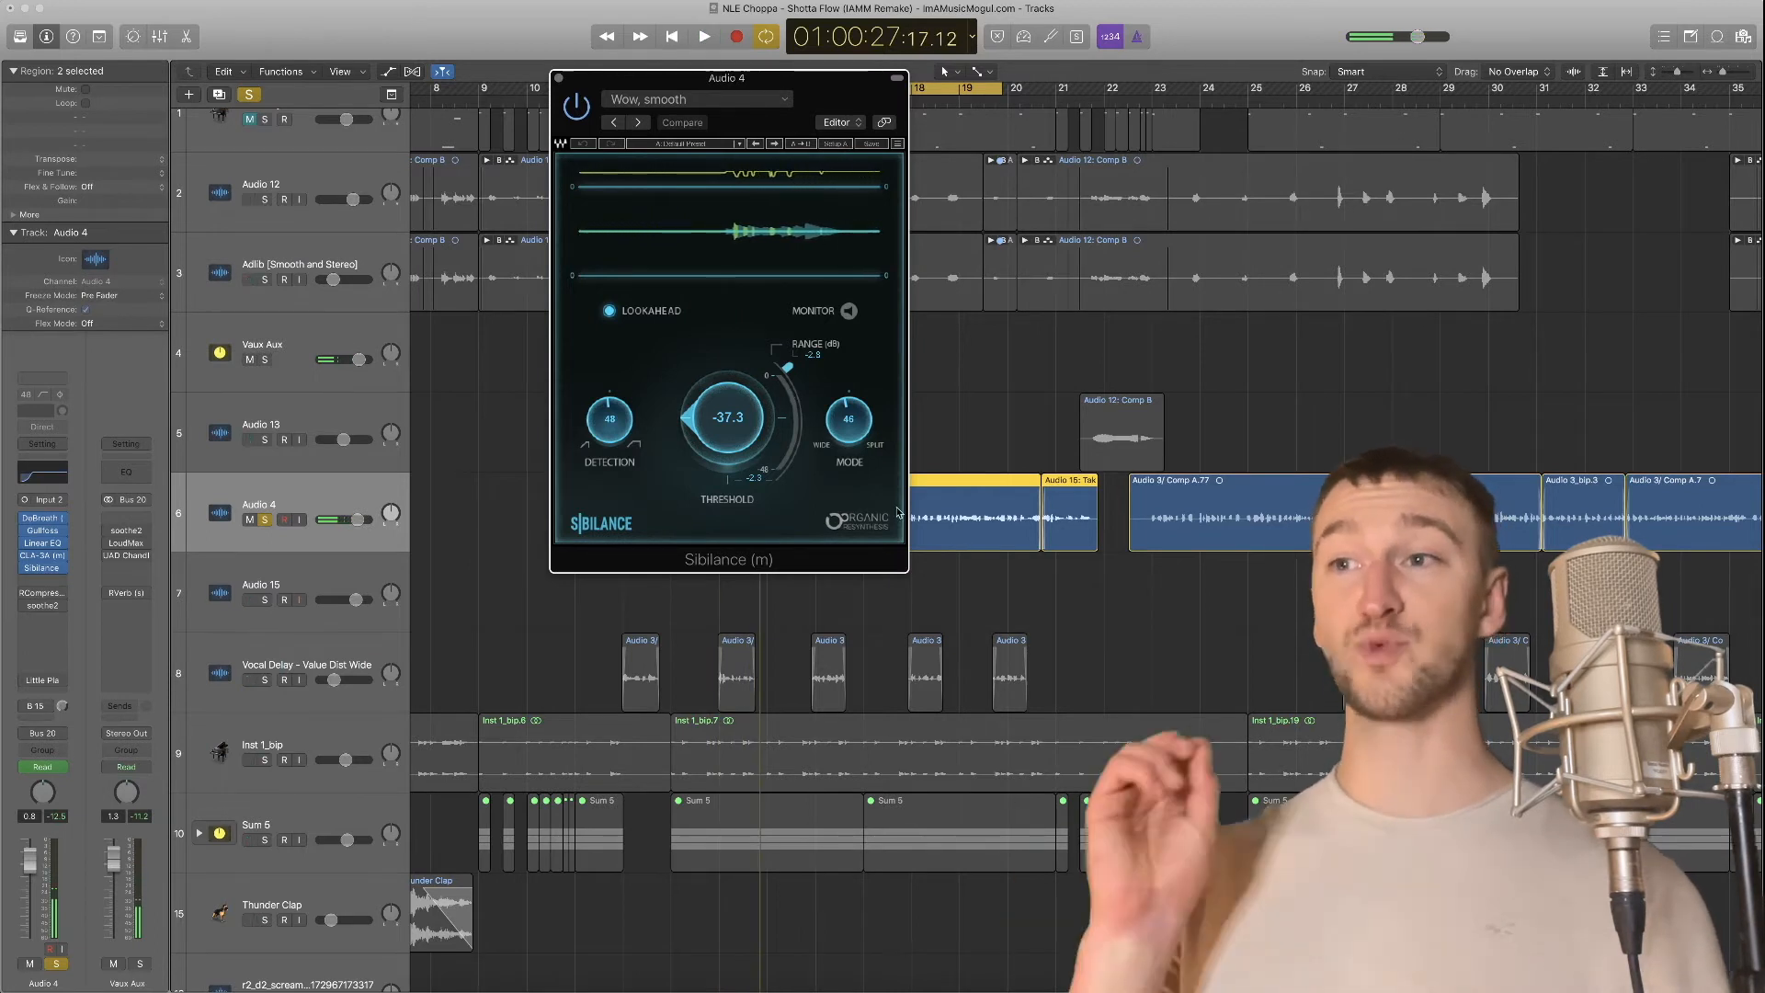
{"action": "key", "text": "space"}
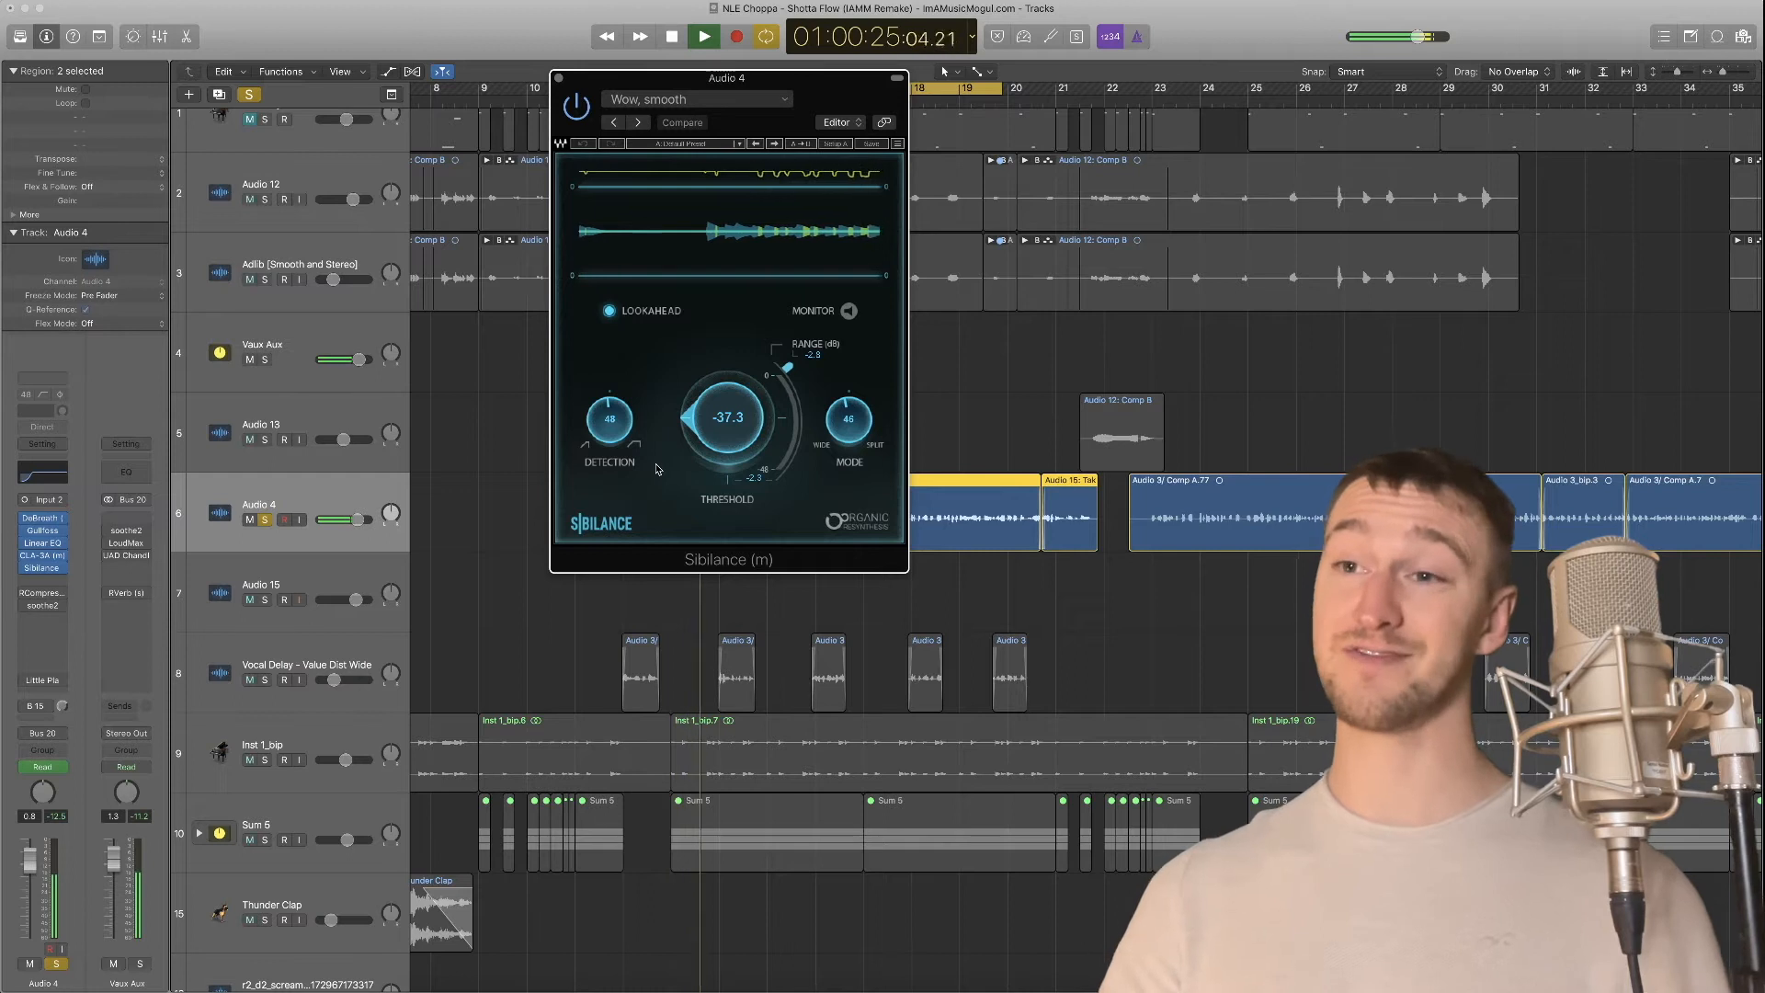
Open Audio 4's RCompressor with the plug-in active, audition it on the vocal, and close Sibilance
{"action": "left_click", "coordinate": [43, 595]}
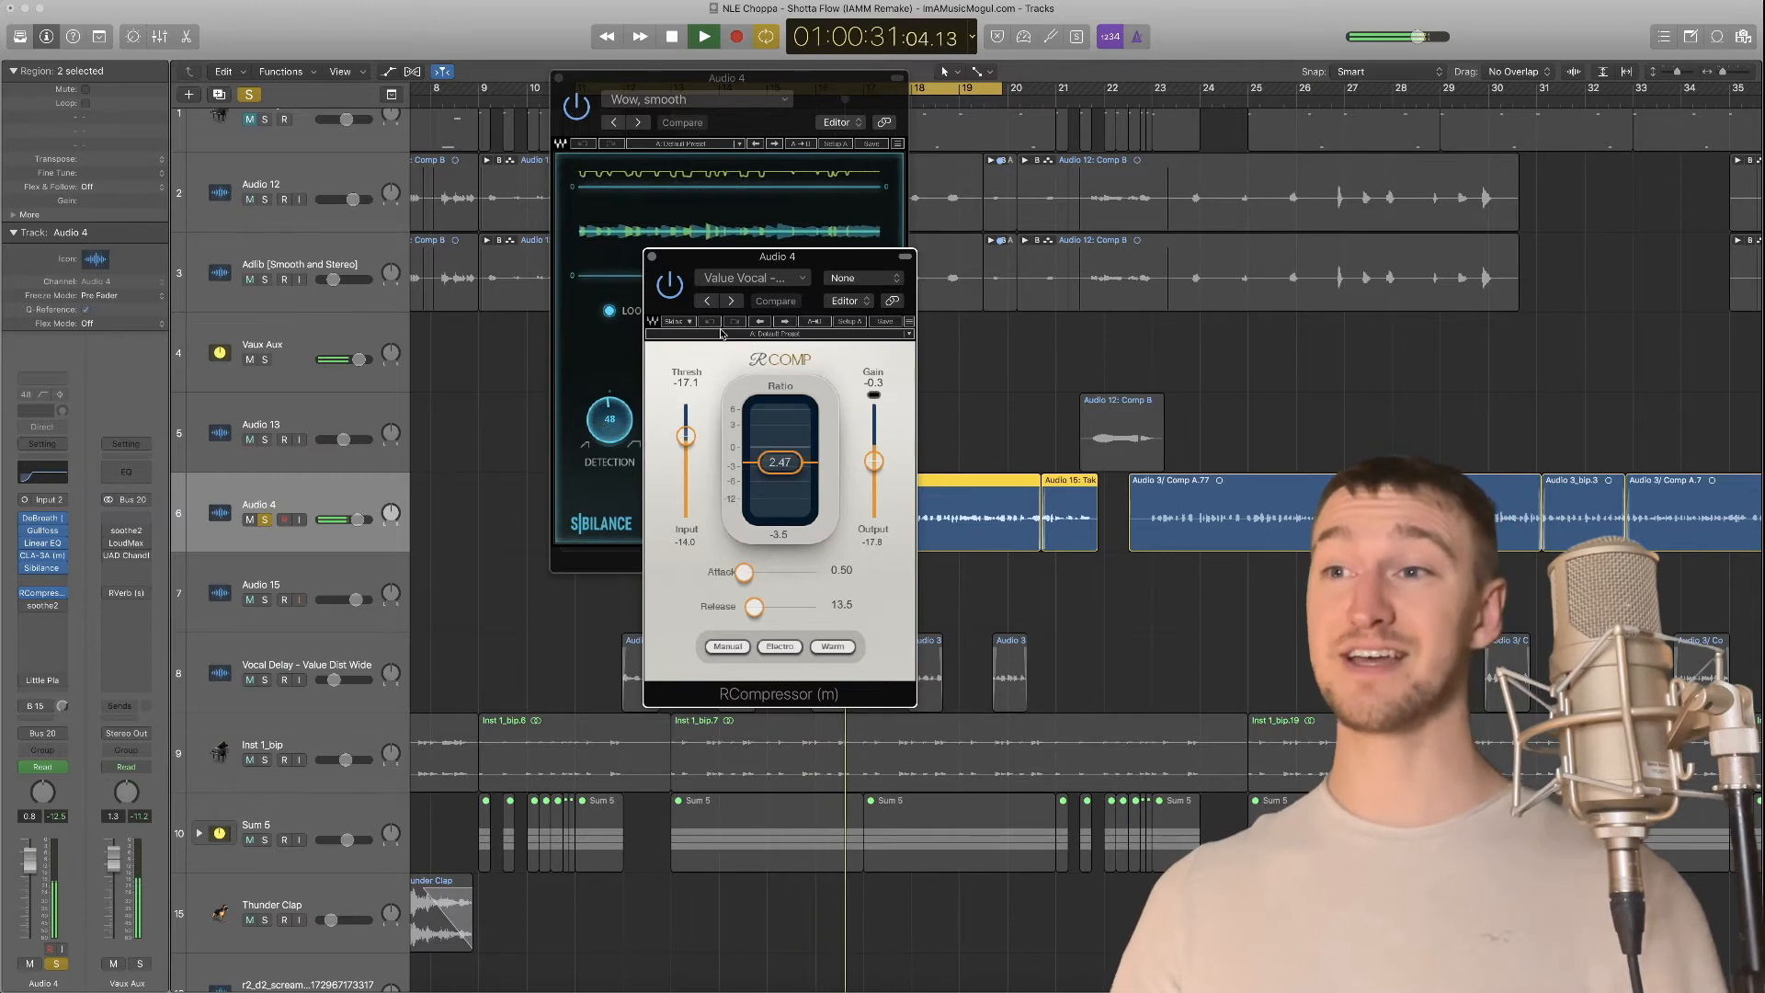
{"action": "left_click_drag", "start_coordinate": [839, 264], "coordinate": [833, 197]}
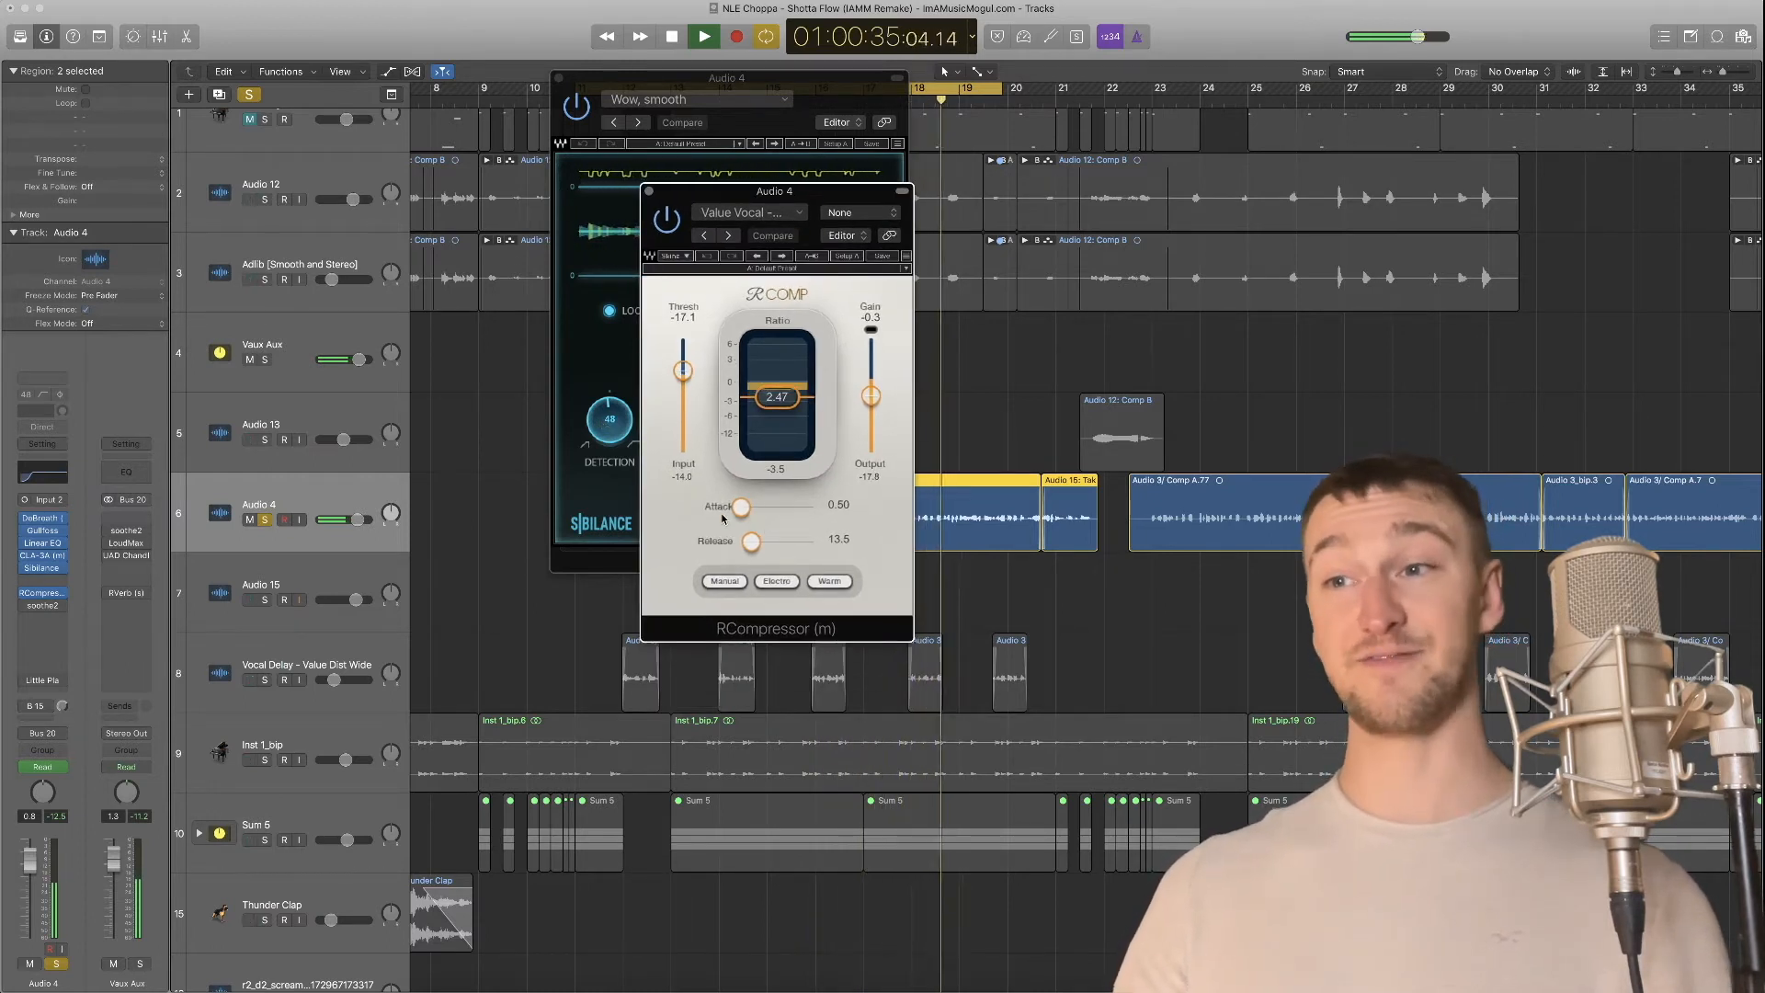
{"action": "key", "text": "space"}
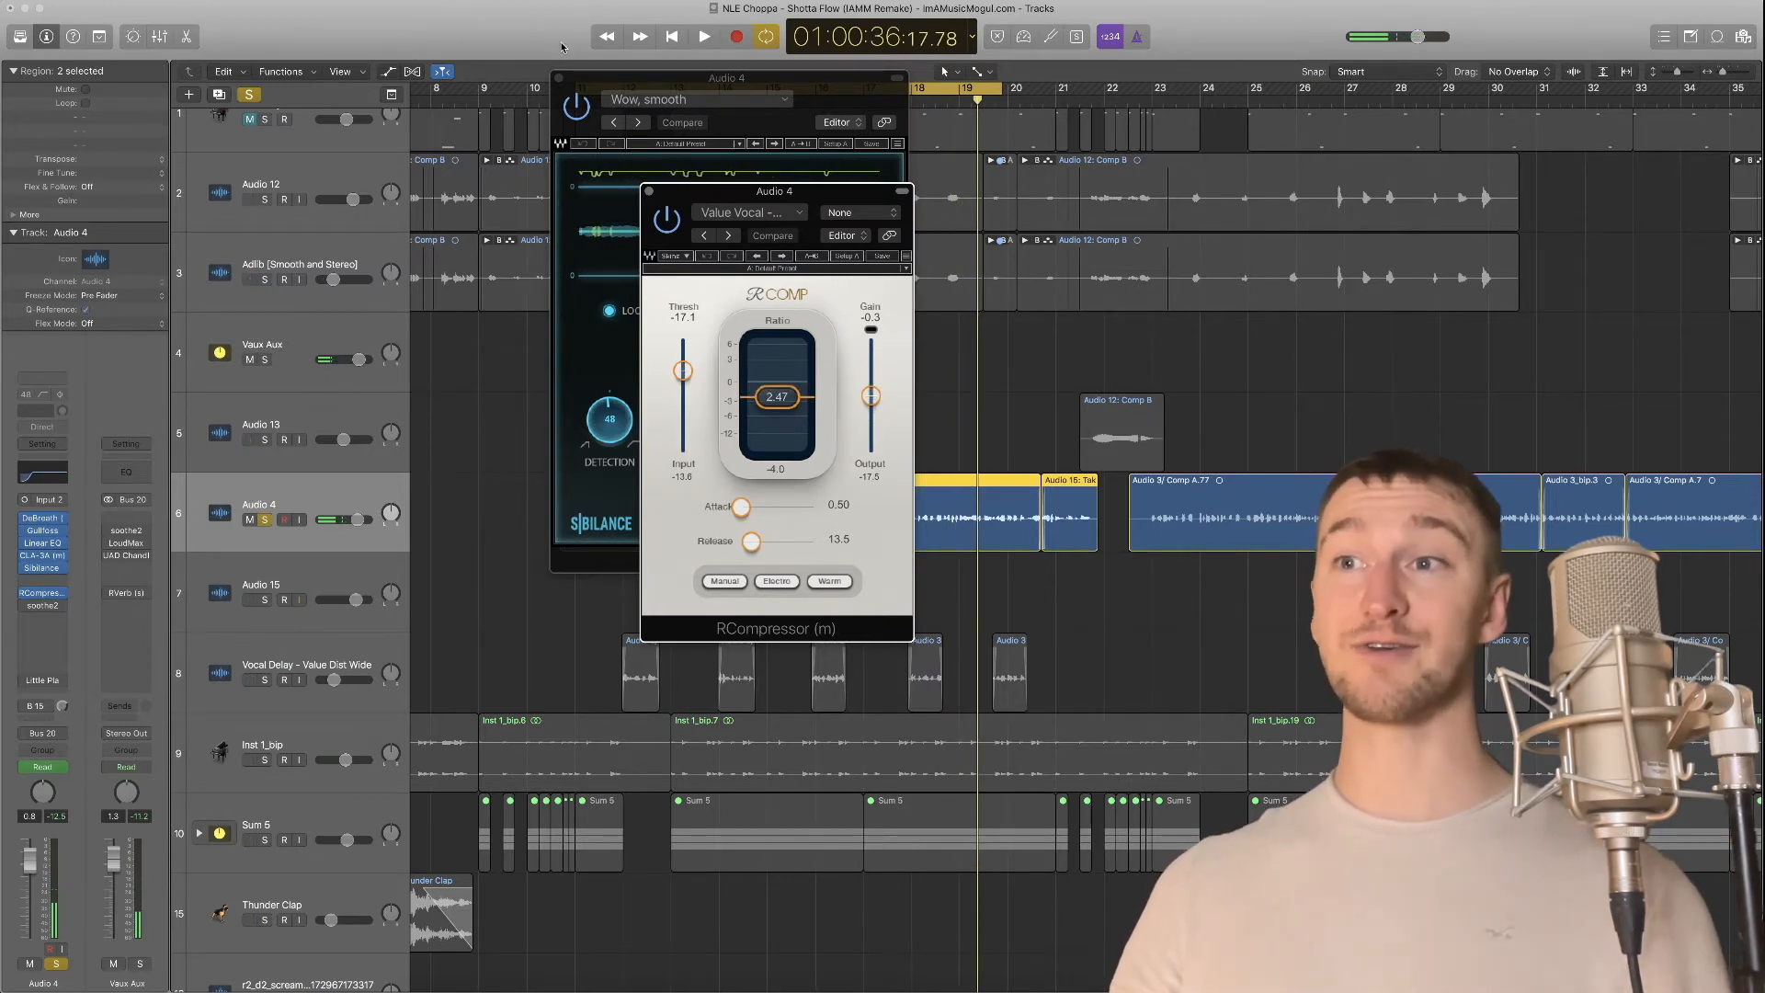
{"action": "left_click", "coordinate": [560, 79]}
{"action": "mouse_move", "coordinate": [830, 197]}
{"action": "left_mouse_down"}
{"action": "mouse_move", "coordinate": [847, 194]}
{"action": "mouse_move", "coordinate": [829, 196]}
{"action": "left_mouse_up"}
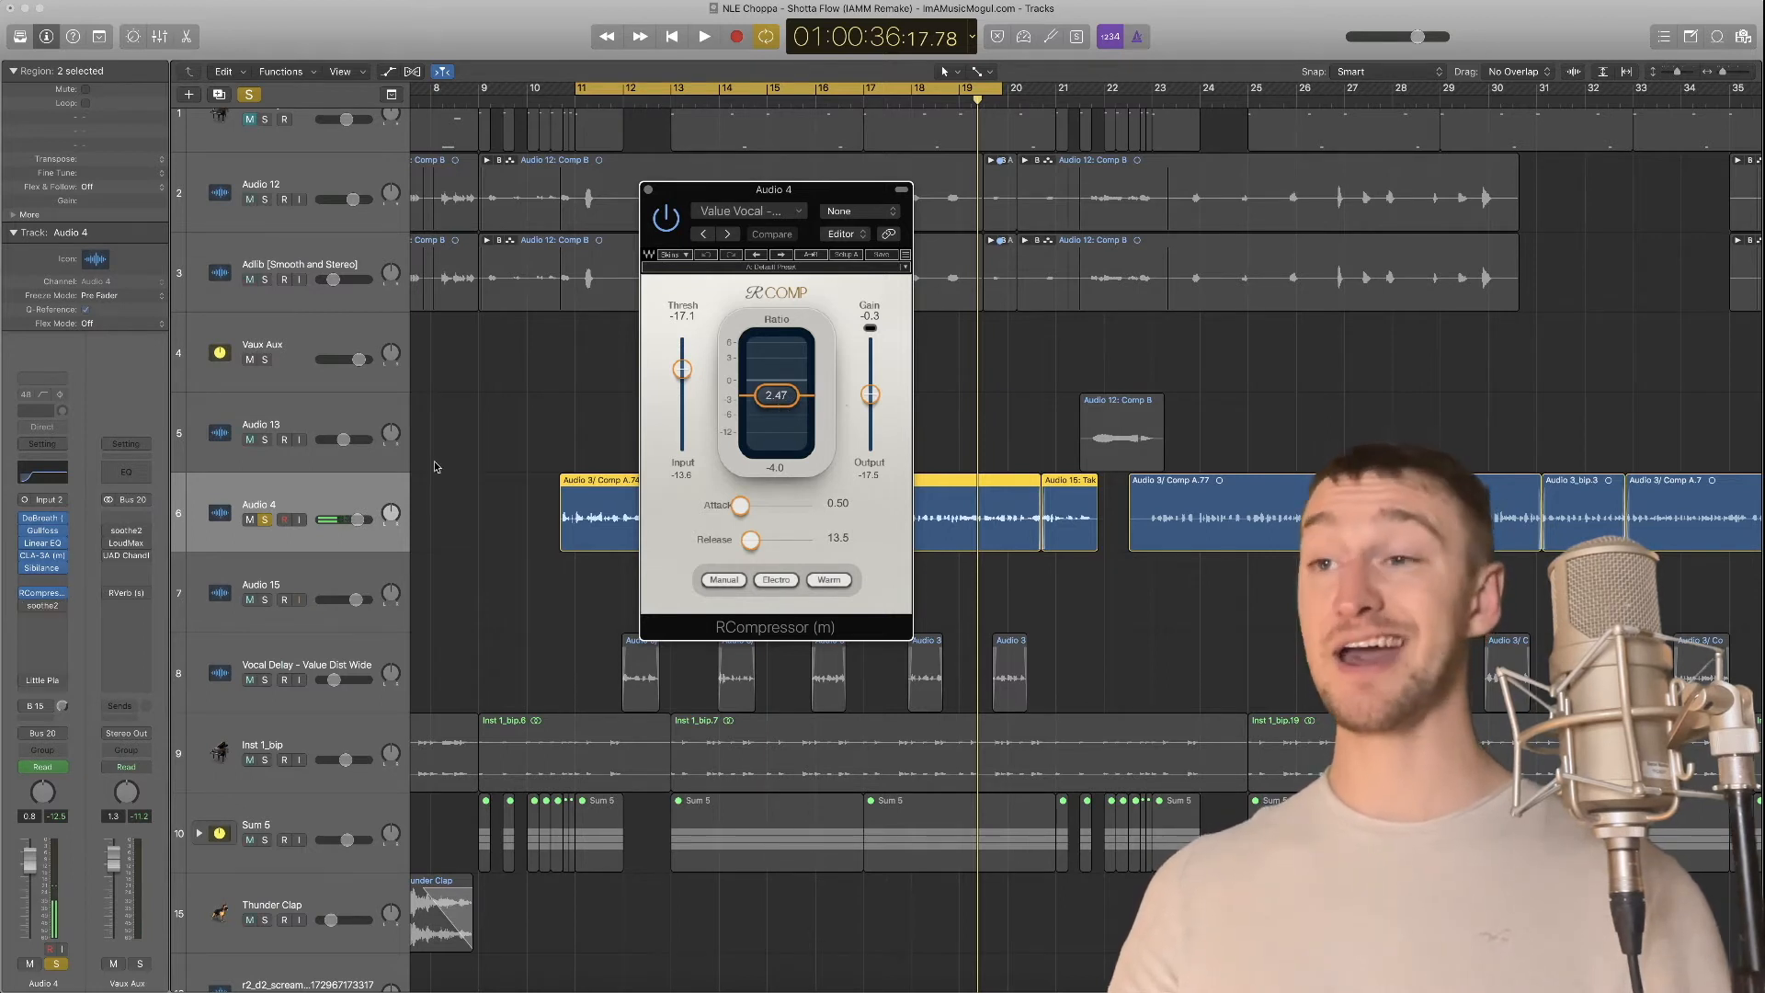
Open Audio 4's soothe2, switch it on during playback, and close the RCompressor and soothe2 windows
{"action": "left_click", "coordinate": [43, 605]}
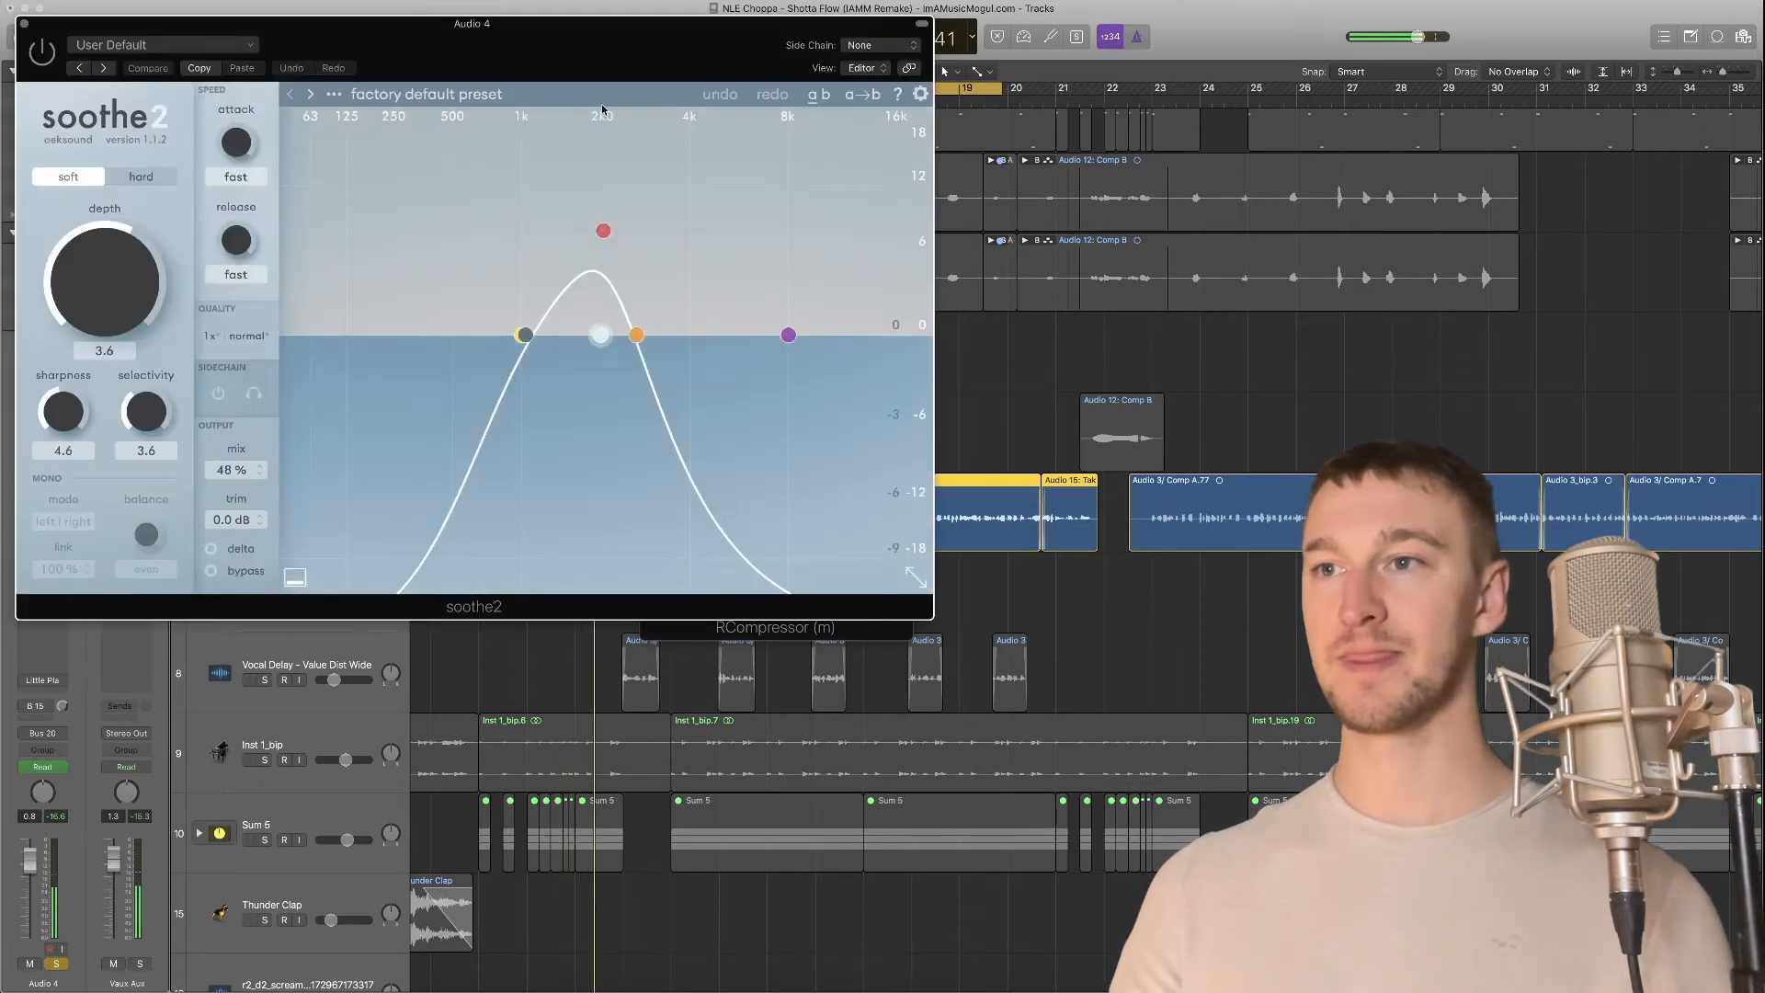
{"action": "left_click_drag", "start_coordinate": [602, 62], "coordinate": [1023, 410]}
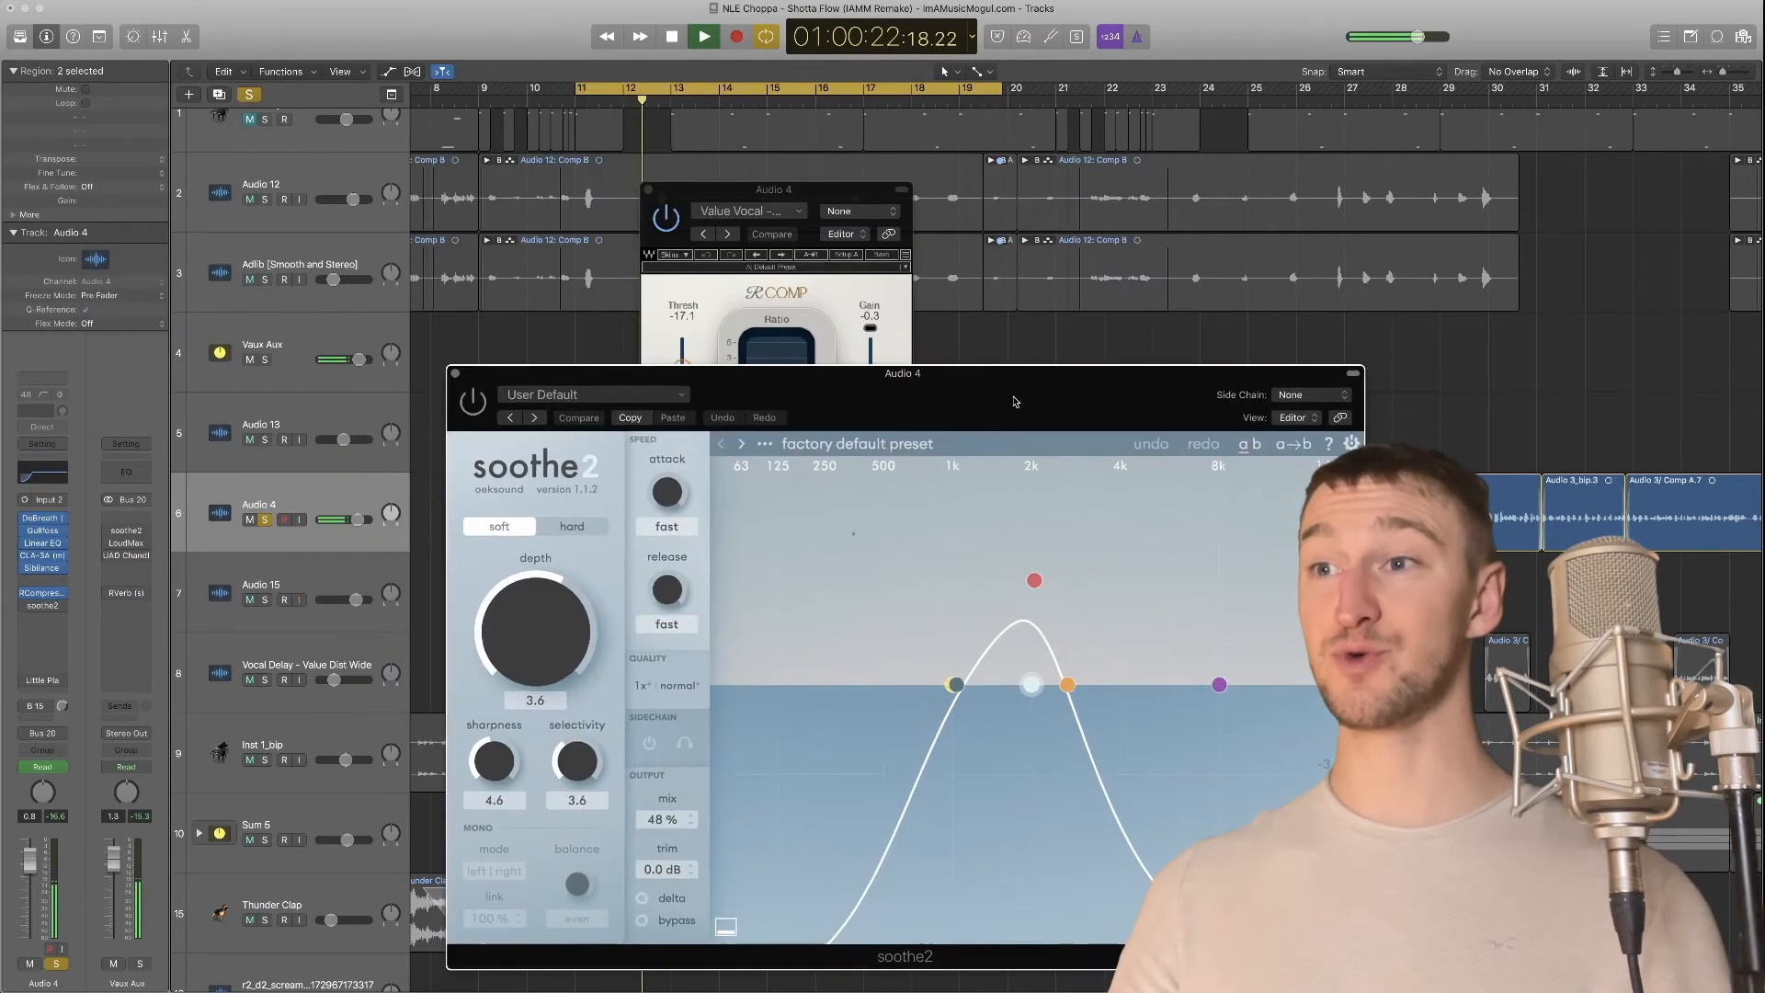
{"action": "left_click", "coordinate": [649, 190]}
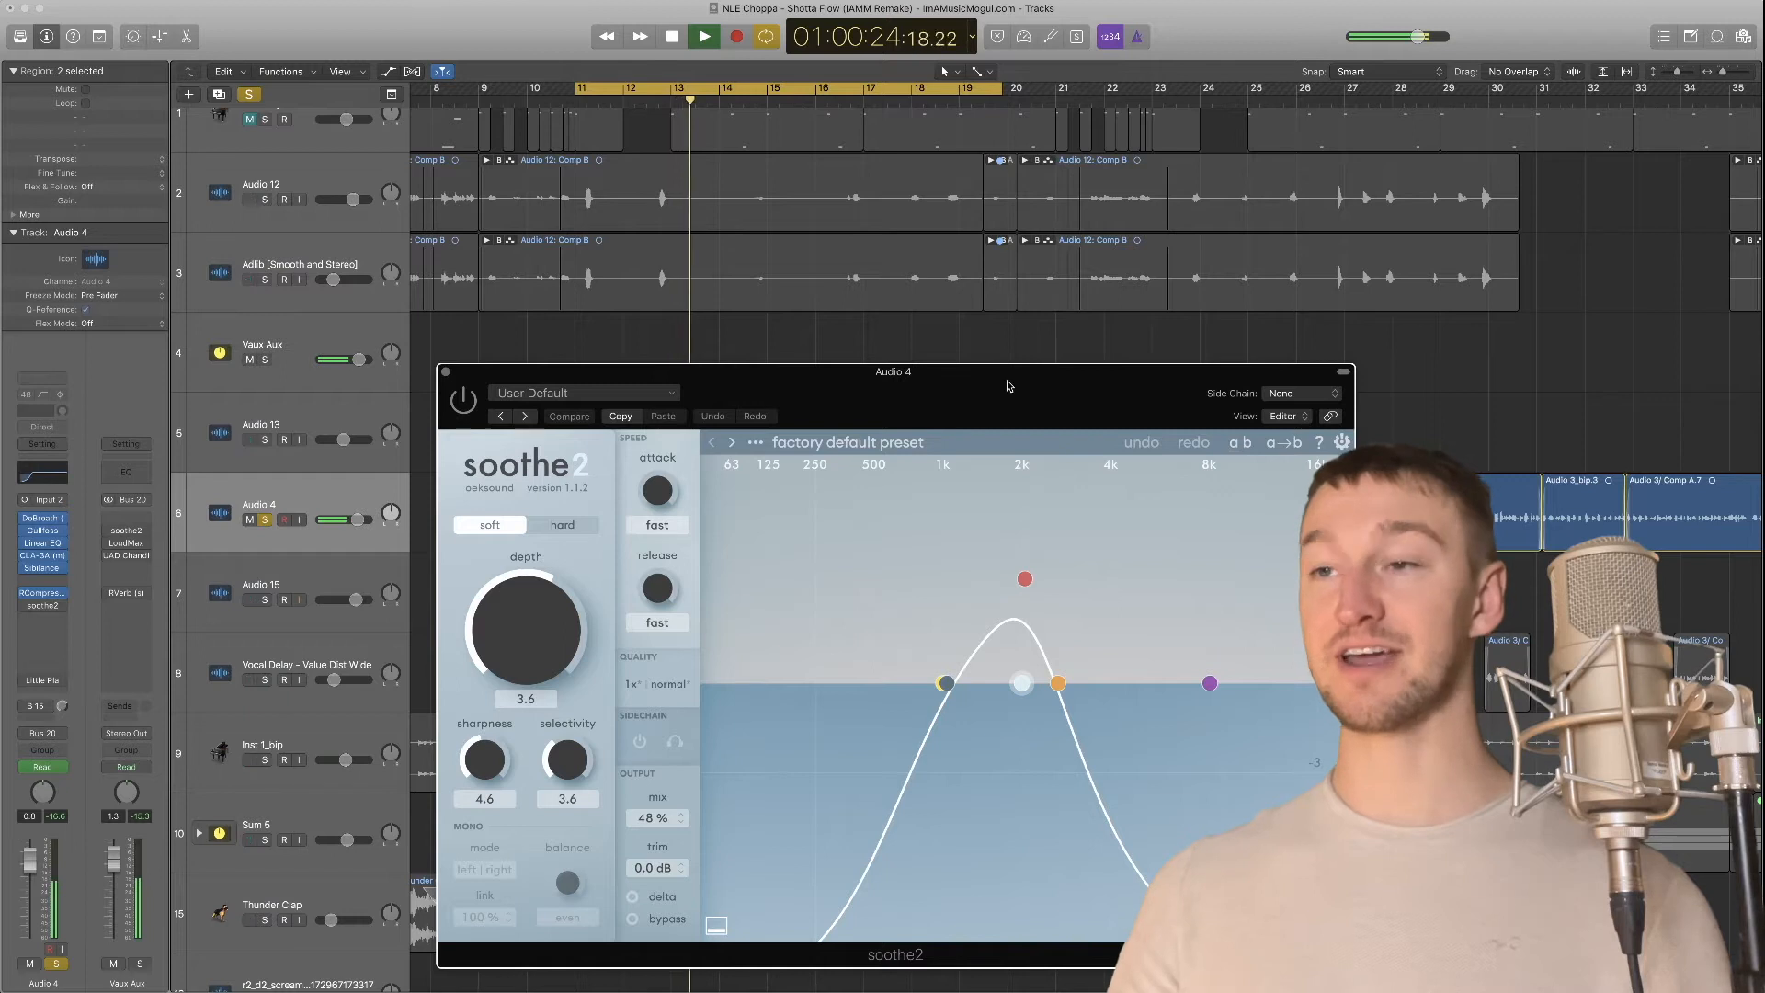
{"action": "left_click_drag", "start_coordinate": [553, 374], "coordinate": [513, 116]}
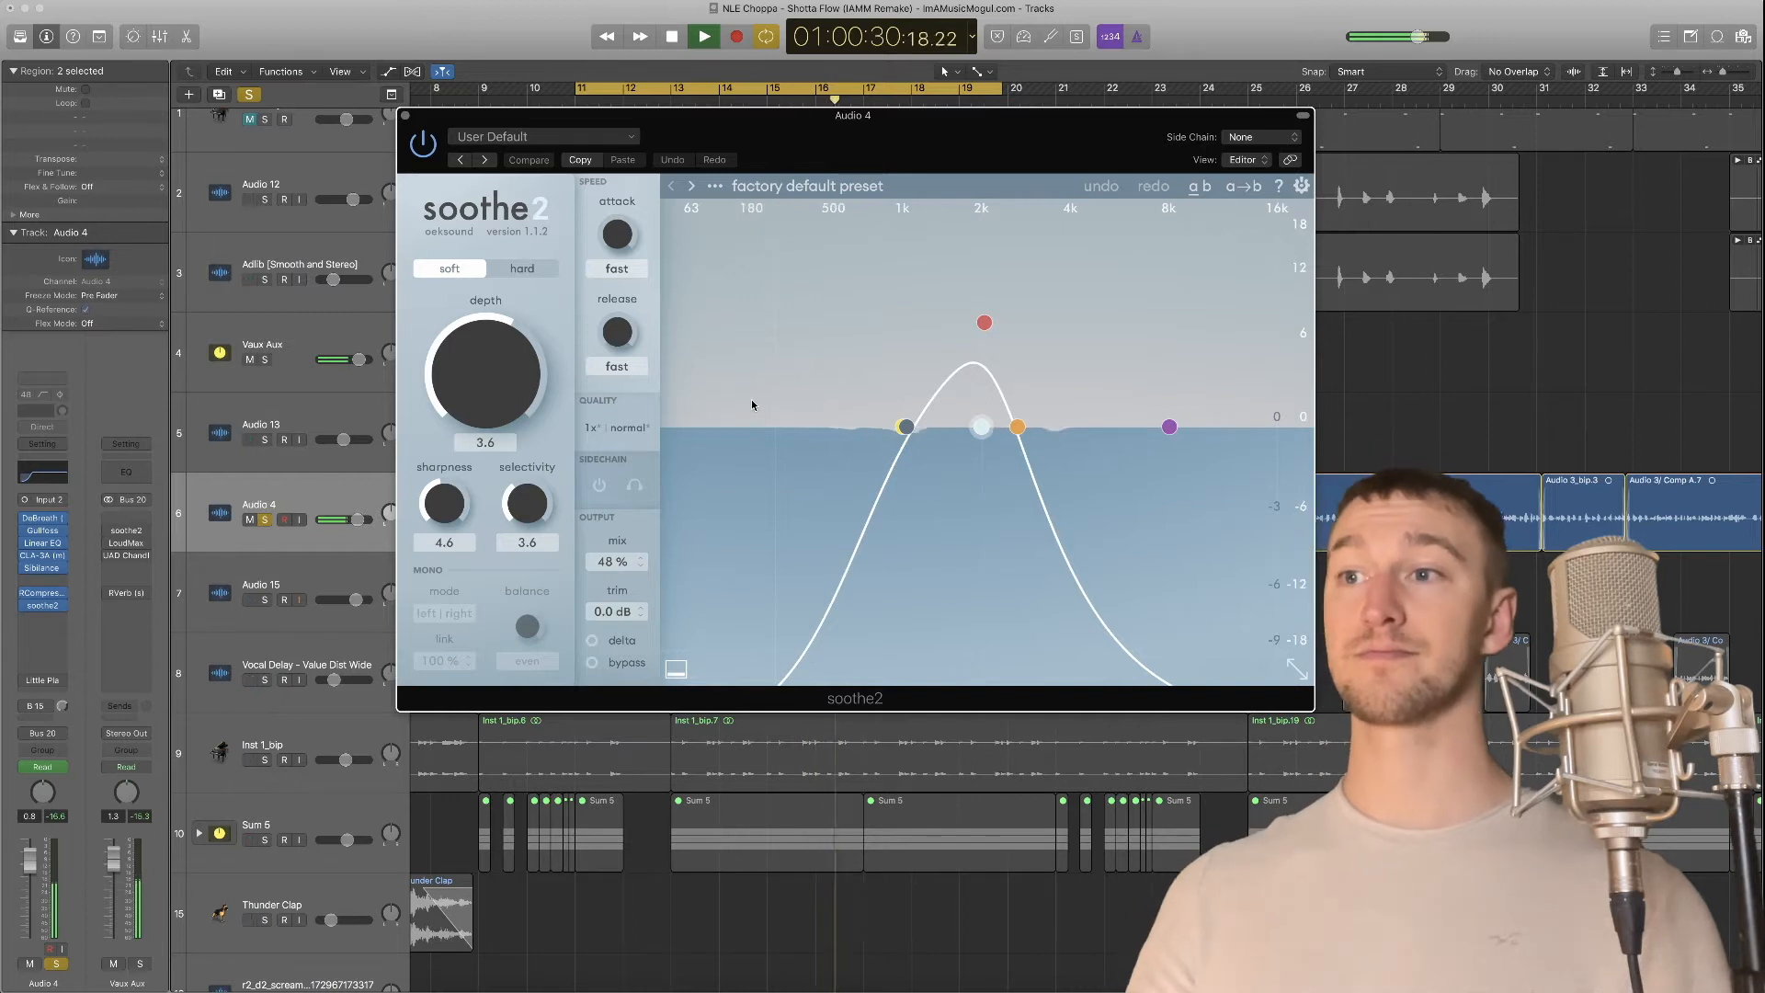
{"action": "key", "text": "space"}
{"action": "left_click", "coordinate": [406, 119]}
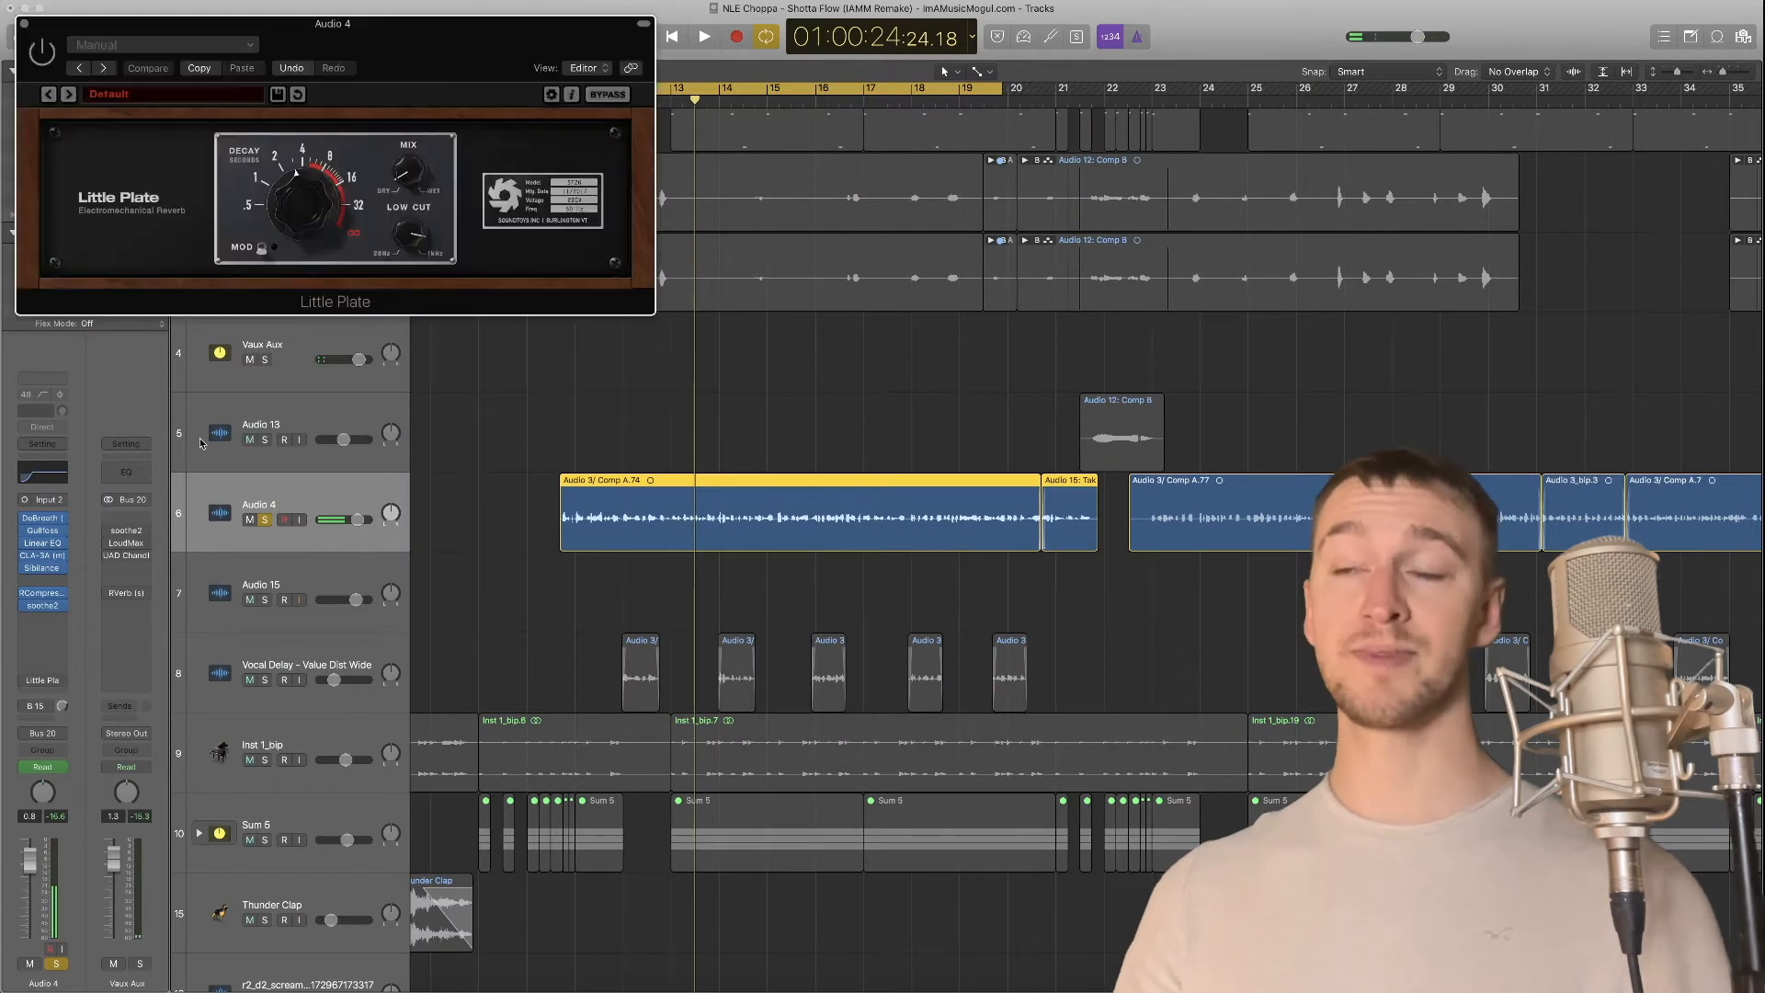
Play the soloed vocal with Audio 4's Little Plate reverb, comparing it bypassed and active
{"action": "left_click_drag", "start_coordinate": [416, 35], "coordinate": [629, 131]}
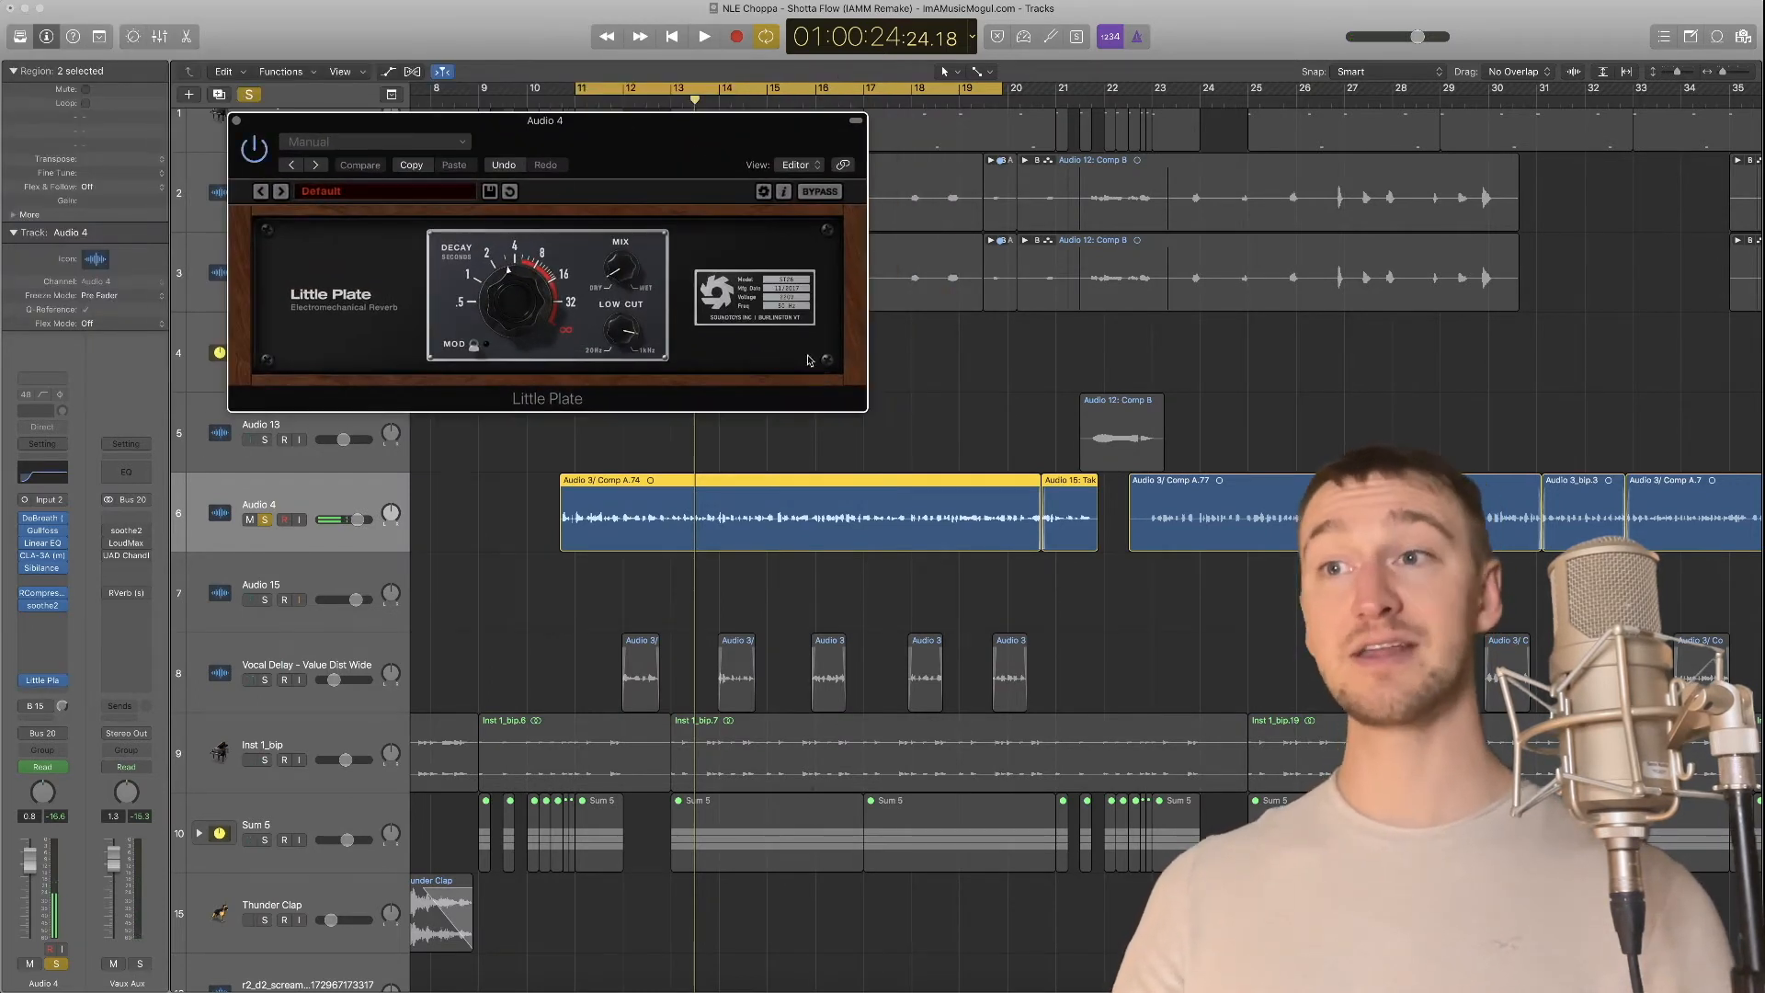
{"action": "key", "text": "space"}
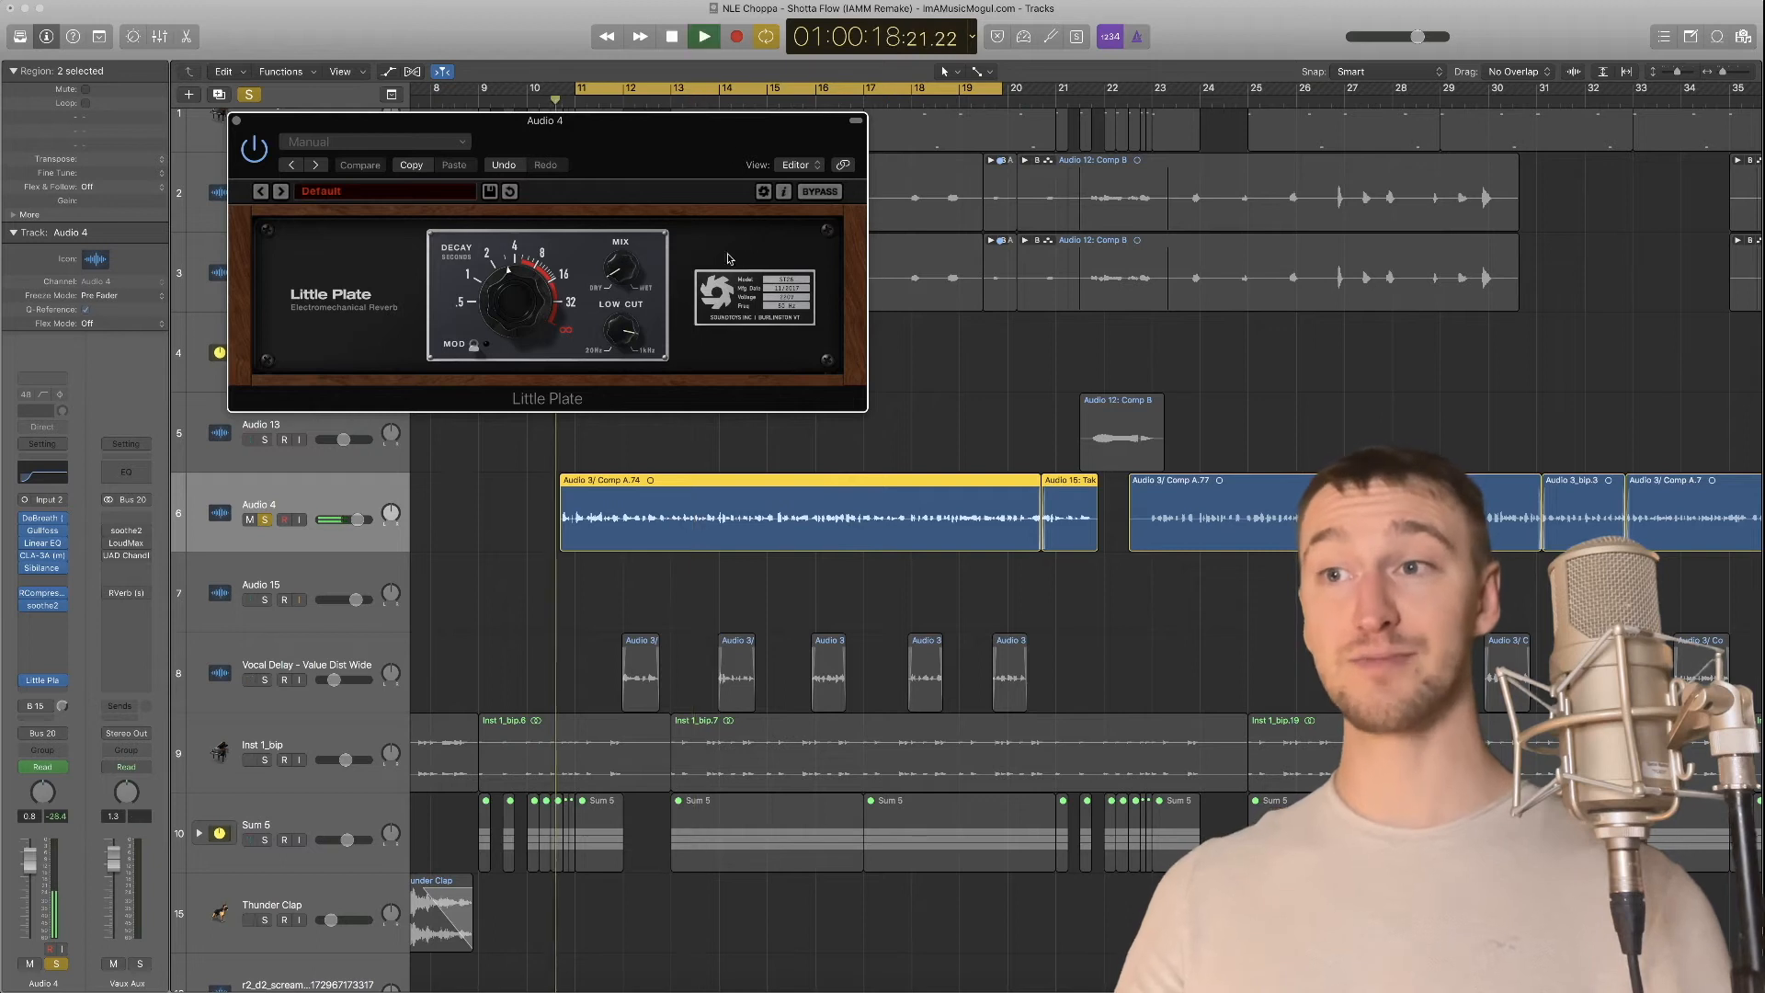
{"action": "left_click", "coordinate": [255, 150]}
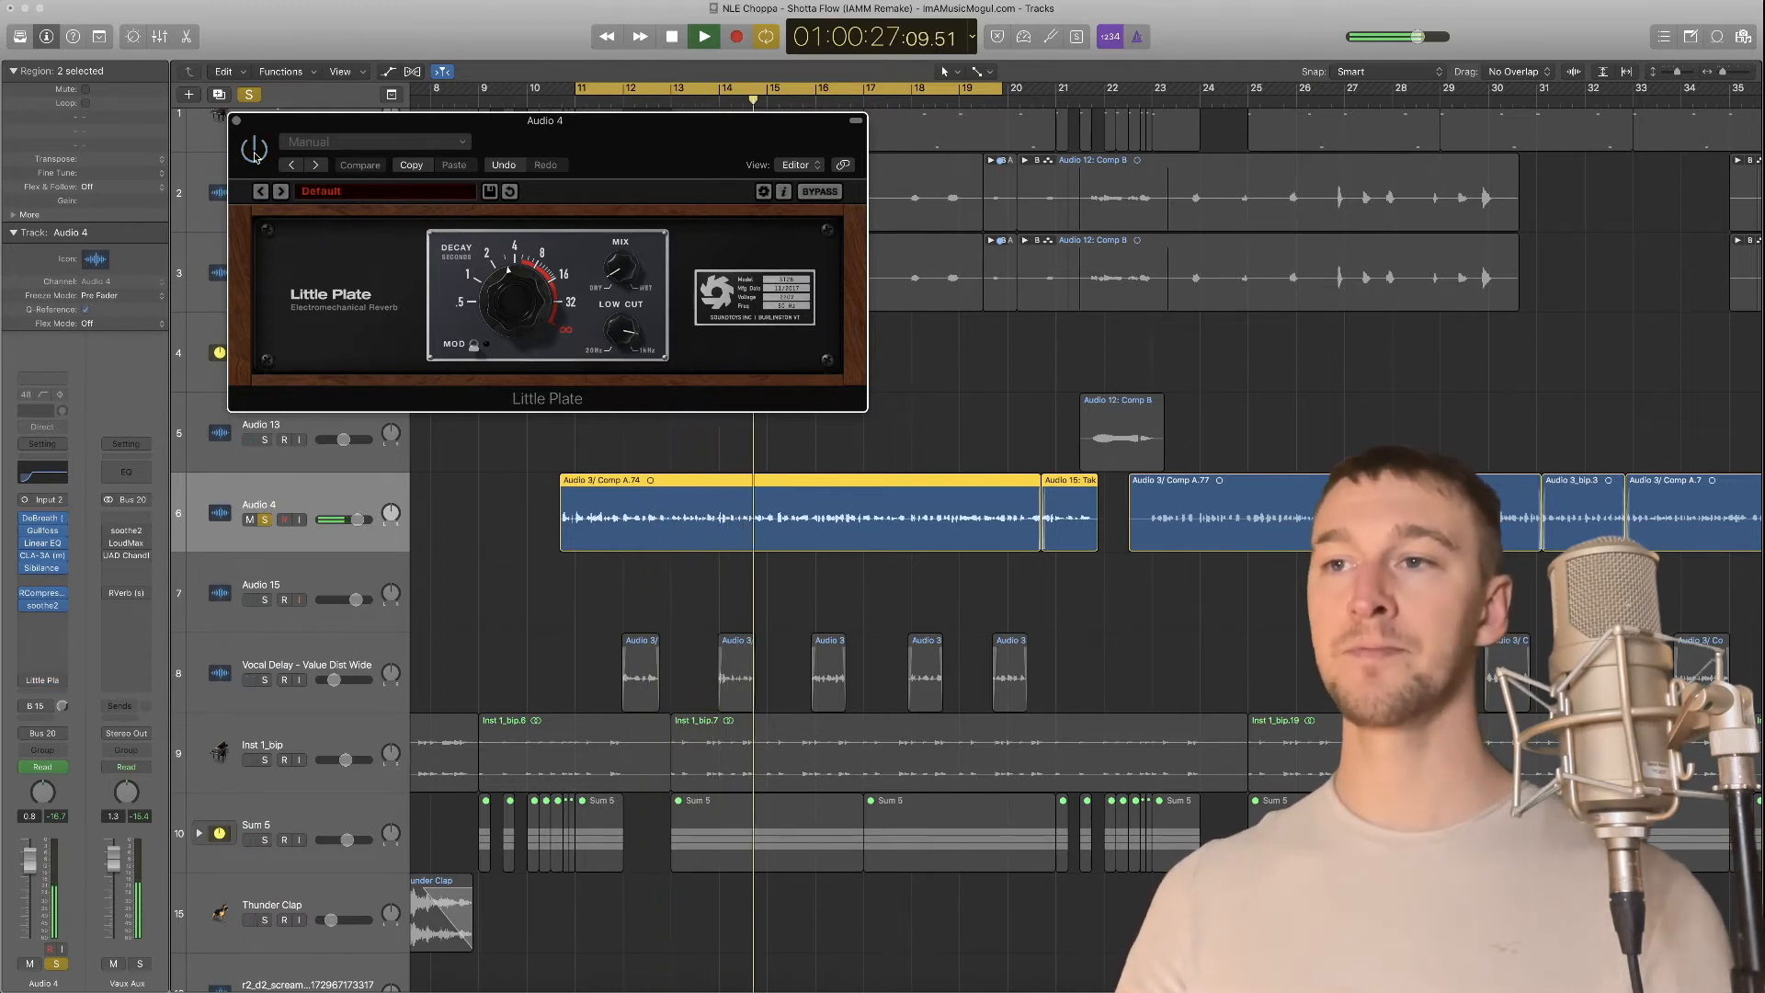
{"action": "left_click", "coordinate": [255, 150]}
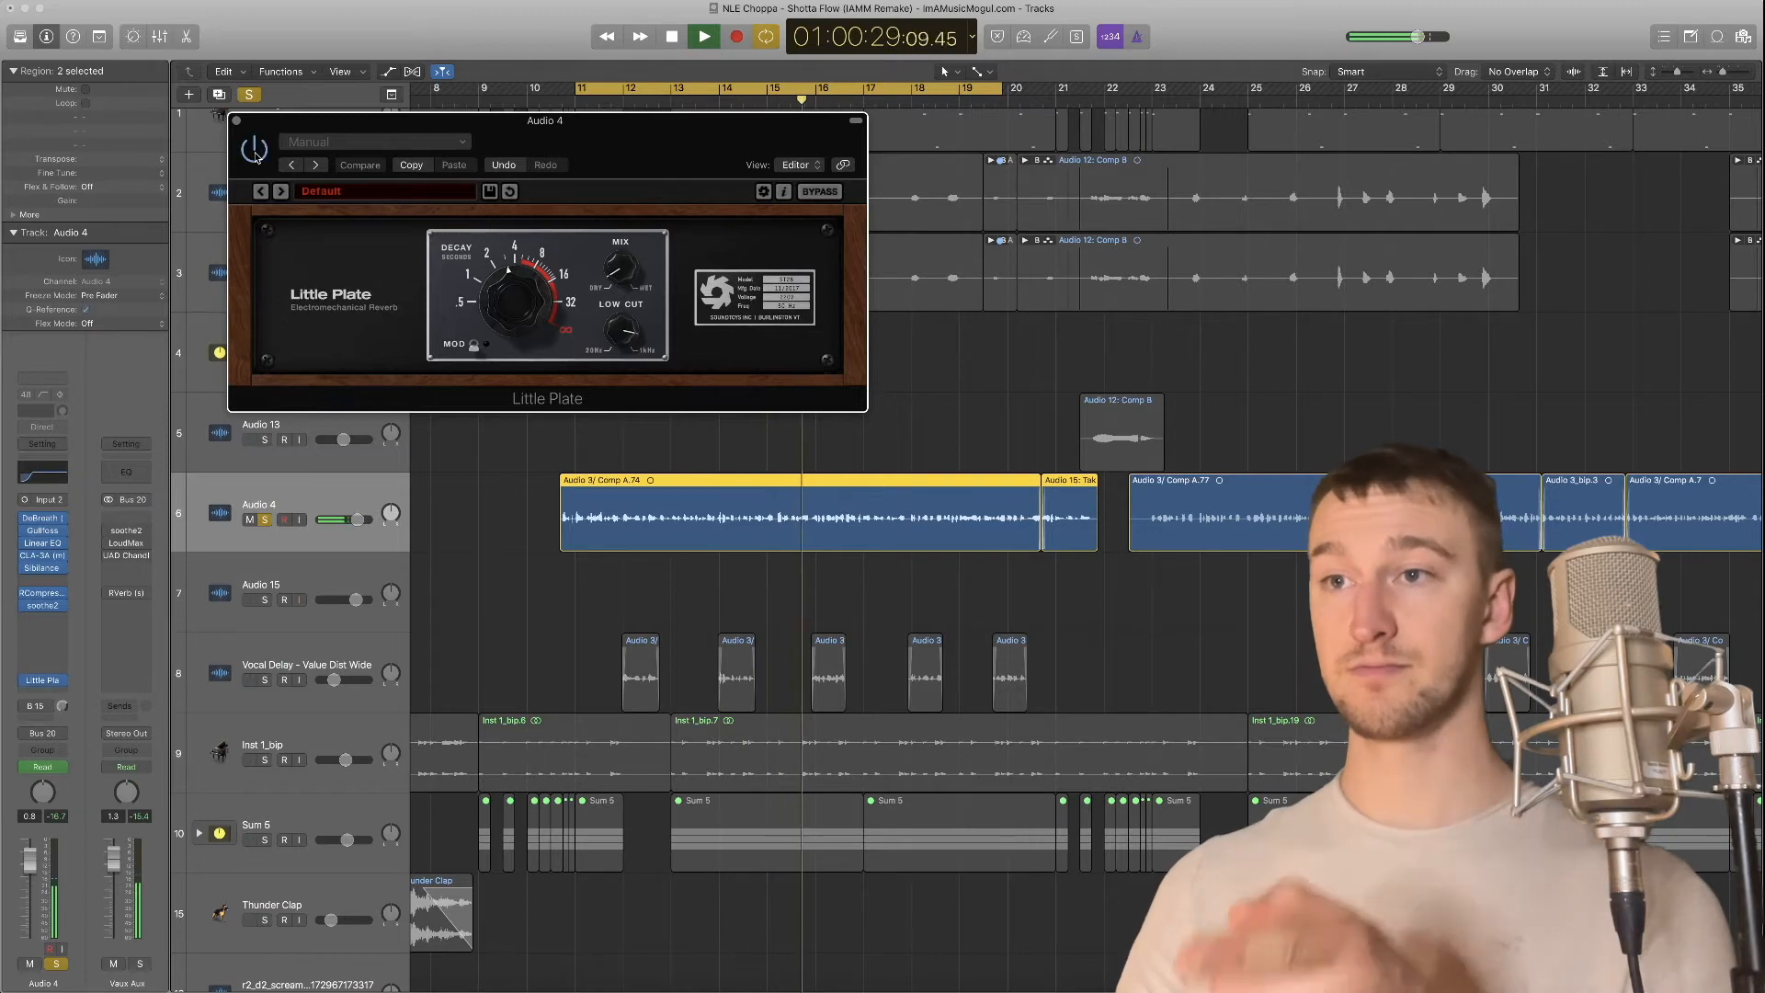
{"action": "key", "text": "space"}
Take Audio 4 out of solo and compare Little Plate bypassed and active within the full mix
{"action": "left_click", "coordinate": [266, 522]}
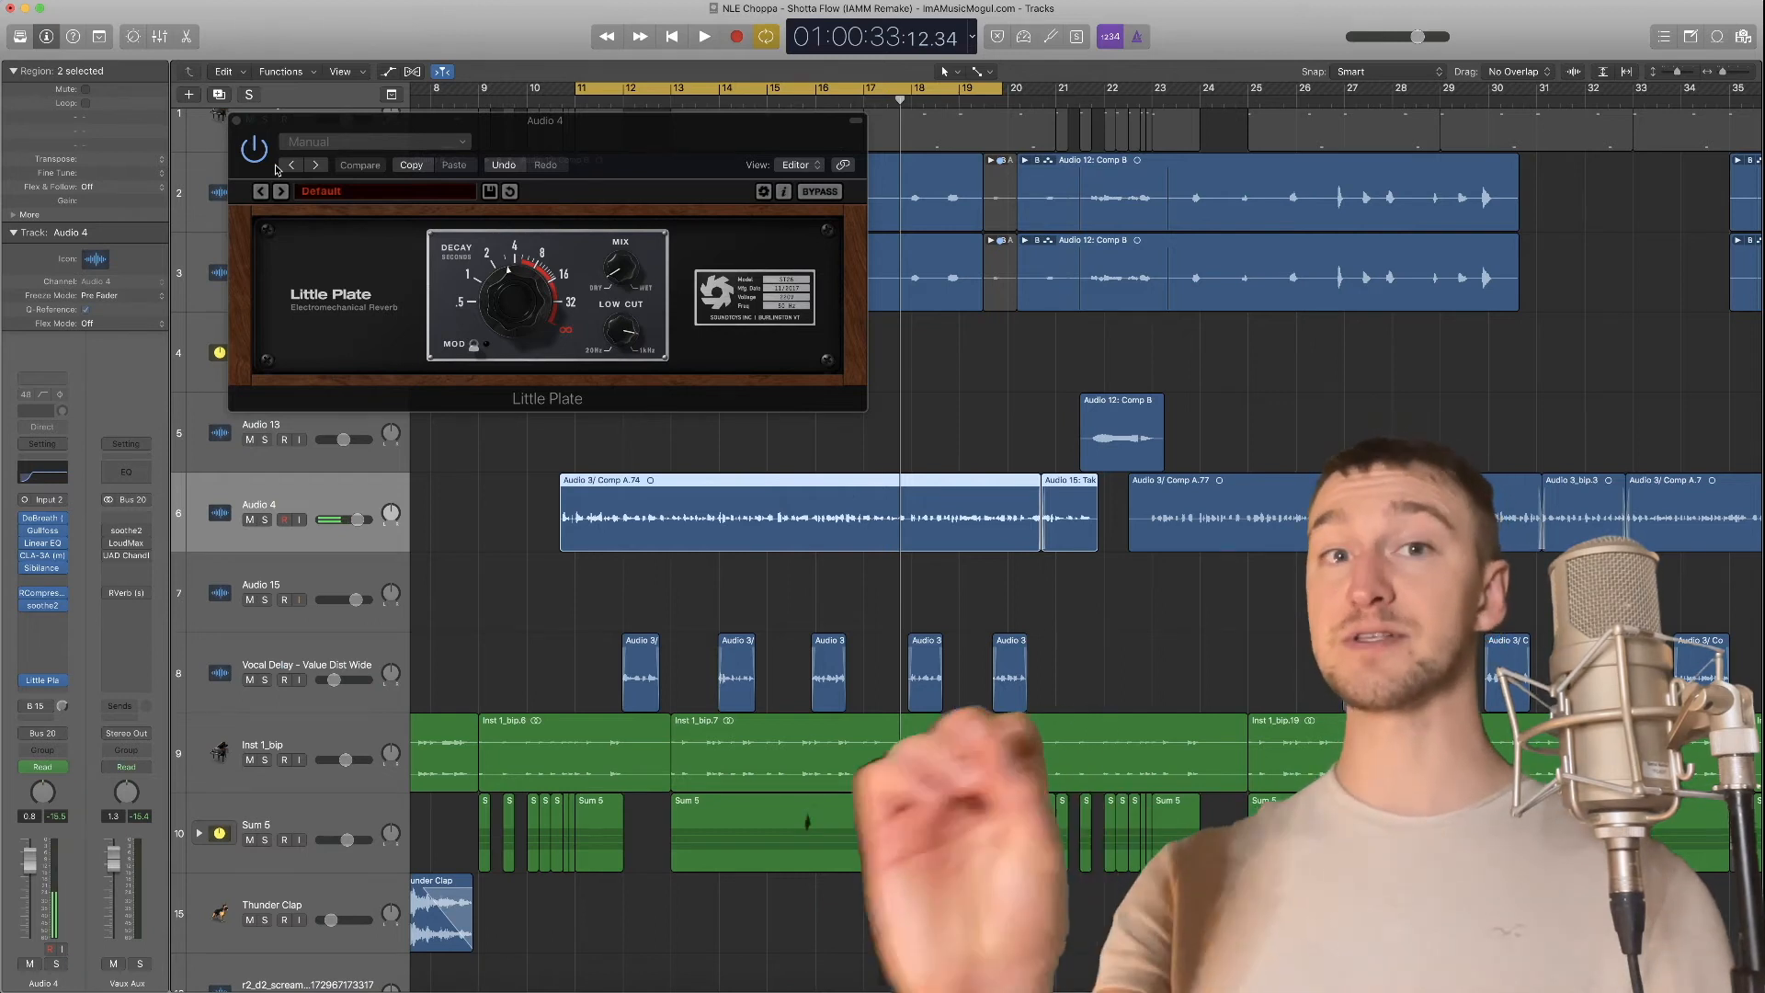
{"action": "key", "text": "space"}
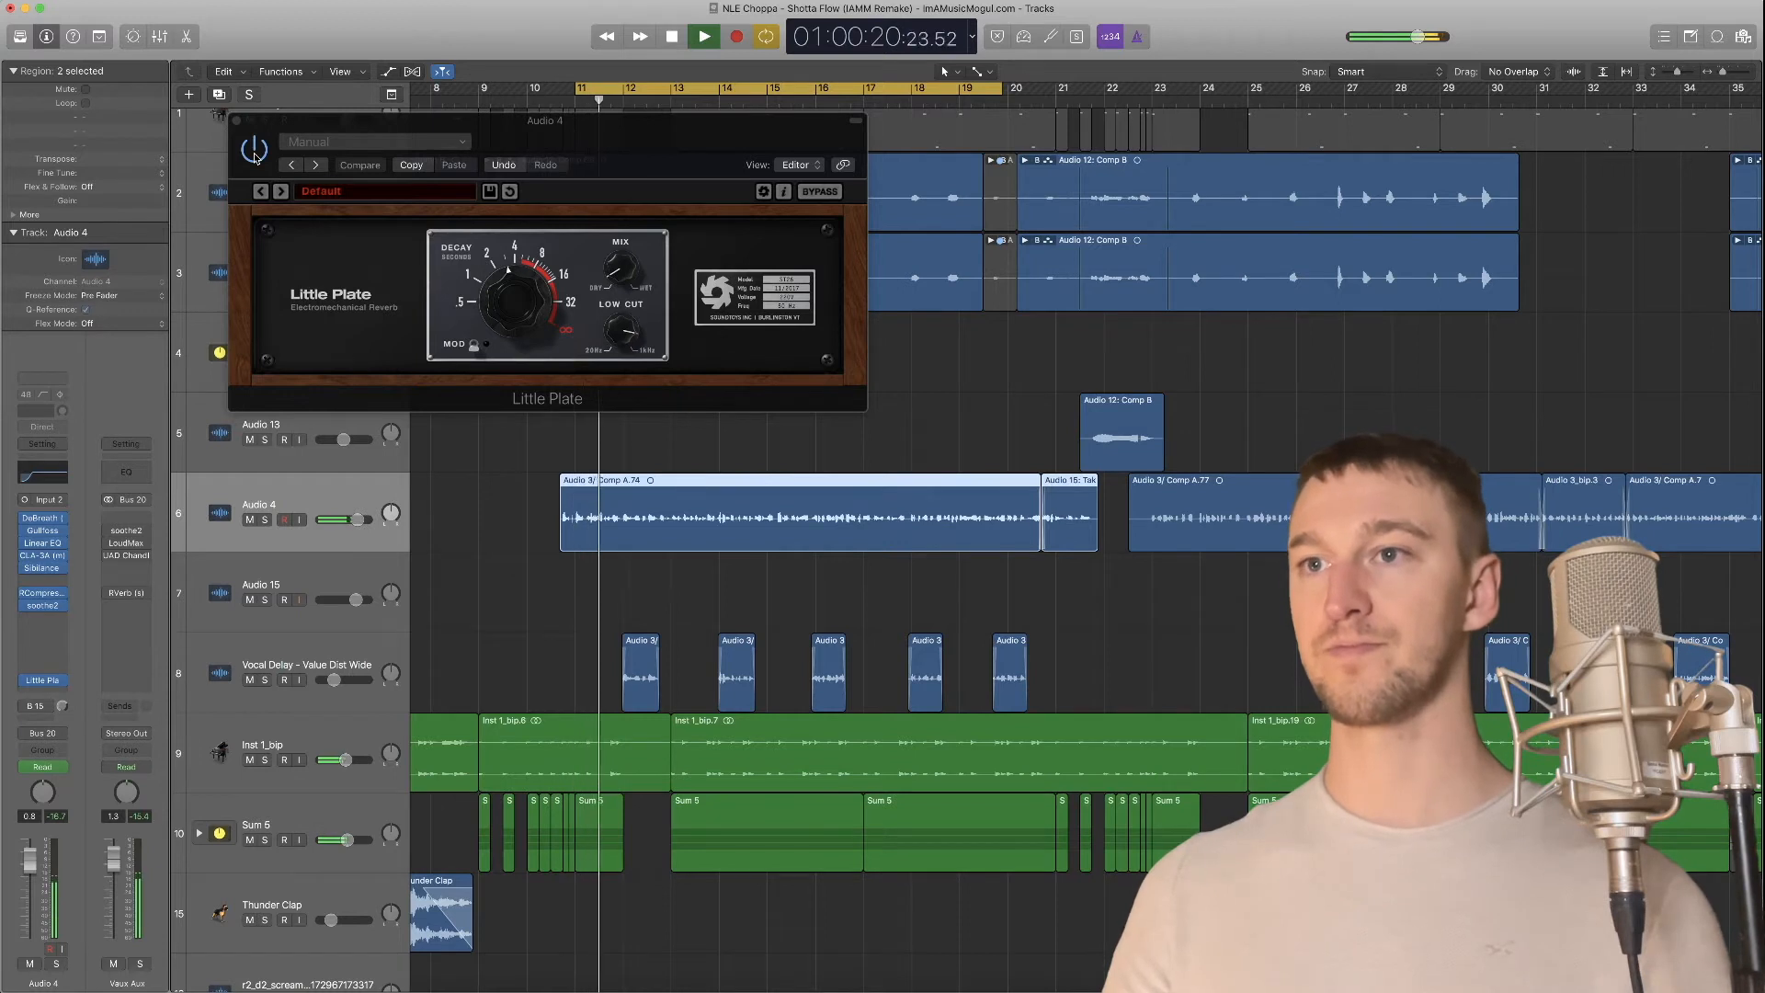
{"action": "left_click", "coordinate": [262, 160]}
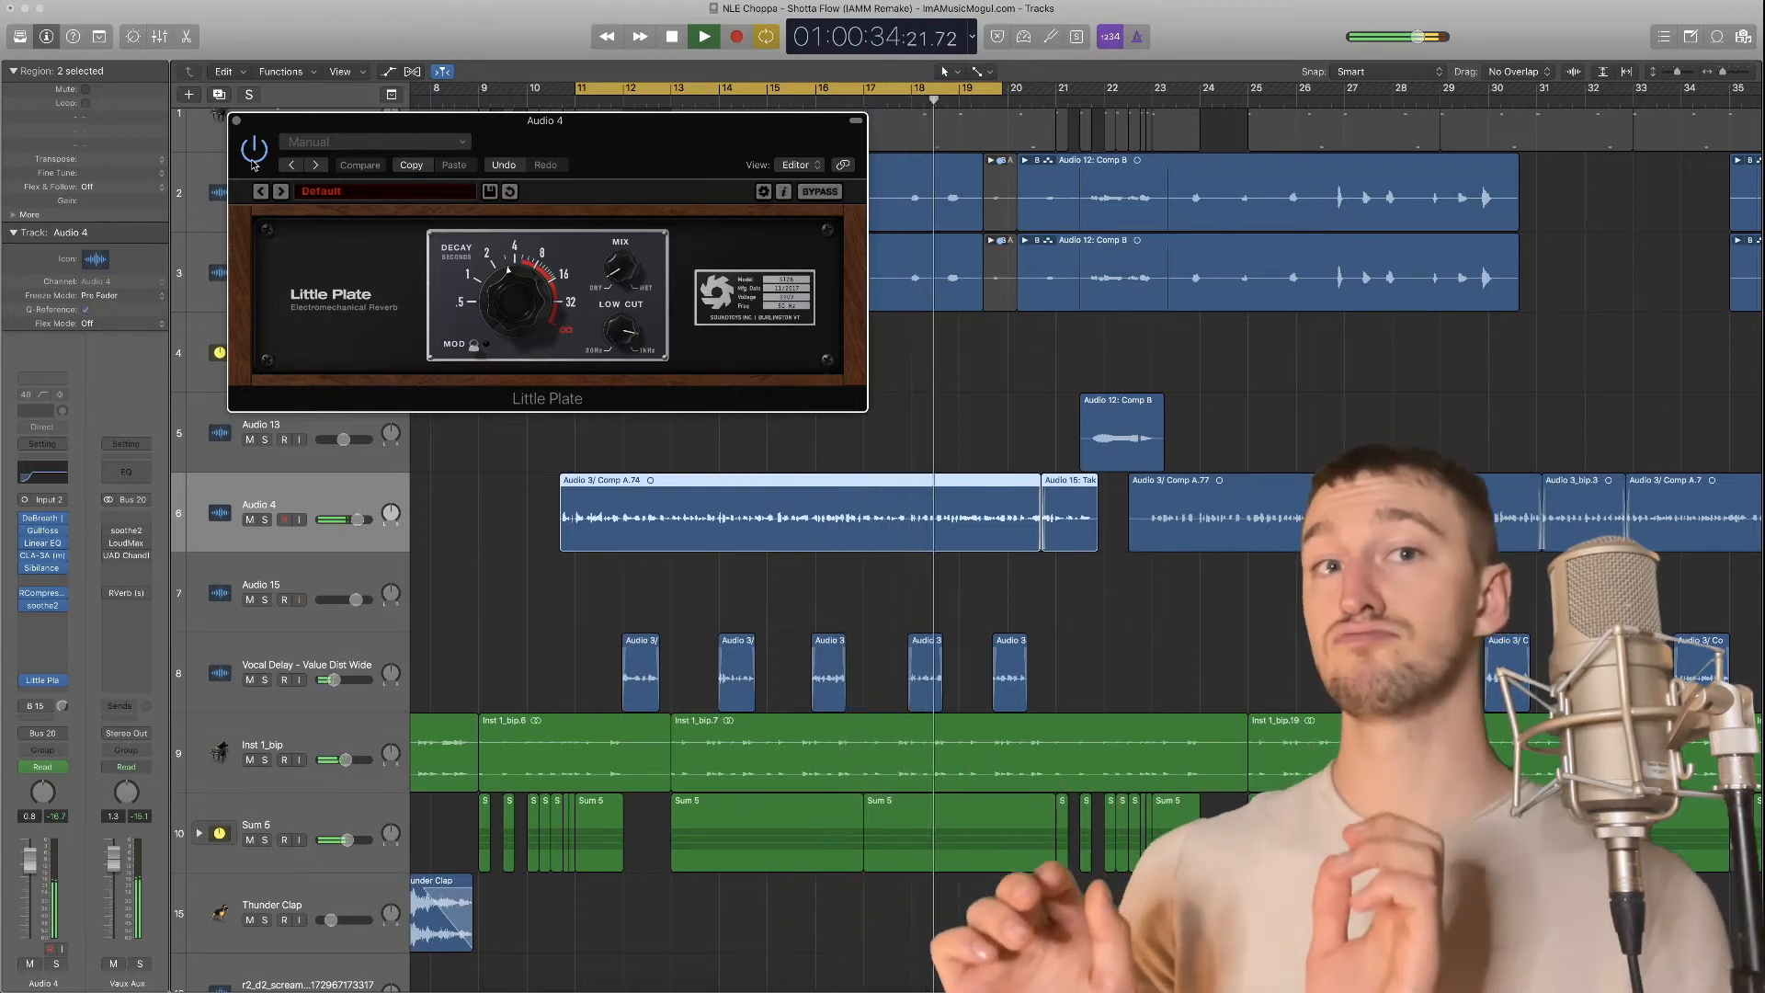
{"action": "key", "text": "space"}
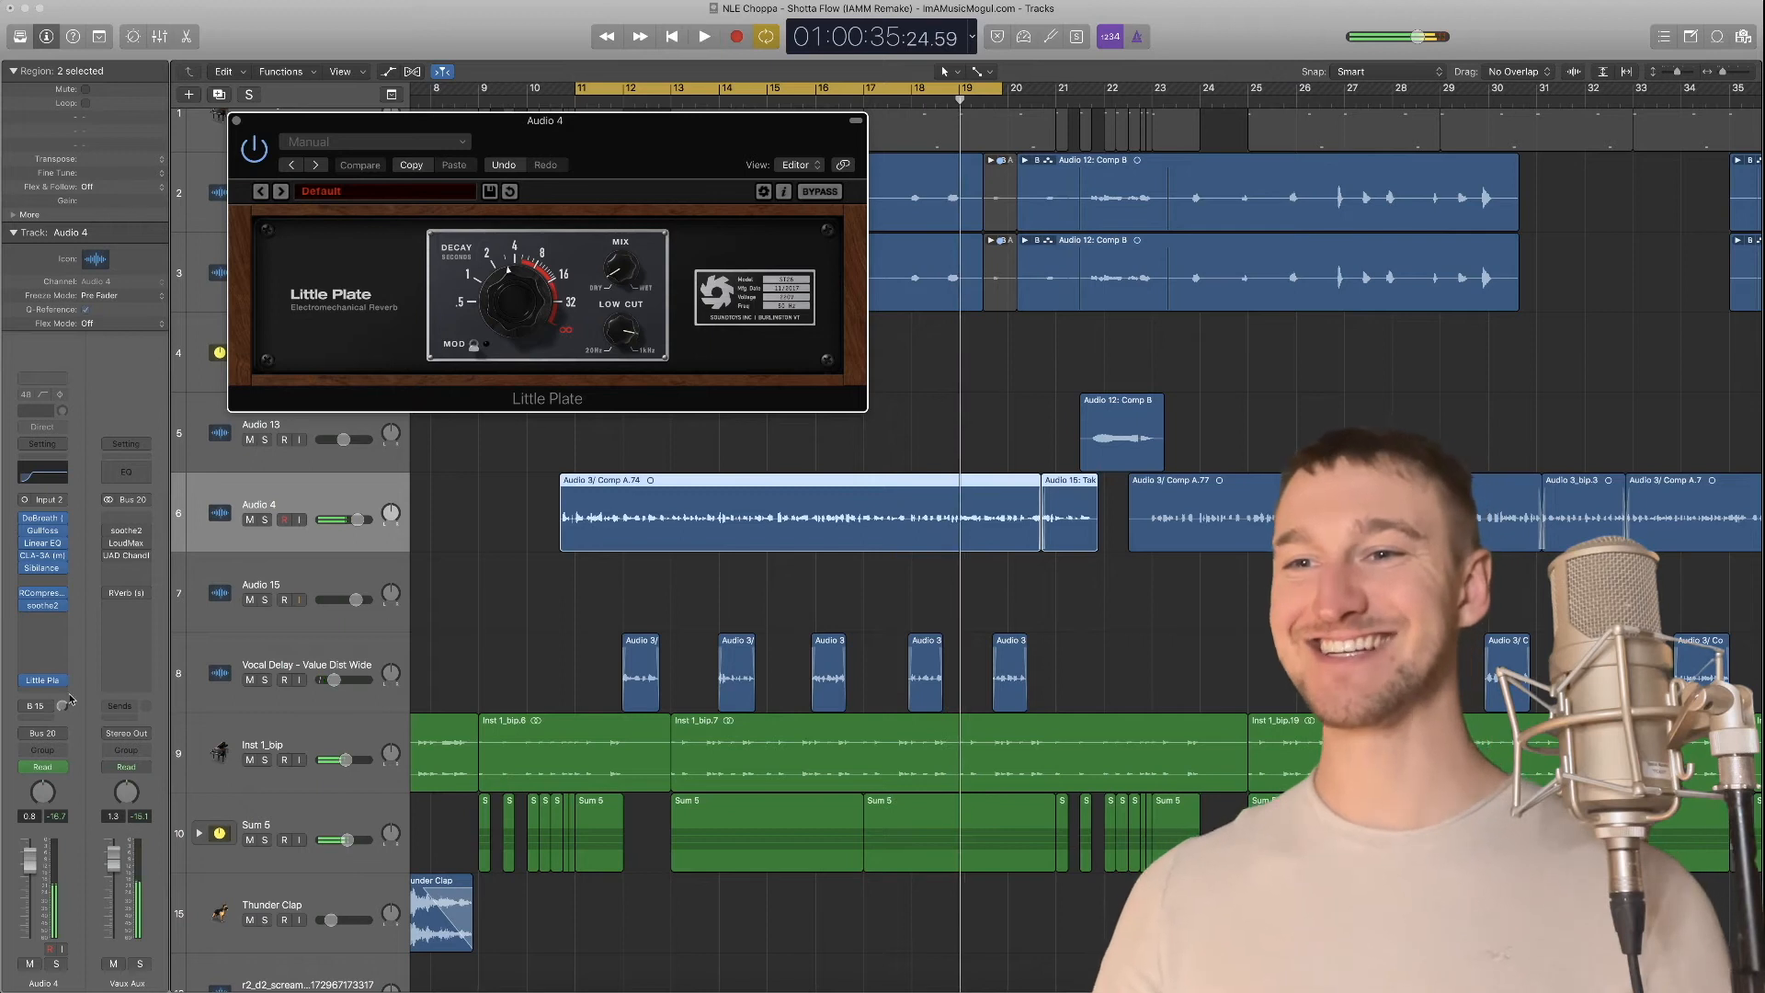
Switch on Audio 4's Bus 15 send to the parallel Aux 3 channel and close Little Plate
{"action": "left_click", "coordinate": [37, 718]}
{"action": "left_click", "coordinate": [60, 788]}
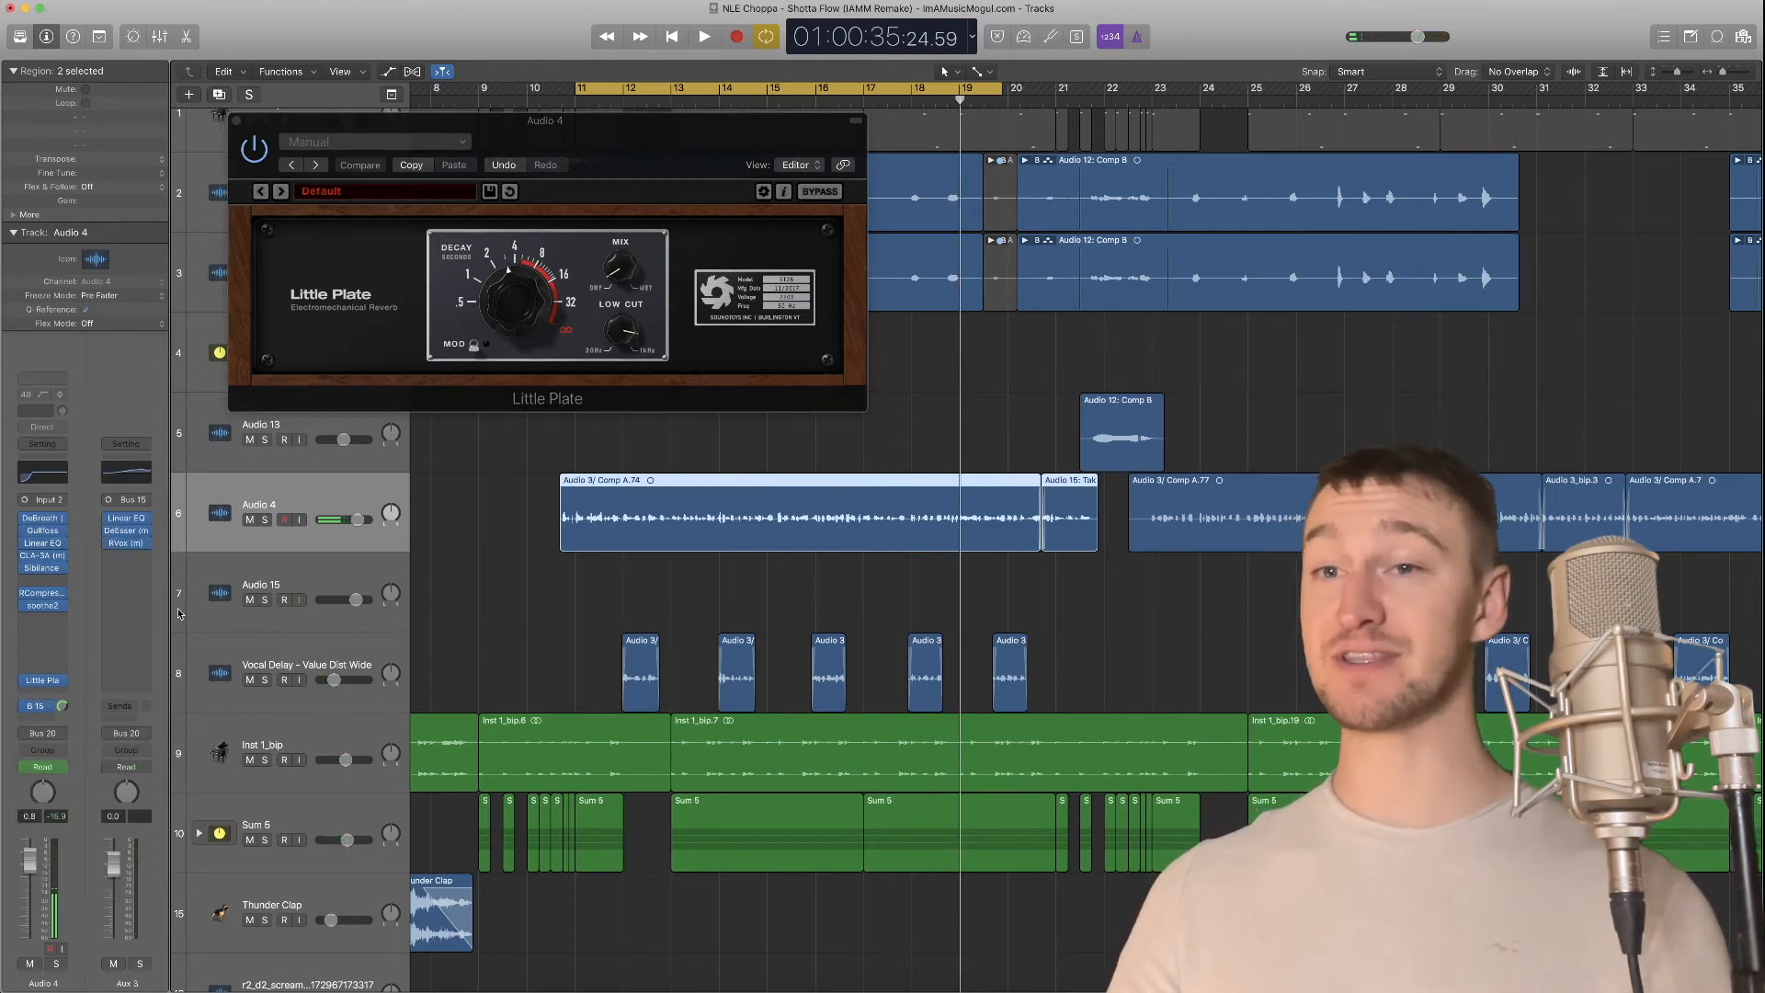
{"action": "left_click", "coordinate": [237, 121]}
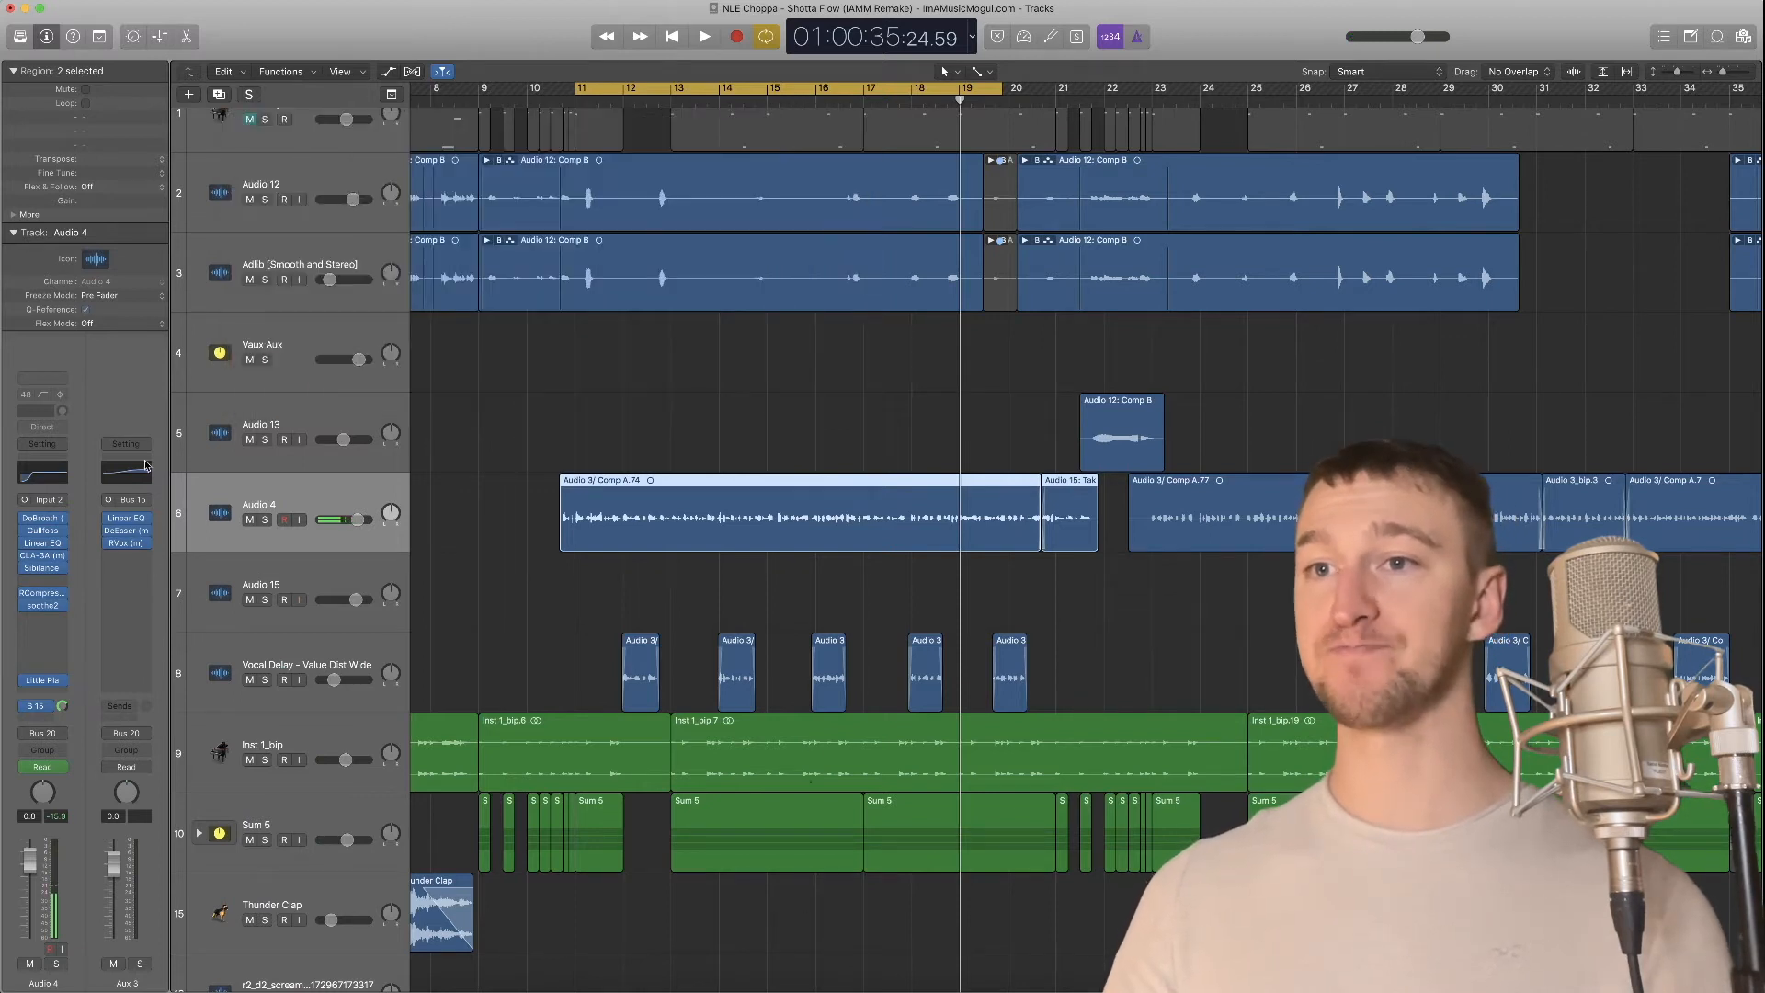
Solo Aux 3 and open its Linear Phase EQ, DeEsser and RVox so all three windows are visible
{"action": "left_click", "coordinate": [127, 520]}
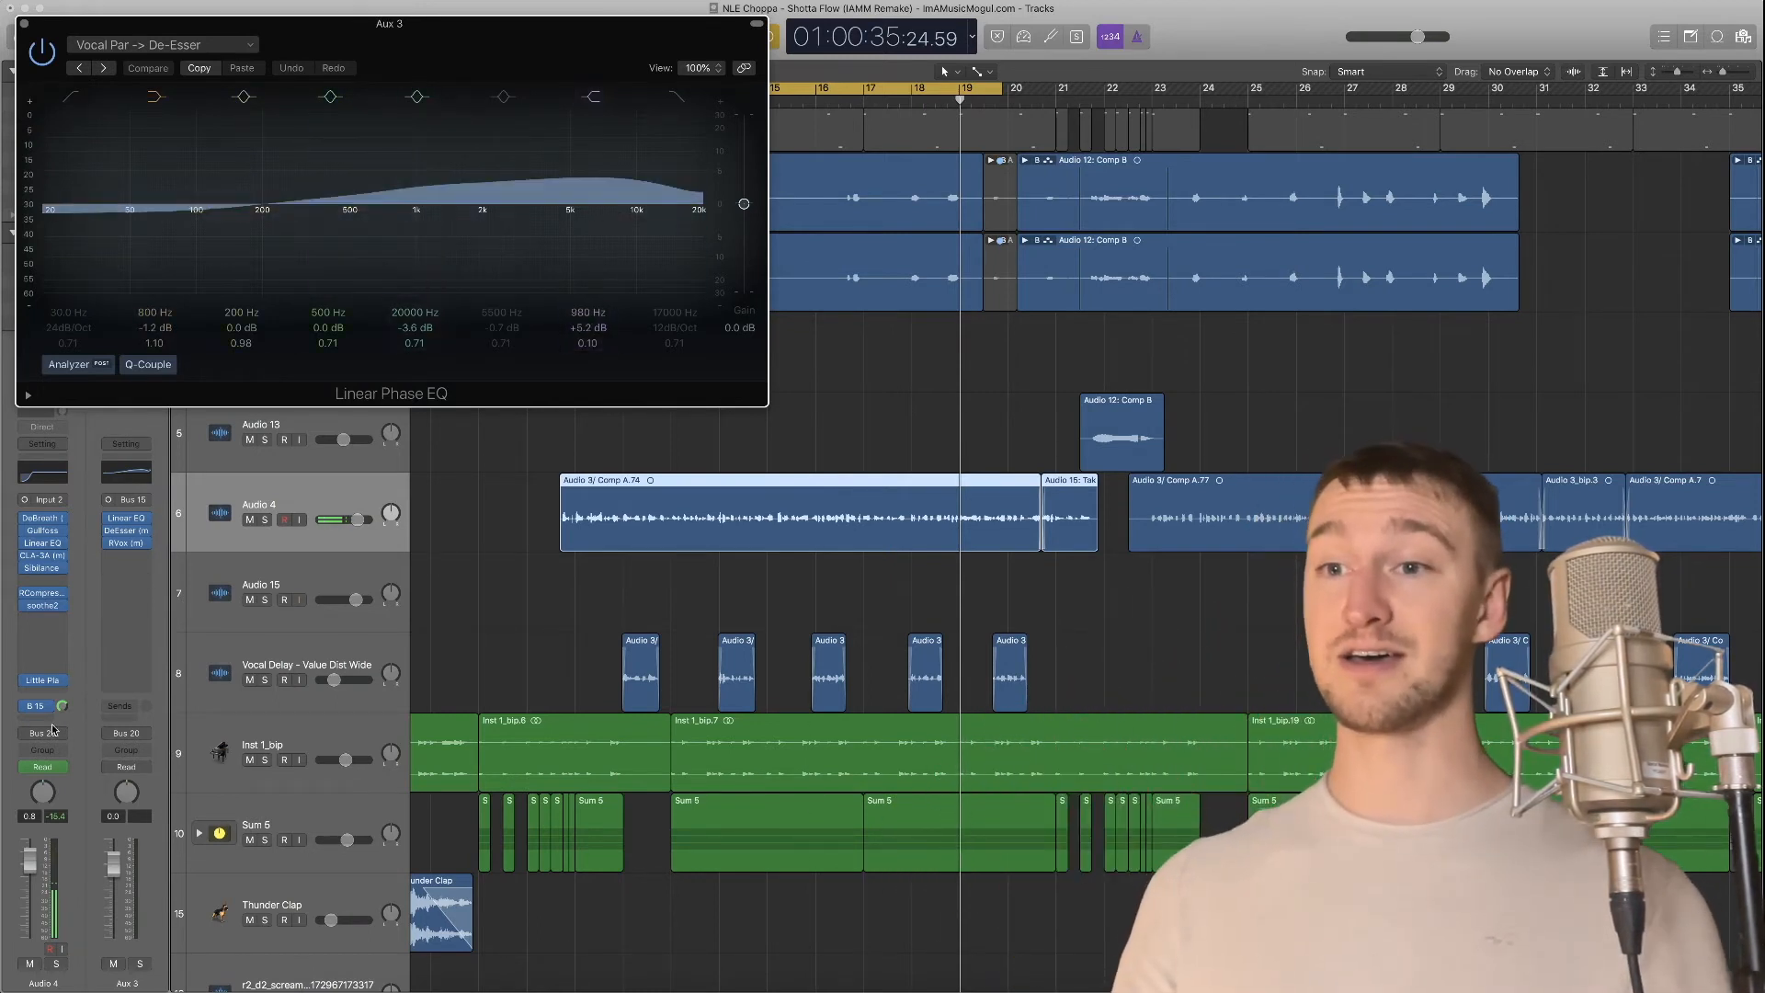
{"action": "left_click", "coordinate": [56, 963]}
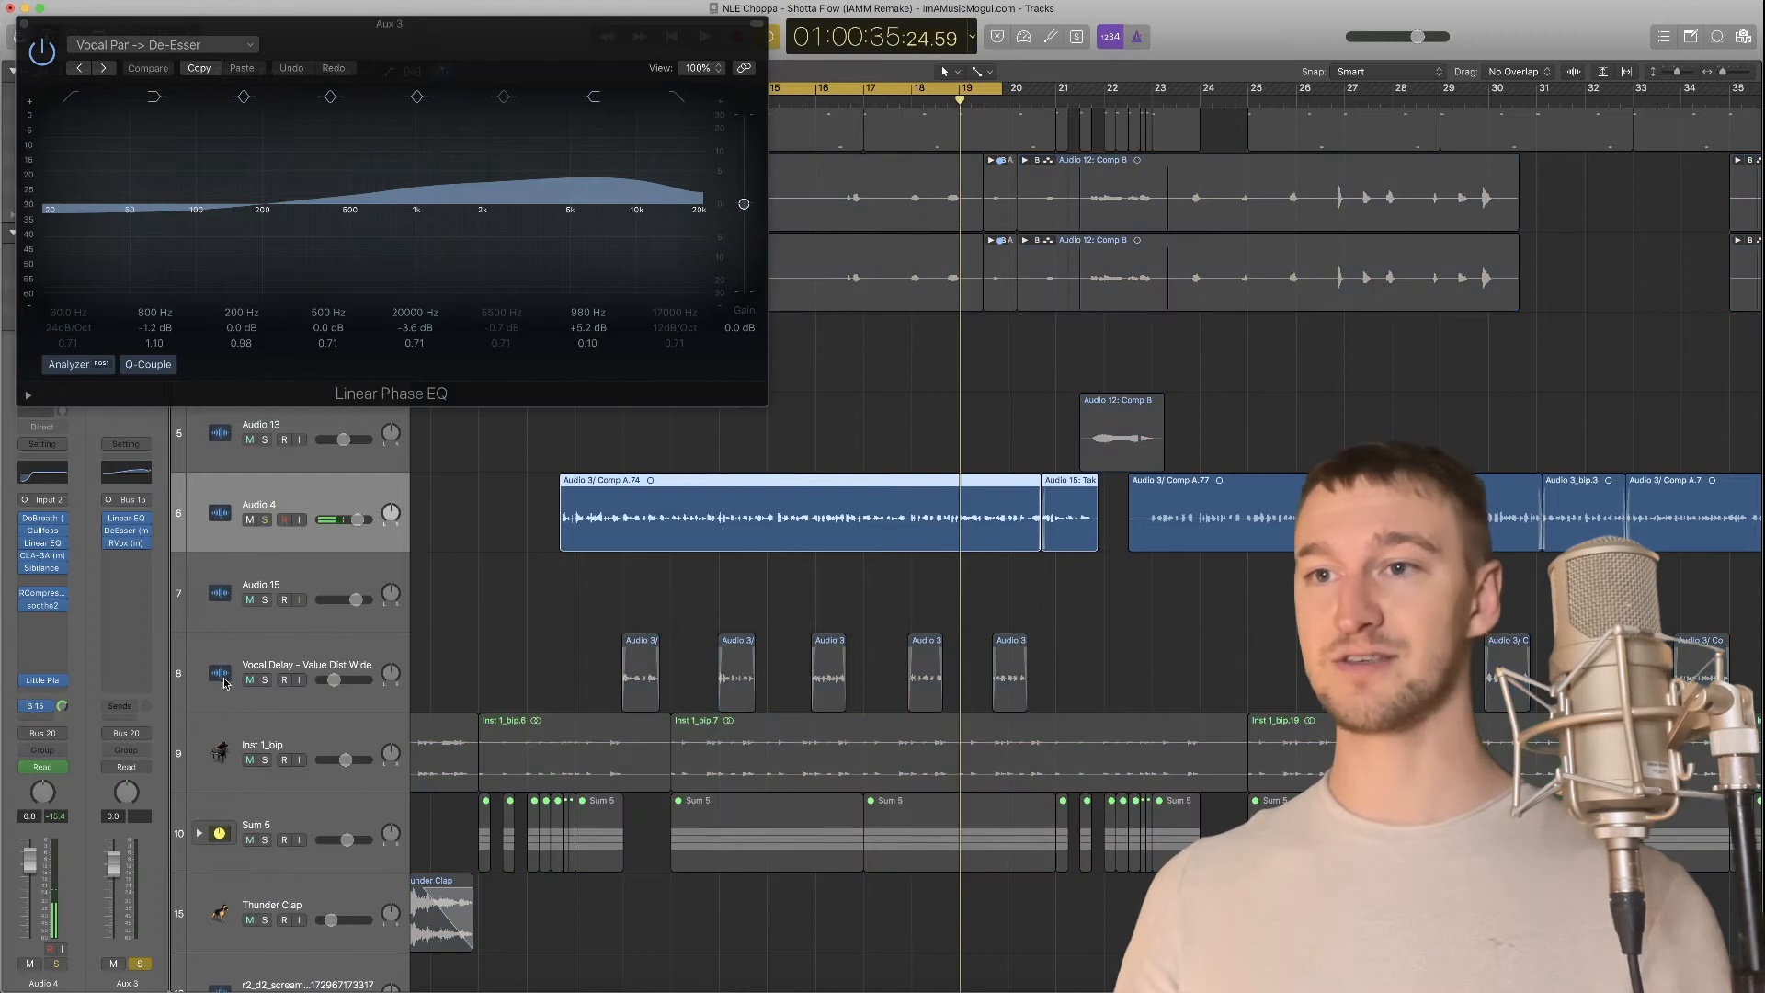
{"action": "left_click", "coordinate": [126, 533]}
{"action": "left_click_drag", "start_coordinate": [161, 48], "coordinate": [559, 218]}
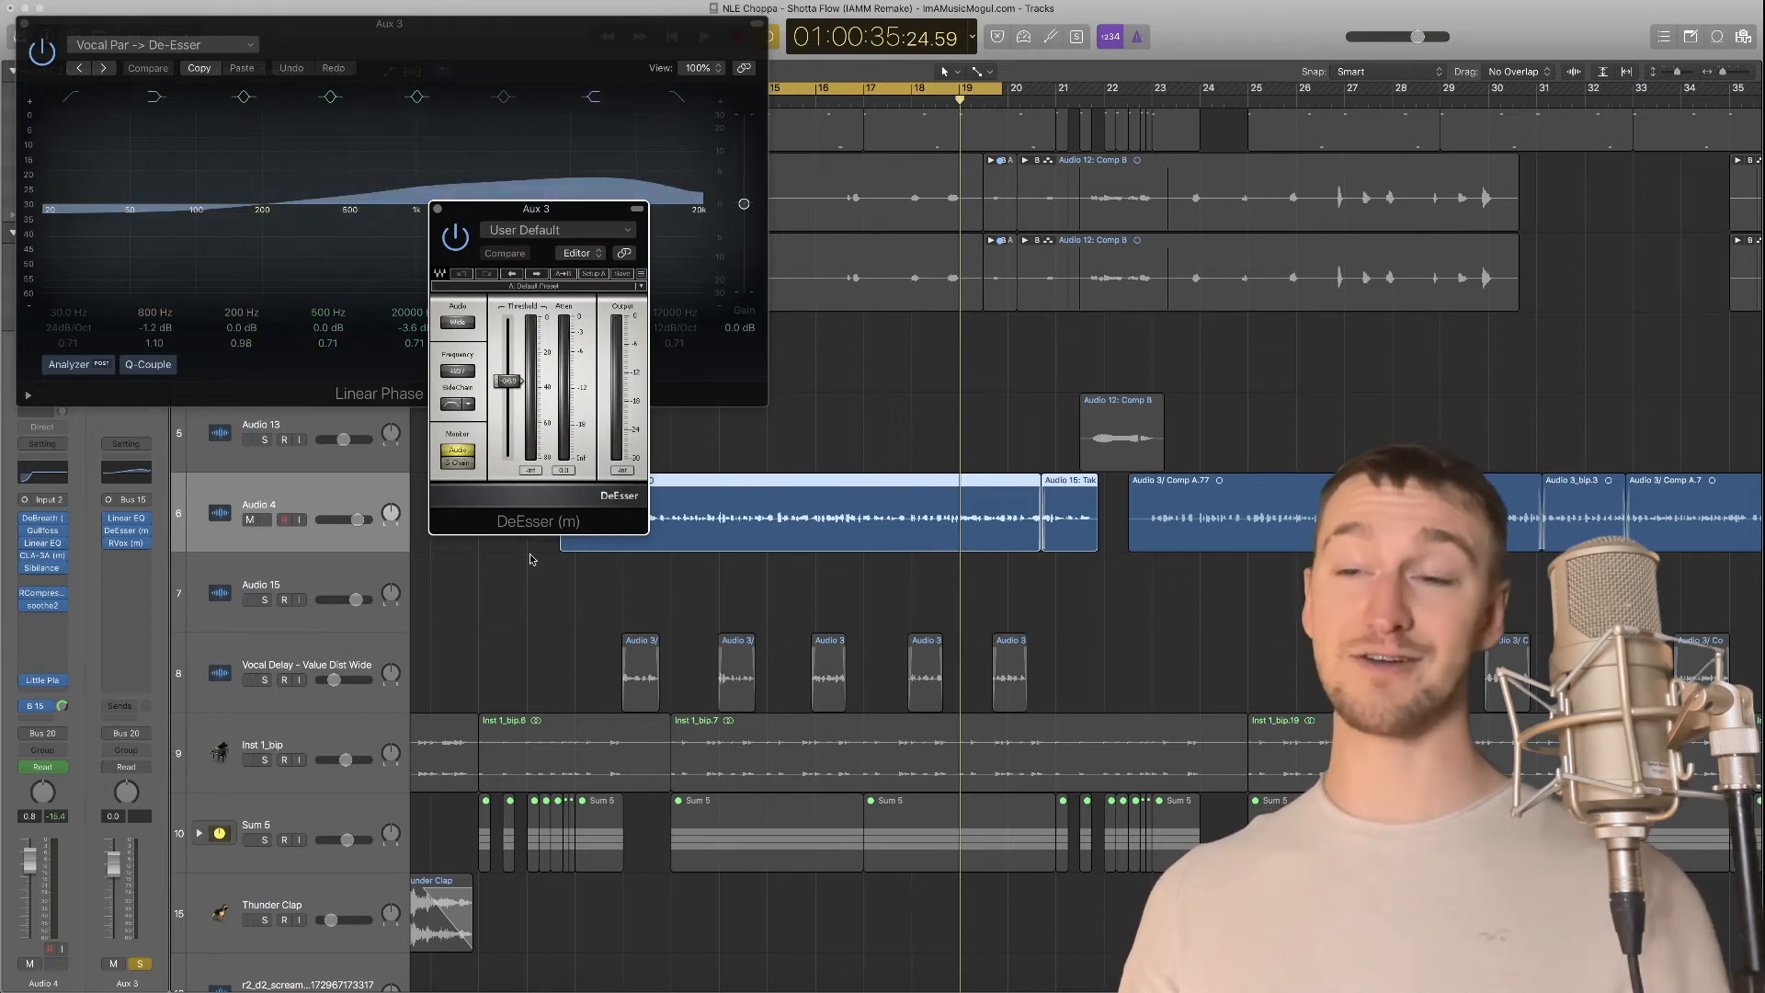
{"action": "left_click", "coordinate": [126, 544]}
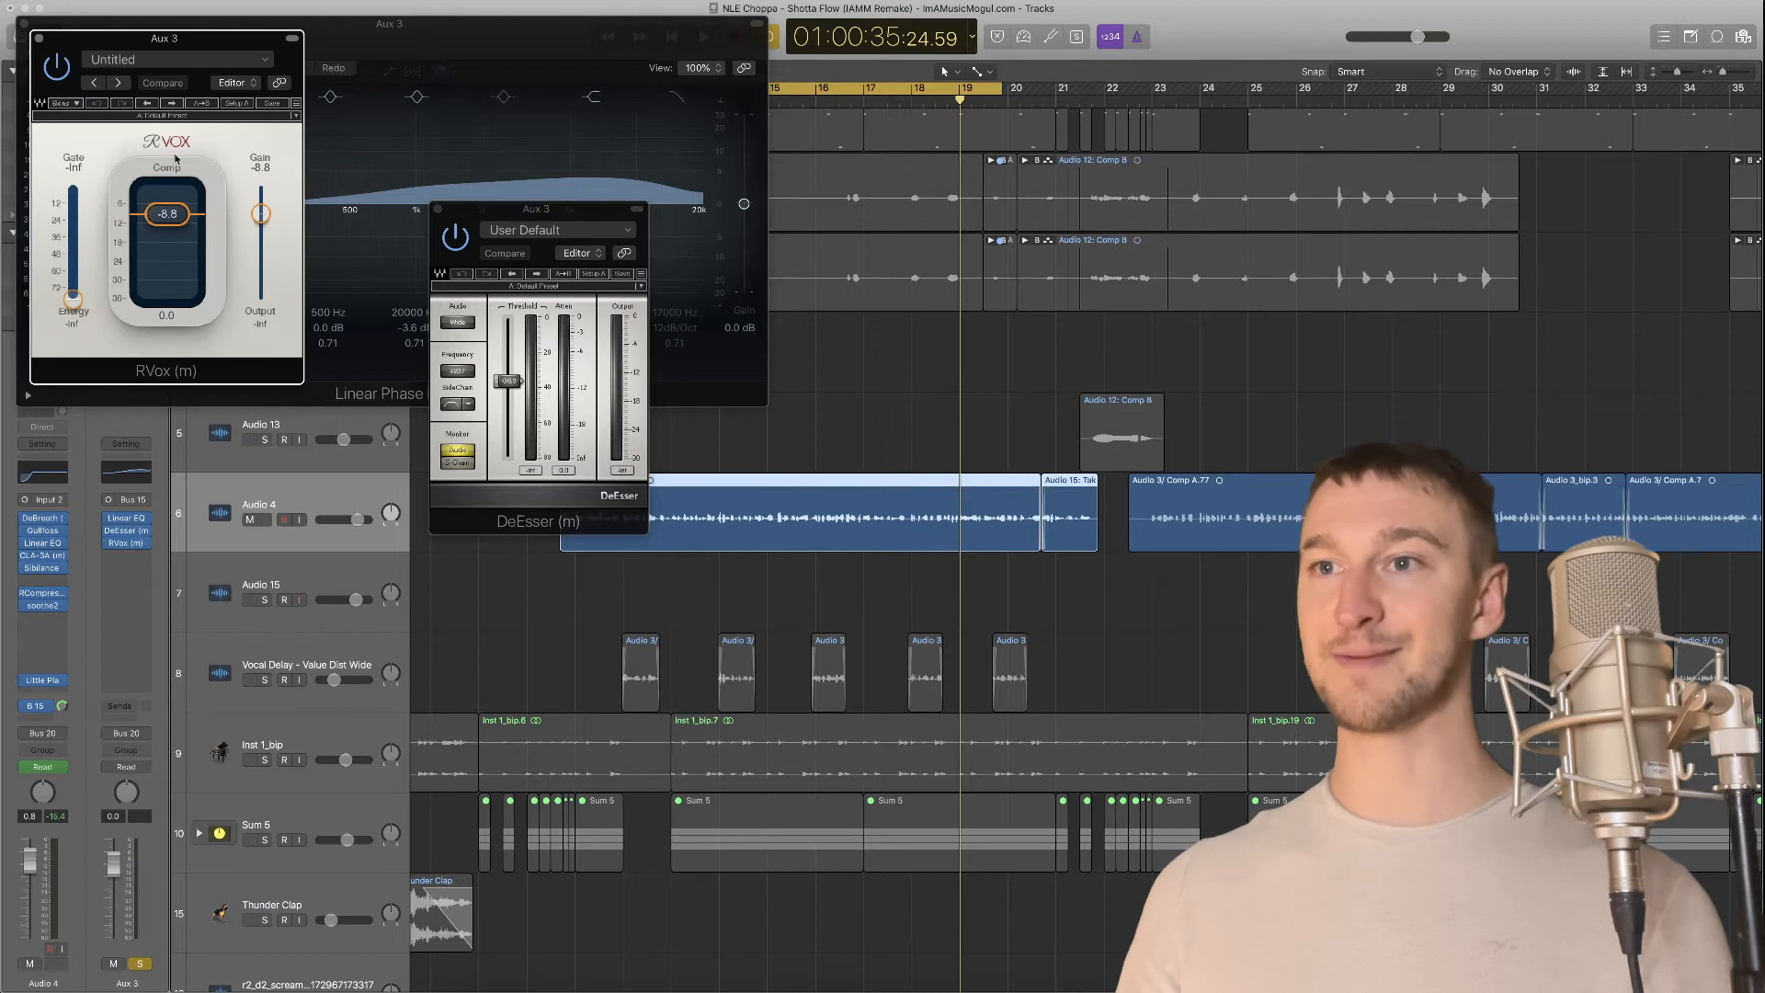
{"action": "left_click_drag", "start_coordinate": [218, 38], "coordinate": [810, 376]}
Play the soloed Aux 3 vocal with the DeEsser and RVox windows spread apart to watch their meters
{"action": "key", "text": "space"}
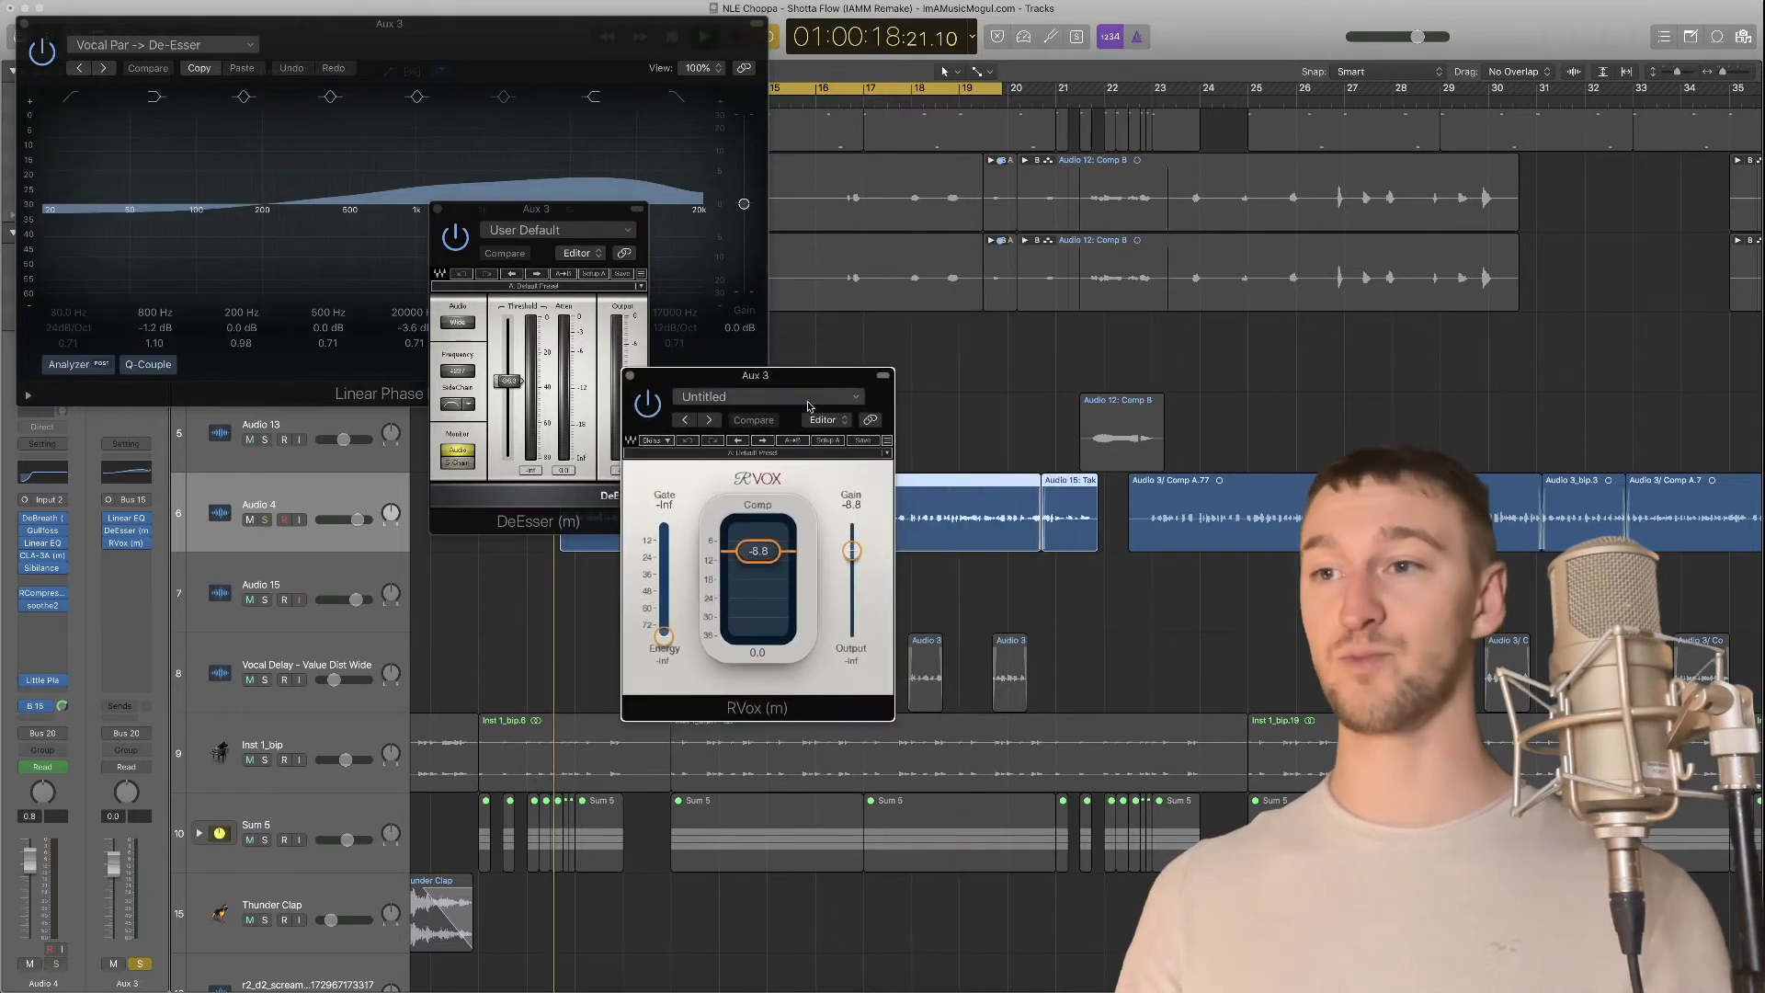
{"action": "left_click_drag", "start_coordinate": [785, 380], "coordinate": [883, 353]}
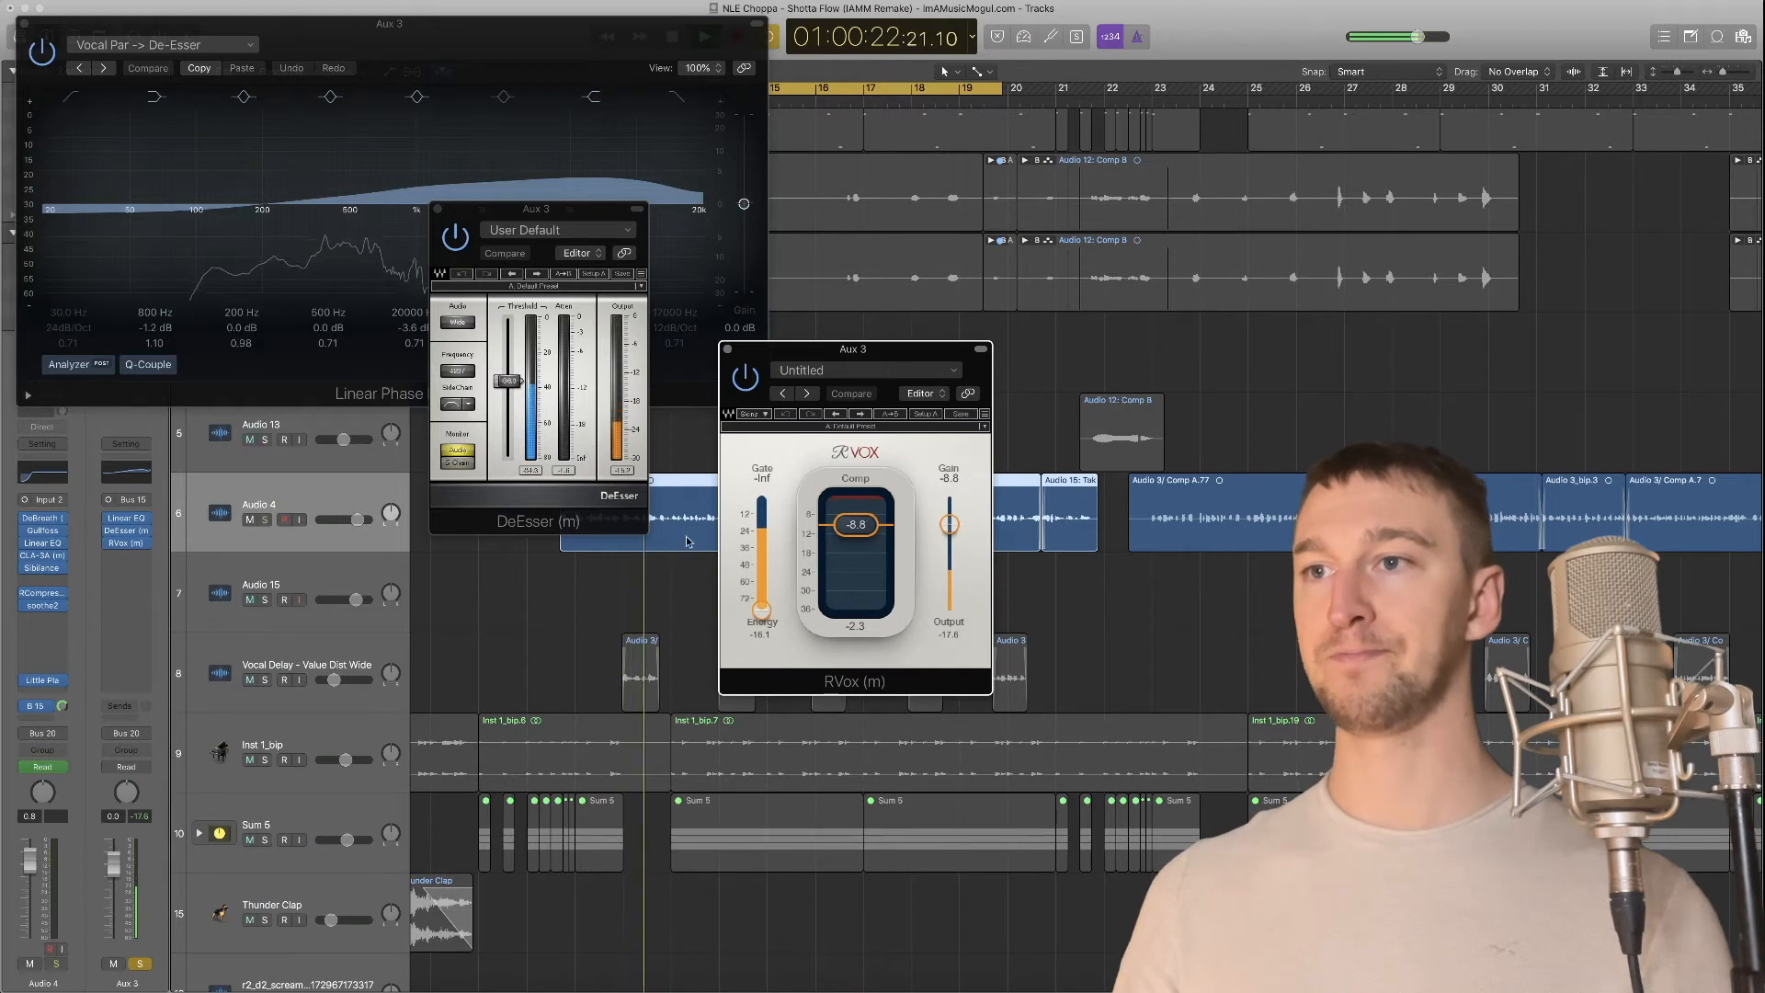
{"action": "left_click_drag", "start_coordinate": [560, 218], "coordinate": [654, 268]}
{"action": "left_click", "coordinate": [875, 357]}
{"action": "left_click_drag", "start_coordinate": [876, 358], "coordinate": [902, 380]}
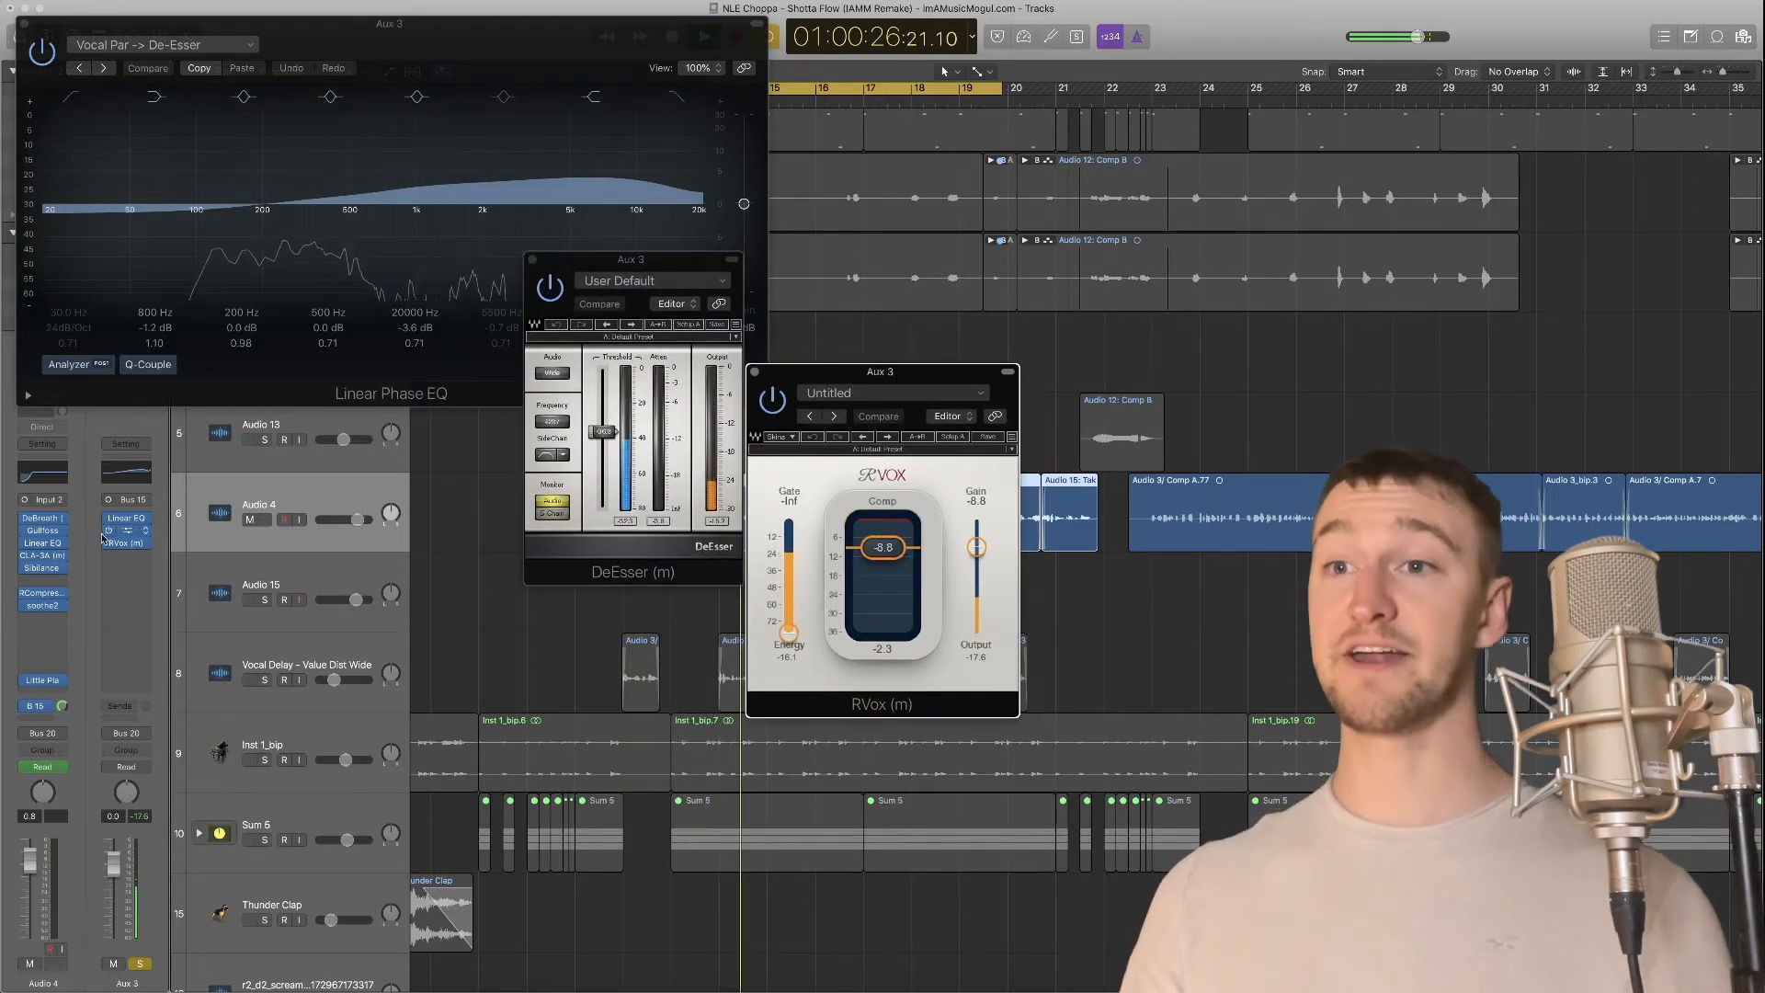
Compare Aux 3's three plug-ins bypassed and active during playback and close their windows
{"action": "left_click_drag", "start_coordinate": [108, 519], "coordinate": [109, 544]}
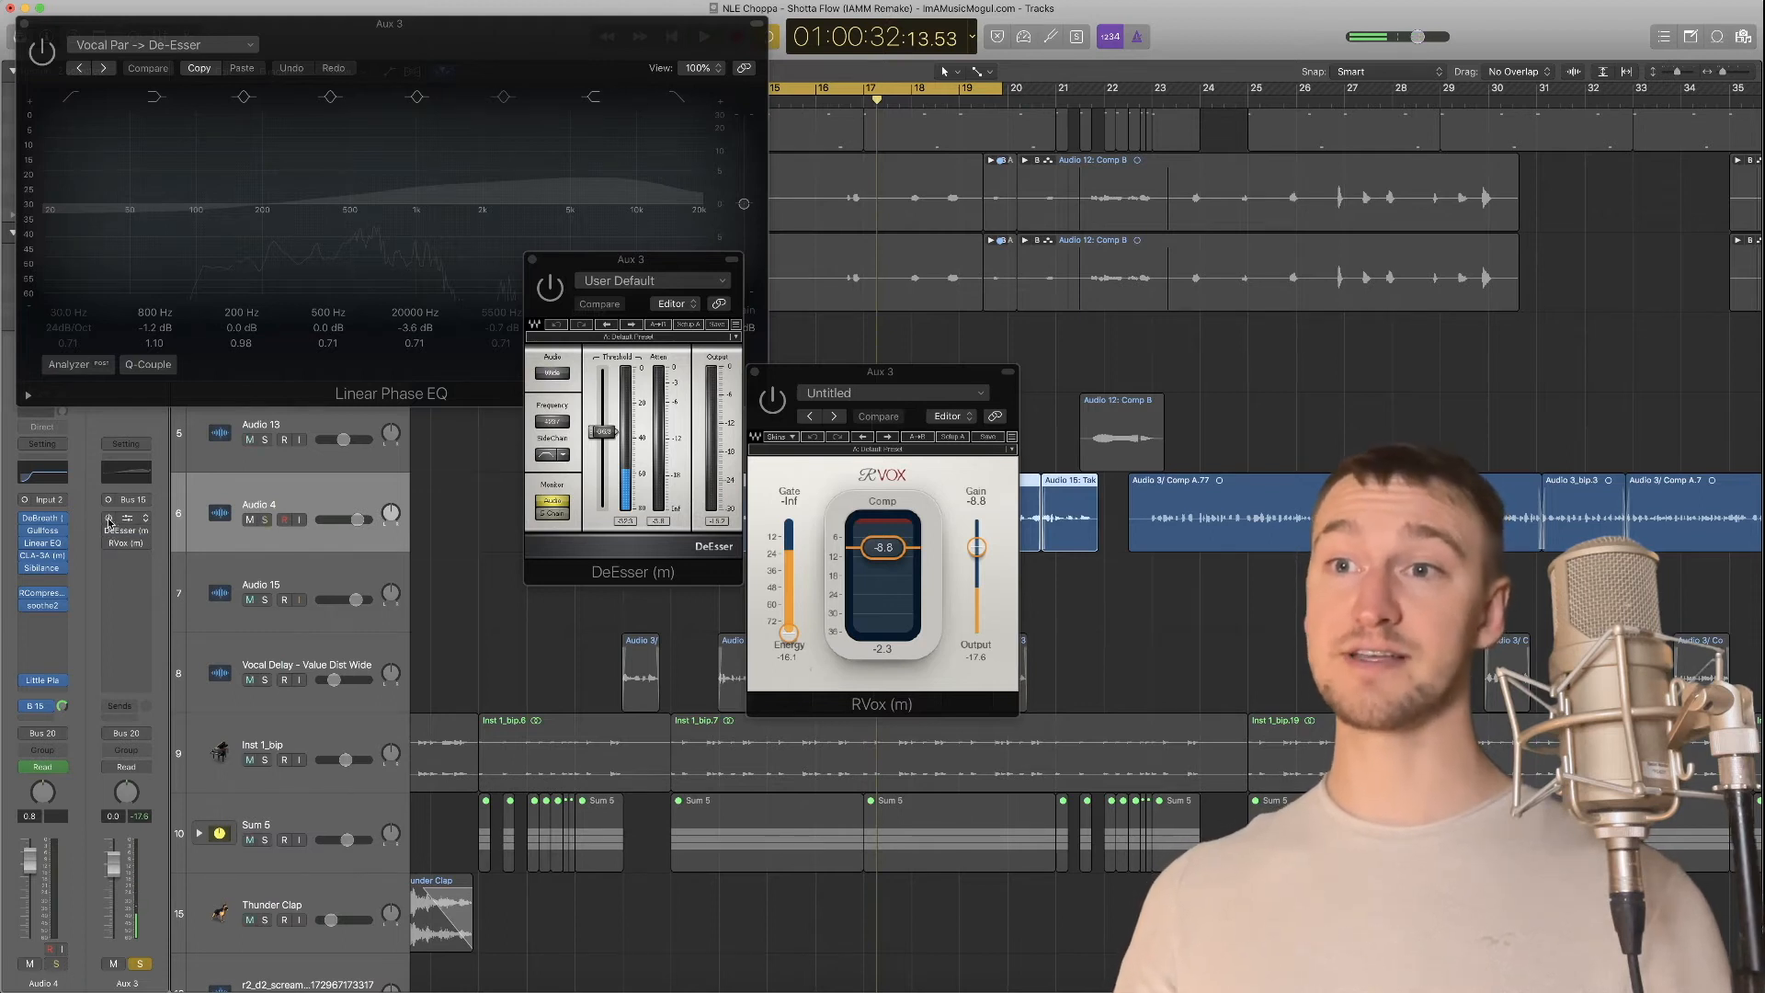
{"action": "left_click_drag", "start_coordinate": [107, 519], "coordinate": [108, 547]}
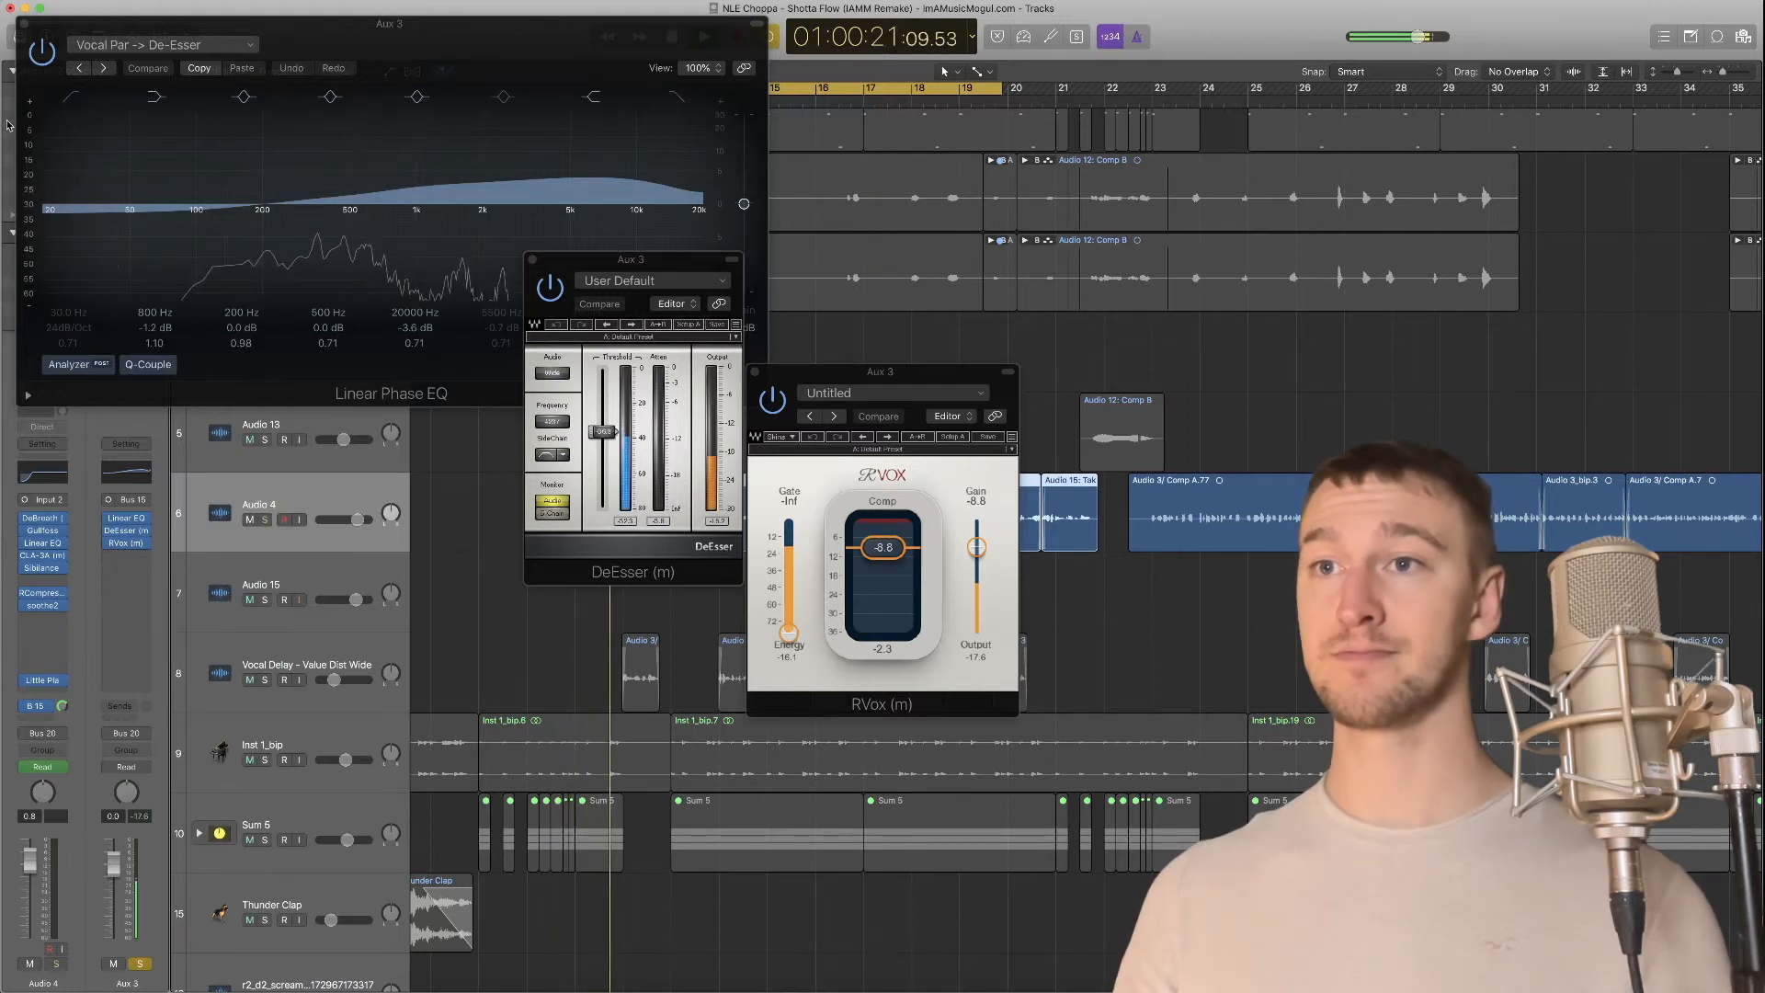
{"action": "left_click", "coordinate": [26, 24]}
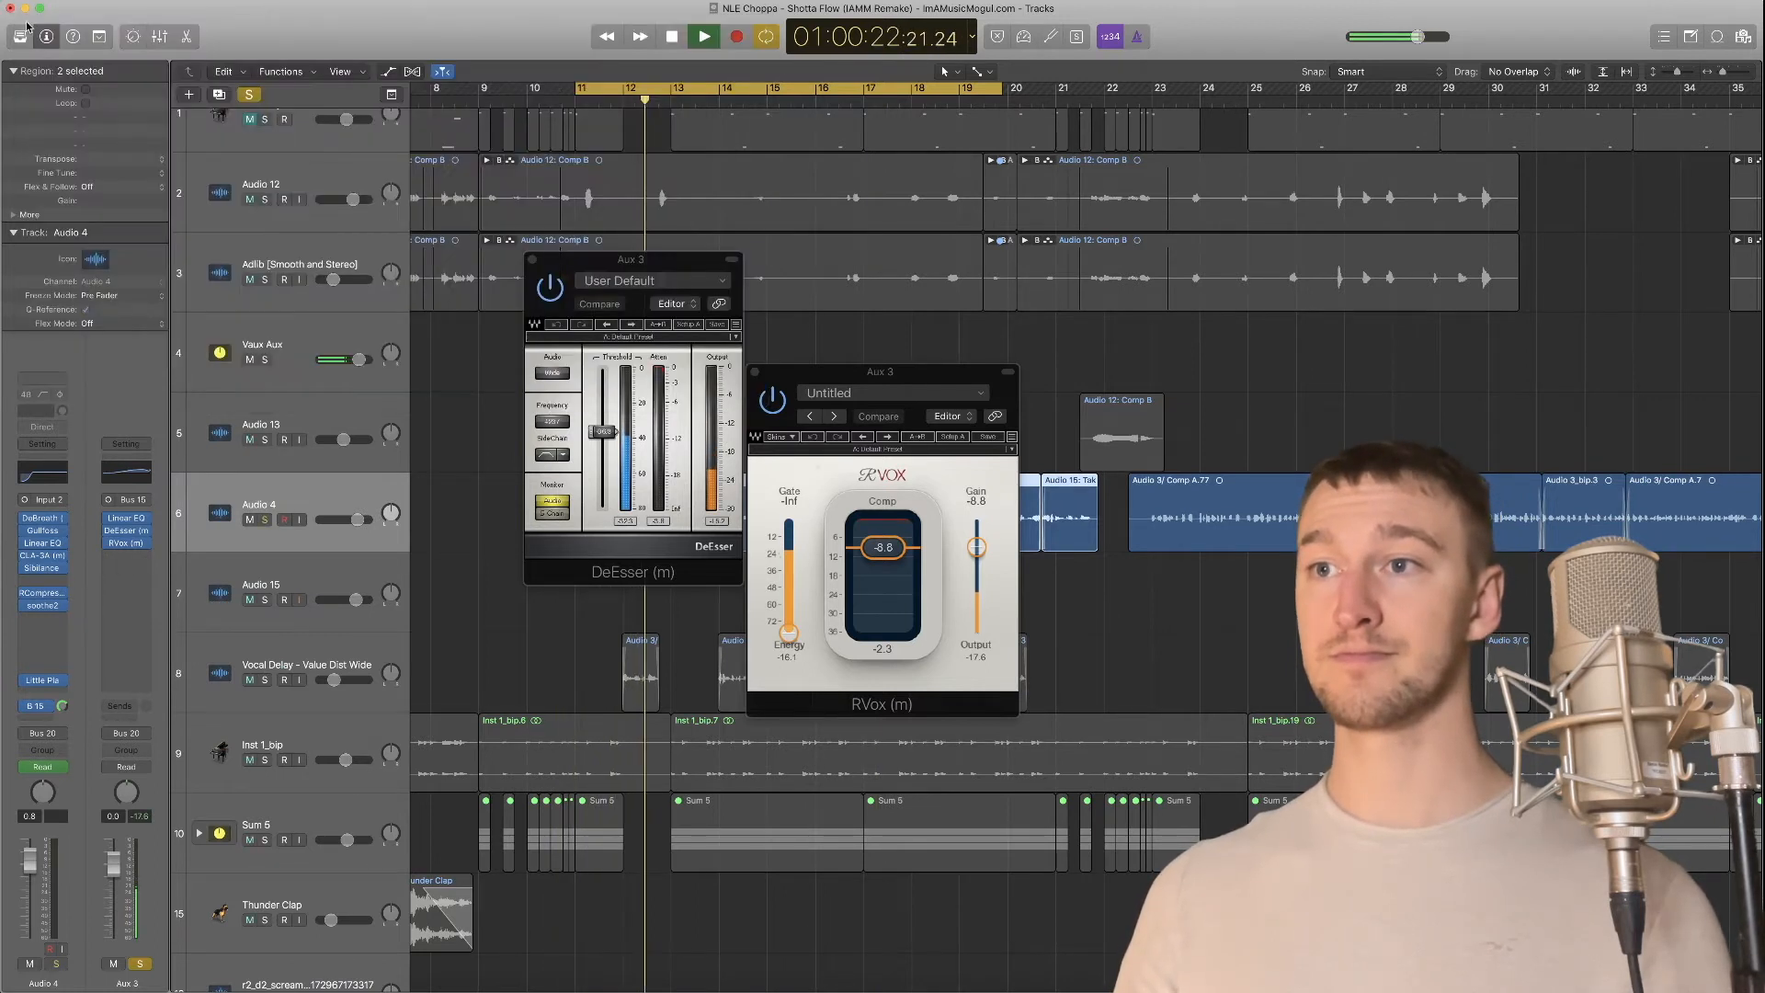
{"action": "left_click", "coordinate": [533, 259]}
{"action": "left_click", "coordinate": [754, 372]}
{"action": "key", "text": "space"}
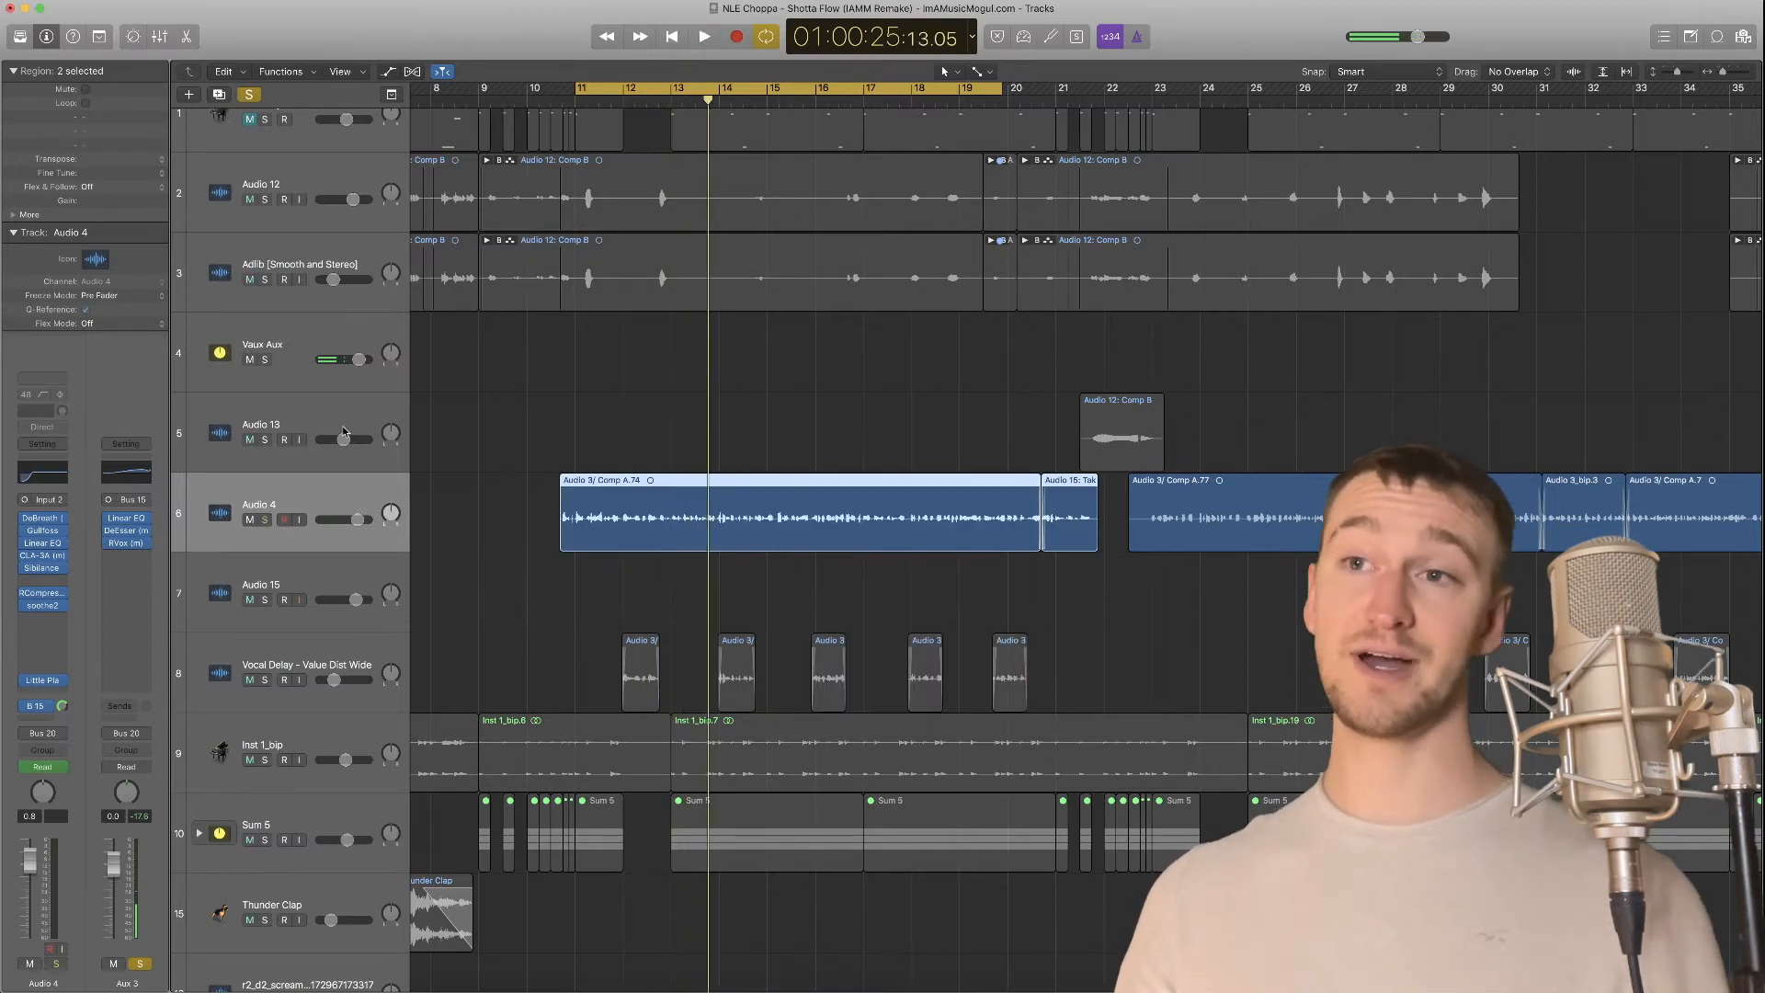
Solo the Vaux Aux track and play the vocals with its plug-ins still bypassed
{"action": "left_click", "coordinate": [293, 358]}
{"action": "left_click", "coordinate": [265, 361]}
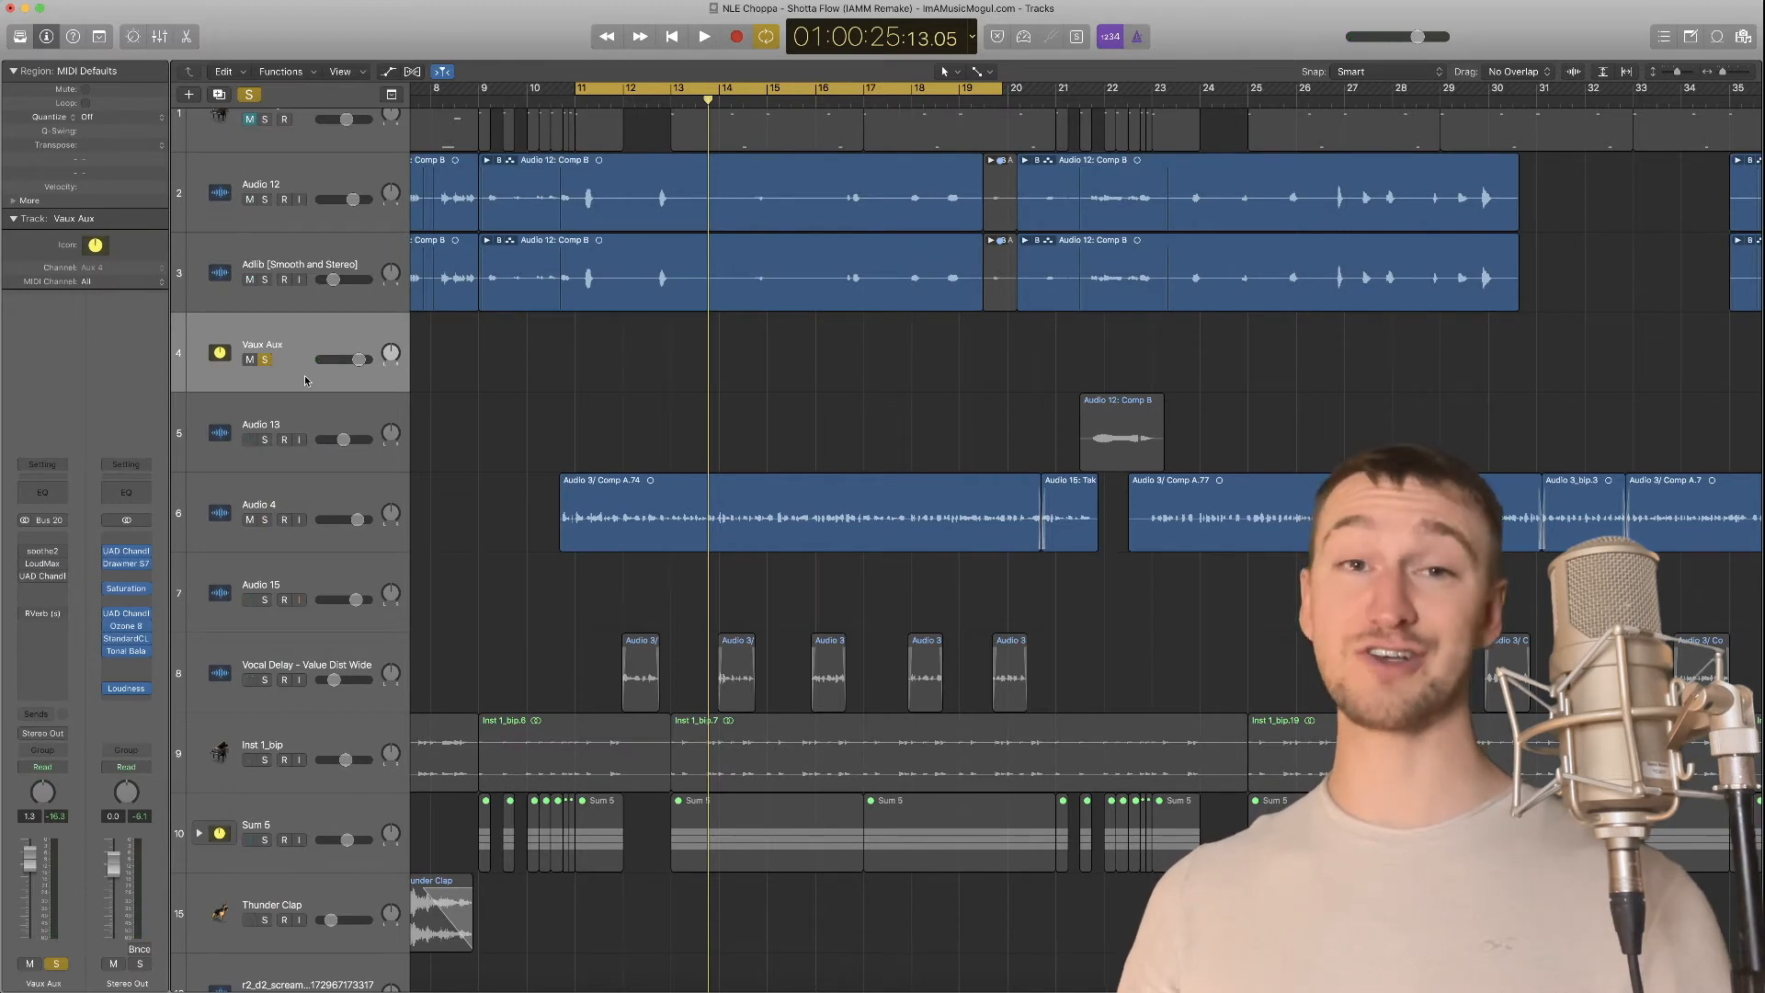
{"action": "key", "text": "space"}
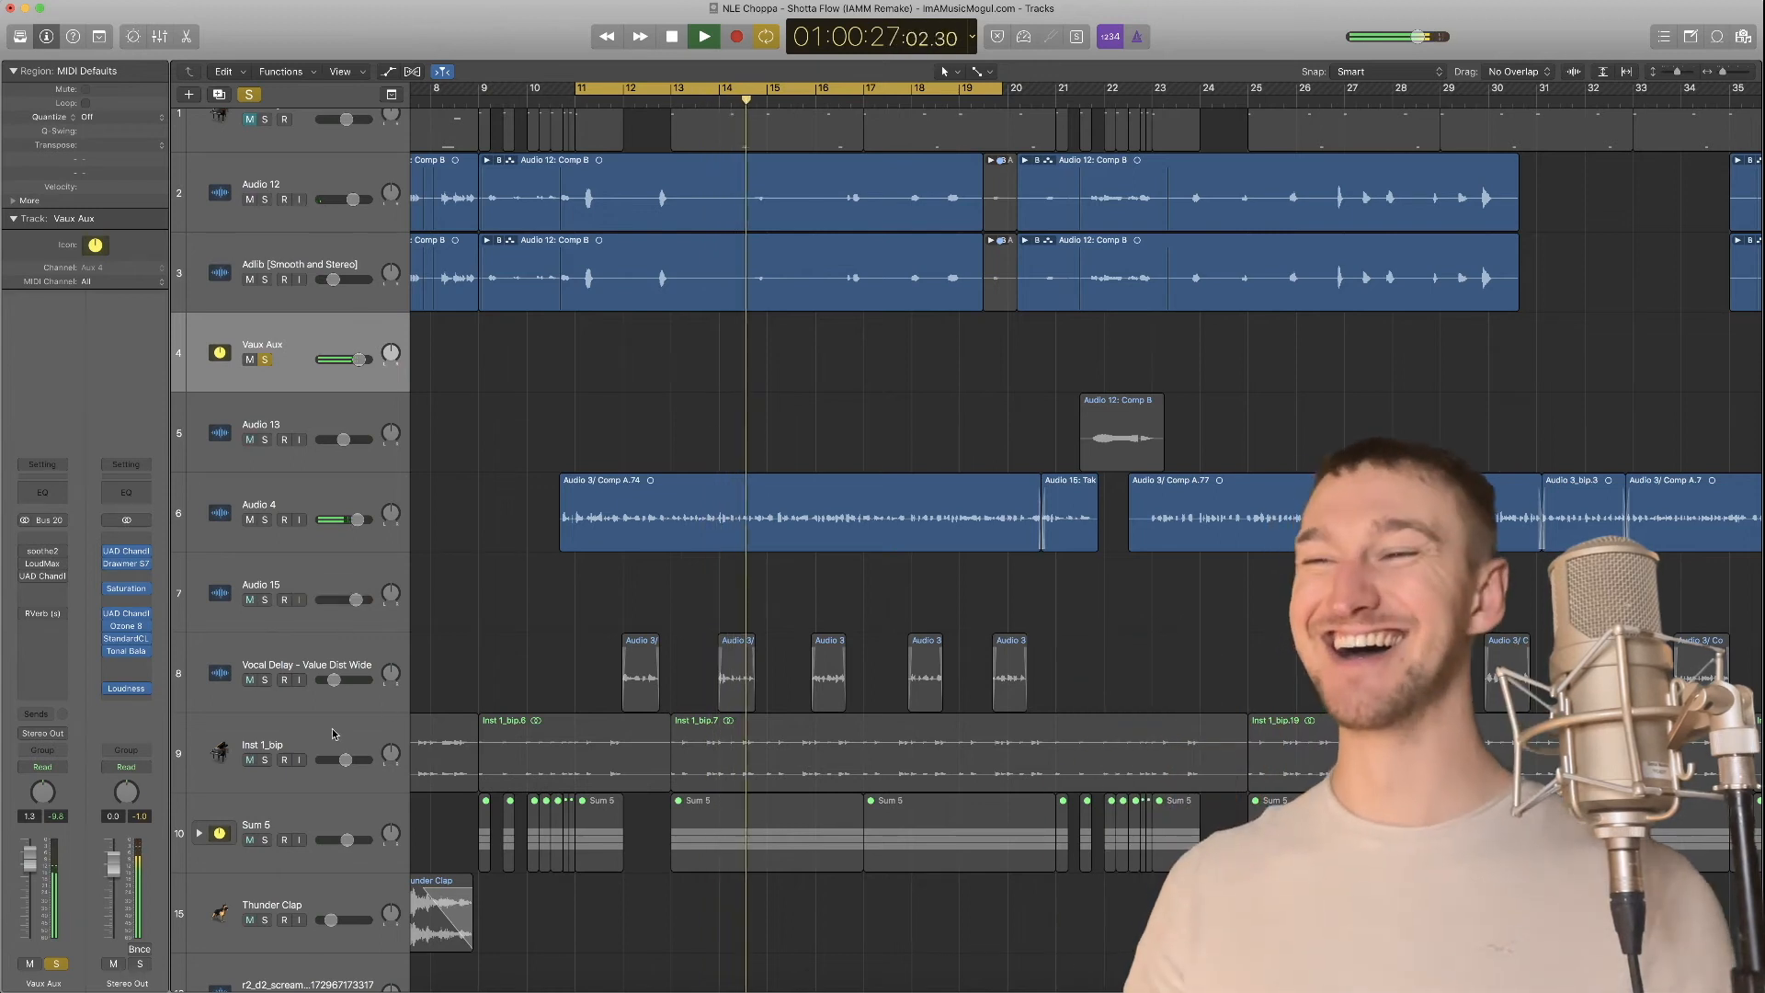
{"action": "key", "text": "space"}
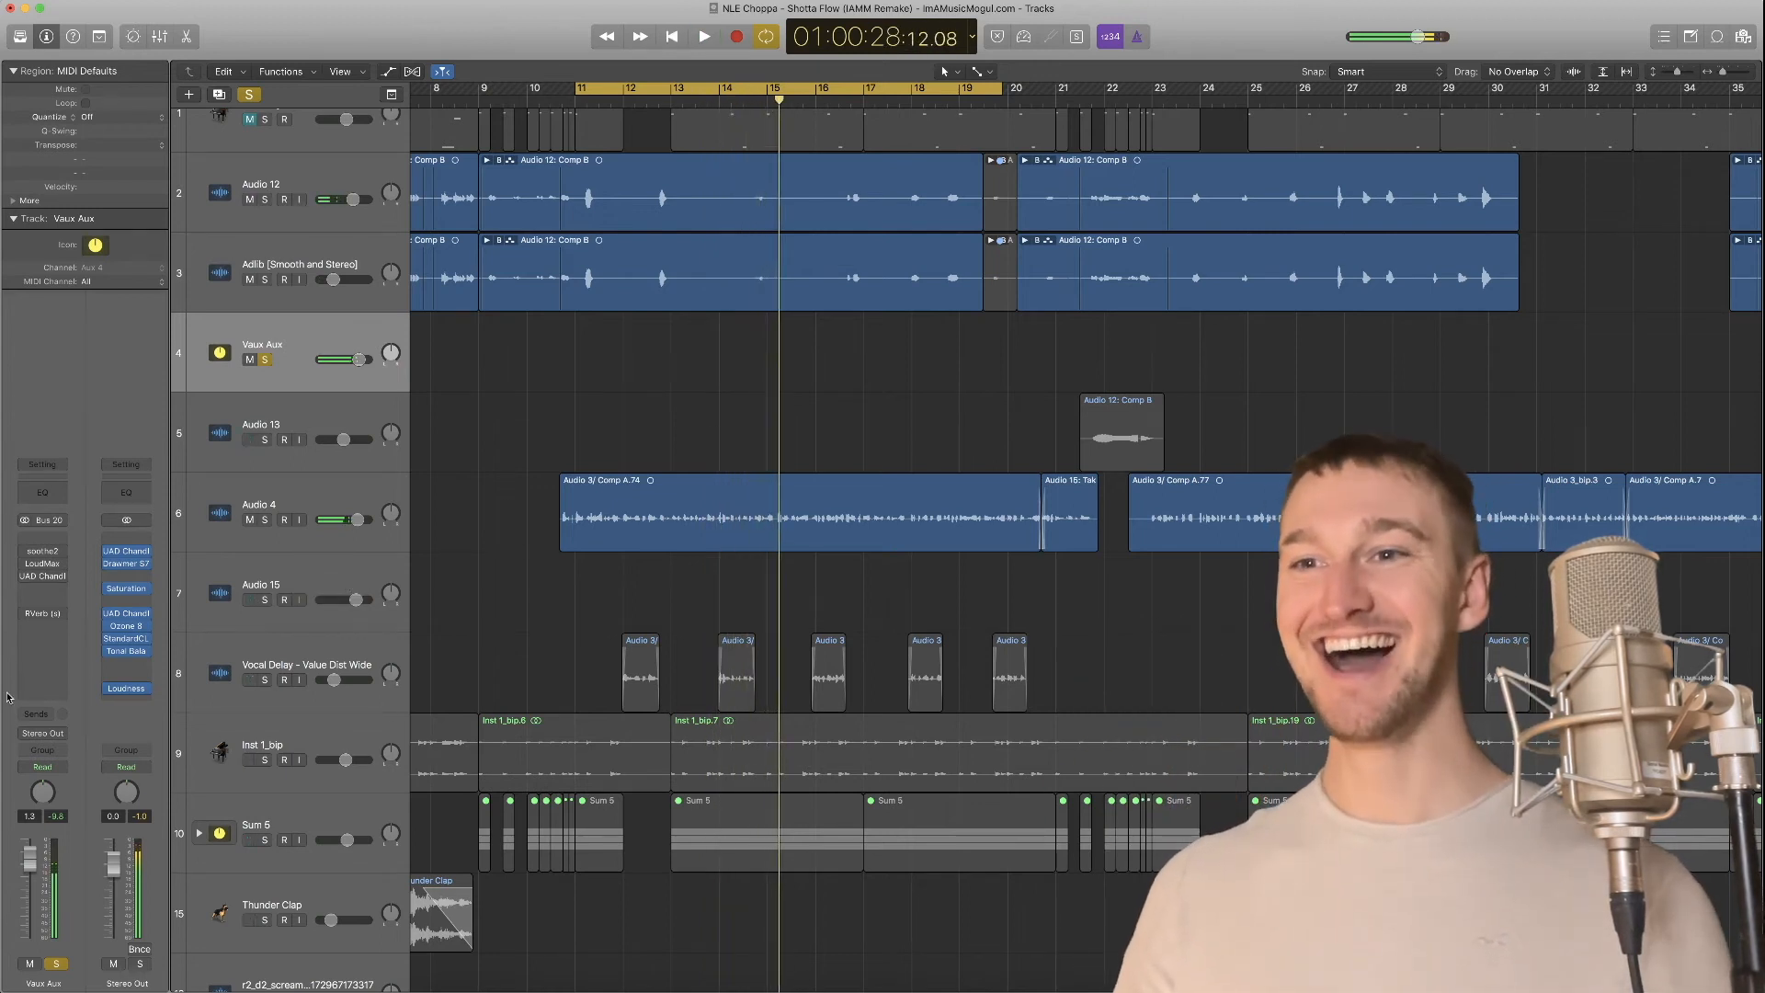
Switch on Vaux Aux's soothe2 and play the soloed vocals through it with its window open
{"action": "left_click", "coordinate": [42, 552]}
{"action": "left_click_drag", "start_coordinate": [494, 66], "coordinate": [806, 168]}
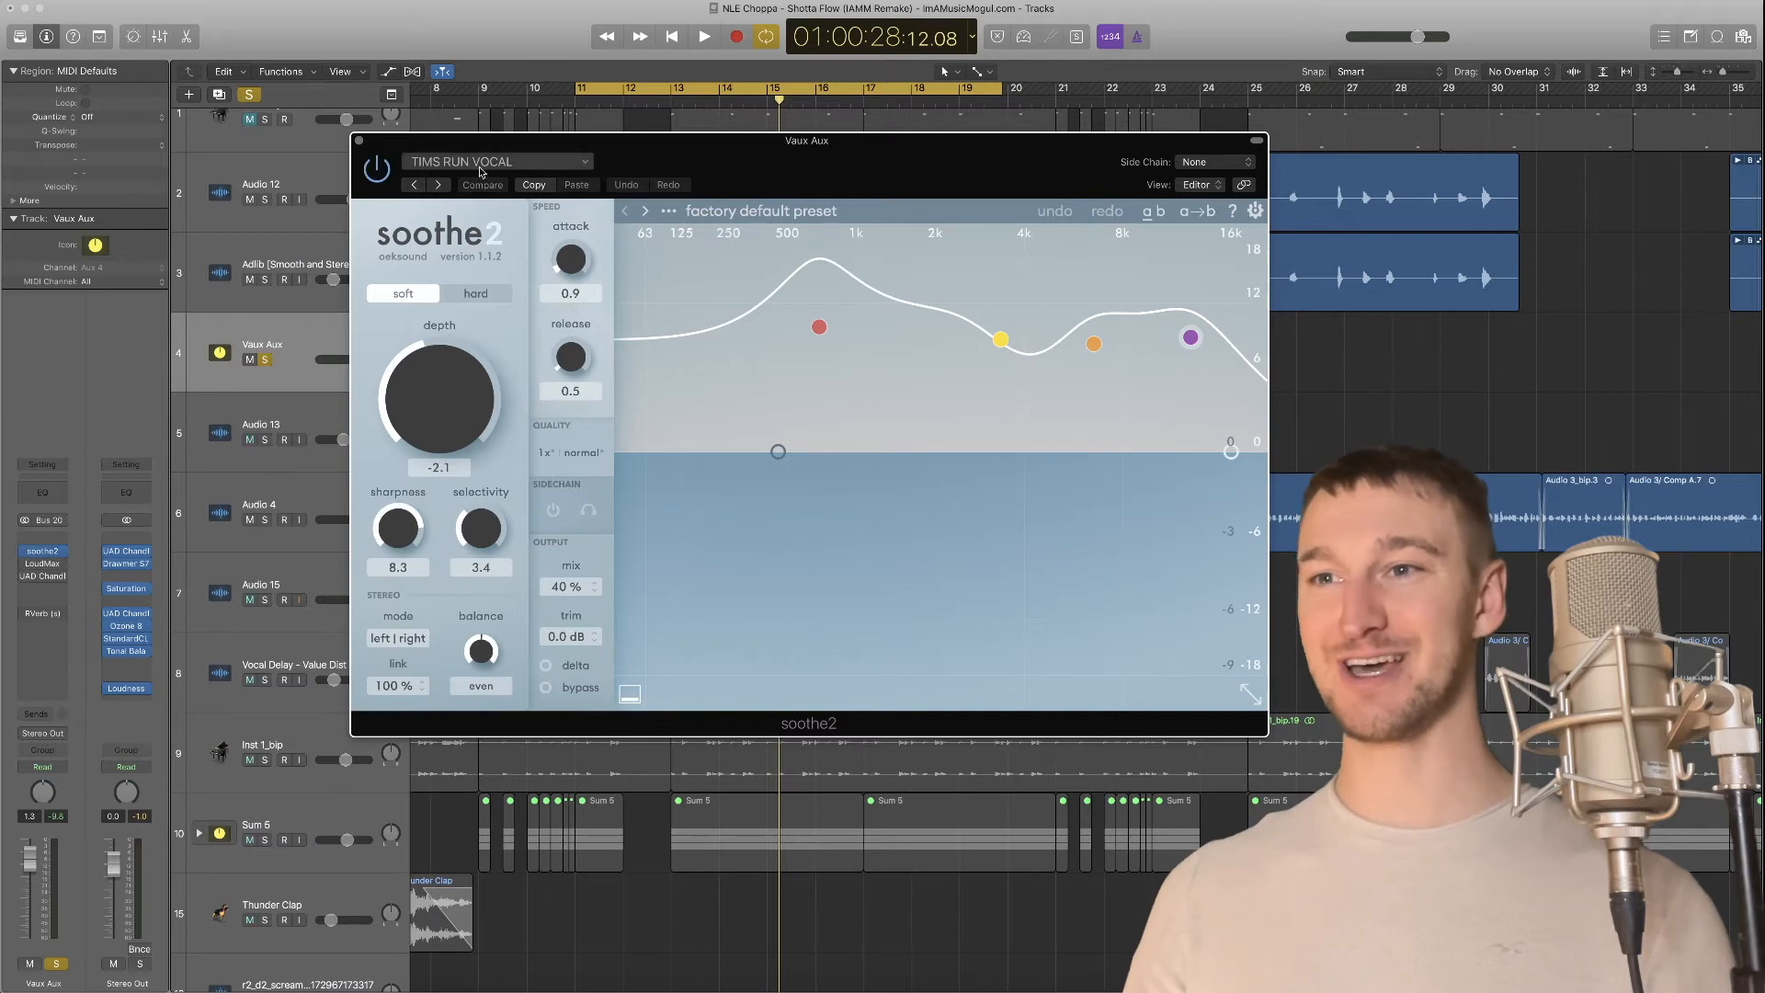
{"action": "left_click_drag", "start_coordinate": [811, 193], "coordinate": [899, 115]}
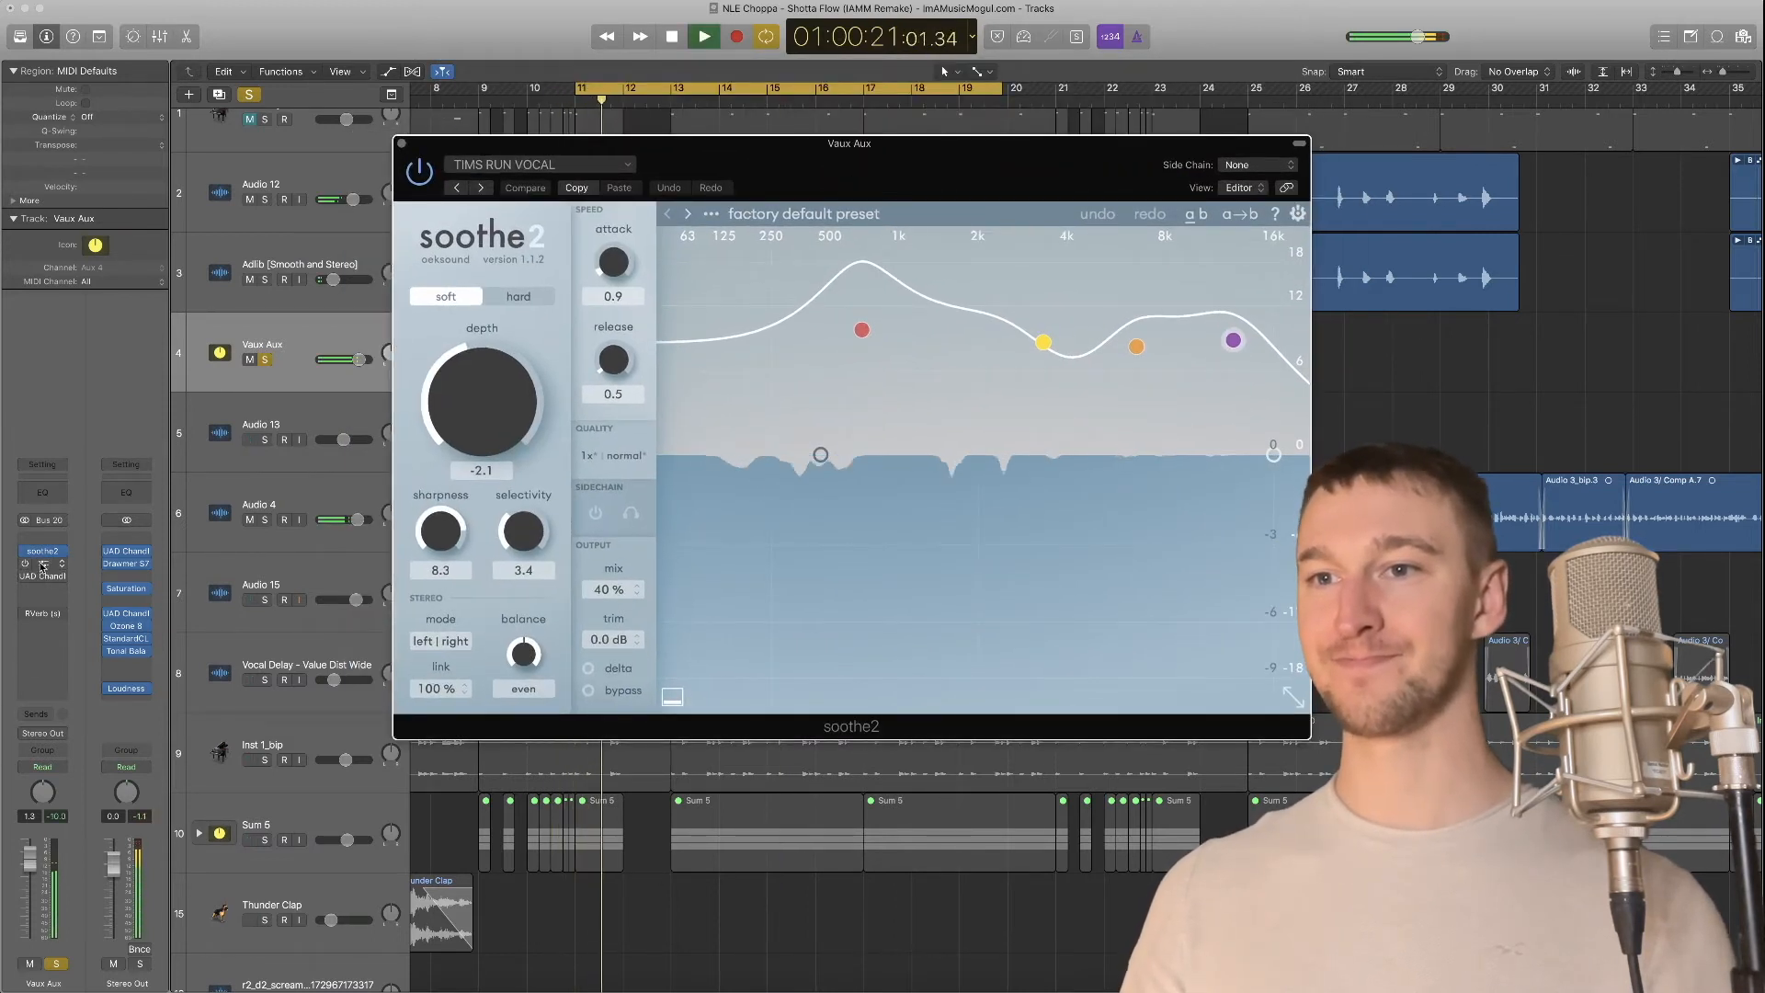
{"action": "left_click", "coordinate": [402, 145]}
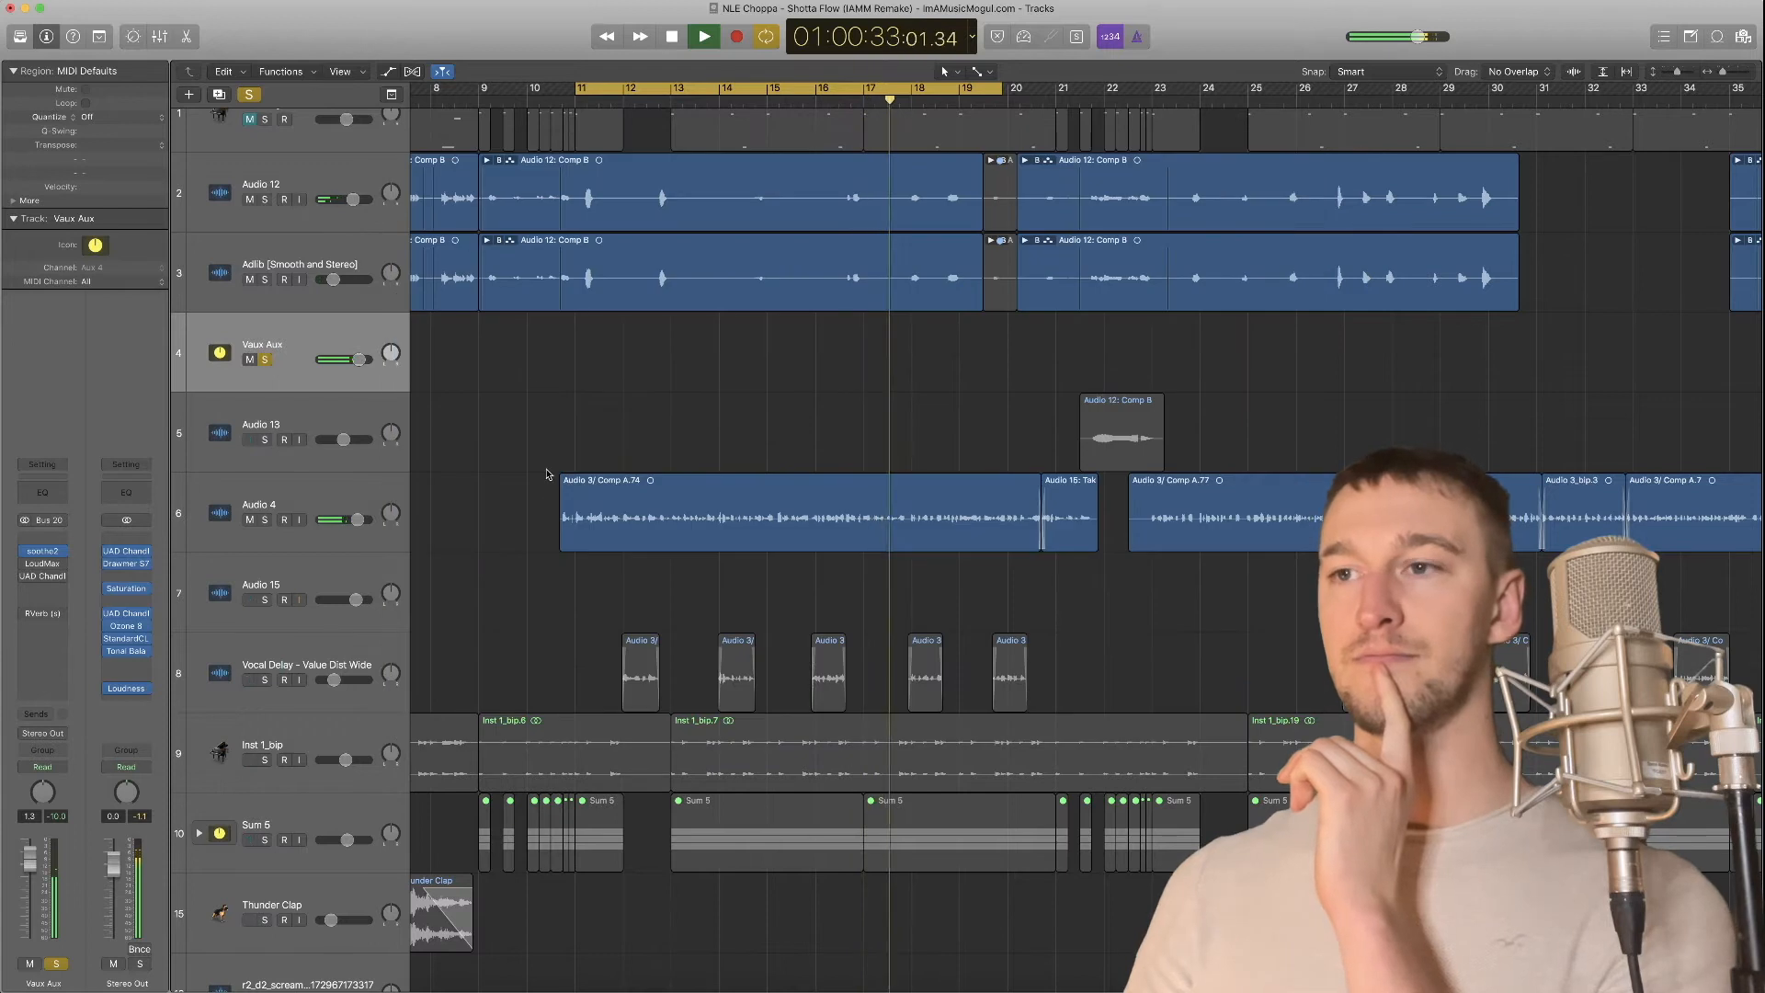
{"action": "key", "text": "space"}
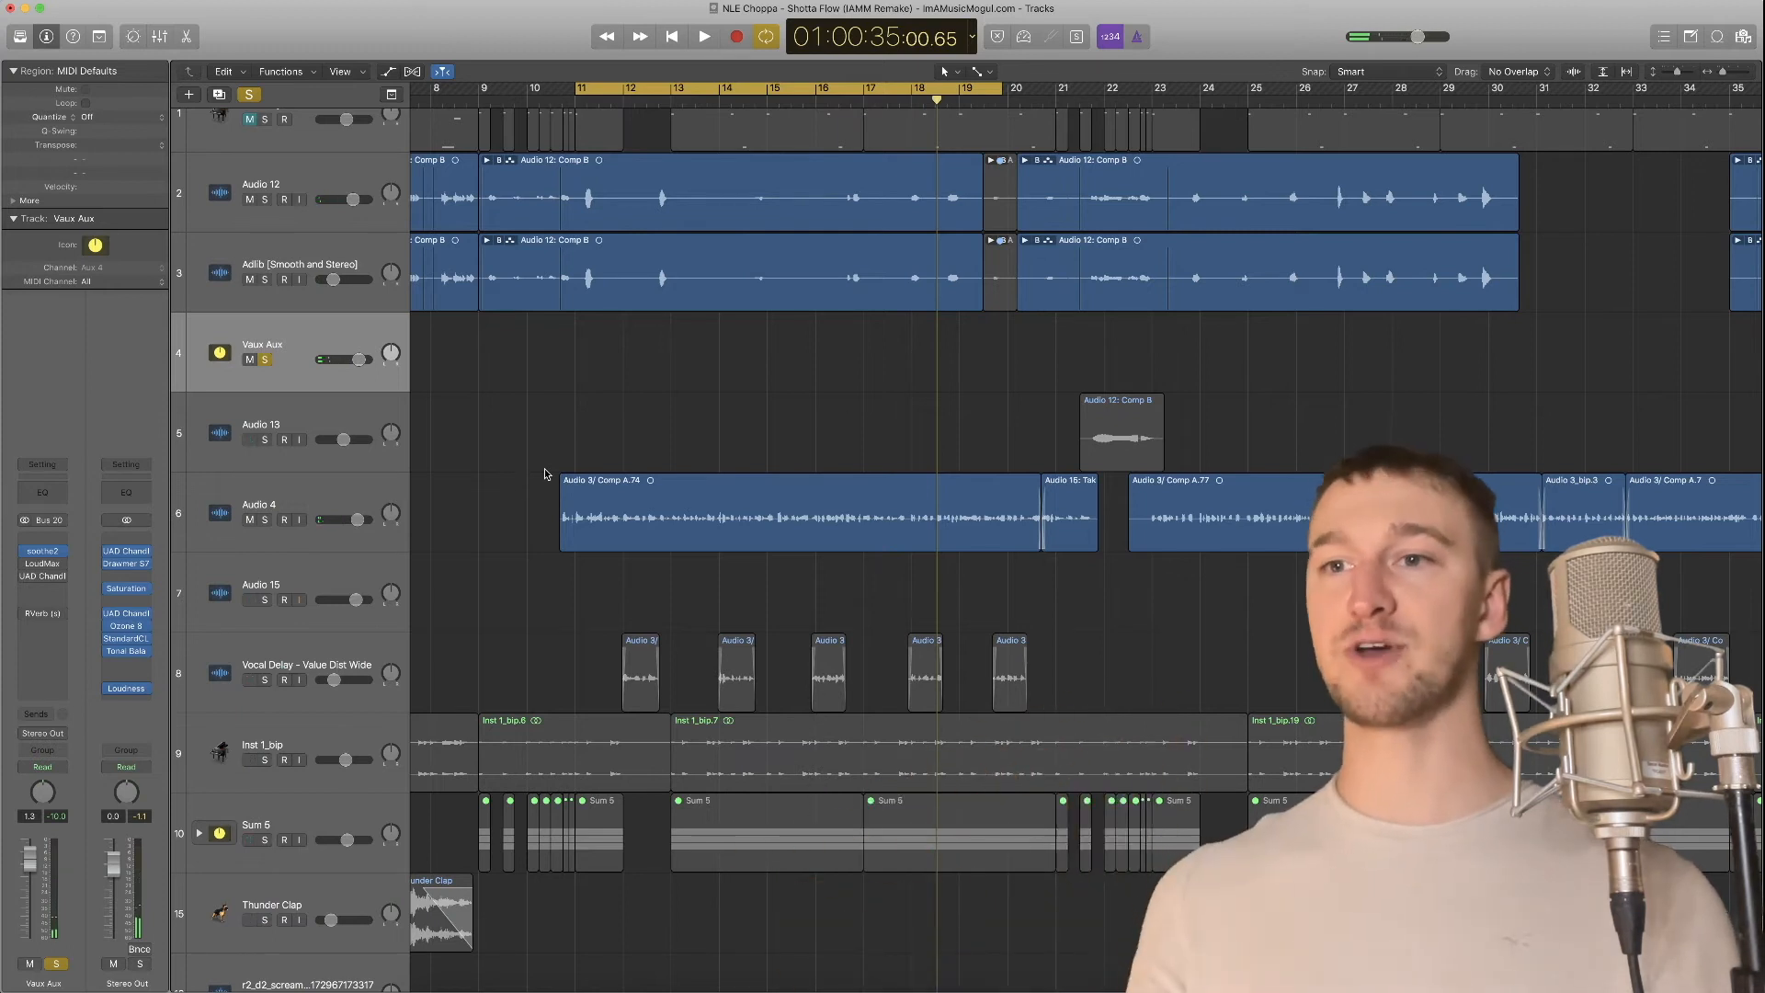
Open Vaux Aux's LoudMax and Chandler Limited Curve Bender with their windows side by side, leaving only LoudMax switched on
{"action": "left_click", "coordinate": [42, 565]}
{"action": "left_click_drag", "start_coordinate": [197, 25], "coordinate": [675, 196]}
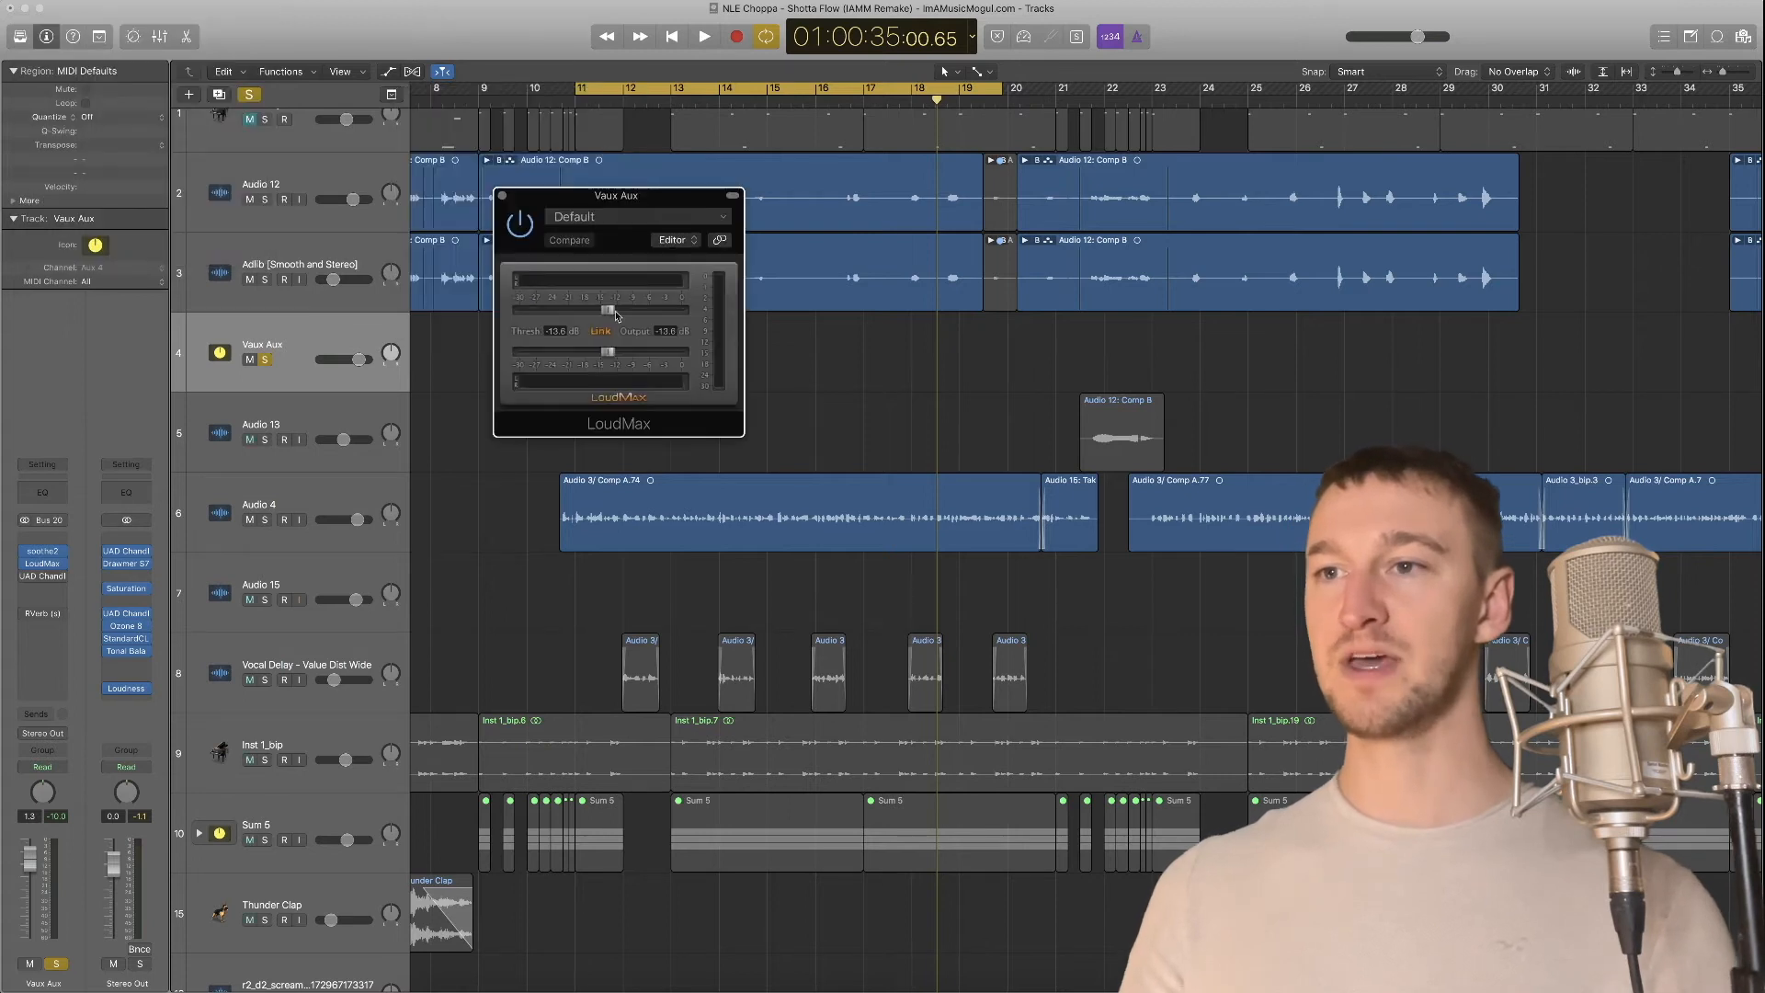
{"action": "left_click", "coordinate": [42, 576]}
{"action": "left_click_drag", "start_coordinate": [621, 21], "coordinate": [1326, 253]}
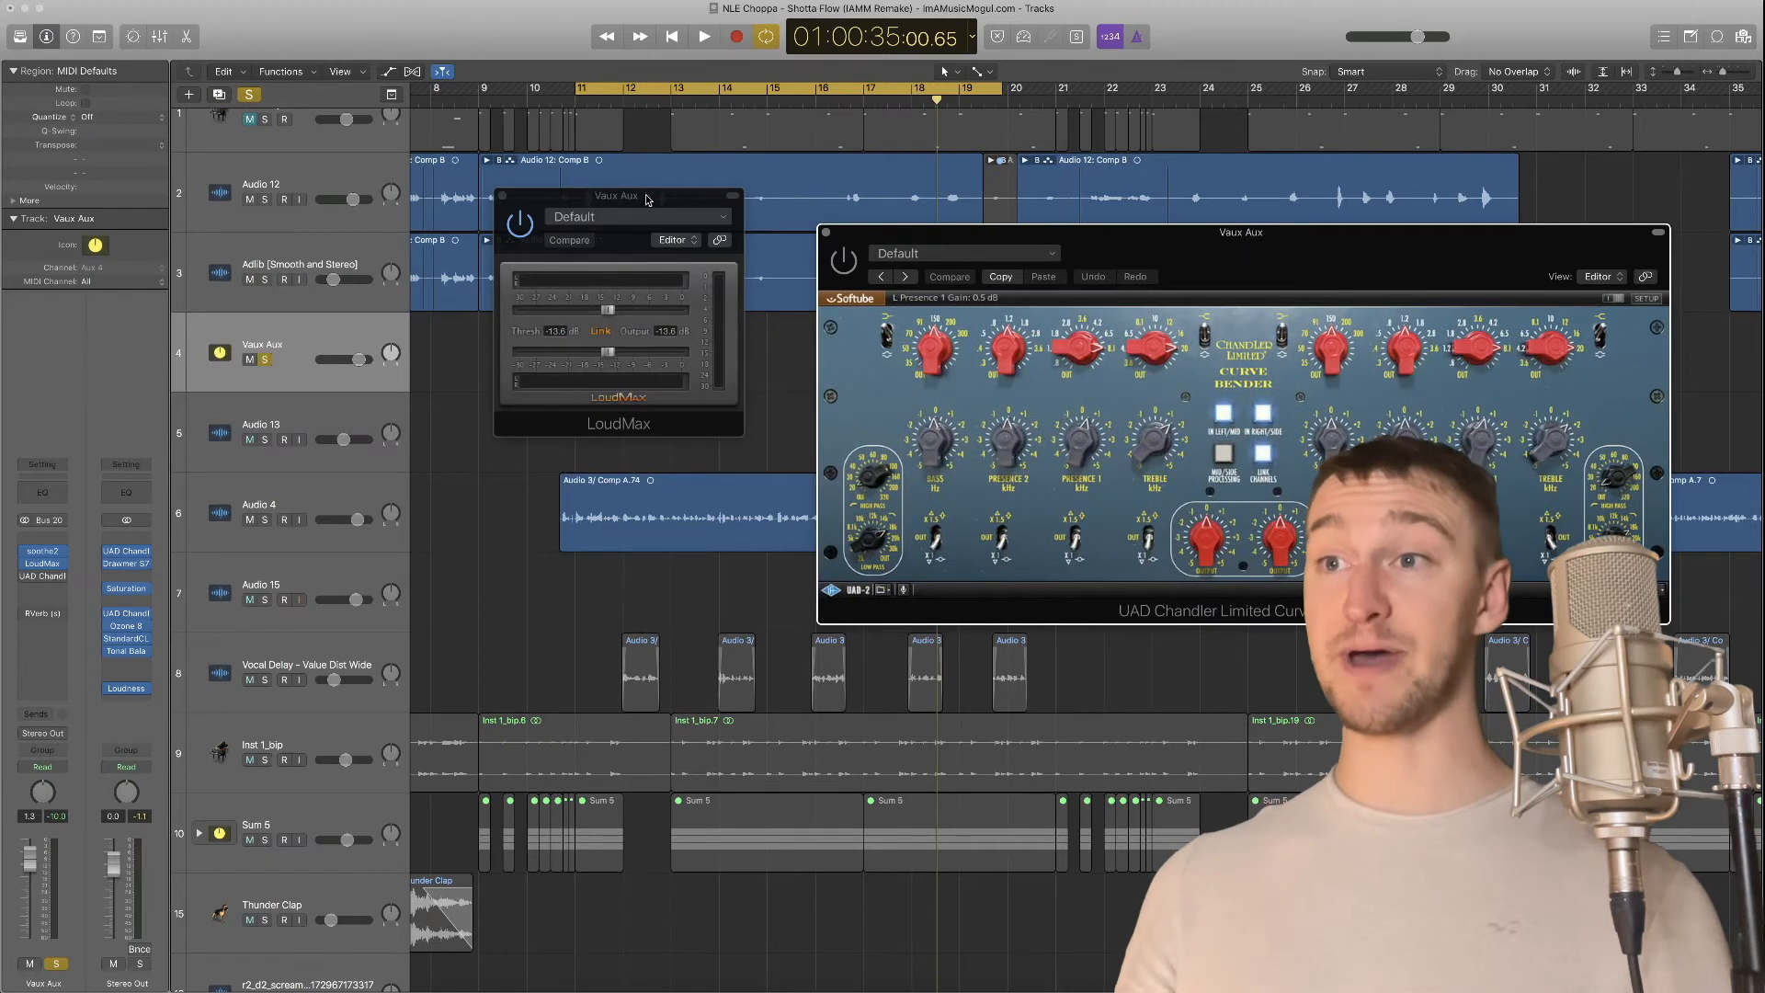
{"action": "left_click_drag", "start_coordinate": [646, 199], "coordinate": [544, 114]}
Compare the soloed vocals with LoudMax bypassed and active, and close its window
{"action": "key", "text": "space"}
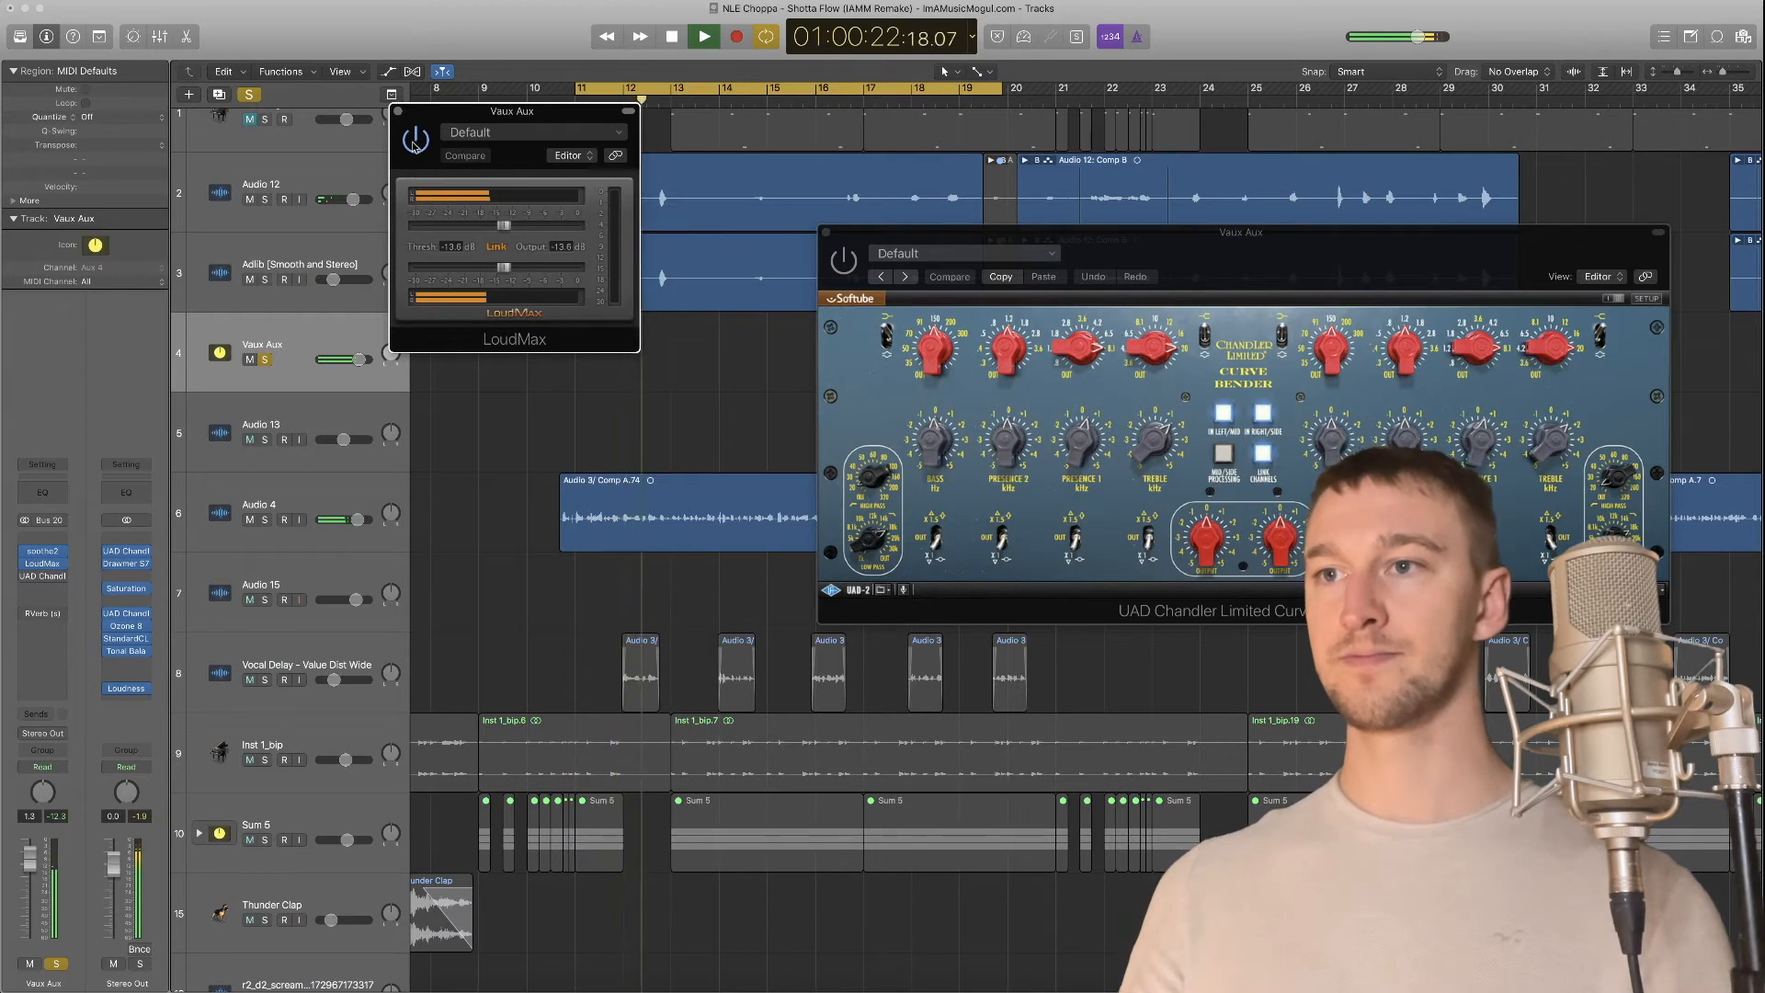
{"action": "key", "text": "space"}
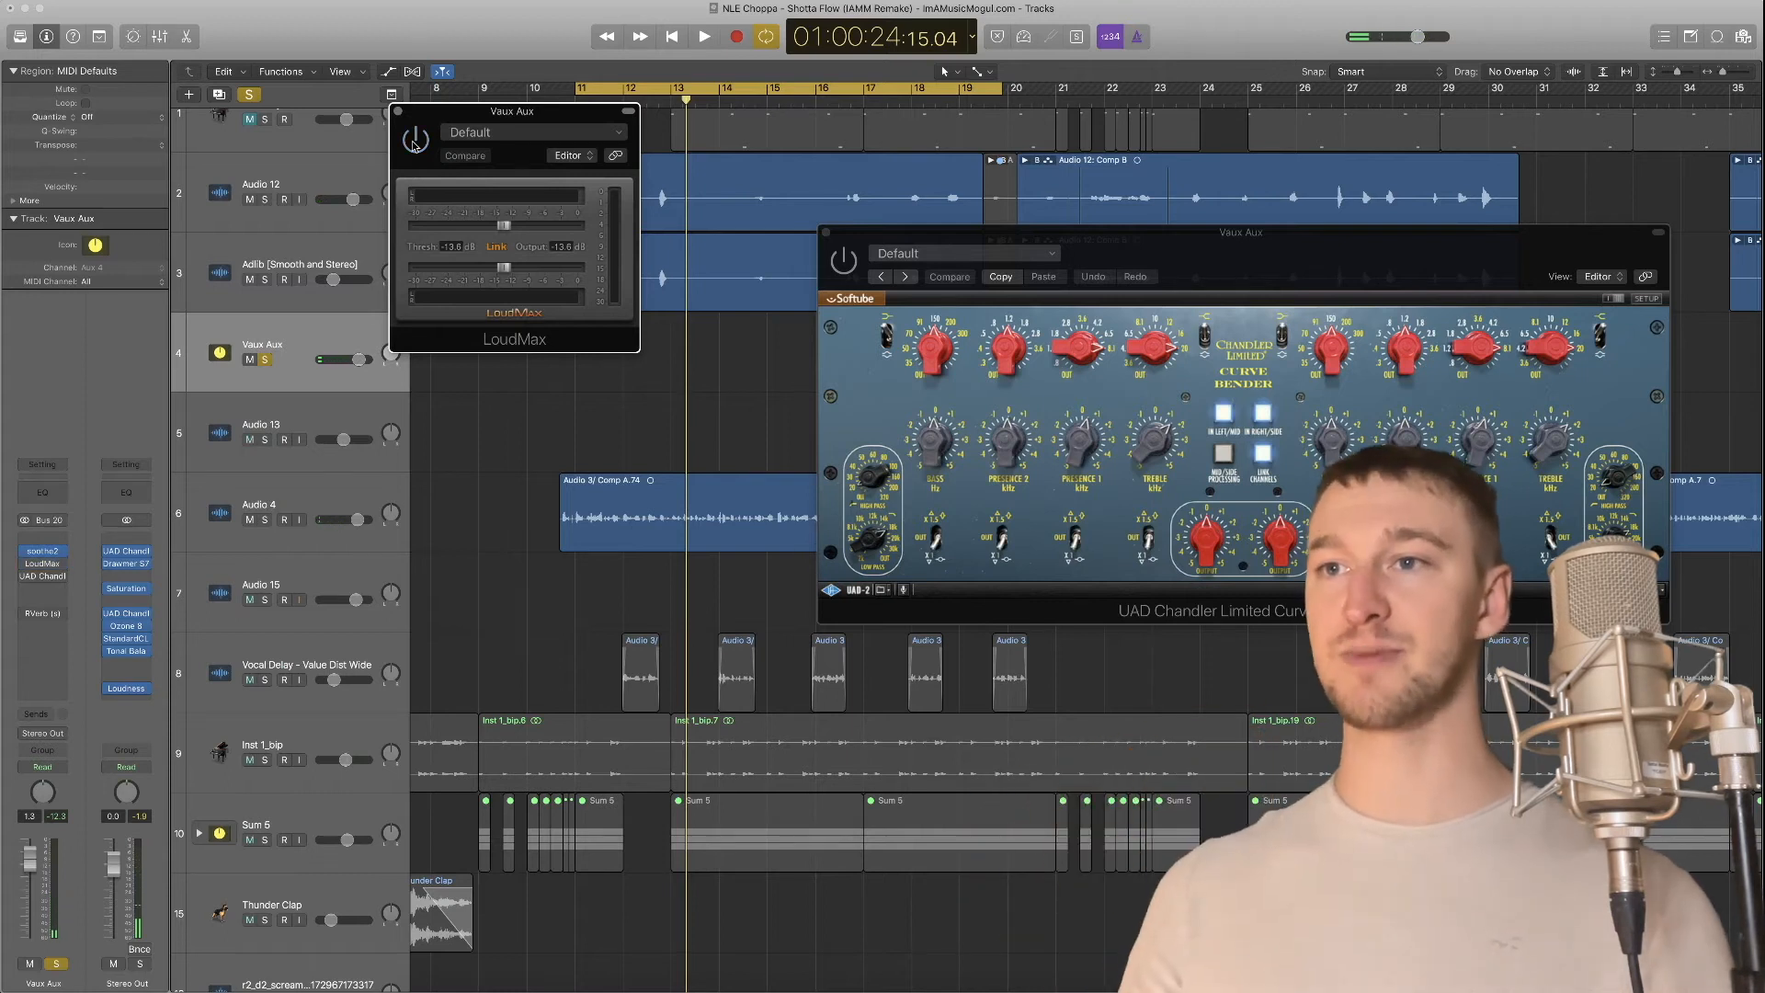
{"action": "key", "text": "space"}
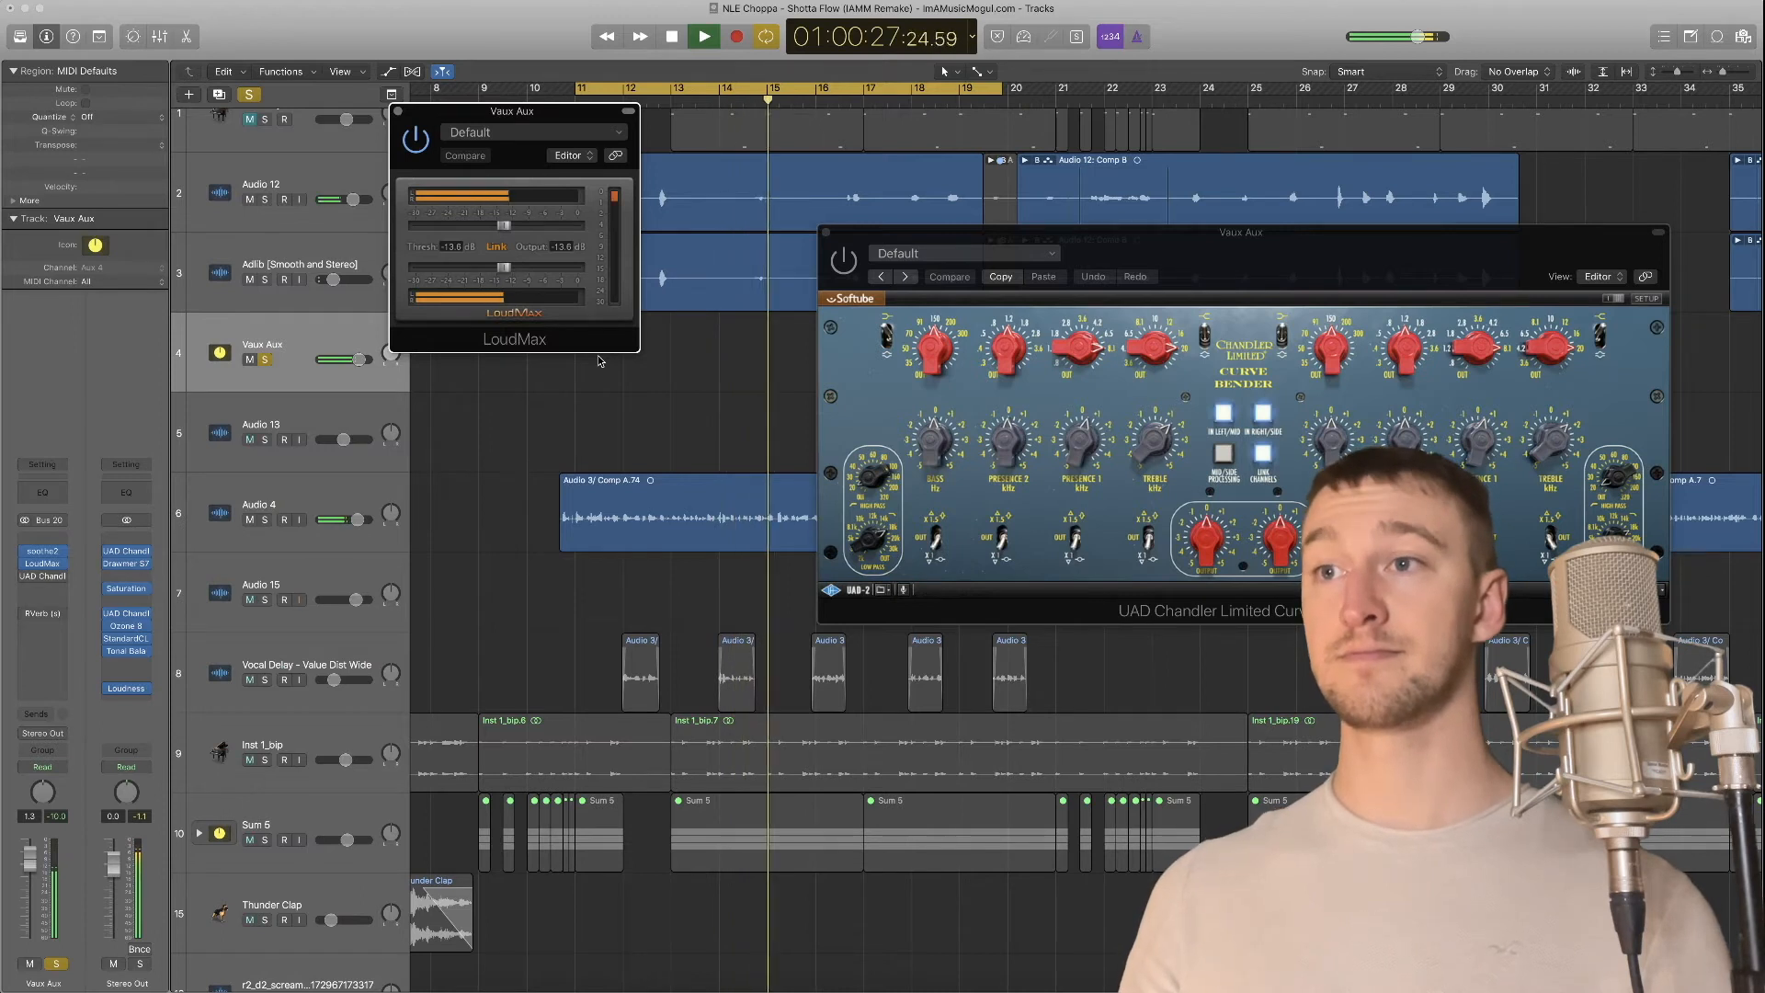
{"action": "key", "text": "space"}
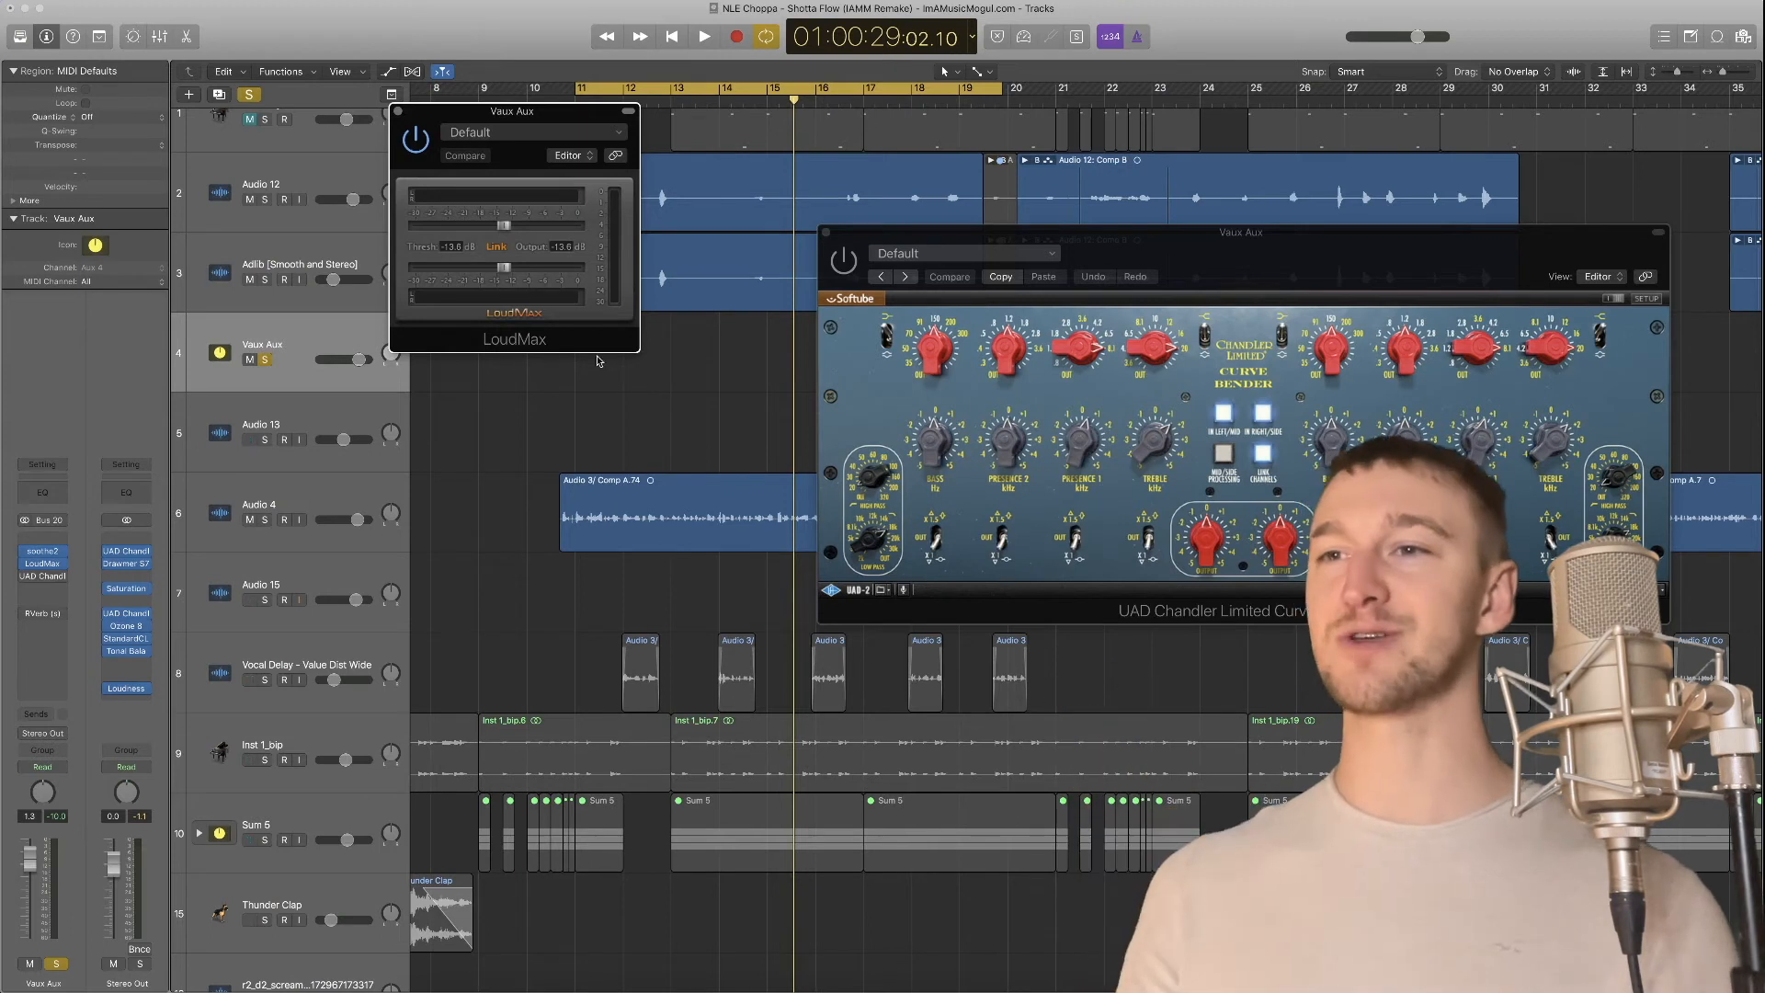
{"action": "left_click", "coordinate": [396, 111]}
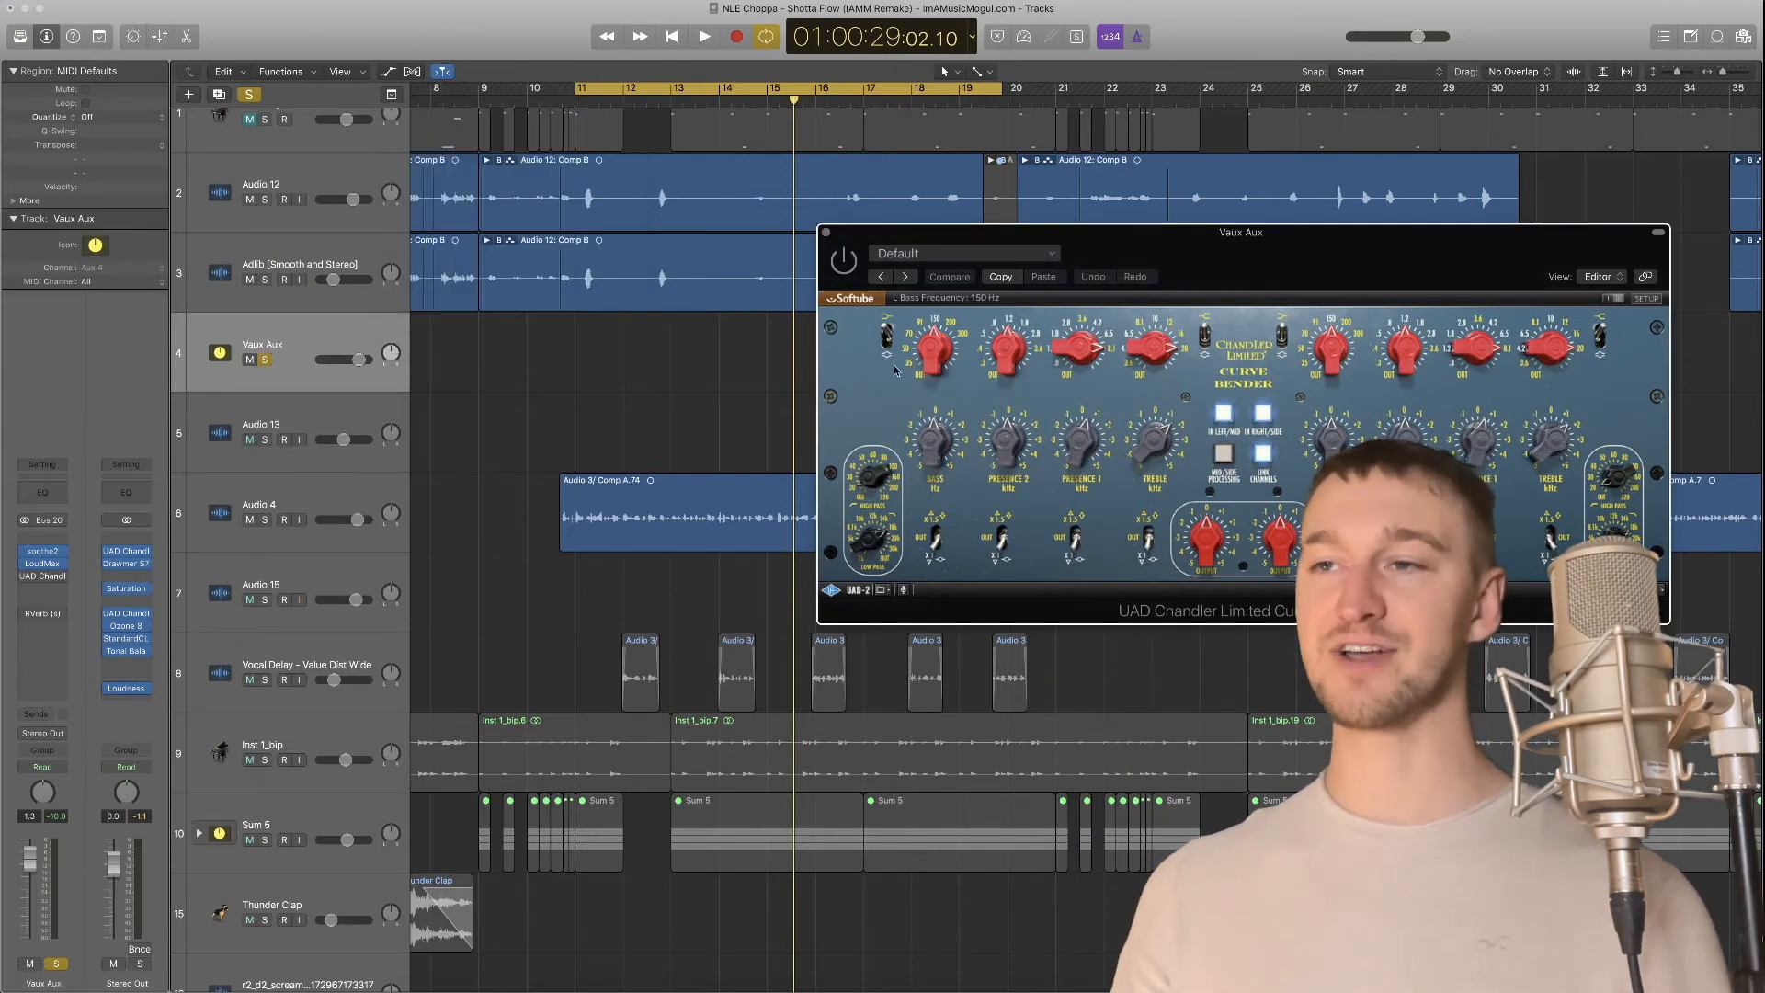
Switch on the Curve Bender and play the soloed vocals to hear its effect
{"action": "left_click_drag", "start_coordinate": [1200, 264], "coordinate": [899, 216]}
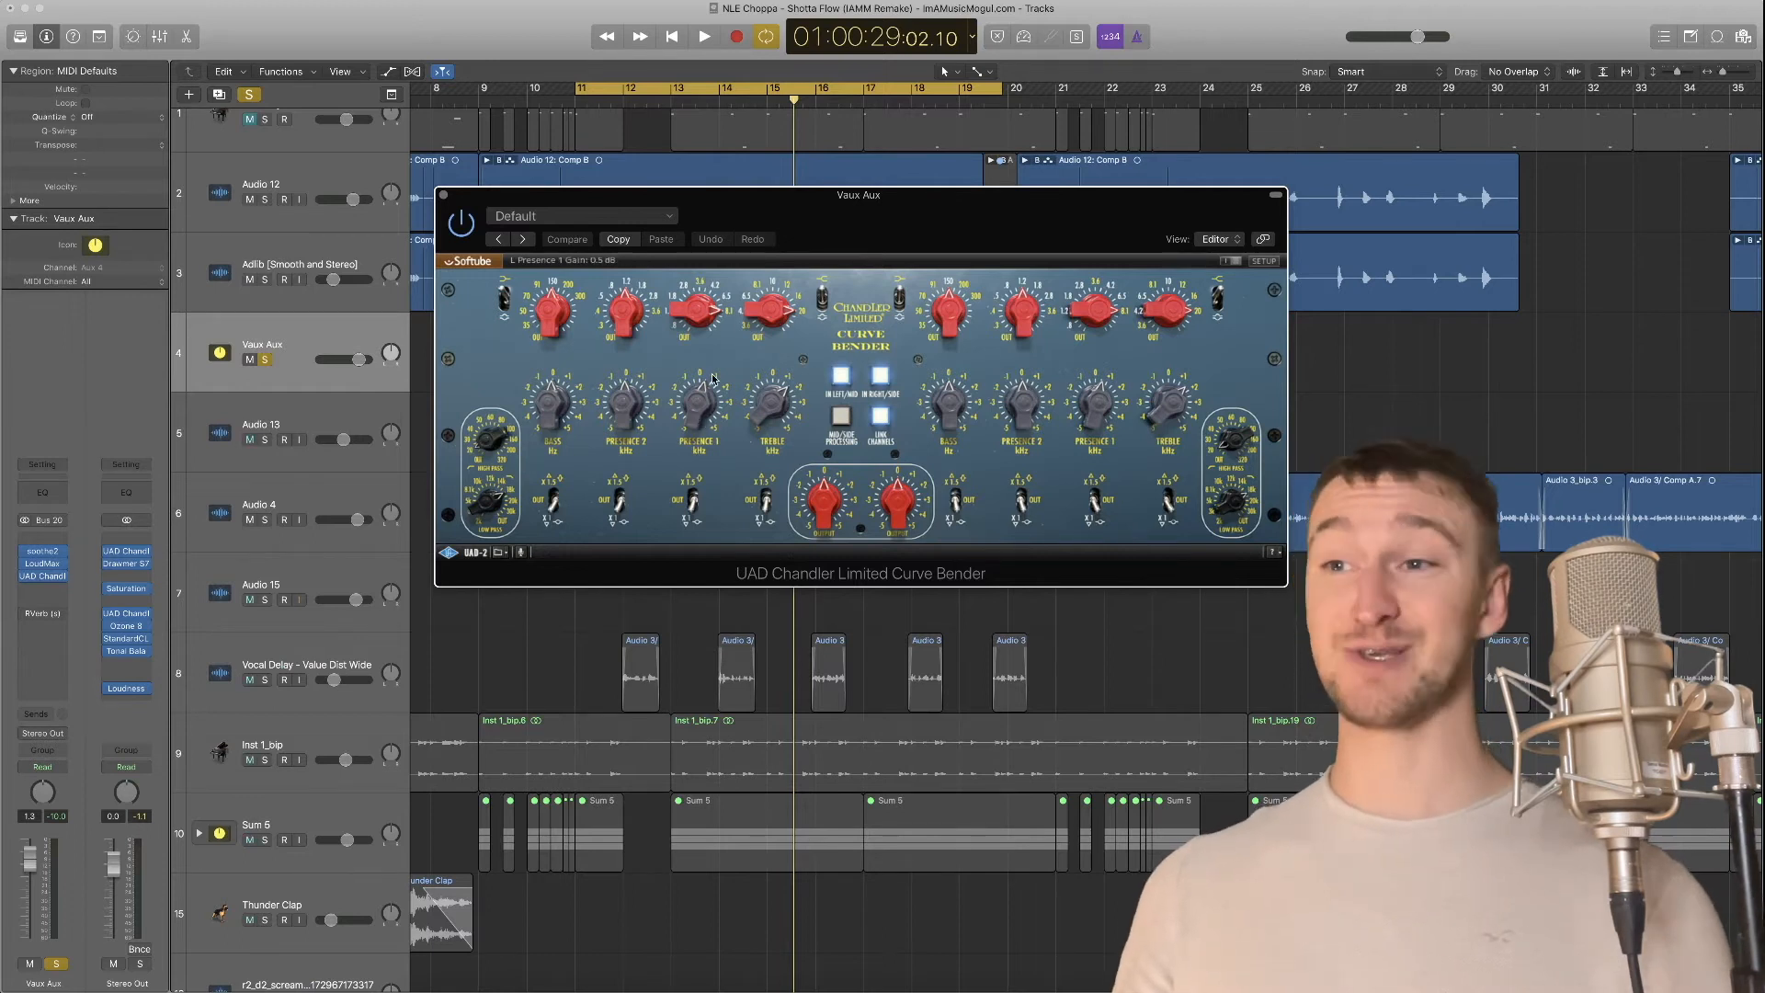
{"action": "key", "text": "space"}
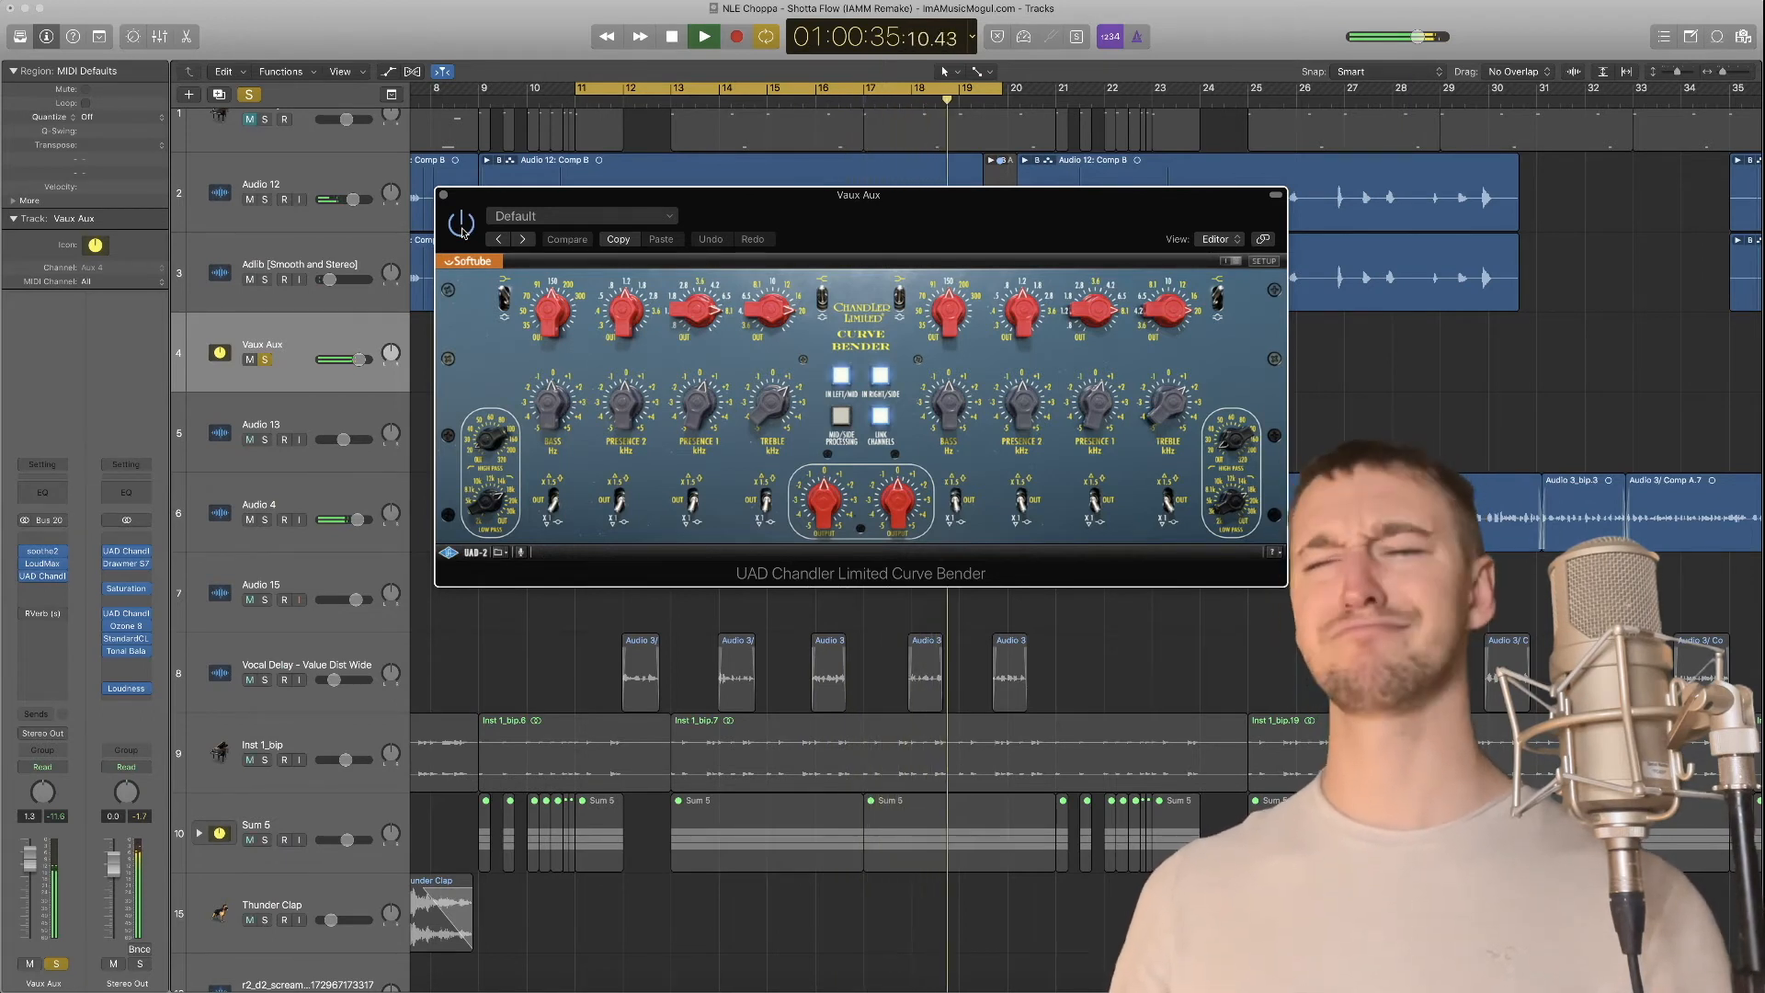
{"action": "key", "text": "space"}
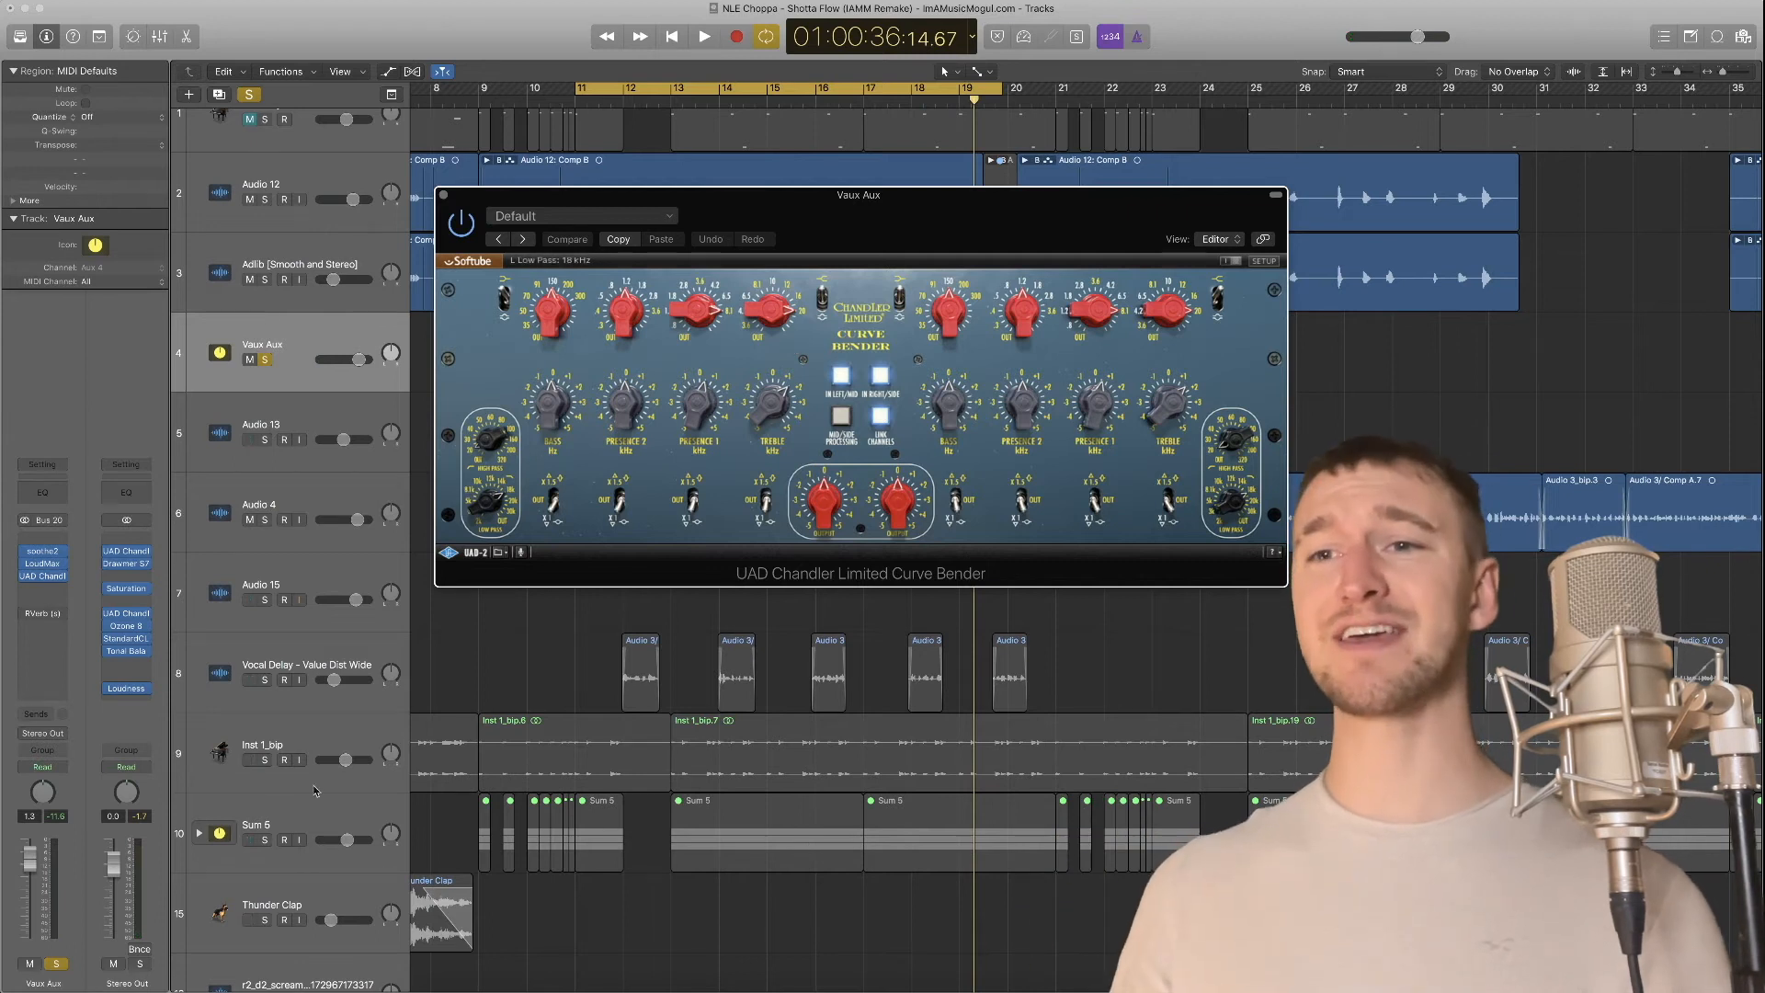
Replace the Curve Bender window with Vaux Aux's RVerb and play the soloed vocals with the reverb switched on
{"action": "left_click", "coordinate": [42, 614]}
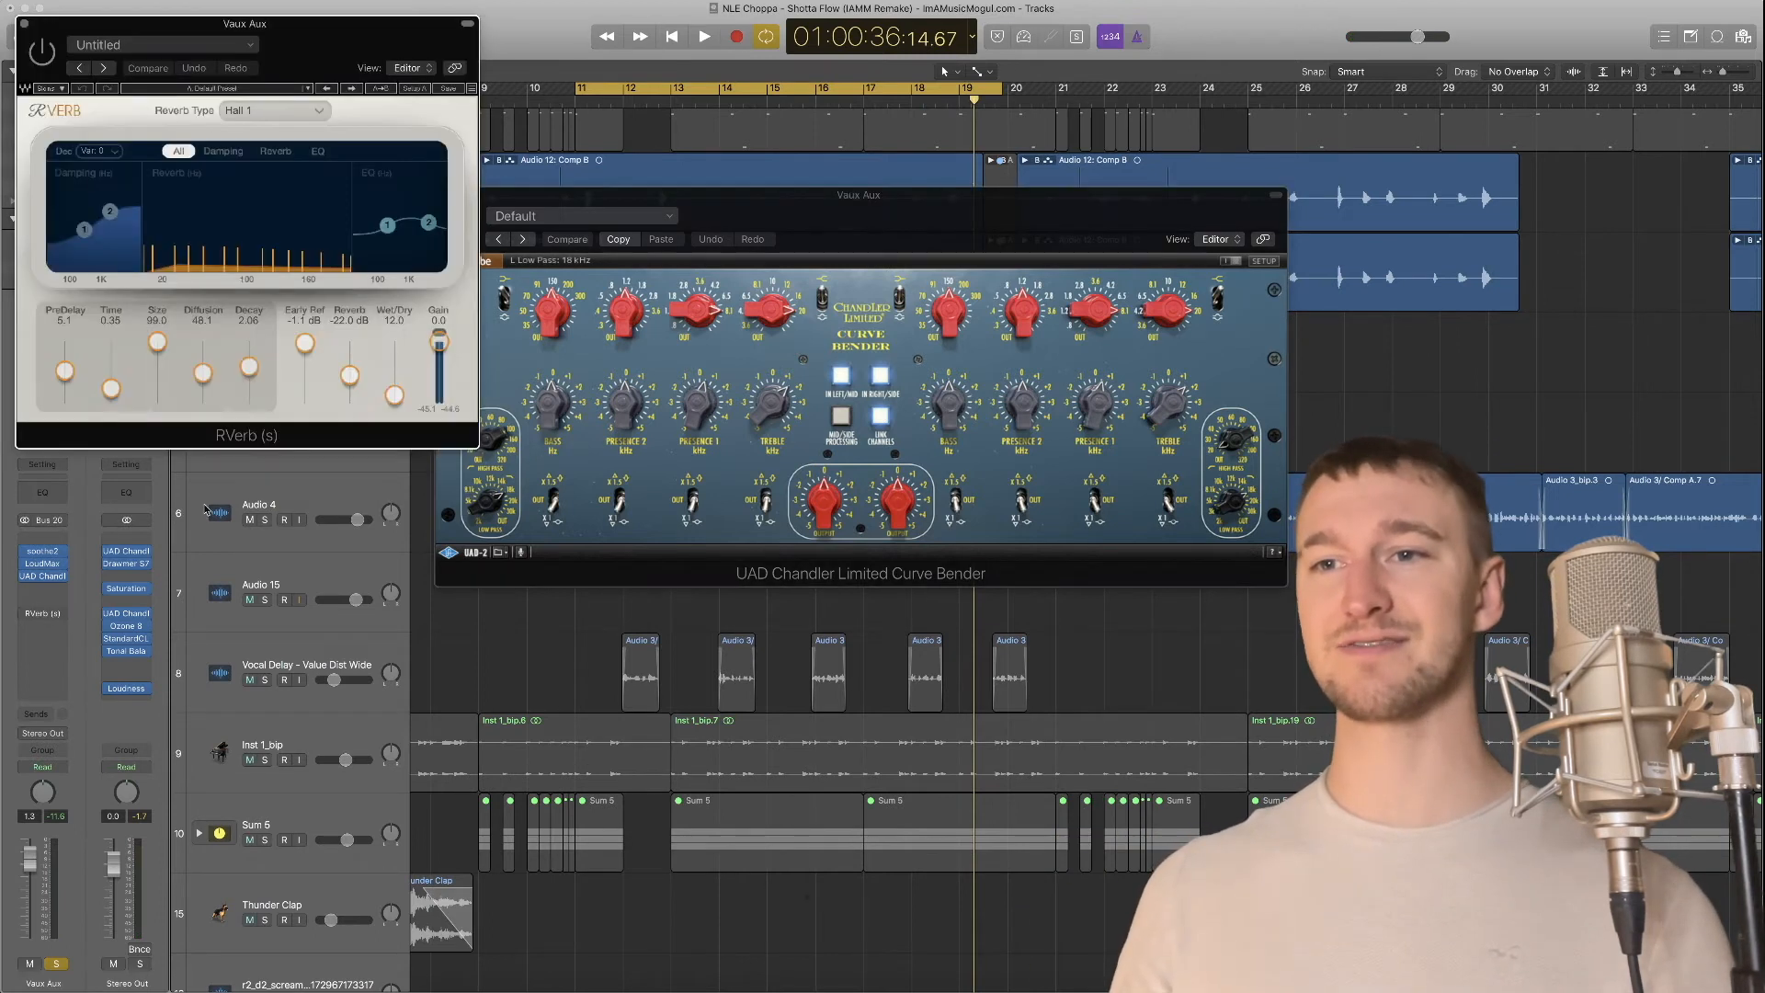
{"action": "left_click_drag", "start_coordinate": [745, 187], "coordinate": [946, 90]}
{"action": "left_click", "coordinate": [677, 90]}
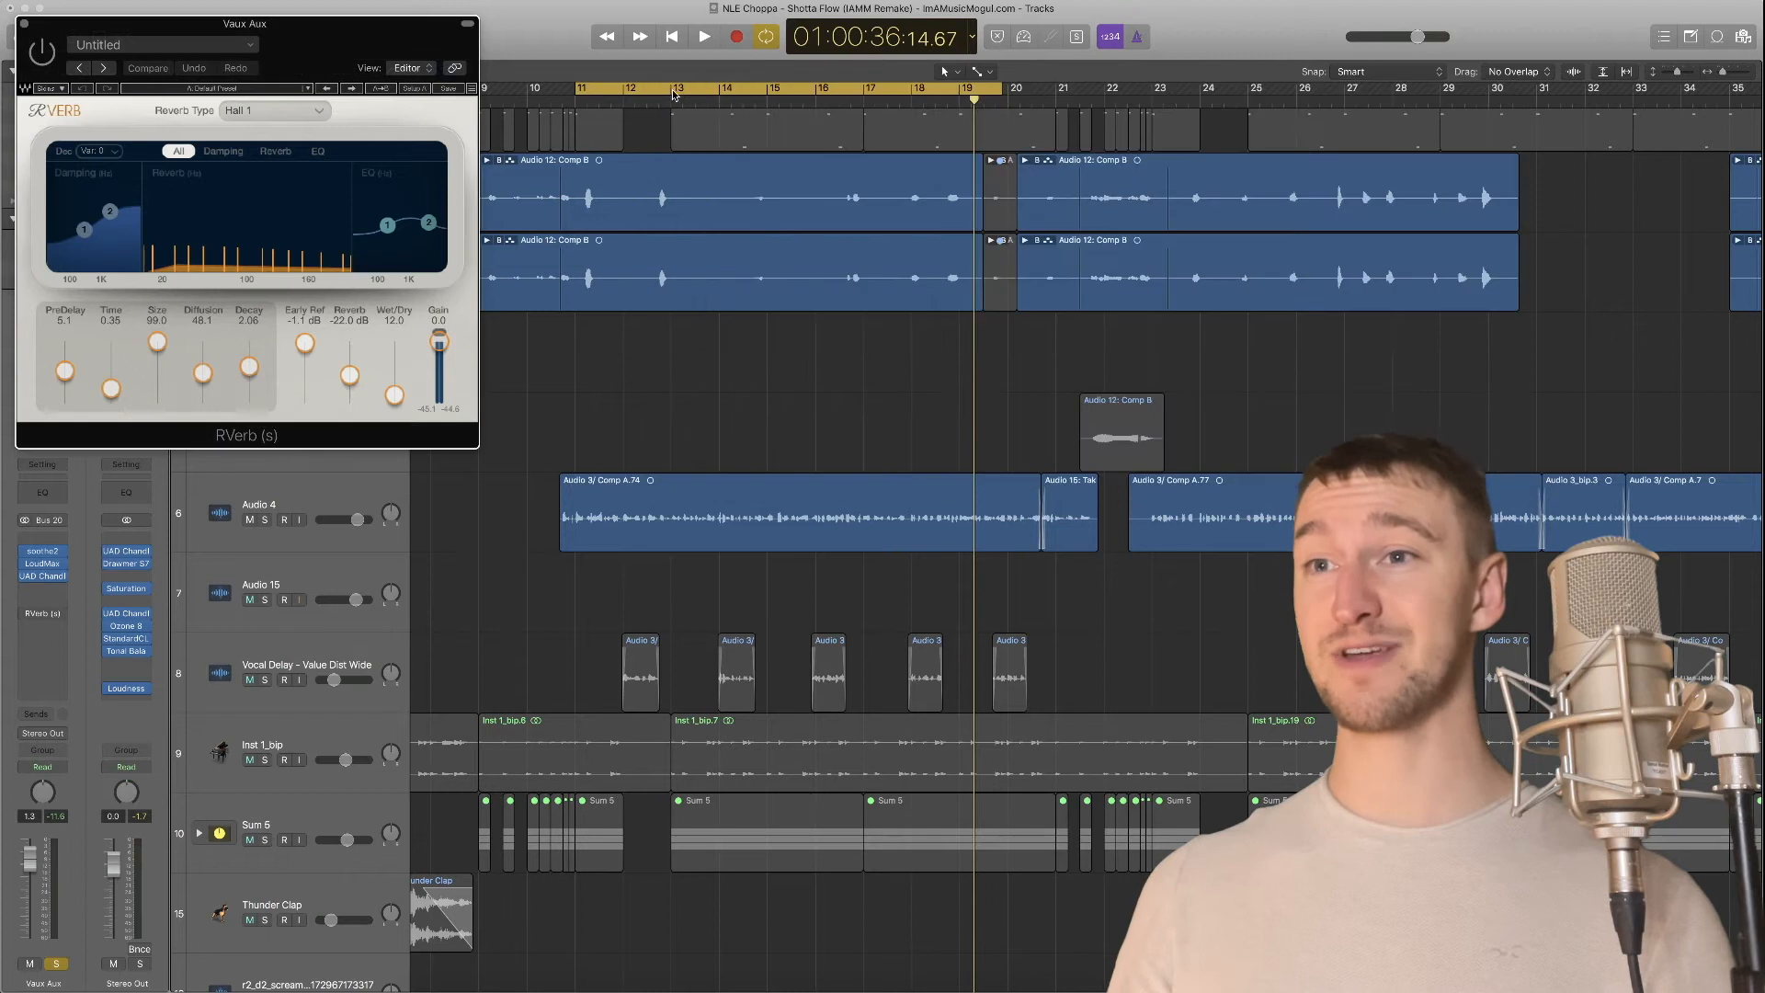
{"action": "left_click_drag", "start_coordinate": [357, 25], "coordinate": [825, 220]}
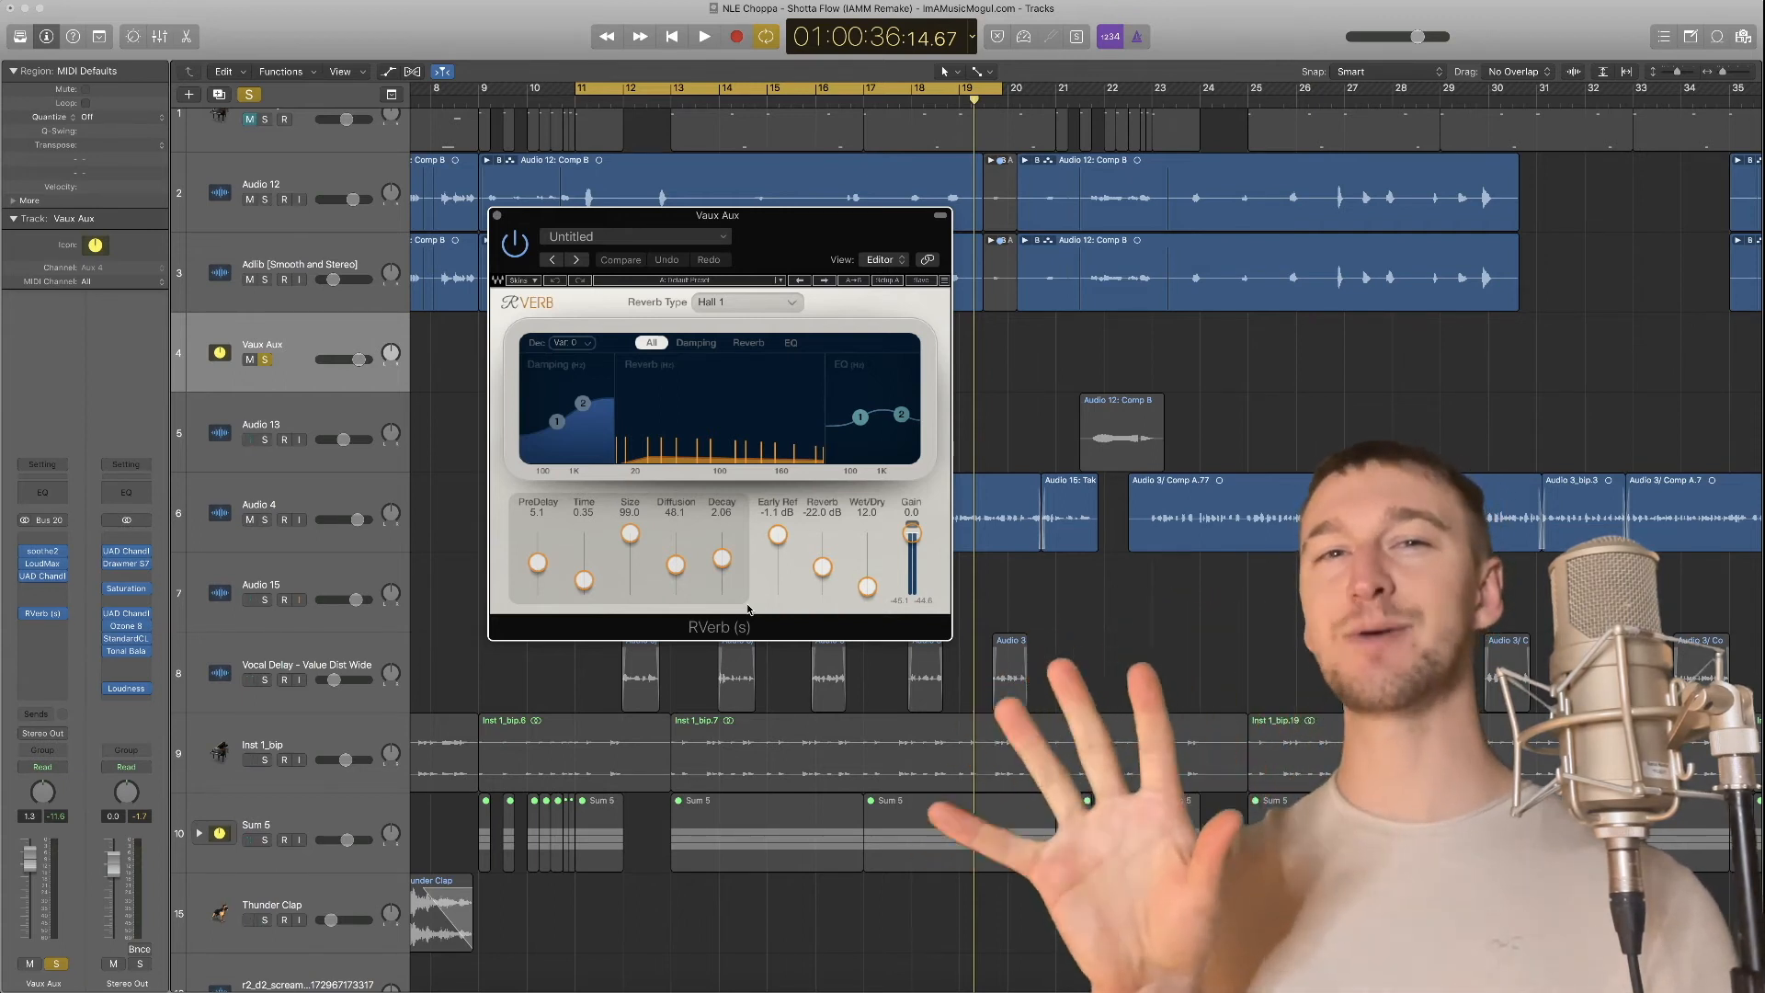
{"action": "key", "text": "space"}
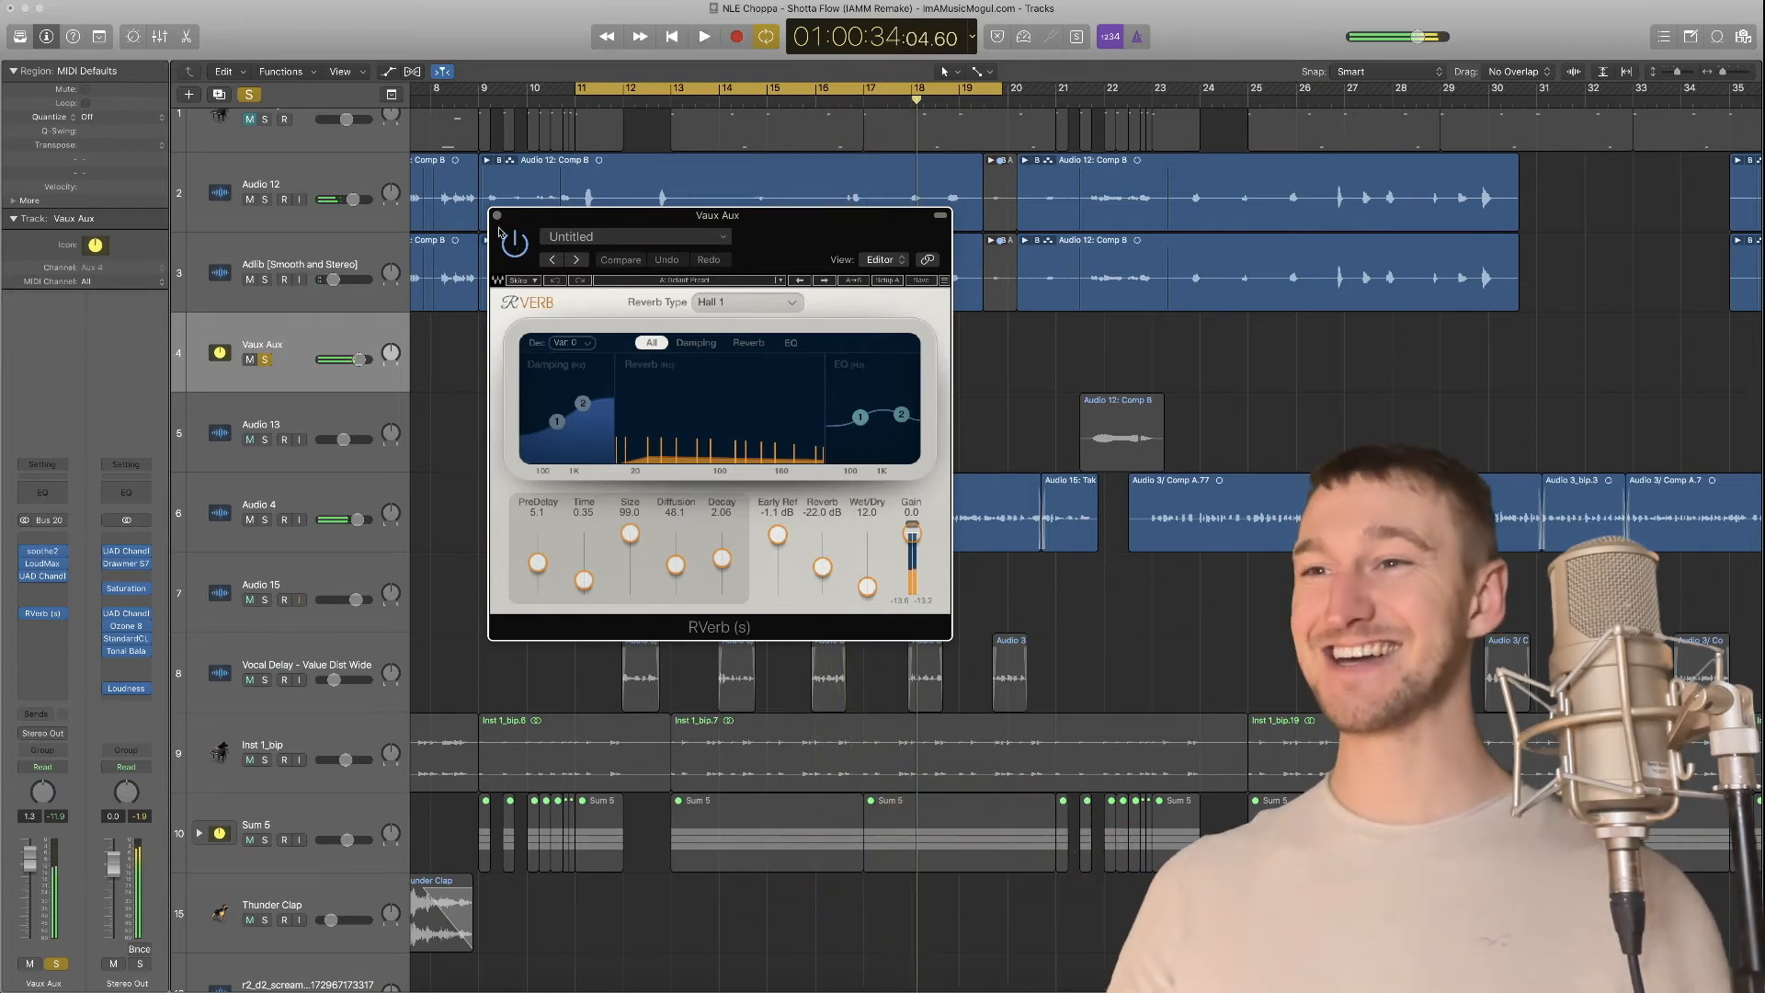
{"action": "left_click", "coordinate": [497, 216]}
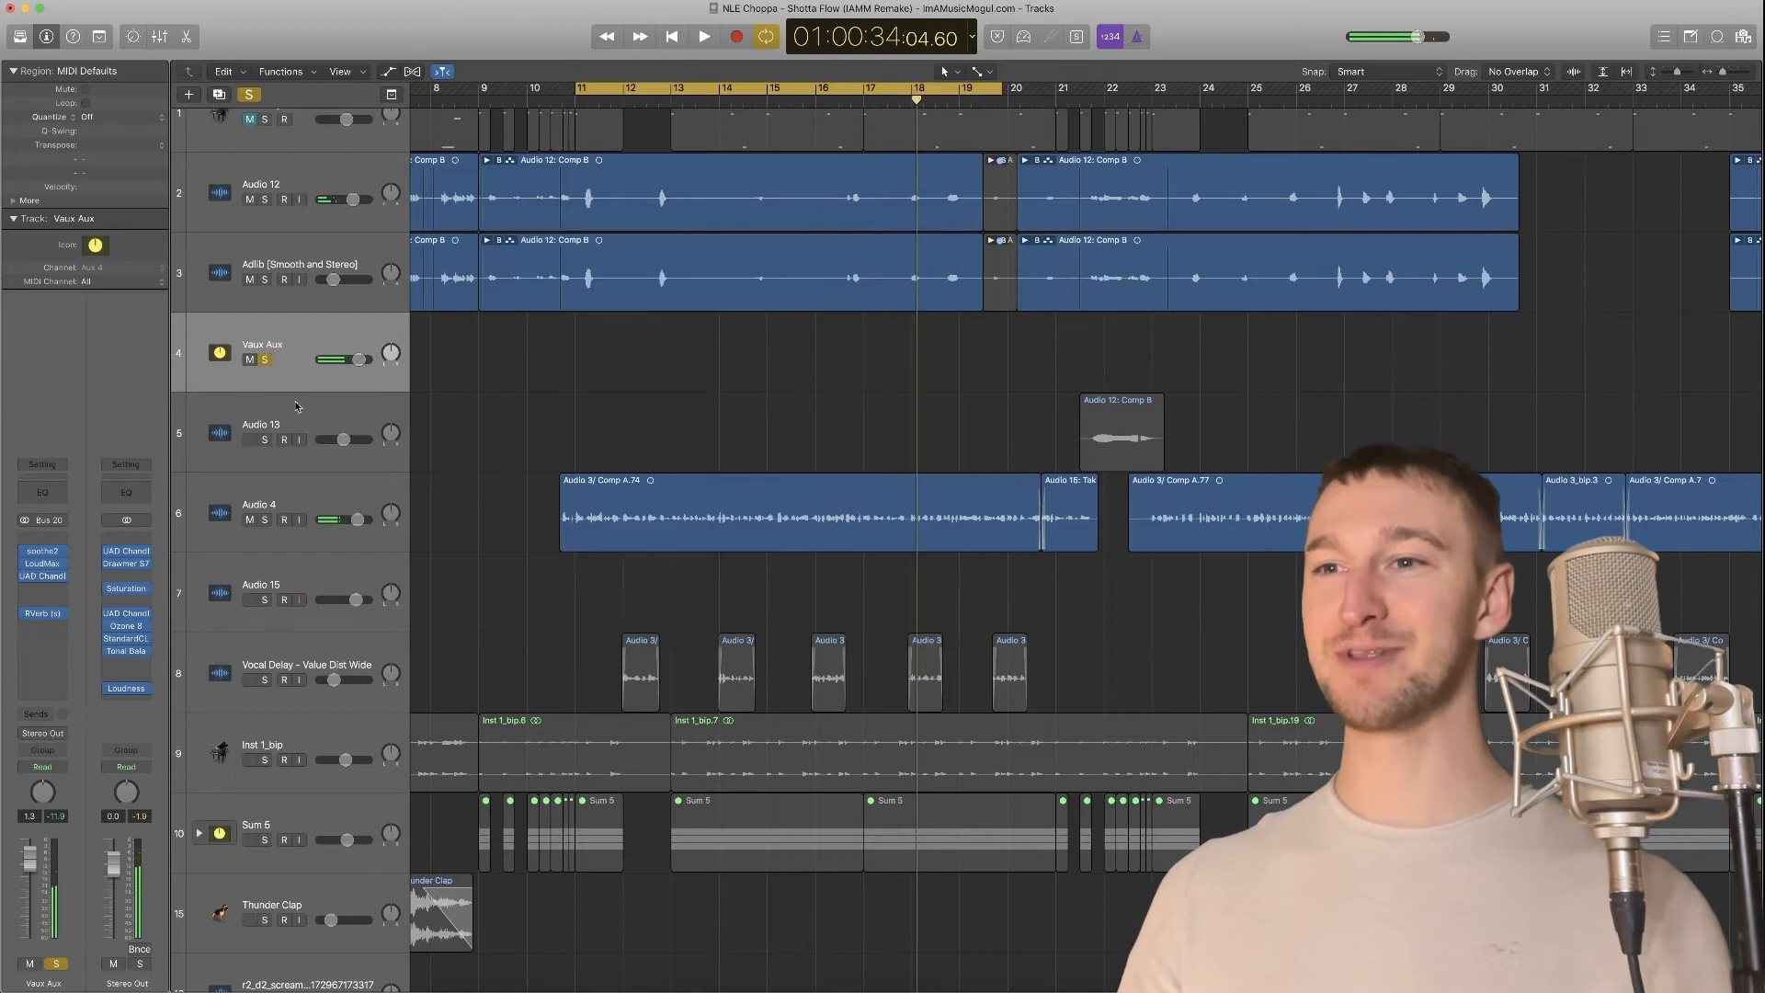
Take Vaux Aux and all remaining tracks out of solo so the full mix can play
{"action": "left_click", "coordinate": [265, 359]}
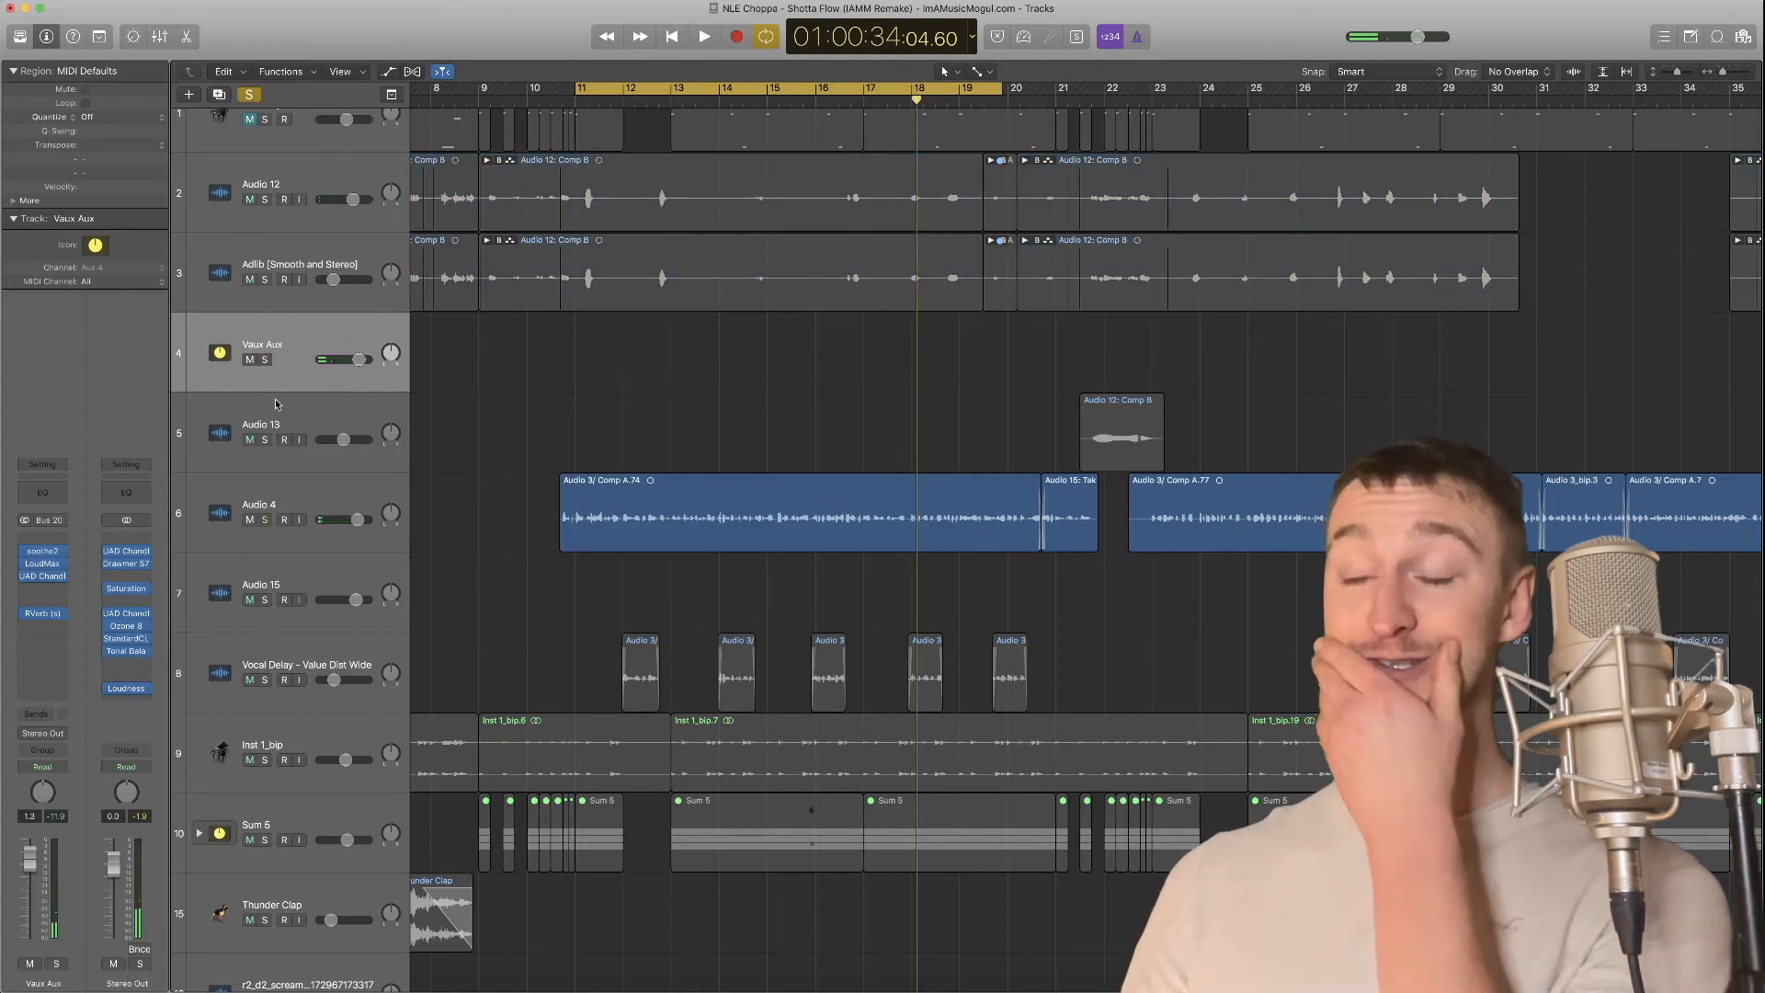
{"action": "left_click", "coordinate": [250, 95]}
{"action": "scroll", "coordinate": [448, 282], "scroll_direction": "up", "scroll_amount": 1}
{"action": "key", "text": "space"}
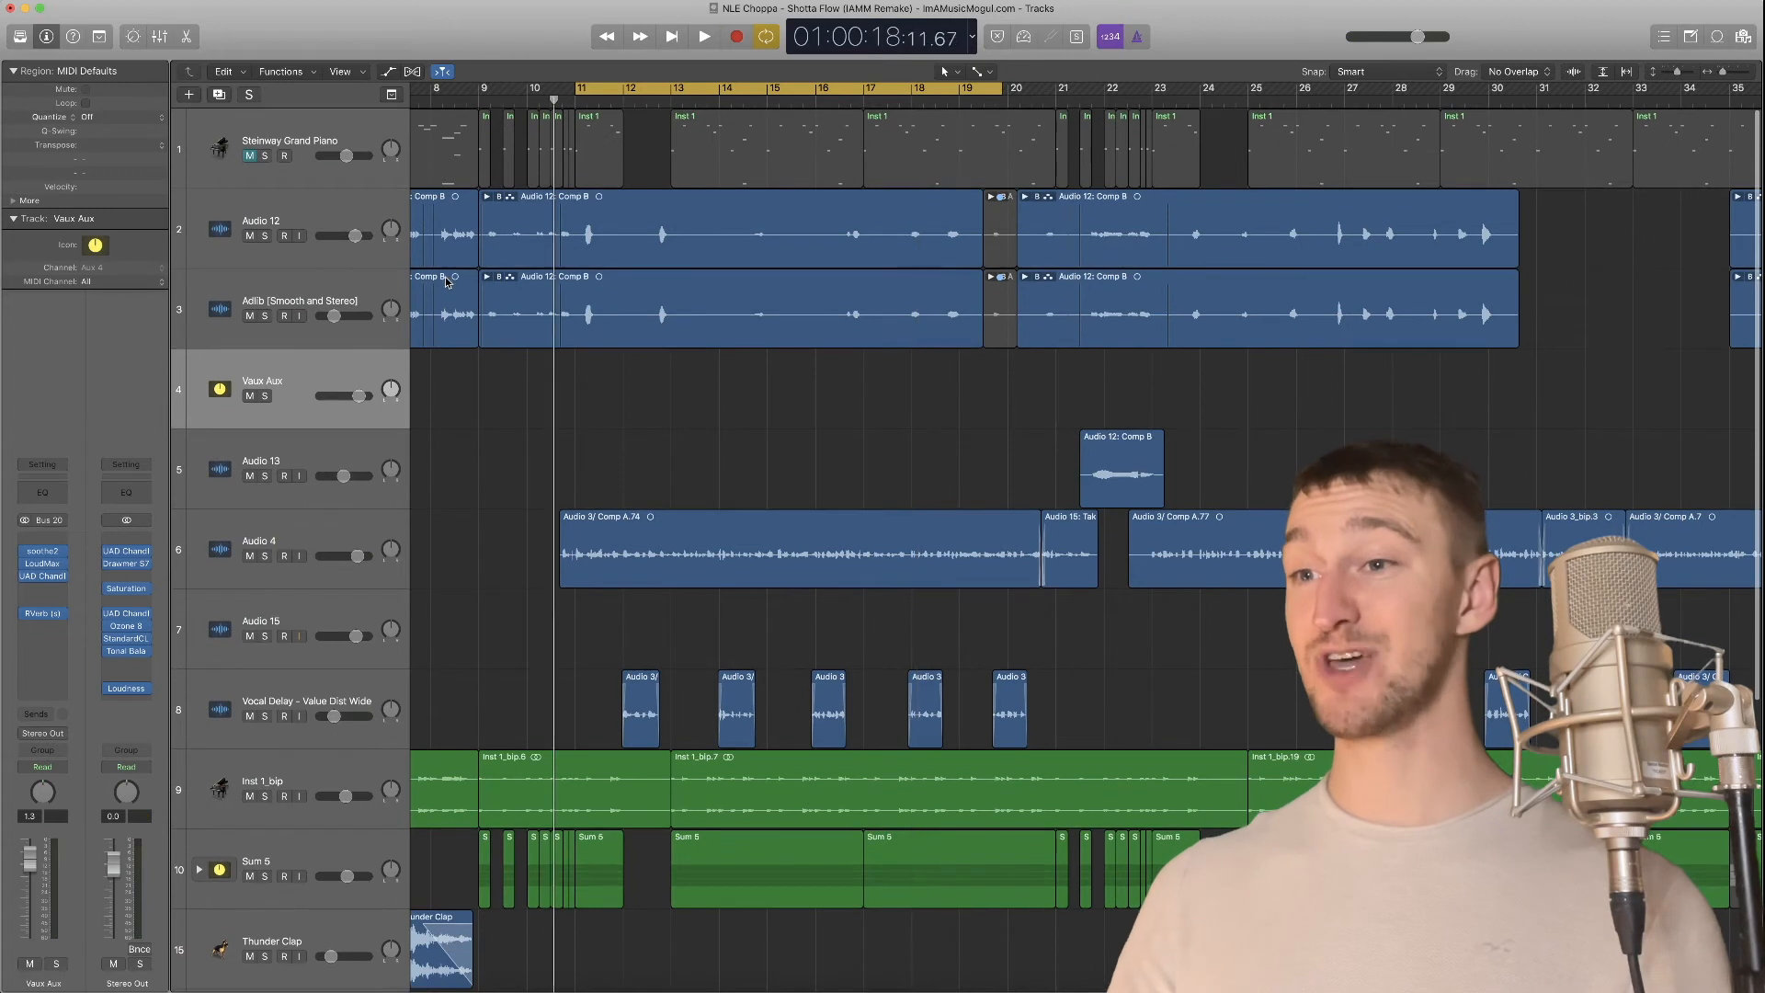
Compare the full mix with every Audio 4 and Vaux Aux plug-in bypassed and active, using the mixer to view both chains
{"action": "left_click", "coordinate": [340, 548]}
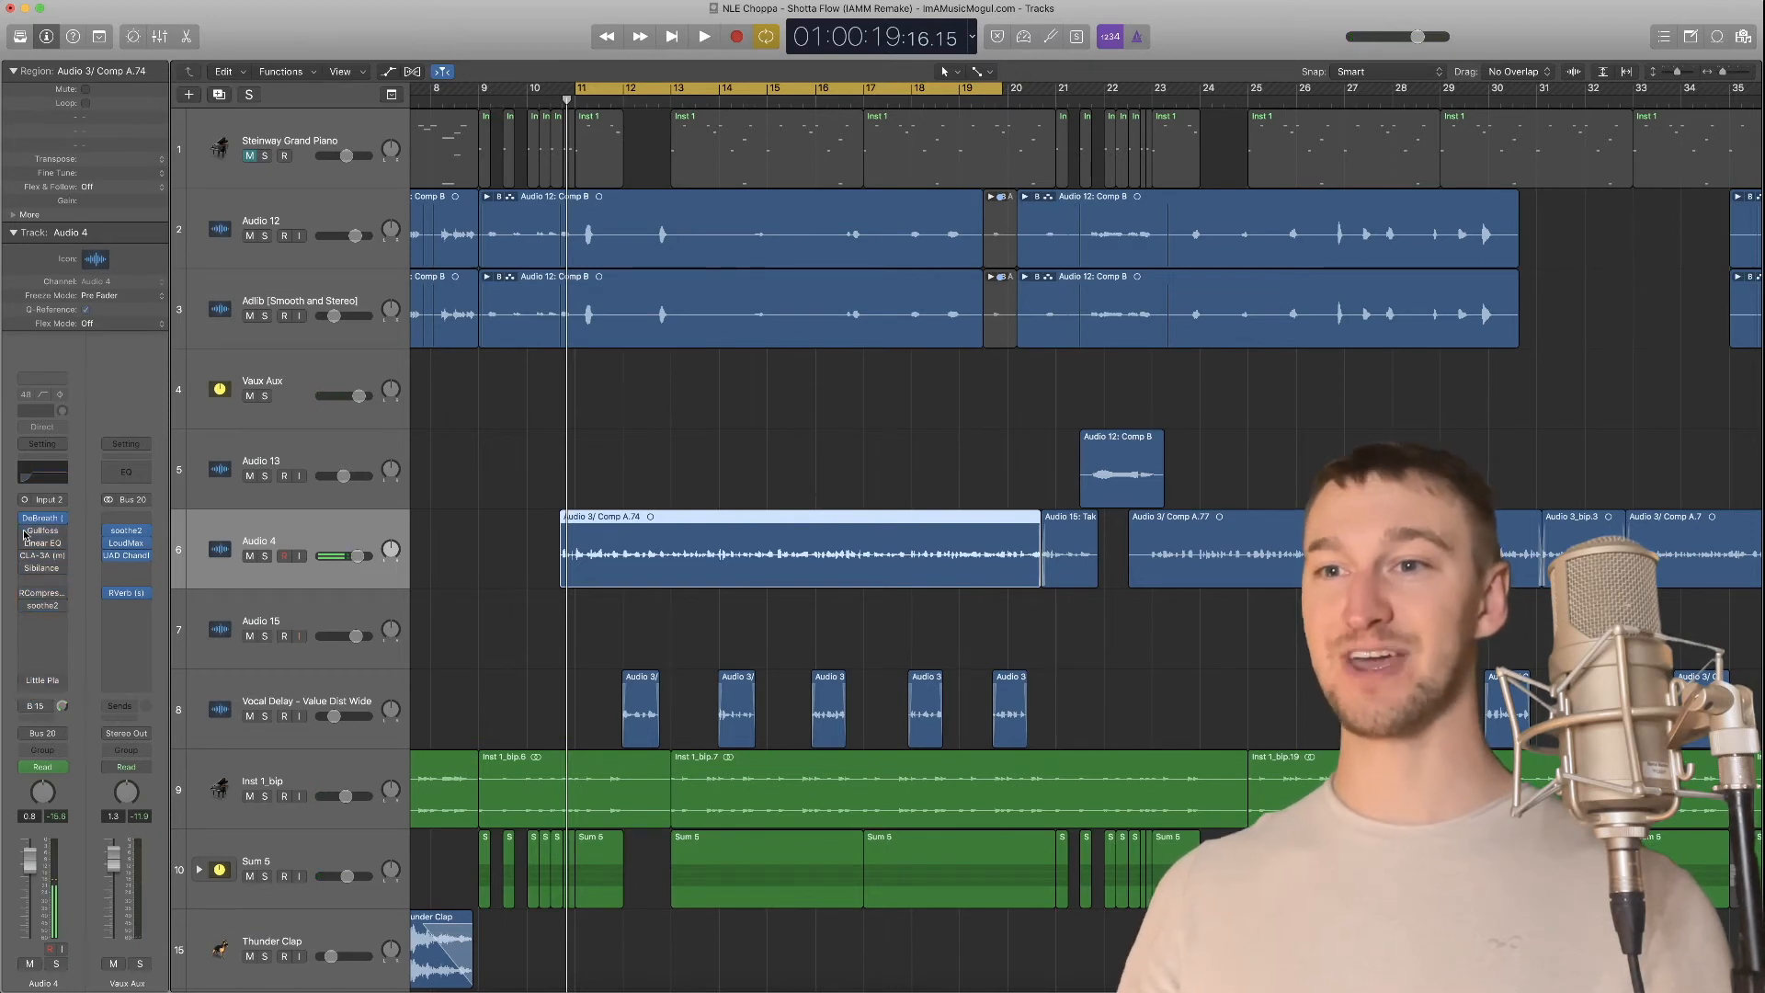
{"action": "left_click", "coordinate": [306, 388]}
{"action": "left_click_drag", "start_coordinate": [24, 551], "coordinate": [26, 616]}
{"action": "key", "text": "x"}
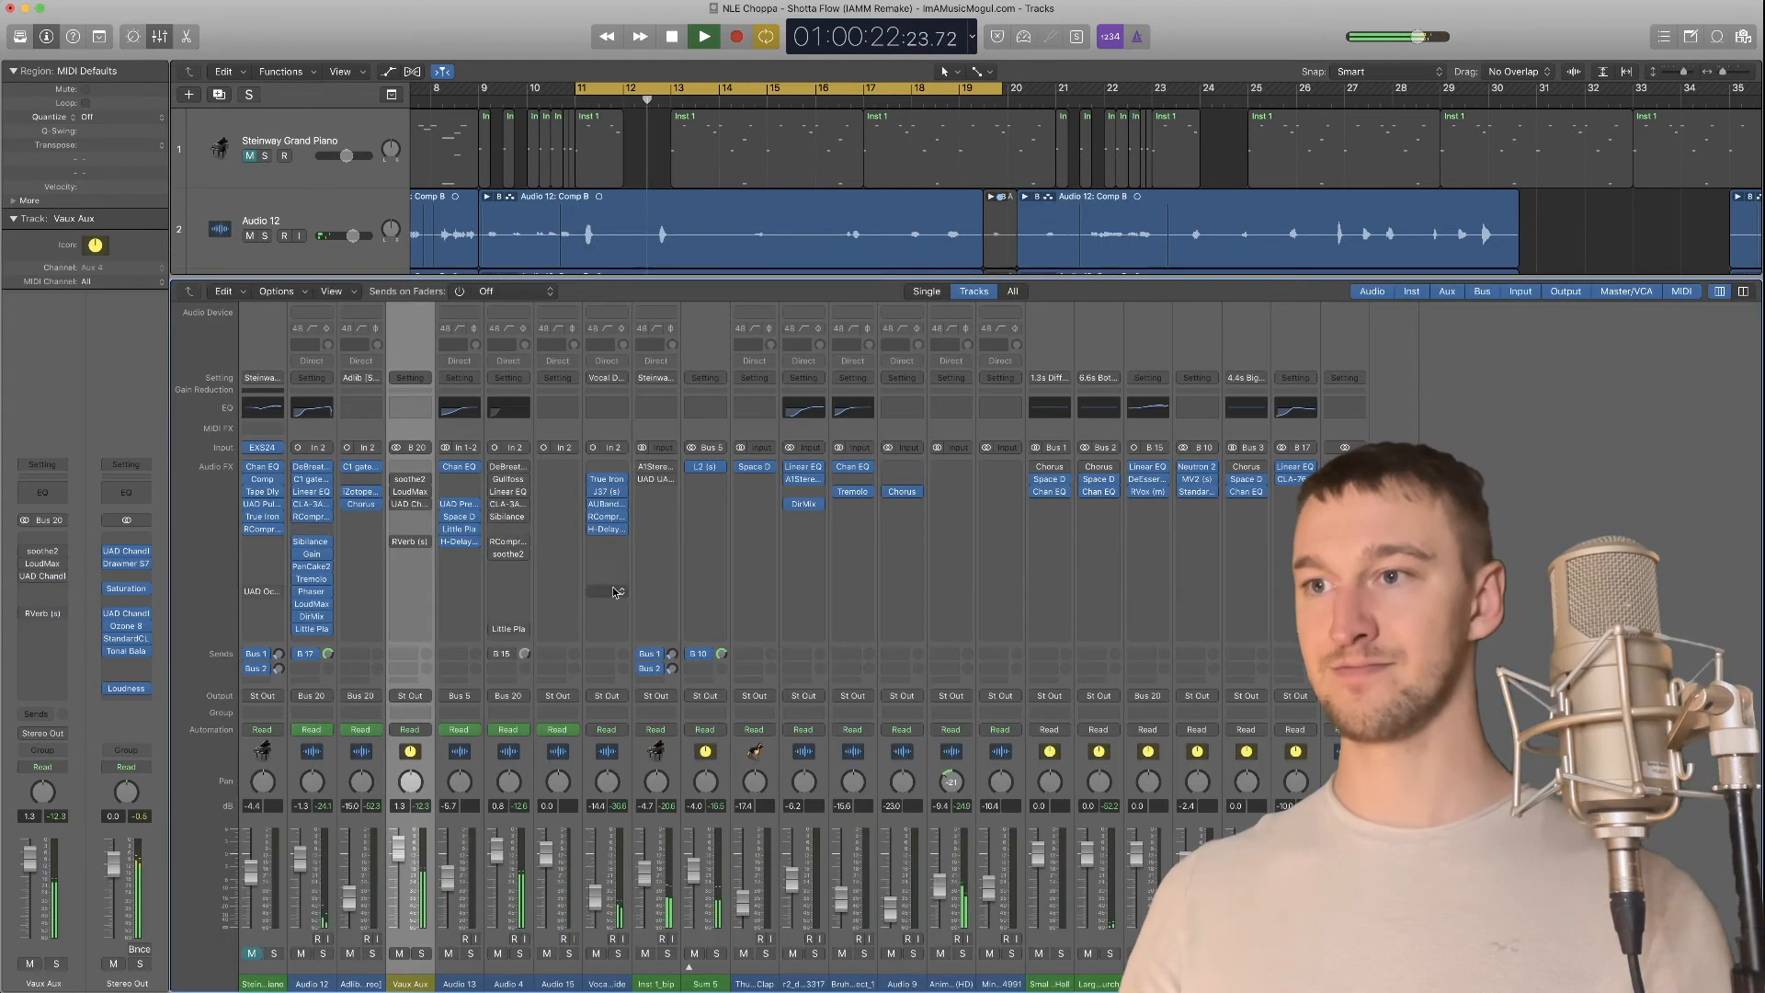
{"action": "scroll", "coordinate": [538, 256], "scroll_direction": "down", "scroll_amount": 5}
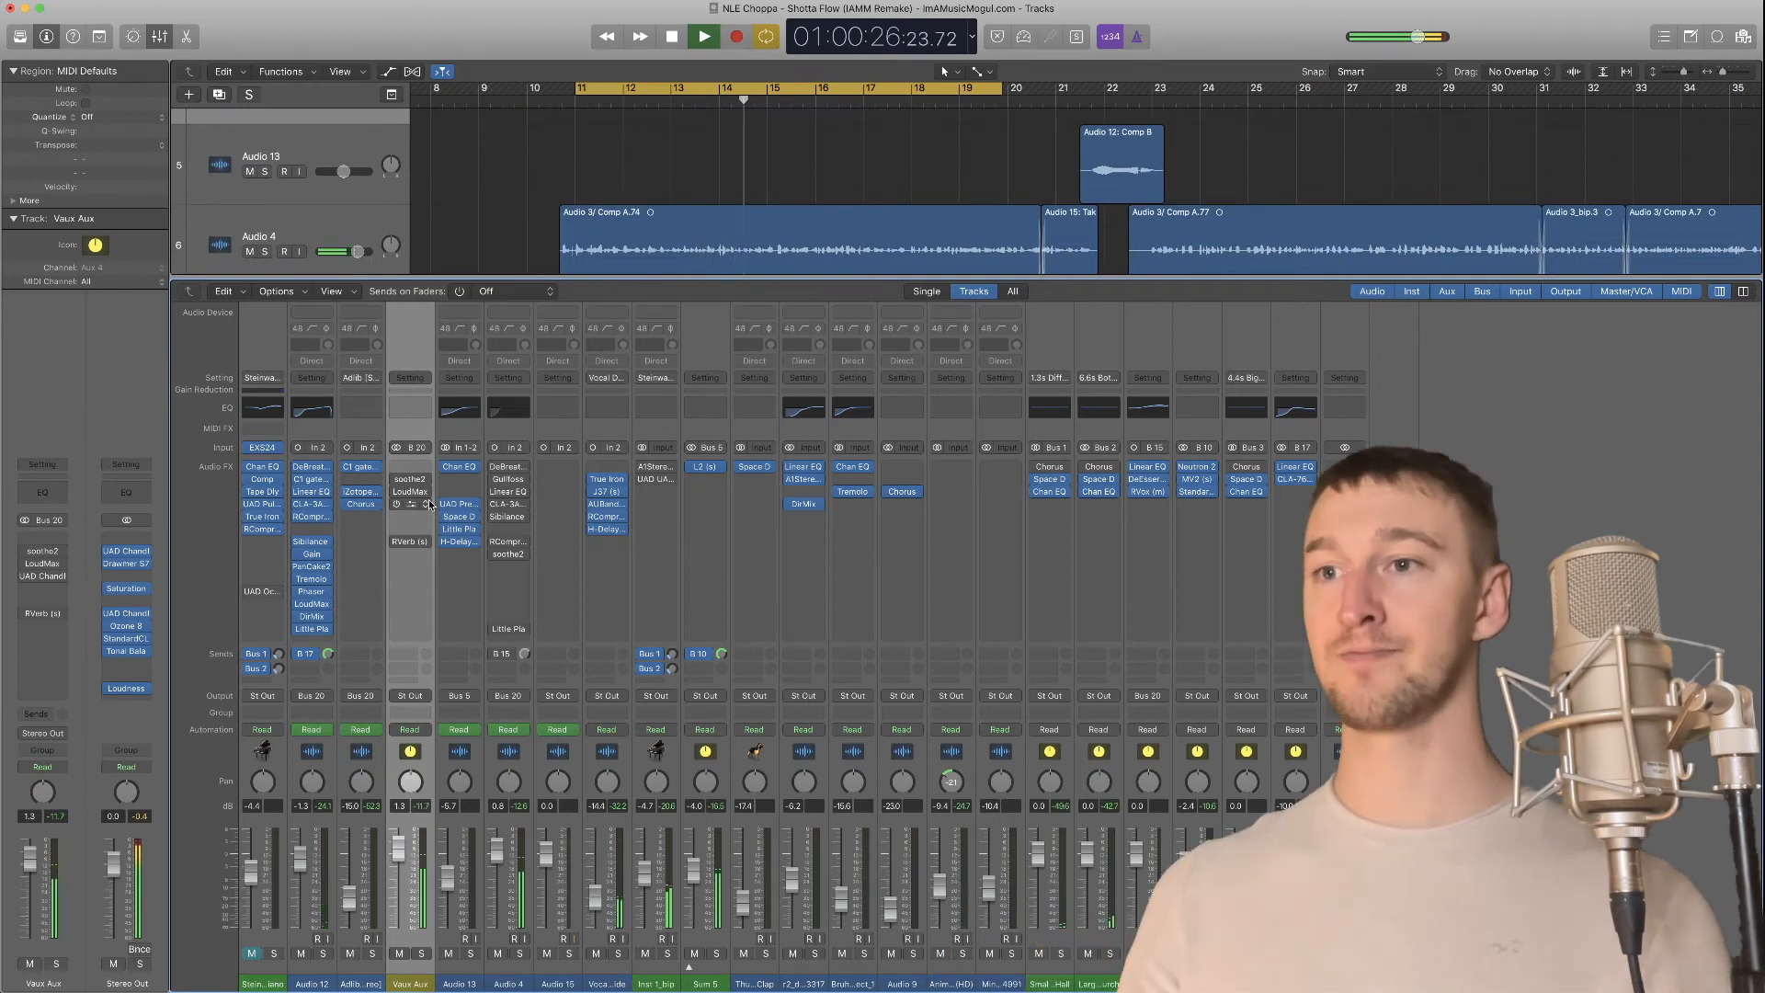
{"action": "left_click_drag", "start_coordinate": [397, 479], "coordinate": [397, 542]}
{"action": "left_click_drag", "start_coordinate": [497, 469], "coordinate": [502, 631]}
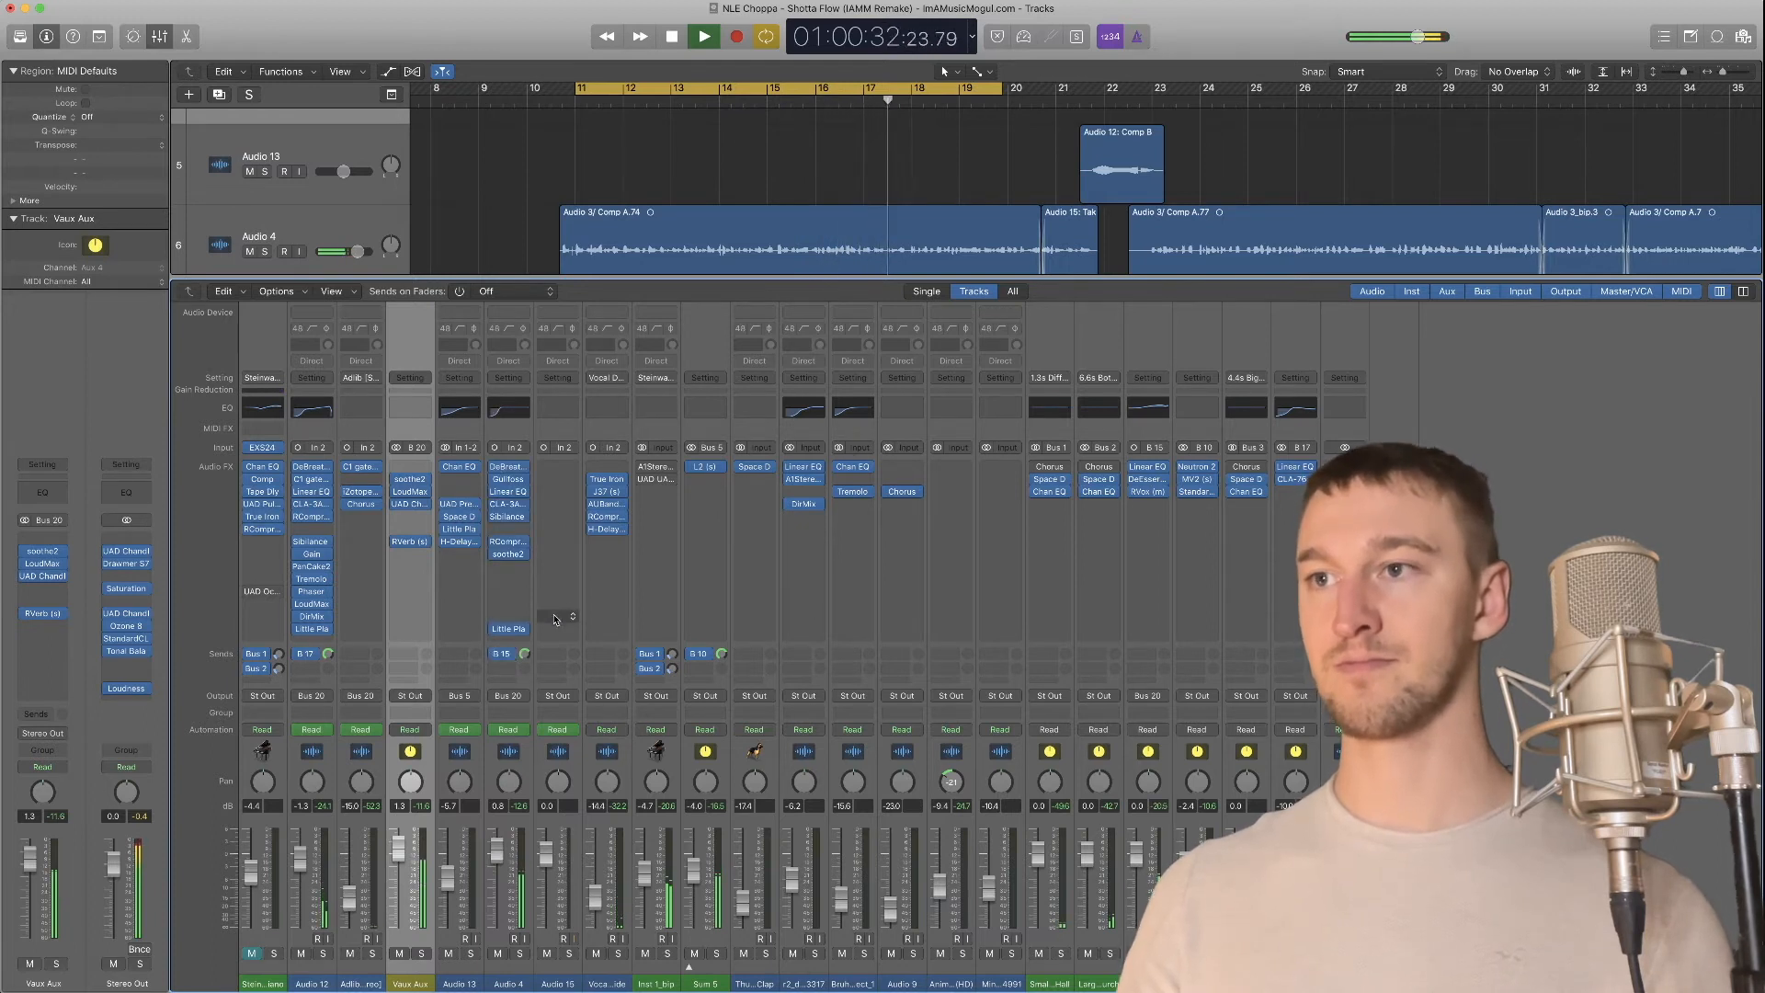
{"action": "key", "text": "space"}
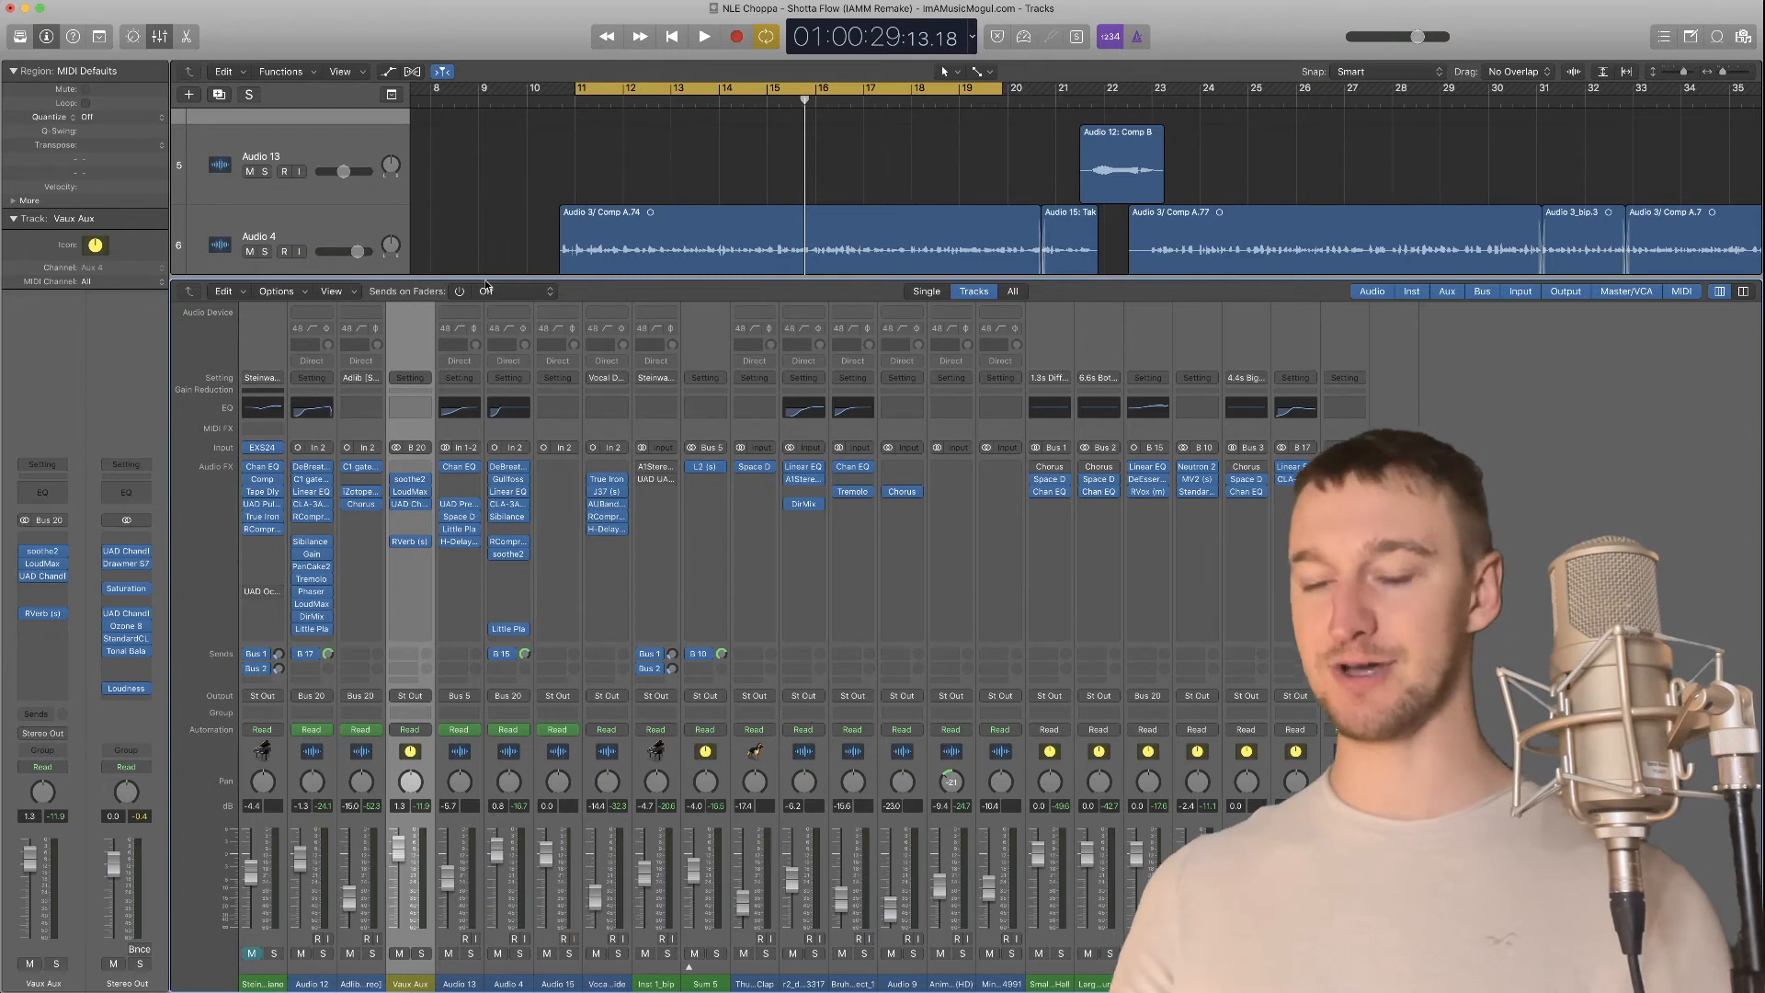
Hide the mixer and move the playhead to around bar 5 near the song's start
{"action": "key", "text": "x"}
{"action": "scroll", "coordinate": [770, 597], "scroll_direction": "up", "scroll_amount": 8}
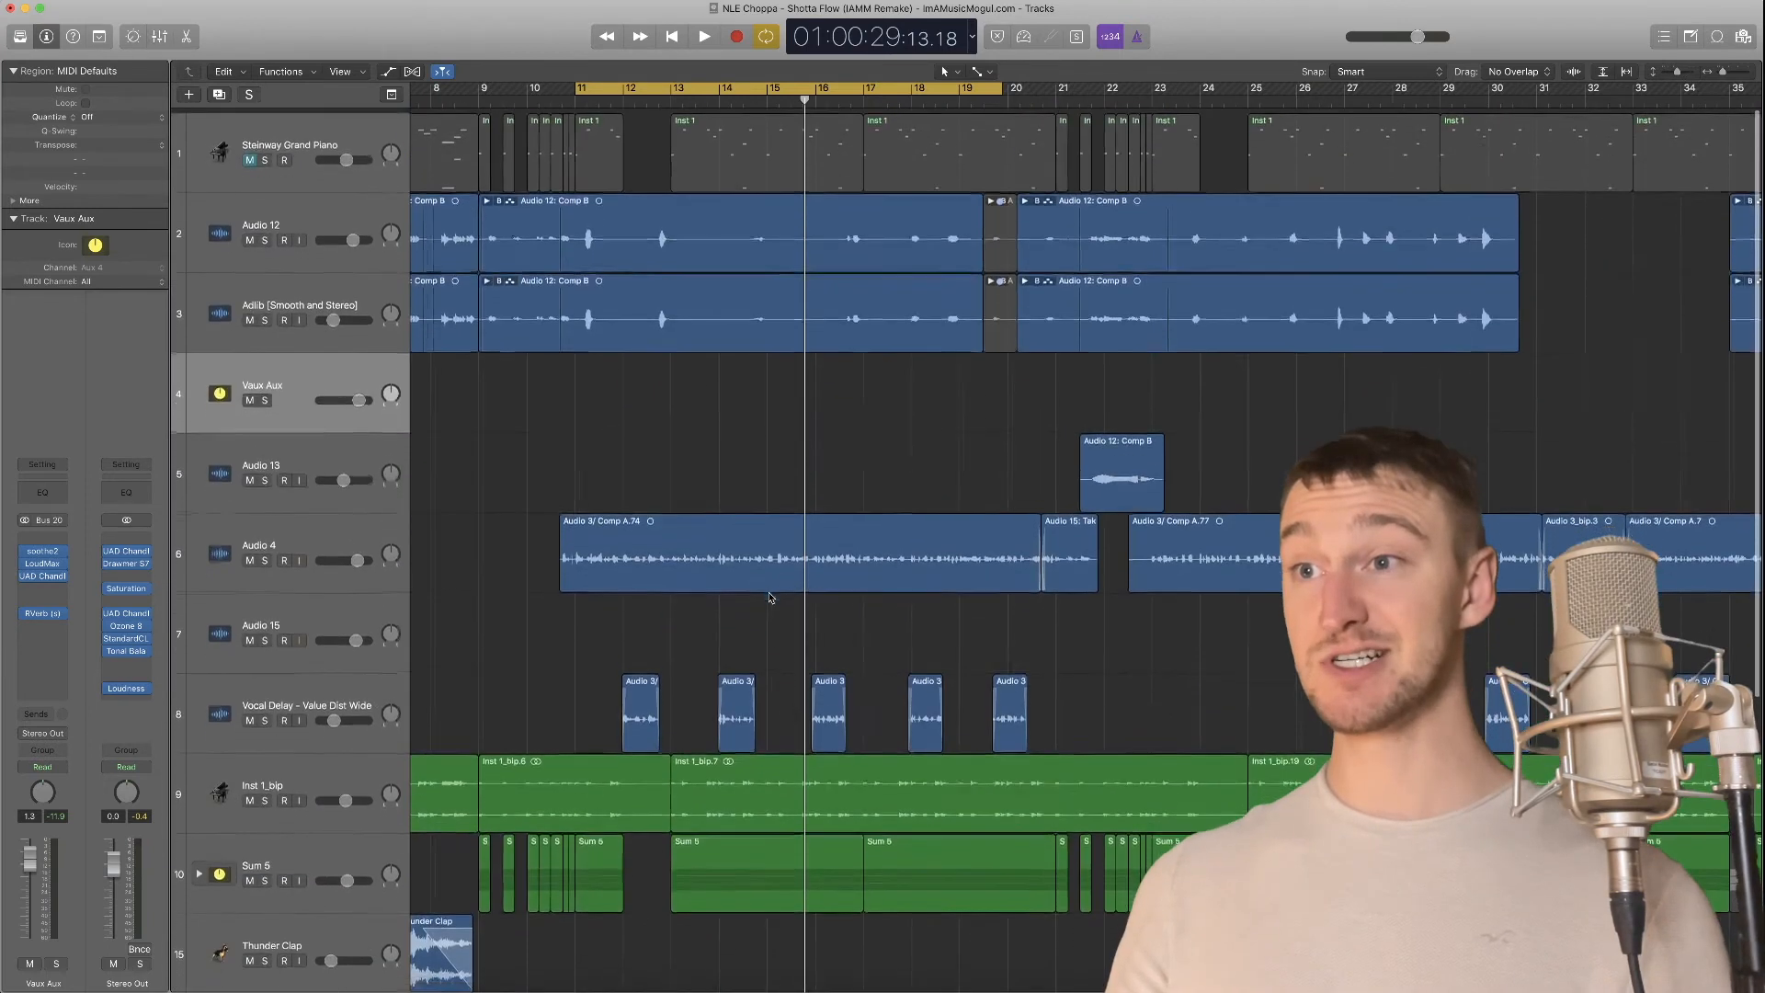
{"action": "scroll", "coordinate": [770, 598], "scroll_direction": "left", "scroll_amount": 5}
{"action": "left_click", "coordinate": [629, 95]}
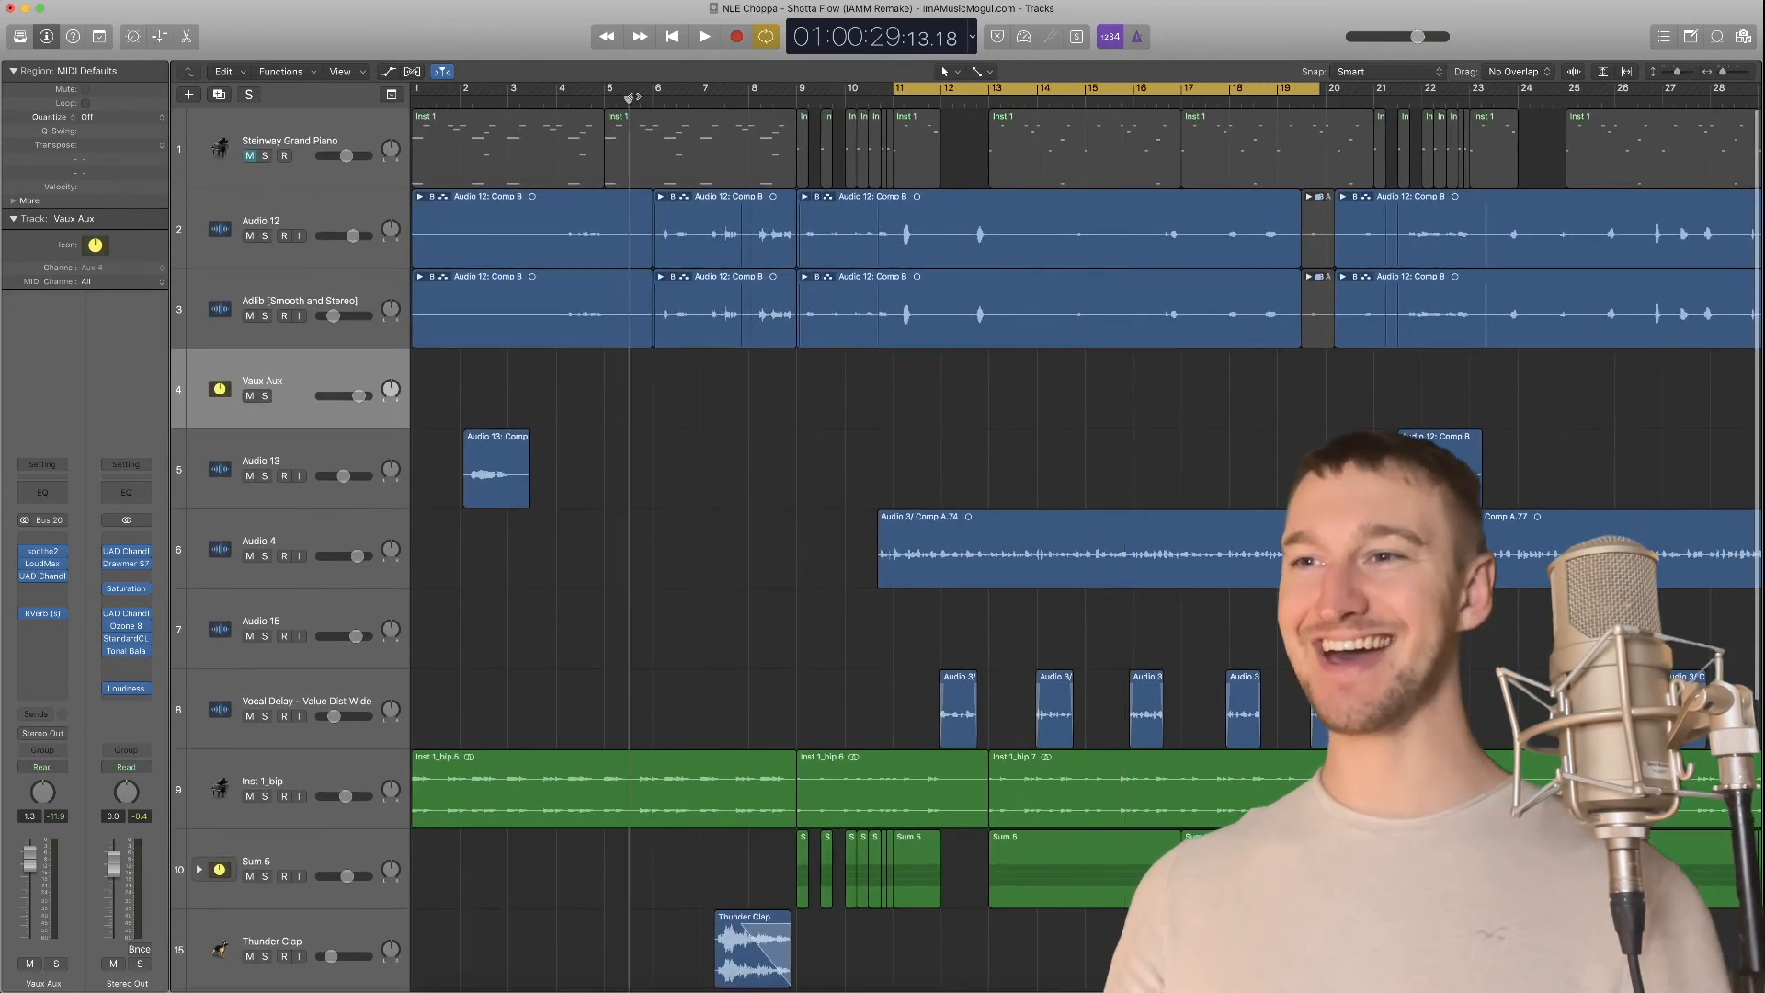
Set the cycle range to span bars 6 to 12 and play the full mix from just before it
{"action": "key", "text": "x"}
{"action": "key", "text": "x"}
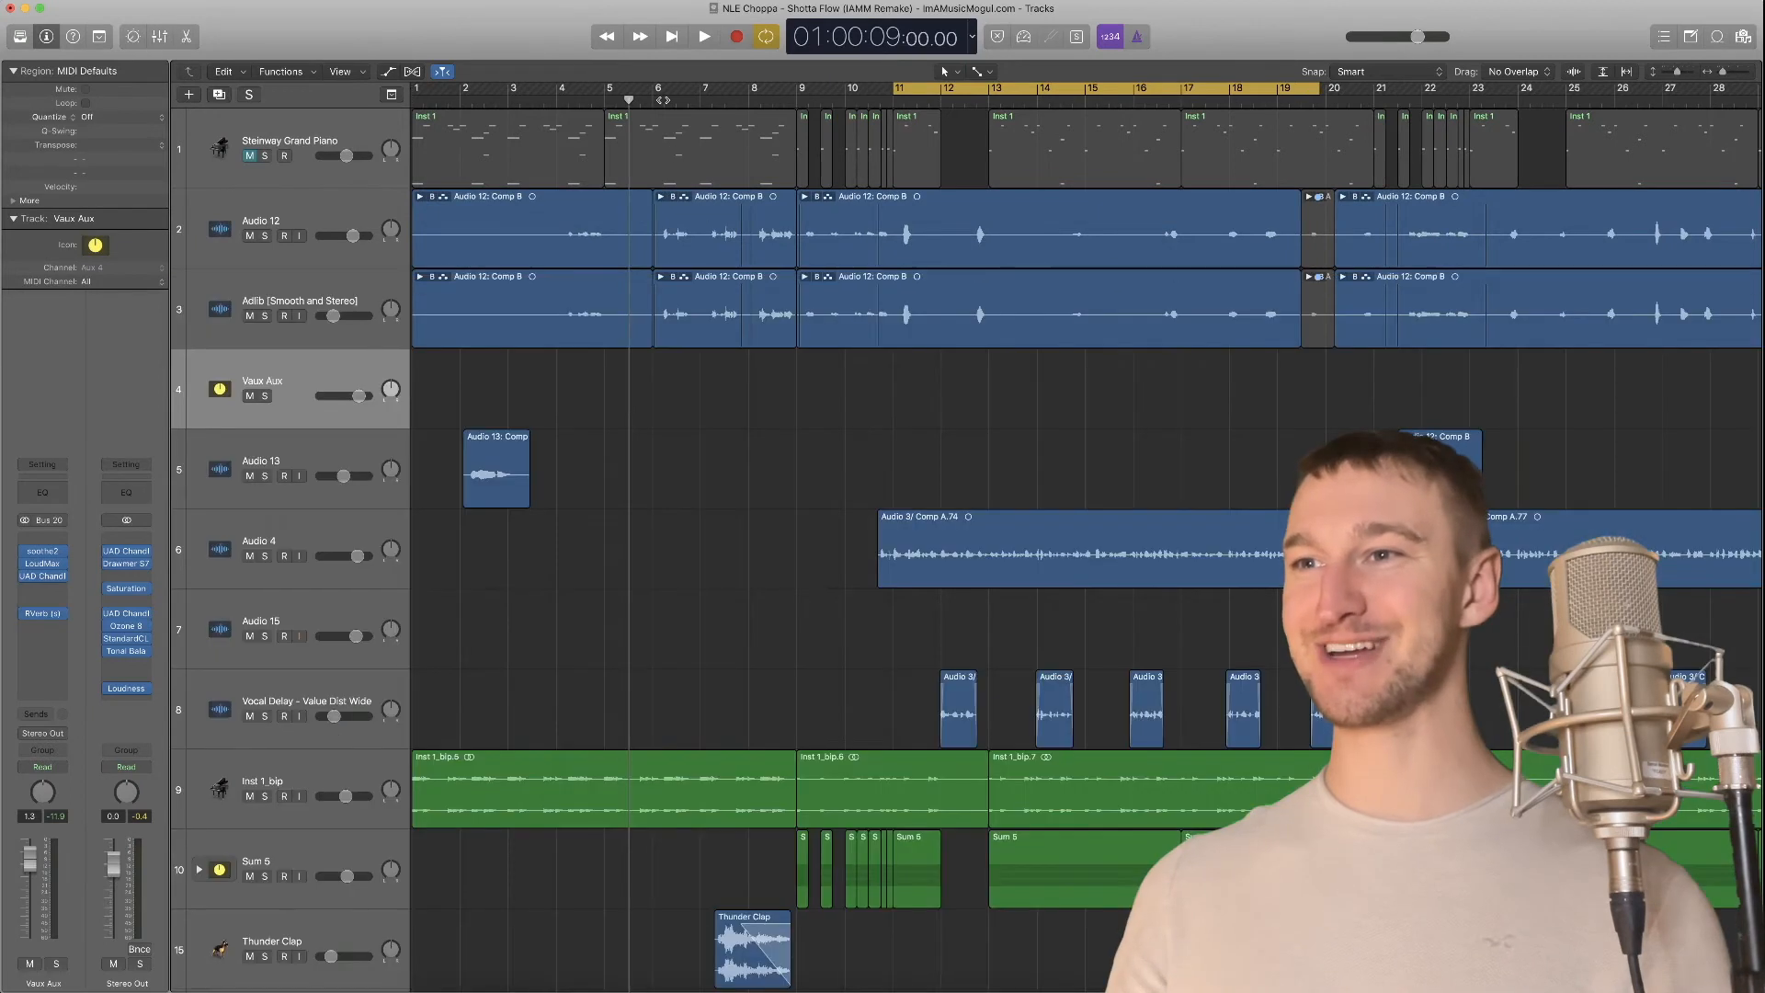
{"action": "left_click_drag", "start_coordinate": [656, 92], "coordinate": [947, 94]}
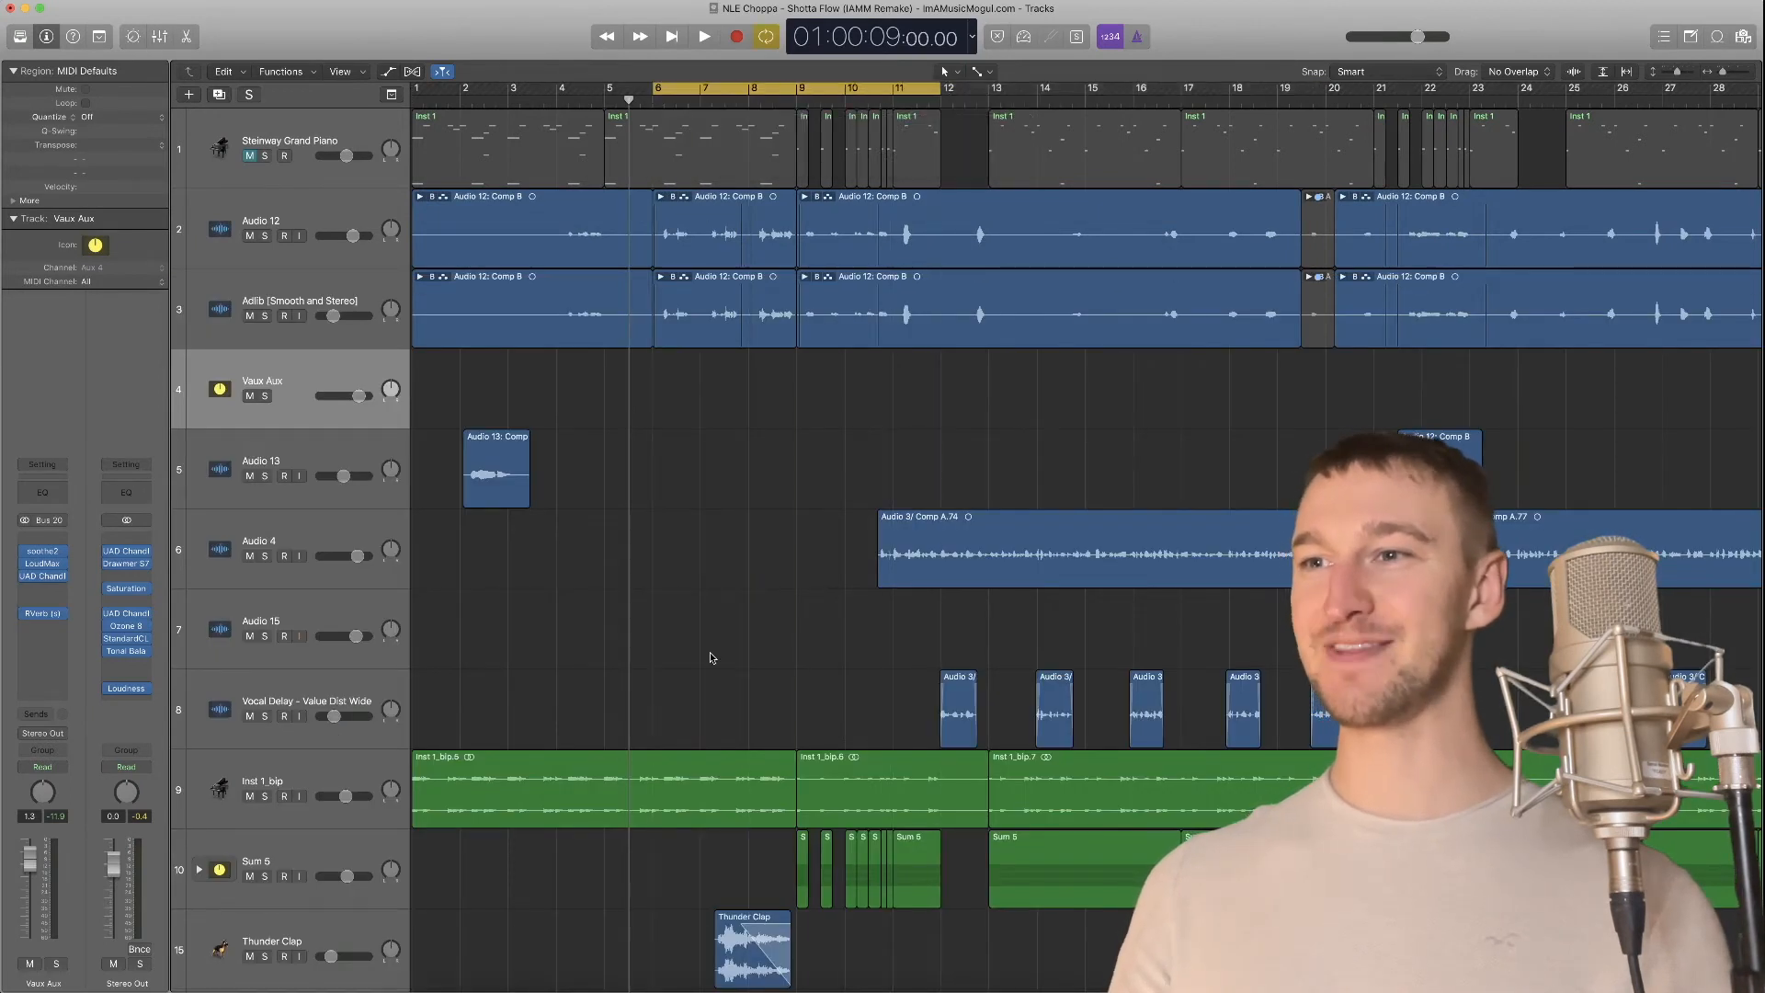
{"action": "key", "text": "space"}
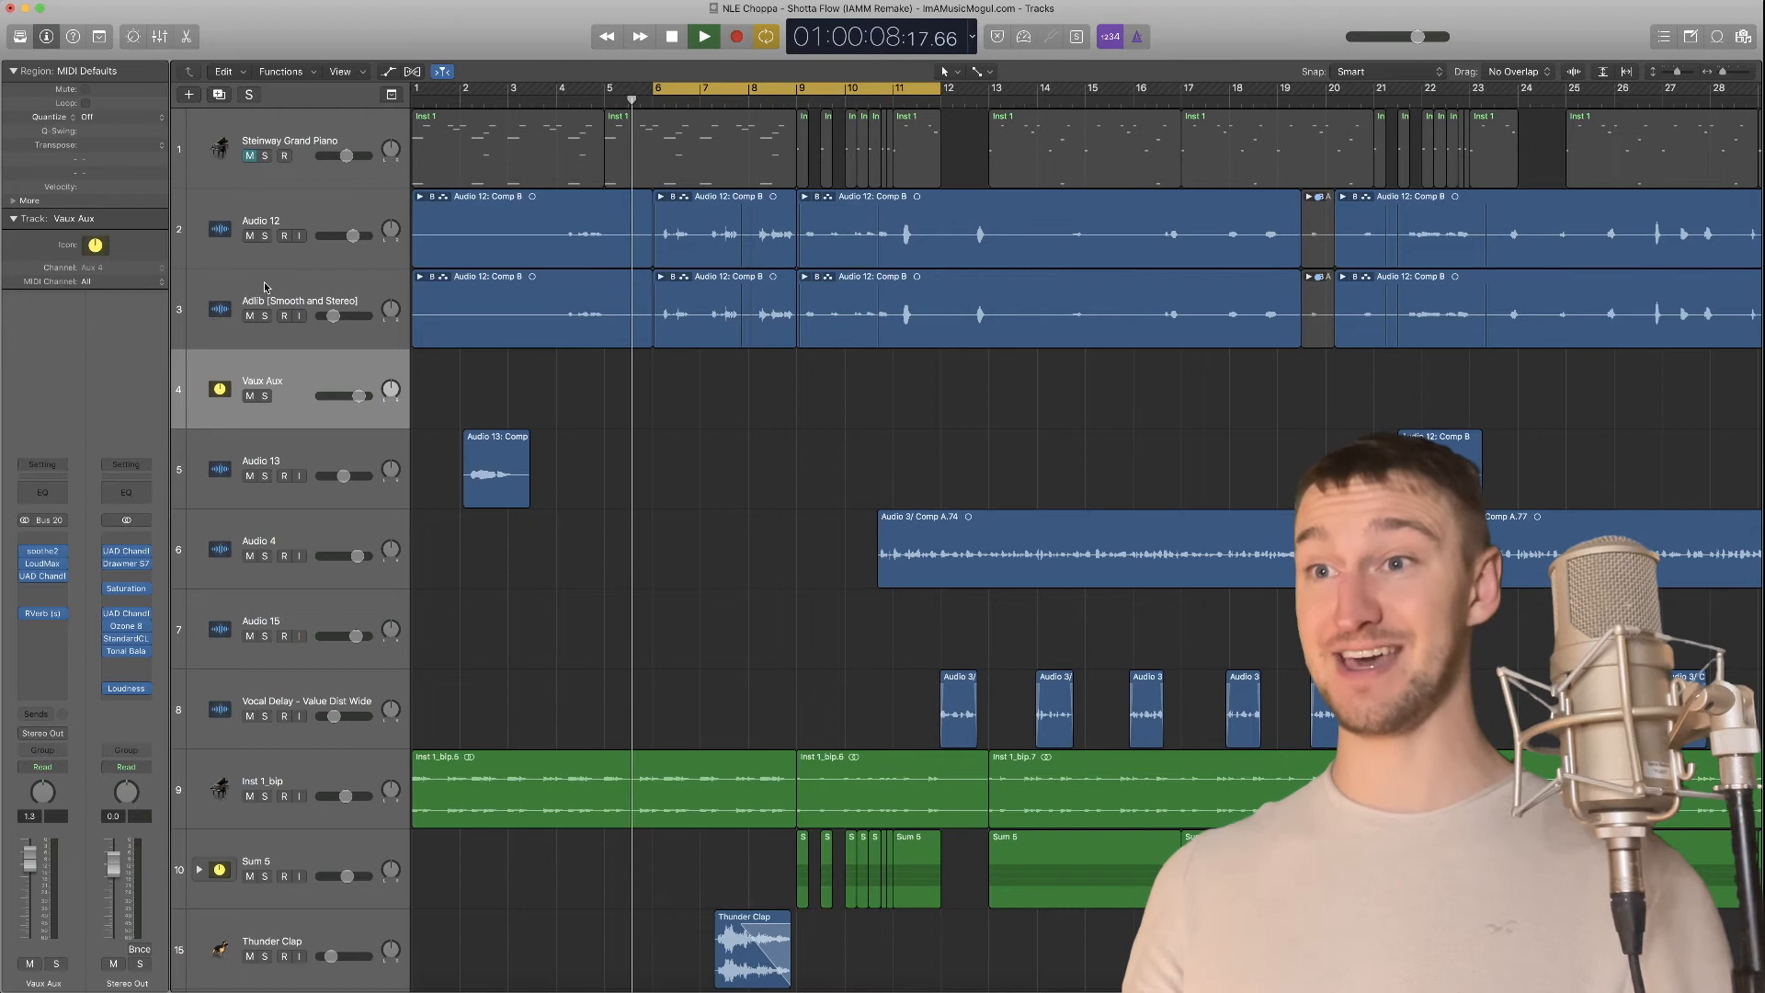
Select and solo the Audio 12 track, and show the Bus 17 aux fed by its send beside its channel strip
{"action": "left_click", "coordinate": [294, 236]}
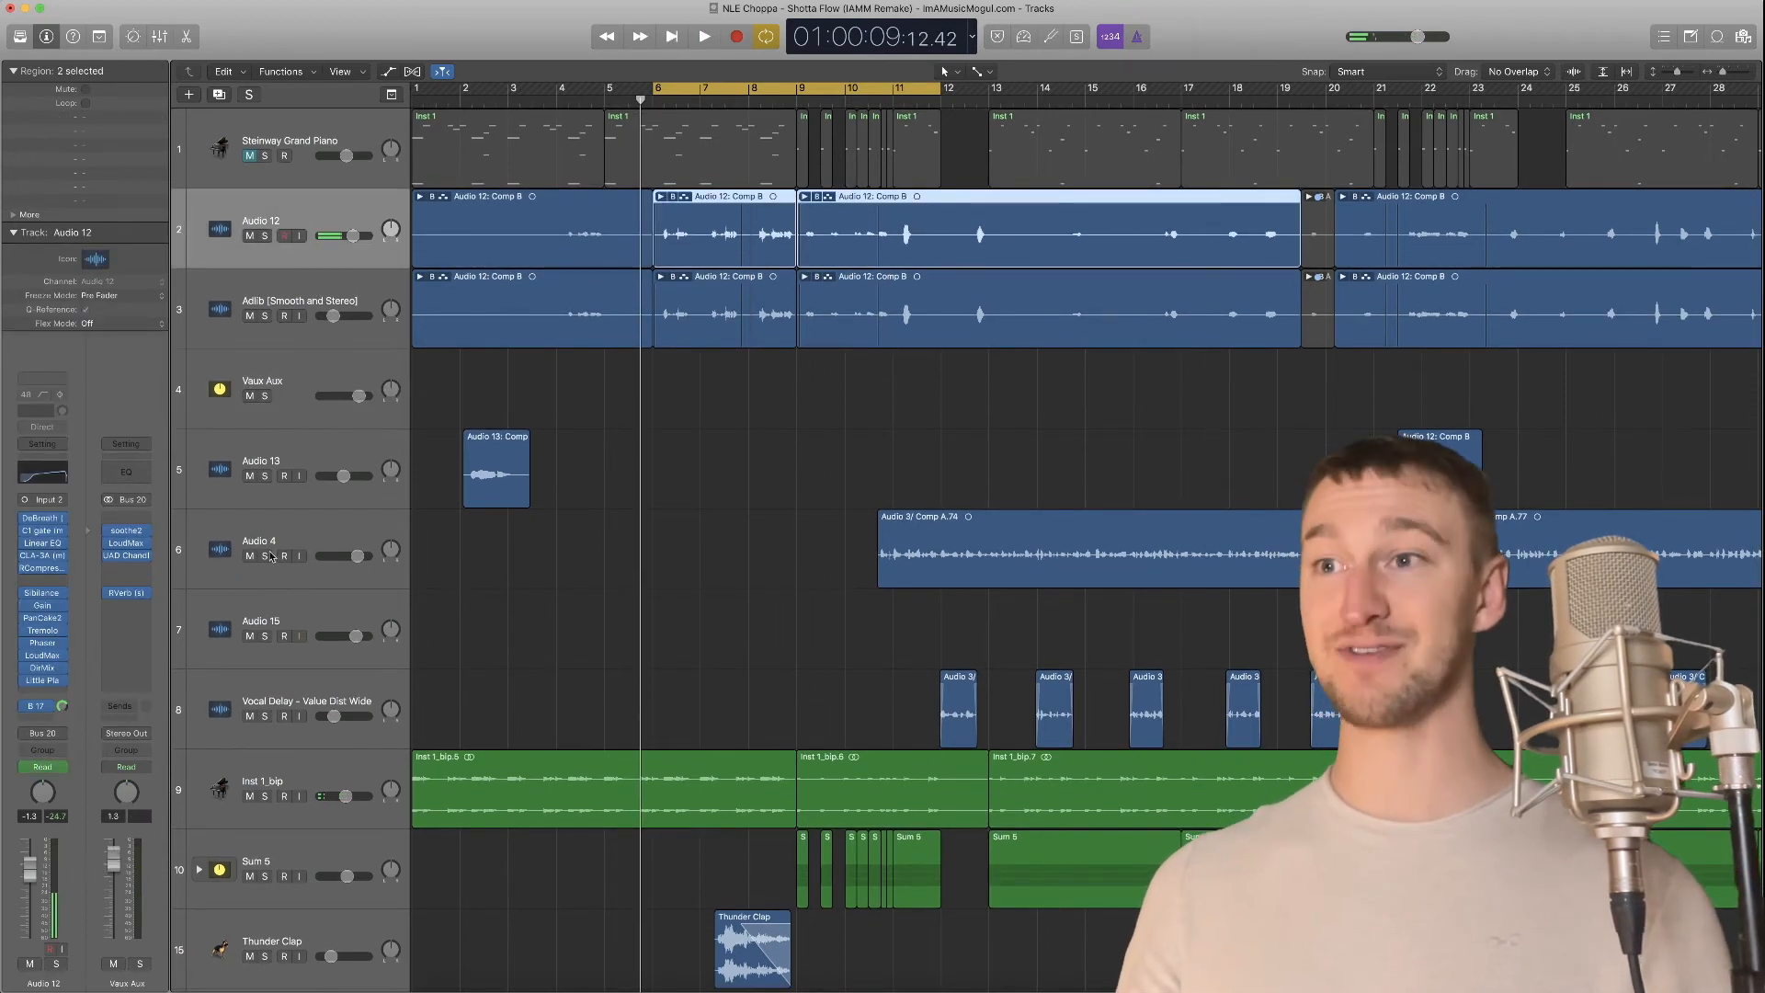
{"action": "left_click", "coordinate": [266, 236]}
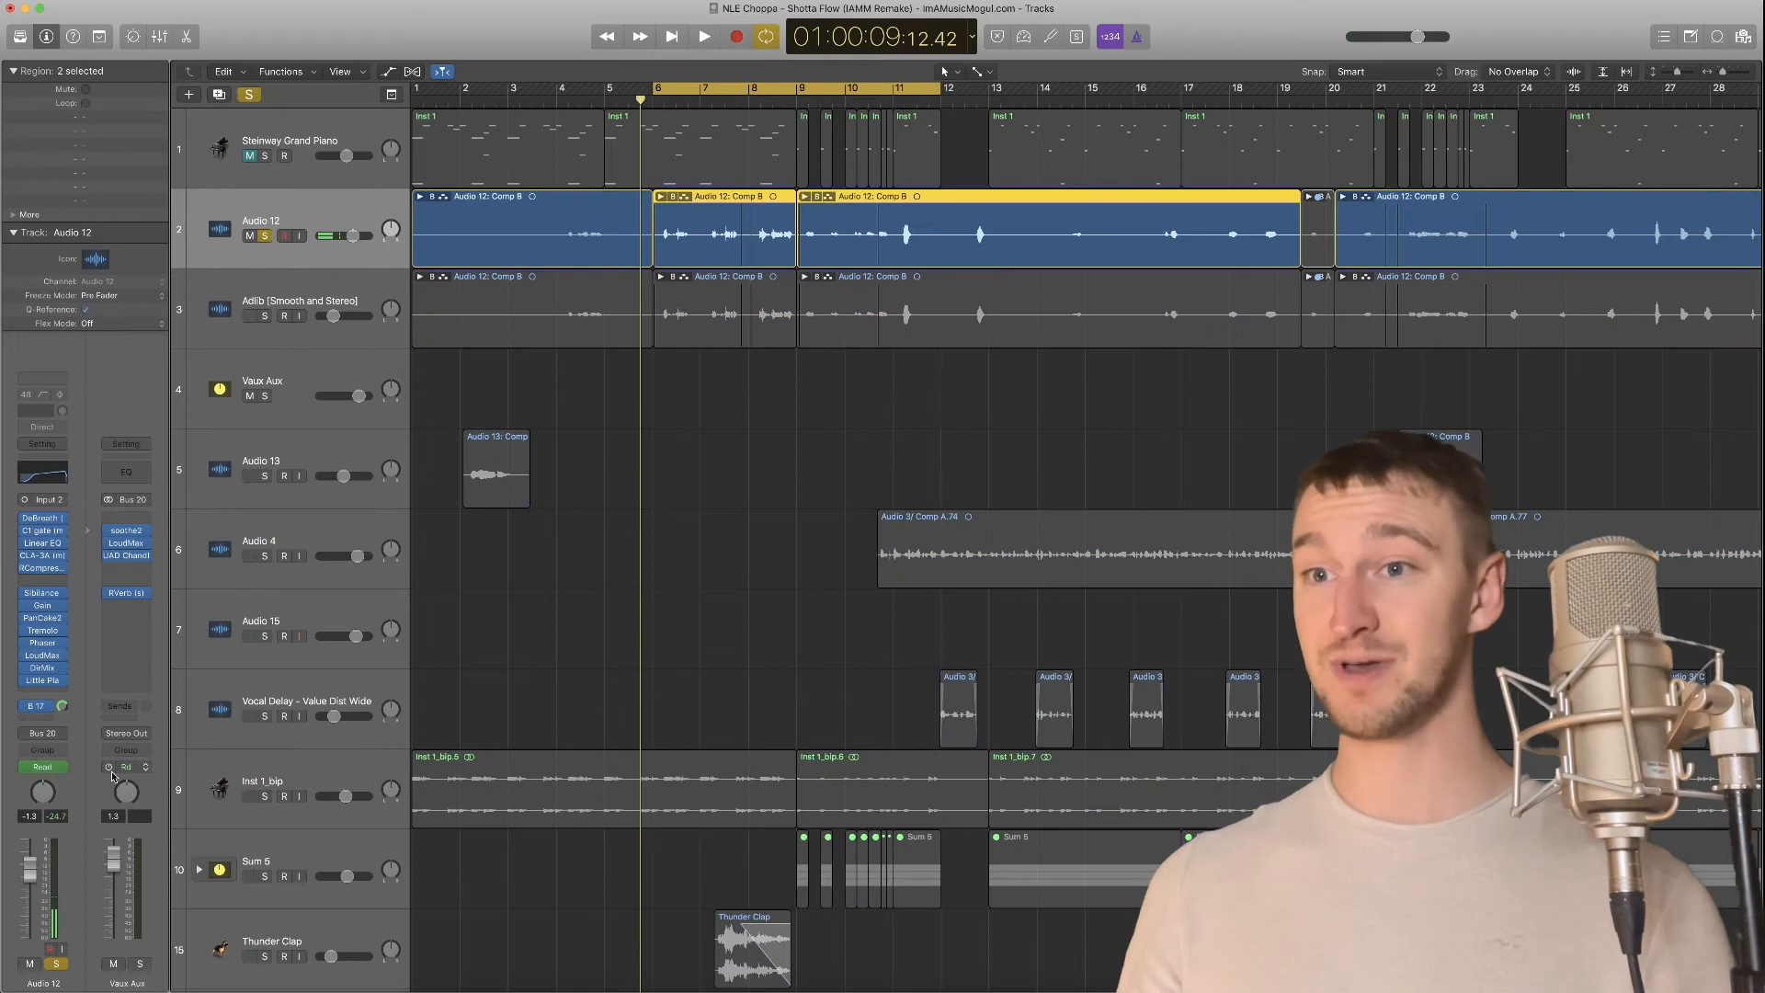
{"action": "left_click", "coordinate": [39, 705]}
{"action": "left_click", "coordinate": [144, 577]}
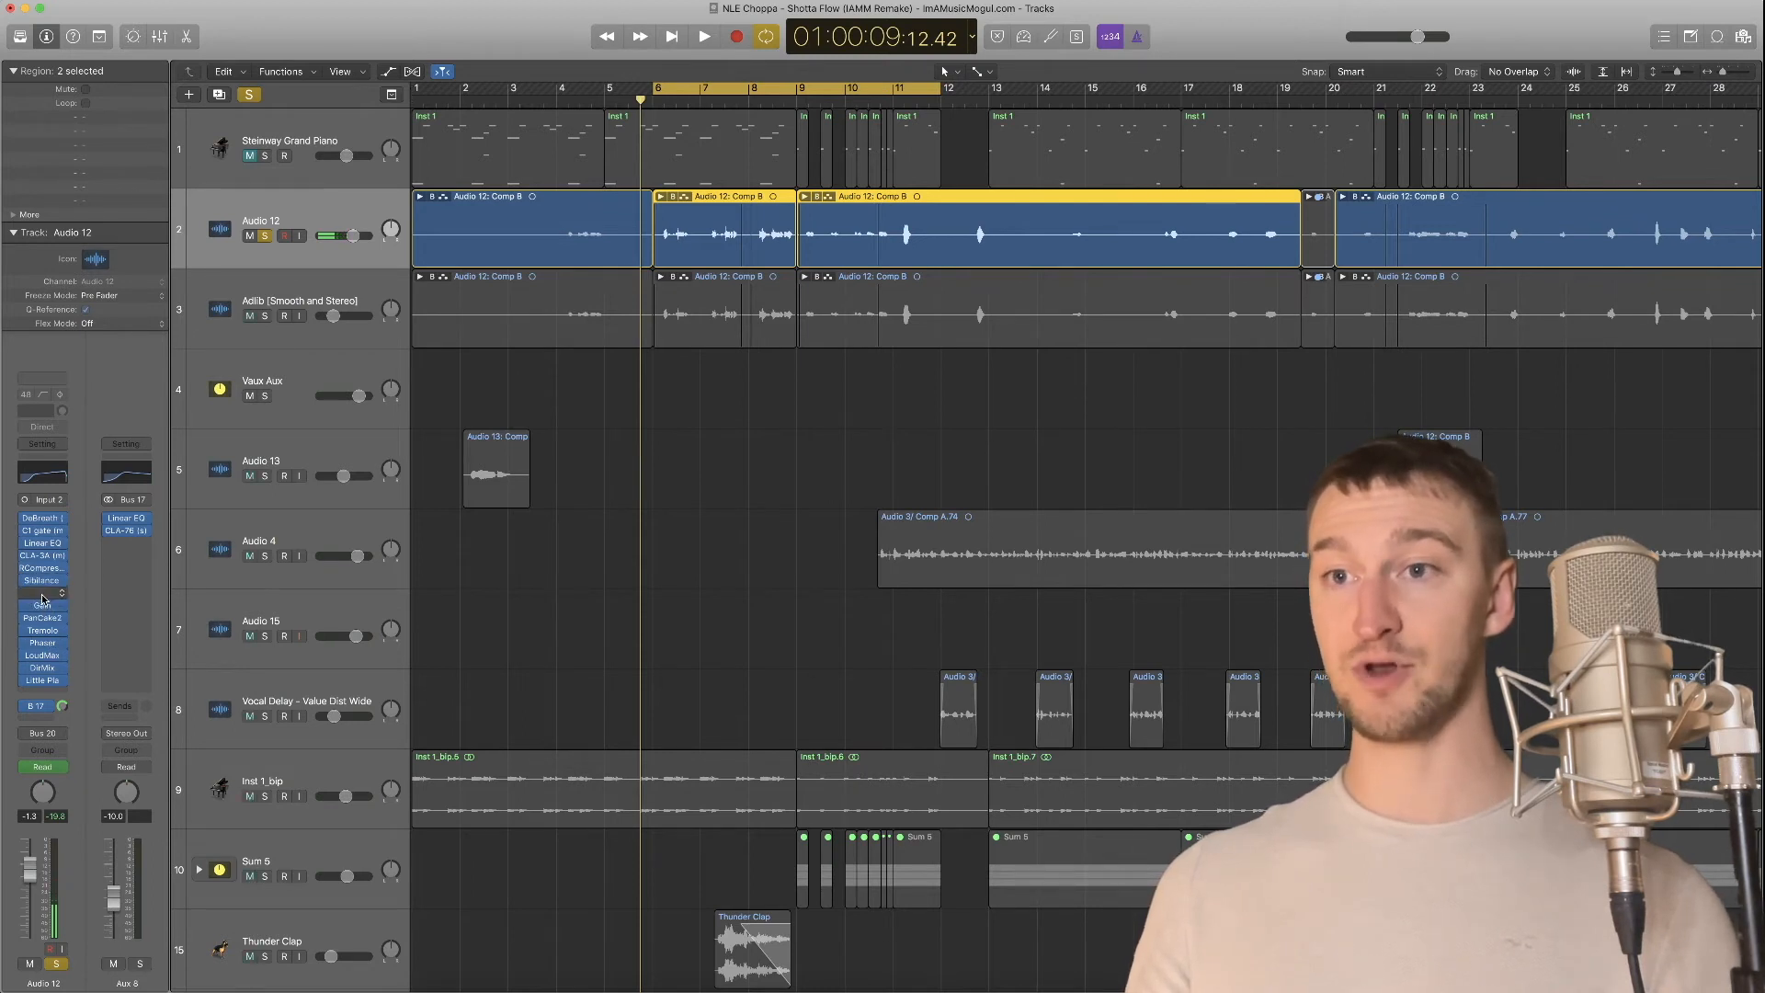
Play the soloed Audio 12 with PanCake2 open, and bring up its Tremolo and Phaser plug-in settings
{"action": "left_click", "coordinate": [44, 623]}
{"action": "key", "text": "space"}
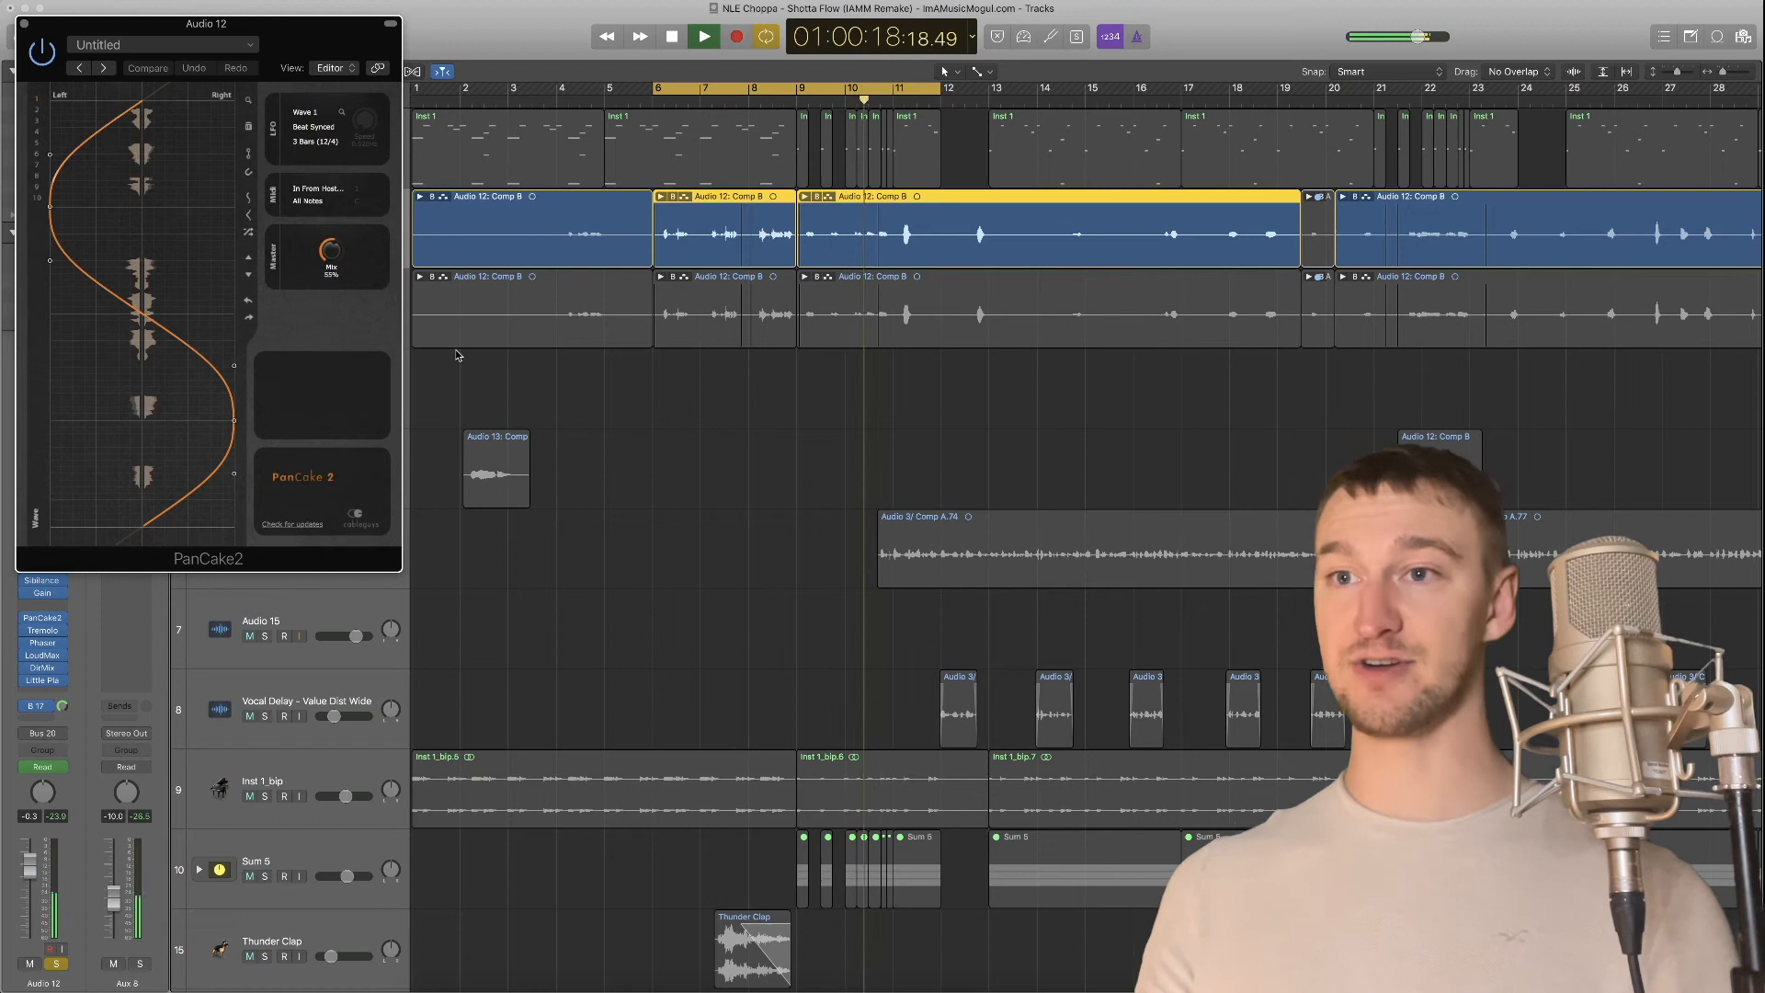
{"action": "left_click", "coordinate": [64, 631]}
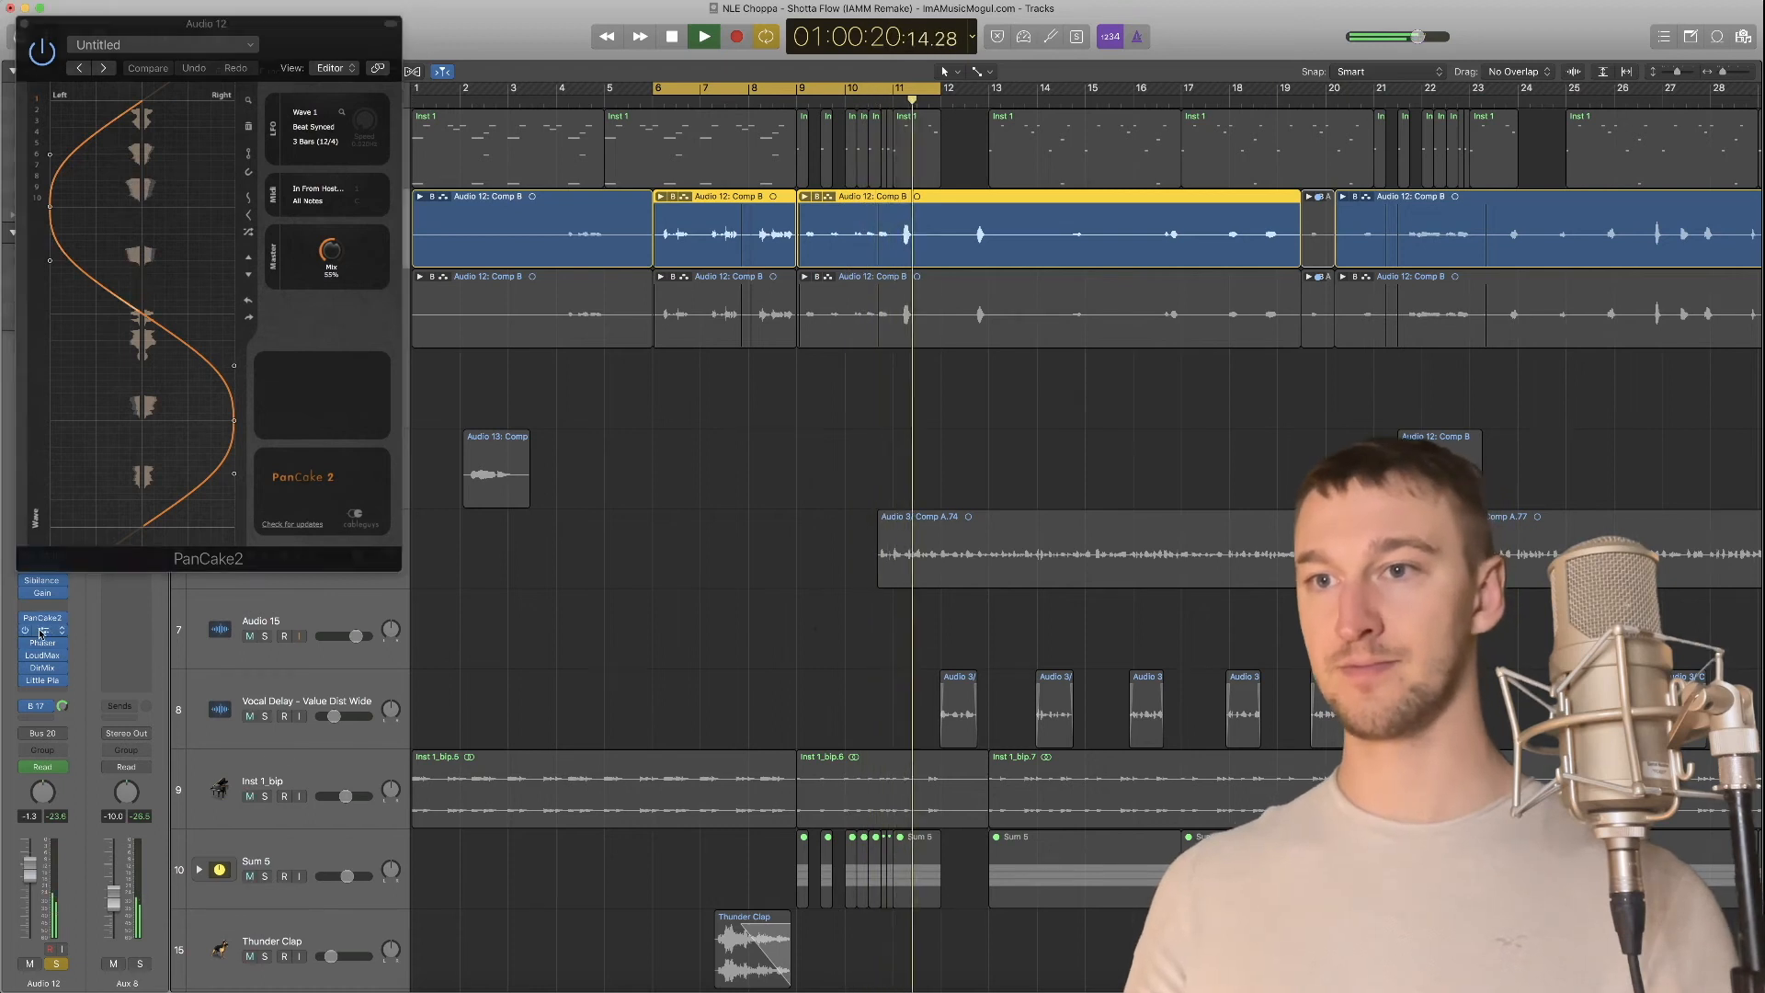
{"action": "key", "text": "space"}
{"action": "left_click_drag", "start_coordinate": [300, 63], "coordinate": [507, 165]}
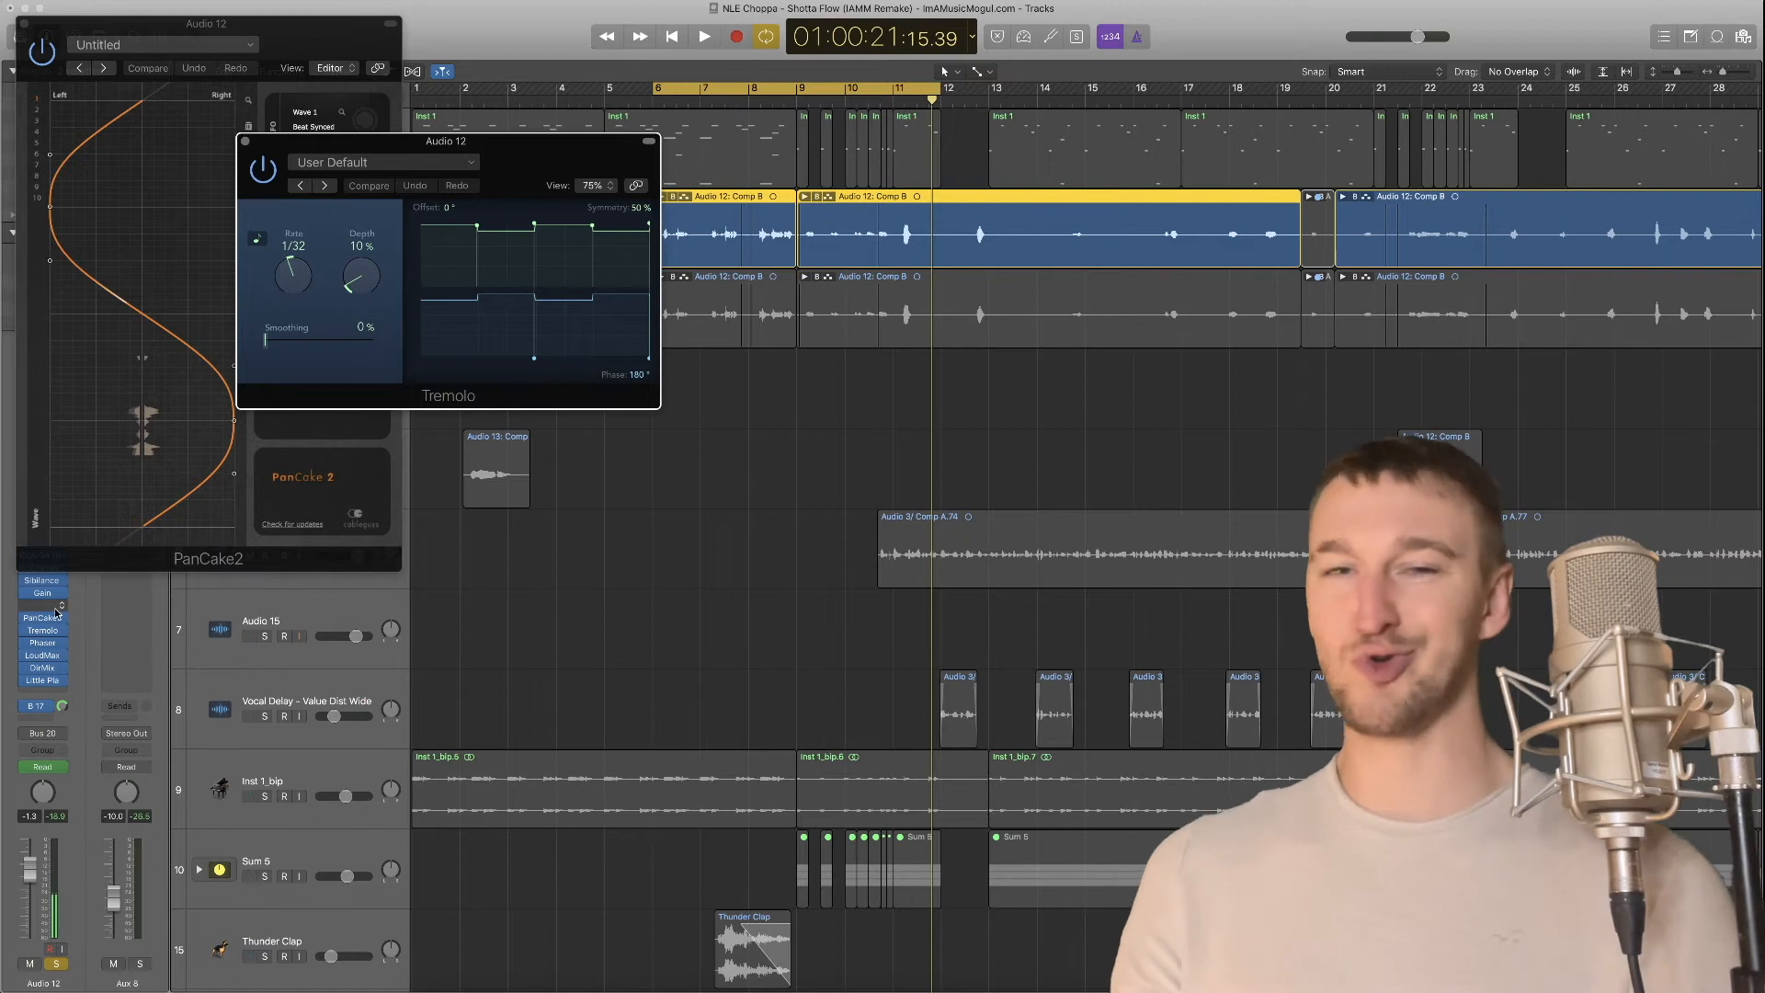
{"action": "left_click", "coordinate": [41, 646]}
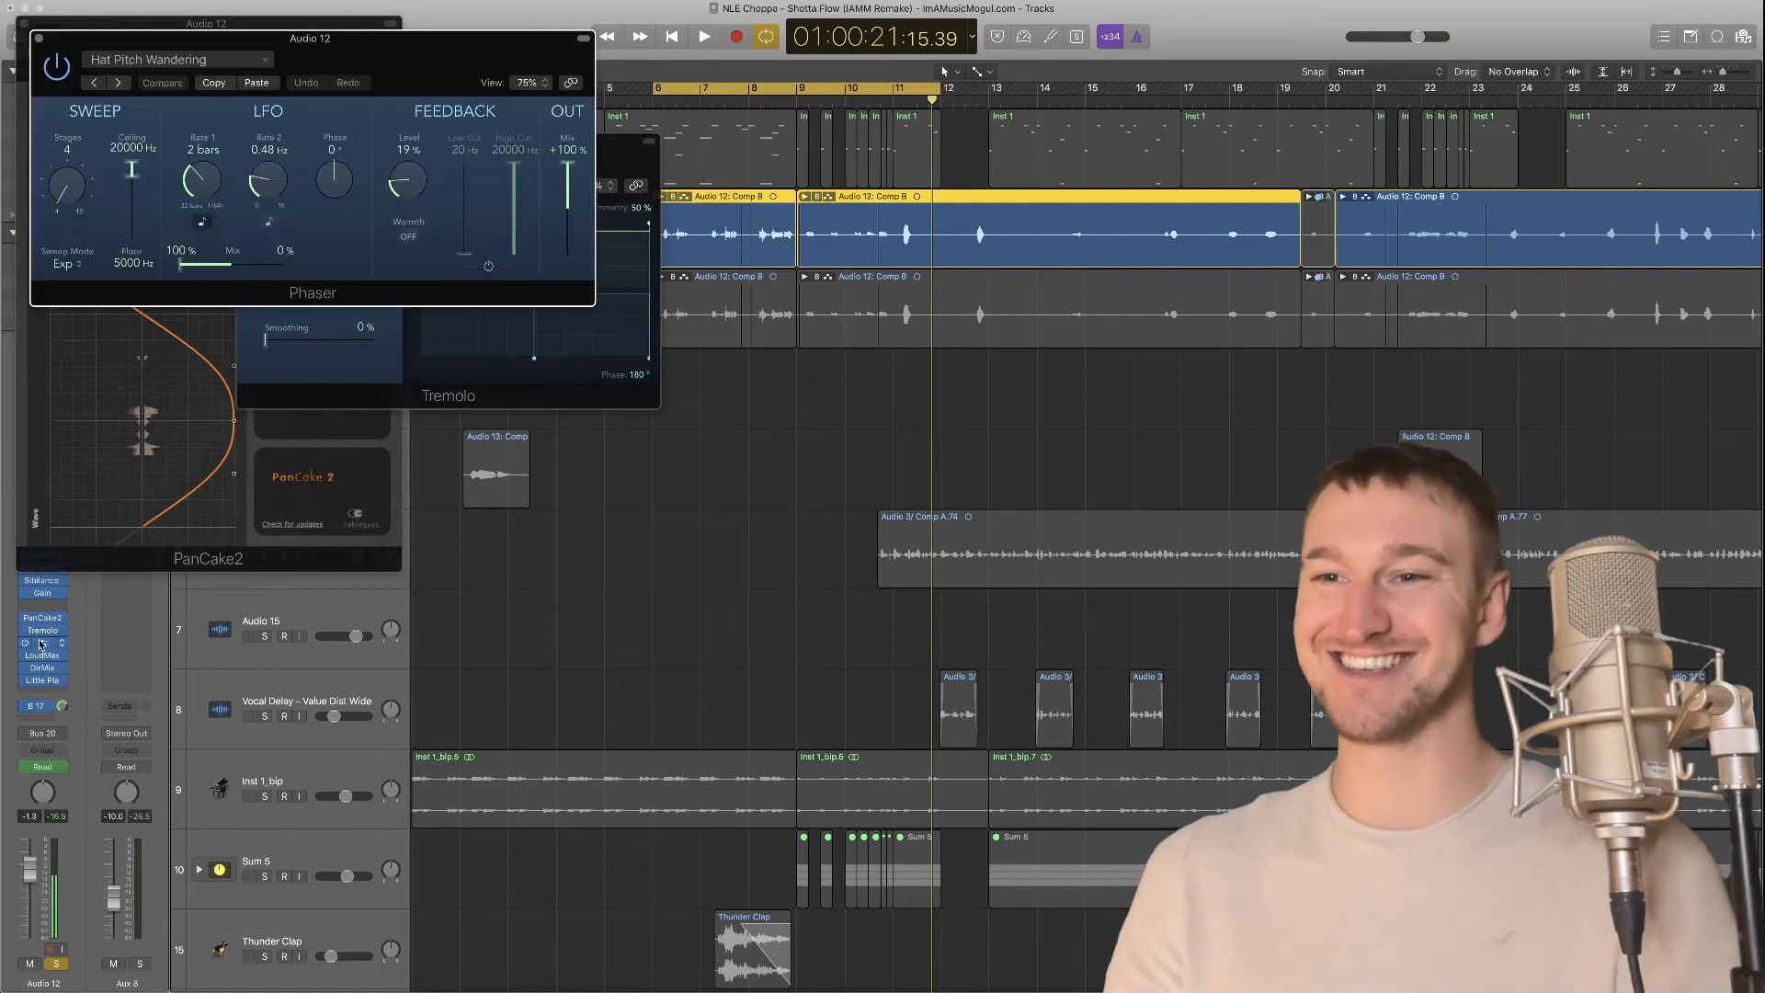
Play the soloed Audio 12 through the cycled section while closing its PanCake2, Tremolo and Phaser windows
{"action": "left_click", "coordinate": [29, 23]}
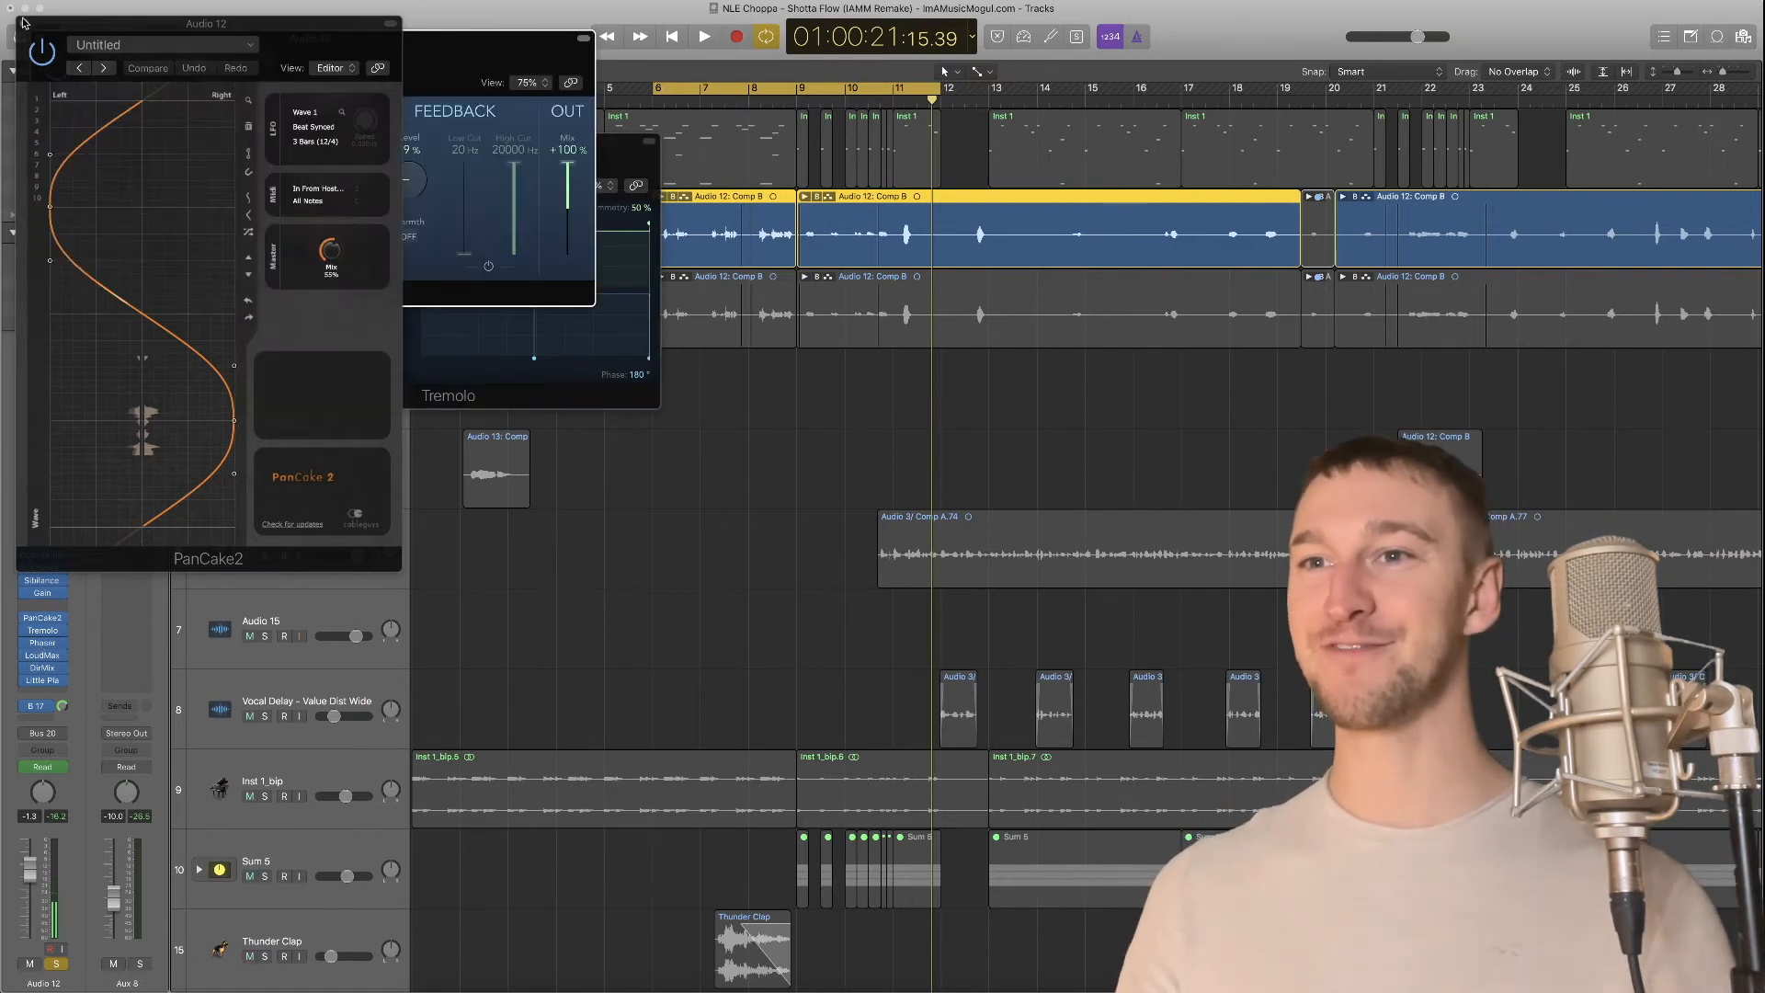
{"action": "key", "text": "space"}
{"action": "left_click_drag", "start_coordinate": [389, 58], "coordinate": [708, 241]}
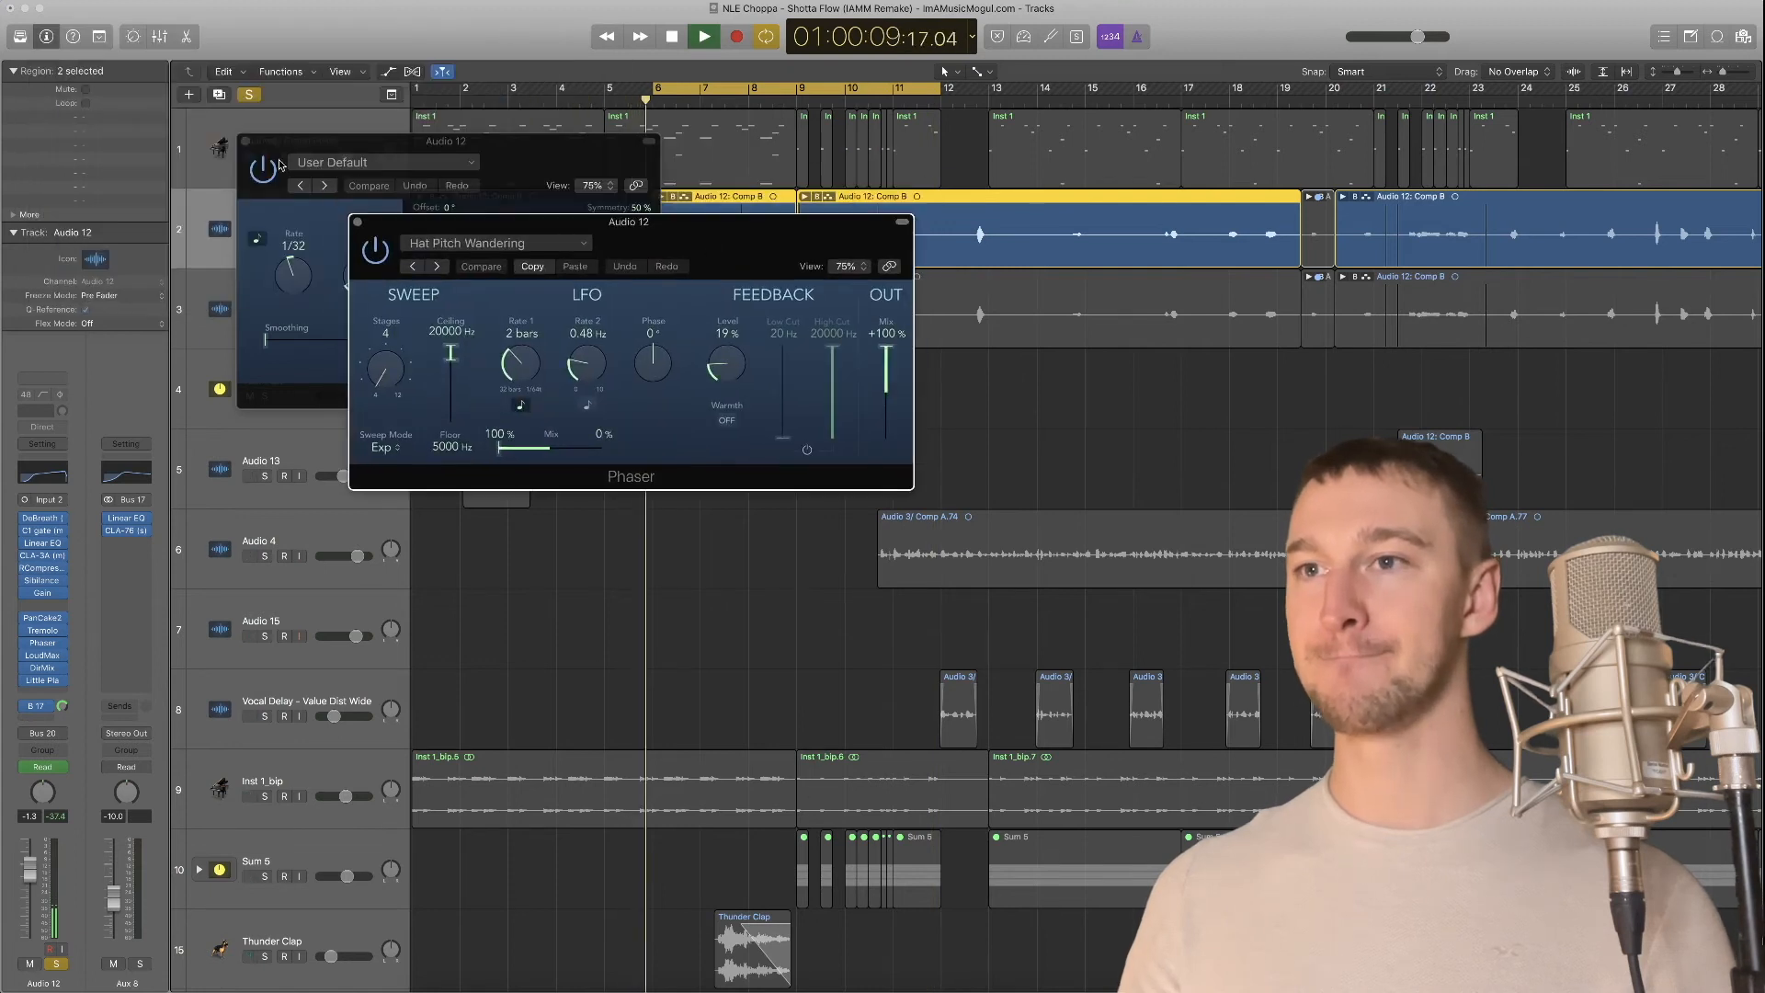
{"action": "left_click", "coordinate": [243, 140]}
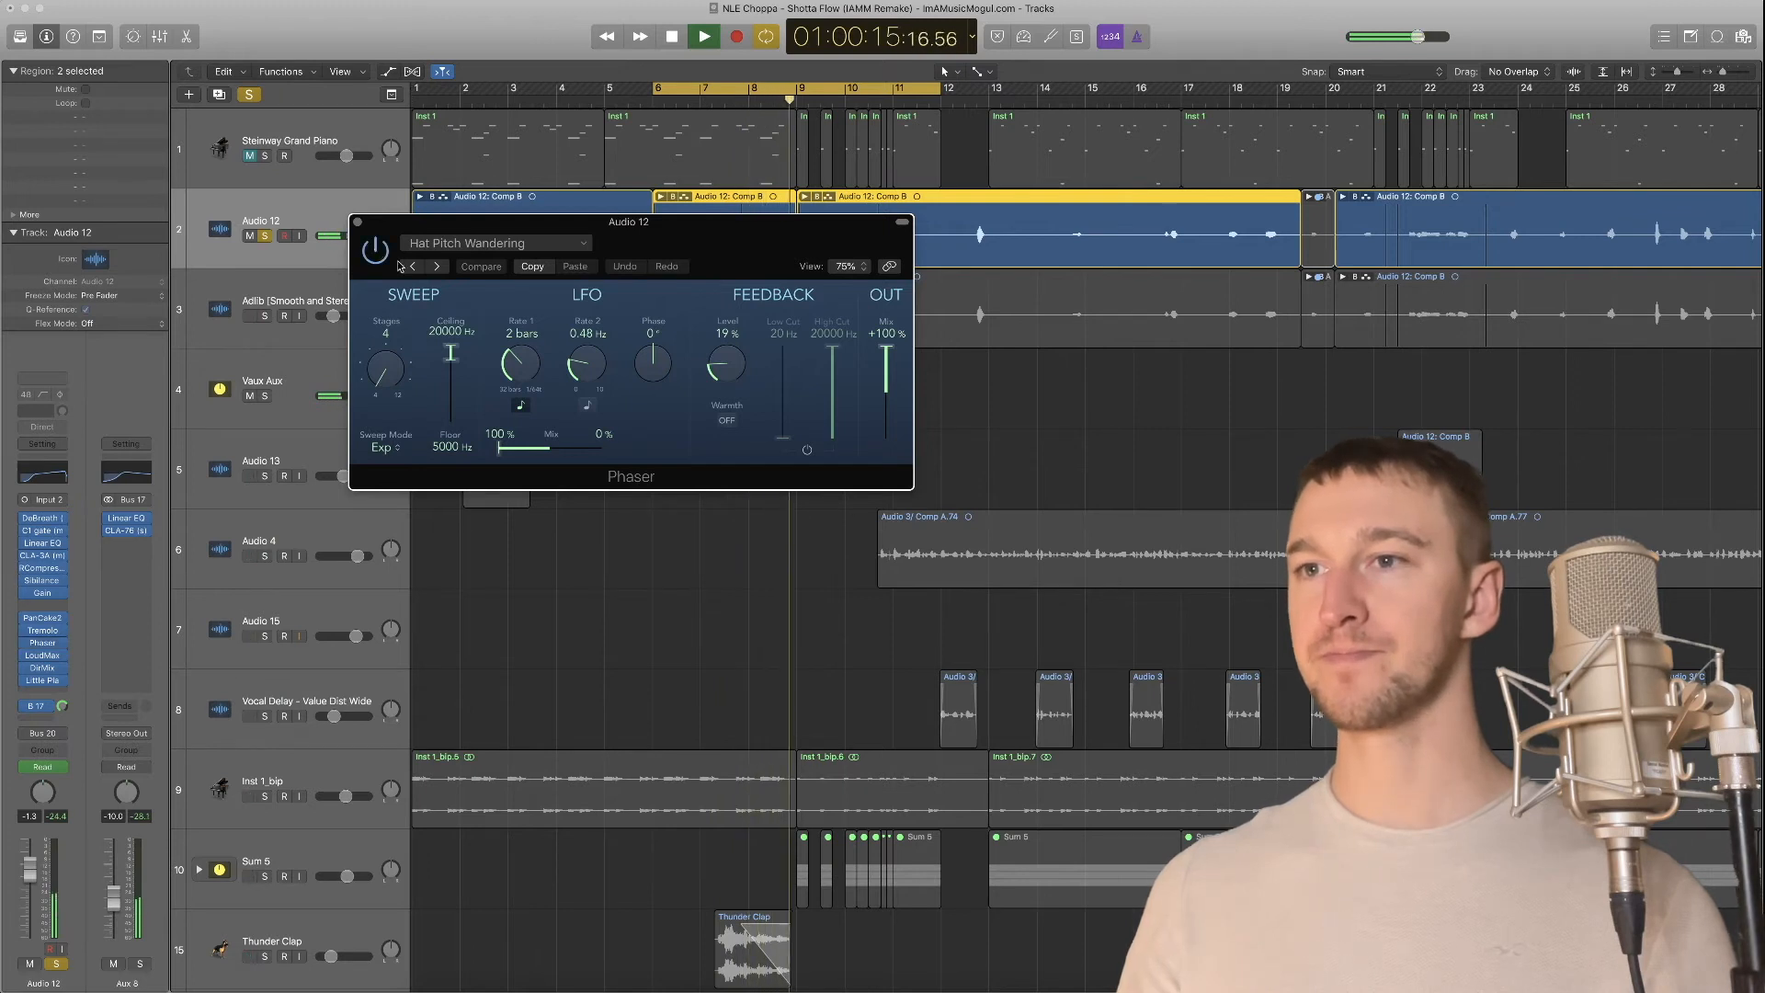
{"action": "left_click", "coordinate": [357, 221]}
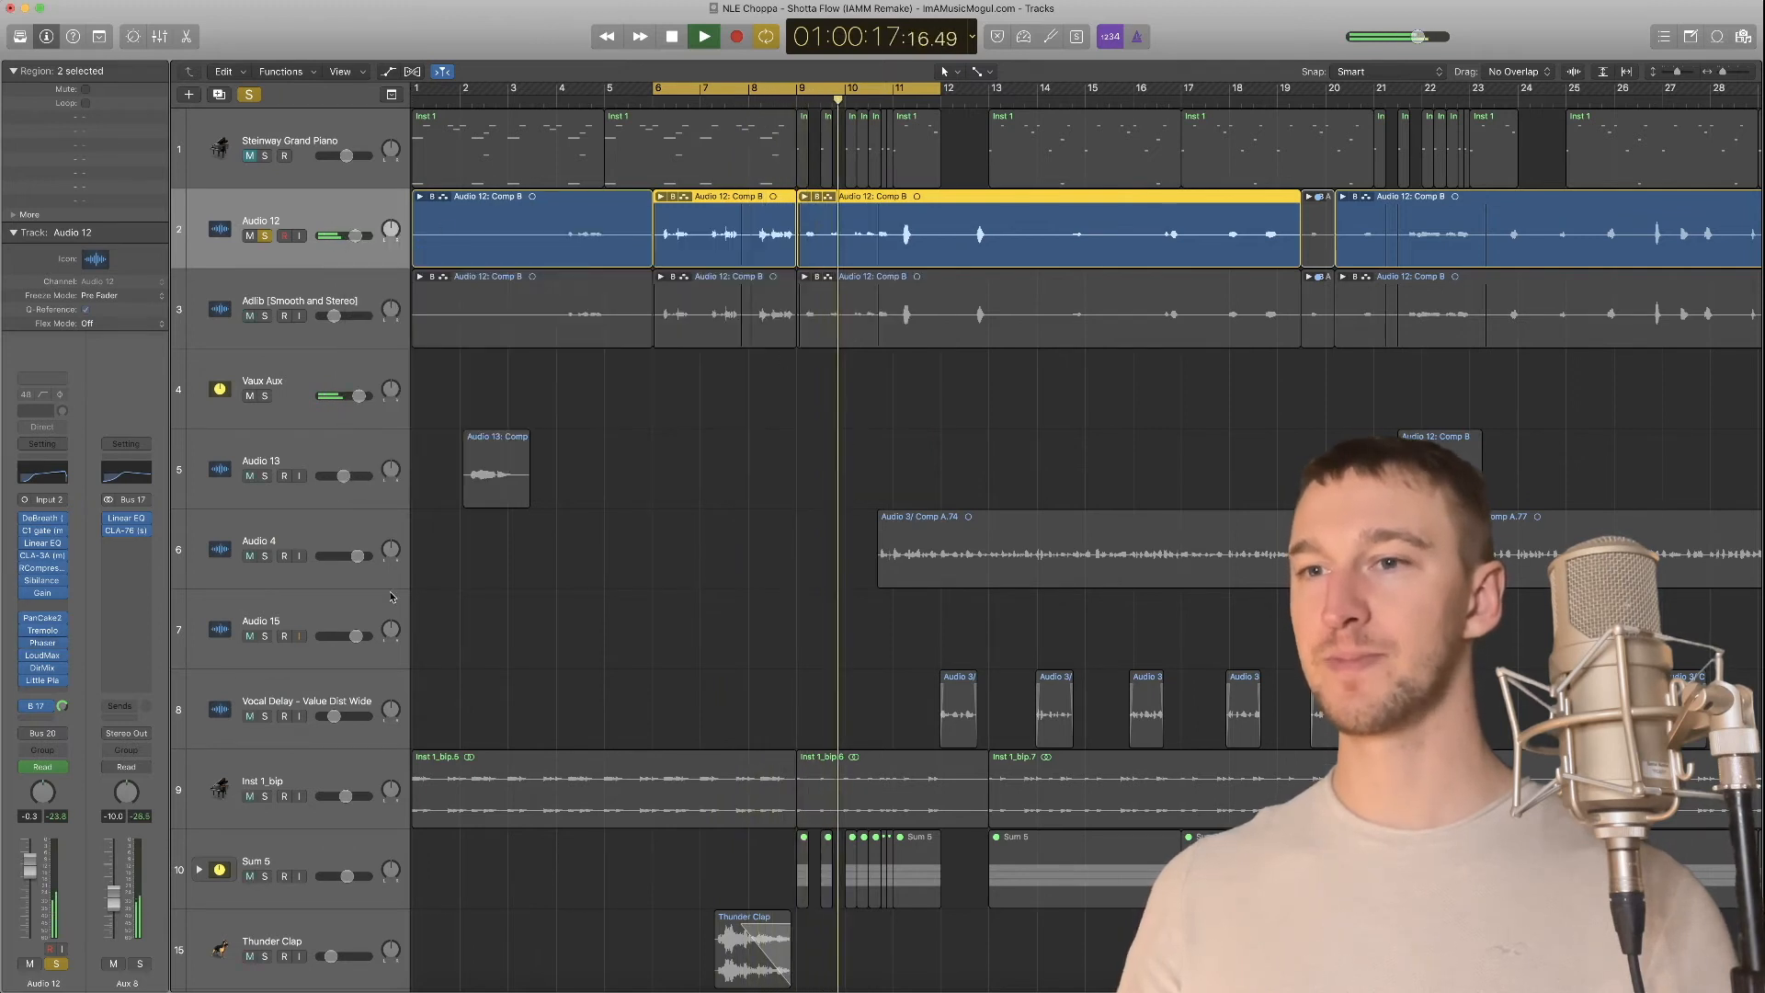
{"action": "key", "text": "space"}
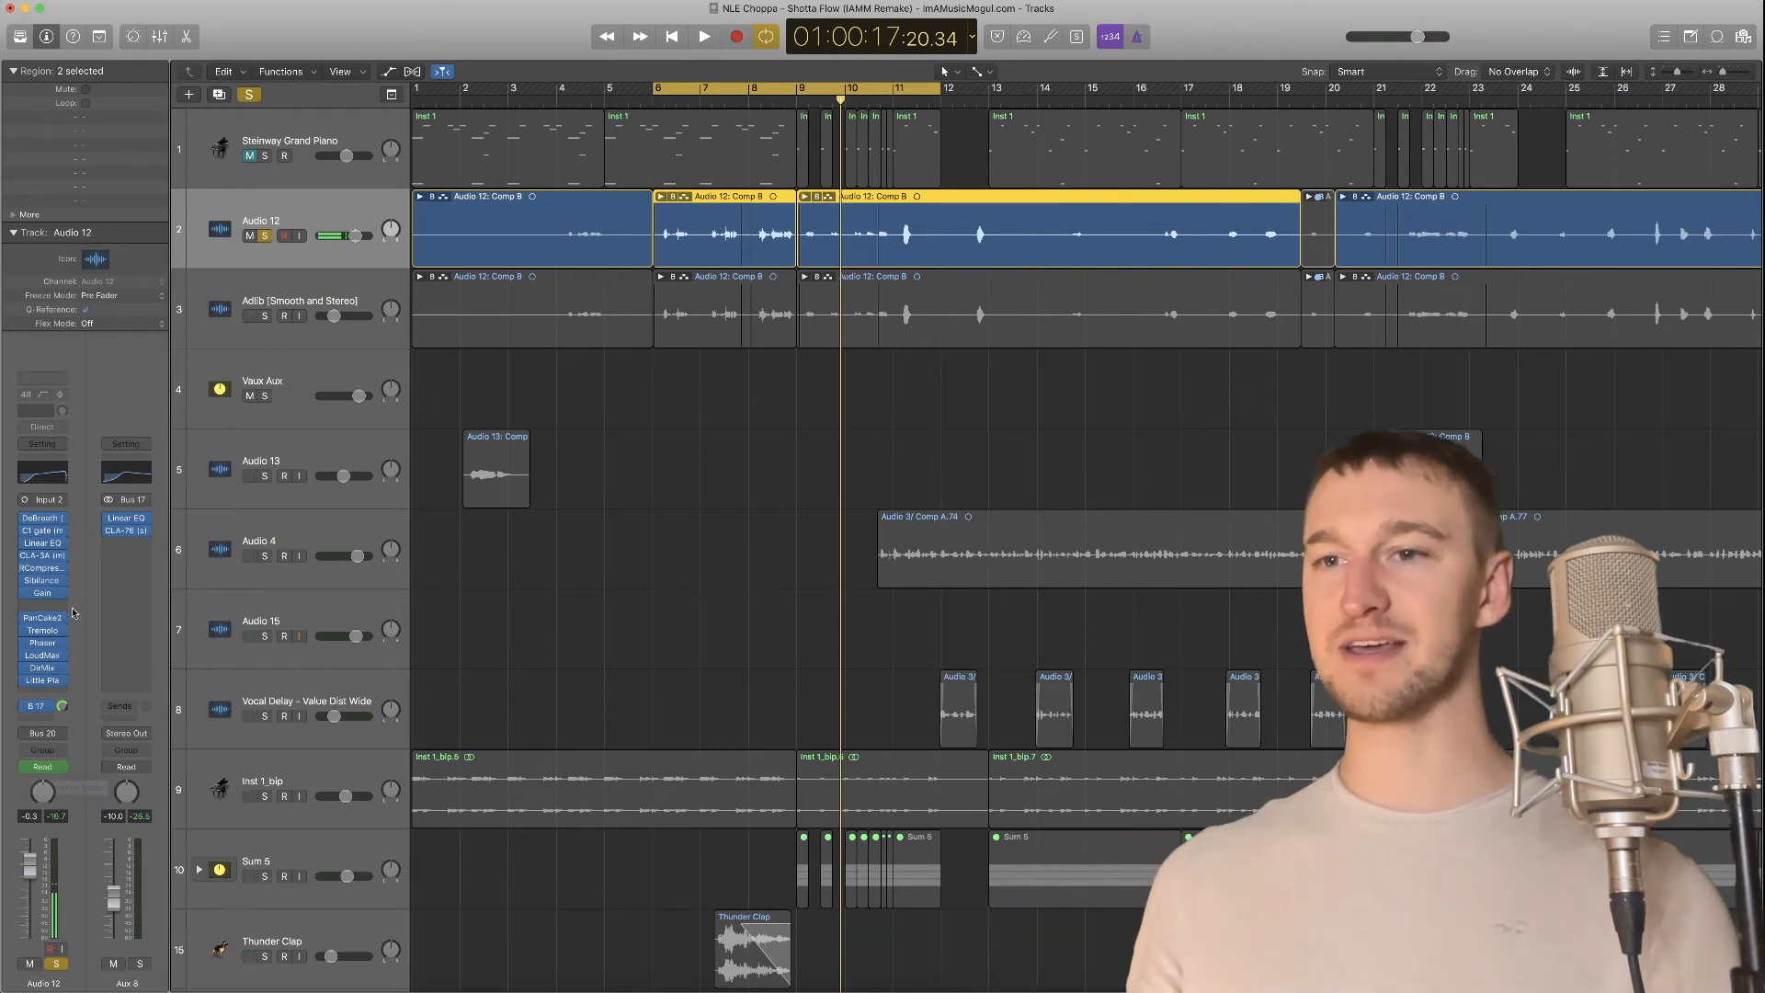
View Audio 12's Direction Mixer settings, close the plug-in window and switch cycle mode off
{"action": "left_click", "coordinate": [42, 669]}
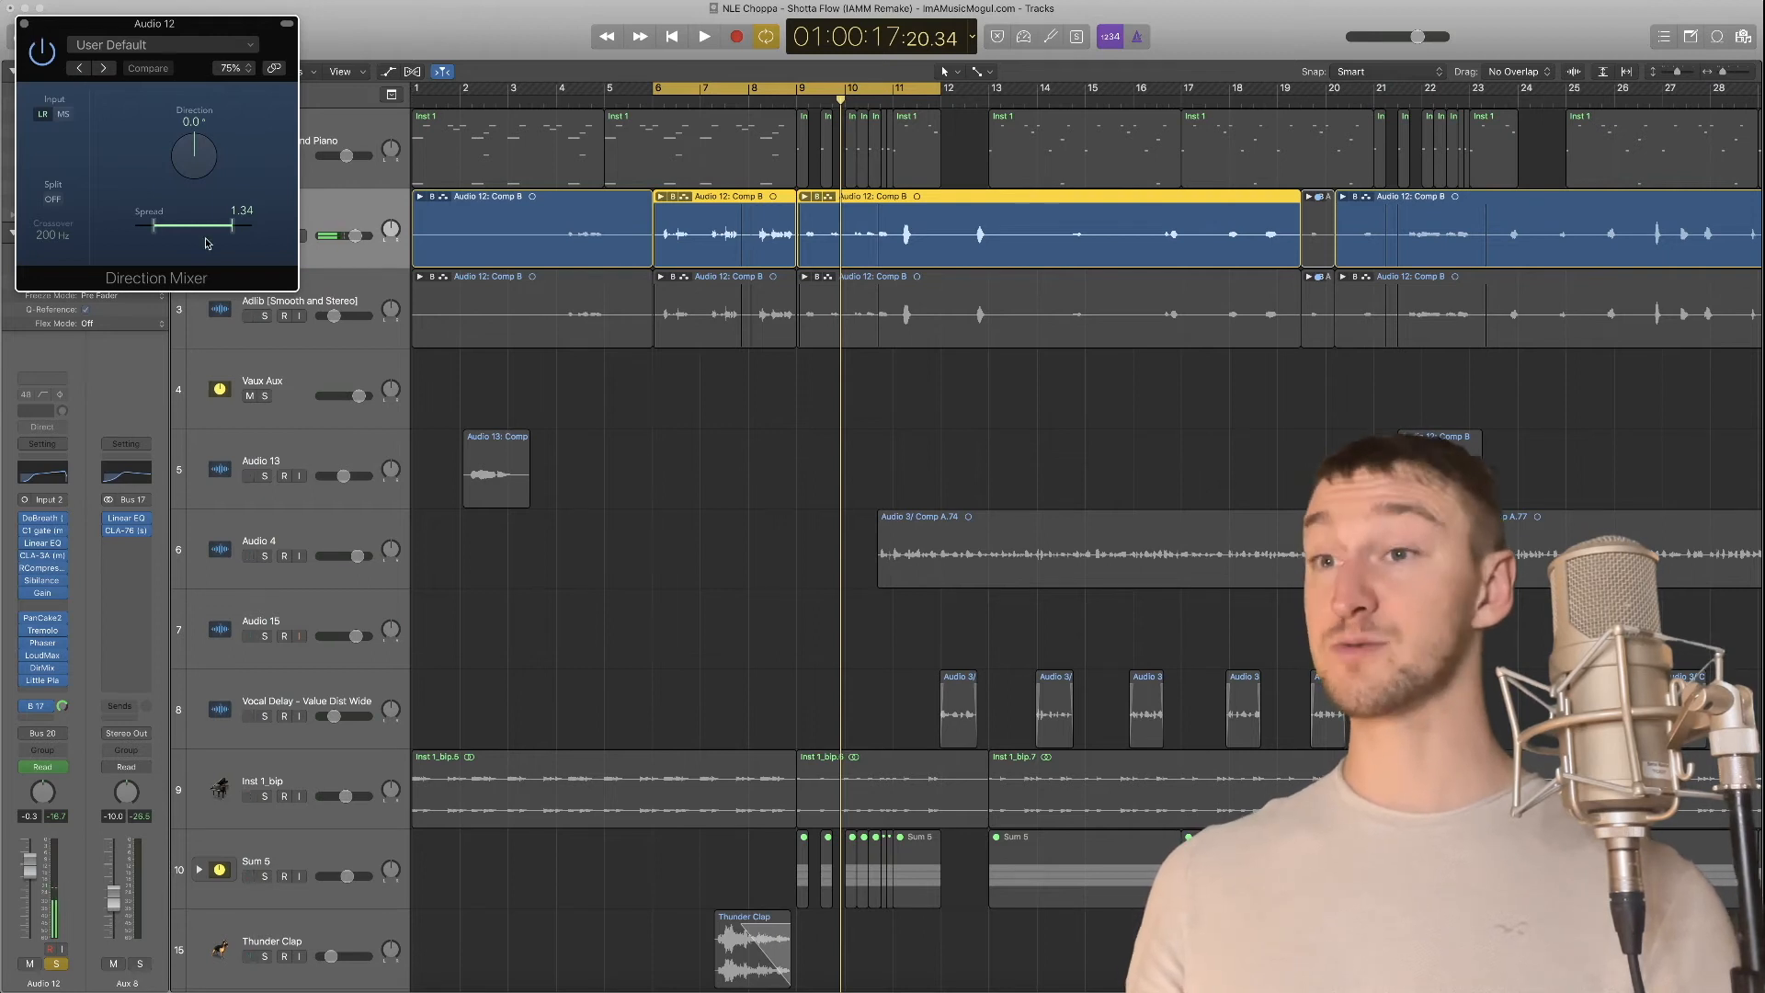
{"action": "left_click", "coordinate": [21, 23]}
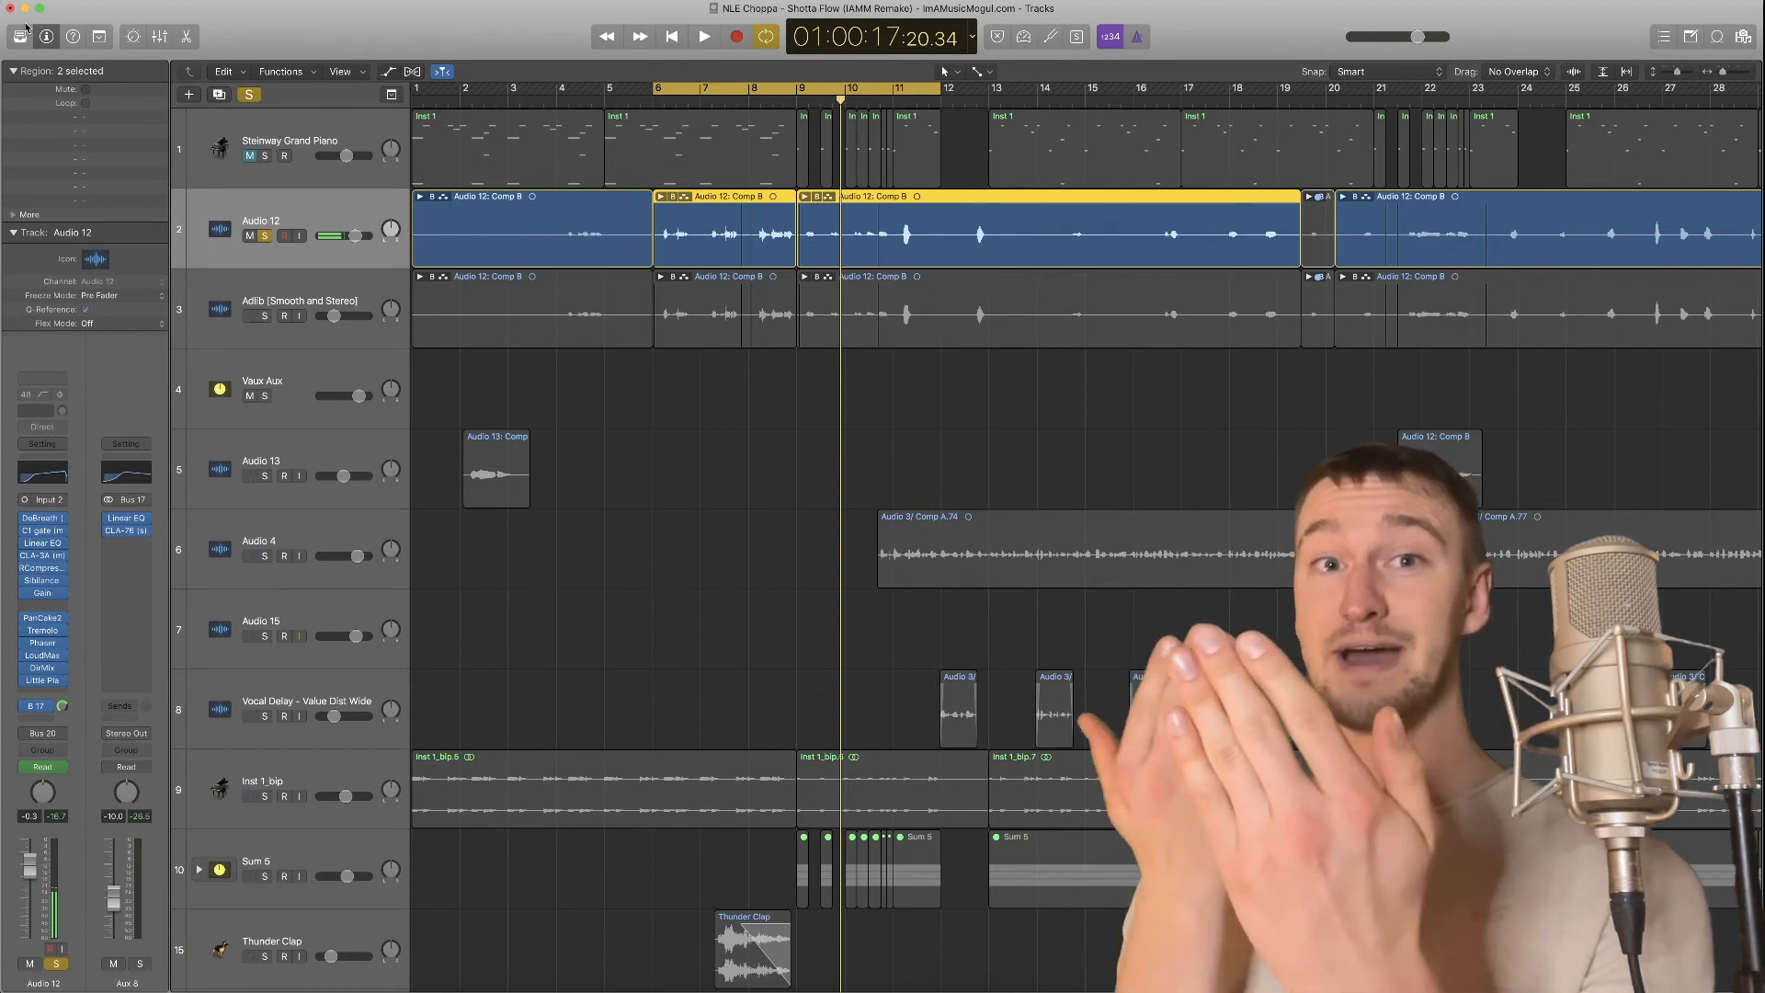
{"action": "key", "text": "c"}
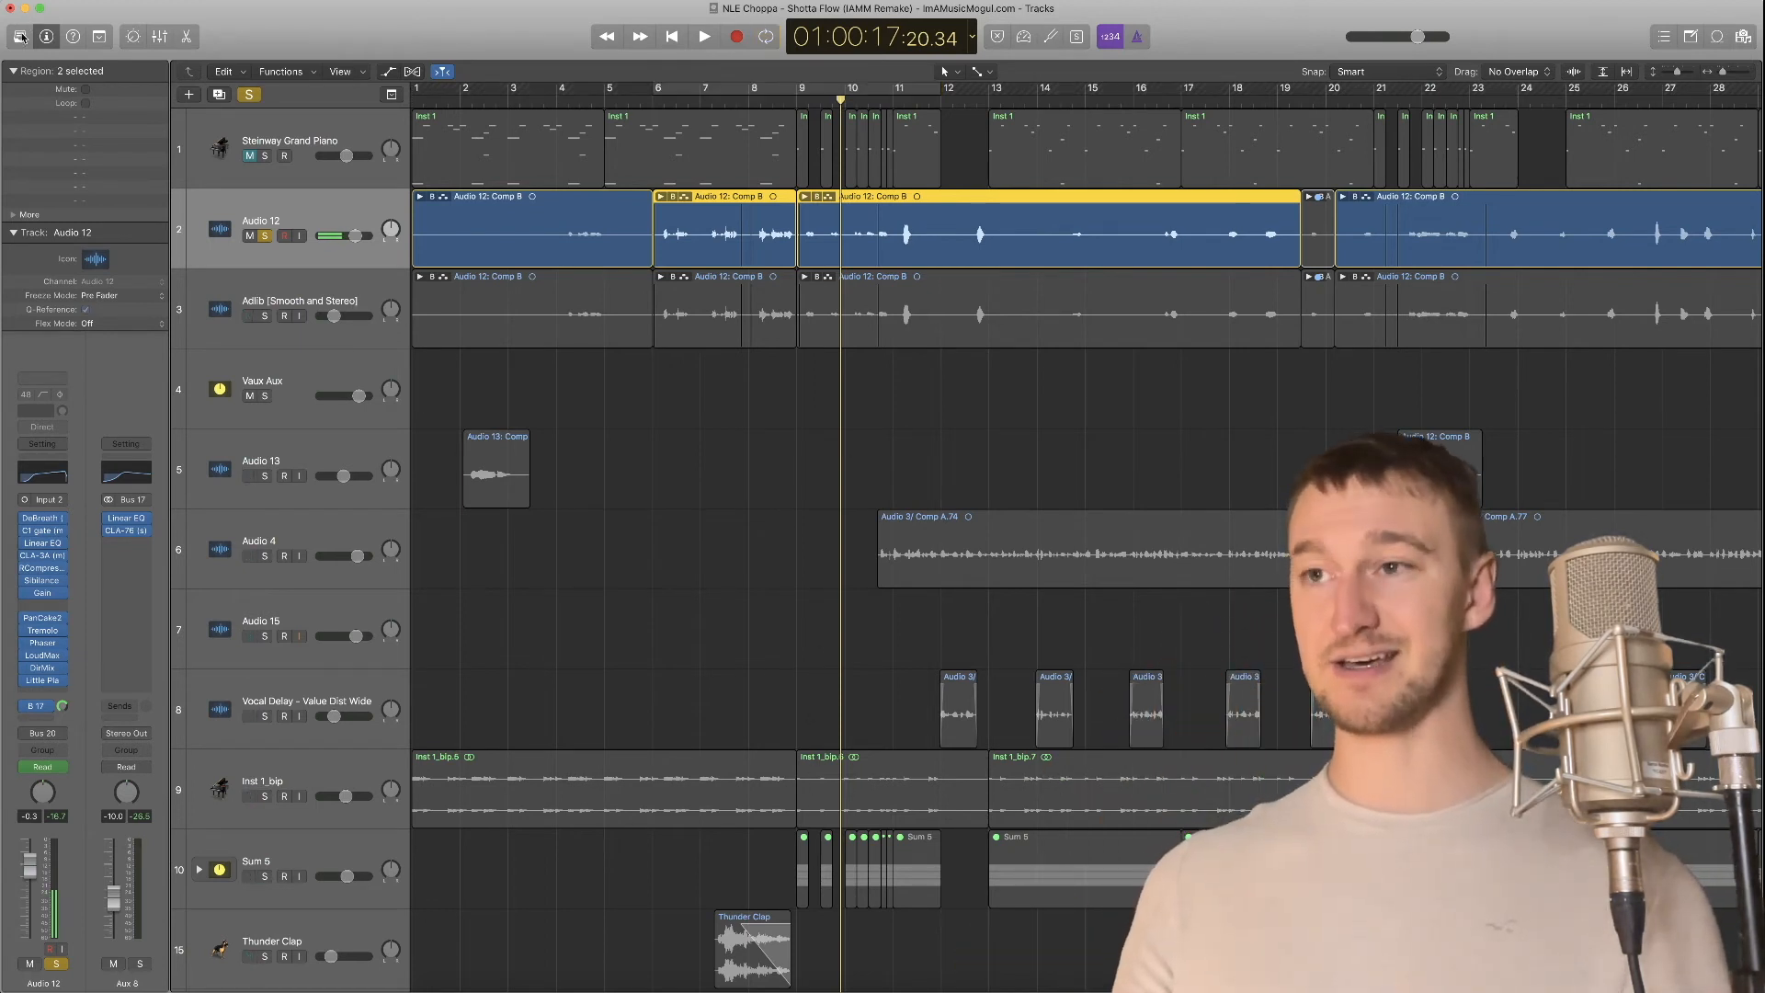
Solo the Adlib [Smooth and Stereo] track instead of Audio 12, re-enable the cycle and open its Chorus clear of the track headers
{"action": "left_click", "coordinate": [268, 317]}
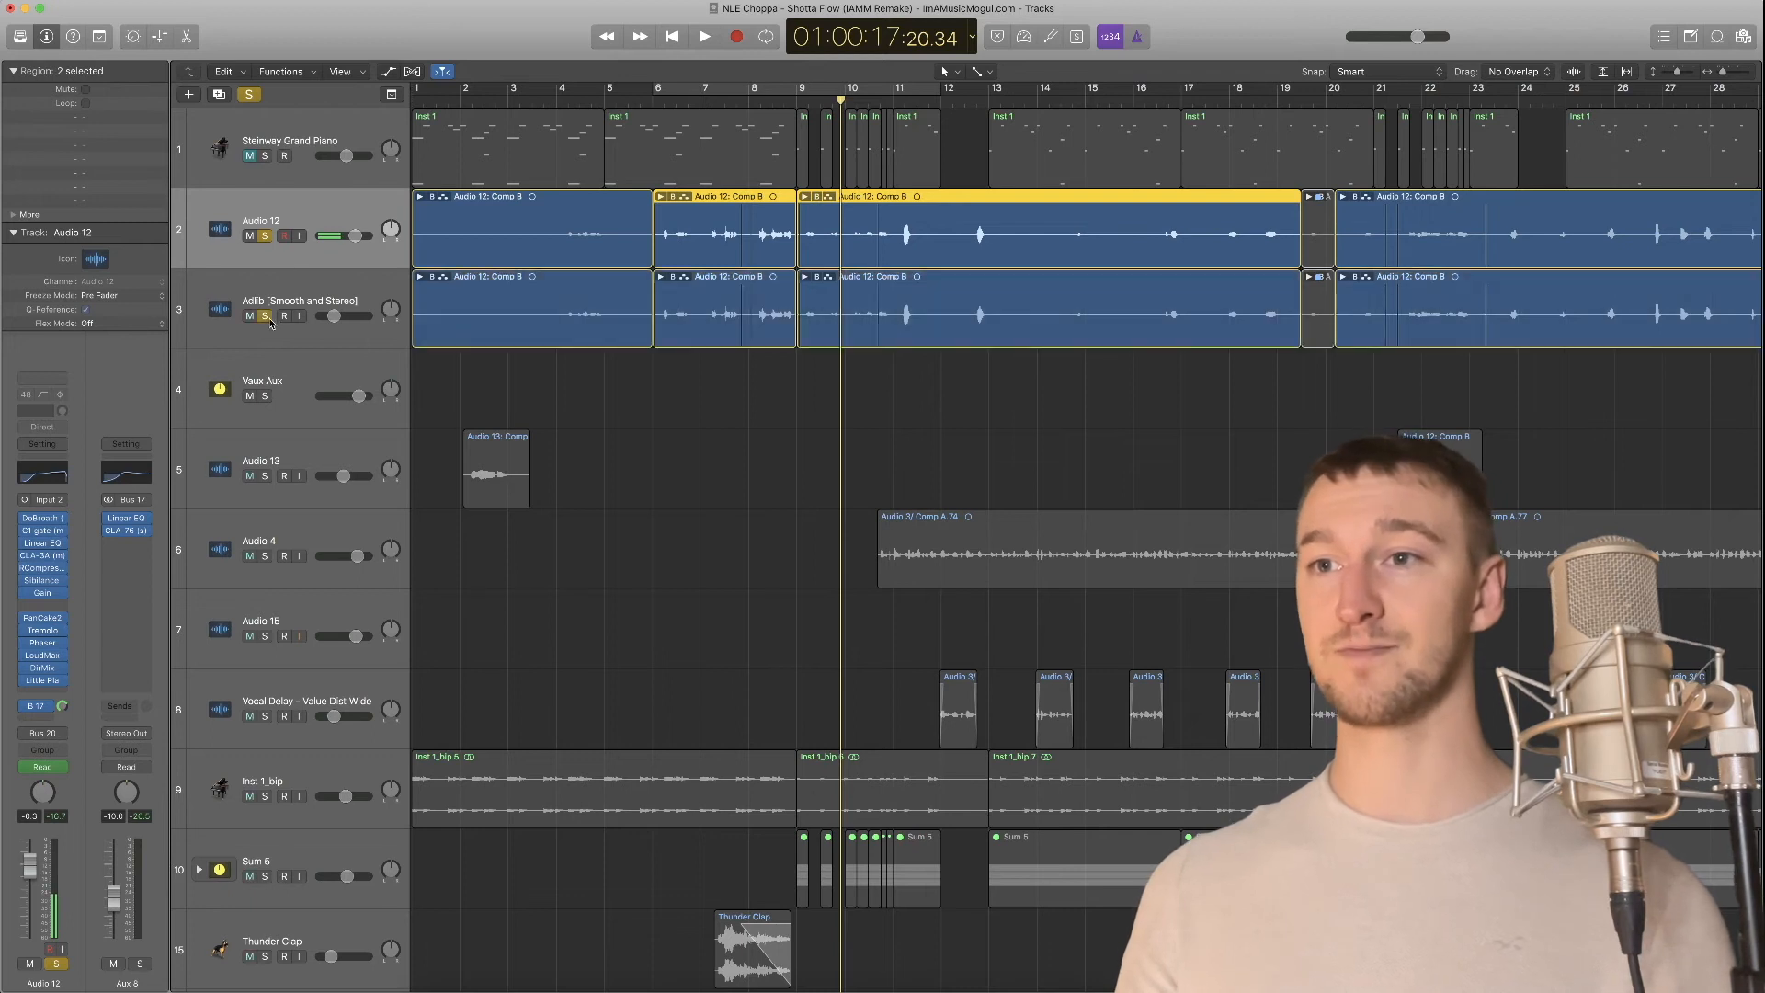
{"action": "left_click", "coordinate": [268, 238]}
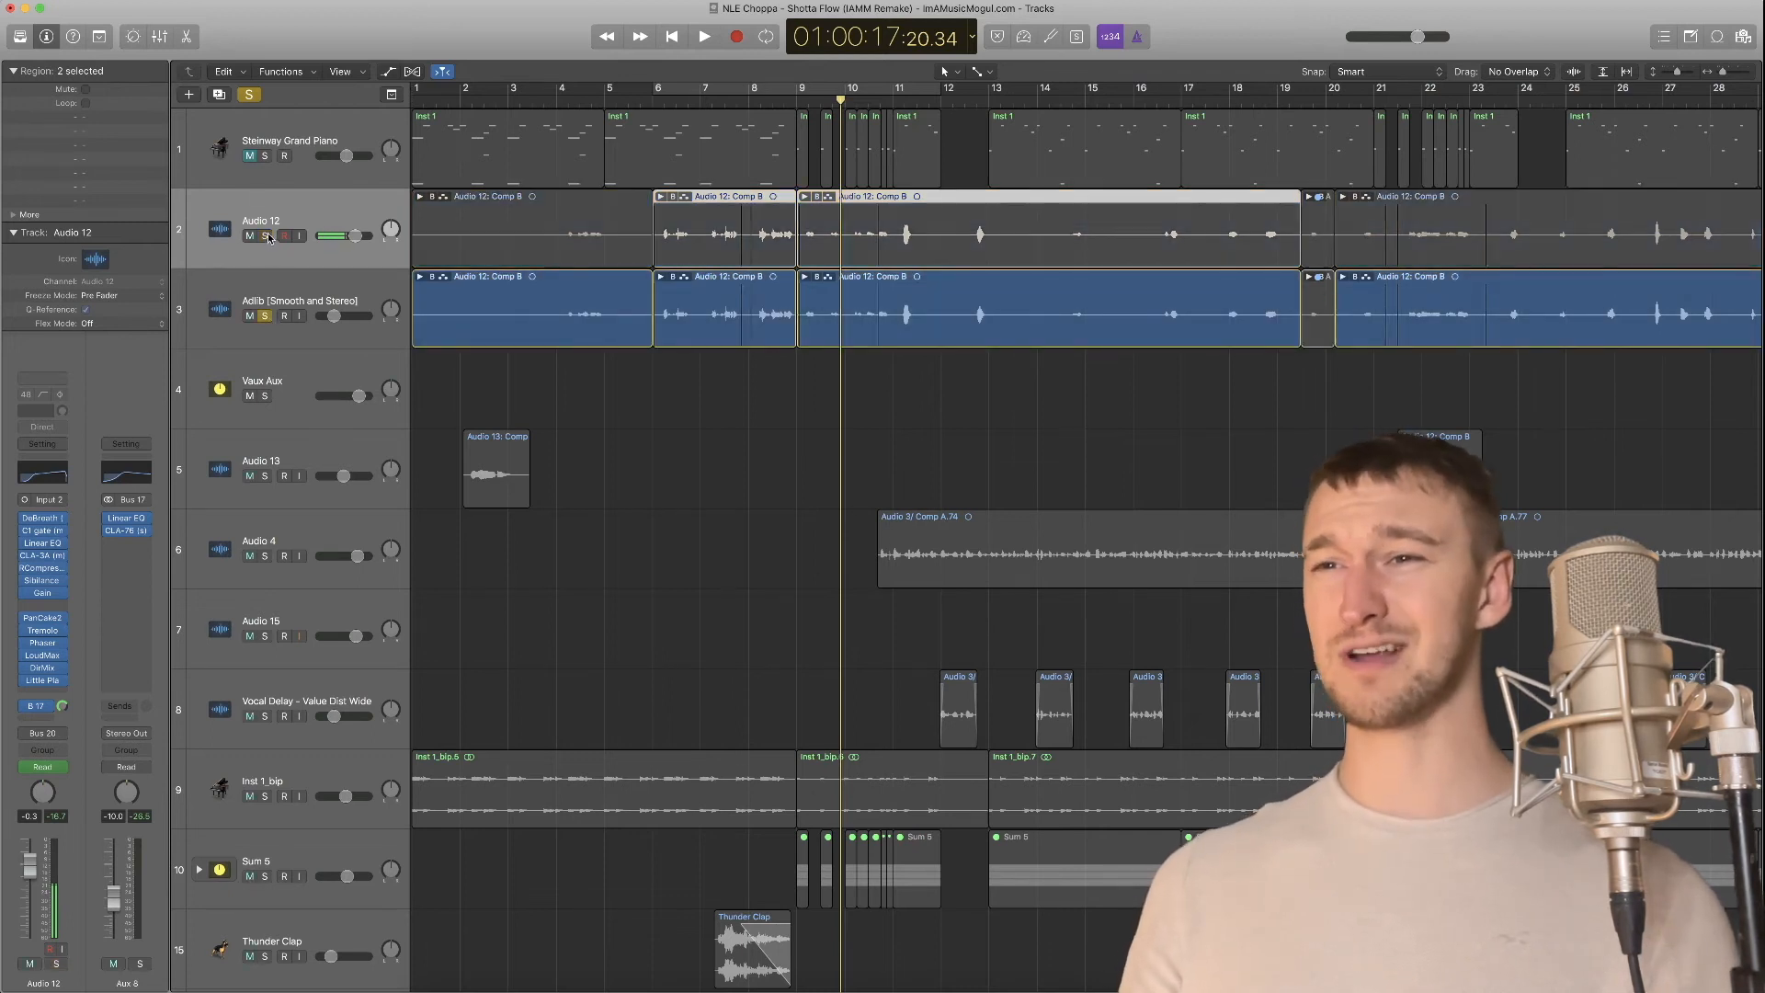
{"action": "left_click", "coordinate": [308, 285]}
{"action": "scroll", "coordinate": [674, 188], "scroll_direction": "down", "scroll_amount": 1}
{"action": "left_click", "coordinate": [800, 95]}
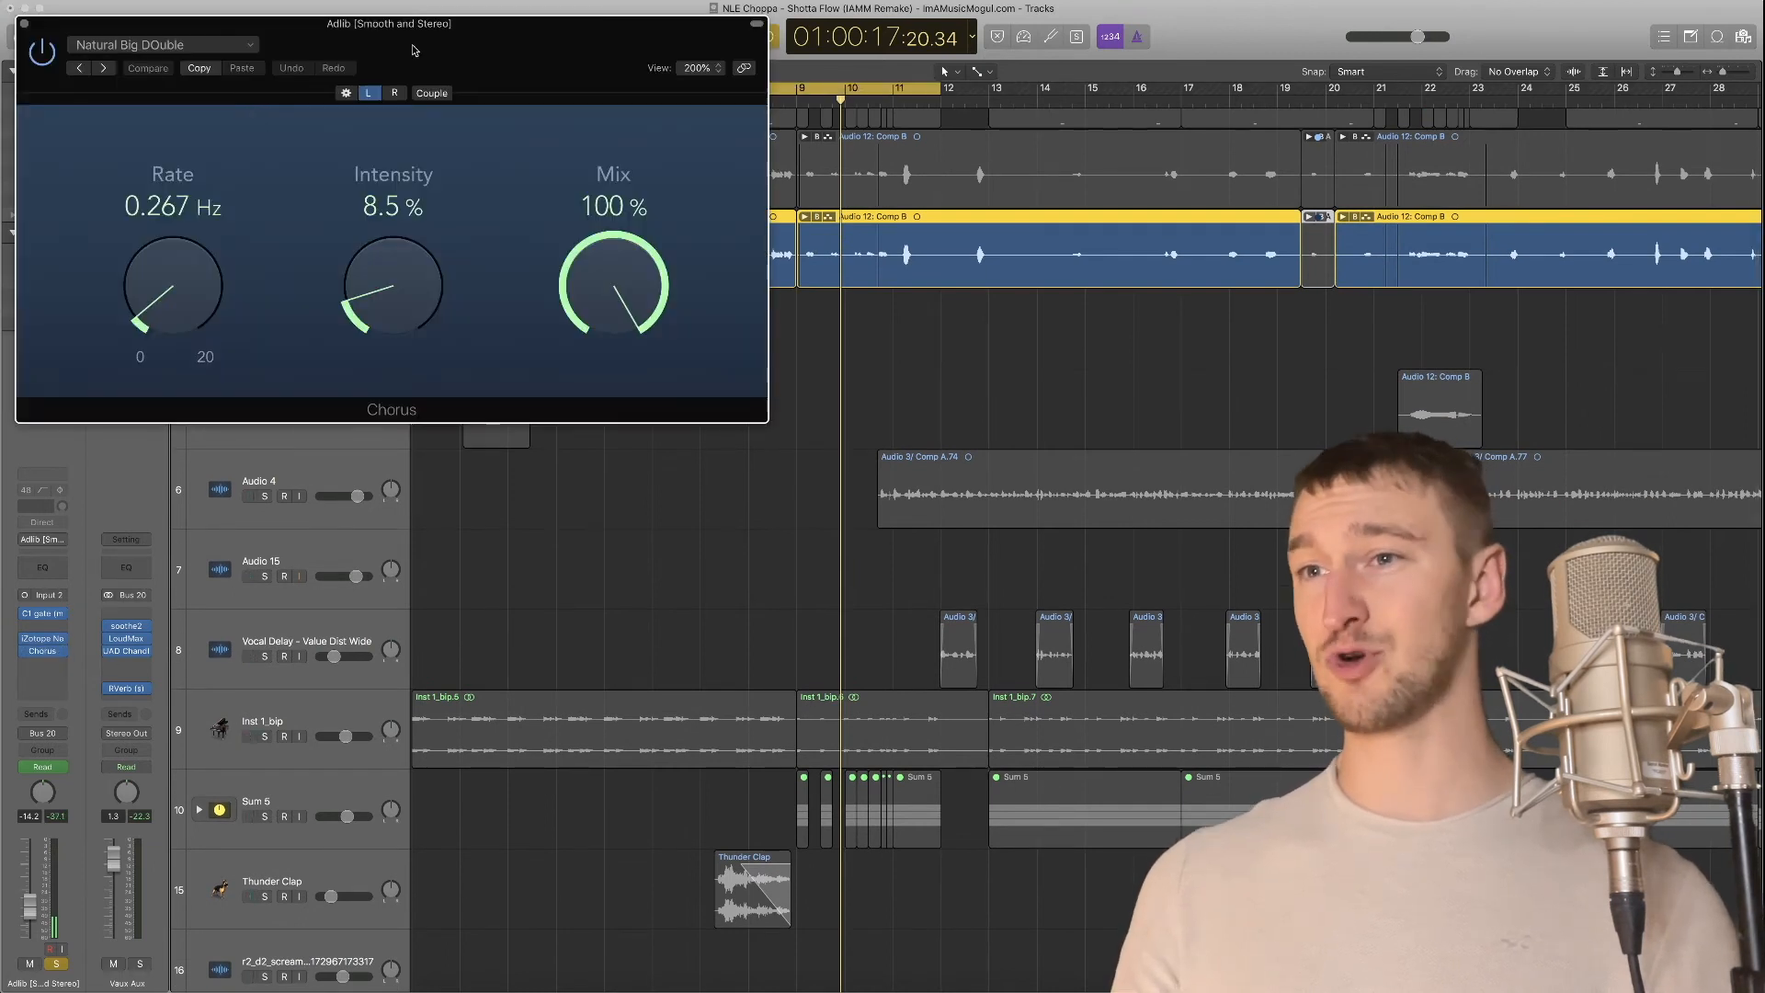
{"action": "left_click_drag", "start_coordinate": [238, 41], "coordinate": [1195, 79]}
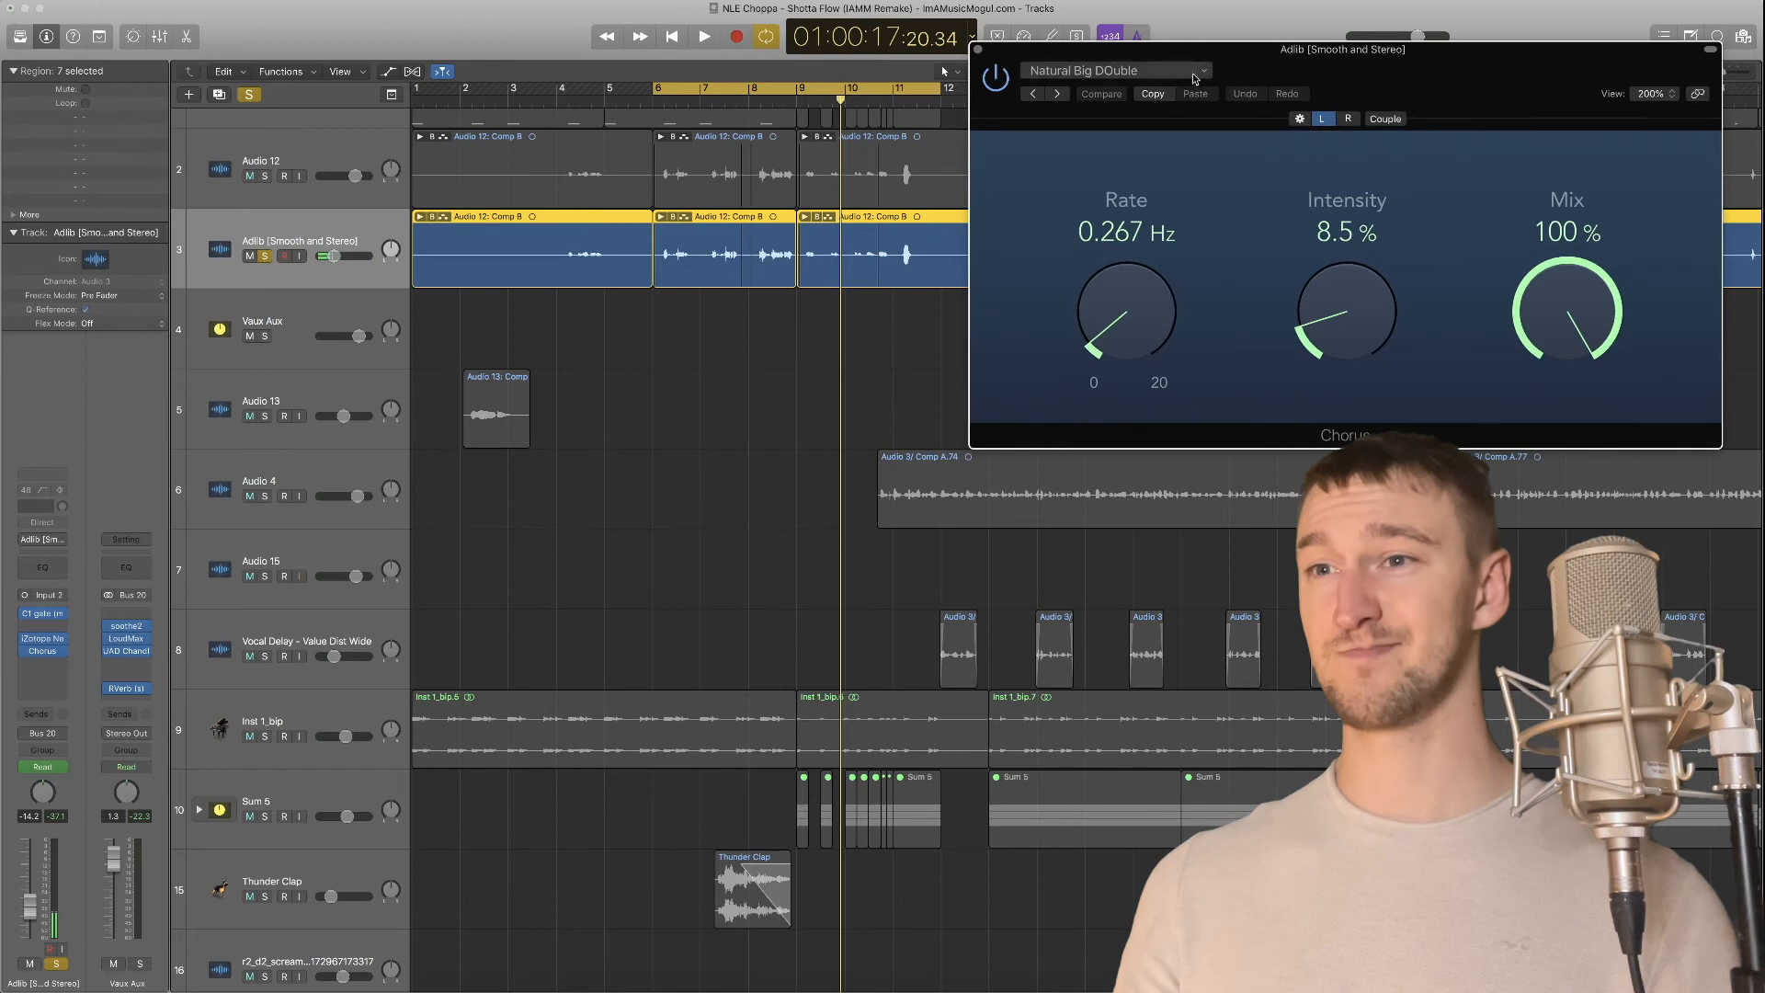
Compare Audio 12 soloed alone with Audio 12 and the Adlib track soloed together over the cycled section
{"action": "left_click", "coordinate": [264, 176]}
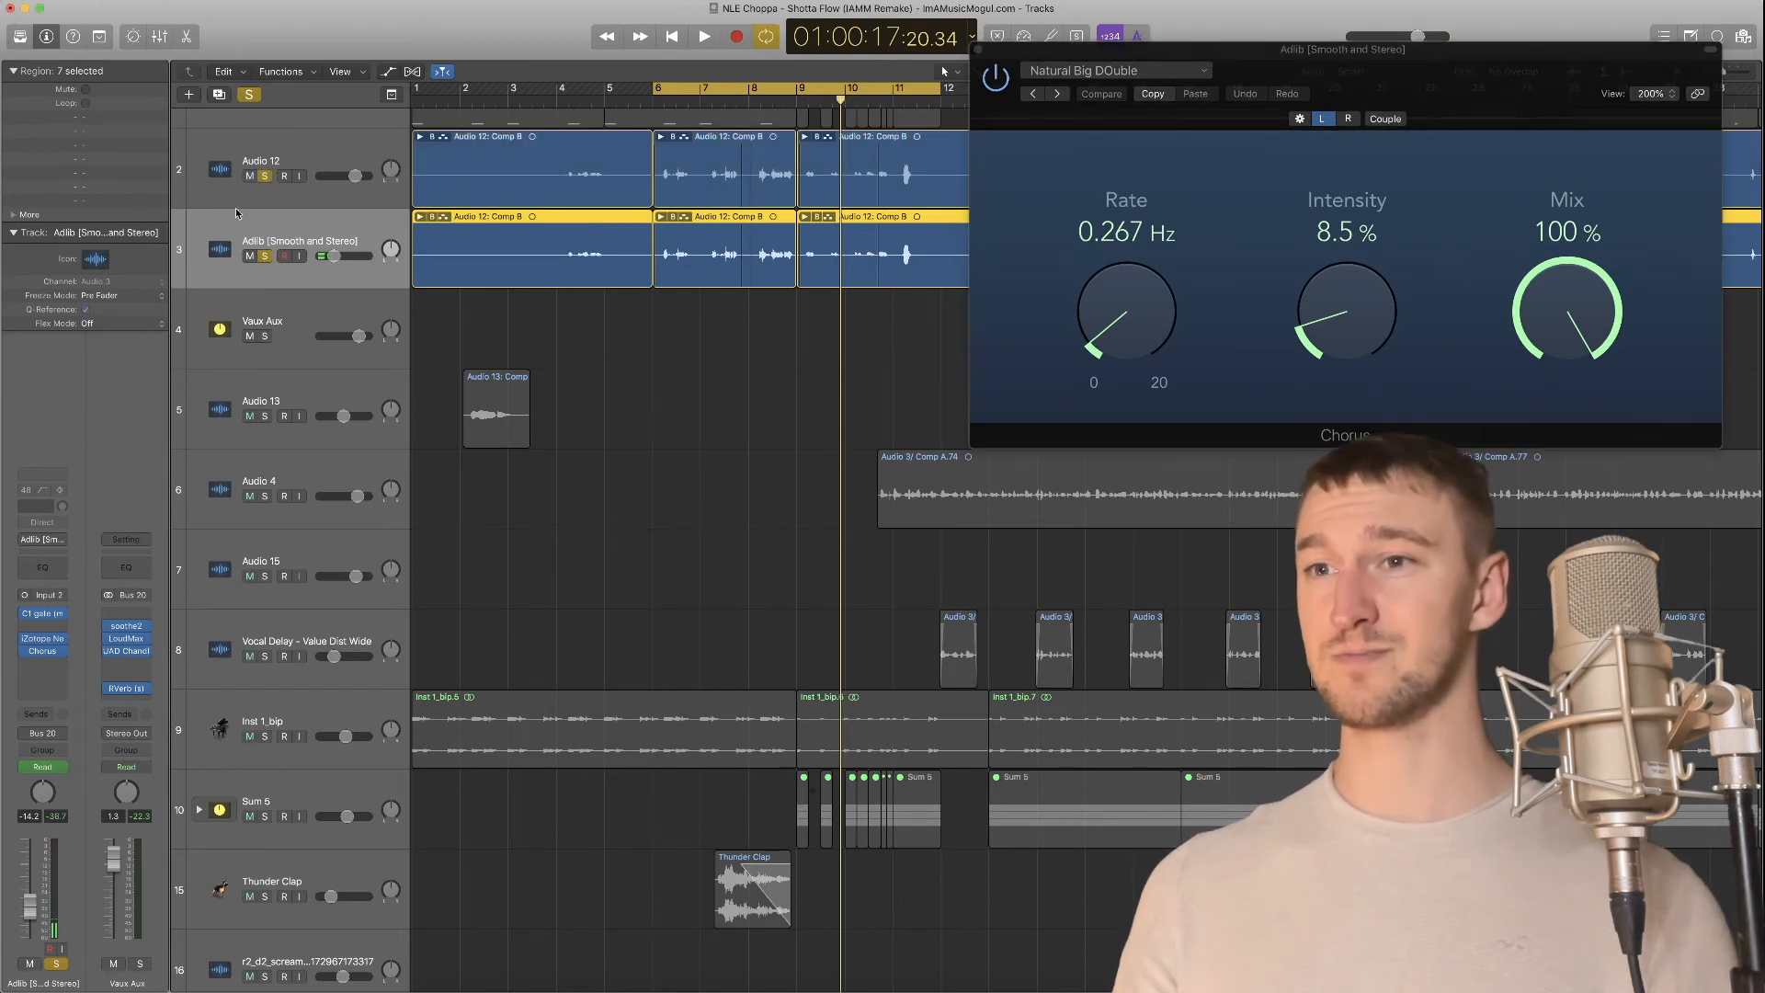
{"action": "left_click", "coordinate": [265, 255]}
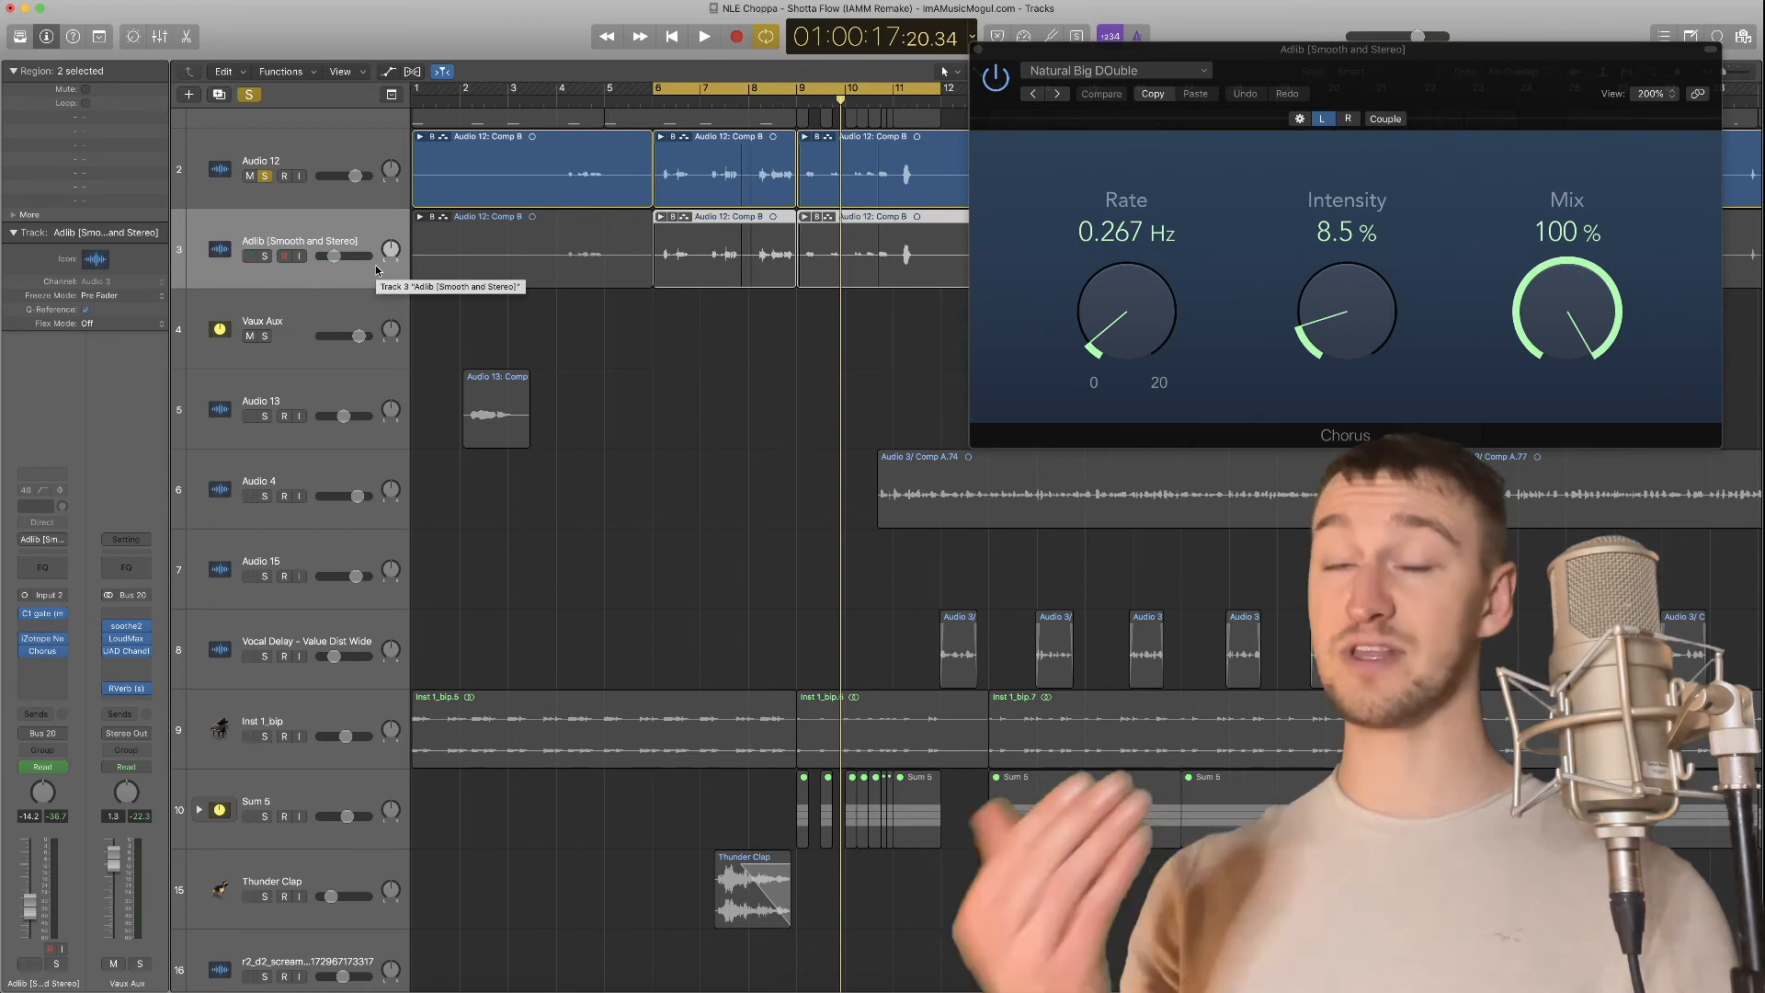
{"action": "key", "text": "space"}
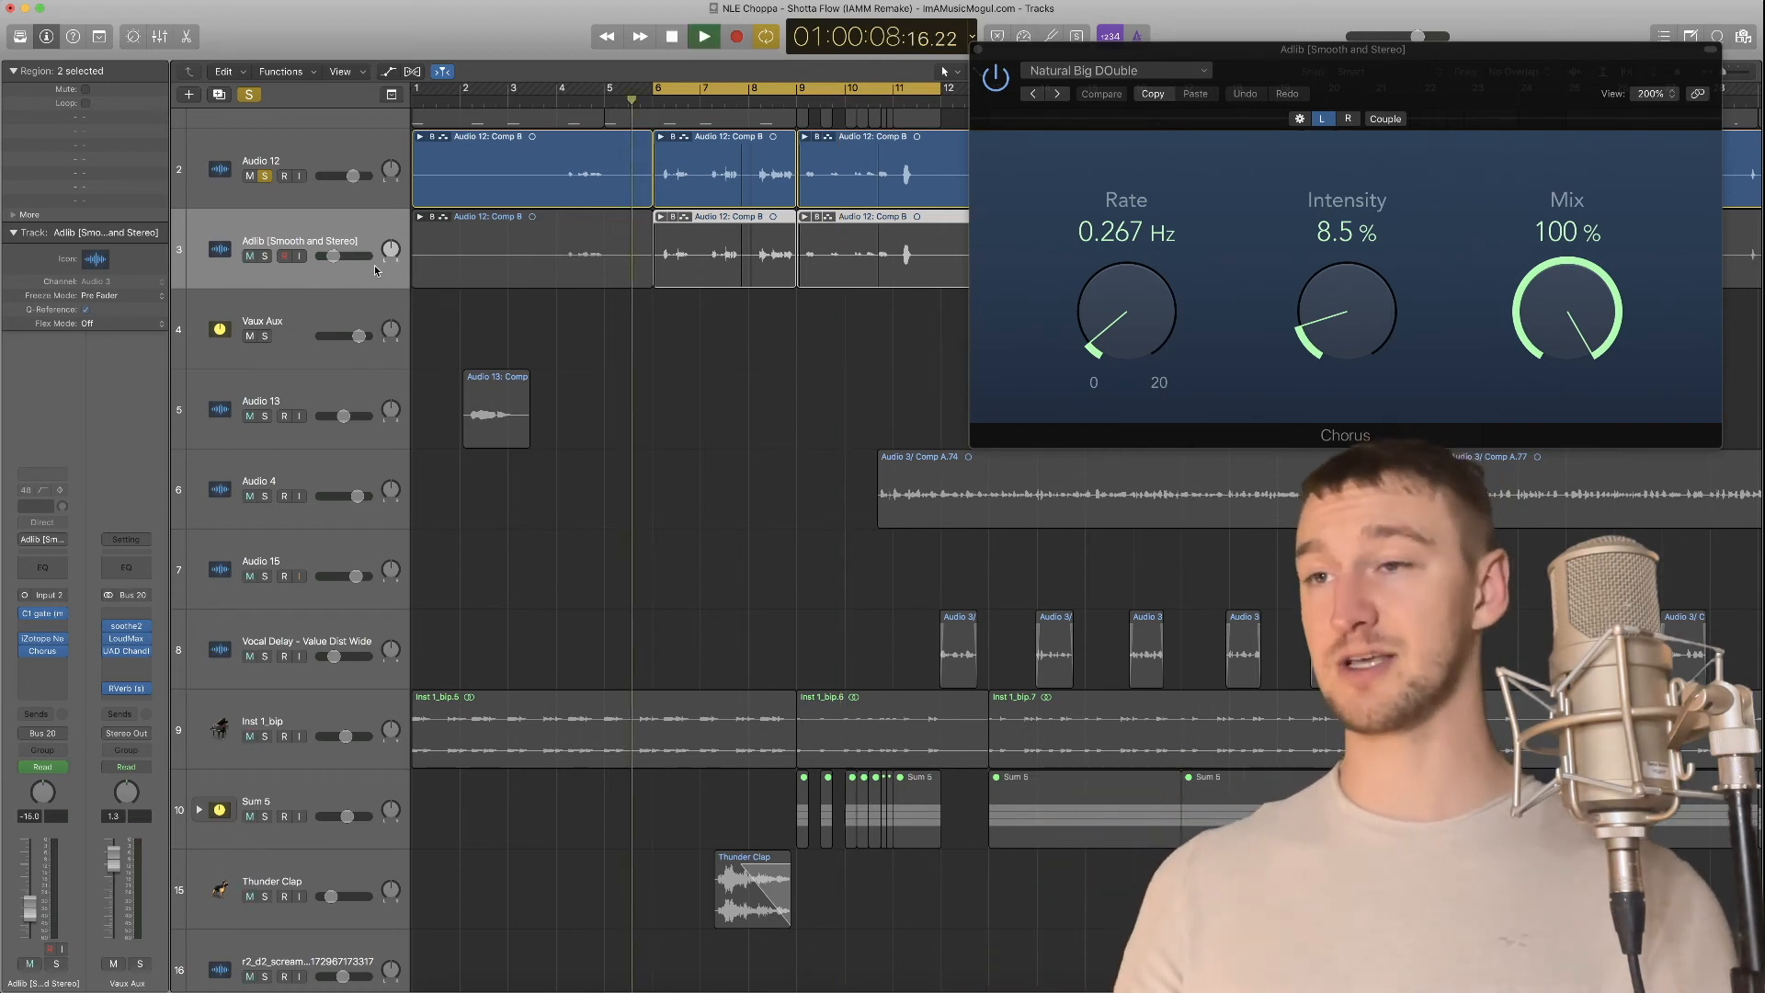
{"action": "key", "text": "space"}
{"action": "left_click", "coordinate": [266, 257]}
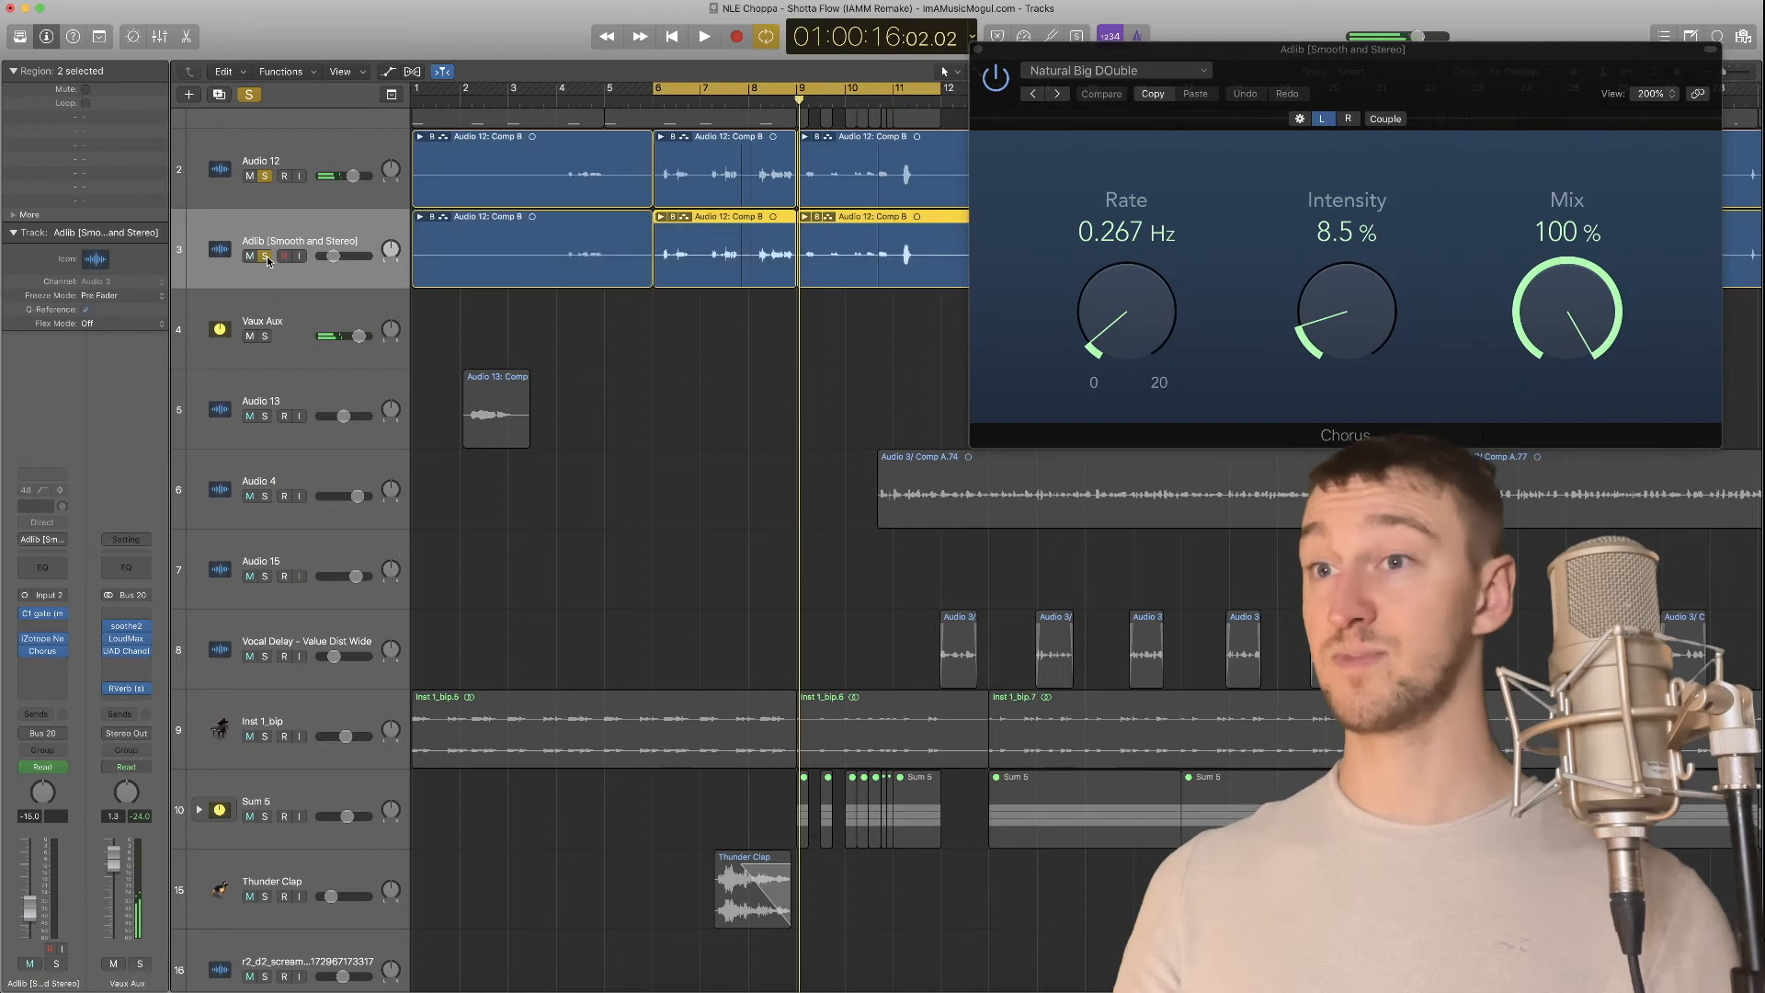
{"action": "key", "text": "space"}
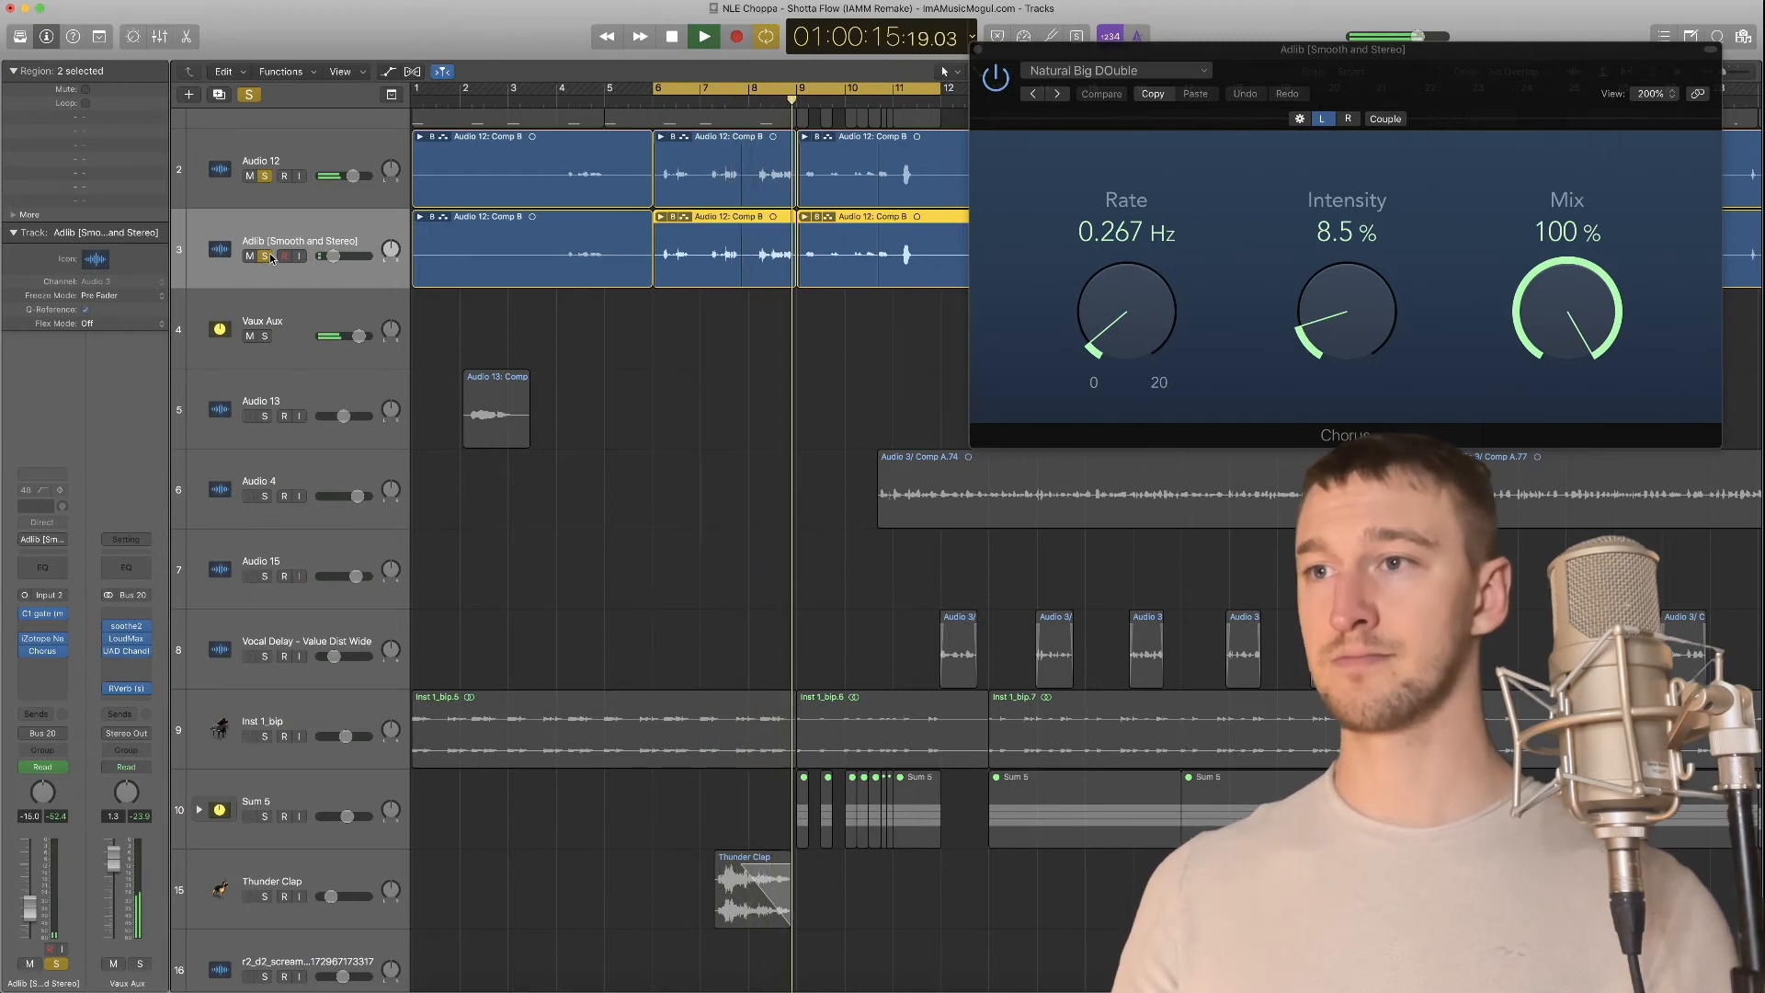
{"action": "left_click", "coordinate": [268, 256]}
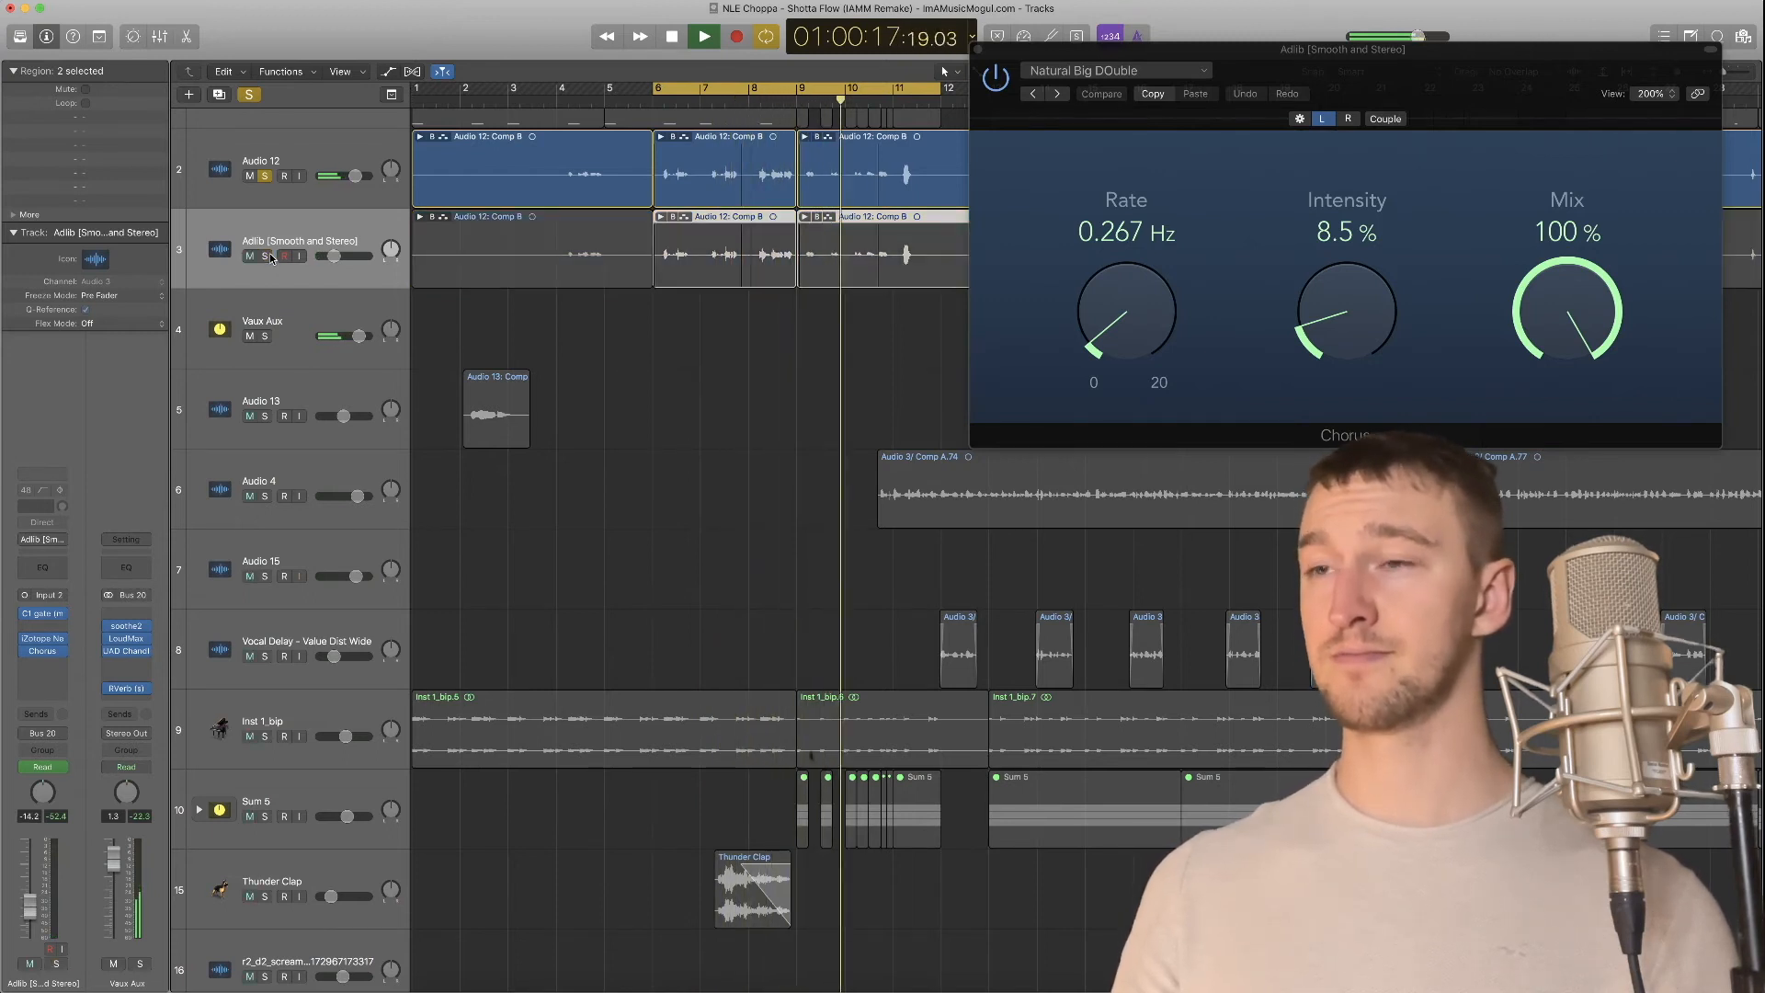
{"action": "left_click", "coordinate": [268, 257]}
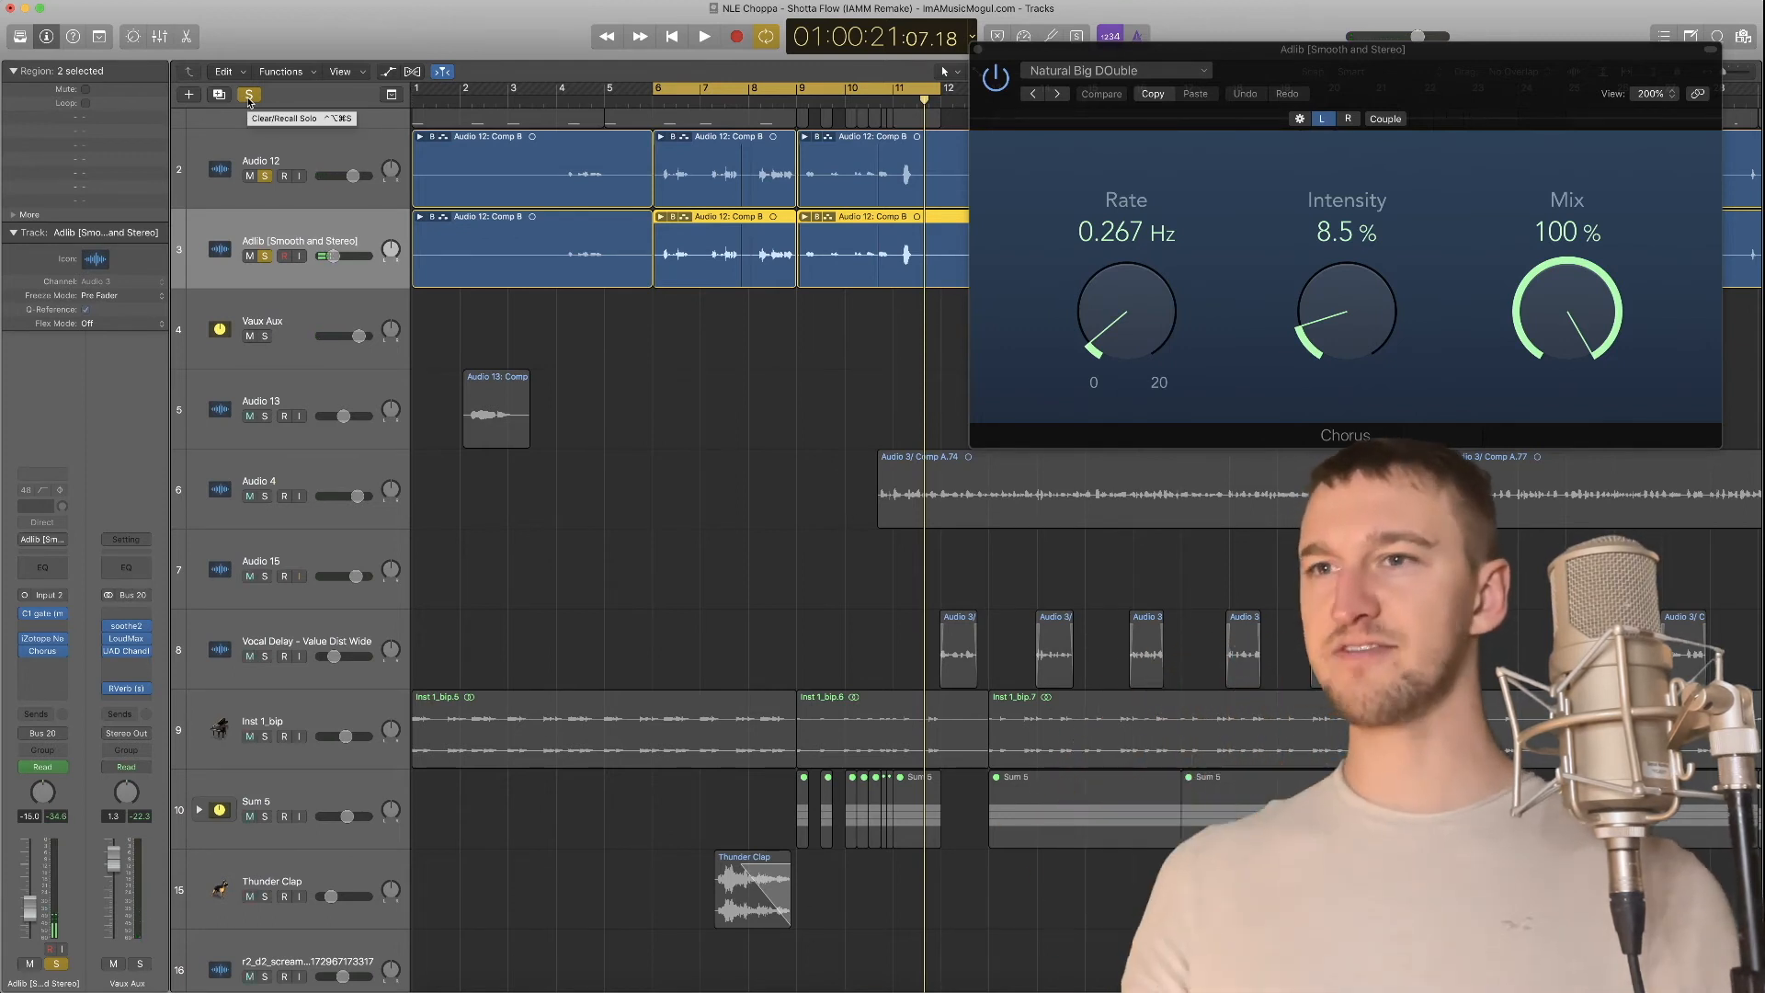
Clear all solos, close the Adlib track's Chorus window and switch cycle mode off
{"action": "left_click", "coordinate": [248, 95]}
{"action": "left_click", "coordinate": [979, 50]}
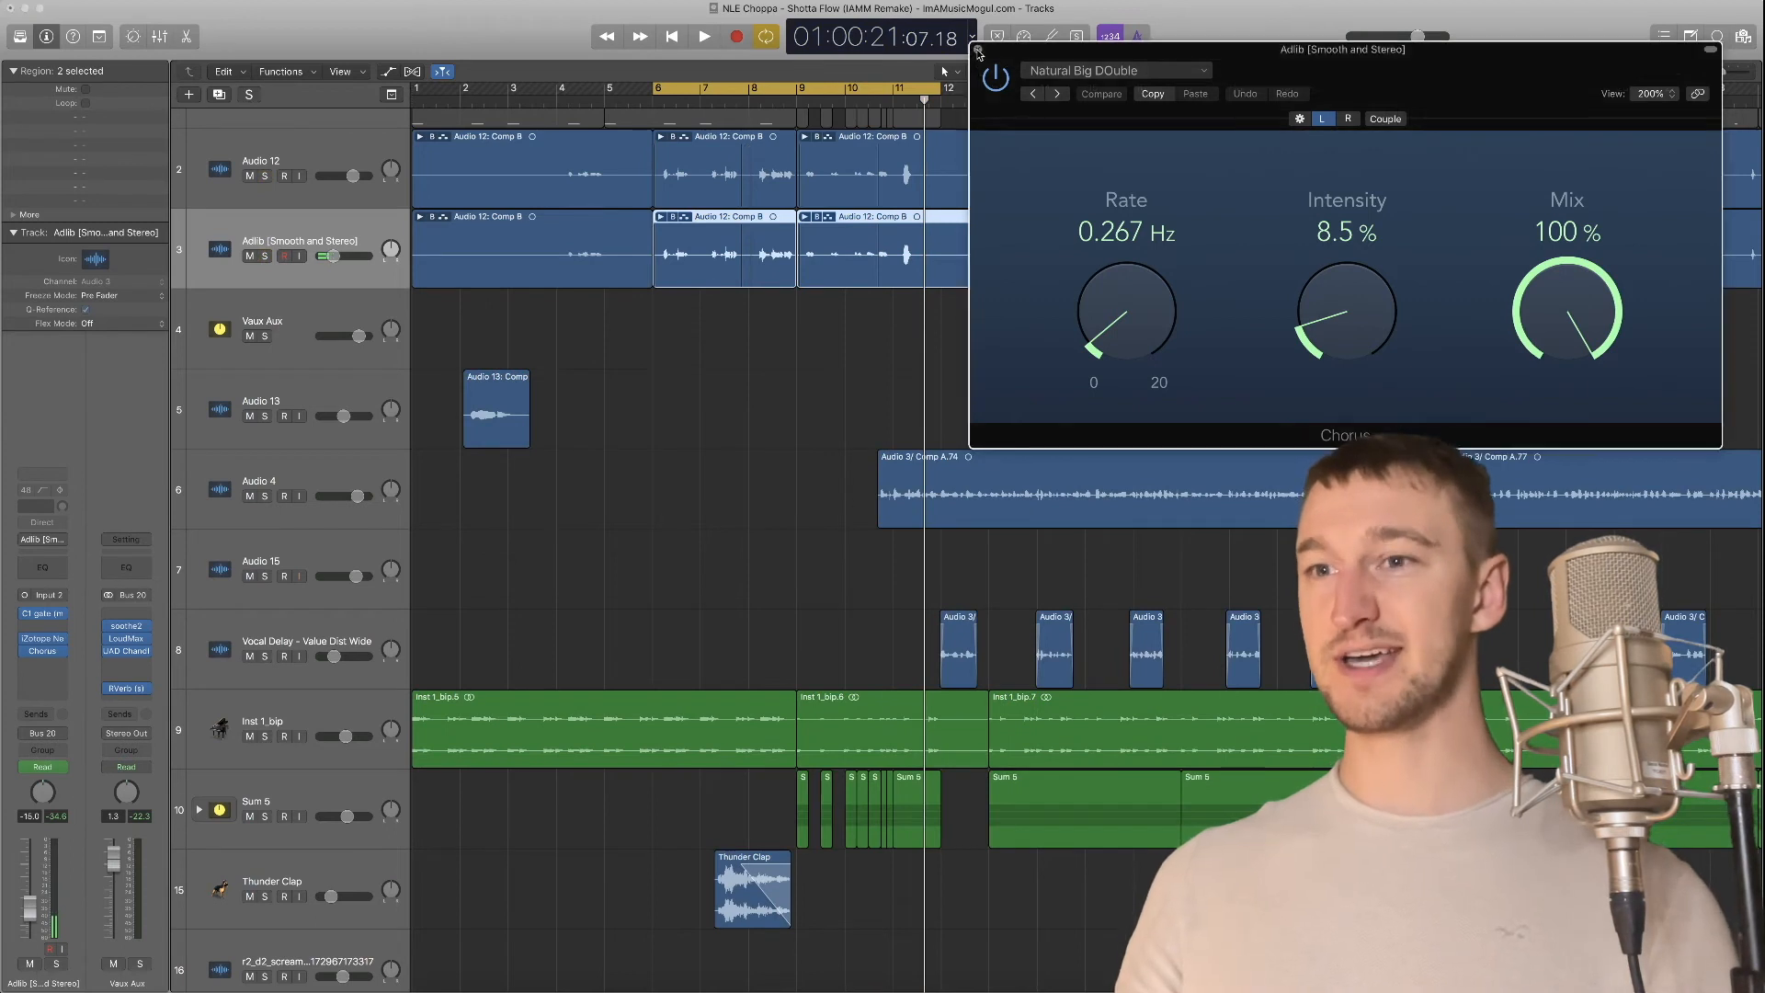
{"action": "key", "text": "x"}
{"action": "key", "text": "x"}
{"action": "key", "text": "x"}
{"action": "key", "text": "x"}
{"action": "key", "text": "c"}
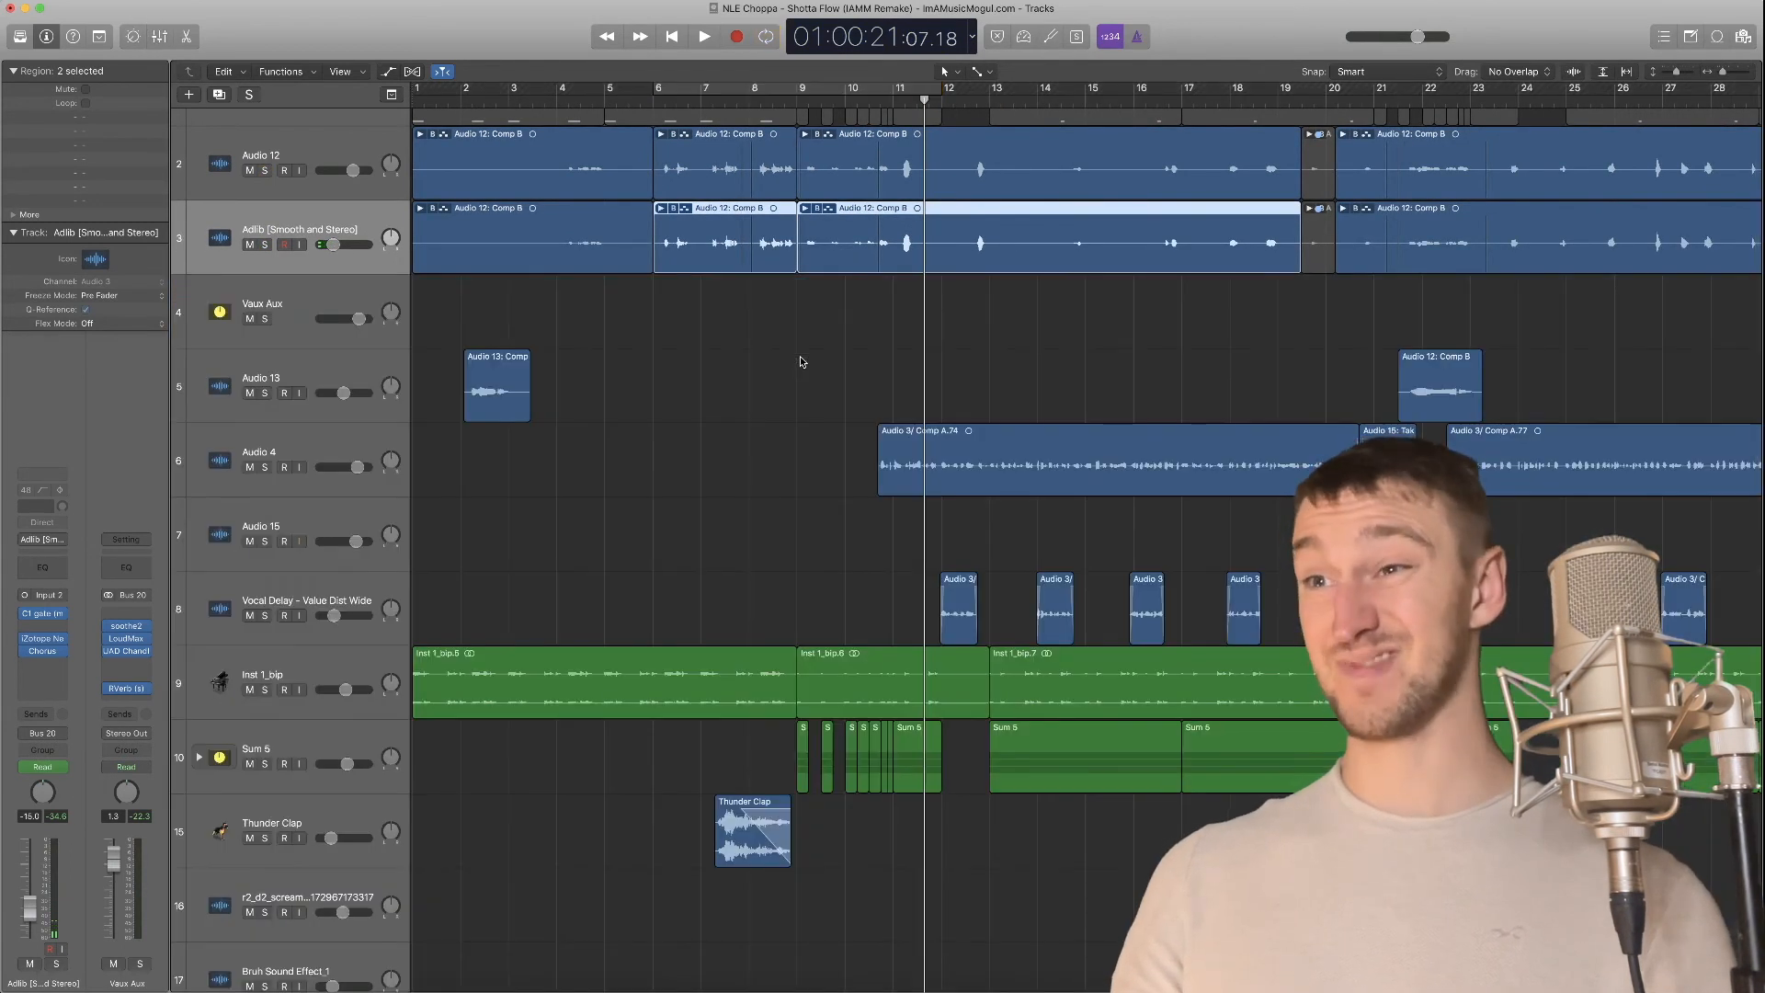
Fit the whole song and all tracks in the arrangement, and play the full mix with the mixer displayed
{"action": "key", "text": "super+Up"}
{"action": "key", "text": "super+Up"}
{"action": "key", "text": "super+Left"}
{"action": "key", "text": "super+Left"}
{"action": "key", "text": "super+Up"}
{"action": "key", "text": "super+Up"}
{"action": "key", "text": "super+Up"}
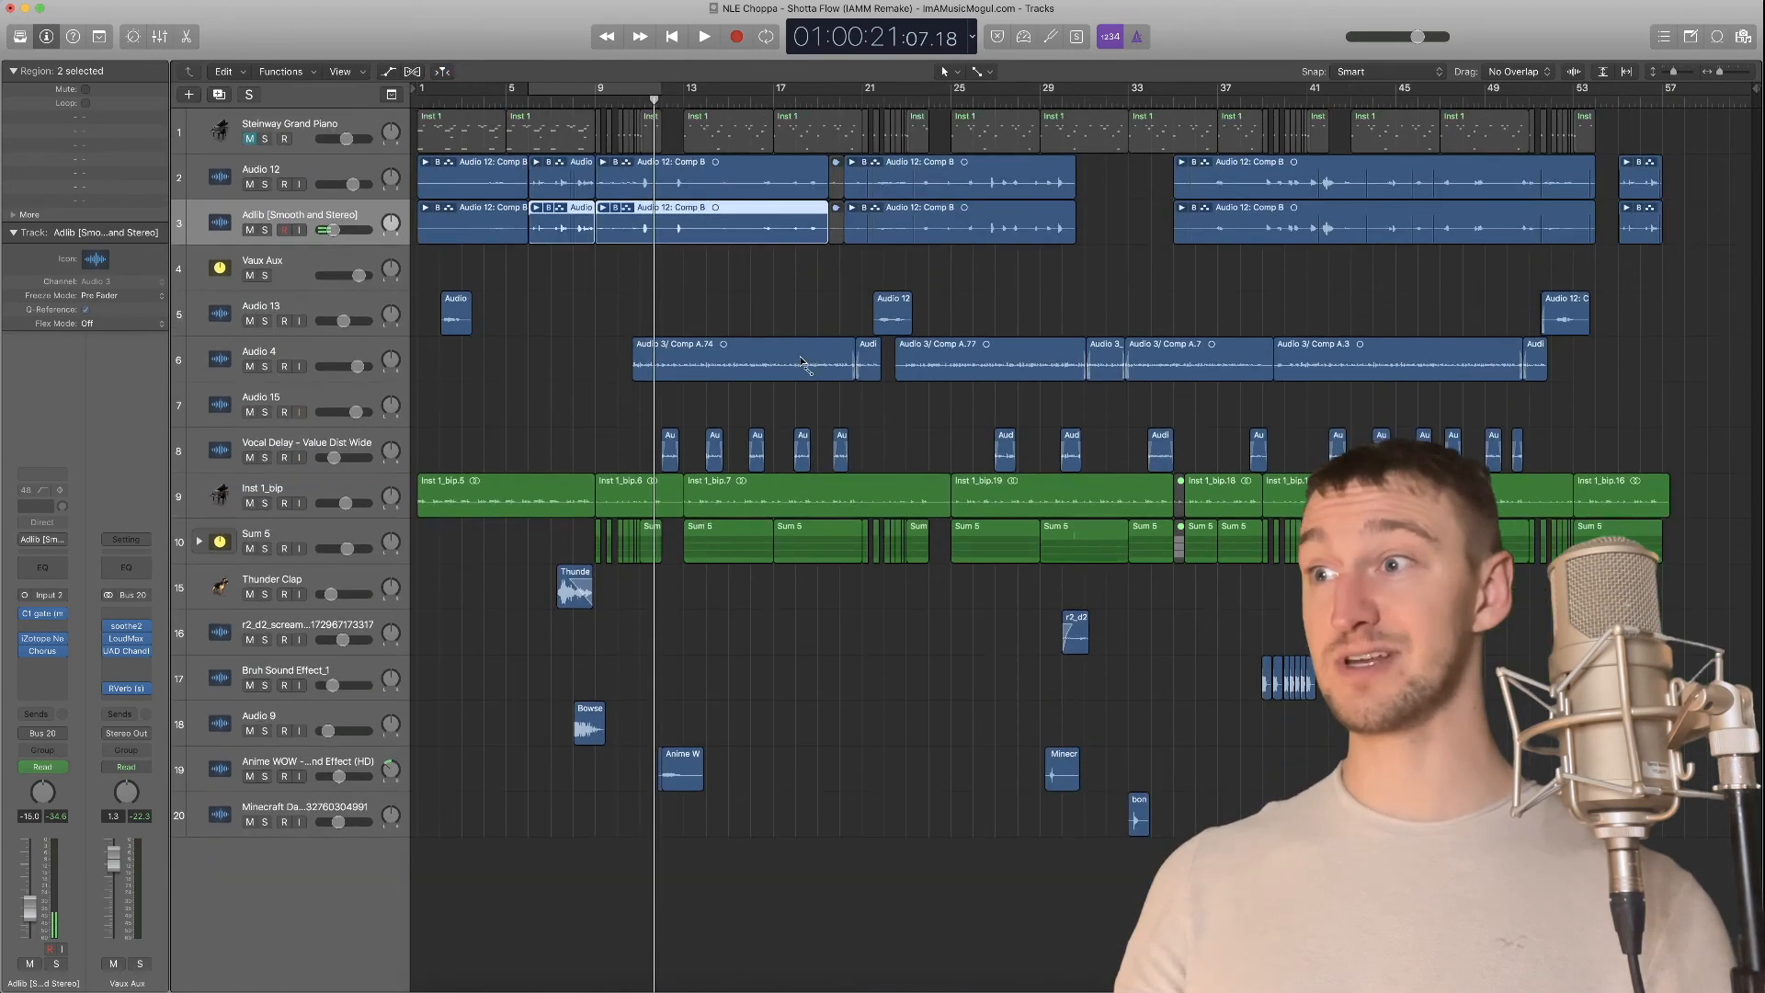
{"action": "key", "text": "super+Down"}
{"action": "key", "text": "super+Down"}
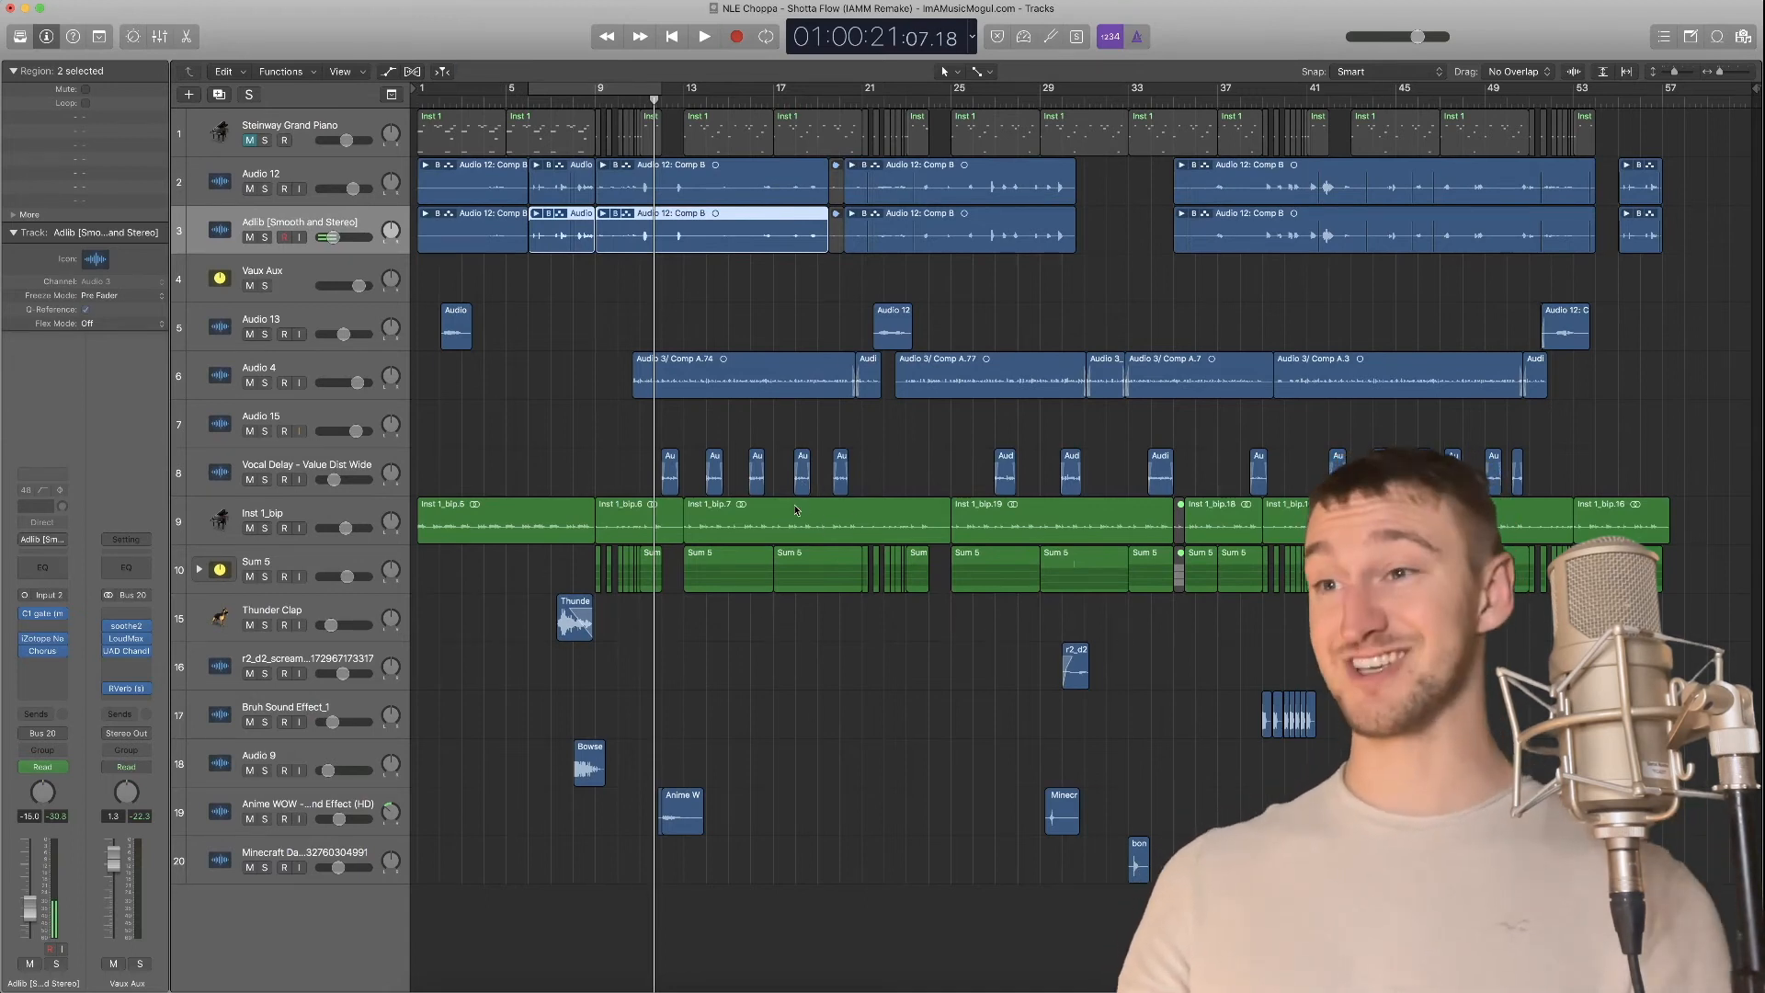
{"action": "key", "text": "space"}
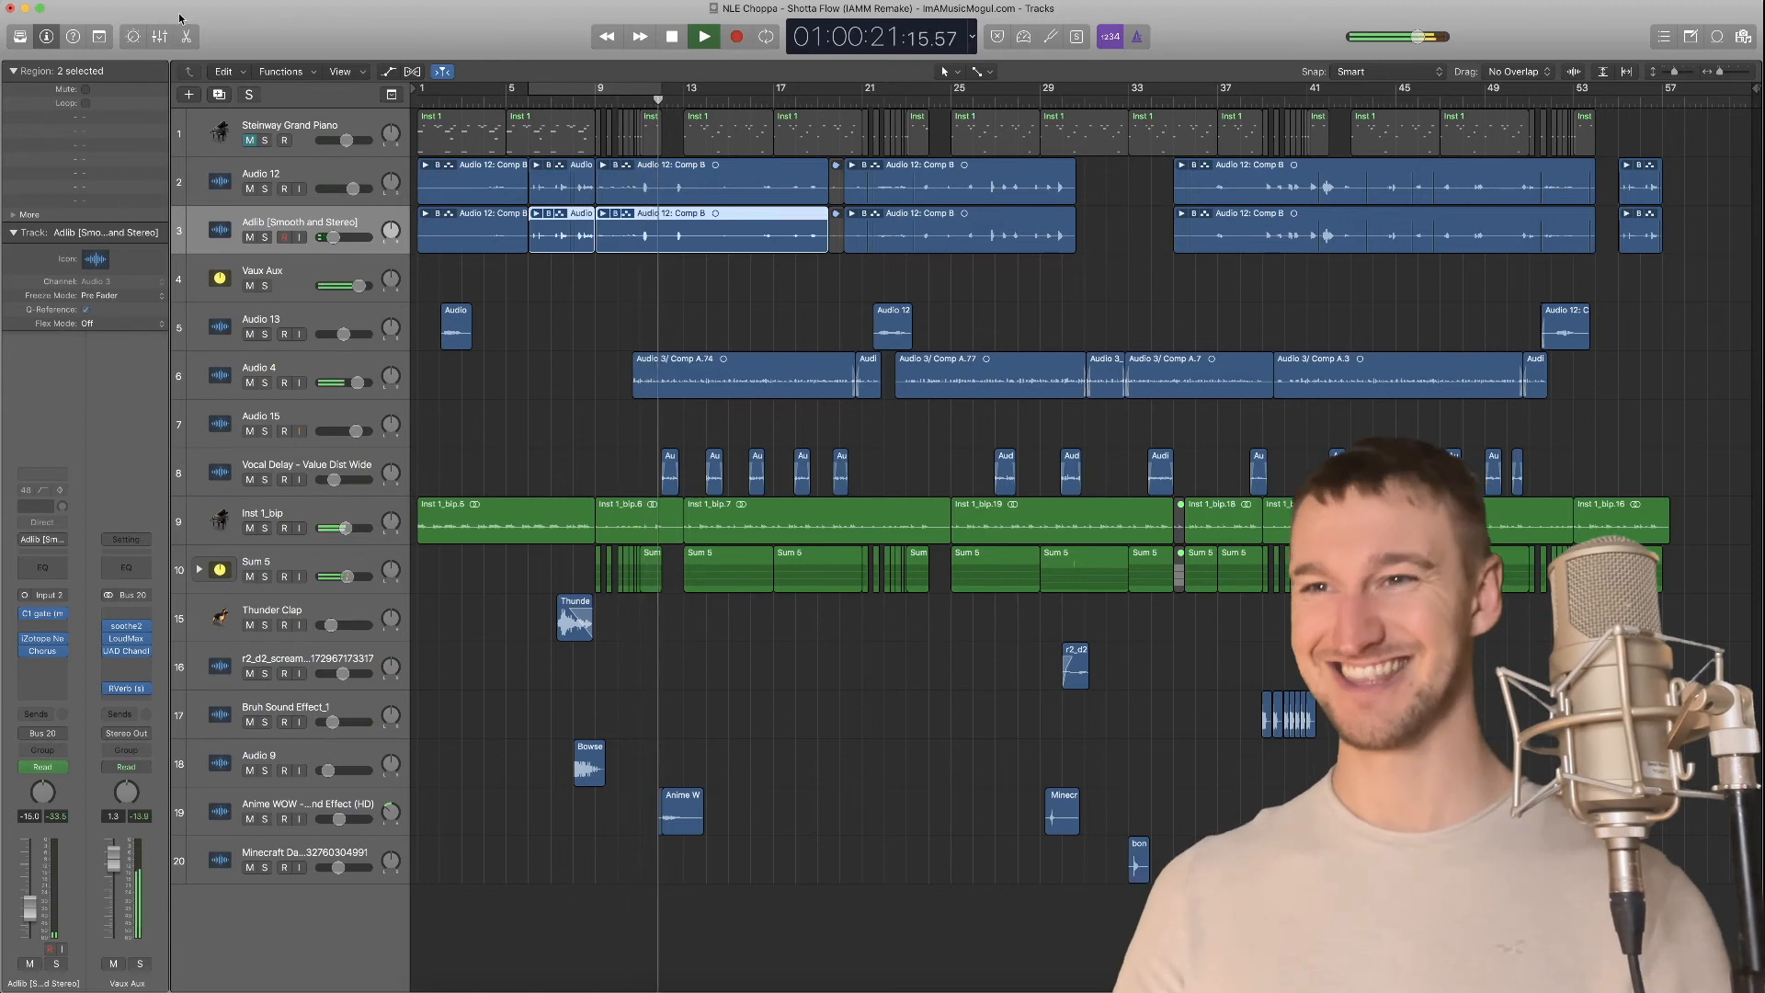
{"action": "key", "text": "x"}
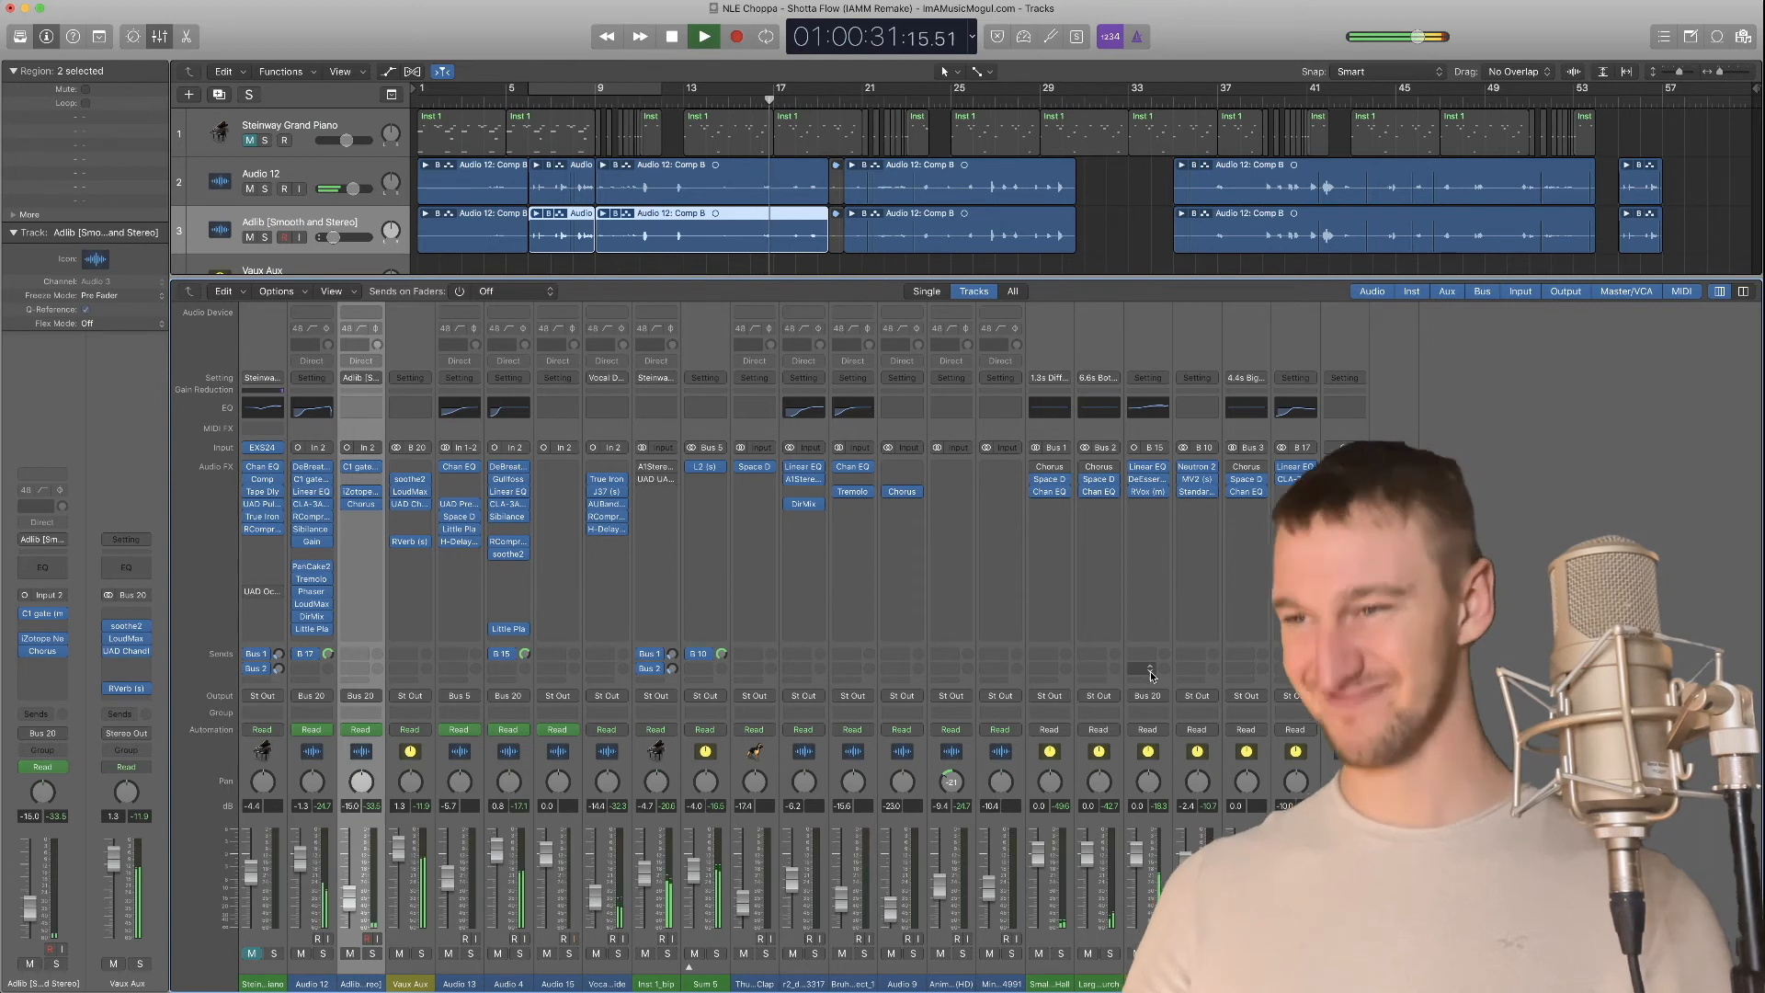
Stop playback and open the Stereo Out's StandardCLIP and Ozone 8 windows, arranged so both can be read
{"action": "key", "text": "space"}
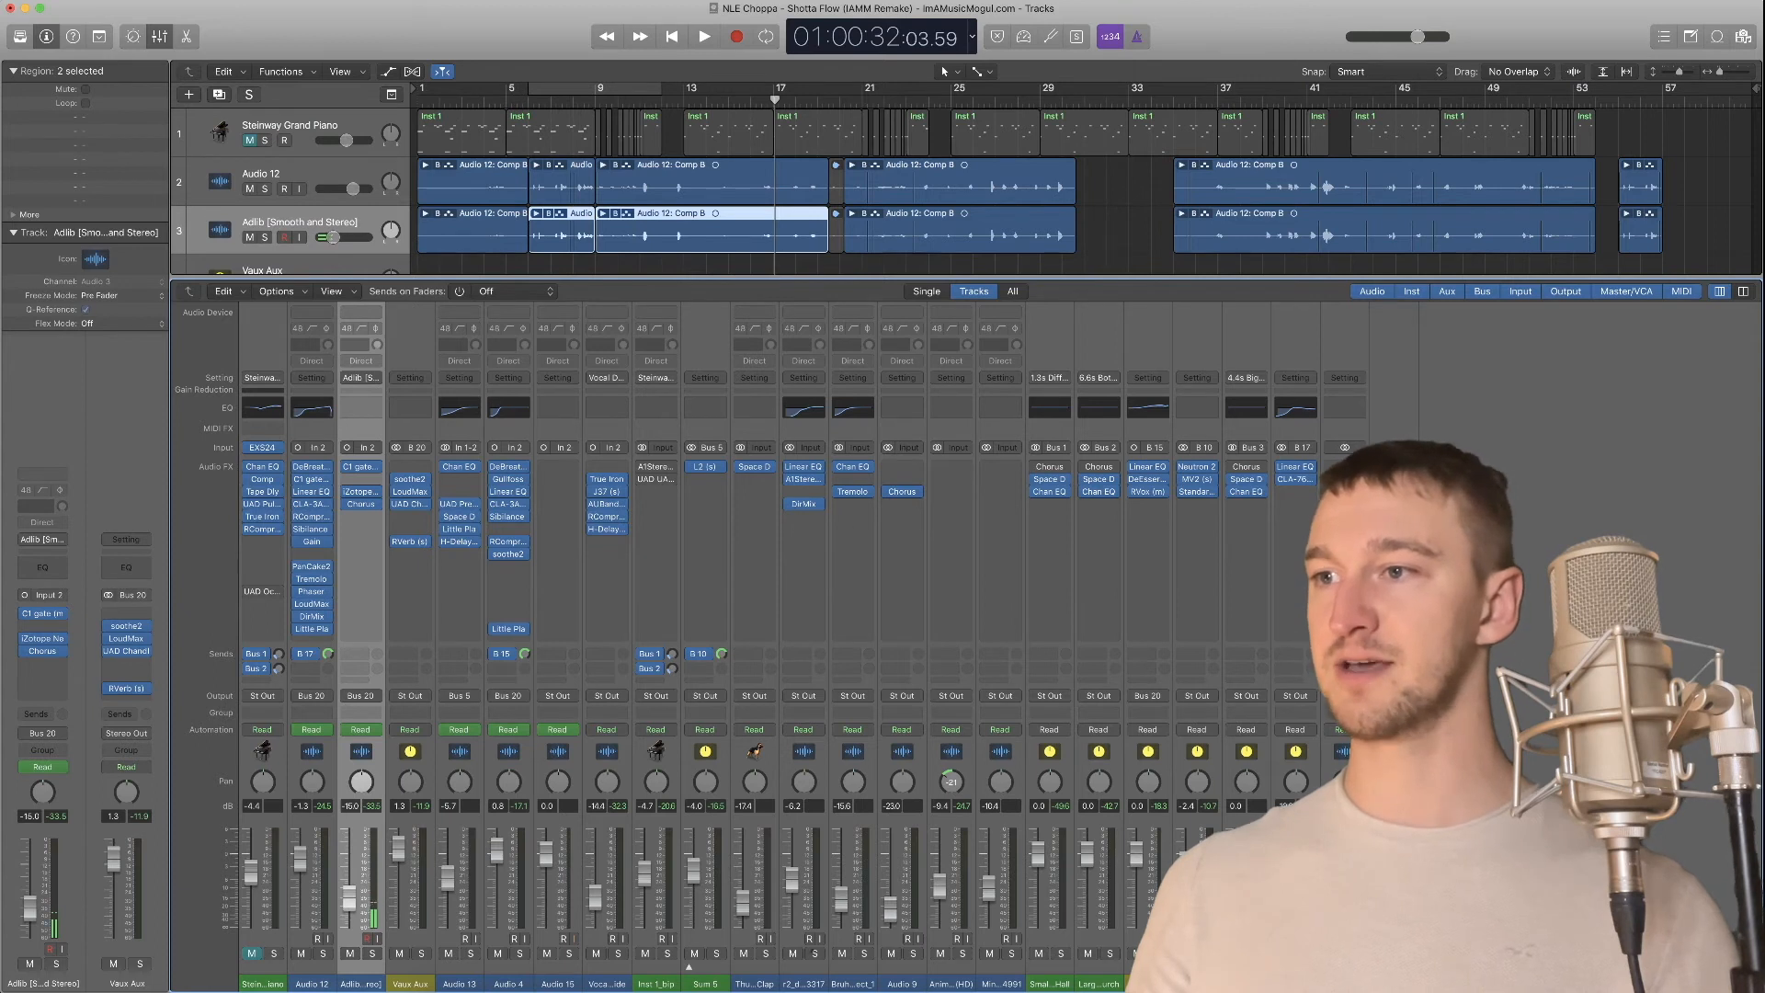
{"action": "key", "text": "v"}
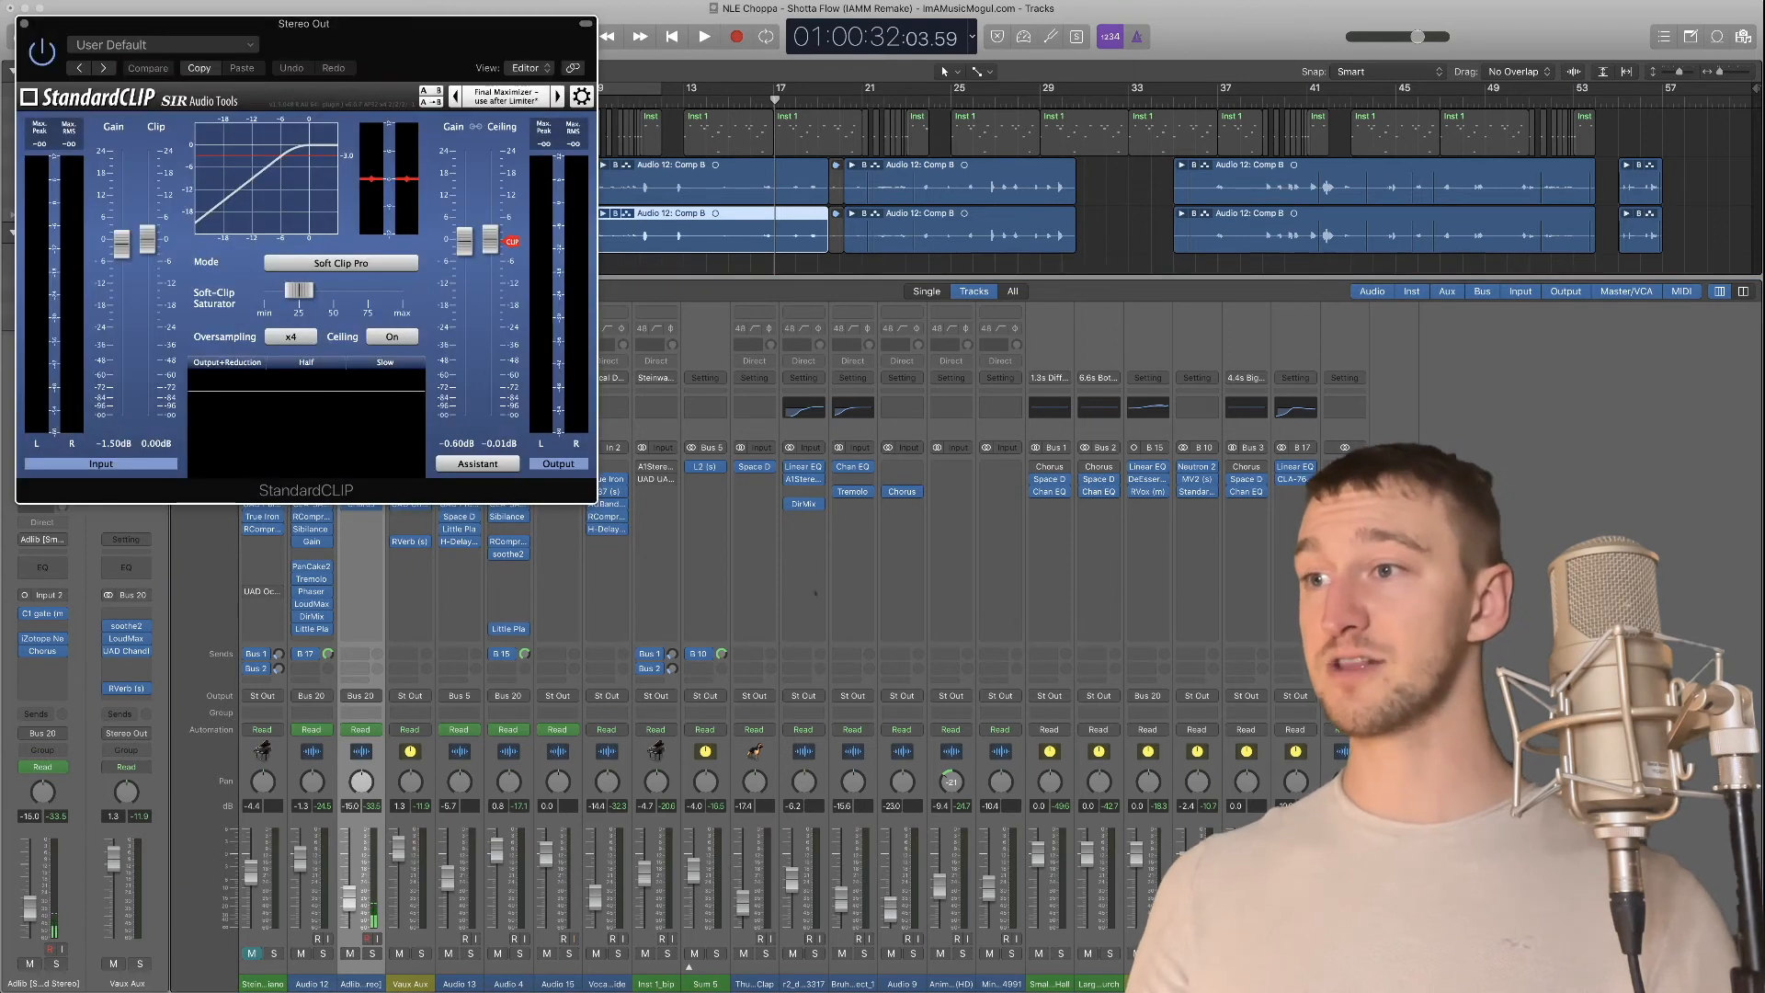
{"action": "key", "text": "v"}
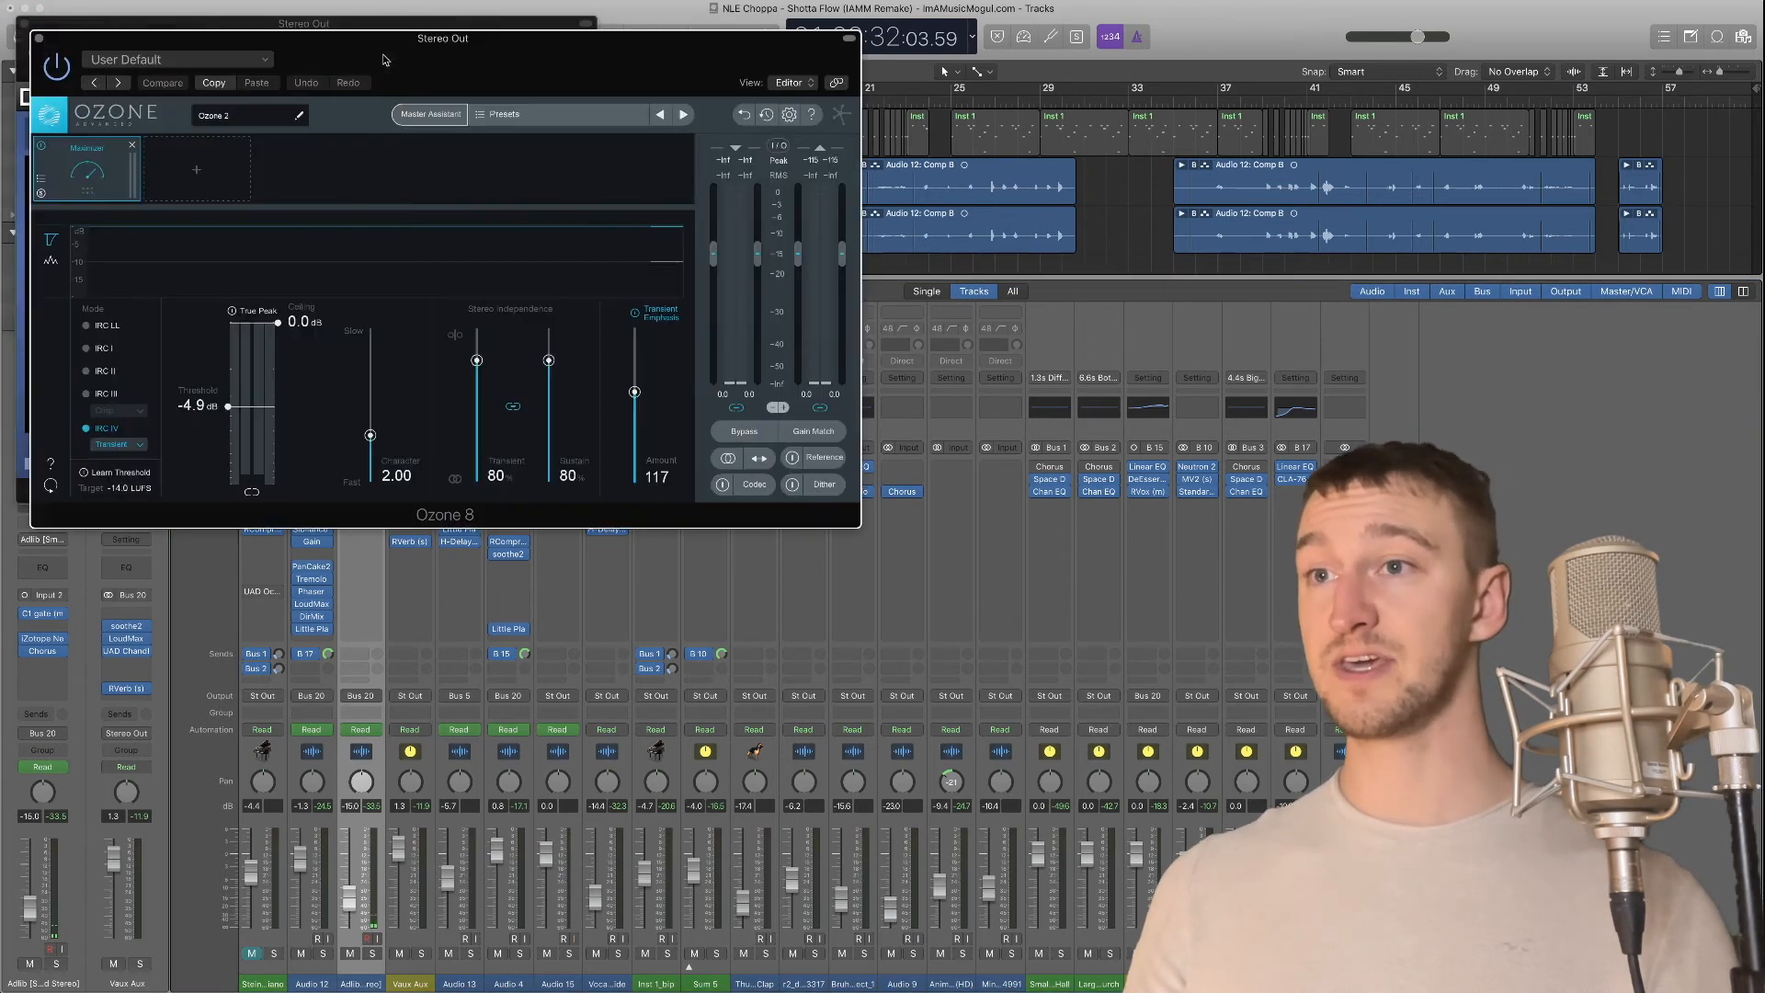
{"action": "left_click_drag", "start_coordinate": [434, 79], "coordinate": [674, 414]}
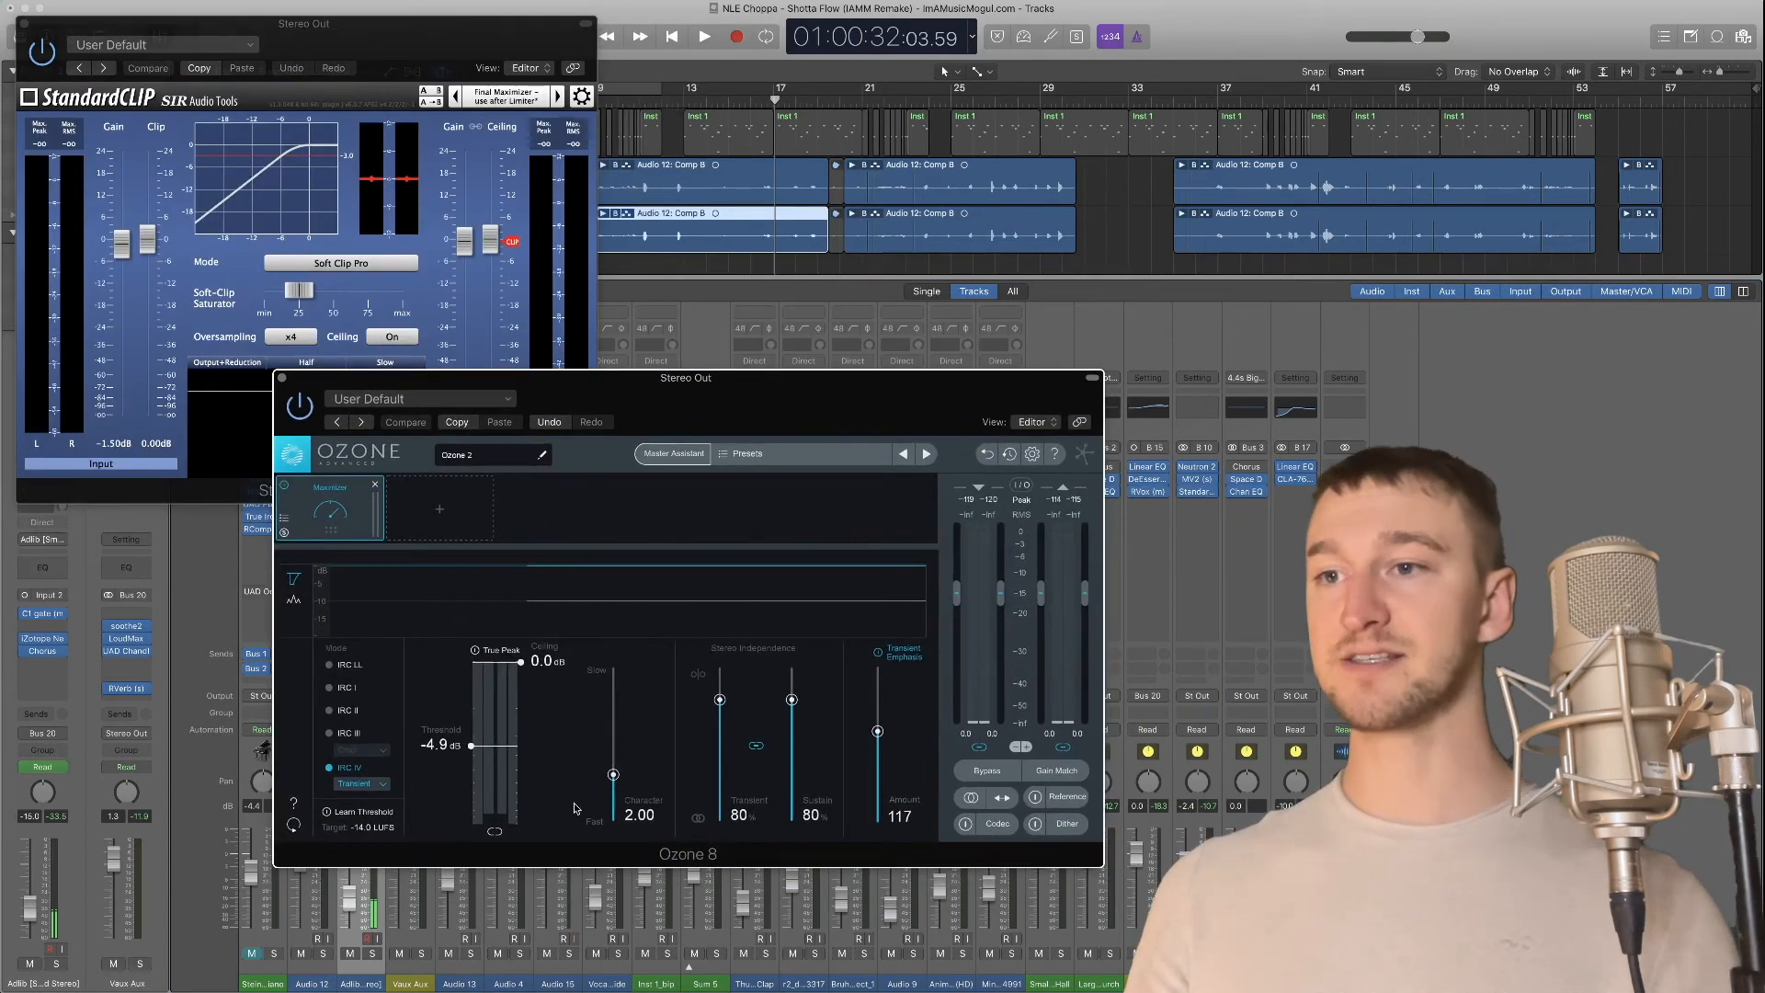
{"action": "left_click_drag", "start_coordinate": [837, 381], "coordinate": [996, 449]}
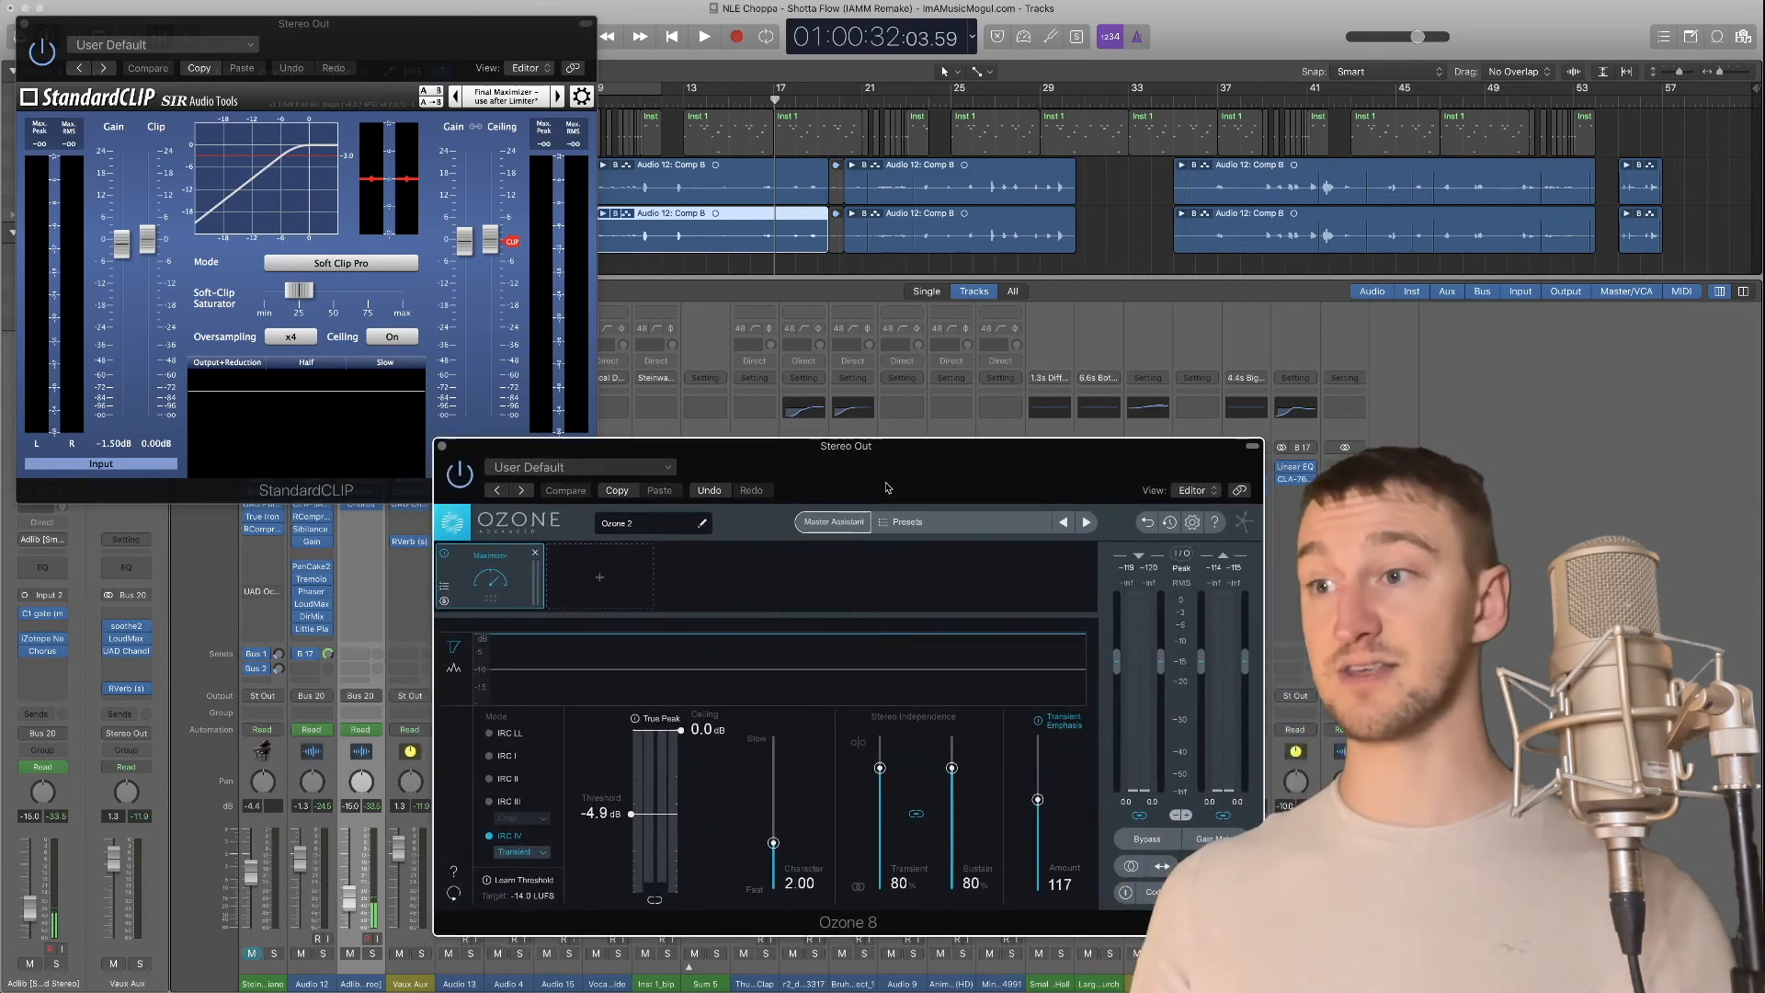
Play the mix in short passes to watch the StandardCLIP and Ozone 8 meters, and close both plug-in windows
{"action": "key", "text": "space"}
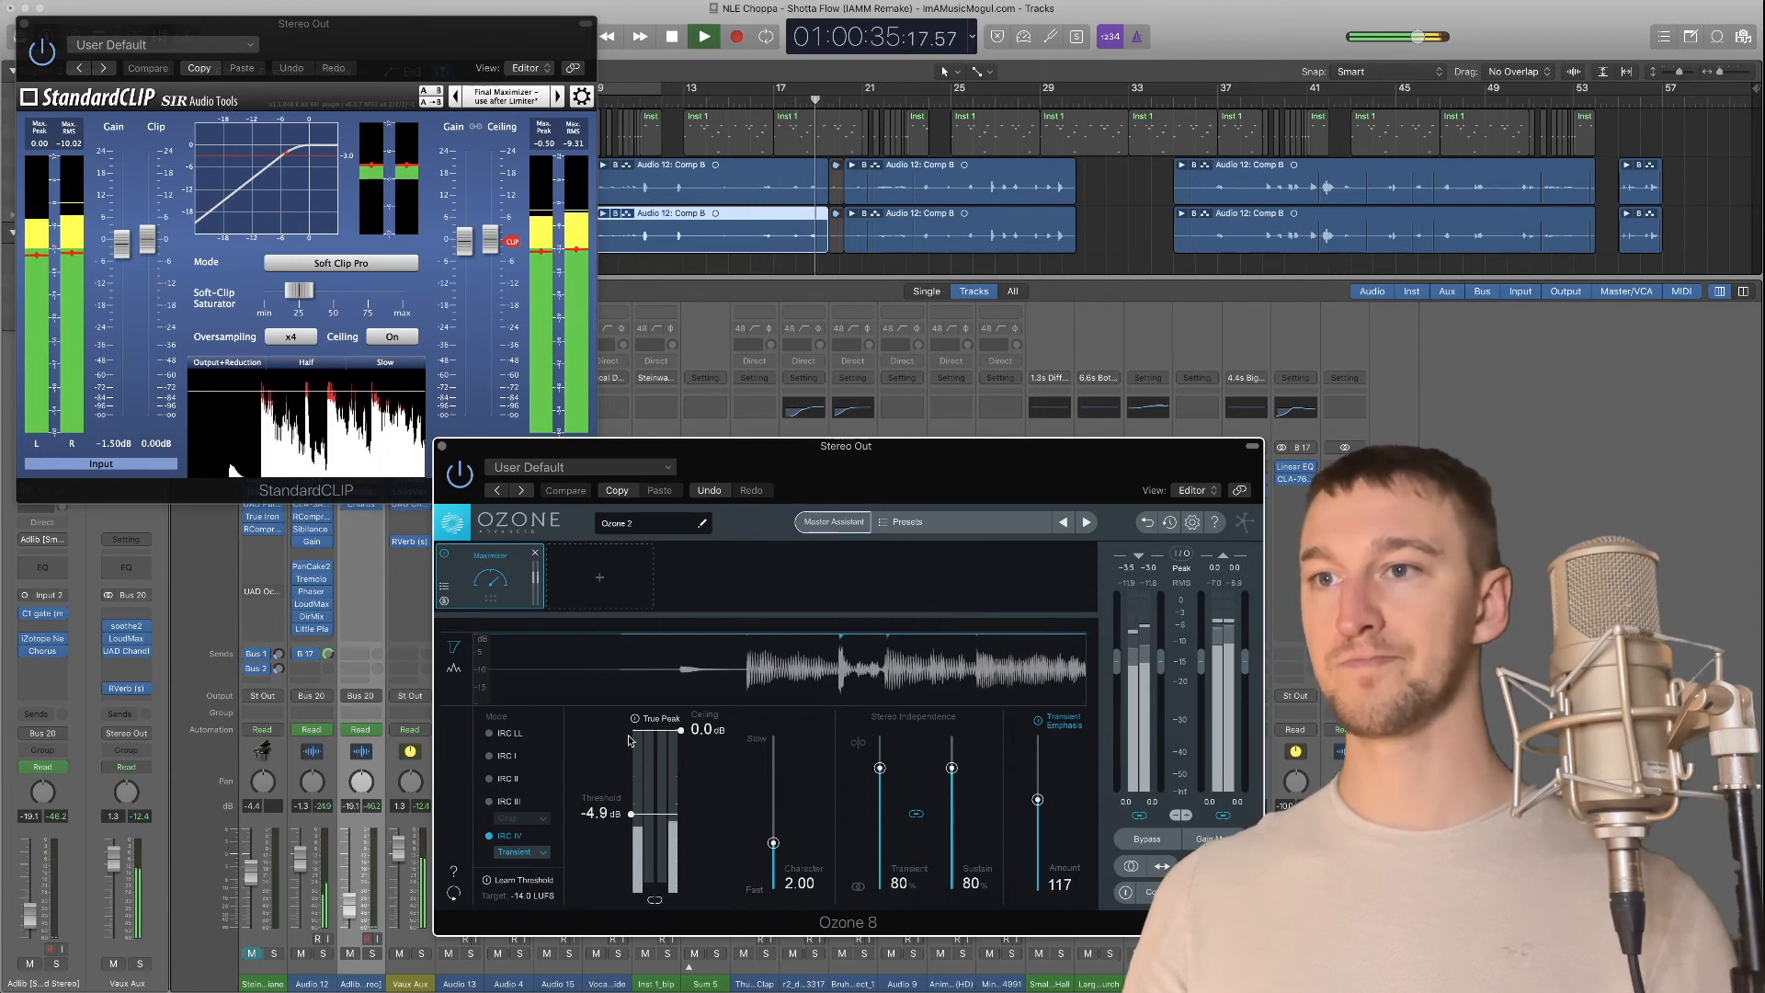
{"action": "key", "text": "space"}
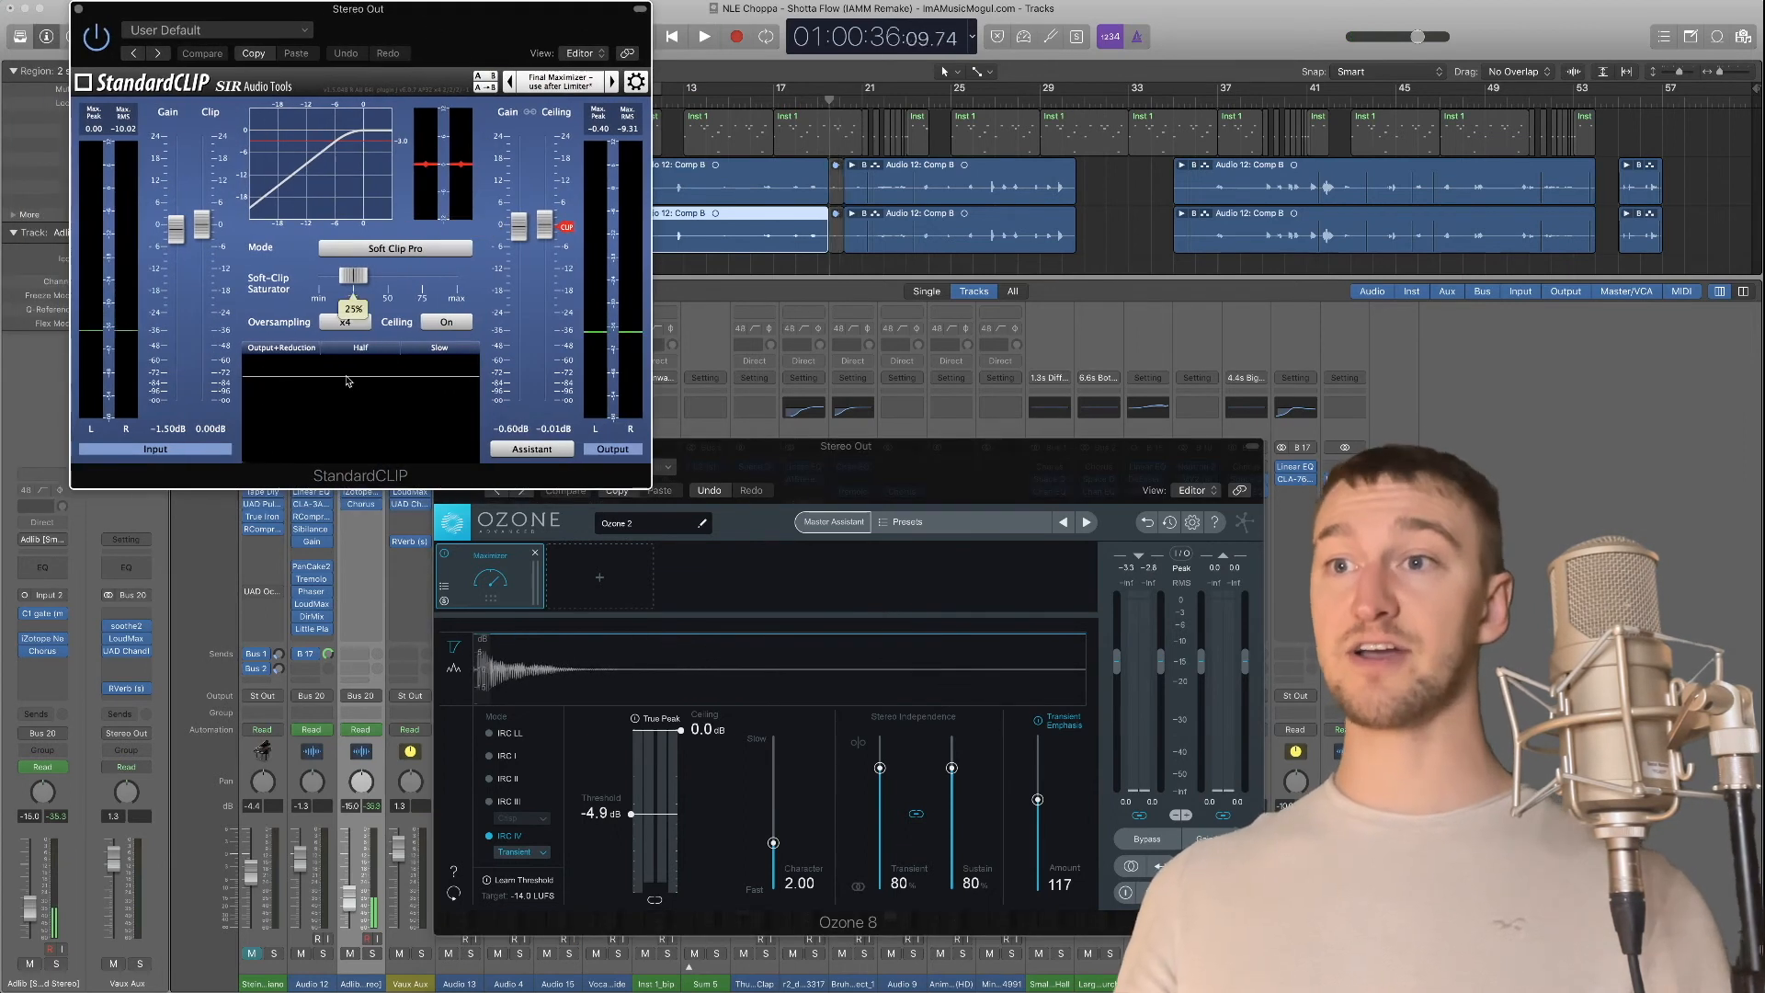
{"action": "key", "text": "space"}
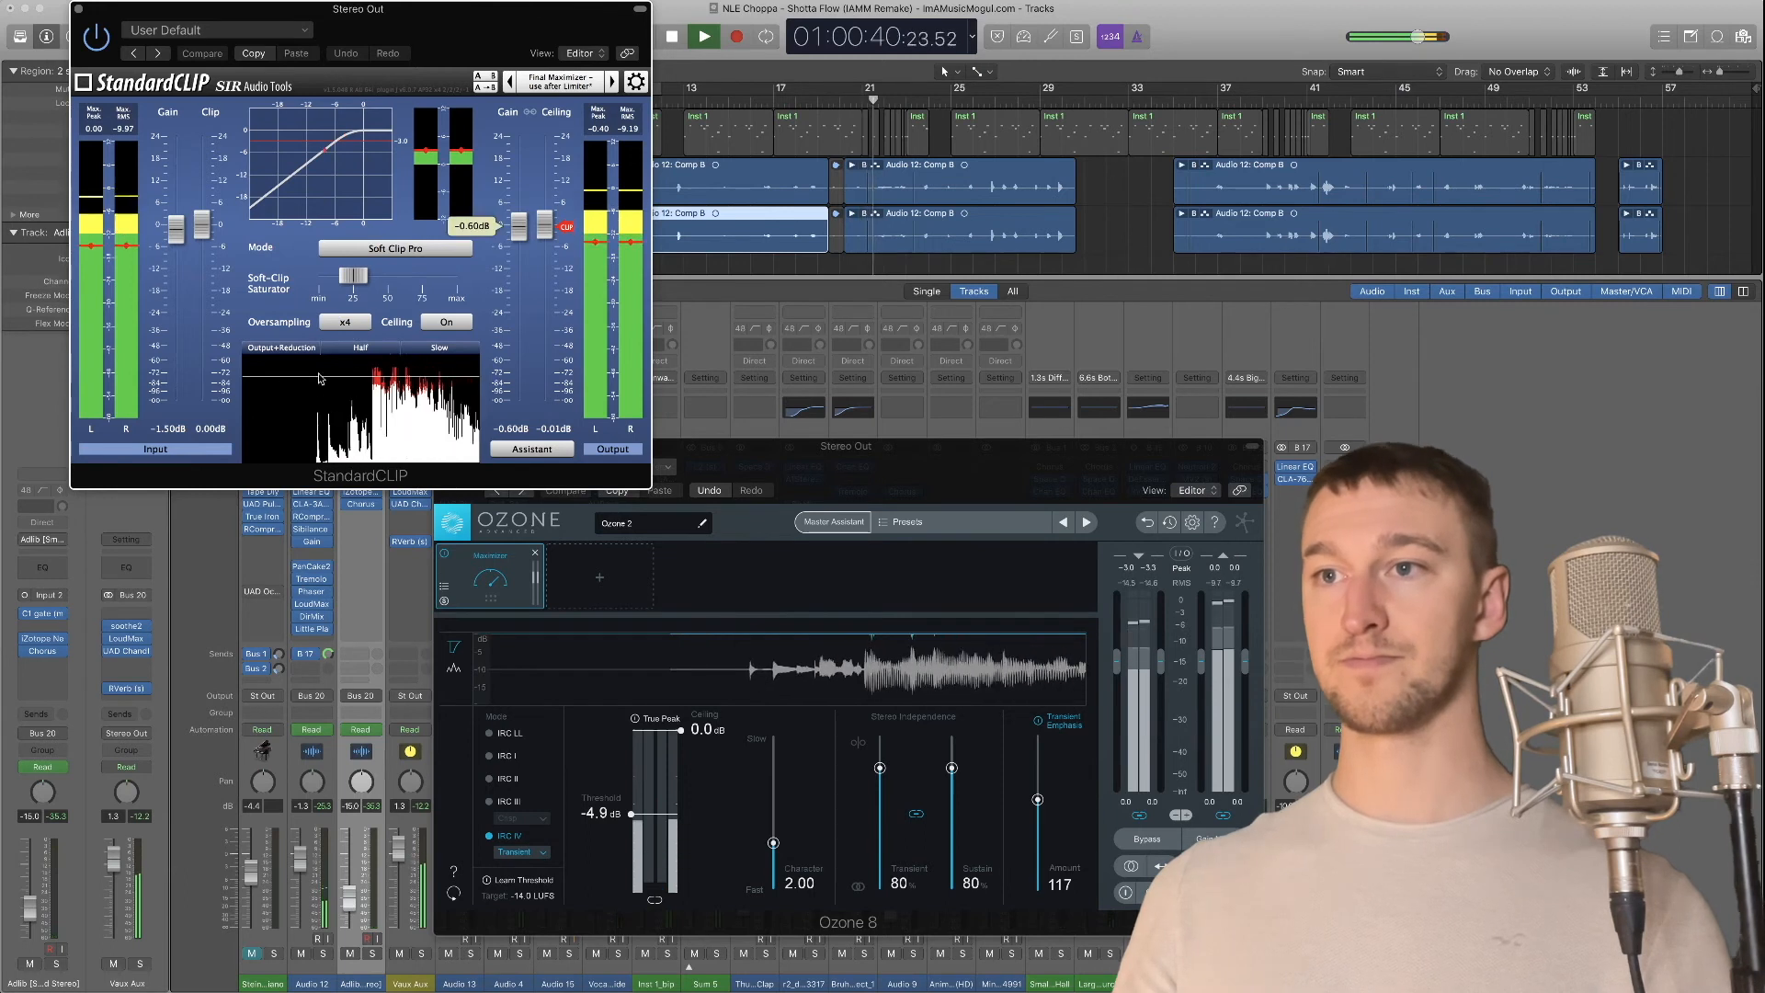
{"action": "key", "text": "space"}
{"action": "left_click", "coordinate": [78, 9]}
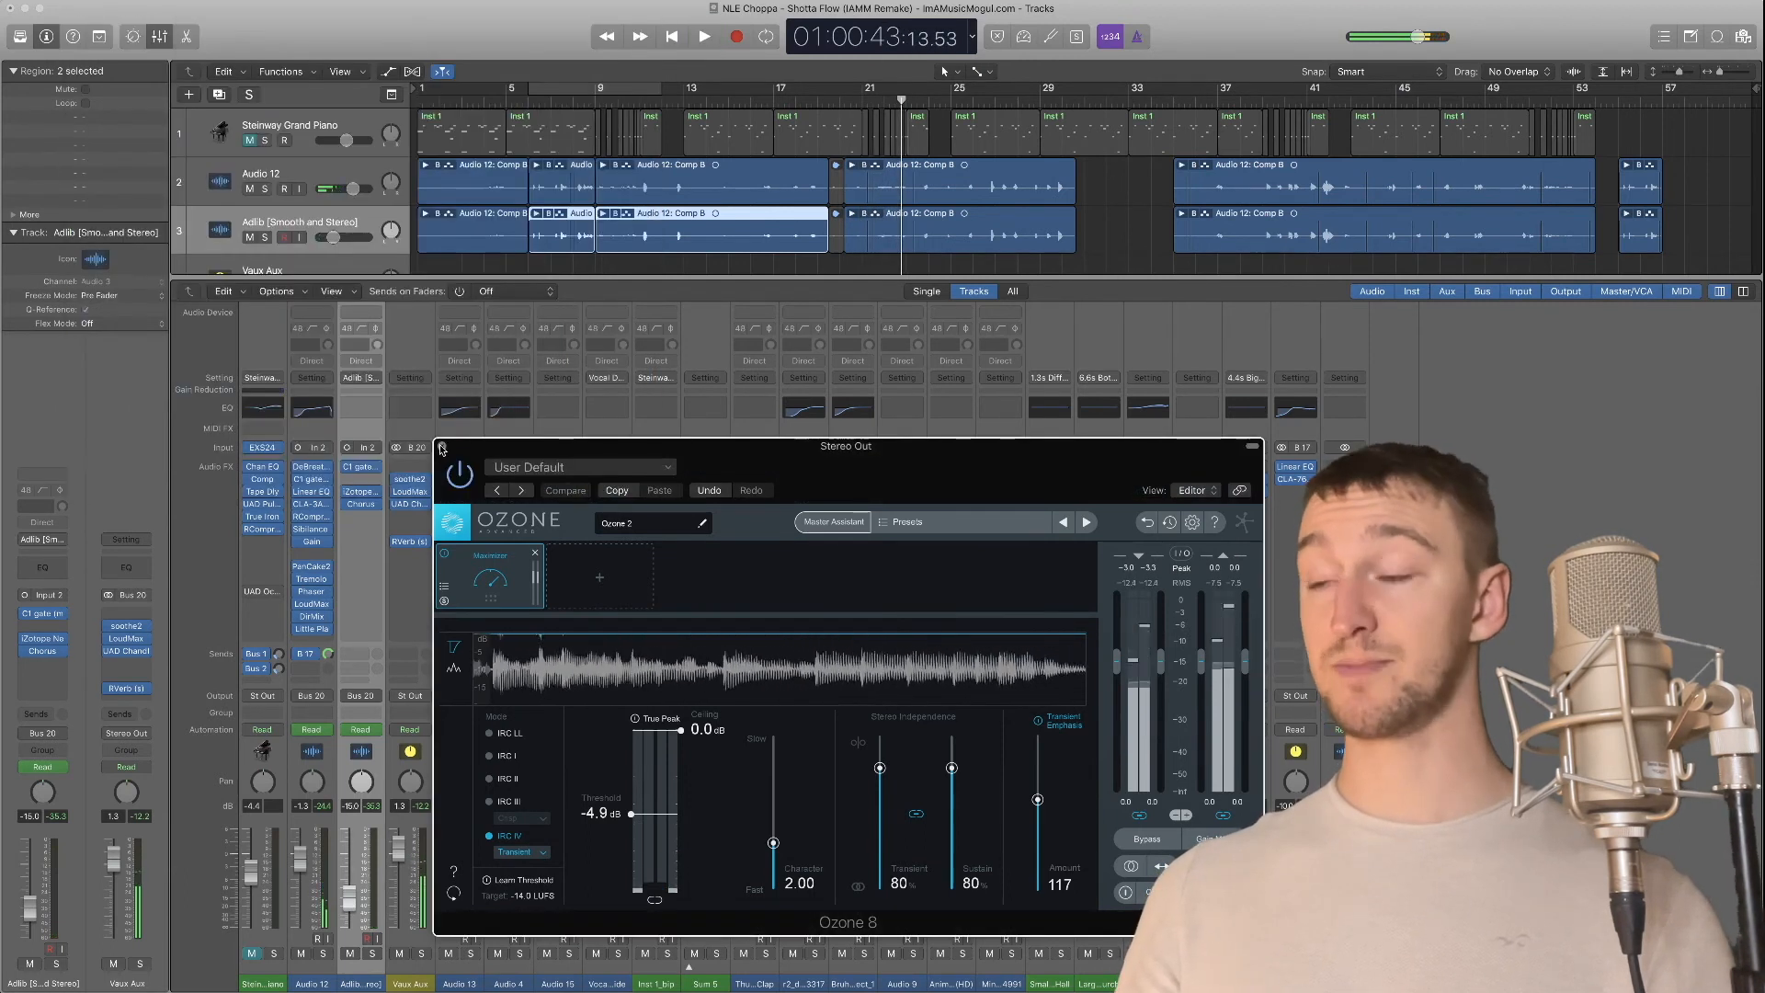
{"action": "left_click", "coordinate": [441, 446]}
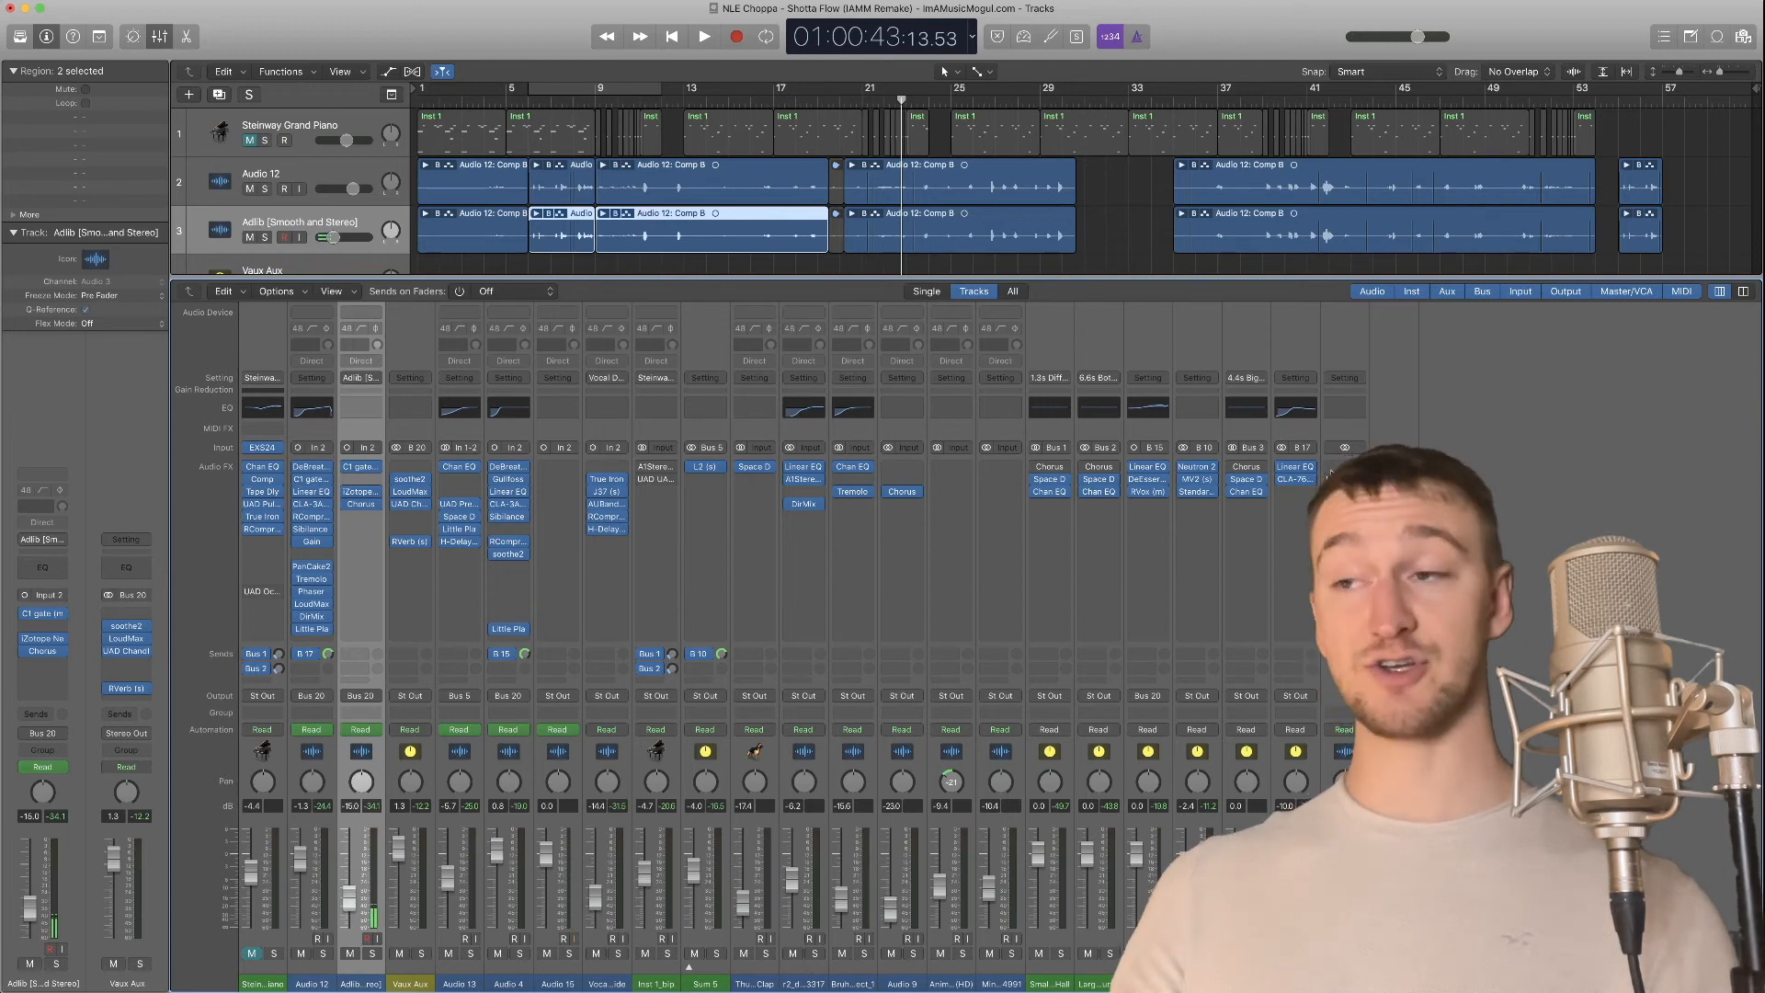
Play a passage of the mix, and show the Stereo Out's Drawmer S73 on its own with the Curve Bender closed
{"action": "key", "text": "space"}
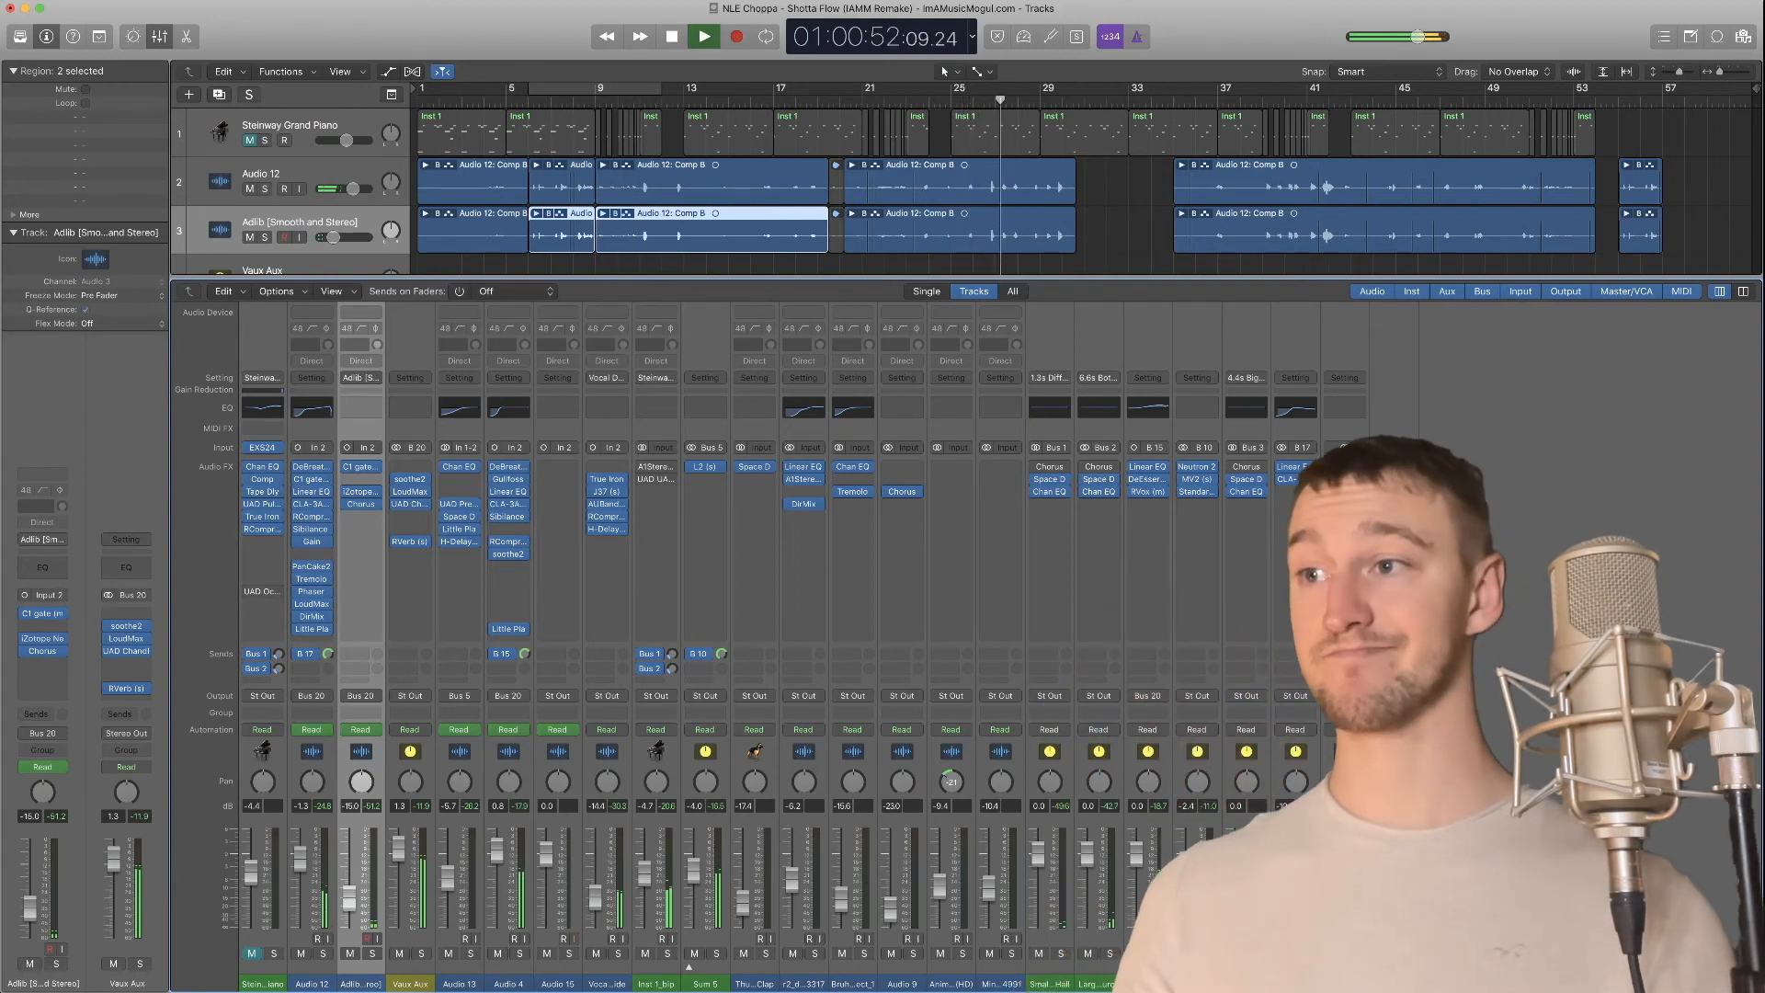
{"action": "key", "text": "space"}
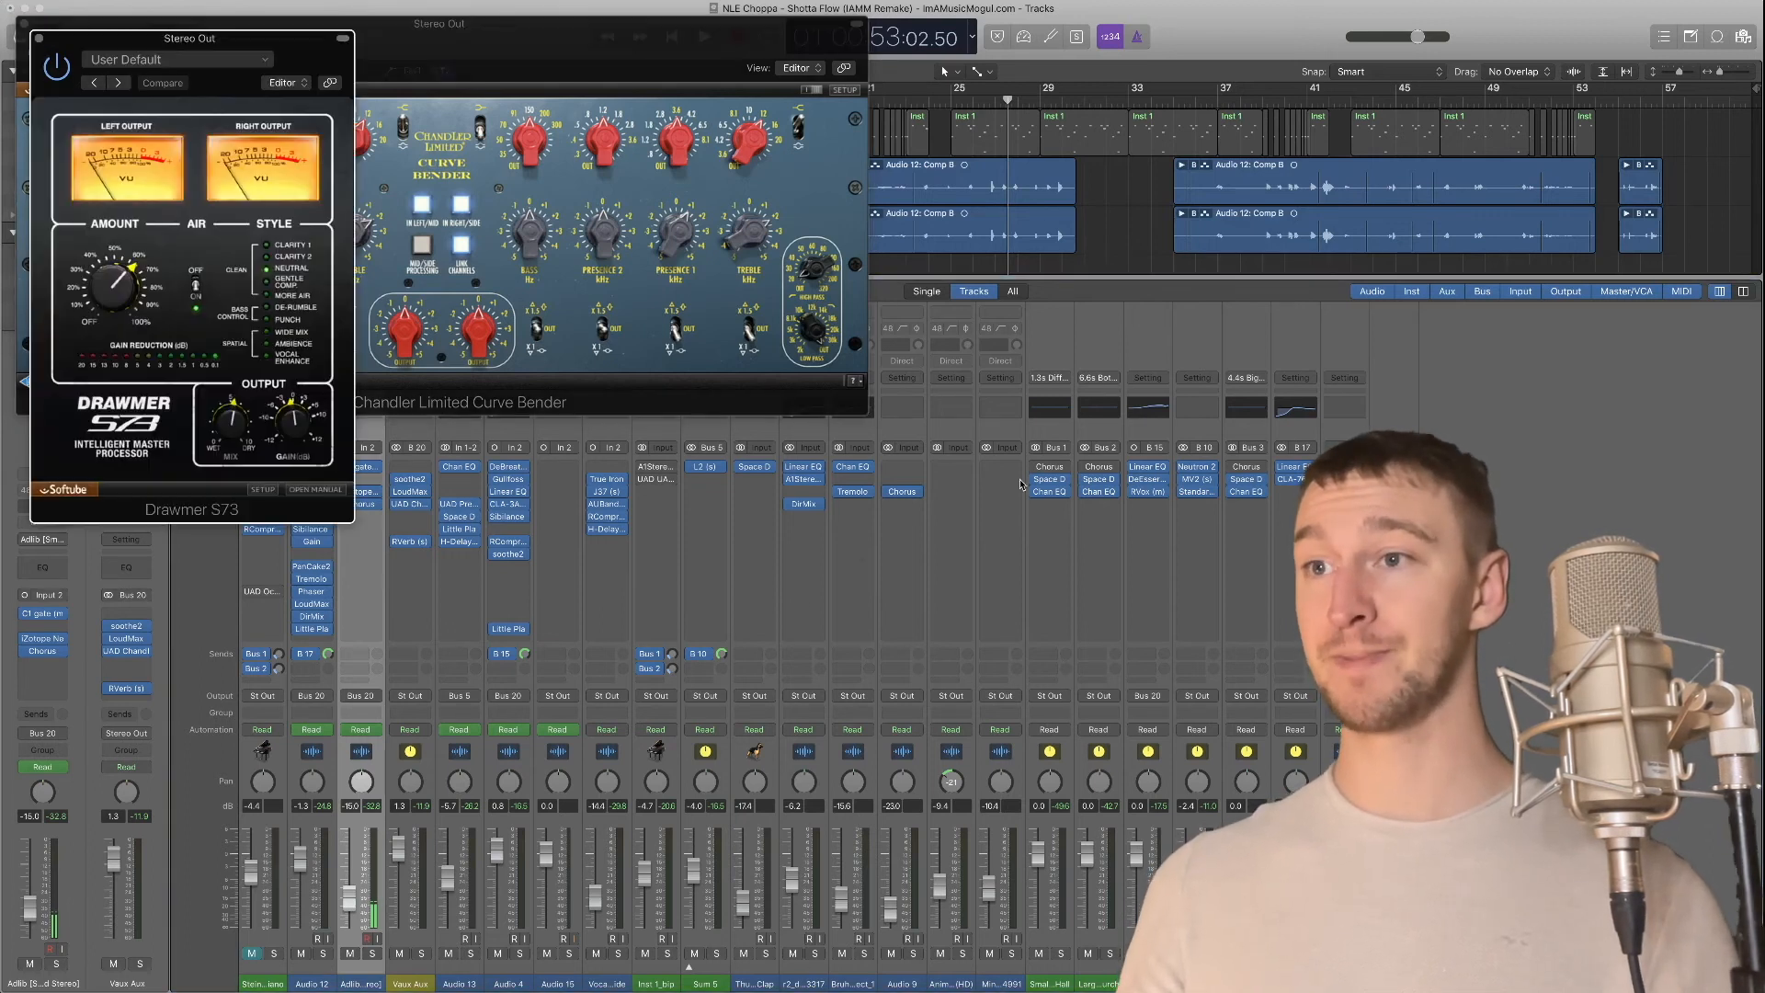
{"action": "left_click_drag", "start_coordinate": [289, 41], "coordinate": [1180, 62]}
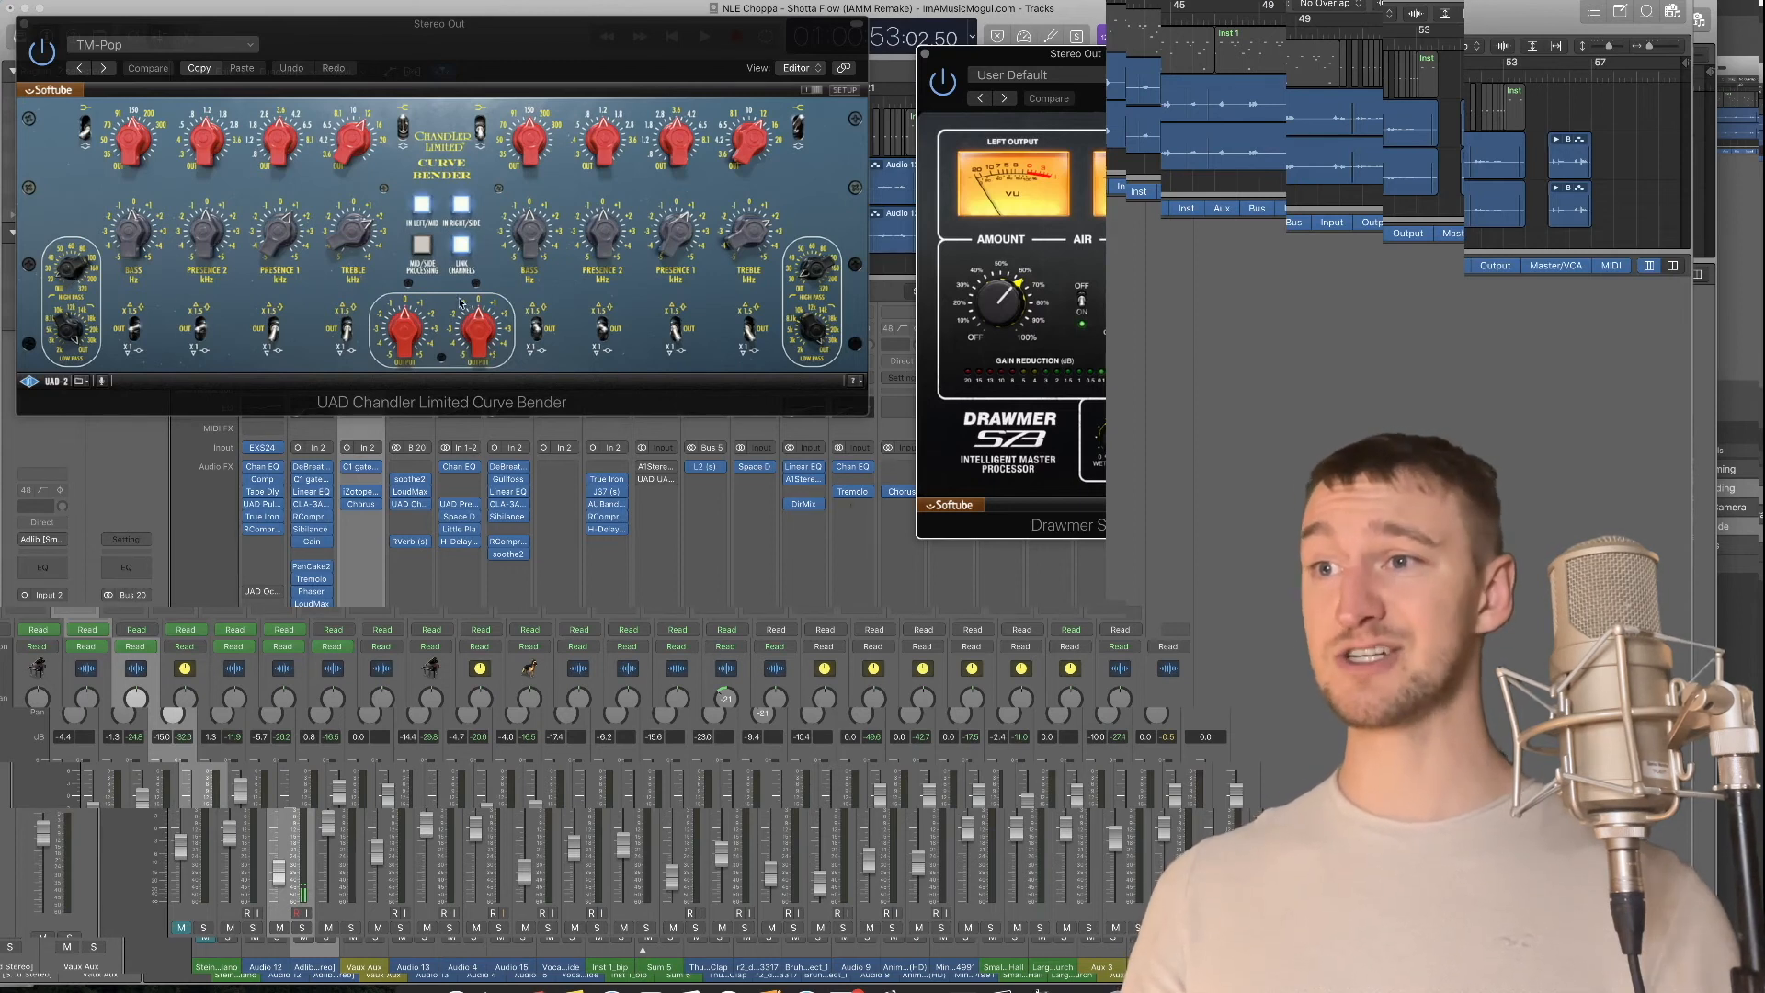
{"action": "left_click", "coordinate": [25, 25]}
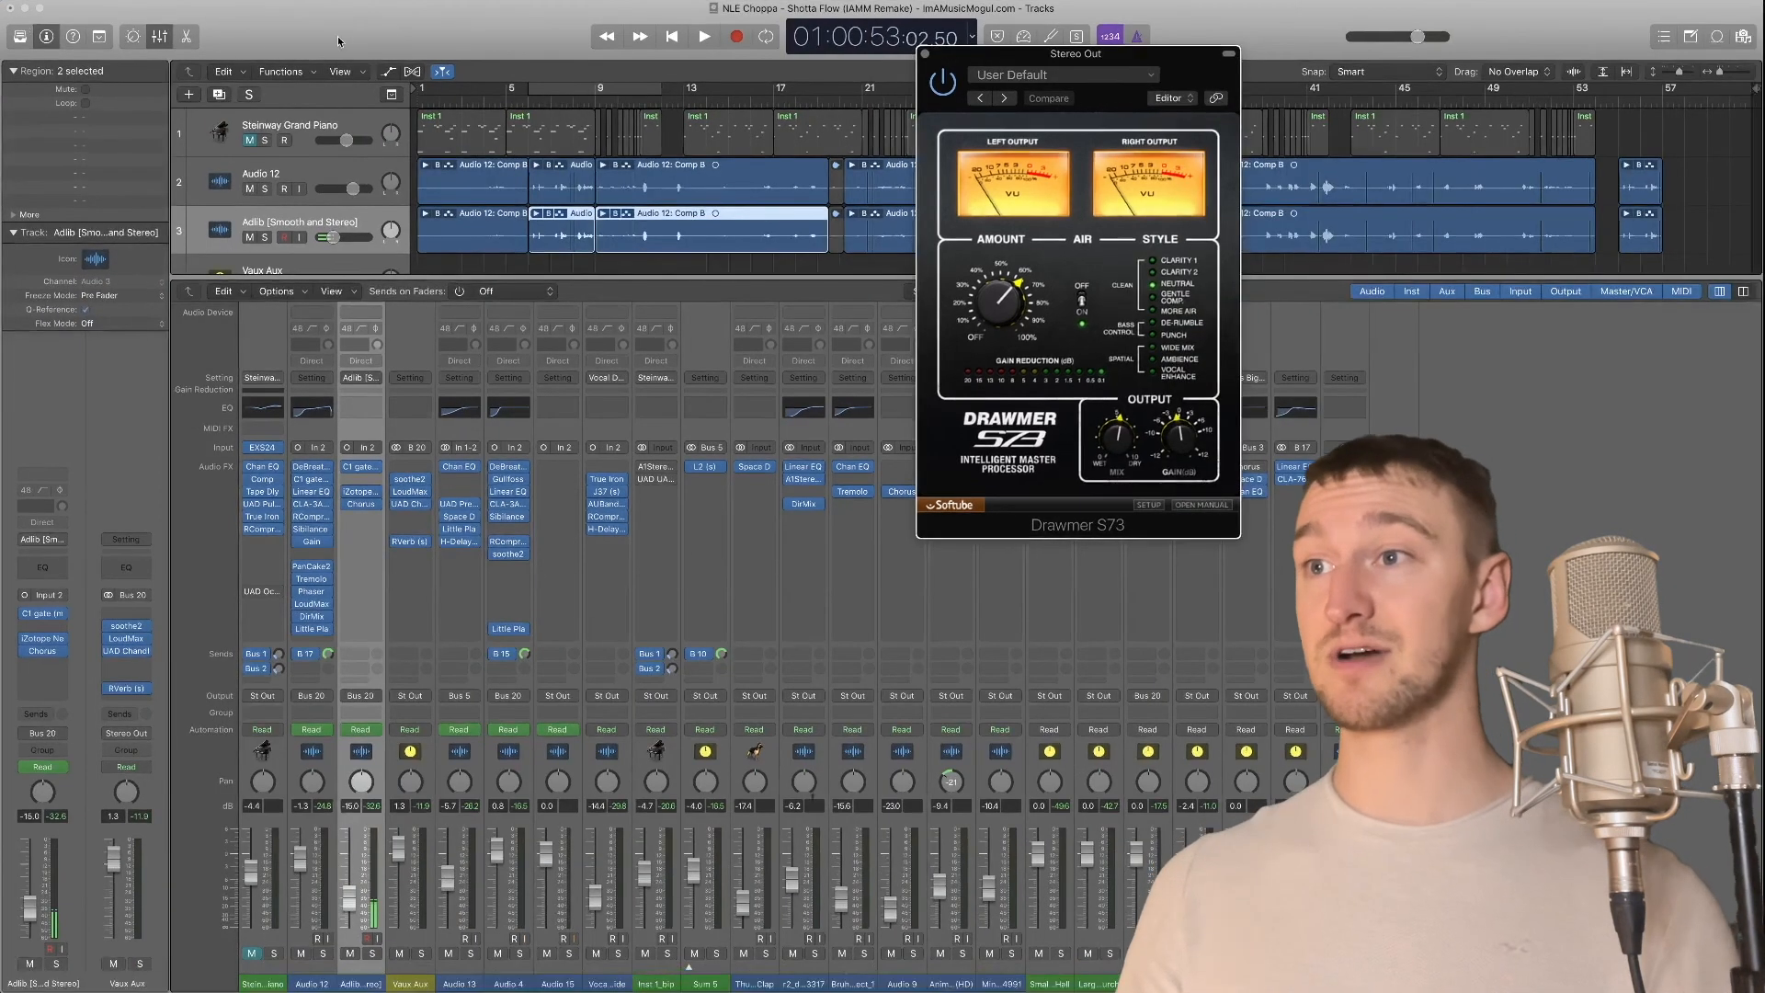
{"action": "left_click_drag", "start_coordinate": [1147, 58], "coordinate": [907, 174]}
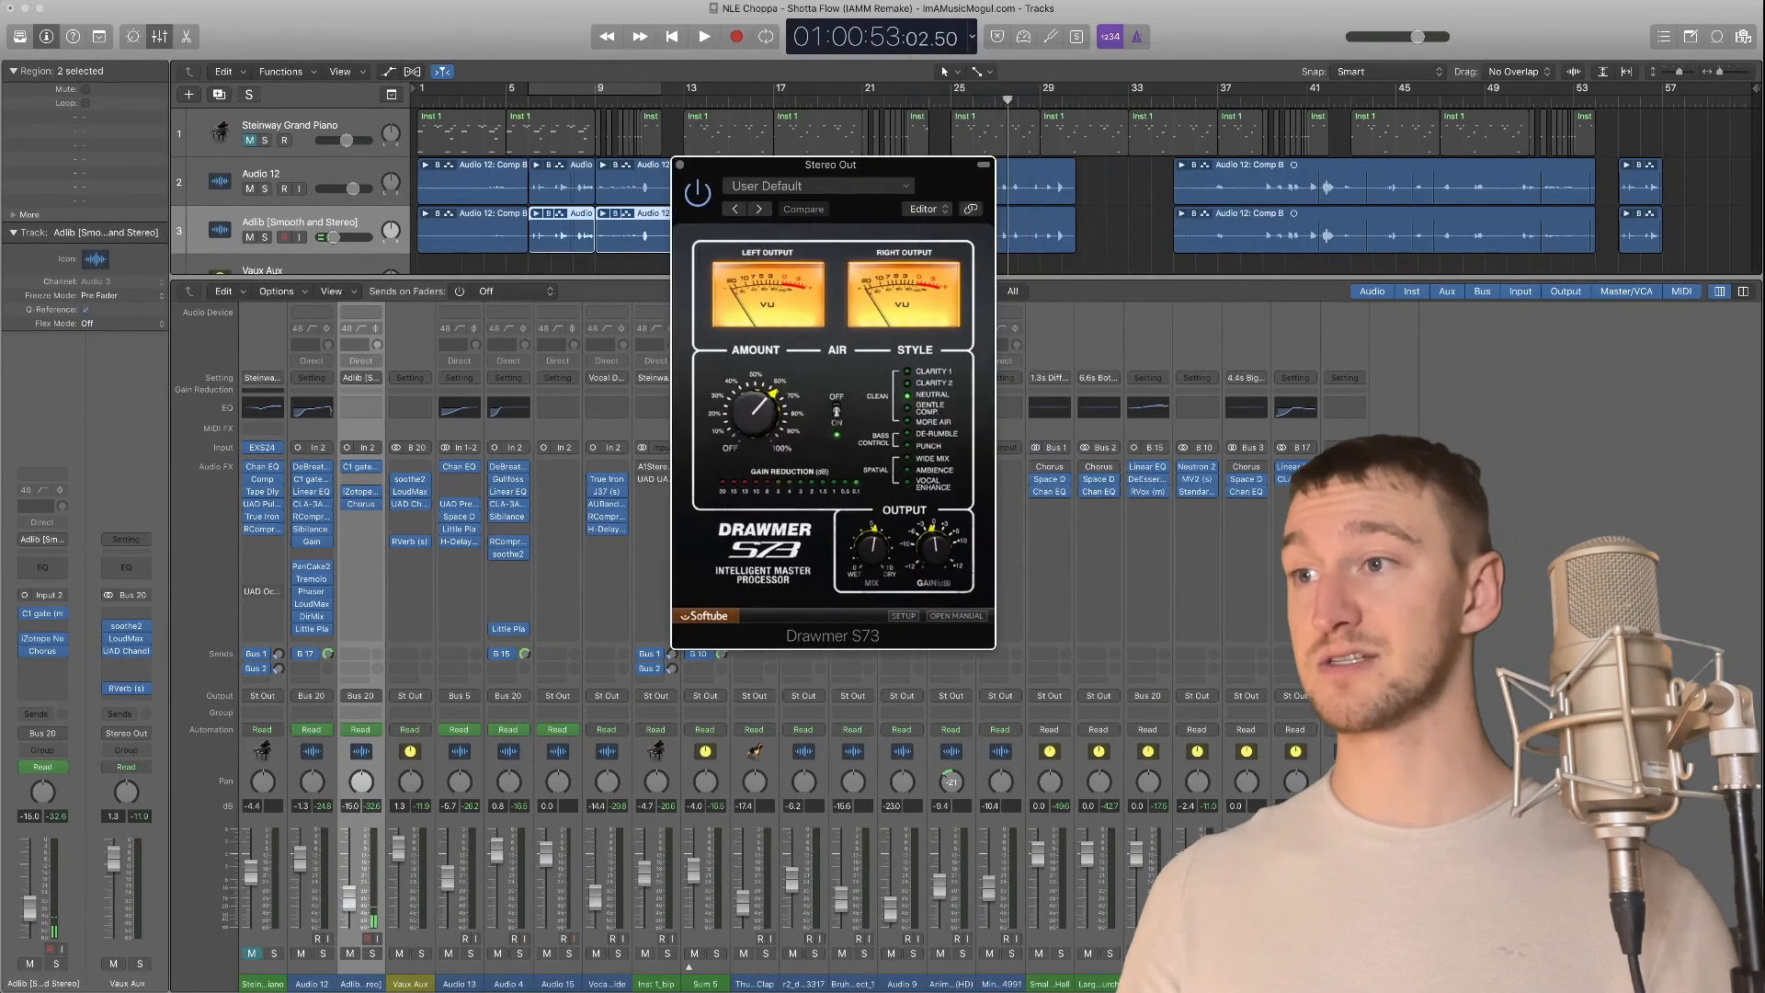
Audition the Stereo Out's Curve Bender and Drawmer S73 during playback, closing the Curve Bender and toggling the S73's bypass
{"action": "left_click", "coordinate": [1462, 570]}
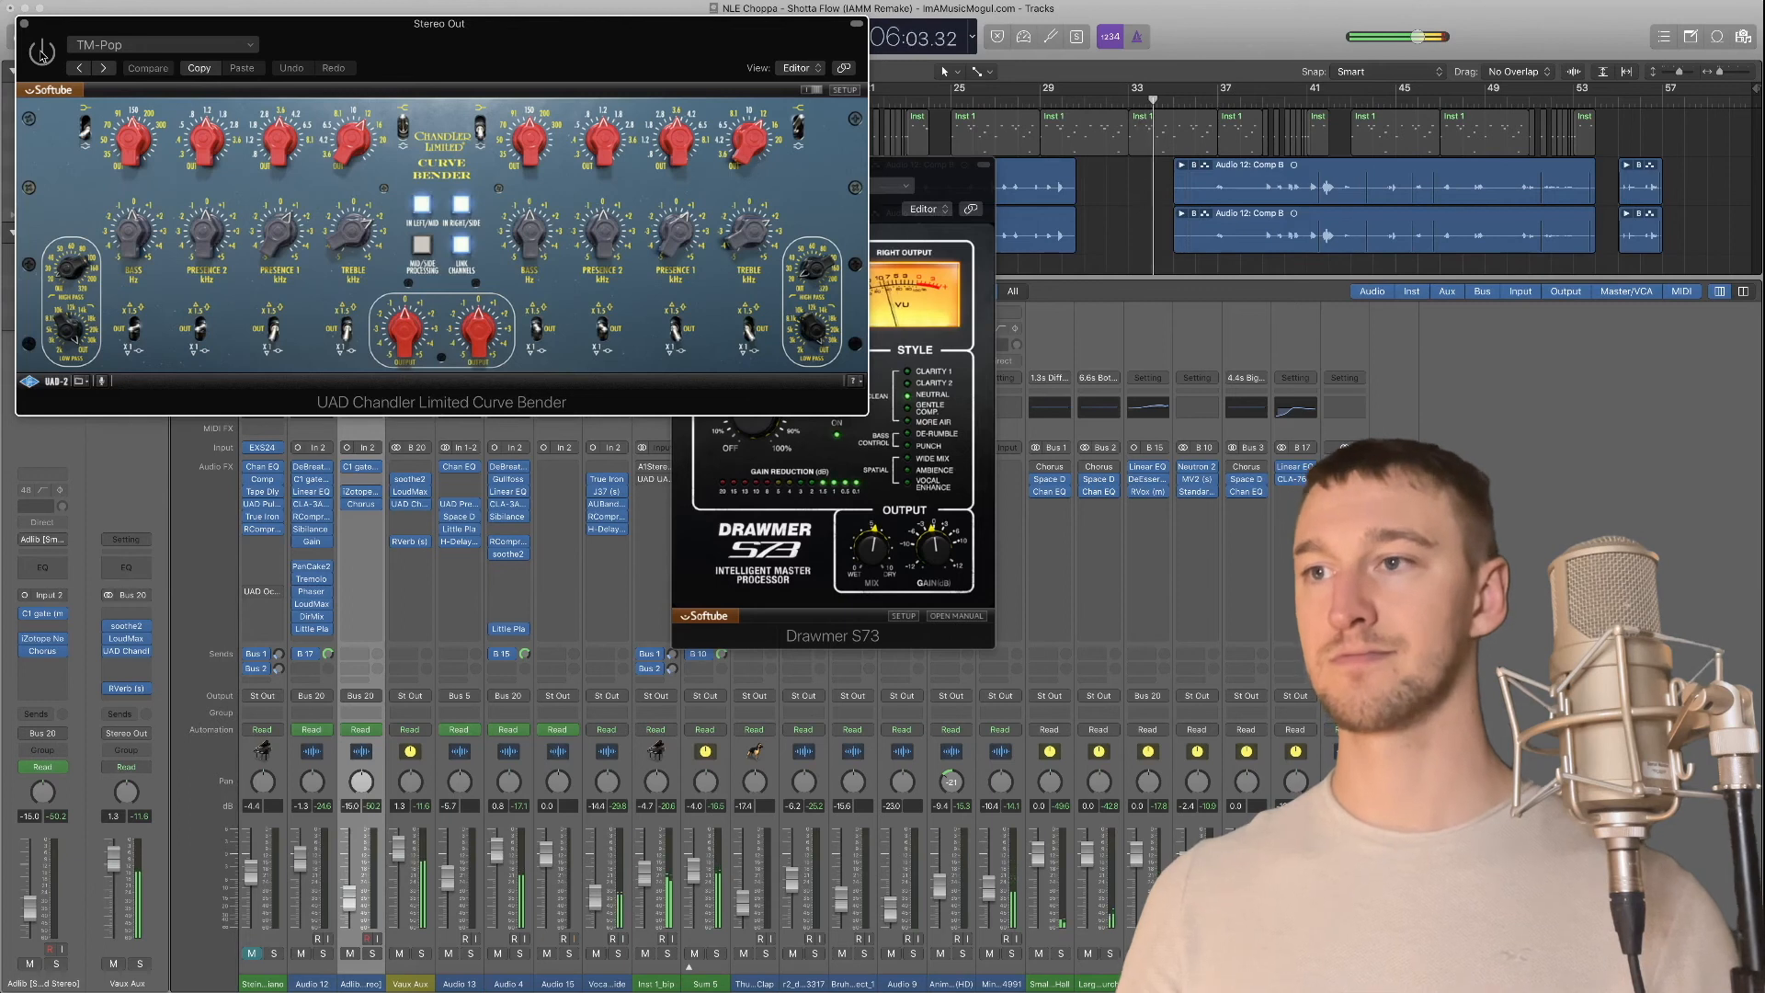
{"action": "left_click", "coordinate": [25, 24]}
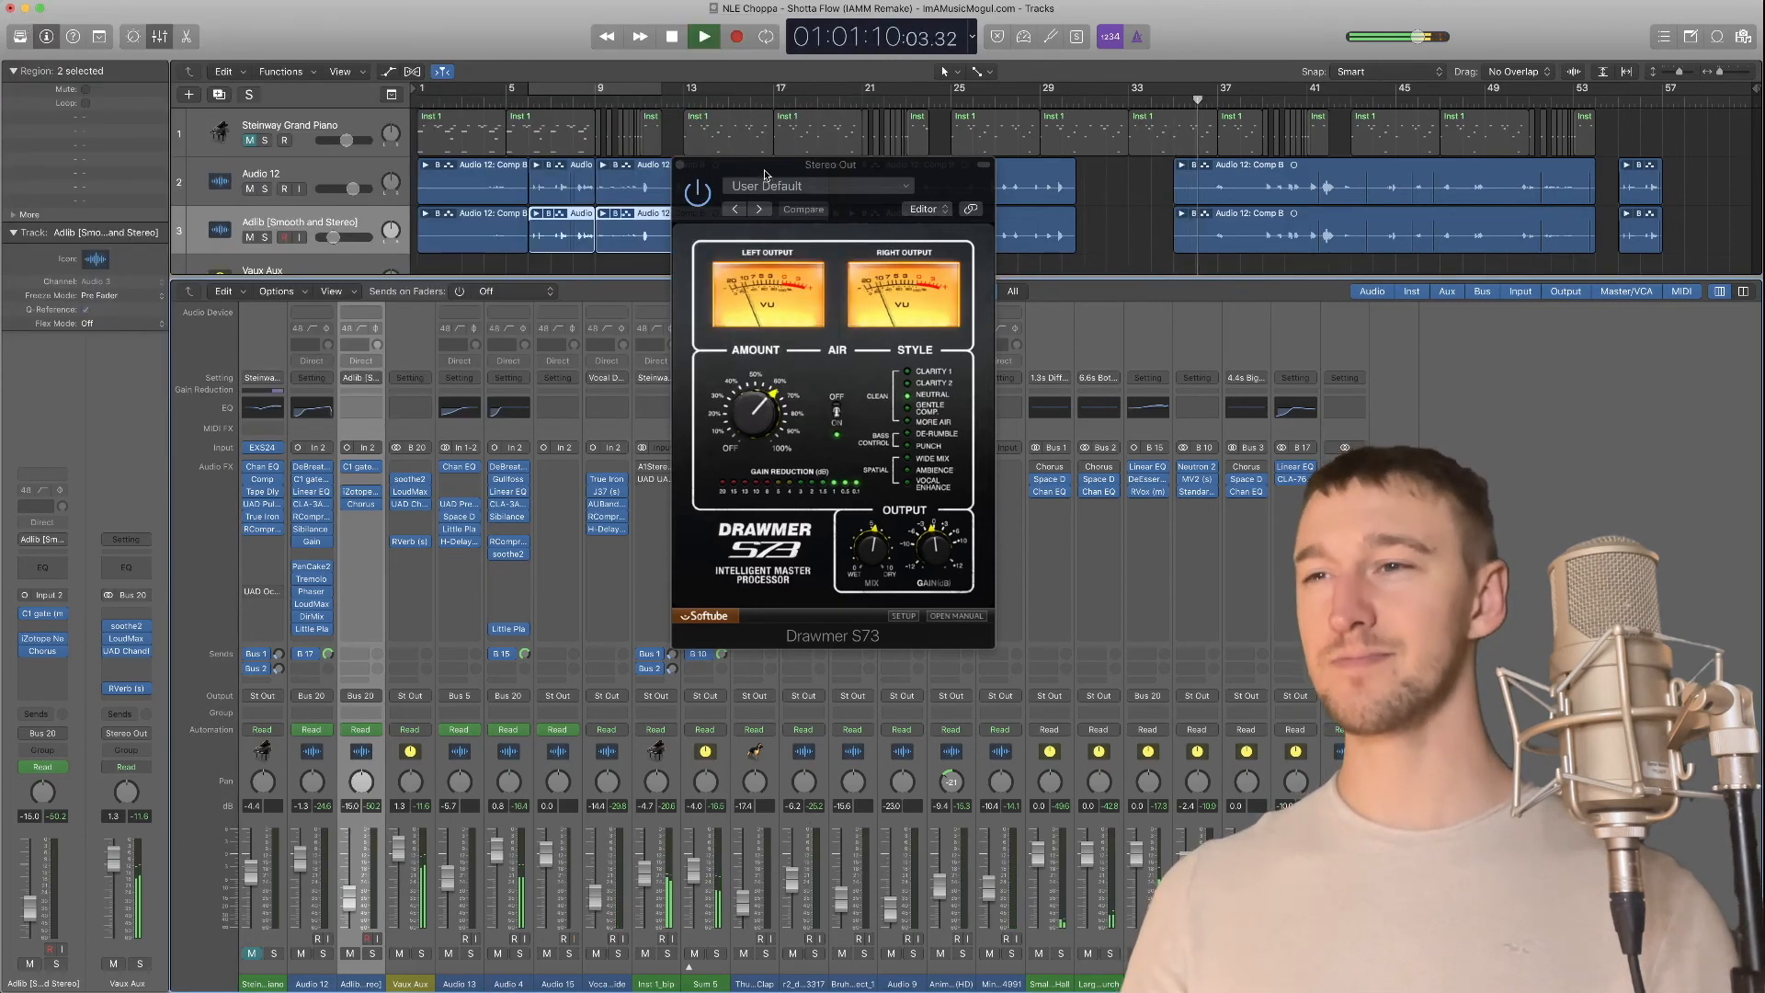
{"action": "key", "text": "space"}
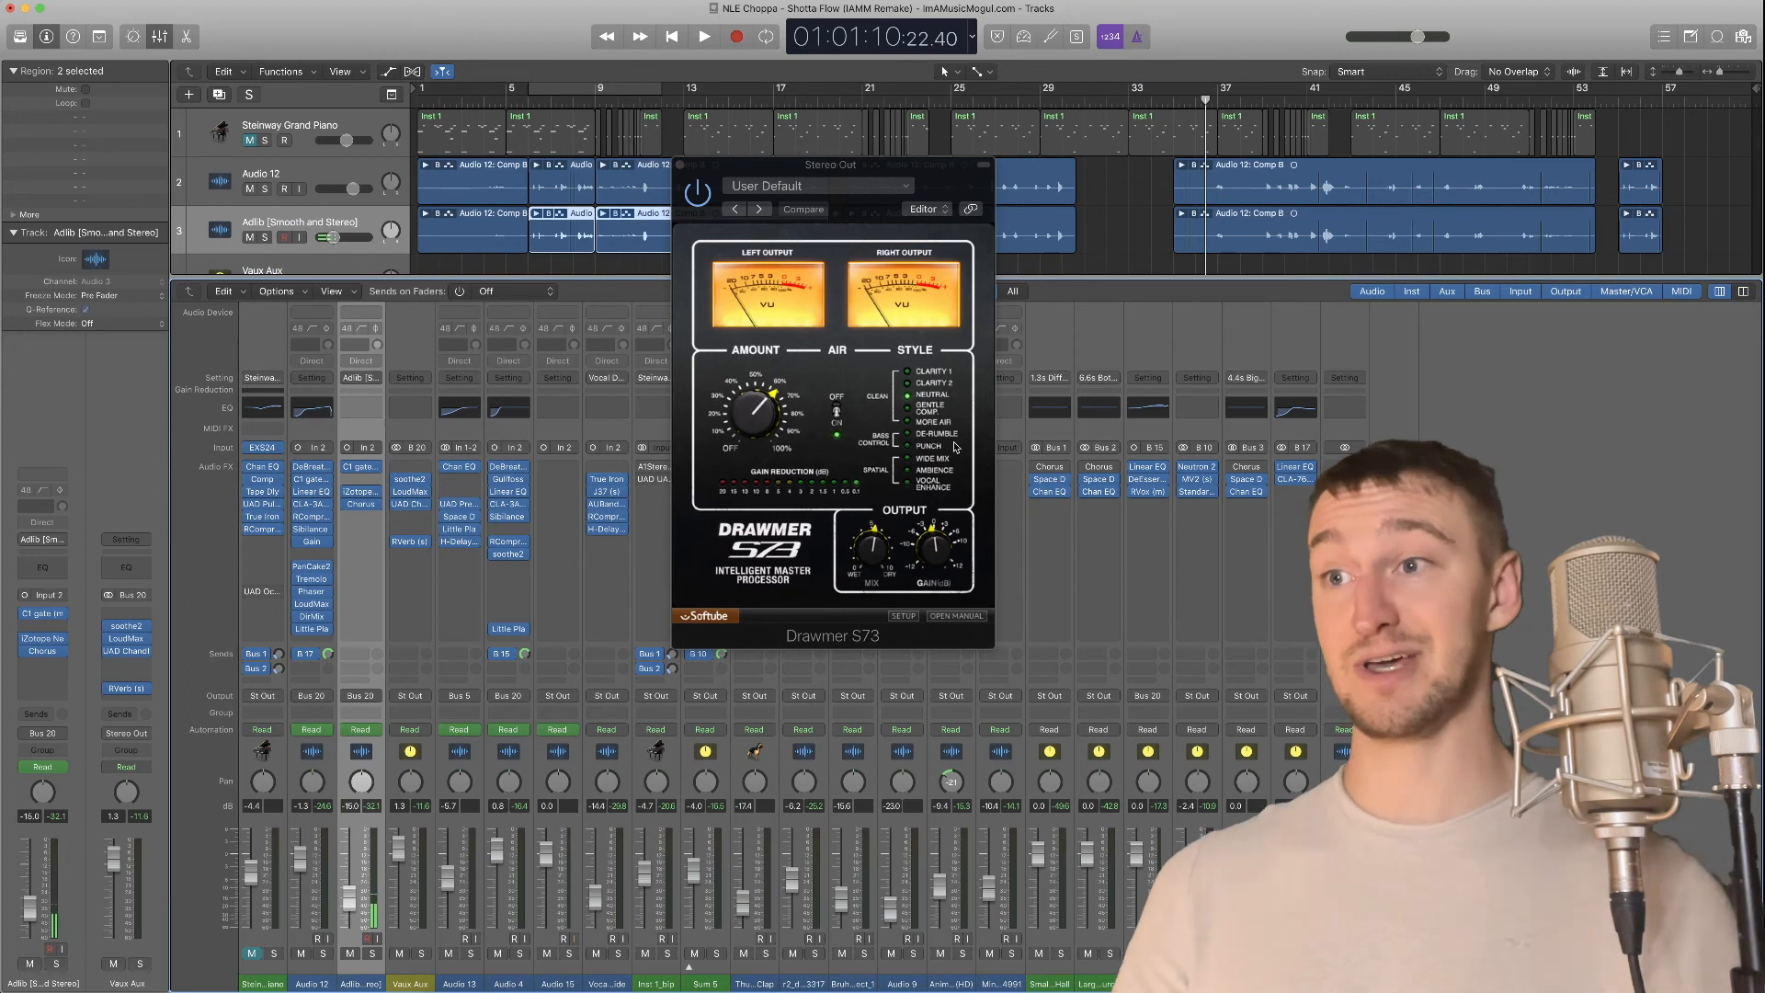
{"action": "key", "text": "space"}
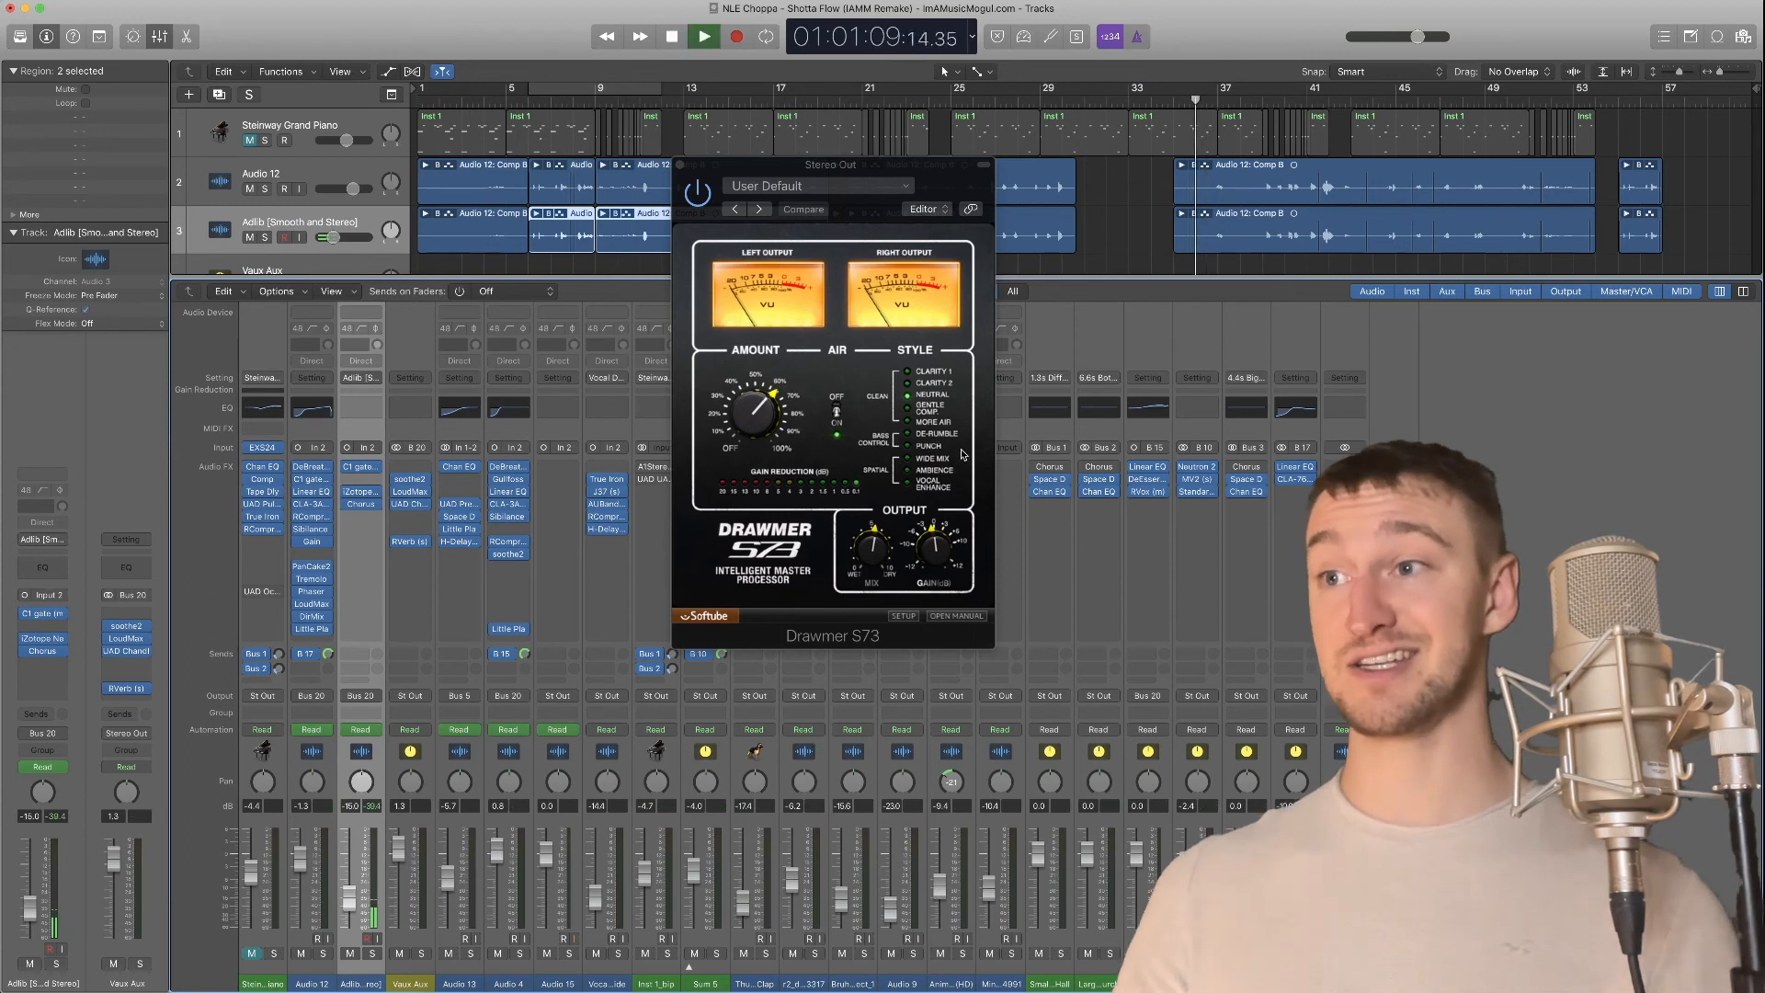
{"action": "left_click", "coordinate": [704, 197]}
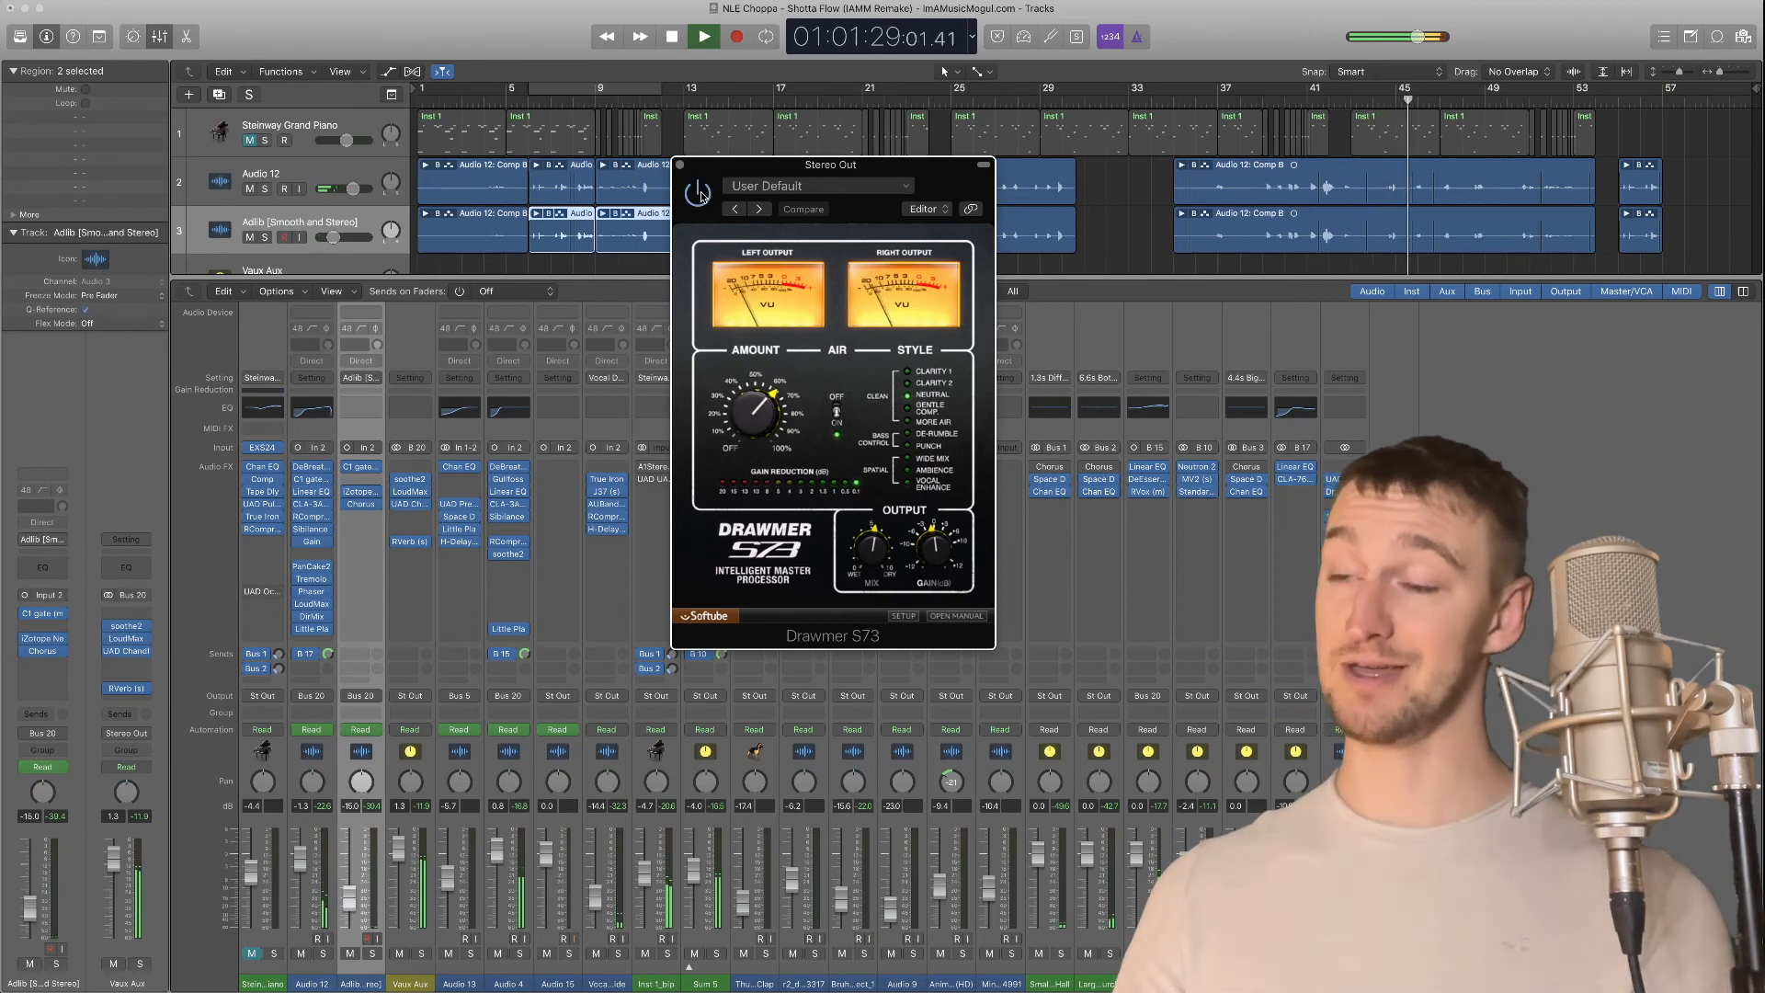
{"action": "key", "text": "space"}
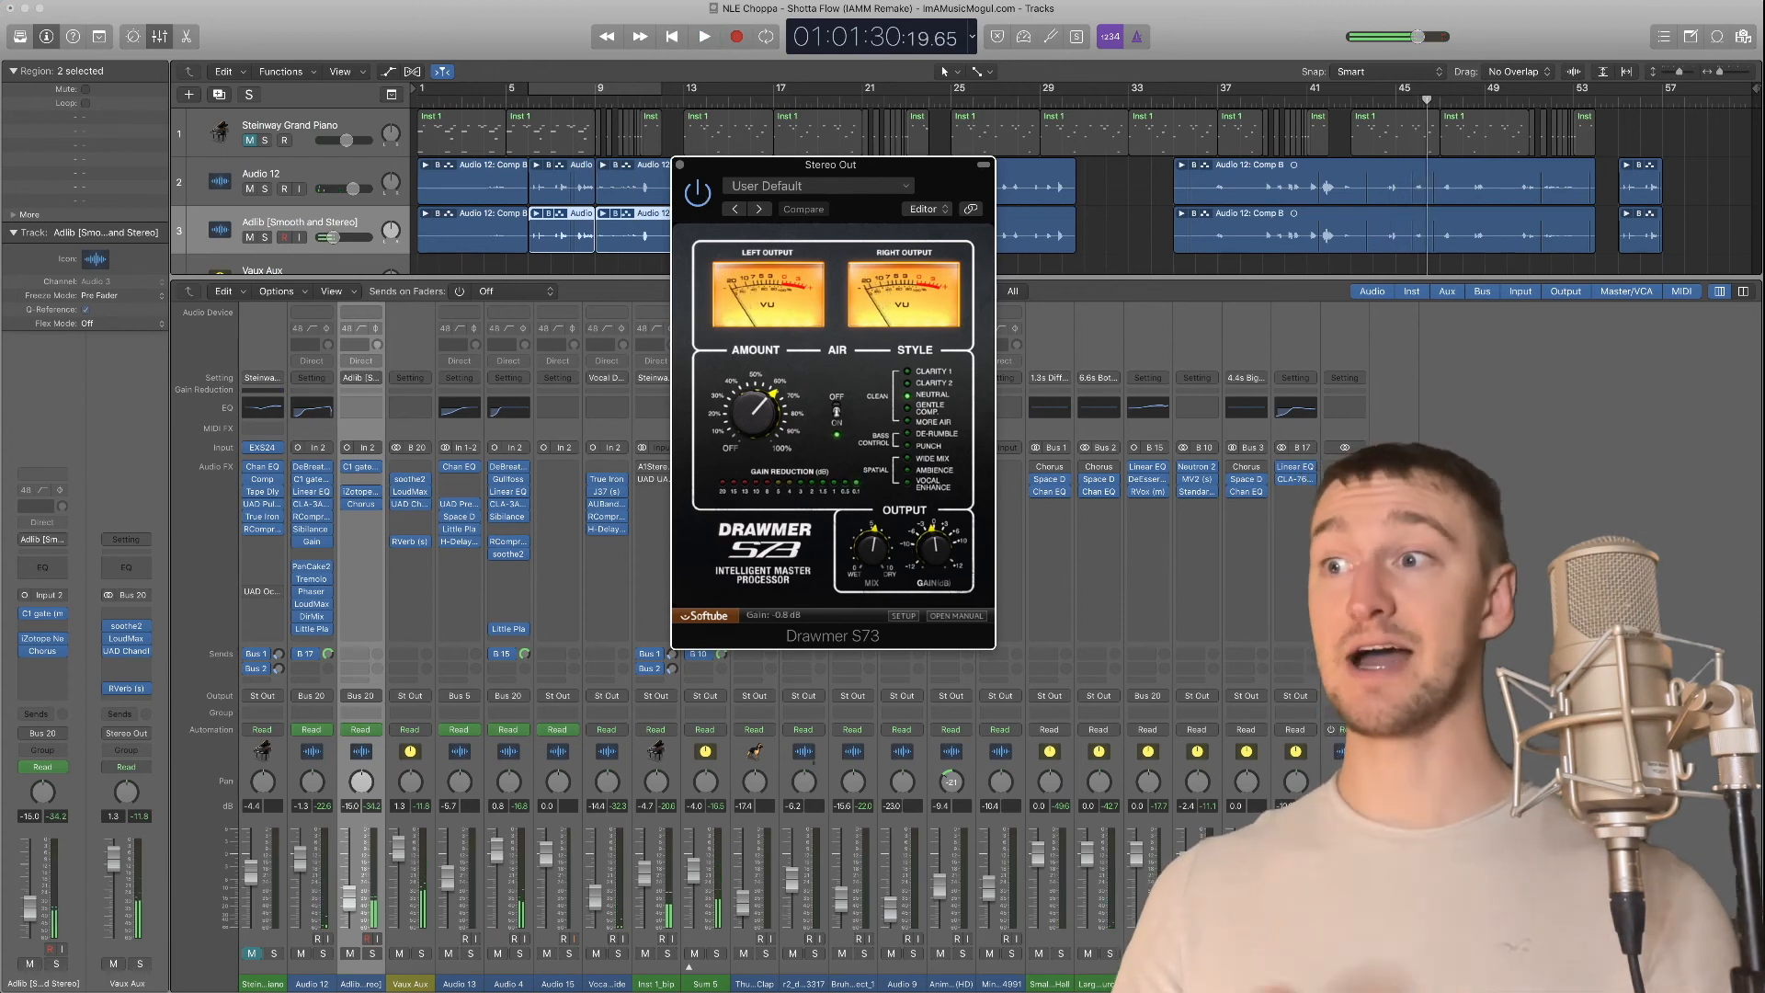
Replace the Drawmer S73 window with the Stereo Out's Saturation Knob and audition it from 01:00:28:00
{"action": "left_click", "coordinate": [1407, 570]}
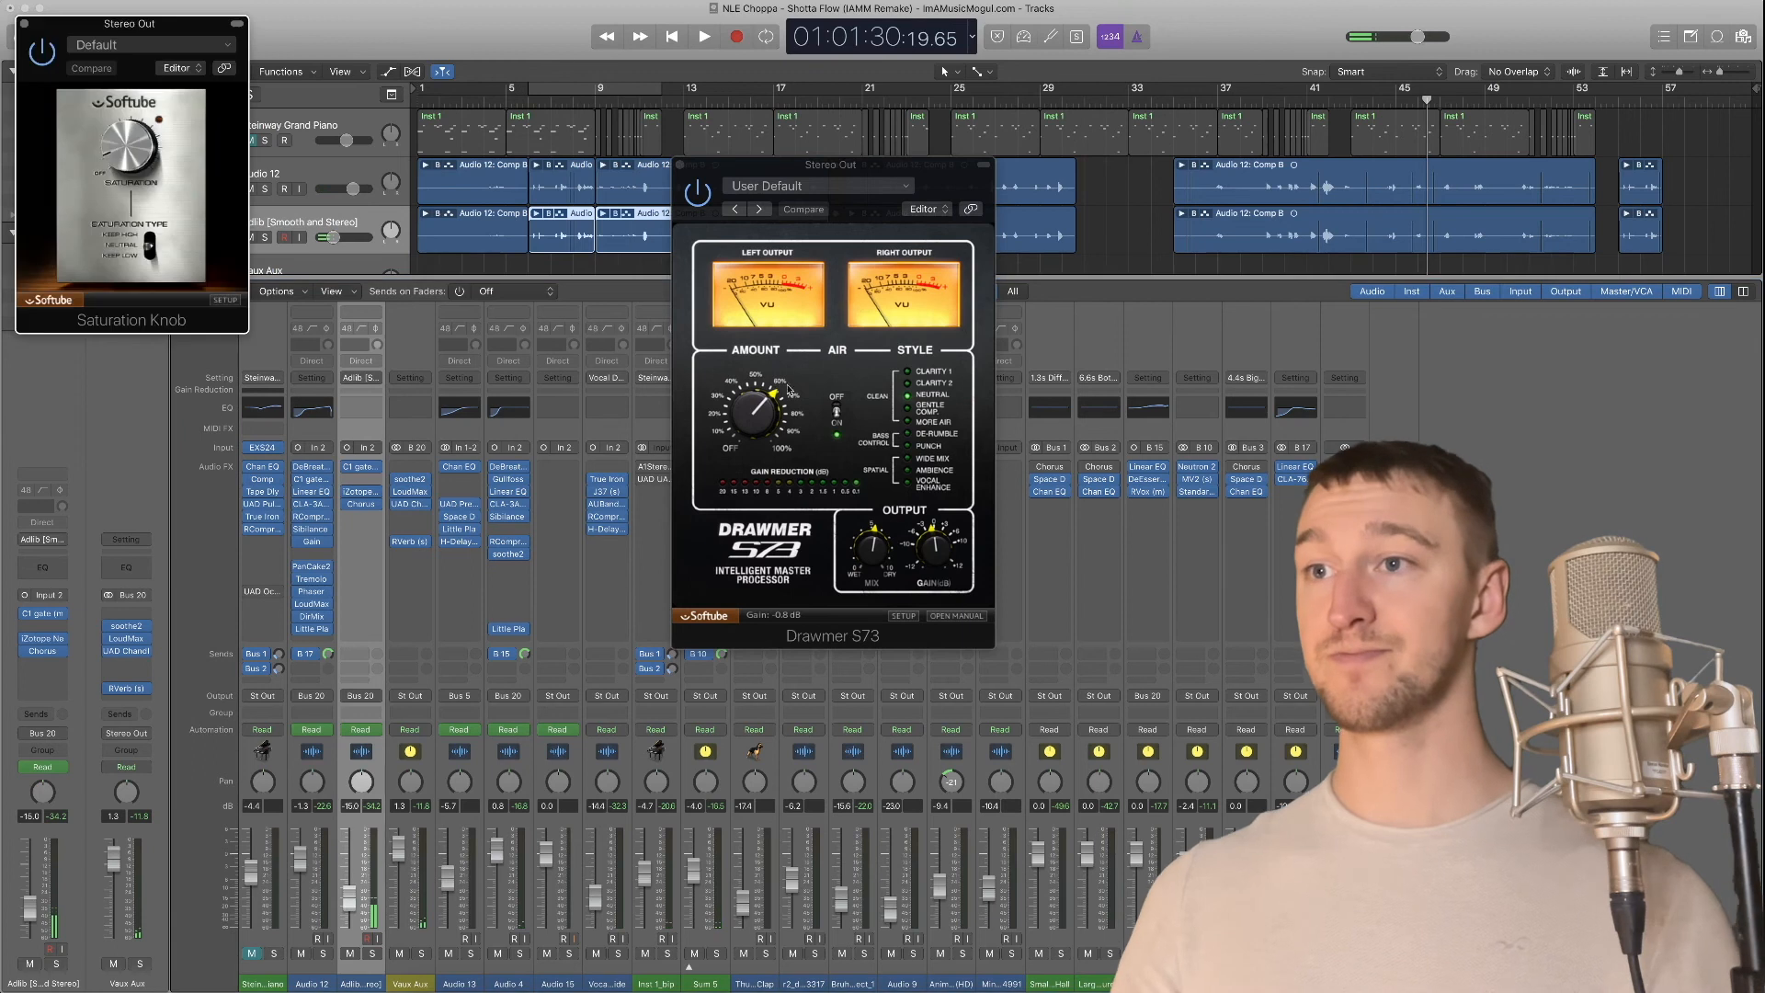
{"action": "left_click", "coordinate": [680, 165]}
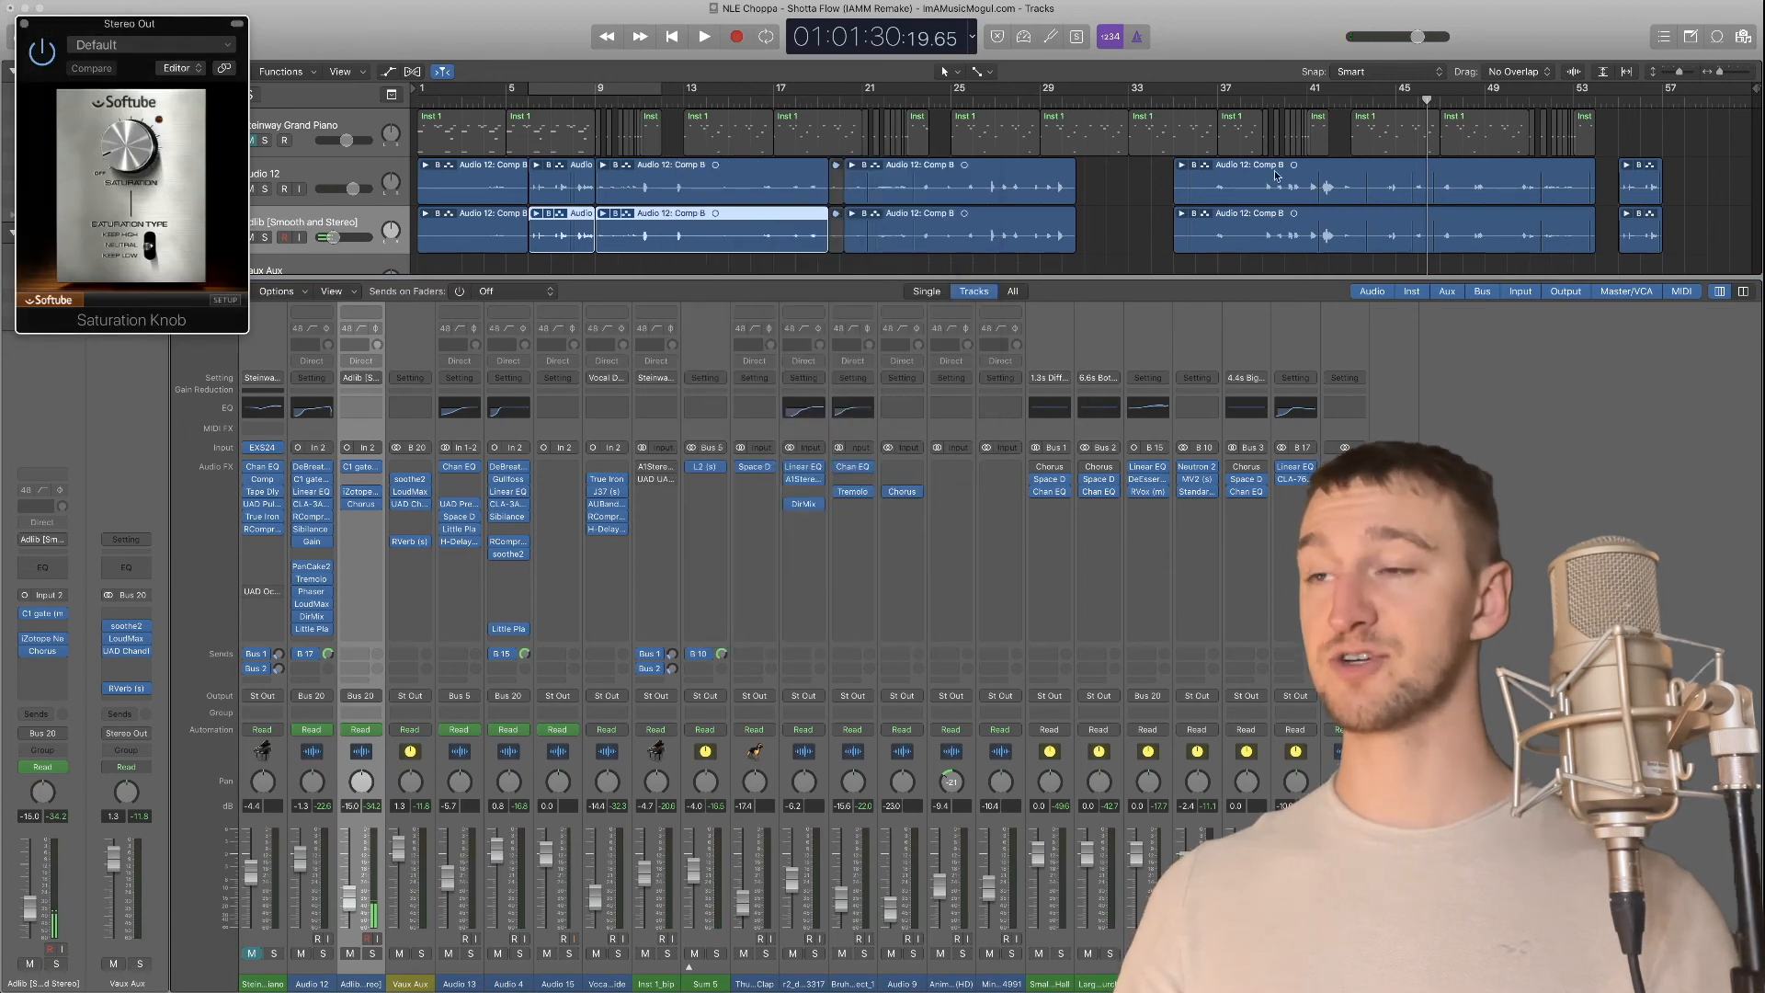
{"action": "left_click", "coordinate": [721, 103]}
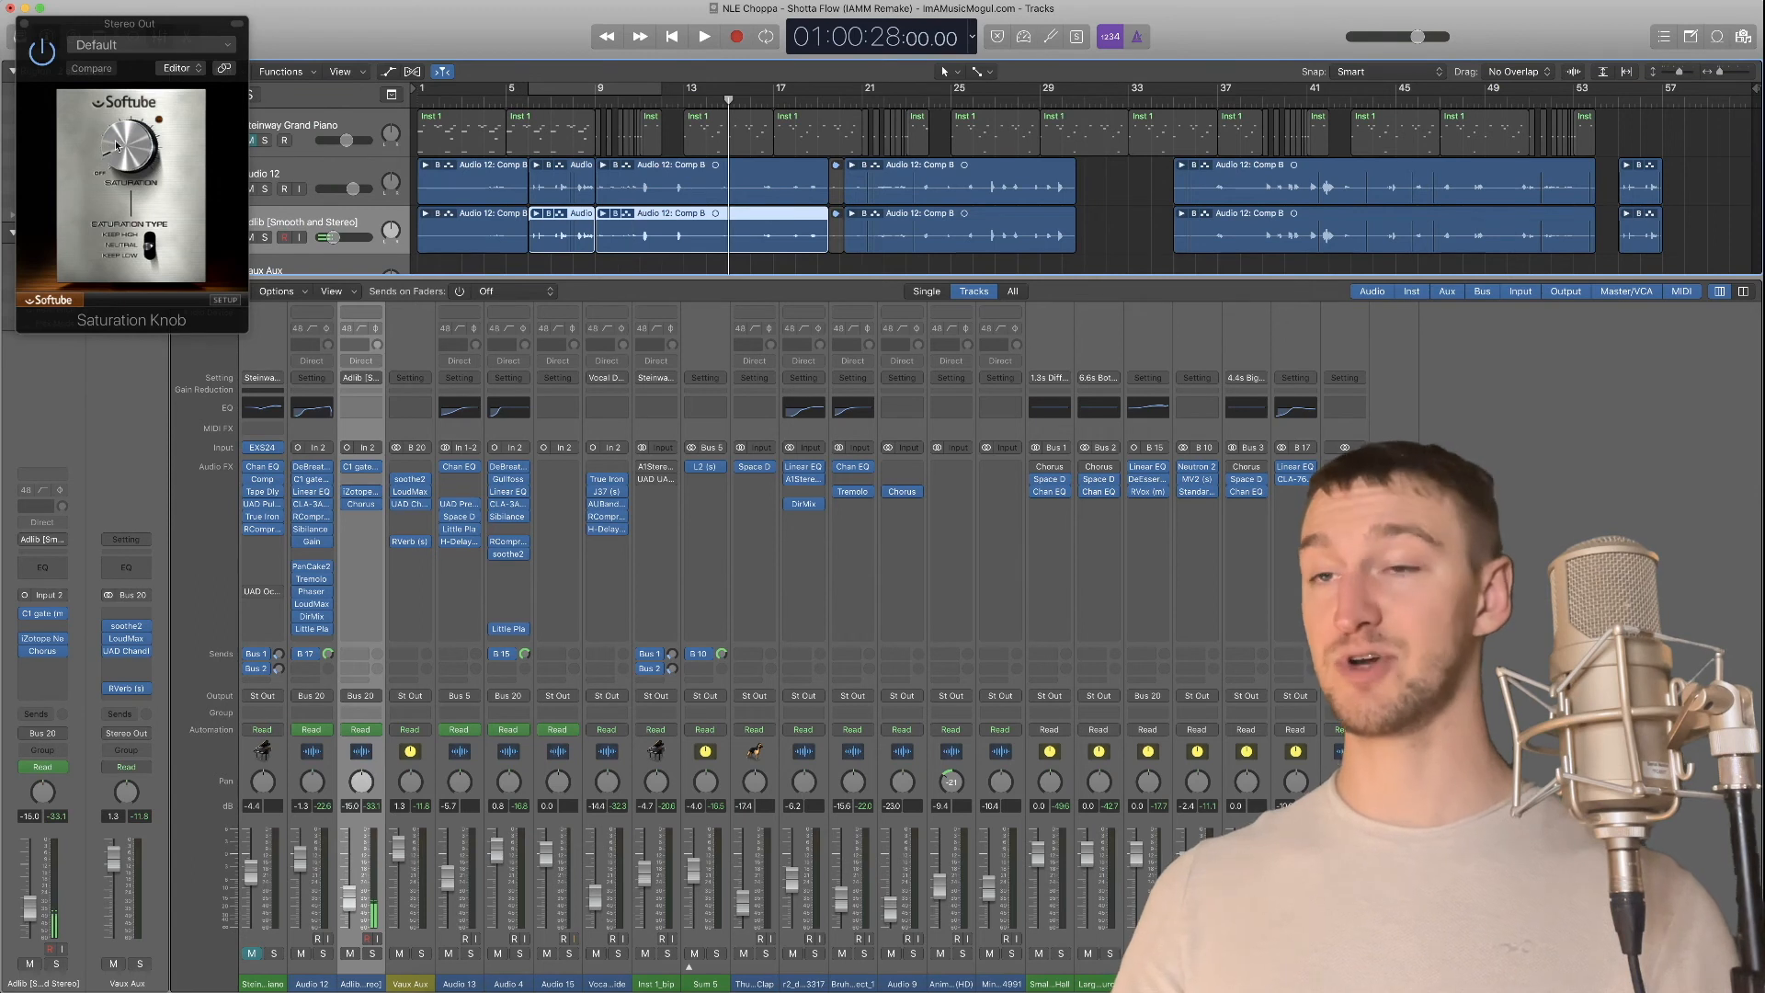
{"action": "left_click_drag", "start_coordinate": [86, 30], "coordinate": [564, 365]}
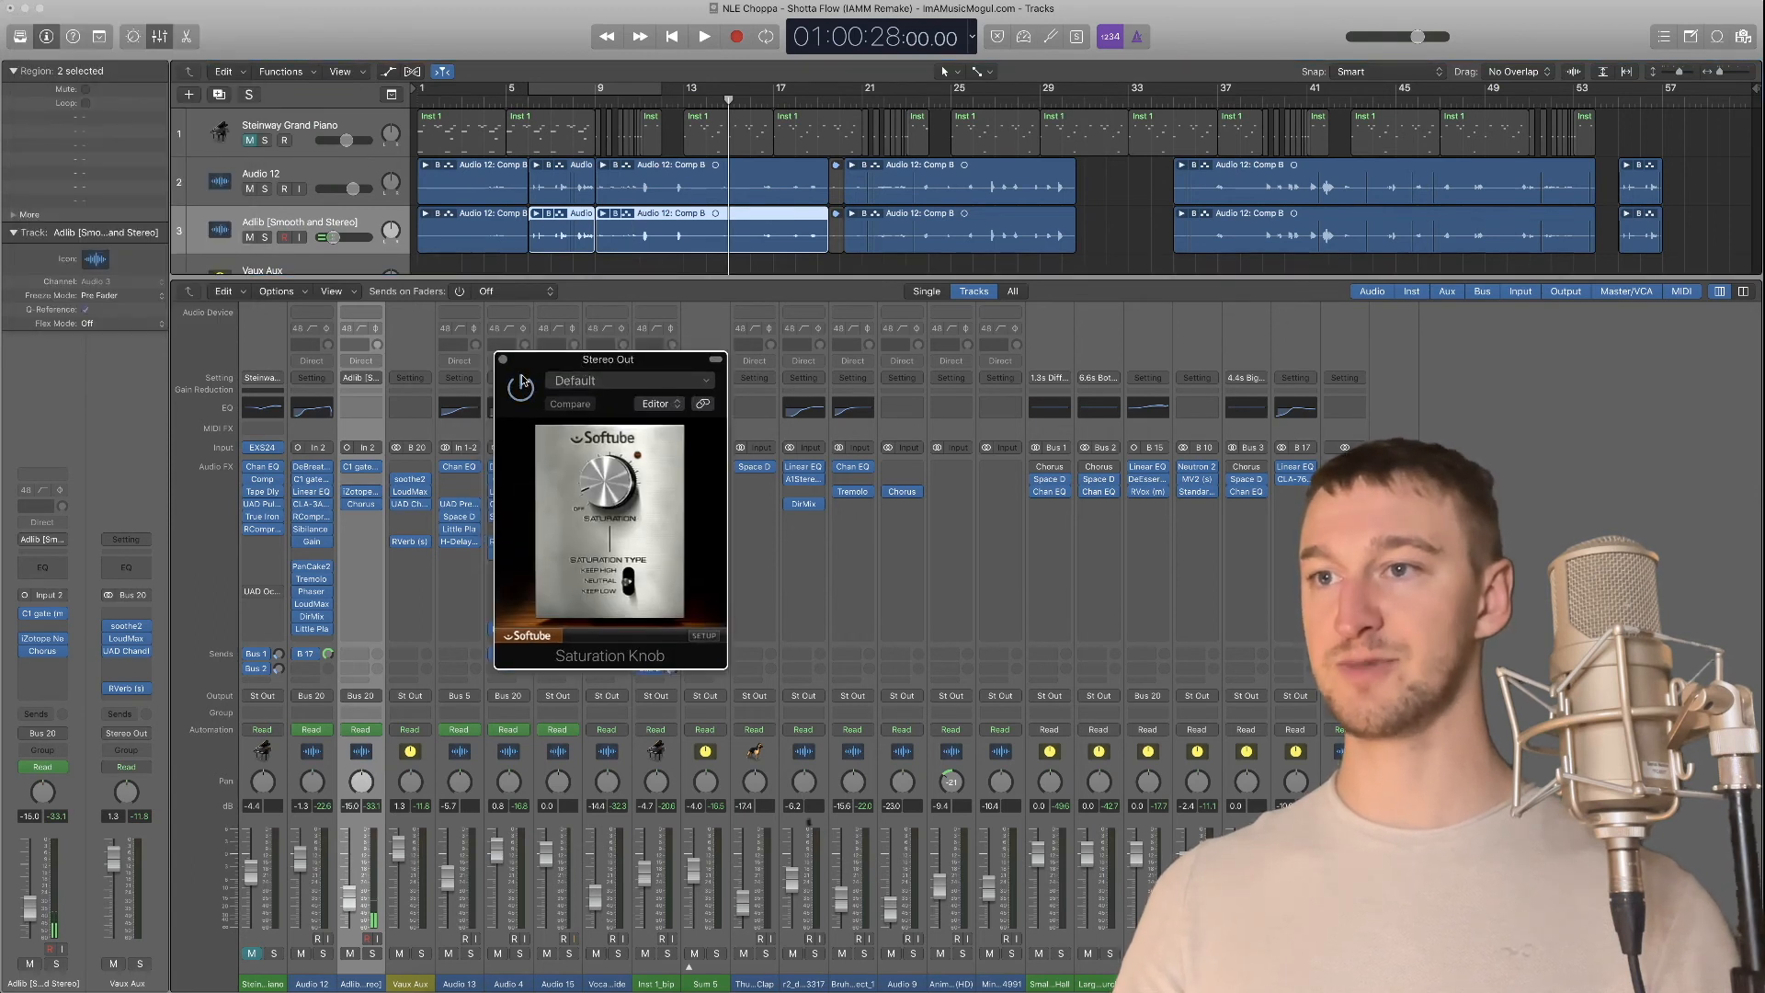
{"action": "key", "text": "space"}
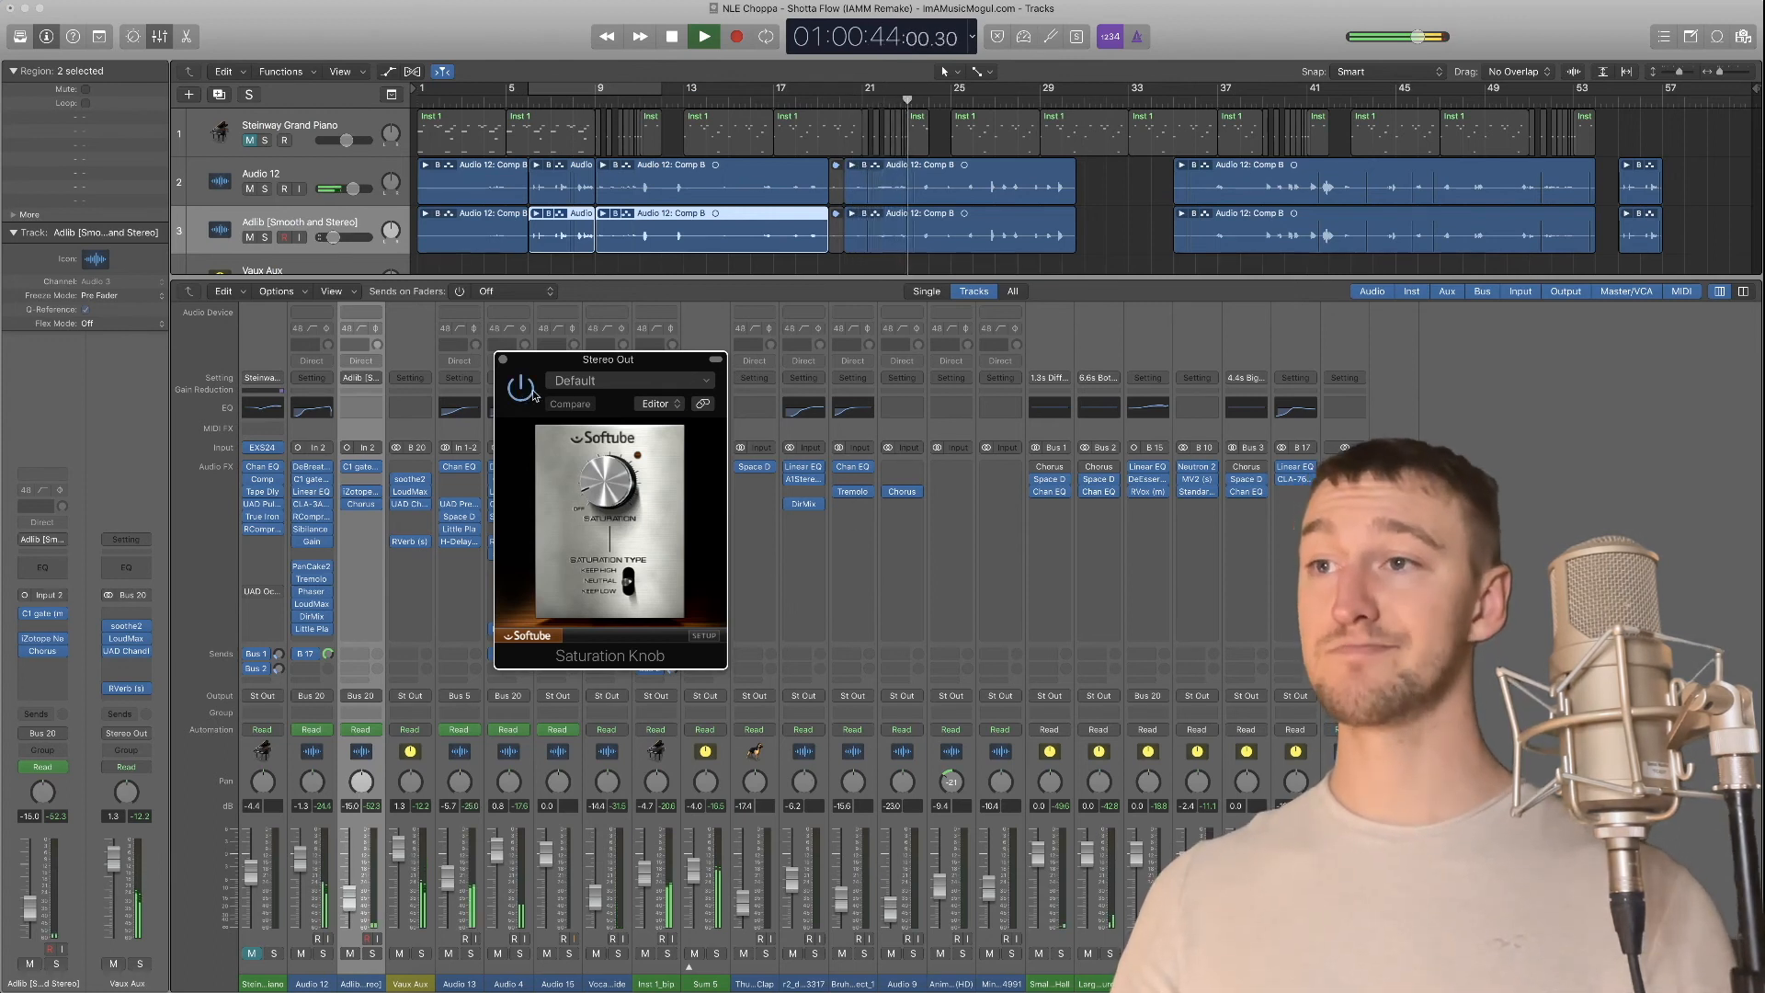
{"action": "key", "text": "space"}
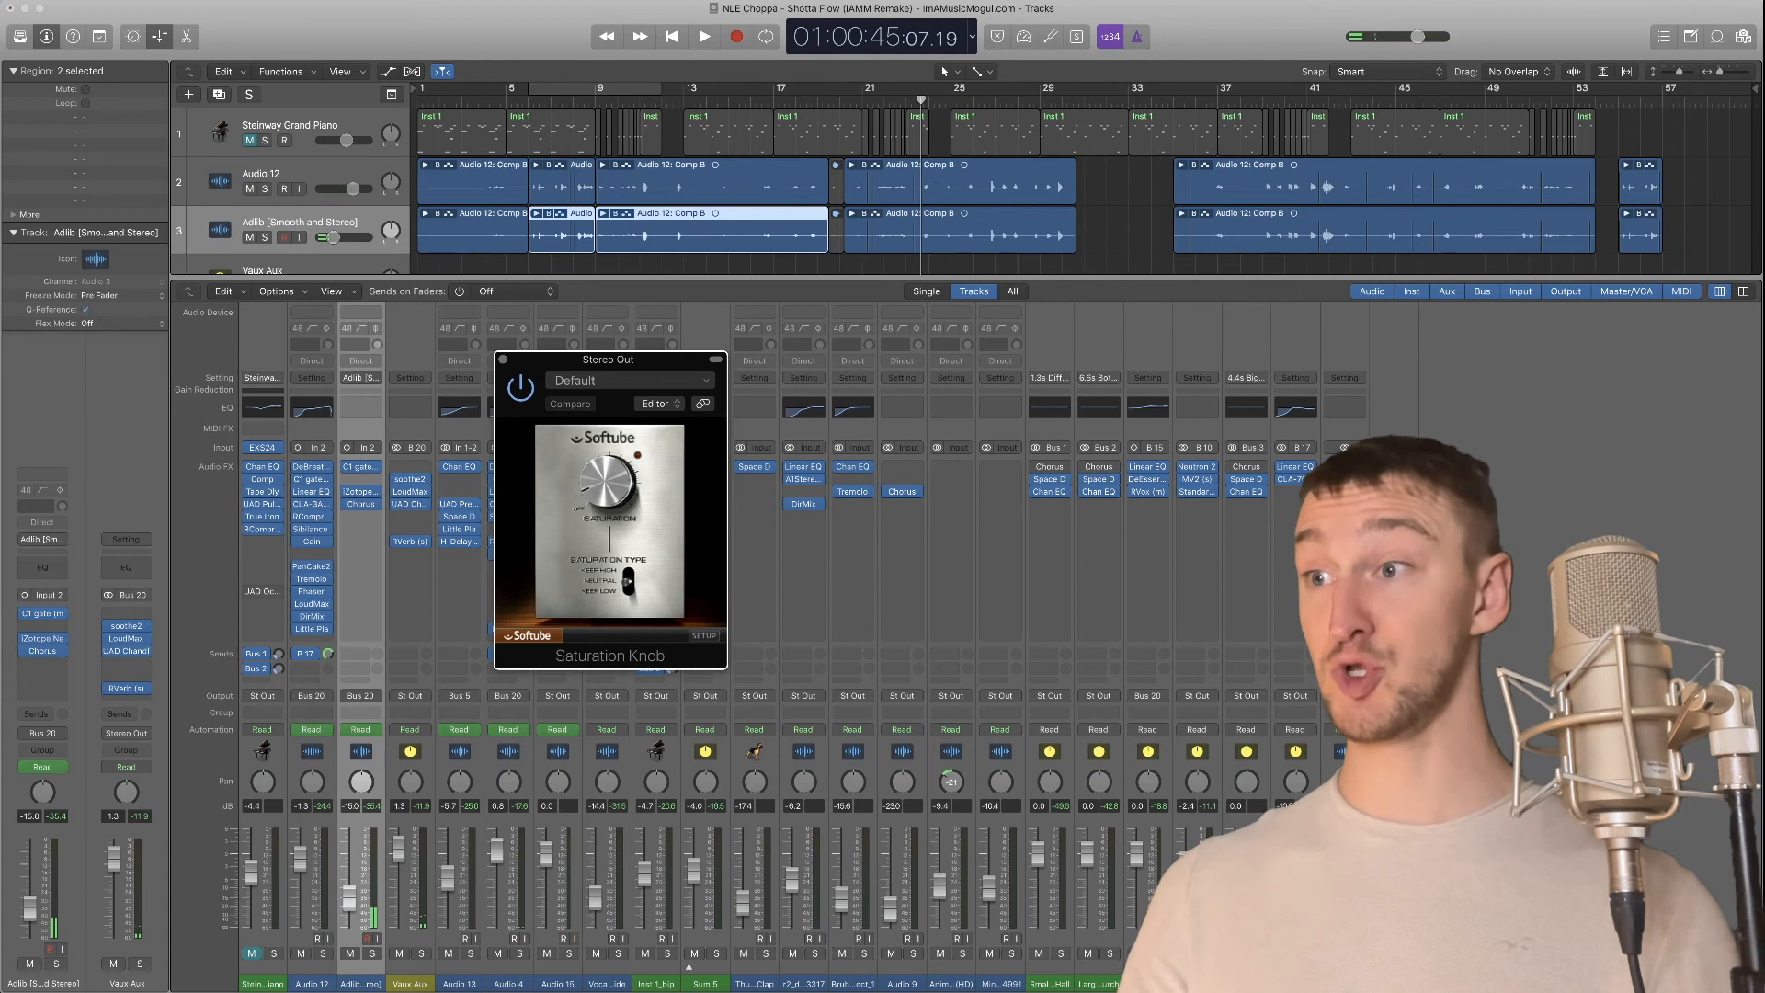
Show the Stereo Out's Curve Bender with the Default setting instead of Saturation Knob, audition it during playback and close it
{"action": "left_click", "coordinate": [1345, 492]}
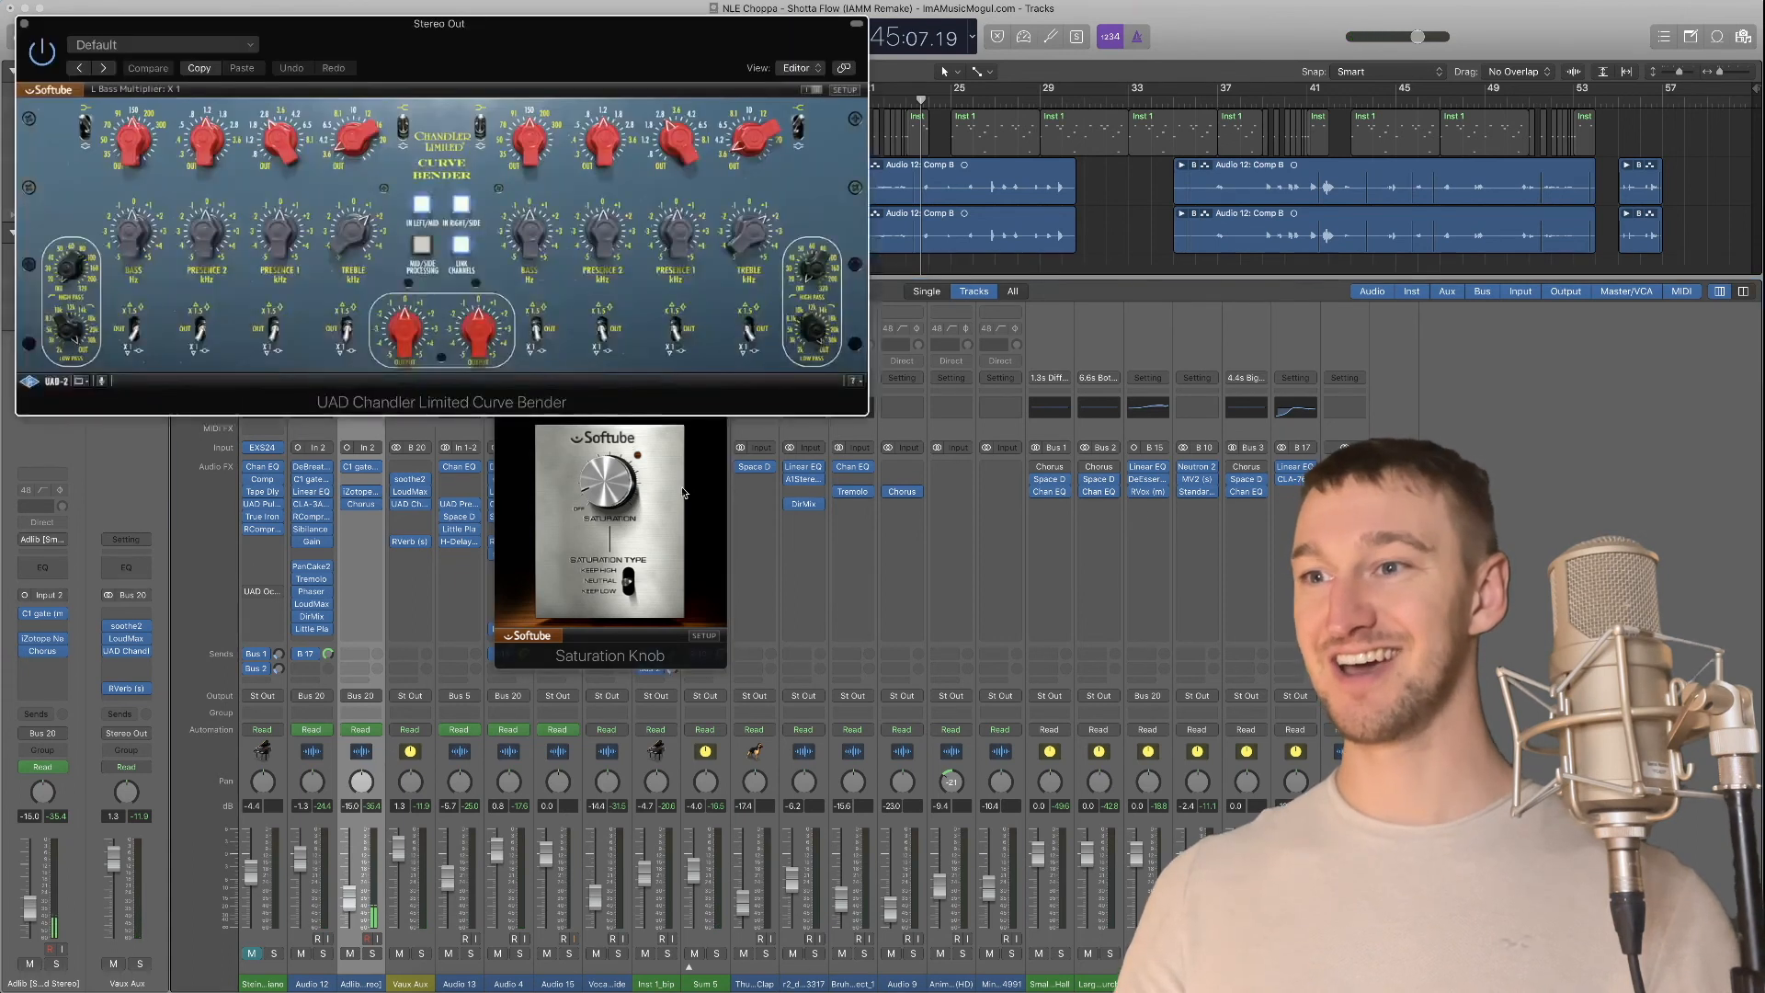
{"action": "left_click", "coordinate": [699, 487]}
{"action": "left_click", "coordinate": [503, 361]}
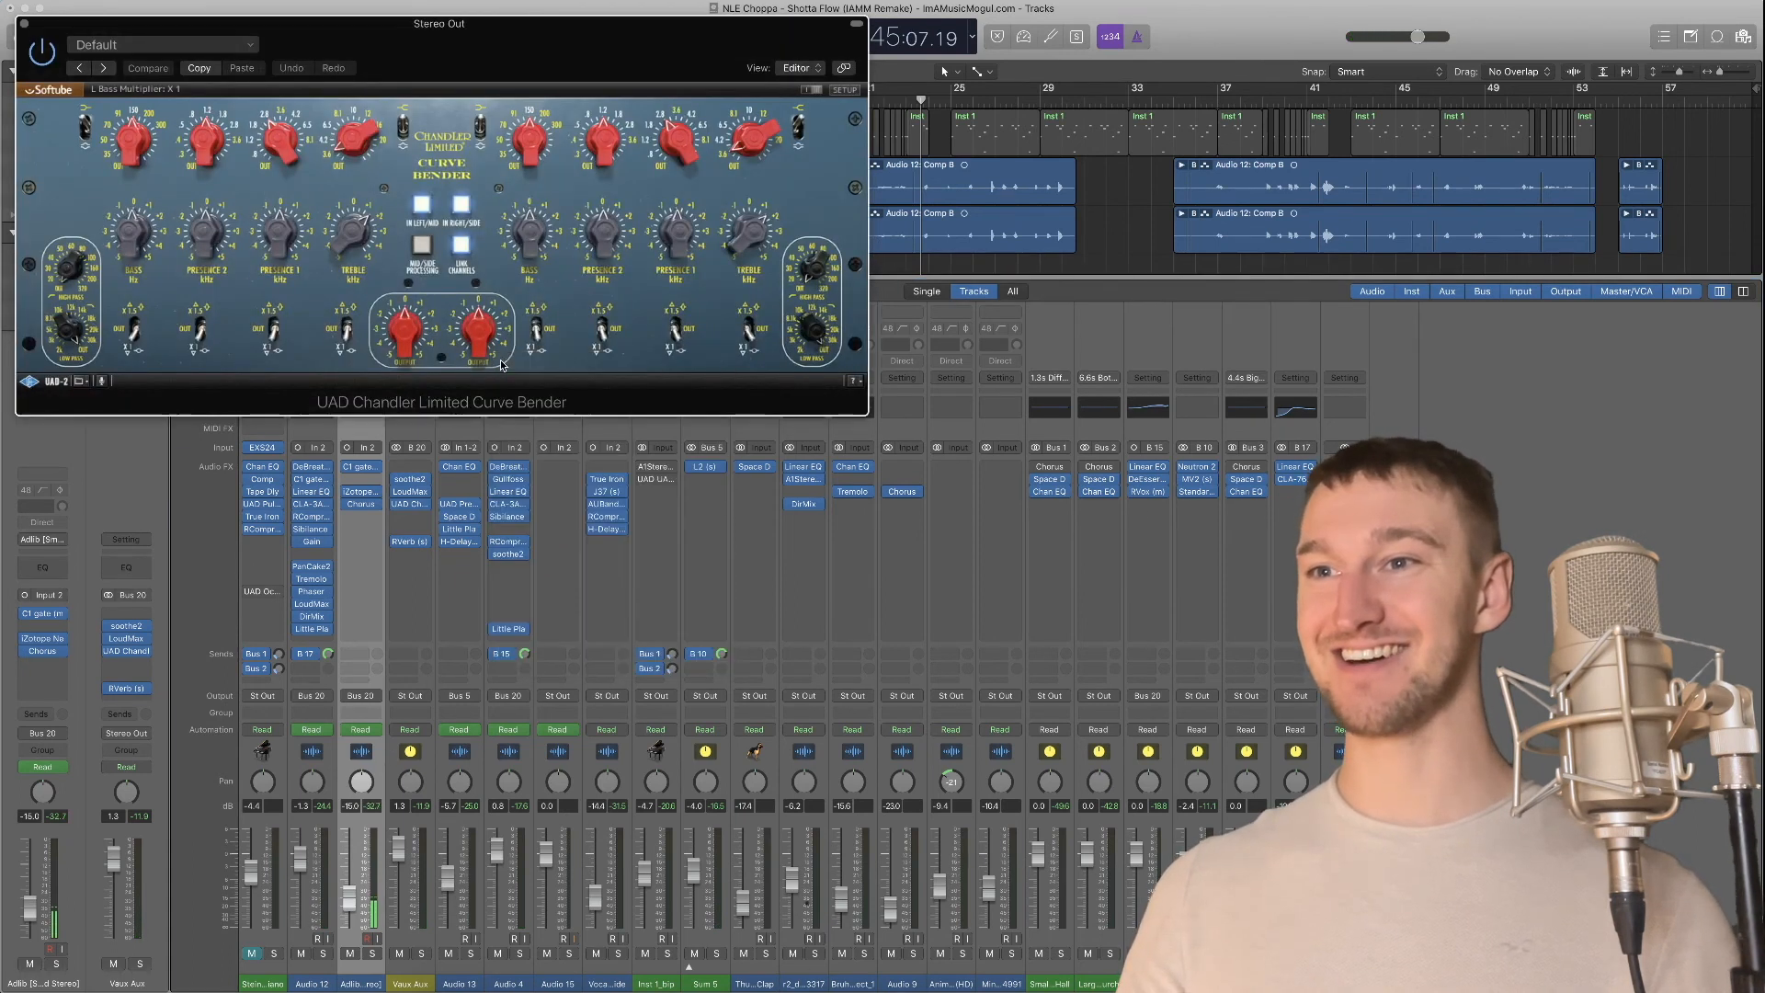
{"action": "left_click_drag", "start_coordinate": [557, 108], "coordinate": [995, 479]}
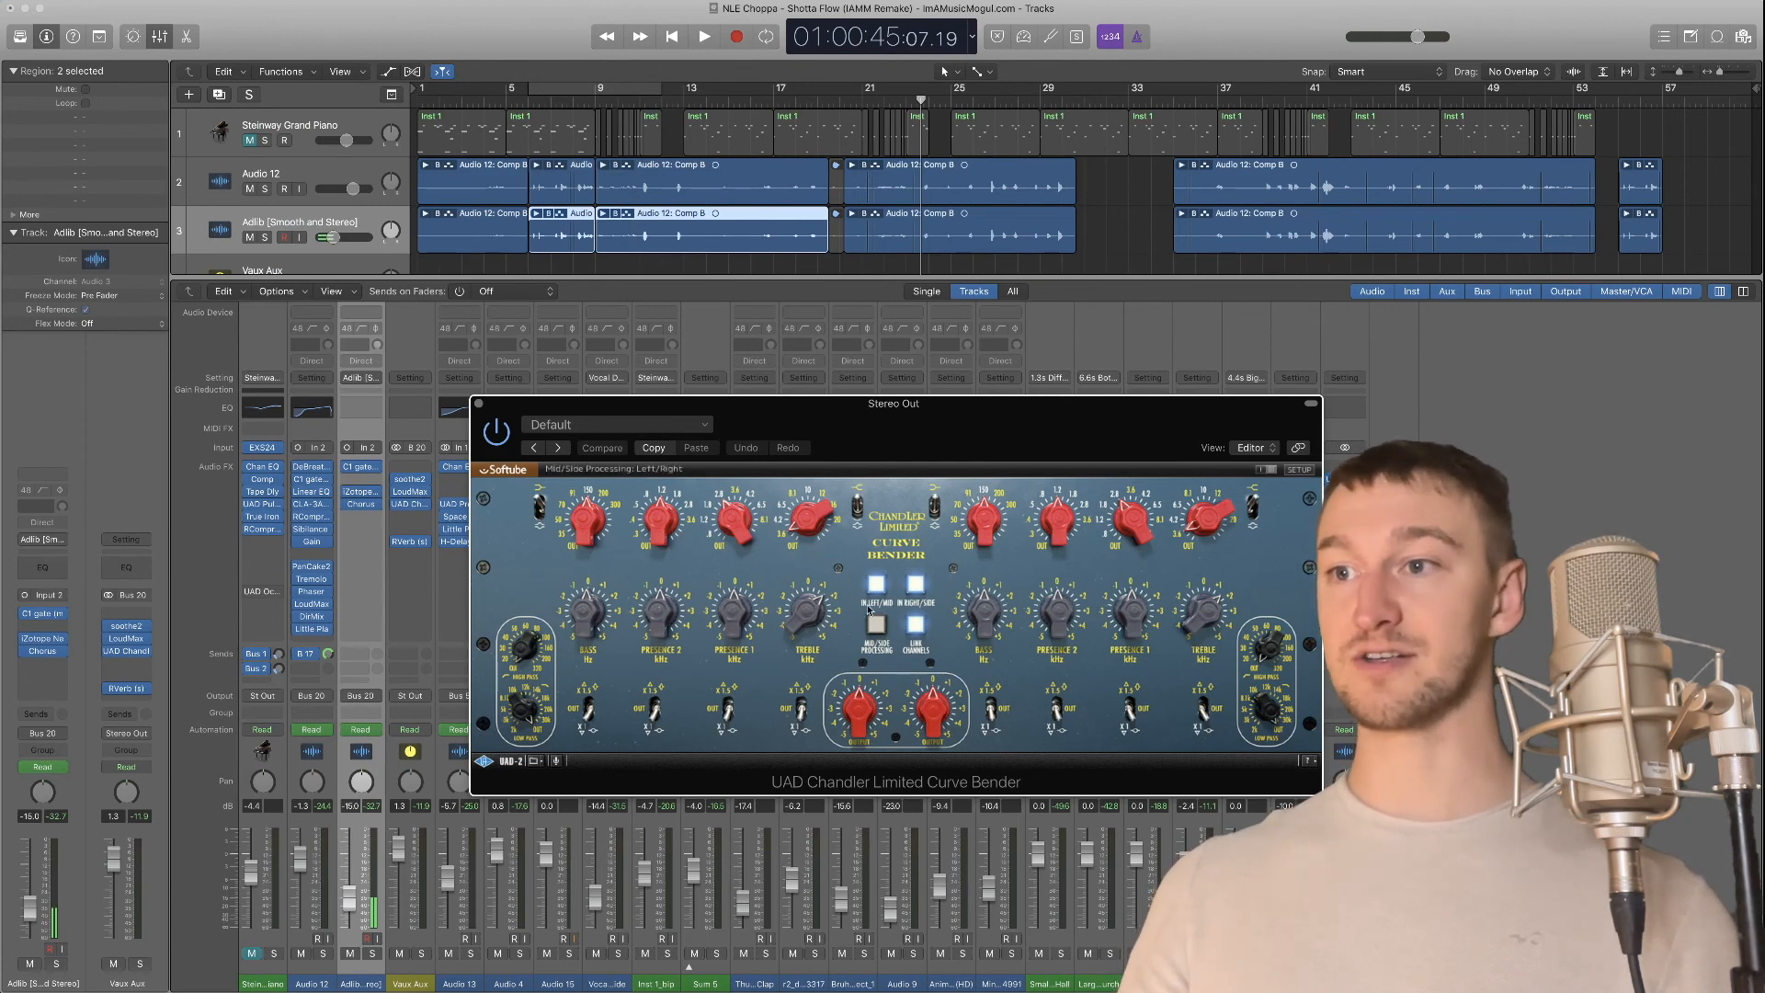
{"action": "key", "text": "space"}
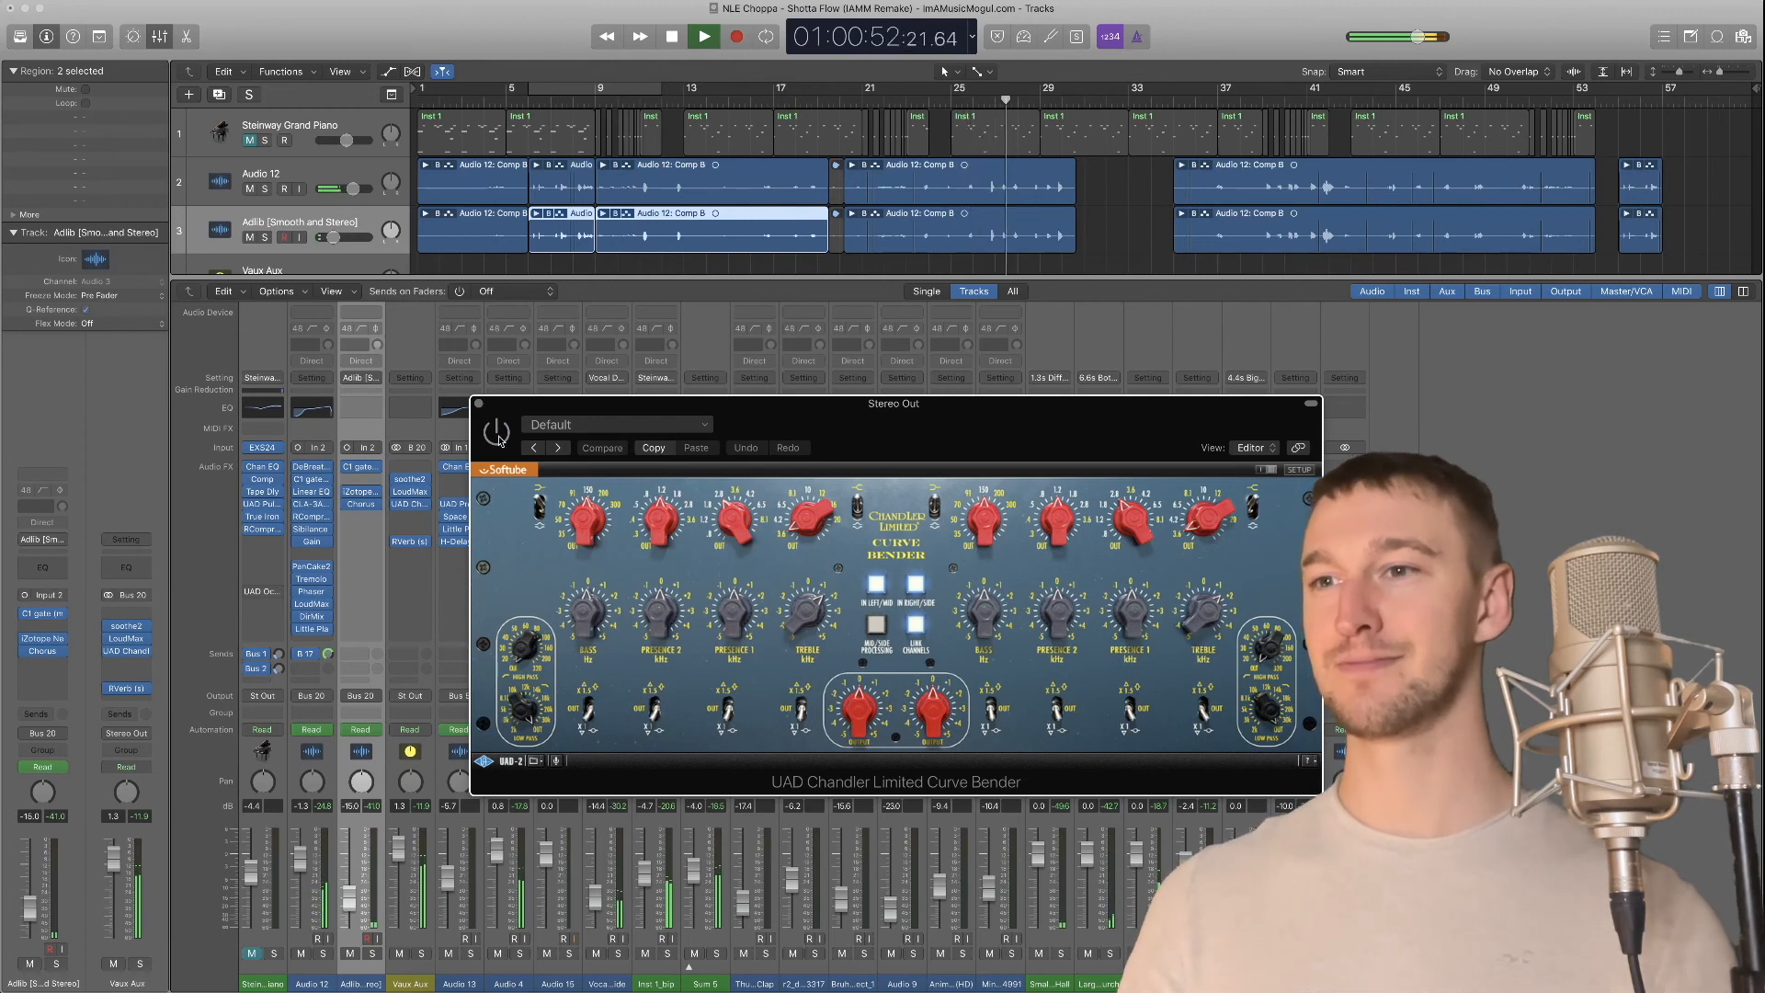
{"action": "left_click", "coordinate": [479, 406]}
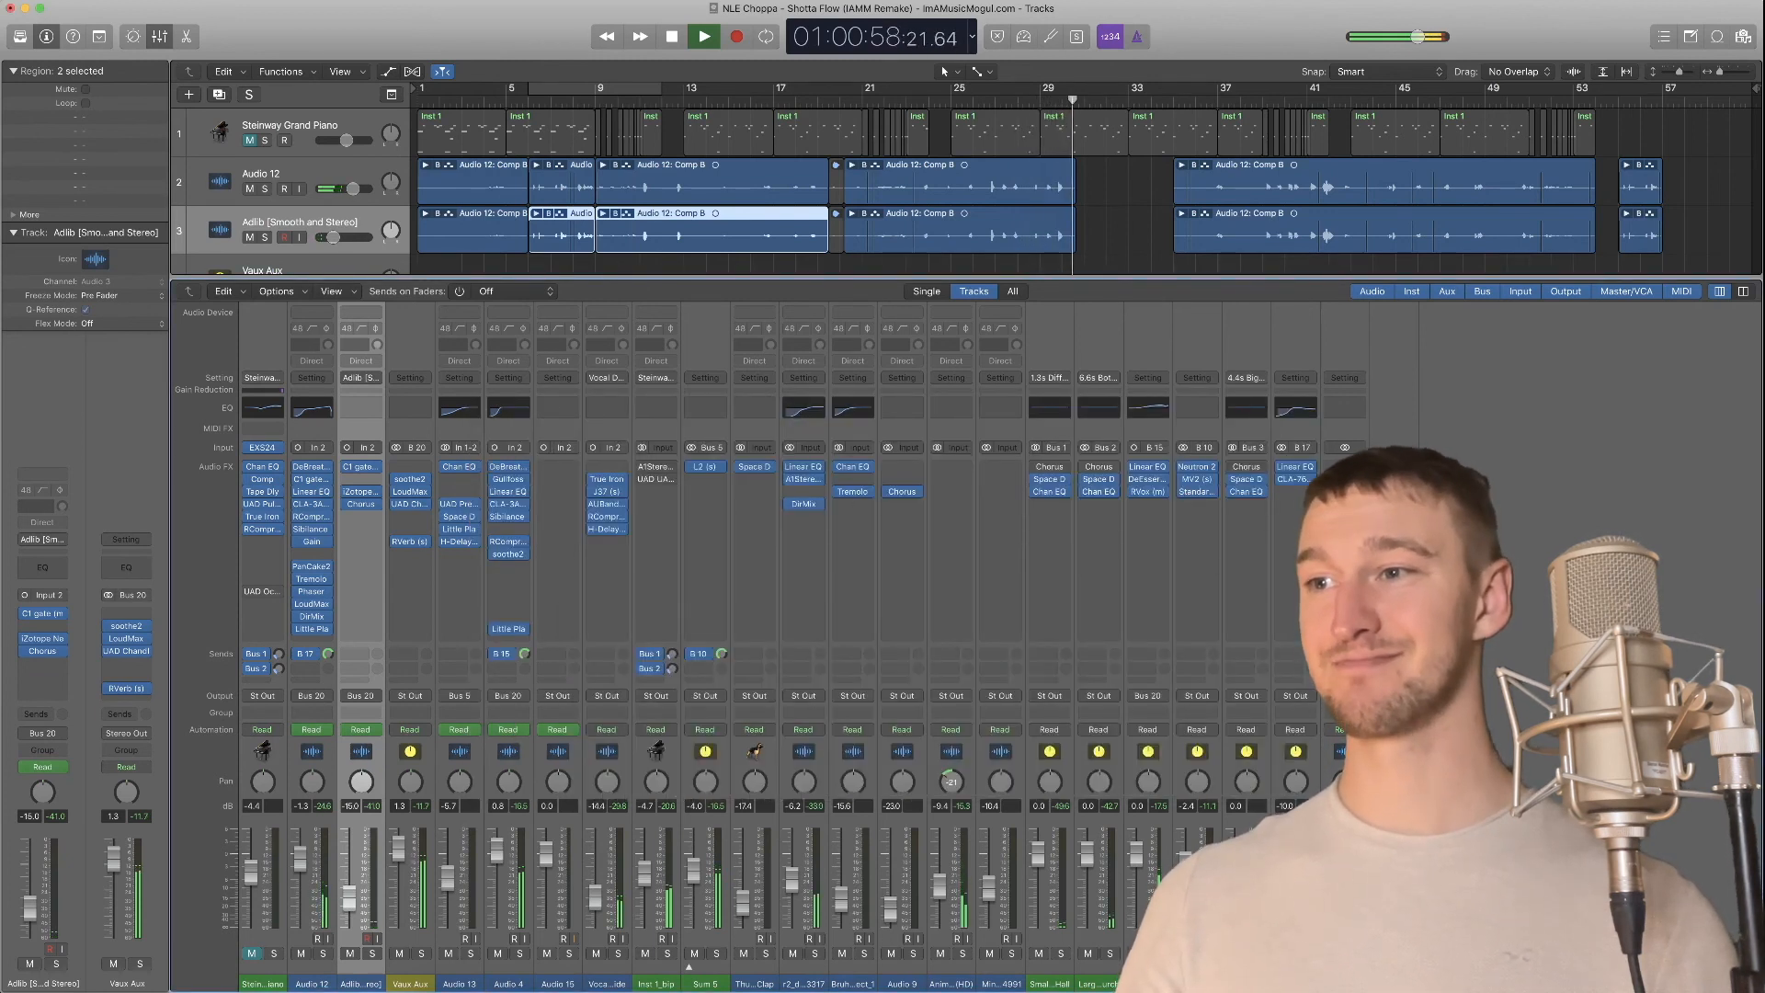
{"action": "key", "text": "space"}
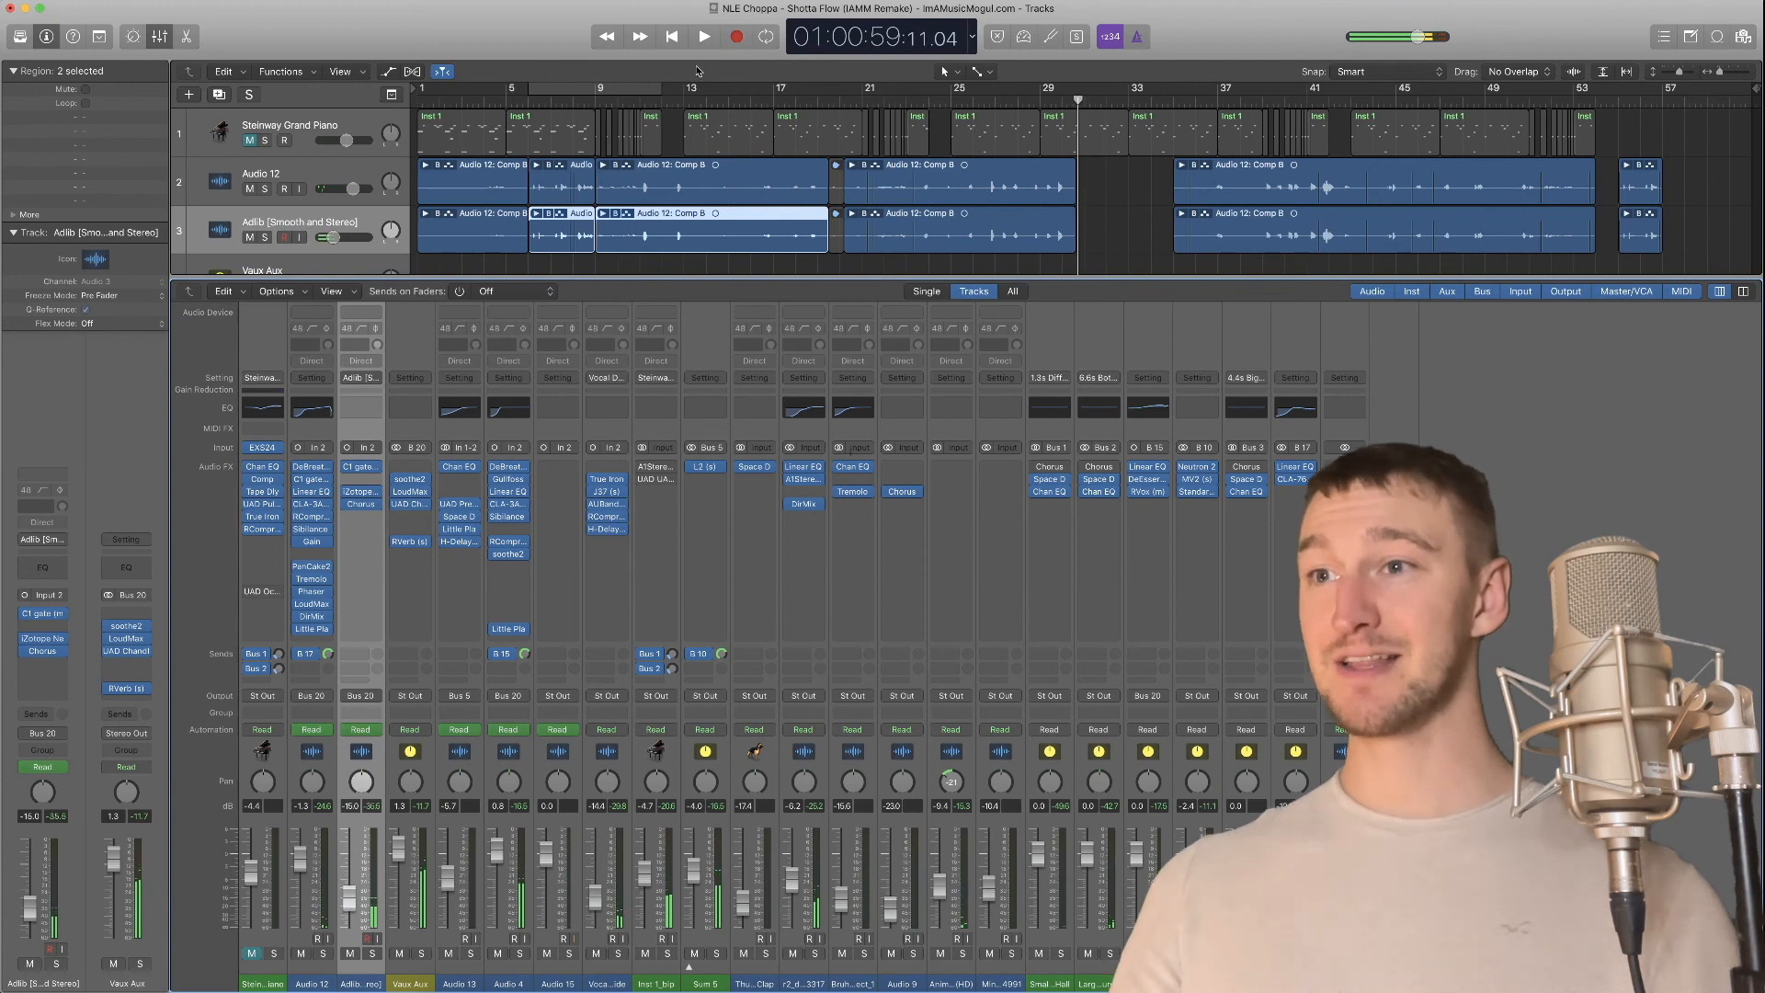
Play the full mix from bar 13, stop, and resume playback with the mixer hidden to show all tracks
{"action": "left_click", "coordinate": [695, 100]}
{"action": "key", "text": "space"}
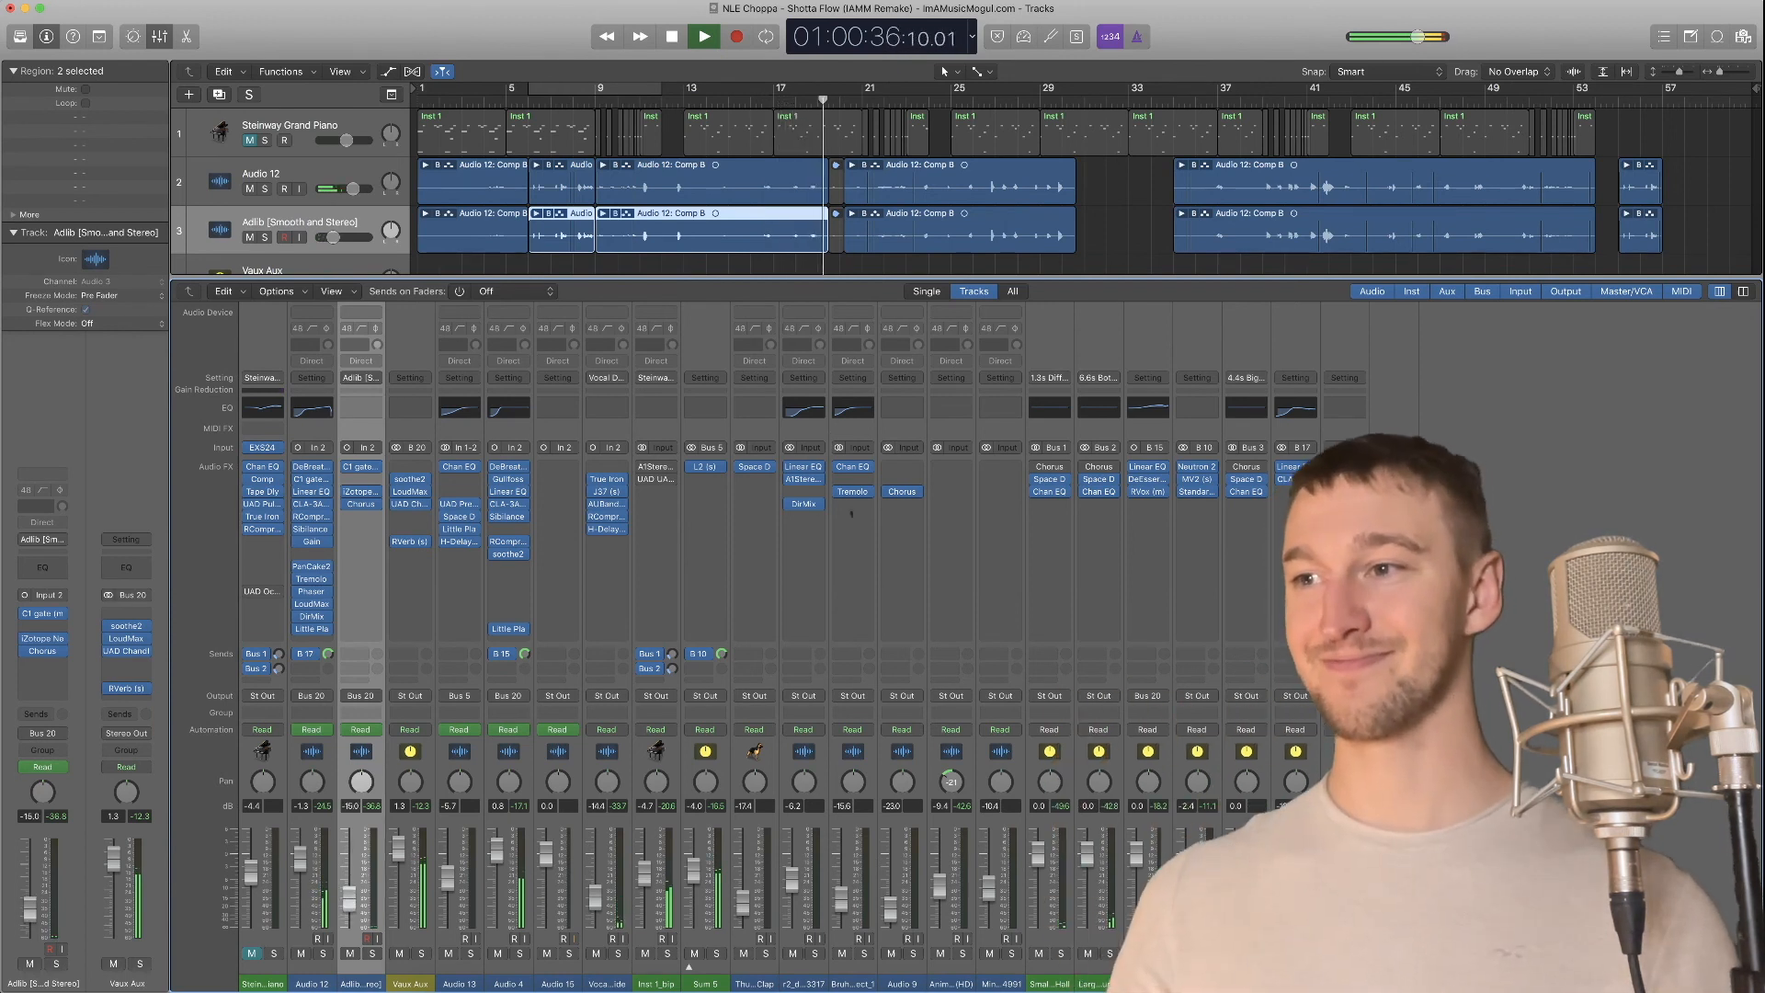
{"action": "key", "text": "space"}
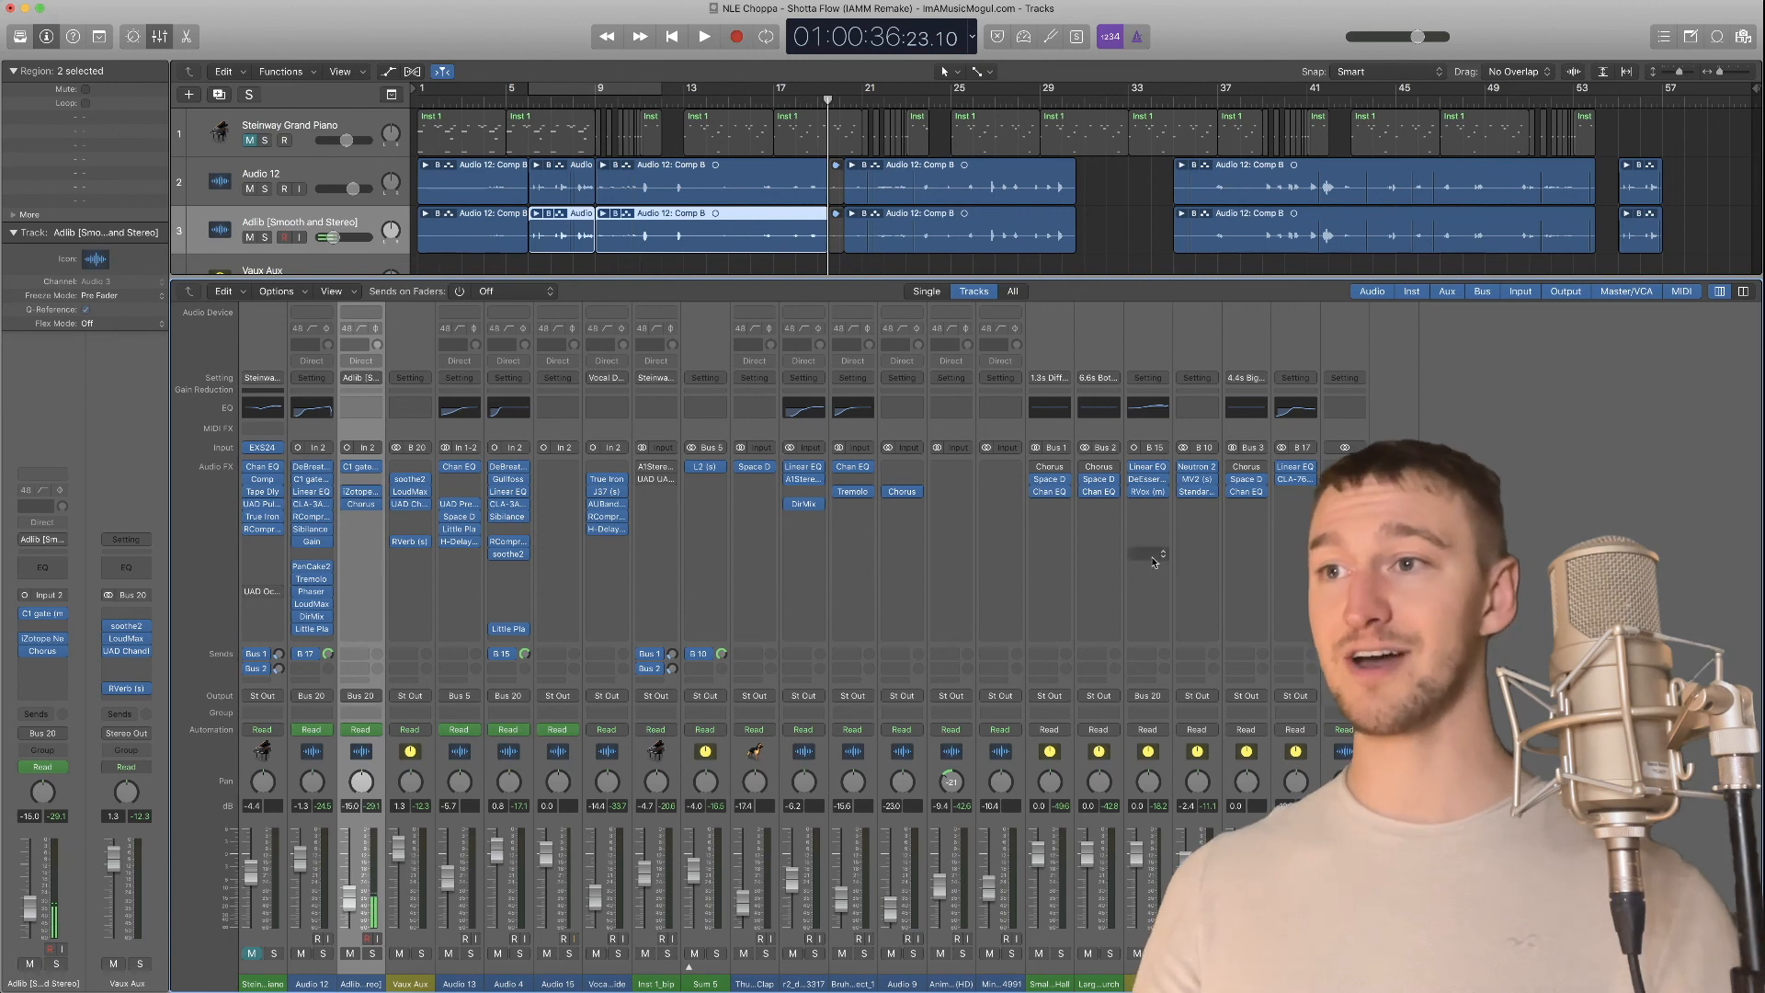
{"action": "key", "text": "x"}
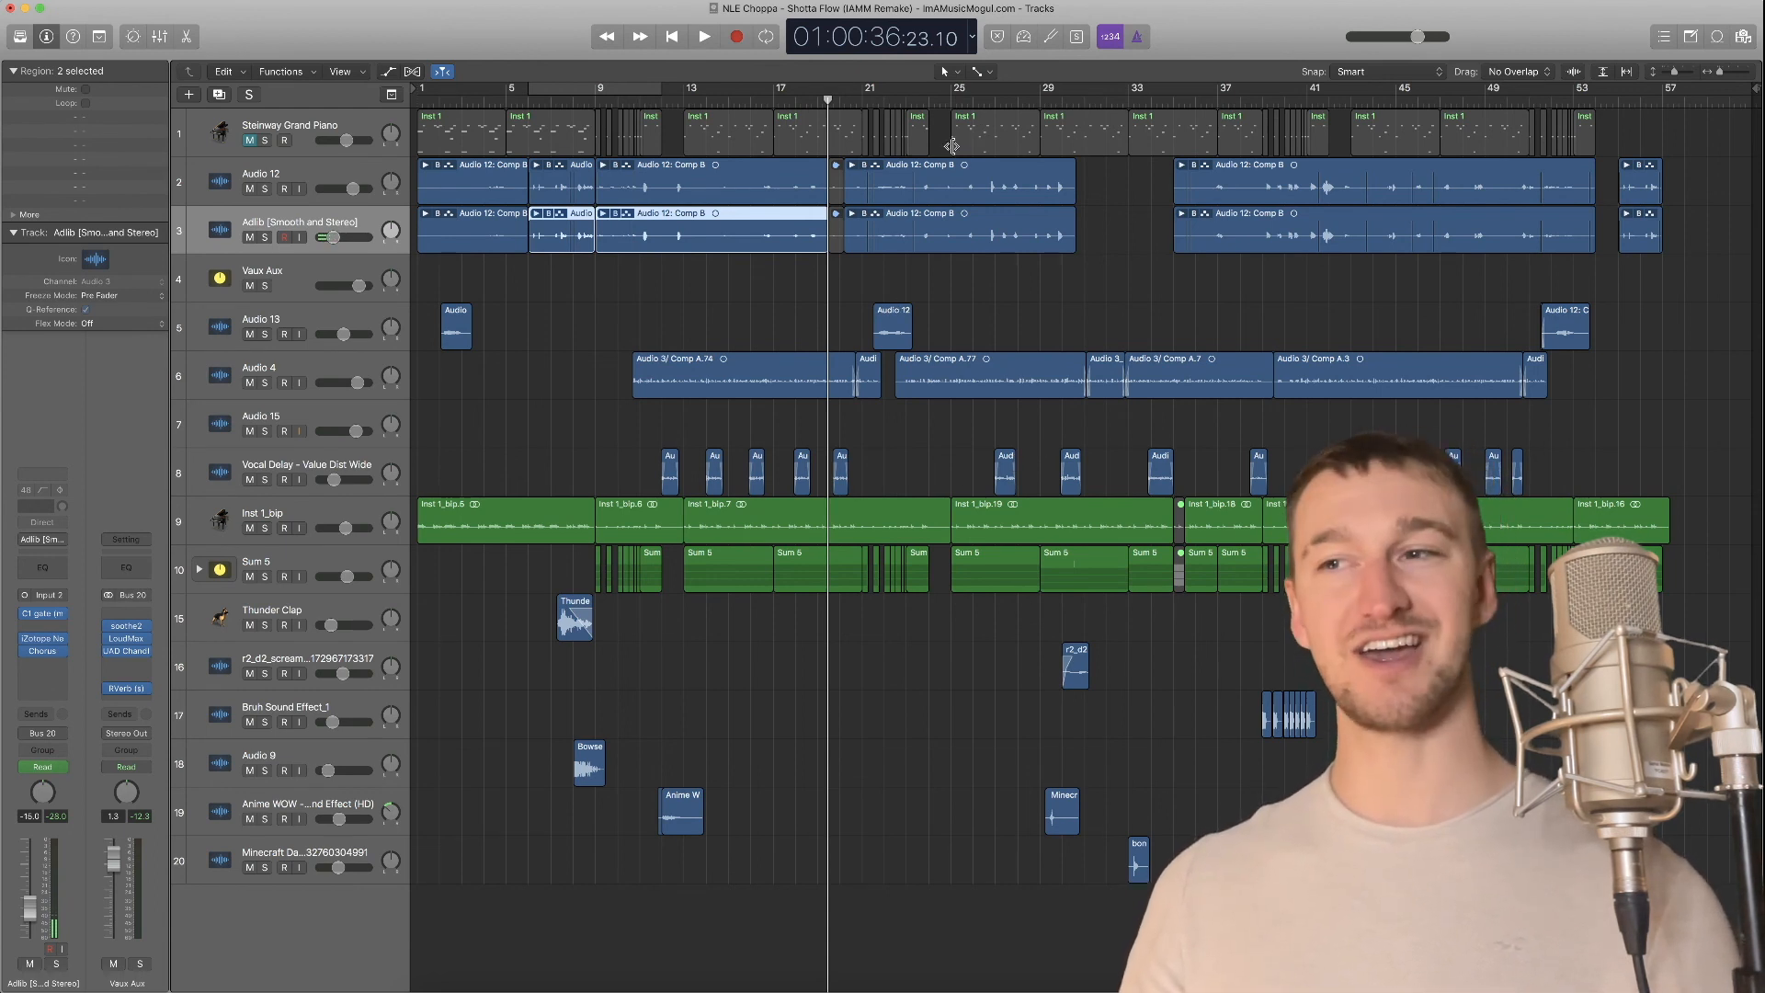
{"action": "key", "text": "space"}
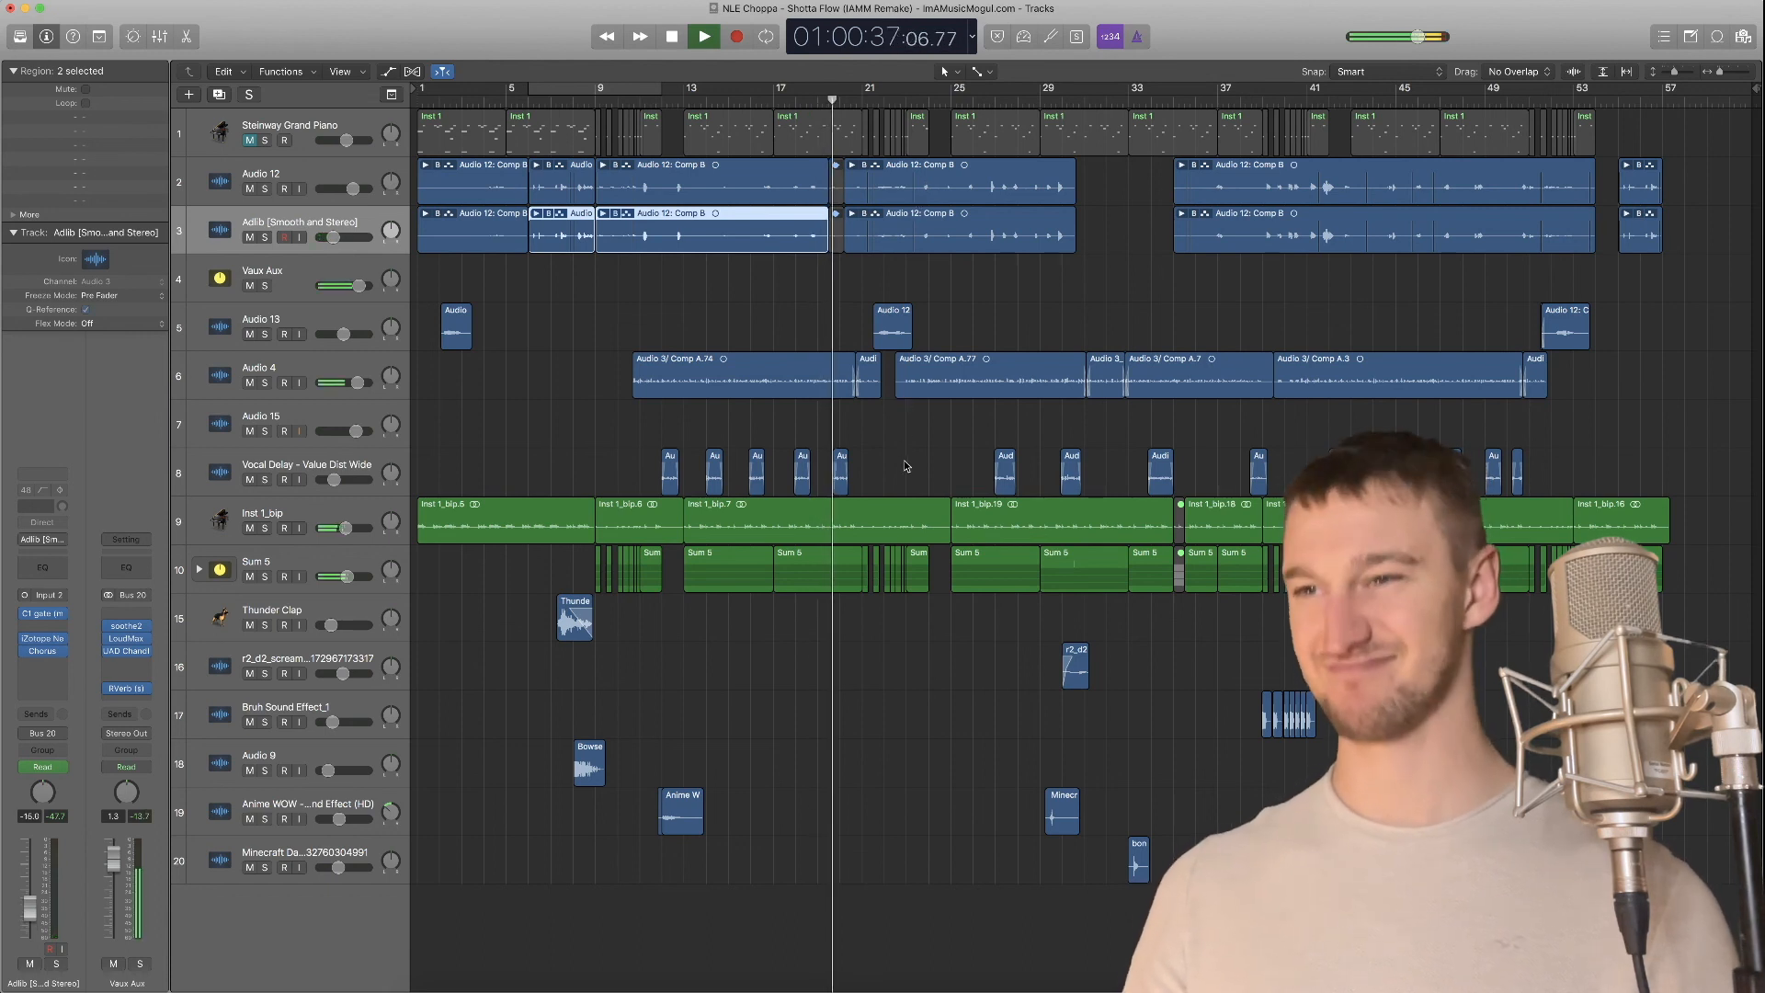